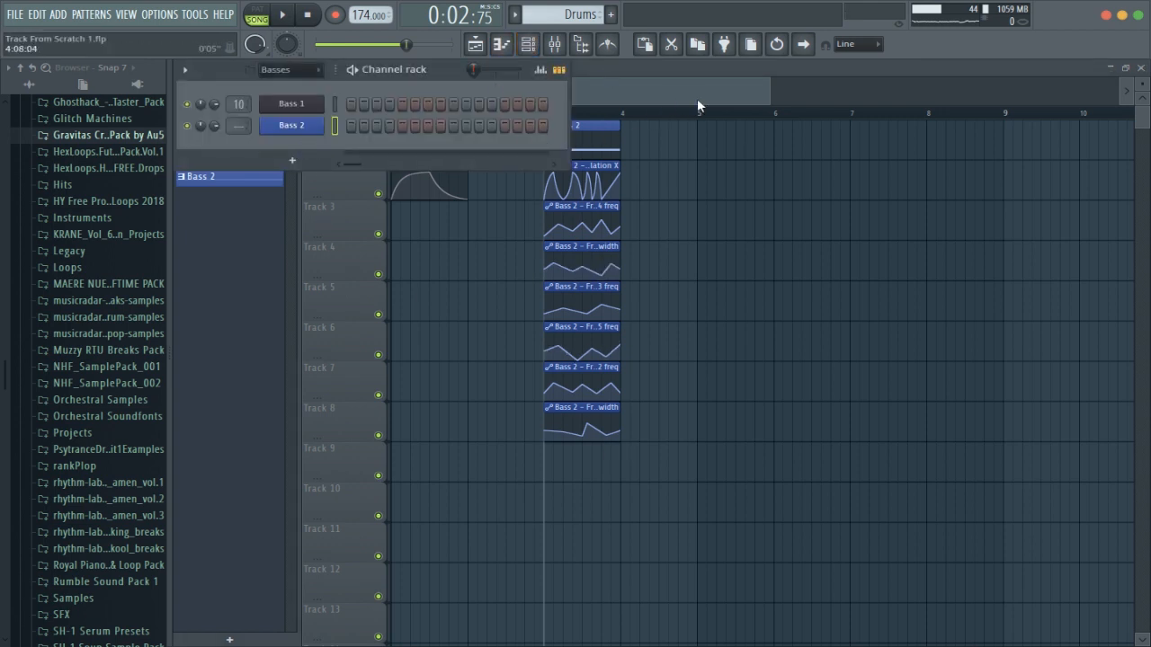
Adjust the curve of the Bass 1 Macro 1 automation clip and play Bass 1 from the start of the song
{"action": "left_click_drag", "start_coordinate": [768, 98], "coordinate": [552, 94]}
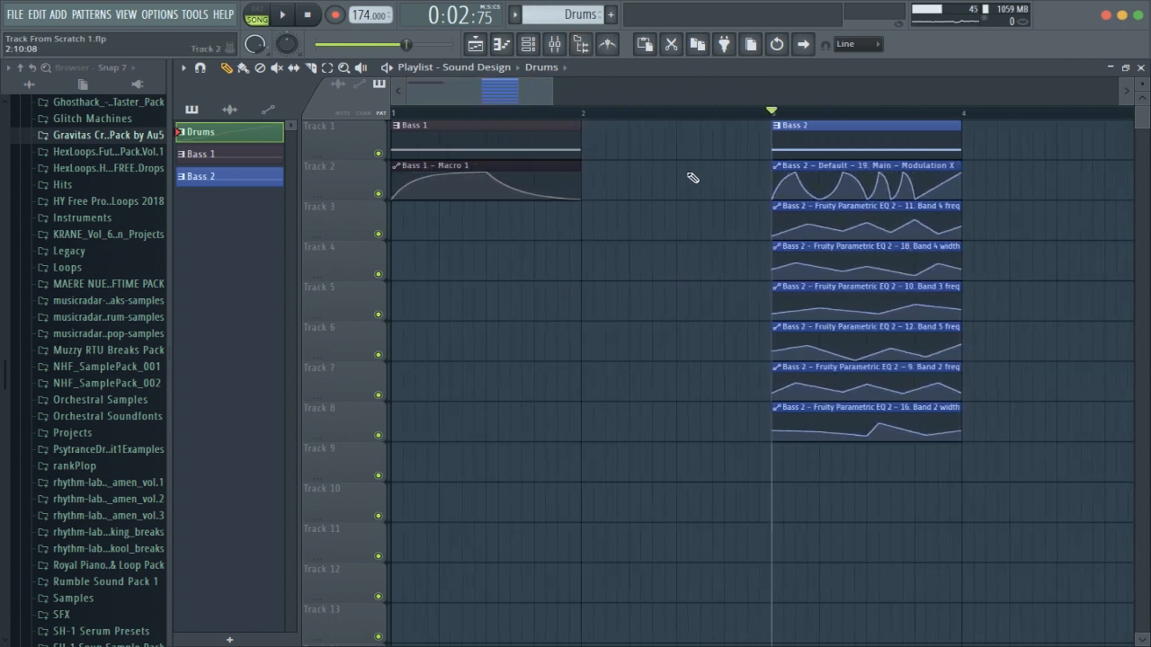
{"action": "left_click_drag", "start_coordinate": [439, 112], "coordinate": [393, 113]}
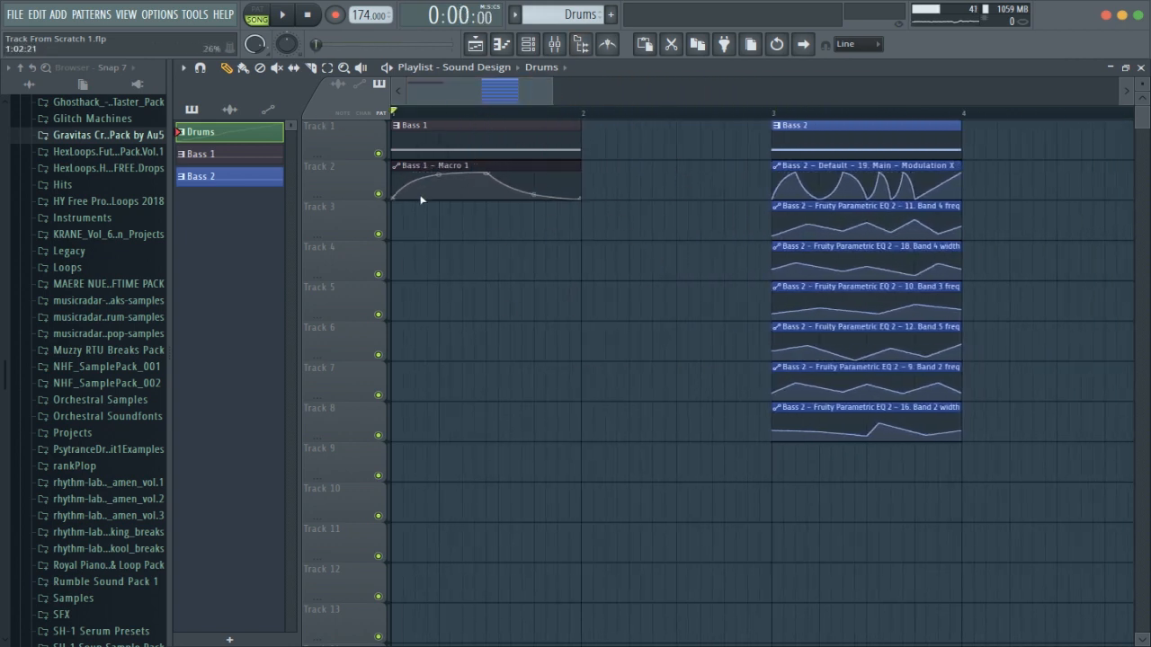
{"action": "left_click", "coordinate": [477, 184]}
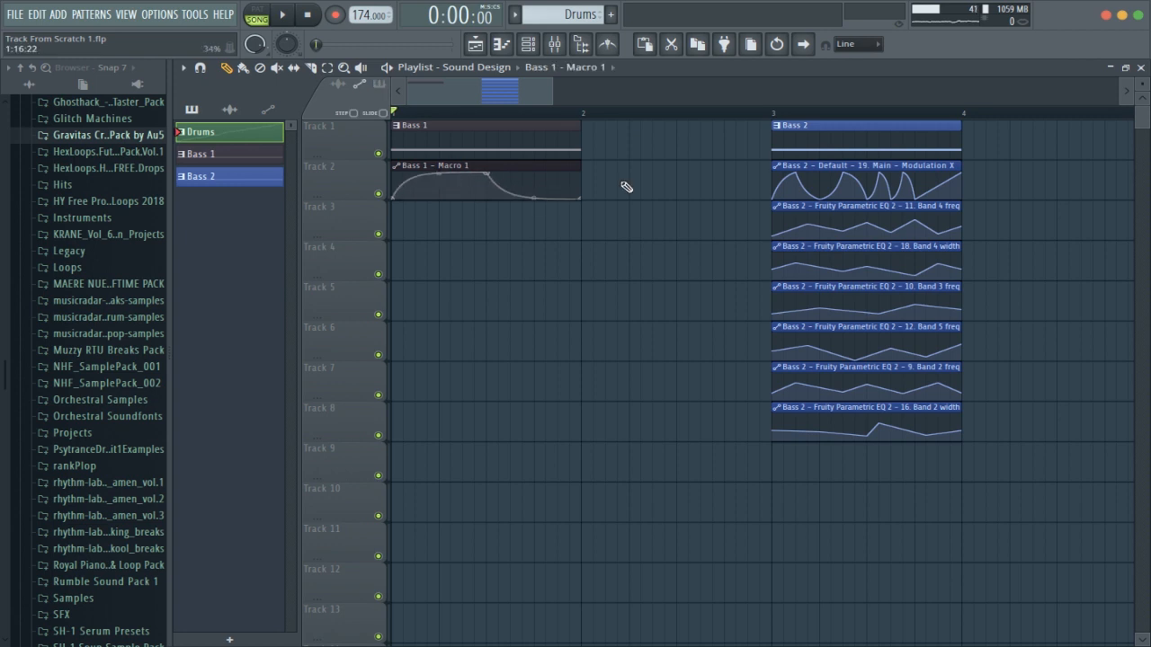
{"action": "key", "text": "space"}
{"action": "key", "text": "space"}
{"action": "key", "text": "space"}
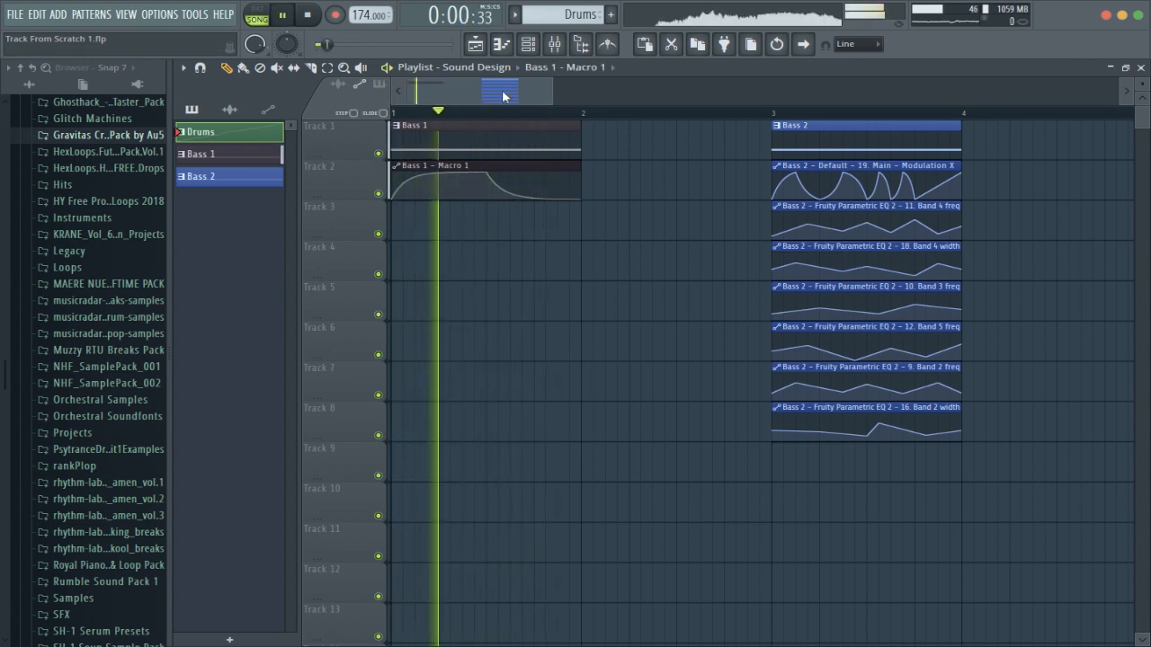
{"action": "key", "text": "space"}
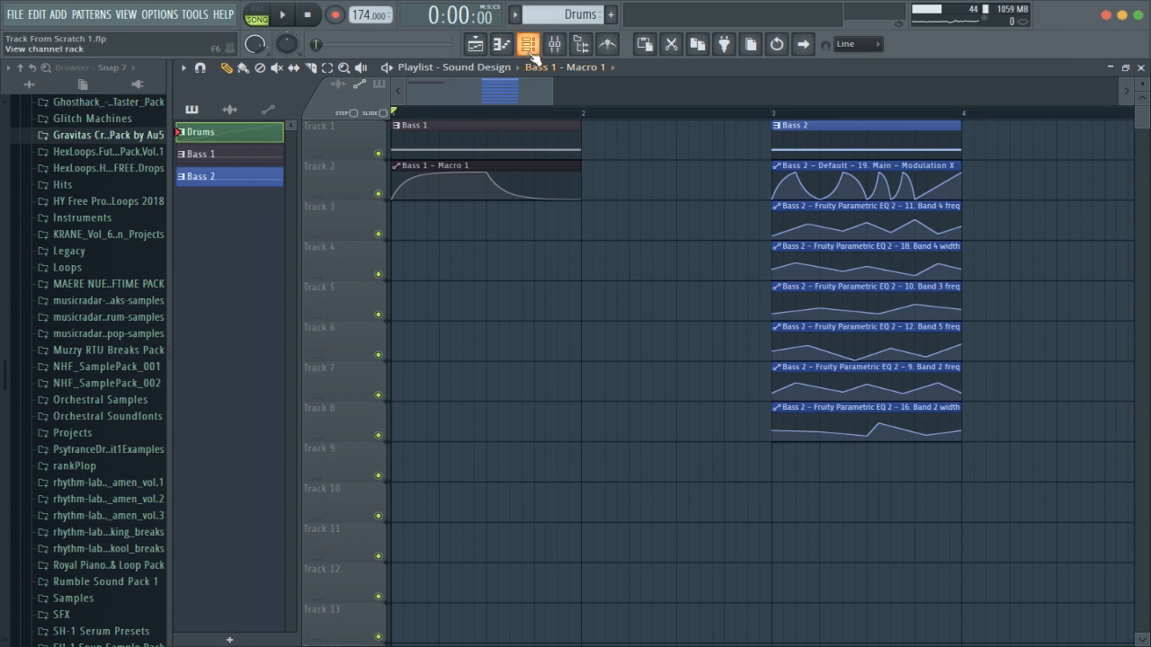
Open the Bass 1 channel's Serum synth and reposition its window over the playlist
{"action": "left_click", "coordinate": [528, 44]}
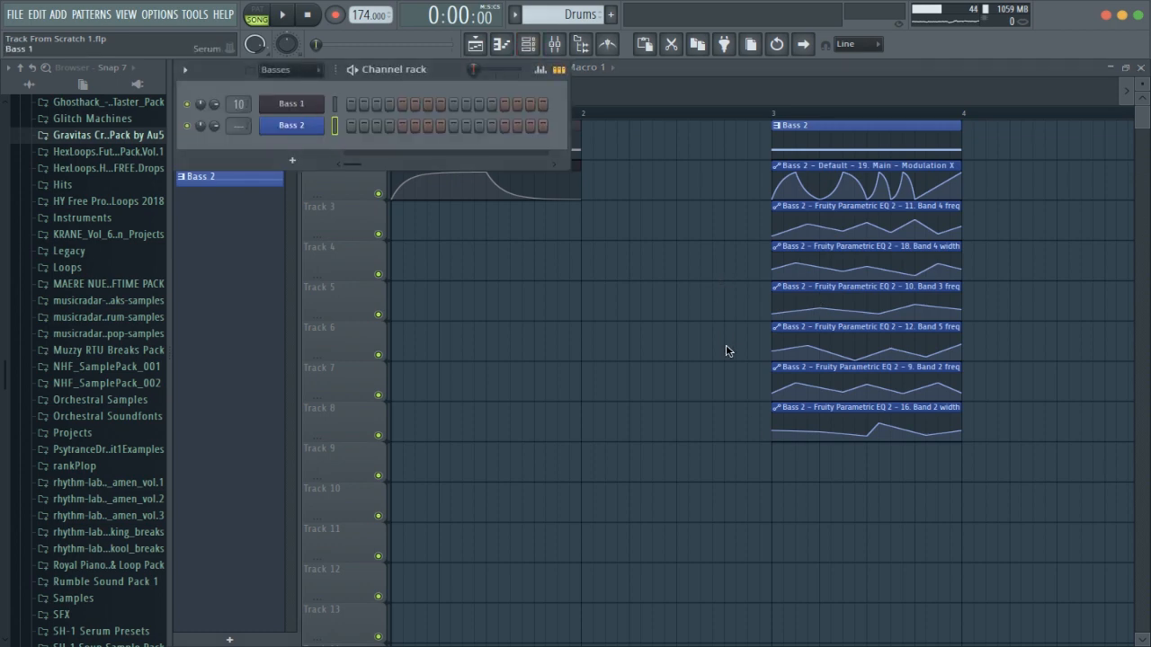
{"action": "left_click", "coordinate": [292, 104]}
{"action": "left_click_drag", "start_coordinate": [764, 60], "coordinate": [685, 67]}
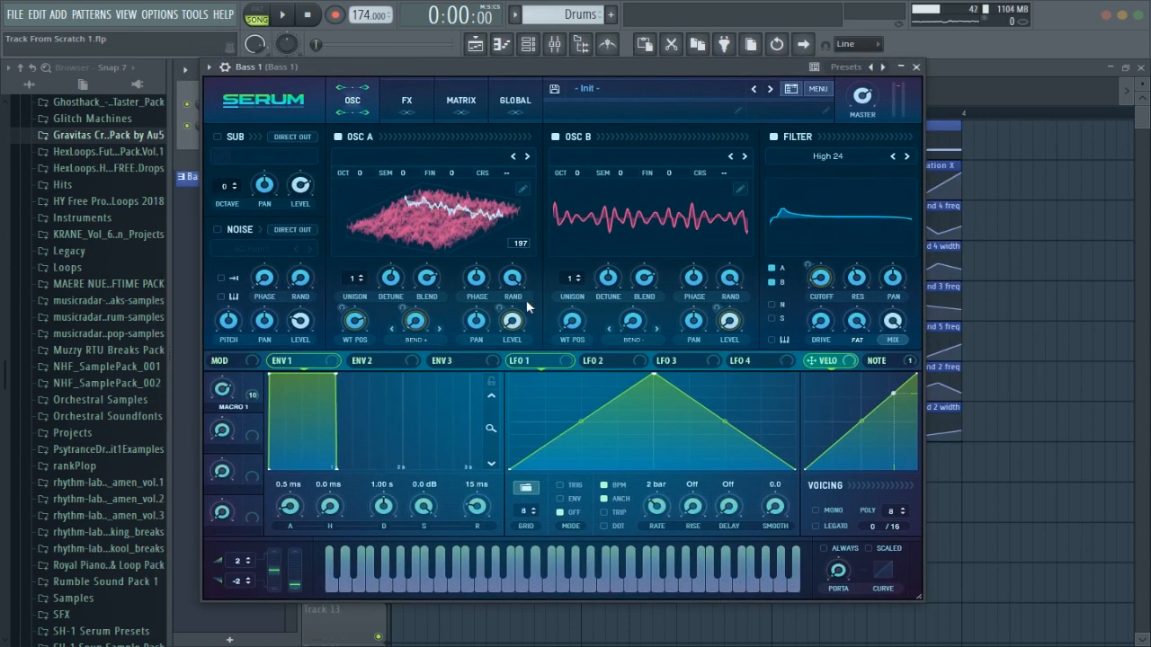
Examine OSC A's wavetable display and Serum's commands for rendering warps and resampling to an oscillator
{"action": "left_click", "coordinate": [445, 224]}
{"action": "left_click", "coordinate": [443, 221]}
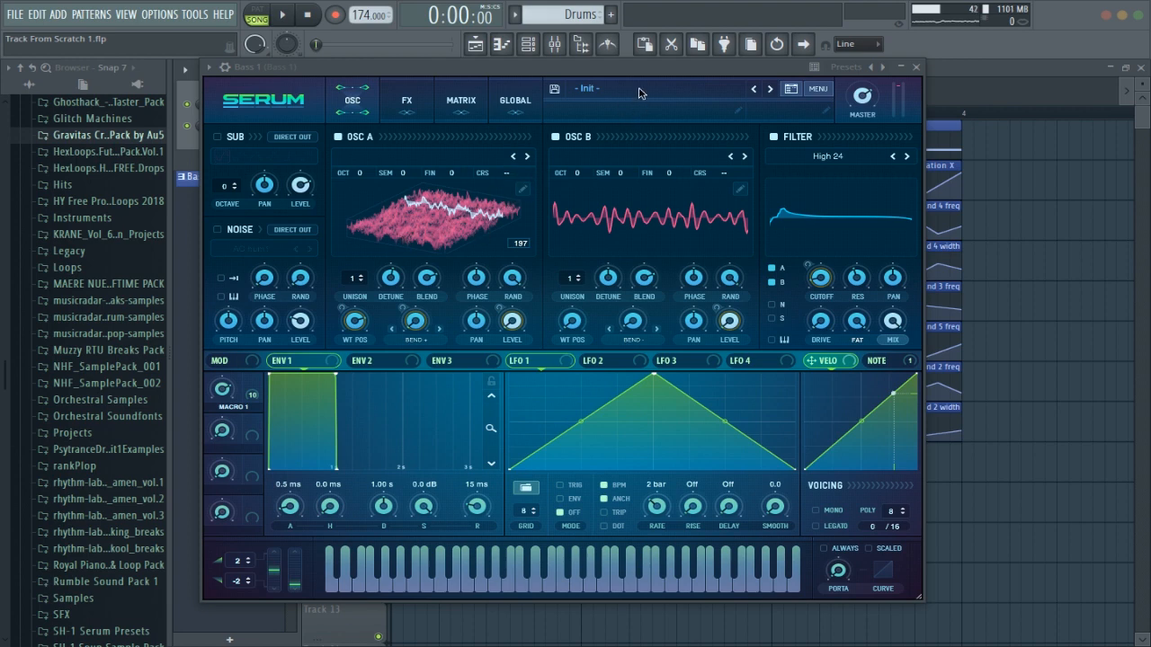
{"action": "left_click_drag", "start_coordinate": [666, 68], "coordinate": [725, 69]}
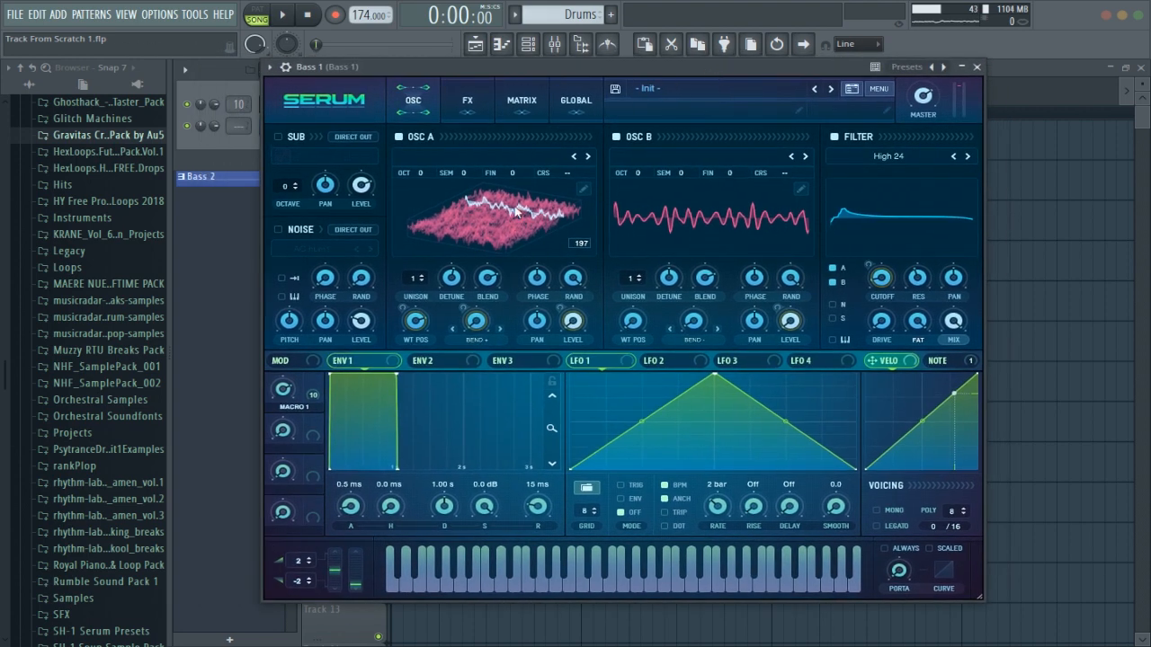
{"action": "left_click", "coordinate": [879, 89]}
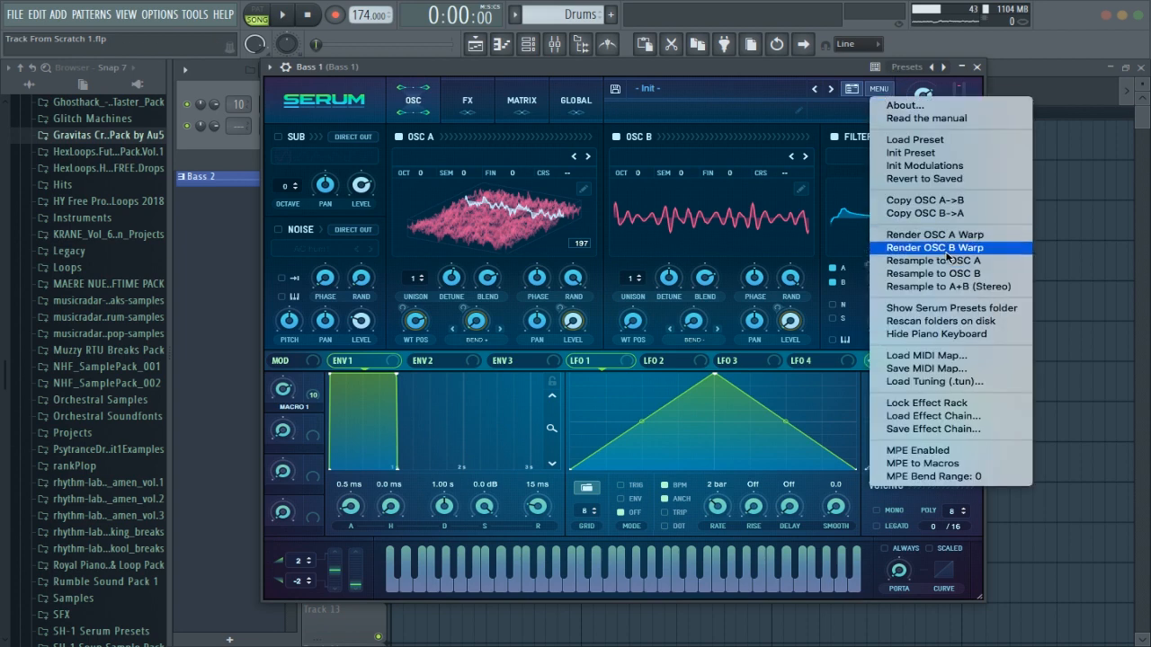
{"action": "left_click", "coordinate": [698, 72]}
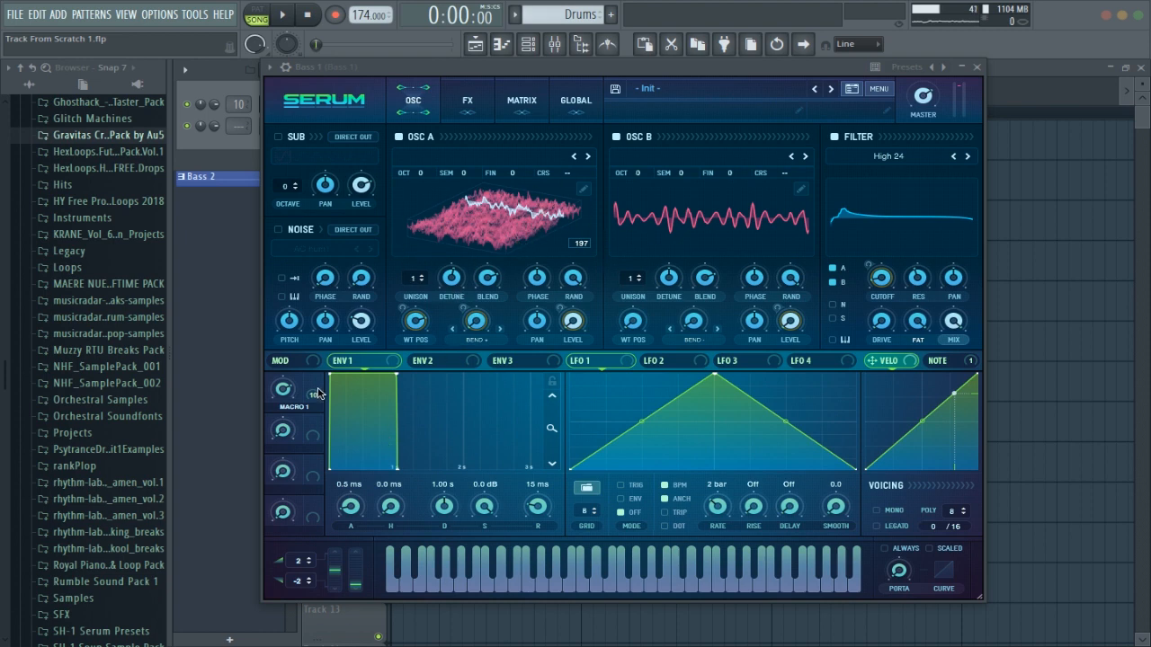
Play Bass 1 while watching the High 24 filter's cutoff, and switch the filter off and back on
{"action": "key", "text": "space"}
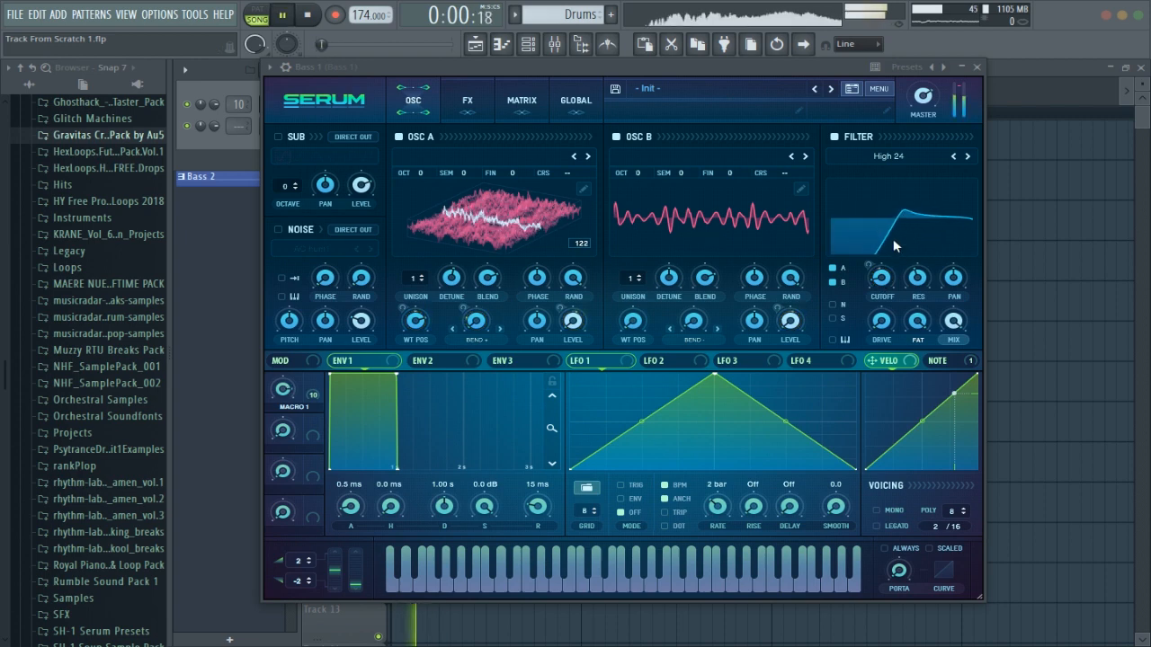
{"action": "key", "text": "space"}
{"action": "left_click_drag", "start_coordinate": [880, 279], "coordinate": [883, 278]}
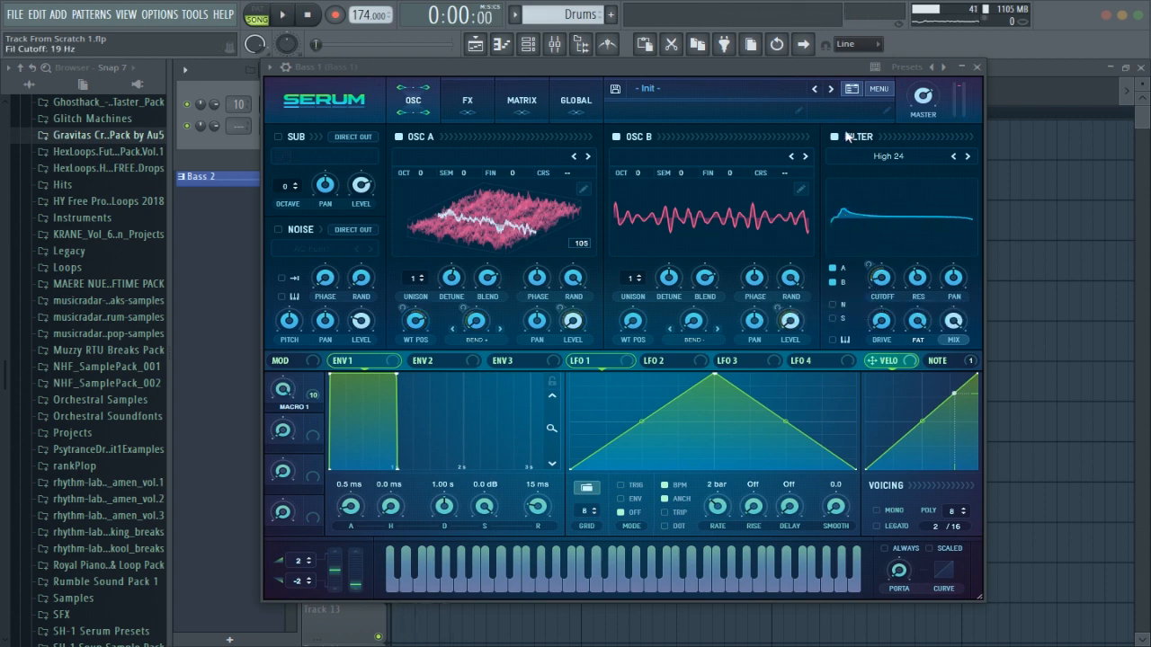
{"action": "left_click_drag", "start_coordinate": [738, 68], "coordinate": [666, 96]}
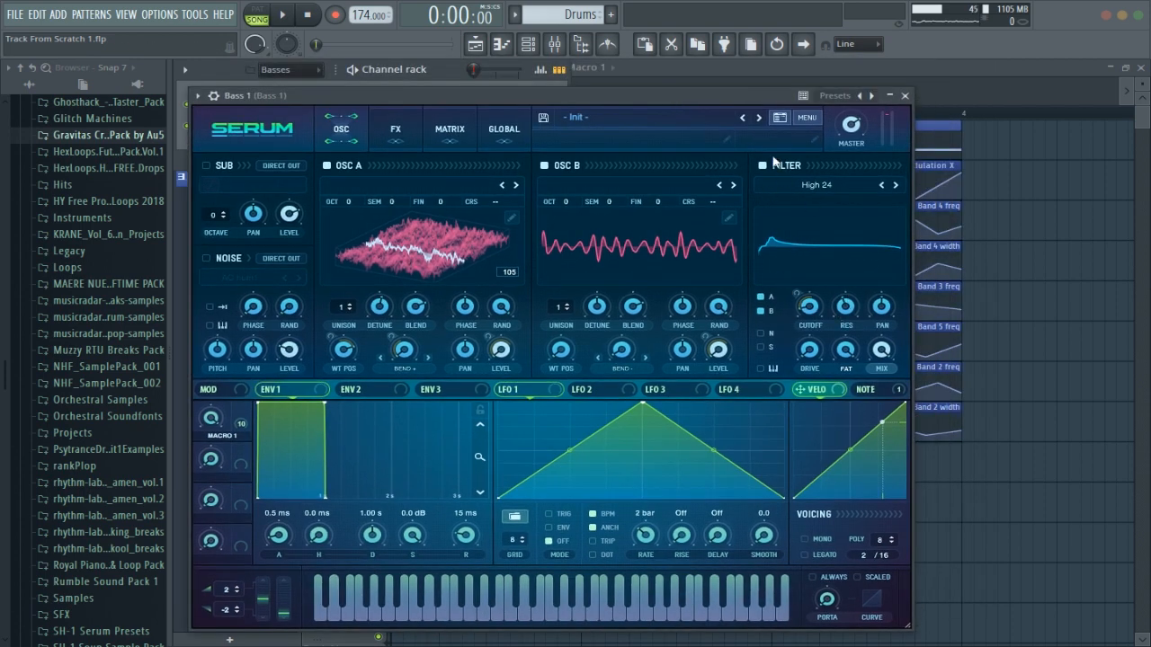
{"action": "left_click", "coordinate": [776, 171]}
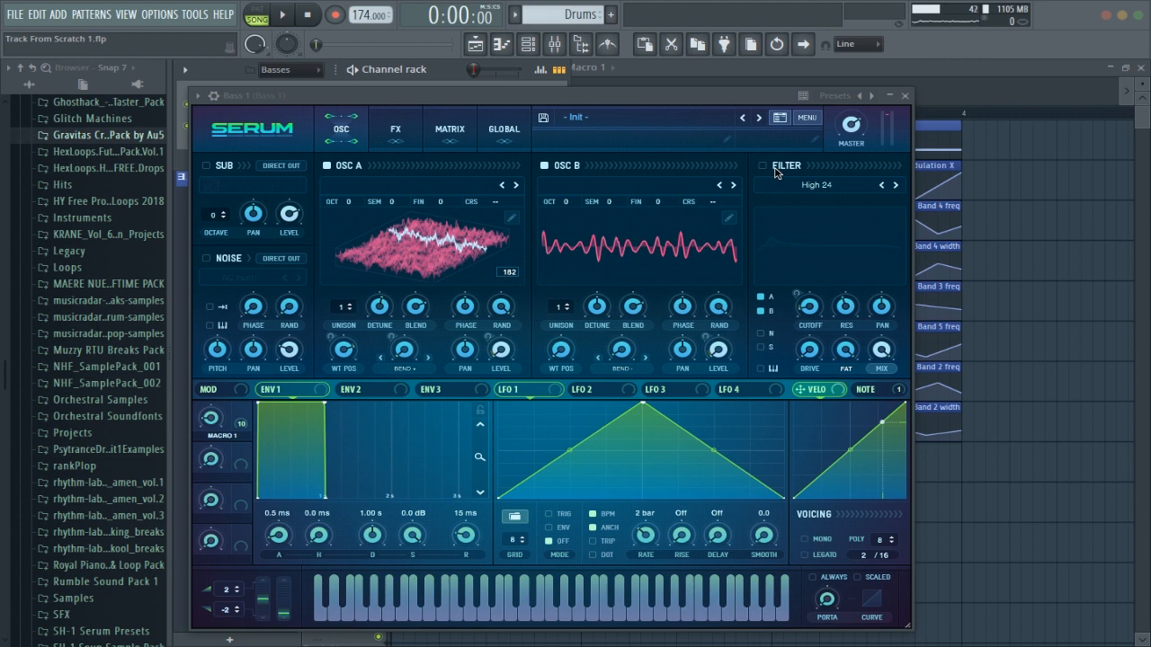
{"action": "left_click", "coordinate": [775, 171]}
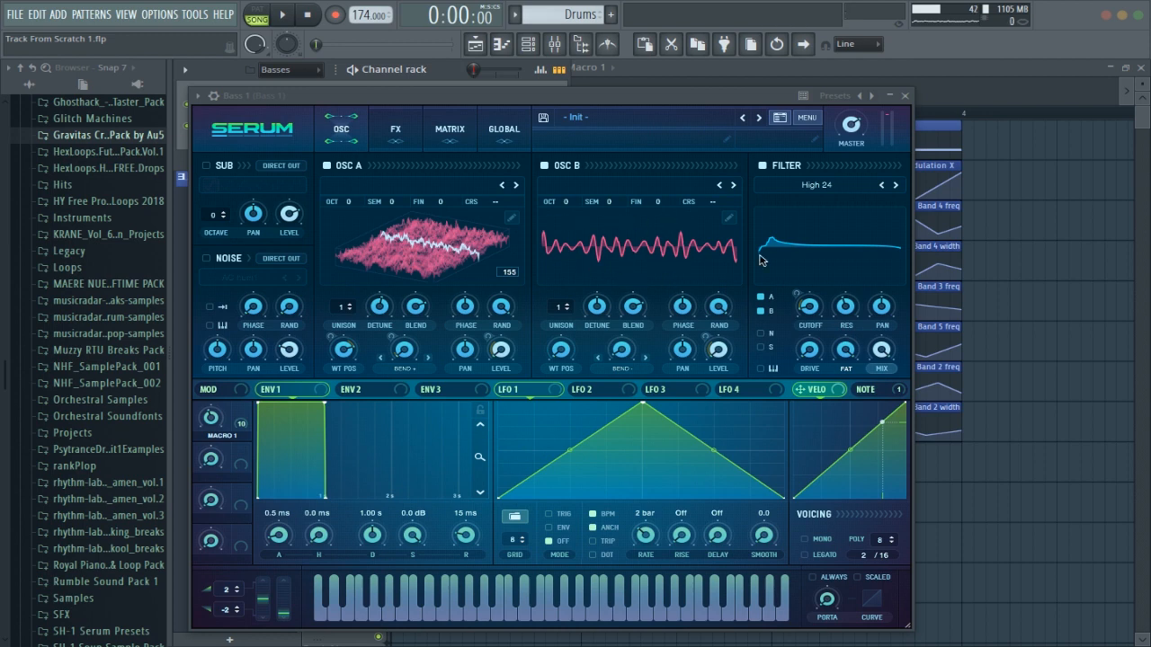
Inspect OSC B's waveform and harmonic bins in the wavetable editor, and close the editor
{"action": "left_click", "coordinate": [728, 218]}
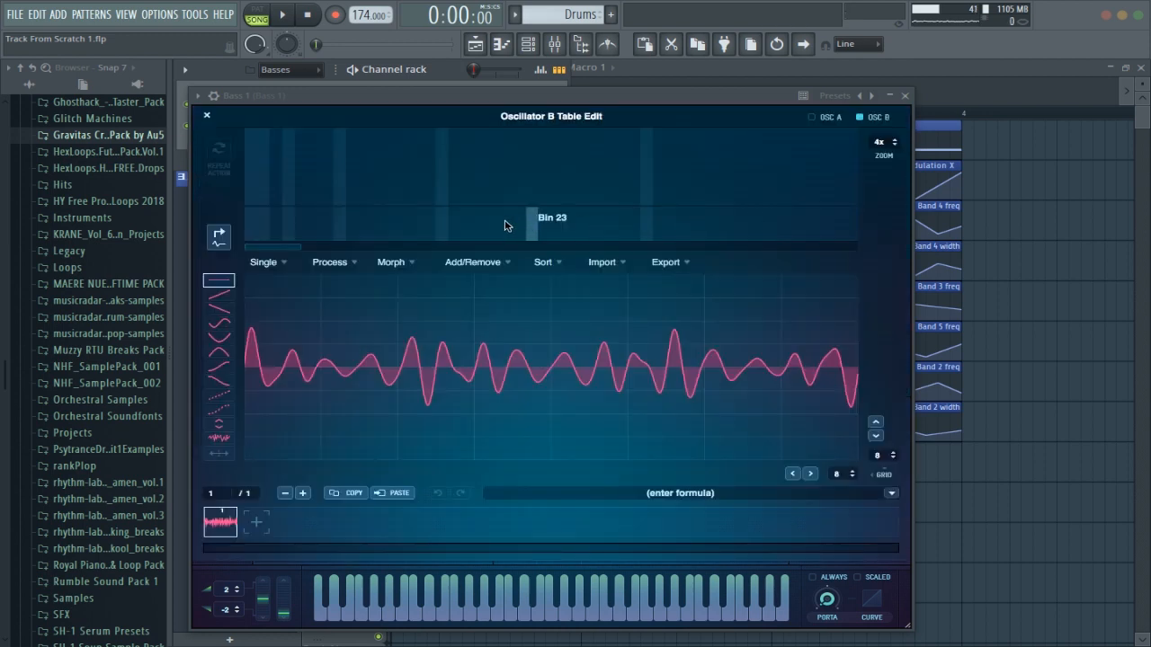
{"action": "left_click", "coordinate": [221, 236]}
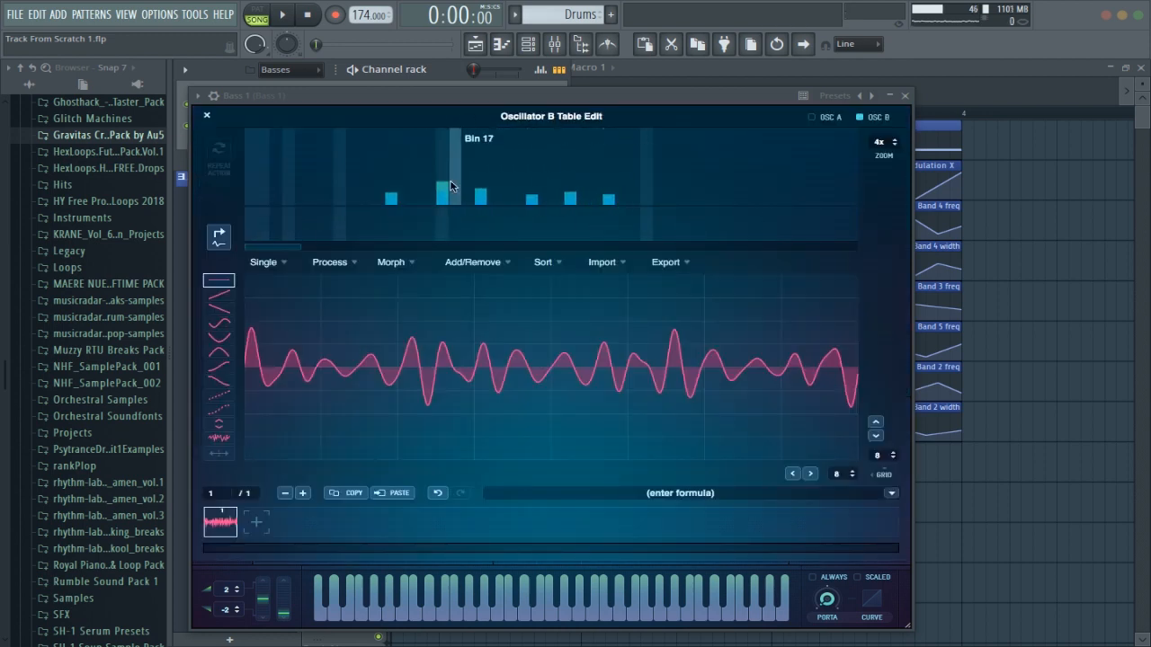
{"action": "key", "text": "Escape"}
Audition Bass 1 with OSC B switched off, re-enable OSC B, and switch OSC A off and on
{"action": "key", "text": "space"}
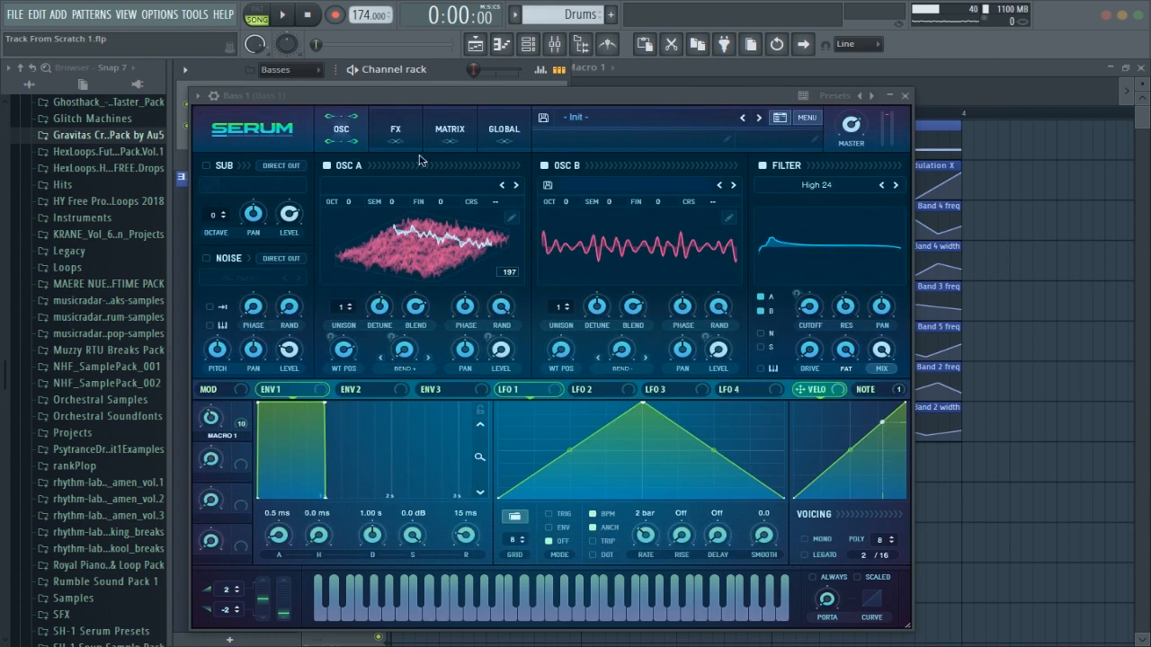
{"action": "left_click", "coordinate": [557, 167]}
{"action": "key", "text": "space"}
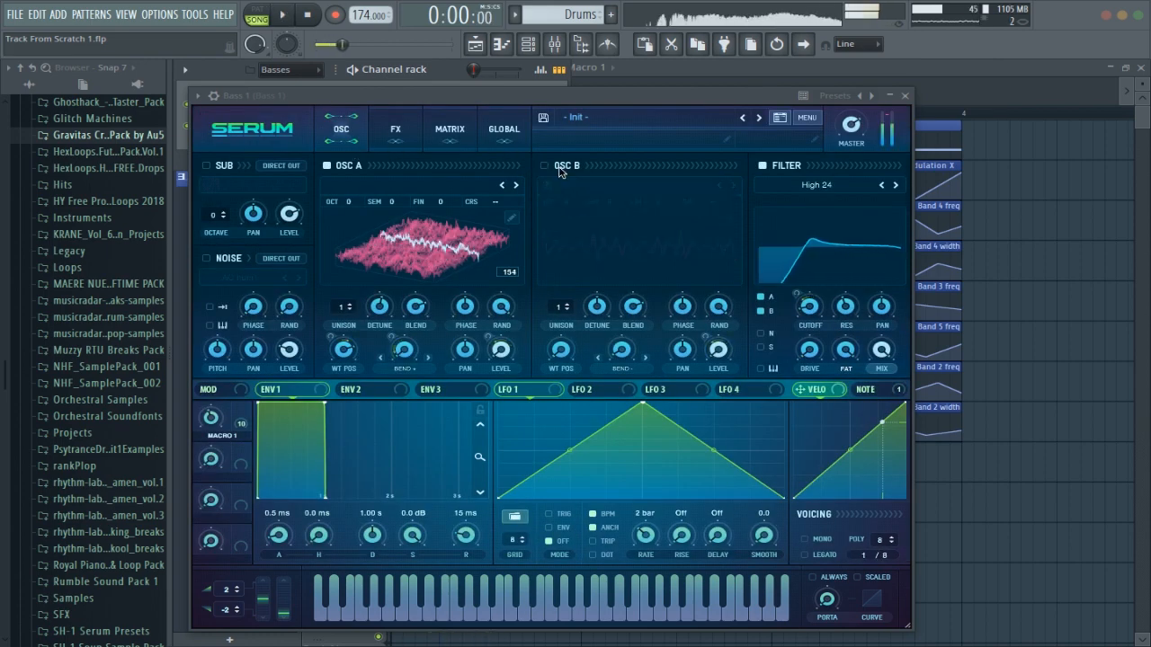
{"action": "left_click", "coordinate": [557, 167]}
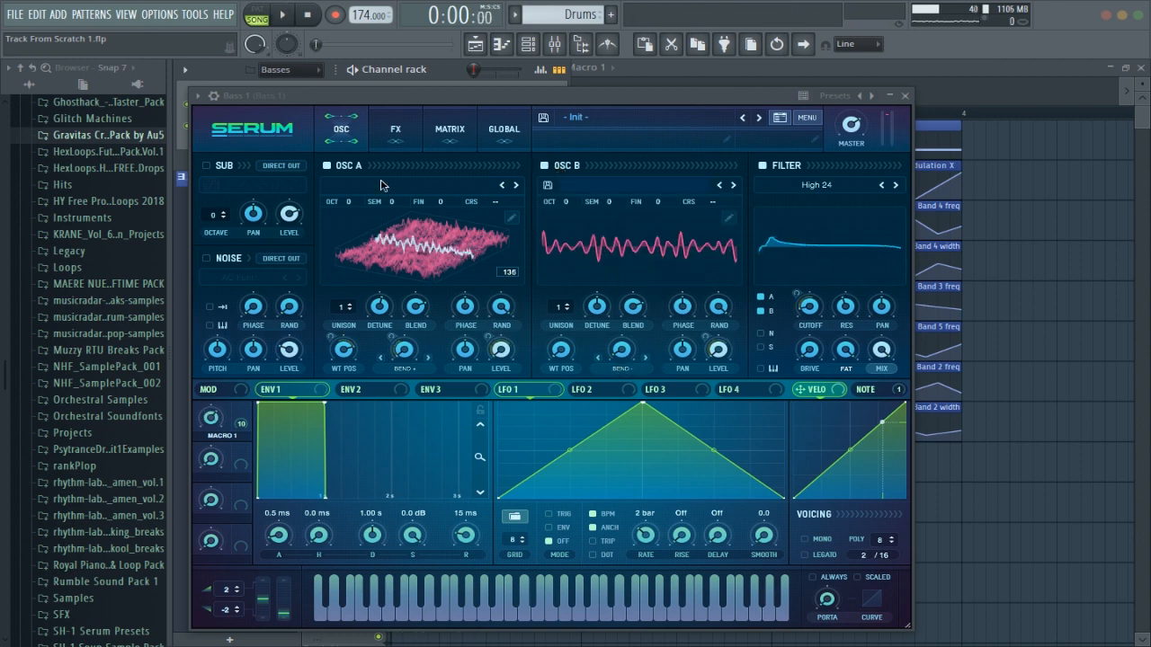
{"action": "left_click", "coordinate": [344, 164]}
{"action": "left_click", "coordinate": [344, 164]}
Examine Serum's effects chain from Equalizer through Compressor to Distortion, and return to the oscillator page
{"action": "left_click", "coordinate": [392, 131]}
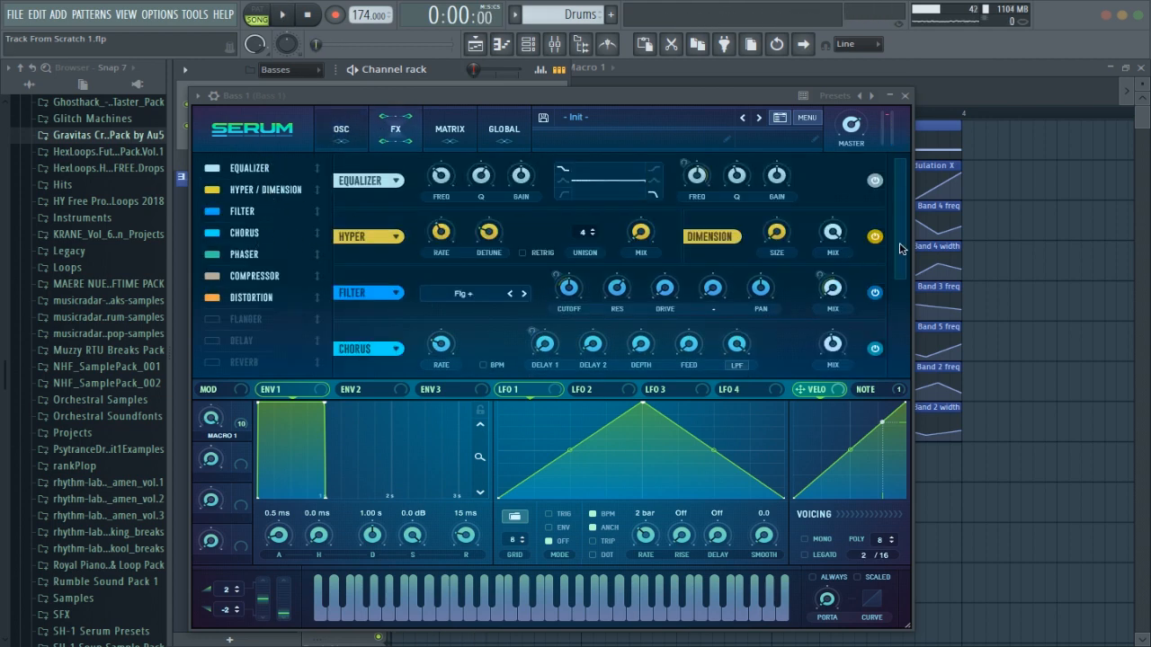
{"action": "scroll", "coordinate": [902, 249], "scroll_direction": "down", "scroll_amount": 3}
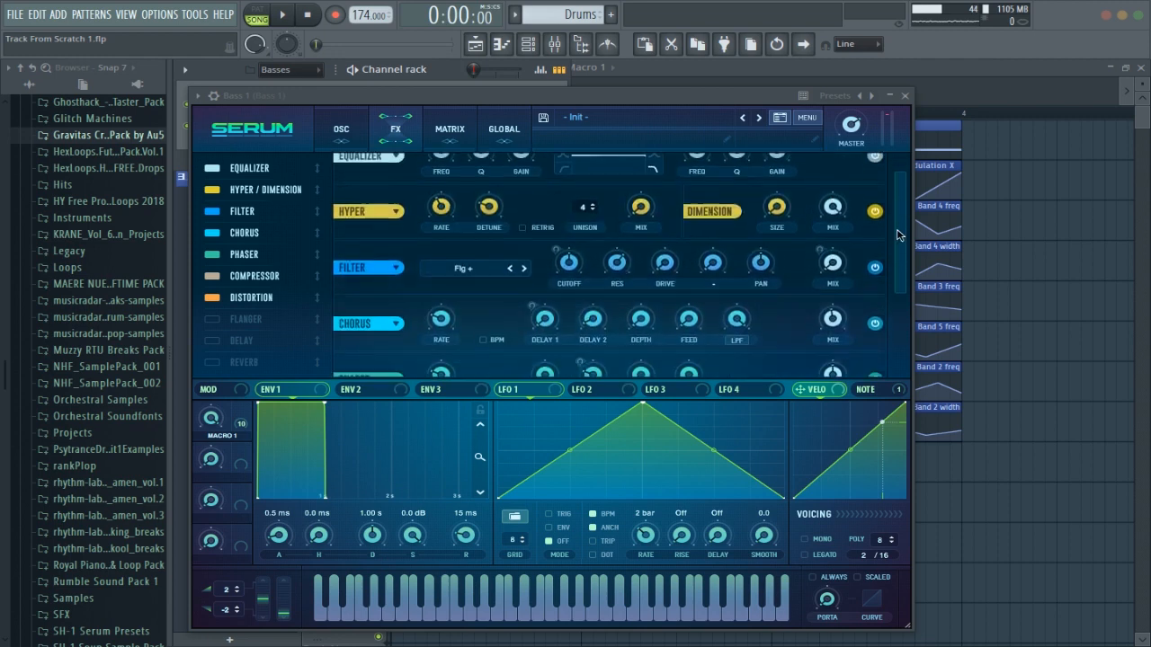
{"action": "scroll", "coordinate": [896, 235], "scroll_direction": "down", "scroll_amount": 3}
{"action": "scroll", "coordinate": [895, 254], "scroll_direction": "down", "scroll_amount": 3}
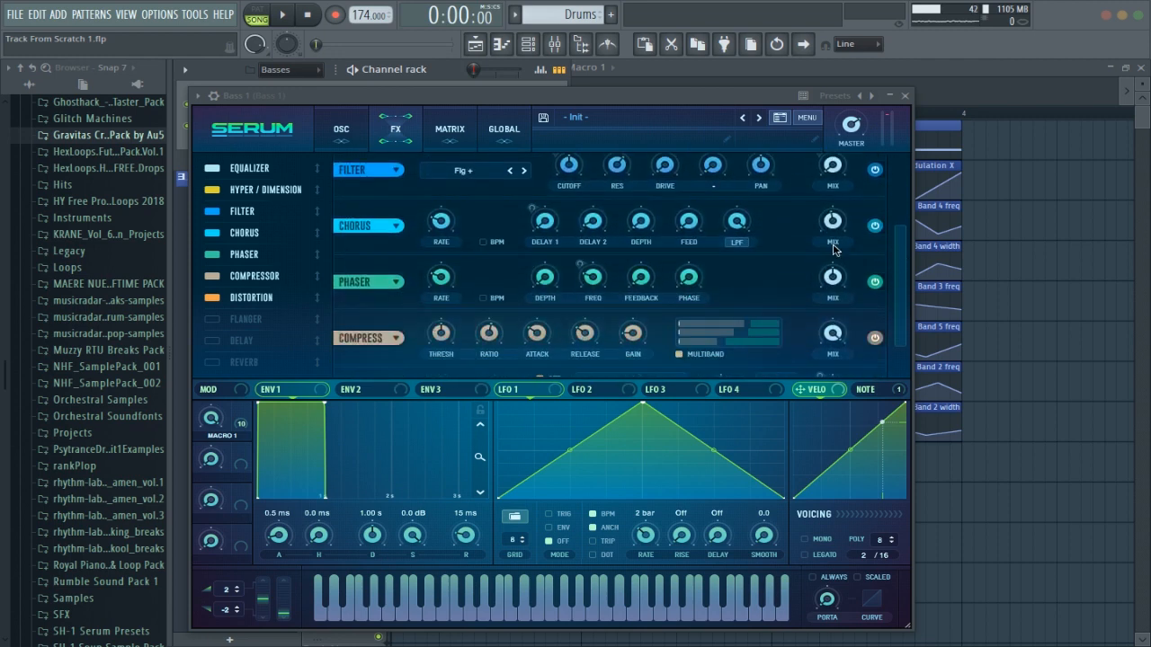
{"action": "scroll", "coordinate": [902, 266], "scroll_direction": "down", "scroll_amount": 3}
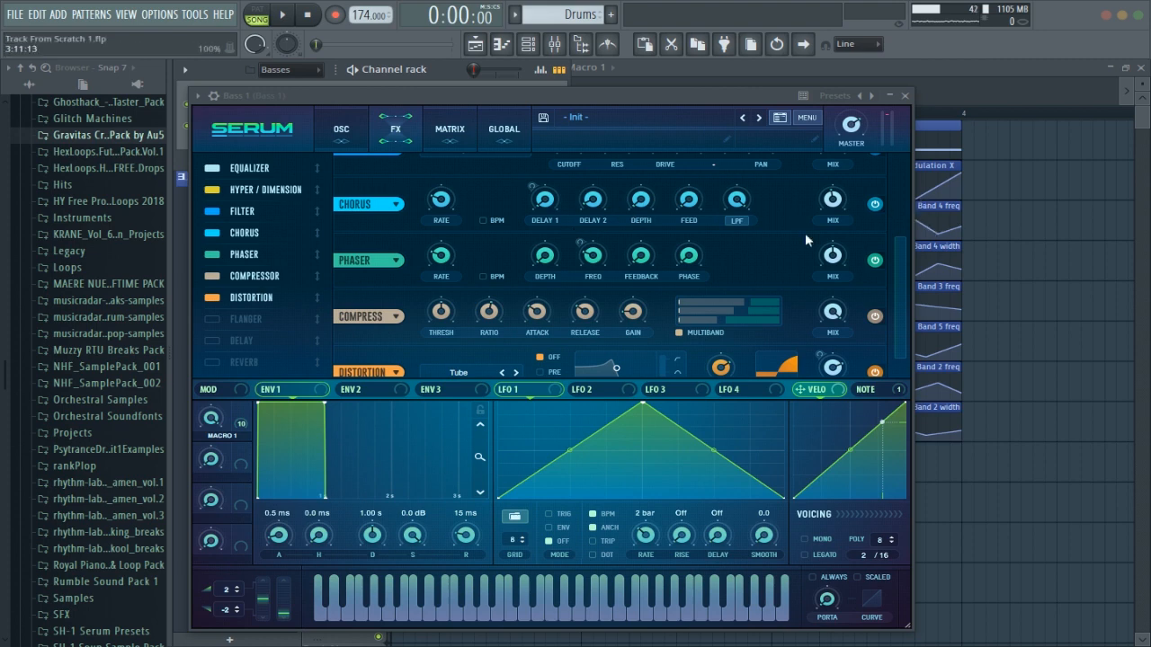
{"action": "scroll", "coordinate": [877, 288], "scroll_direction": "down", "scroll_amount": 3}
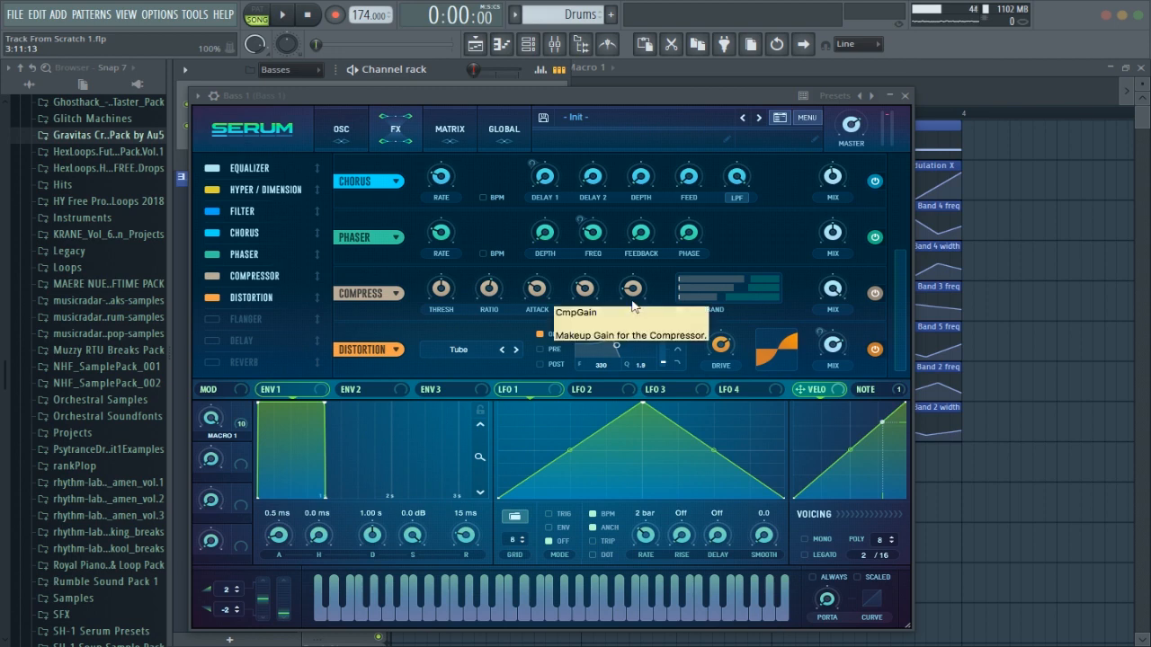
{"action": "left_click", "coordinate": [873, 295]}
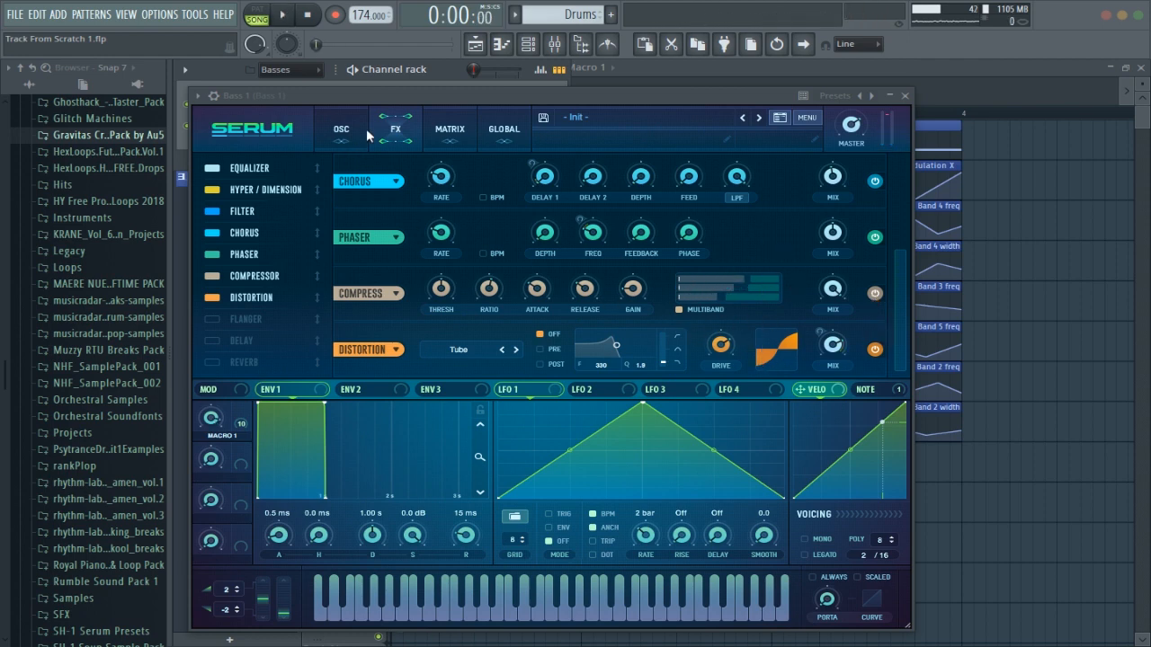
{"action": "left_click", "coordinate": [342, 128]}
{"action": "left_click", "coordinate": [395, 129]}
{"action": "left_click", "coordinate": [342, 128]}
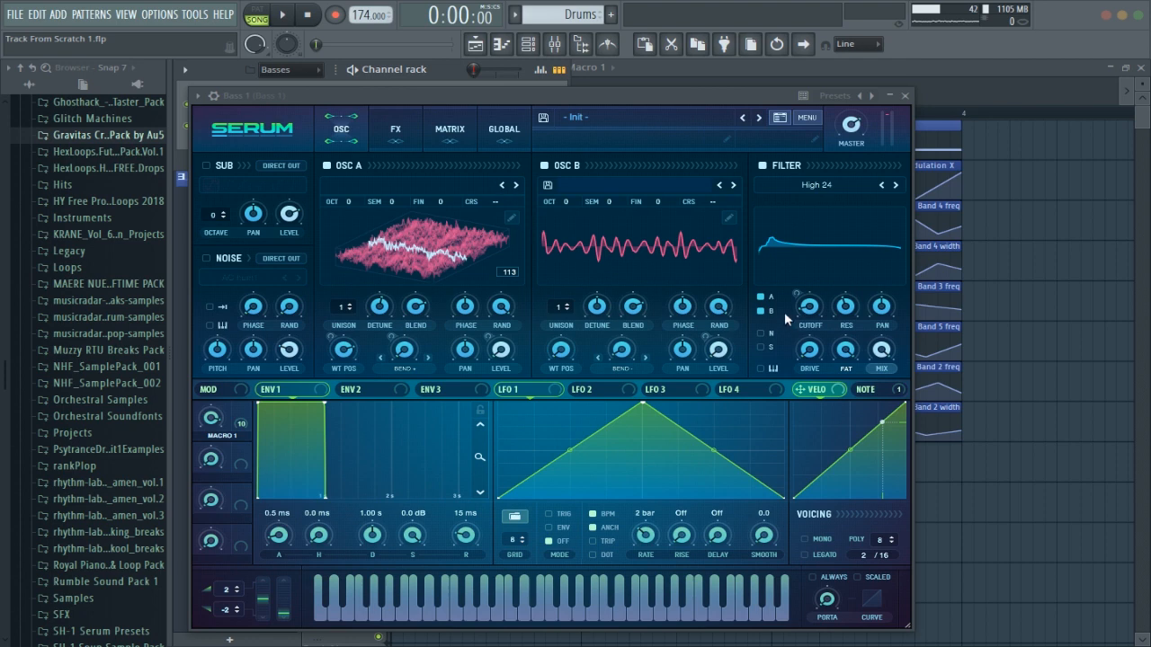
Close the Bass 1 synth, place the playhead at the Bass 2 clips at bar 3, and open the Bass 2 Patcher
{"action": "left_click", "coordinate": [910, 84]}
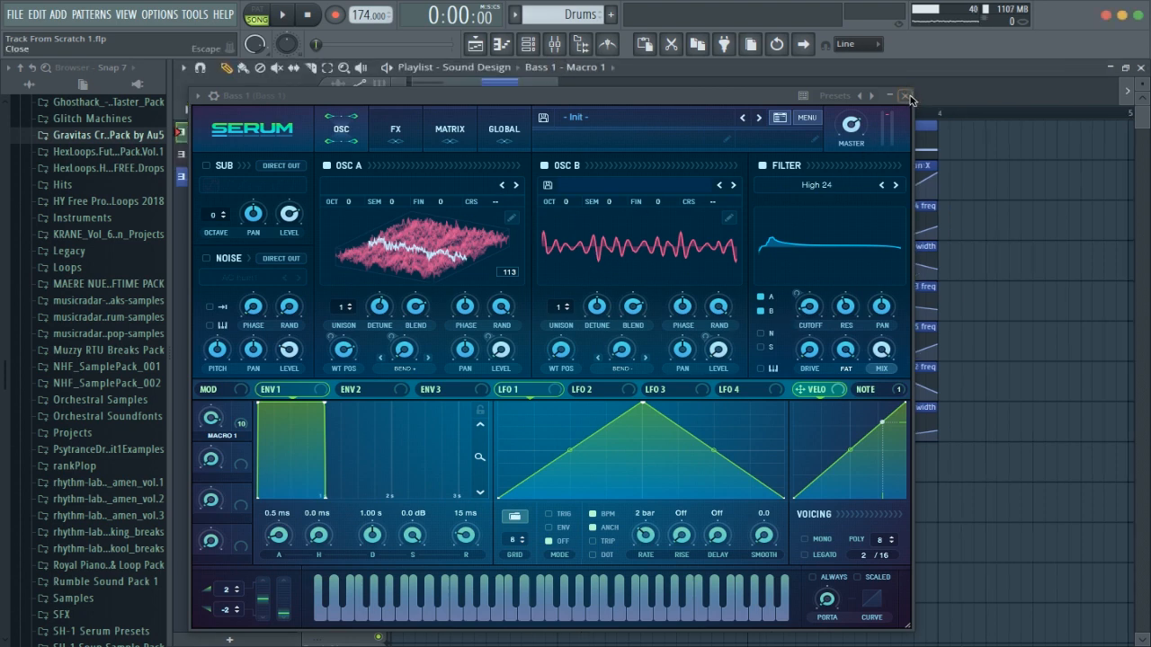
{"action": "left_click", "coordinate": [905, 96]}
{"action": "left_click_drag", "start_coordinate": [537, 91], "coordinate": [568, 96]}
{"action": "left_click", "coordinate": [433, 114]}
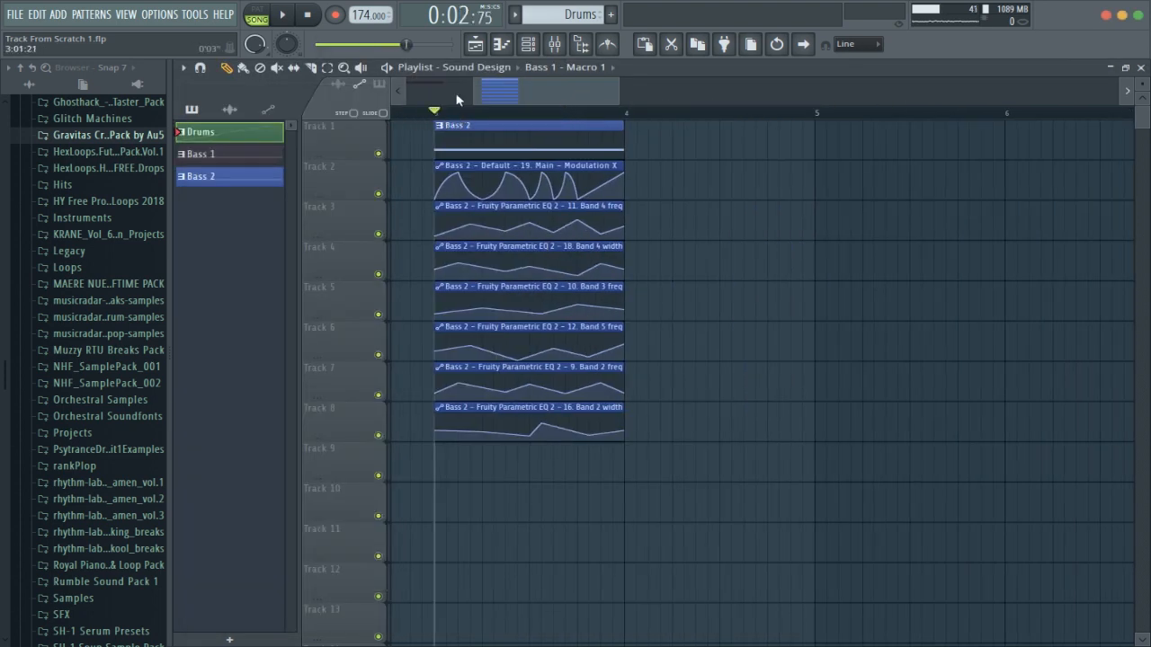
{"action": "left_click", "coordinate": [529, 43]}
{"action": "left_click", "coordinate": [313, 124]}
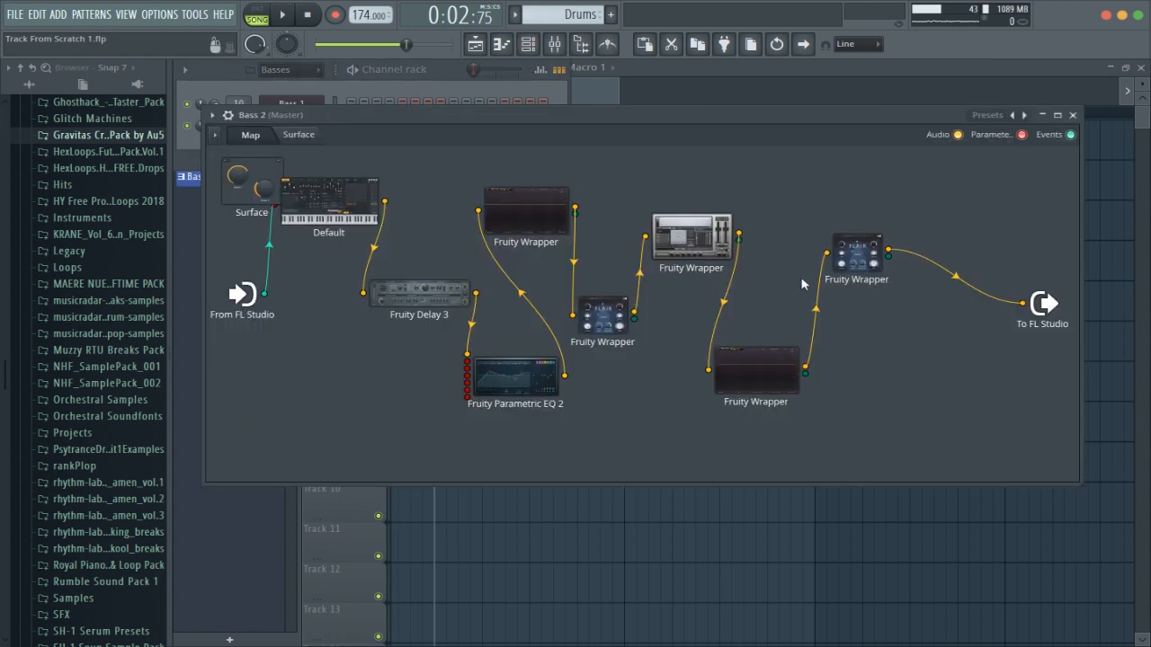
Spread out the Default synth, Fruity Delay 3, Fruity Parametric EQ 2 and first Fruity Wrapper modules on the Patcher map
{"action": "left_click_drag", "start_coordinate": [659, 125], "coordinate": [670, 150]}
{"action": "left_click_drag", "start_coordinate": [382, 245], "coordinate": [377, 347]}
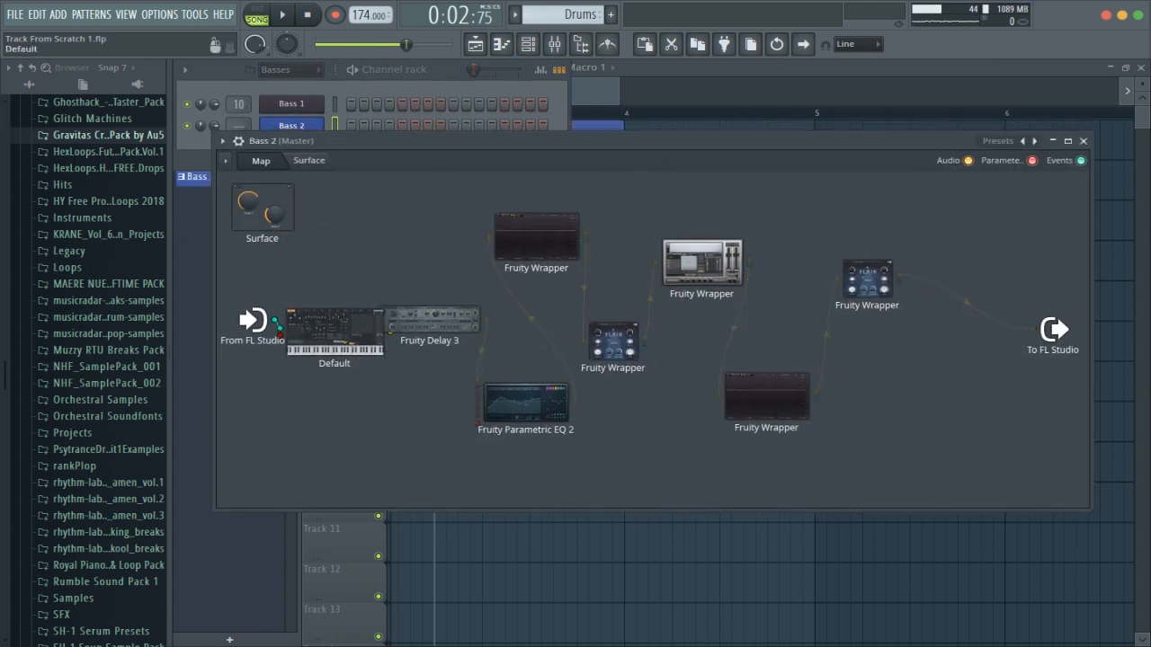
{"action": "left_click_drag", "start_coordinate": [464, 333], "coordinate": [468, 286]}
{"action": "left_click_drag", "start_coordinate": [526, 400], "coordinate": [504, 326]}
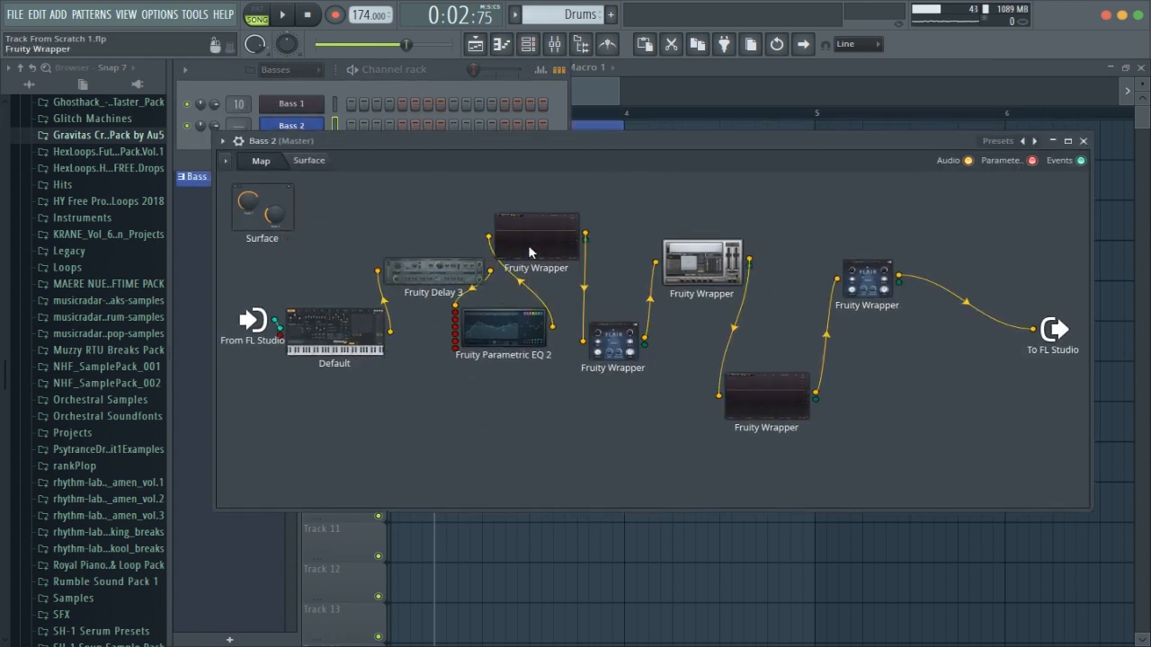
{"action": "left_click_drag", "start_coordinate": [528, 245], "coordinate": [569, 244]}
{"action": "left_click_drag", "start_coordinate": [426, 266], "coordinate": [409, 255]}
{"action": "left_click_drag", "start_coordinate": [333, 329], "coordinate": [358, 381]}
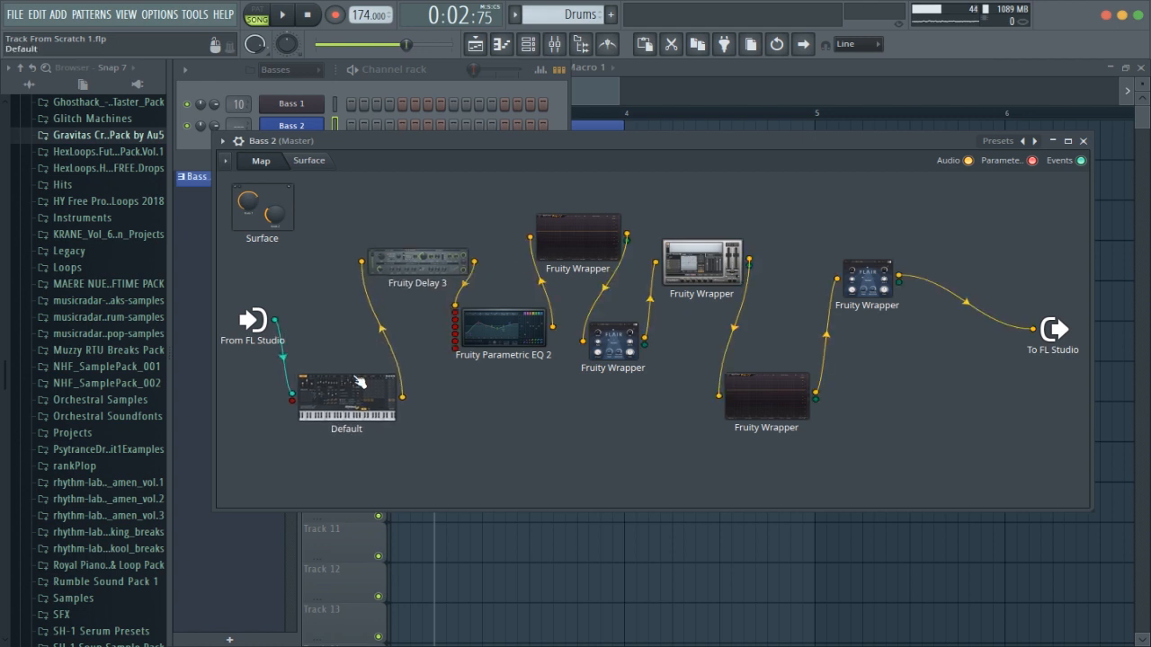
Open the Default synth and look through the settings of operators OP 1 to OP 4
{"action": "double_click", "coordinate": [357, 382]}
{"action": "left_click", "coordinate": [347, 129]}
{"action": "left_click", "coordinate": [376, 130]}
{"action": "left_click", "coordinate": [430, 130]}
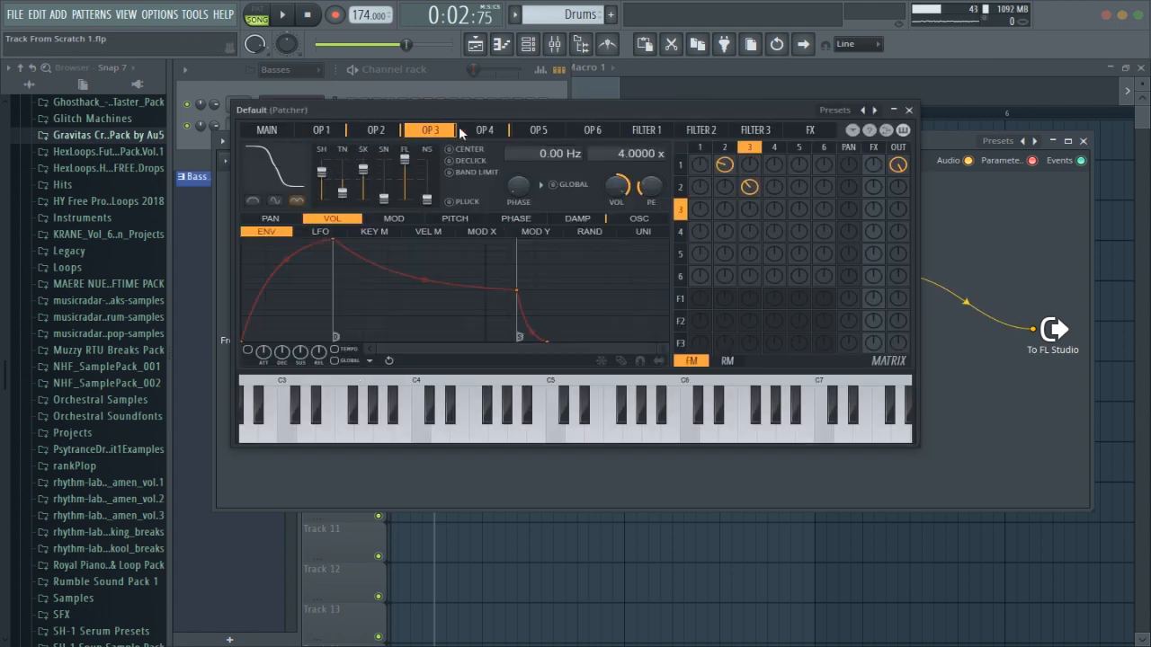
{"action": "left_click", "coordinate": [321, 129]}
{"action": "left_click", "coordinate": [441, 130]}
{"action": "left_click", "coordinate": [485, 130]}
{"action": "left_click", "coordinate": [376, 129]}
{"action": "left_click", "coordinate": [321, 129]}
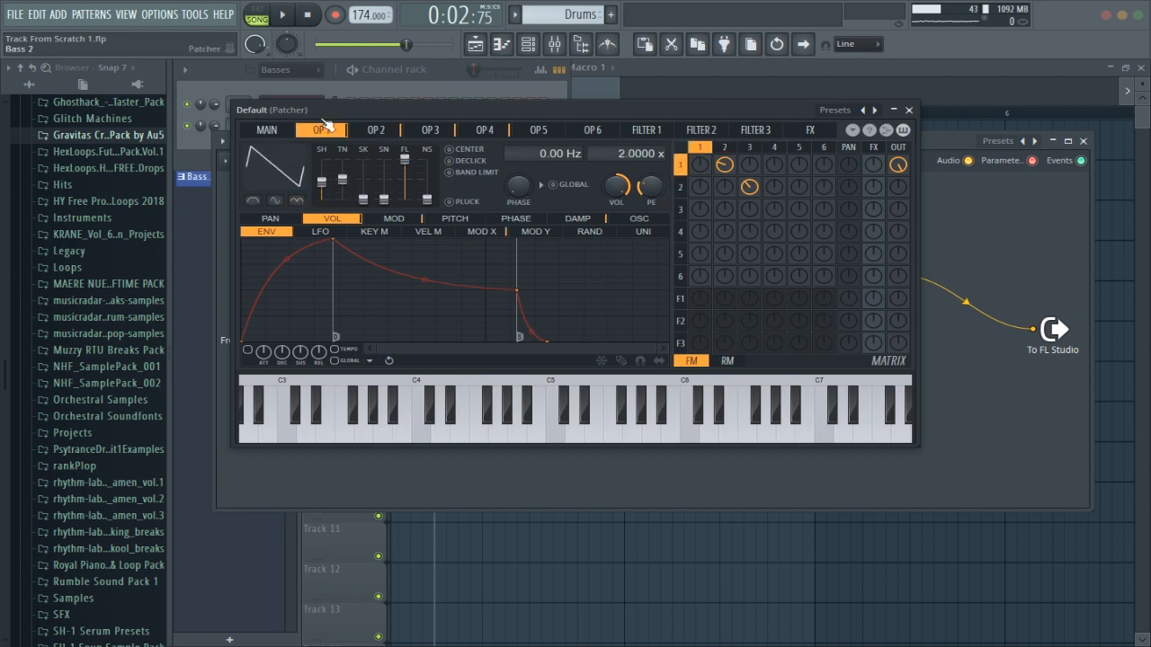
Check the RM and FM modulation matrices and examine the oscillator waveform and harmonics of OP 2, comparing it with OP 1
{"action": "left_click", "coordinate": [728, 361]}
{"action": "left_click", "coordinate": [691, 360]}
{"action": "left_click", "coordinate": [376, 129]}
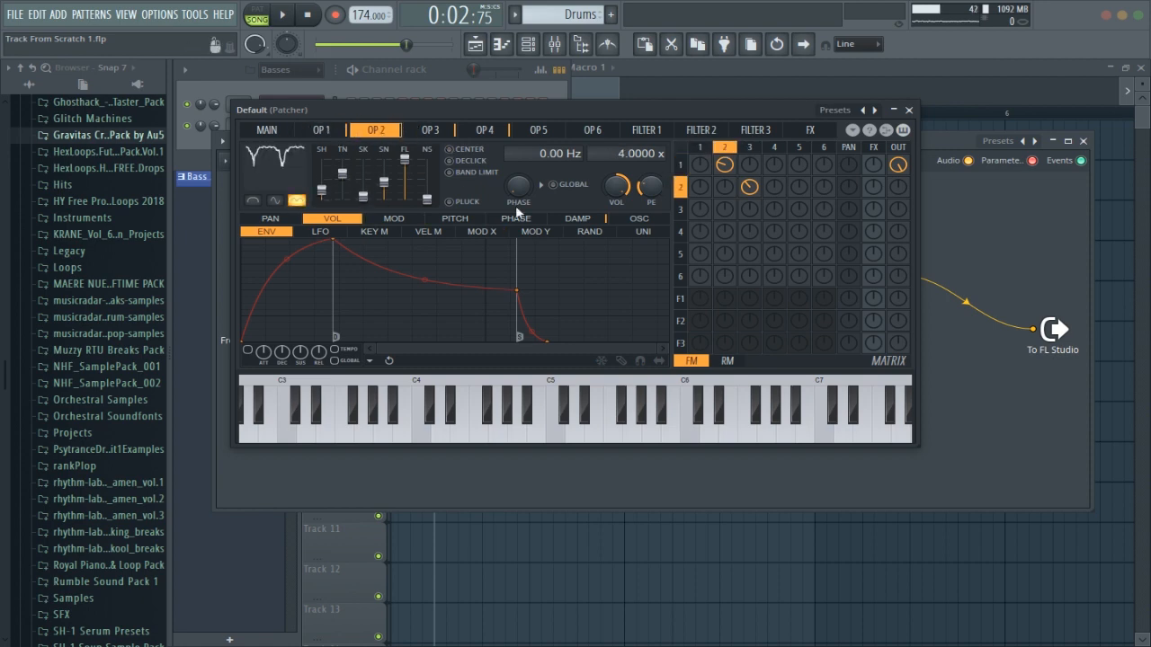
{"action": "left_click", "coordinate": [642, 222]}
{"action": "left_click_drag", "start_coordinate": [424, 360], "coordinate": [364, 361]}
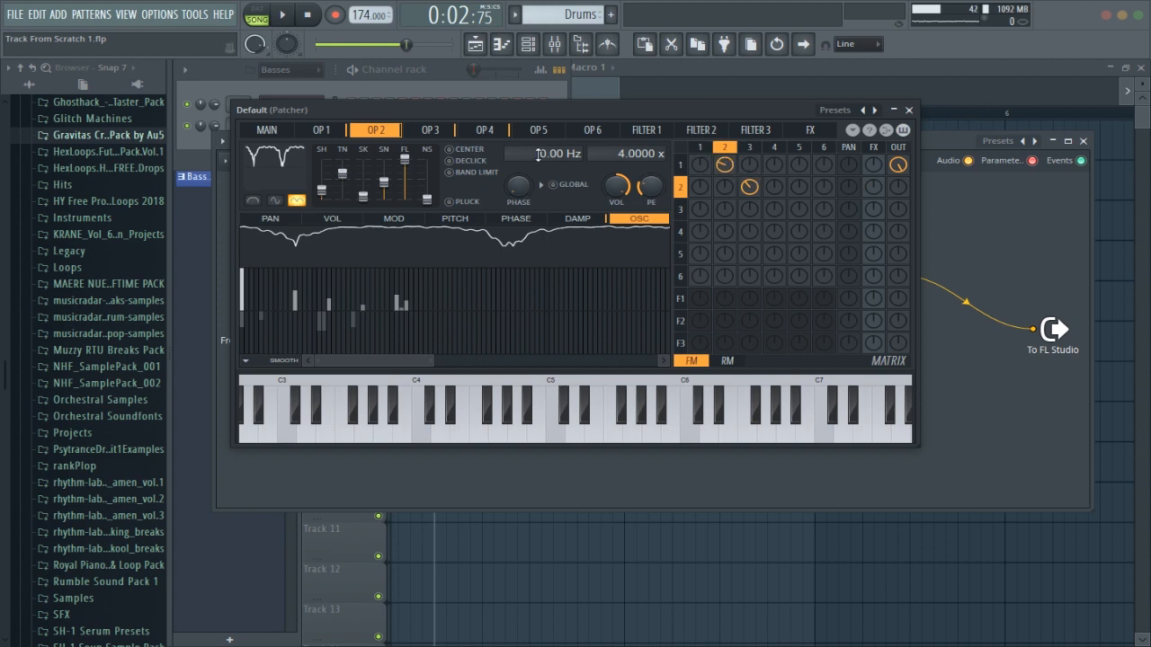
{"action": "left_click", "coordinate": [322, 130]}
{"action": "left_click", "coordinate": [379, 131]}
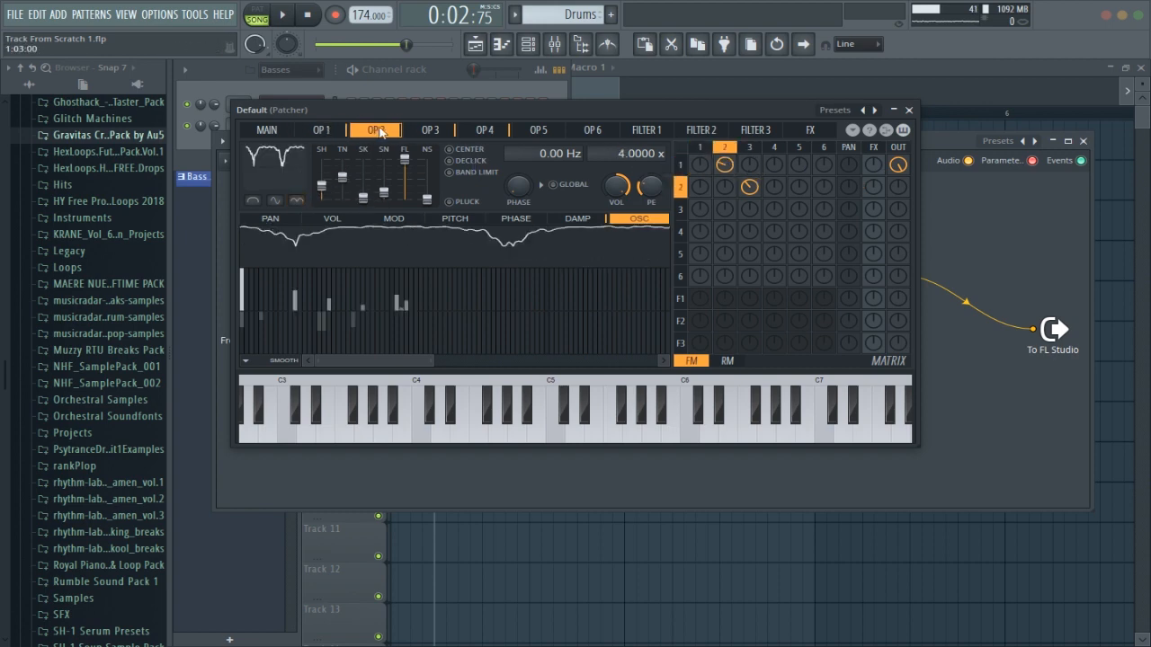
{"action": "left_click", "coordinate": [296, 199]}
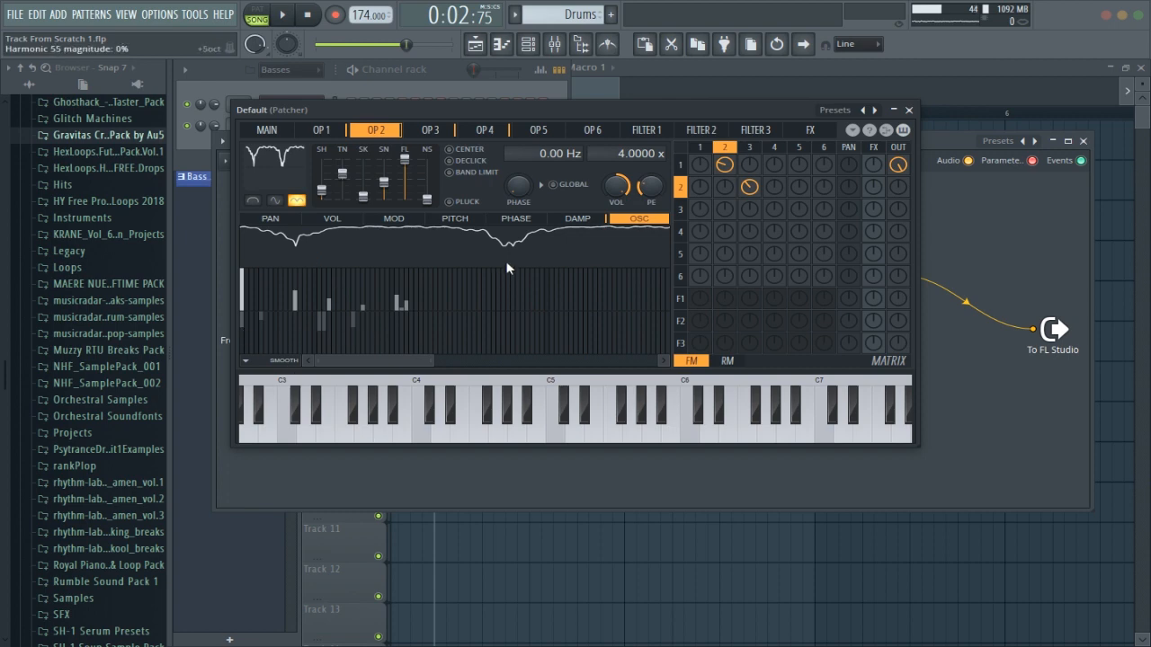
Compare the oscillator shapes and frequency ratios of OP 3, OP 2, OP 1 and OP 4
{"action": "left_click", "coordinate": [430, 135]}
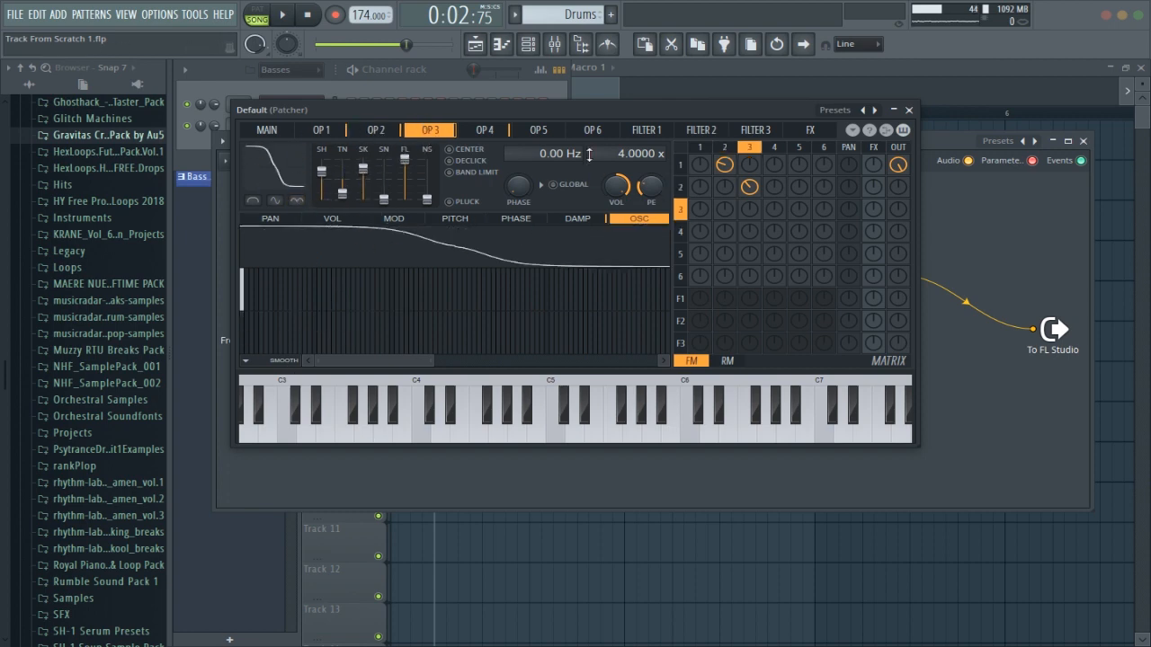
{"action": "left_click", "coordinate": [376, 131]}
{"action": "left_click", "coordinate": [430, 131]}
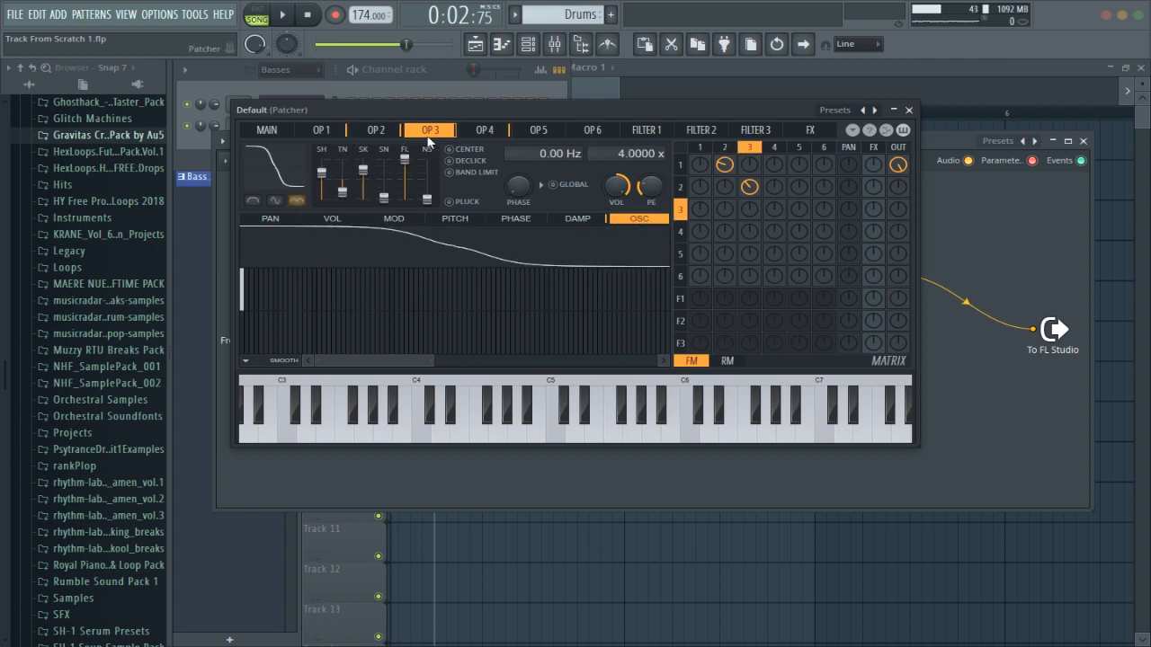
{"action": "left_click", "coordinate": [376, 131]}
{"action": "left_click", "coordinate": [430, 132]}
{"action": "left_click", "coordinate": [376, 132]}
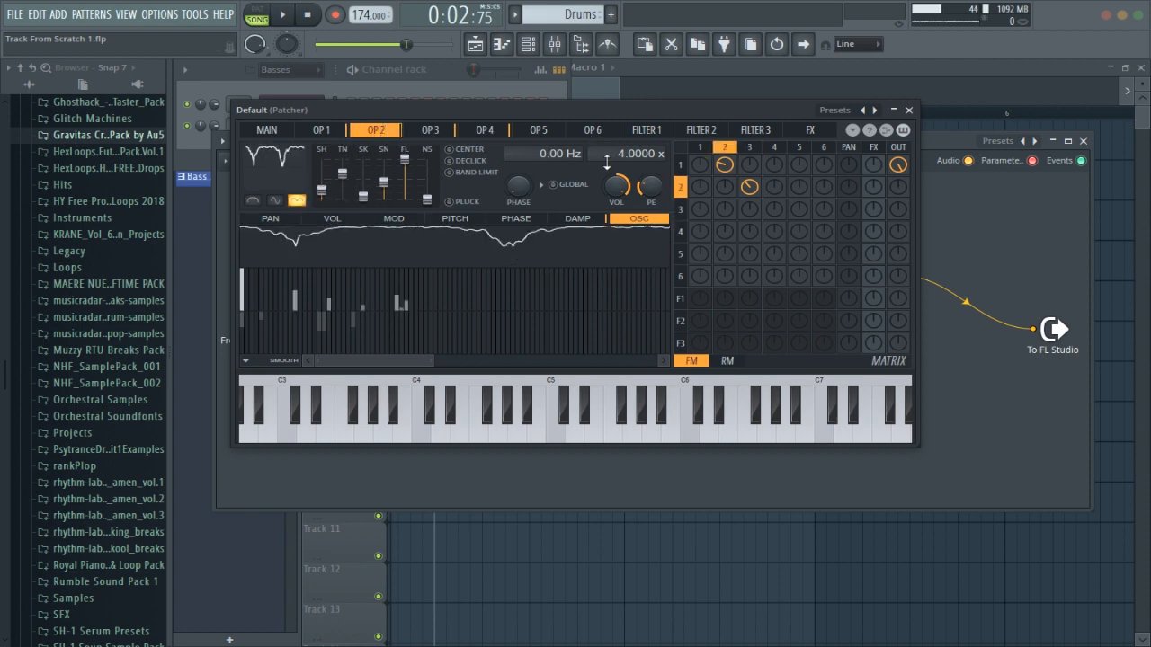
{"action": "left_click", "coordinate": [324, 131]}
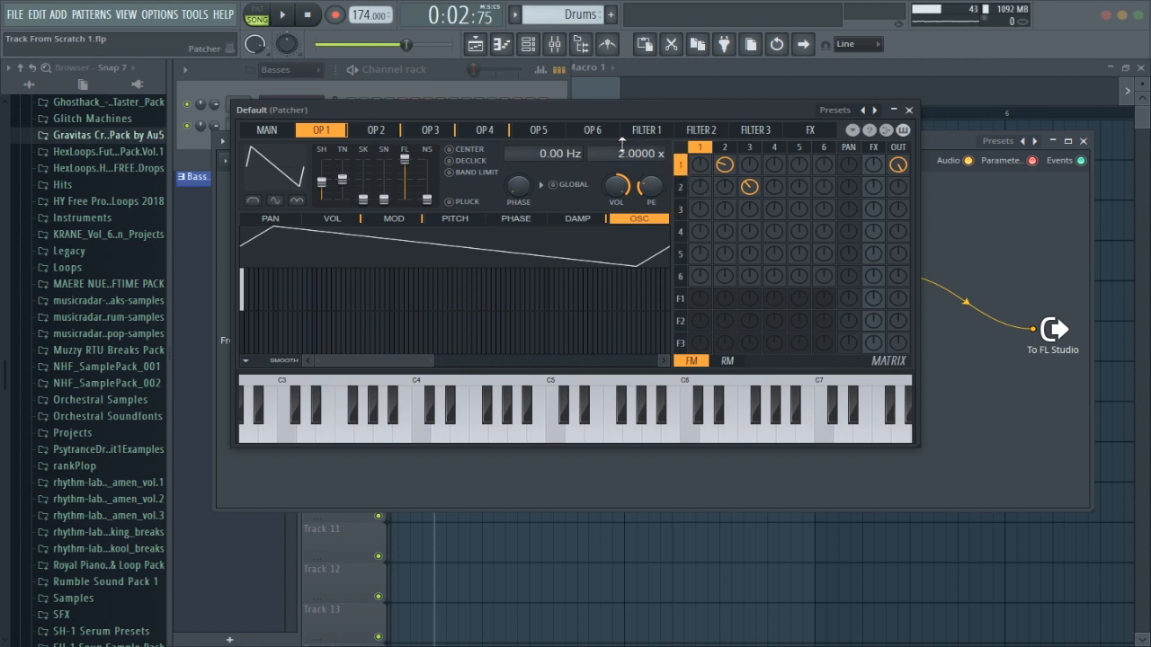
{"action": "left_click", "coordinate": [487, 130]}
{"action": "left_click", "coordinate": [321, 130]}
{"action": "left_click", "coordinate": [481, 131]}
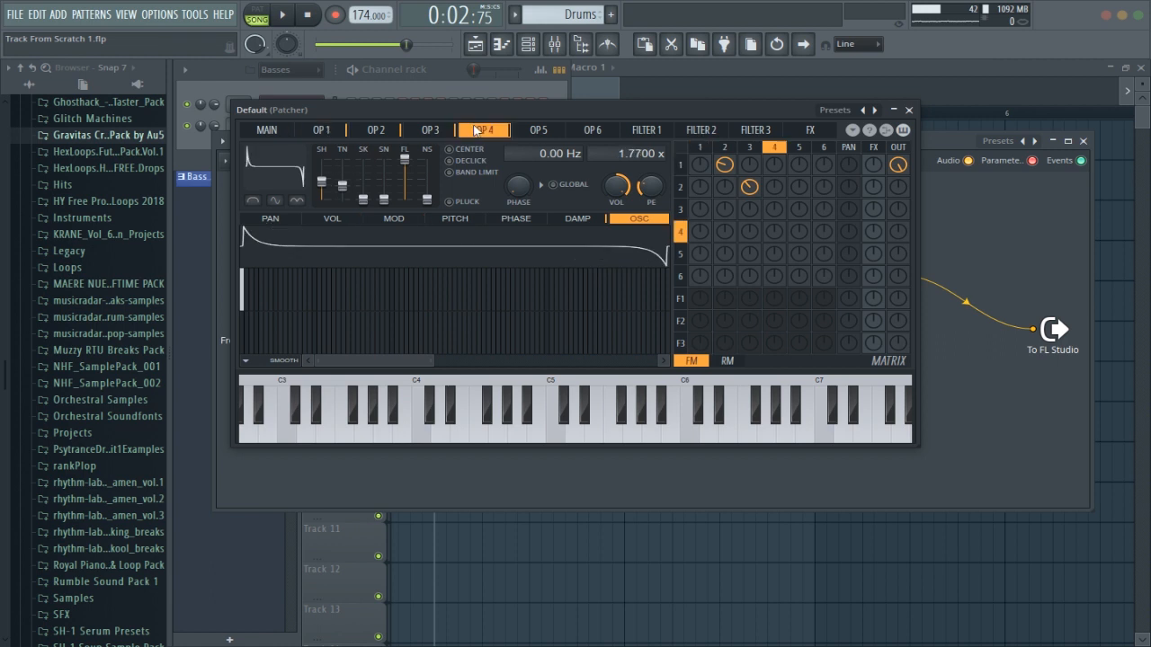
Audition the bass while adjusting the RM matrix amount in row 2, column 4
{"action": "left_click", "coordinate": [724, 365]}
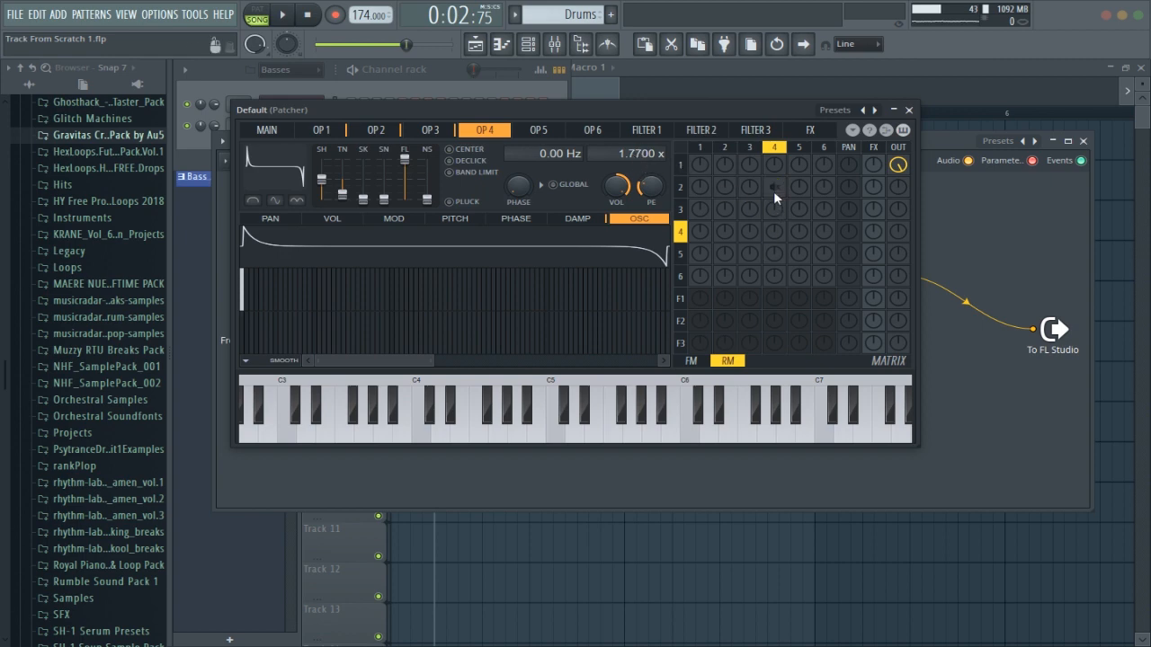
{"action": "key", "text": "space"}
{"action": "left_click_drag", "start_coordinate": [773, 191], "coordinate": [773, 187]}
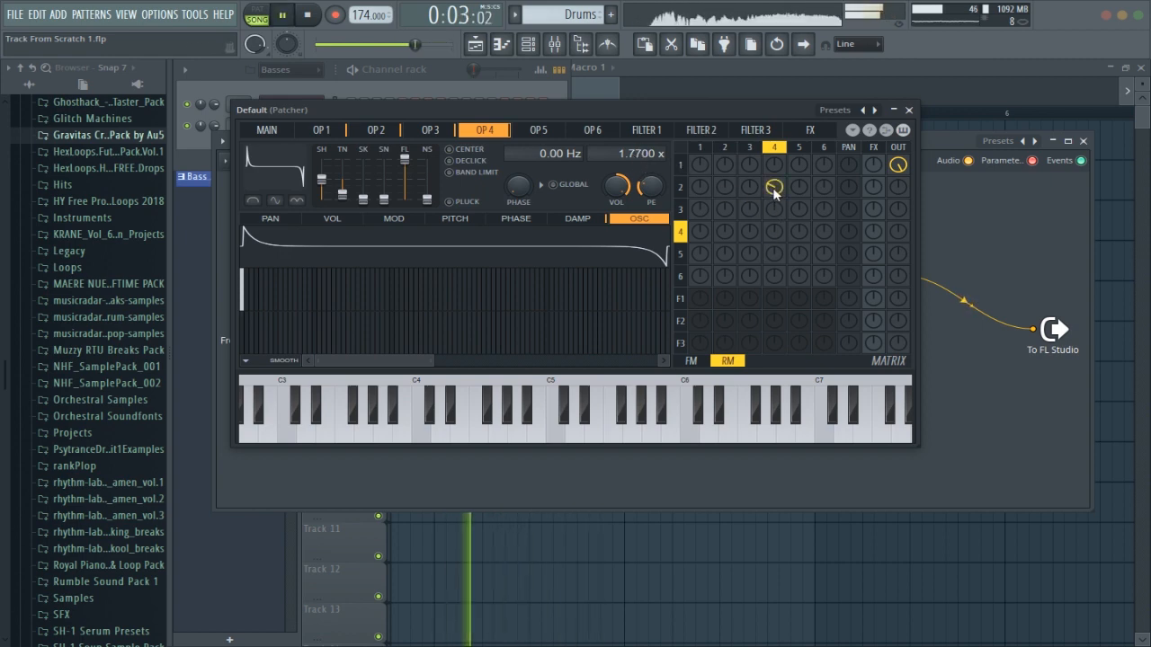
{"action": "key", "text": "space"}
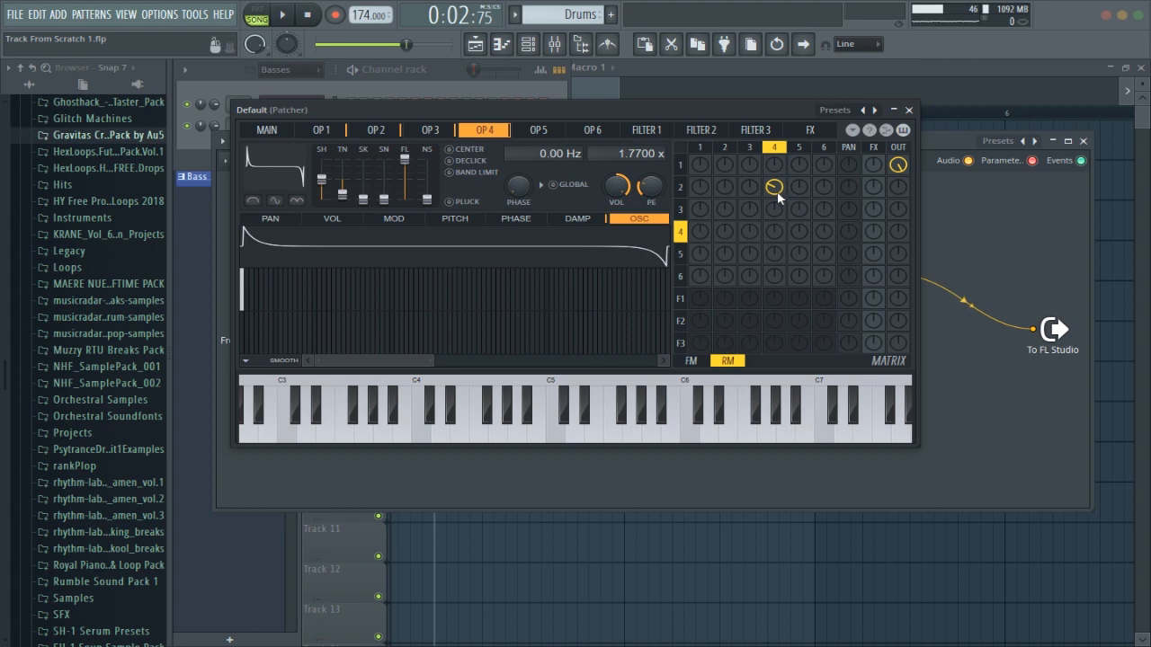
{"action": "key", "text": "space"}
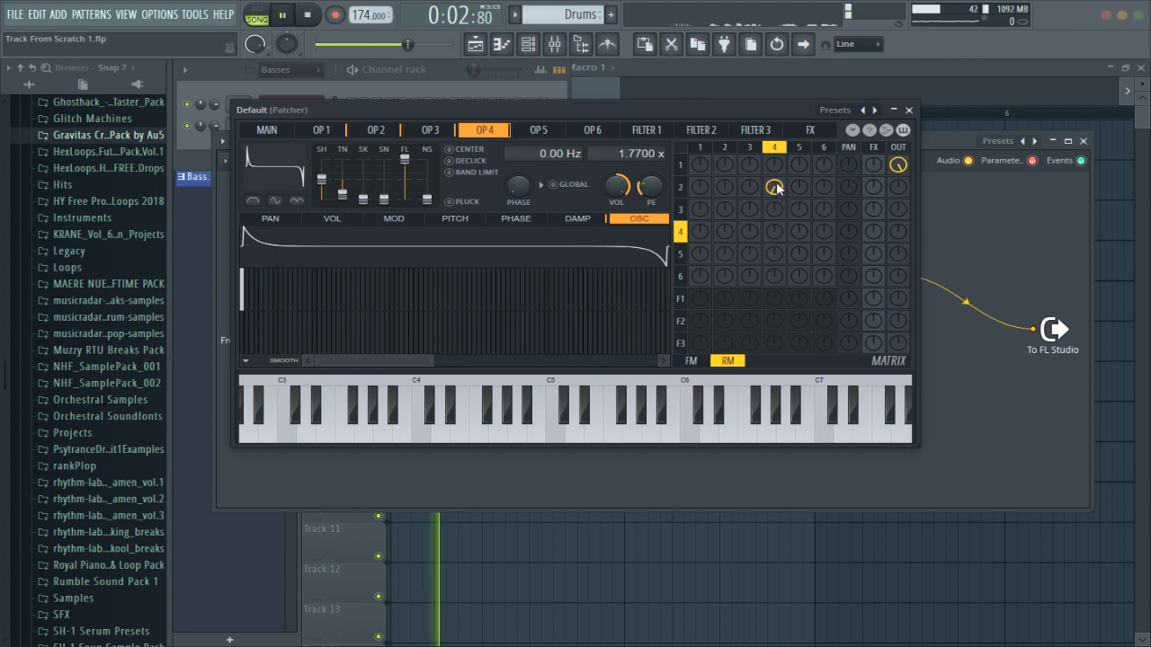
{"action": "key", "text": "space"}
{"action": "mouse_move", "coordinate": [775, 192]}
{"action": "left_mouse_down"}
{"action": "mouse_move", "coordinate": [774, 207]}
{"action": "mouse_move", "coordinate": [776, 185]}
{"action": "left_mouse_up"}
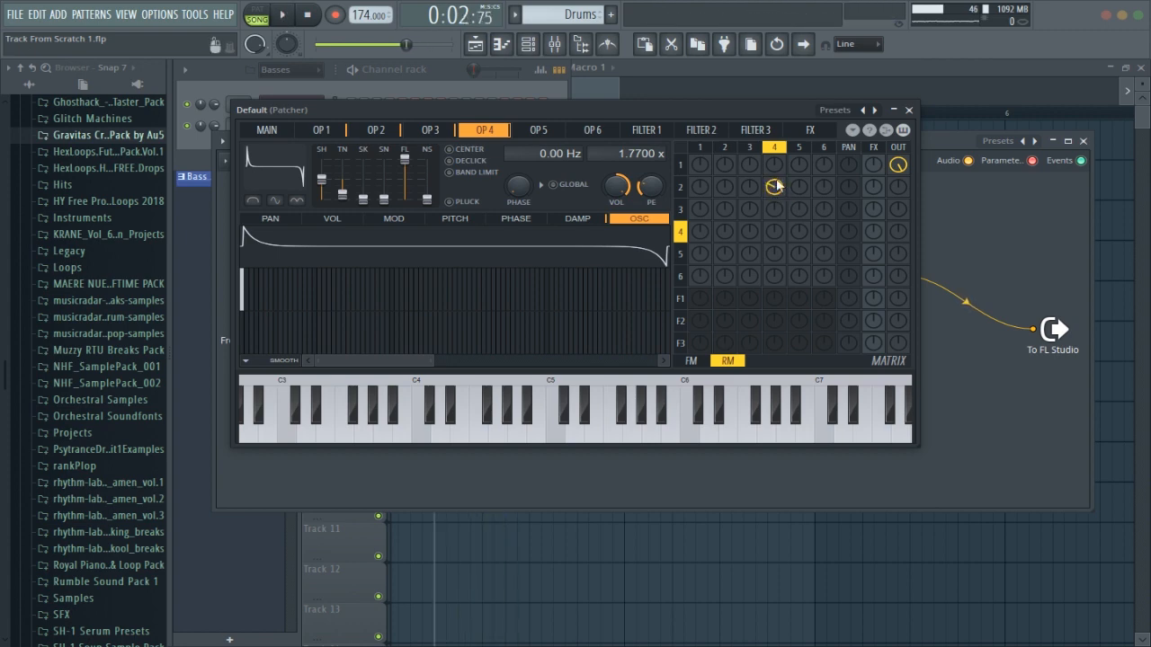
Audition the bass with the row 2, column 4 RM modulation switched off and back on
{"action": "key", "text": "space"}
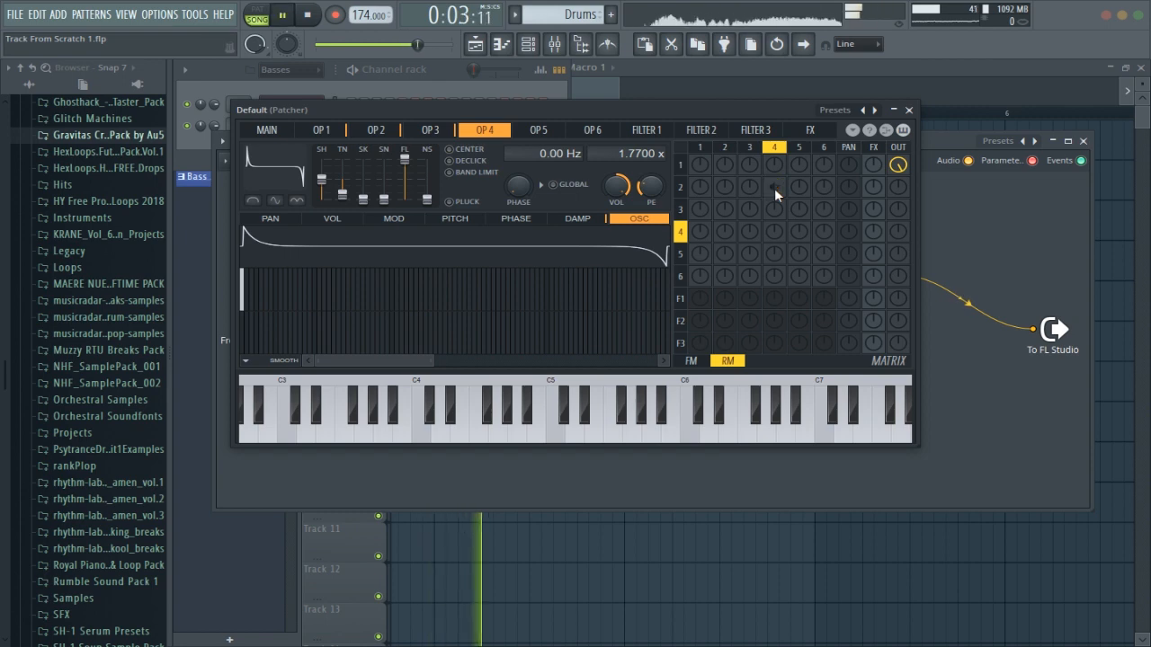
{"action": "key", "text": "space"}
{"action": "key", "text": "space"}
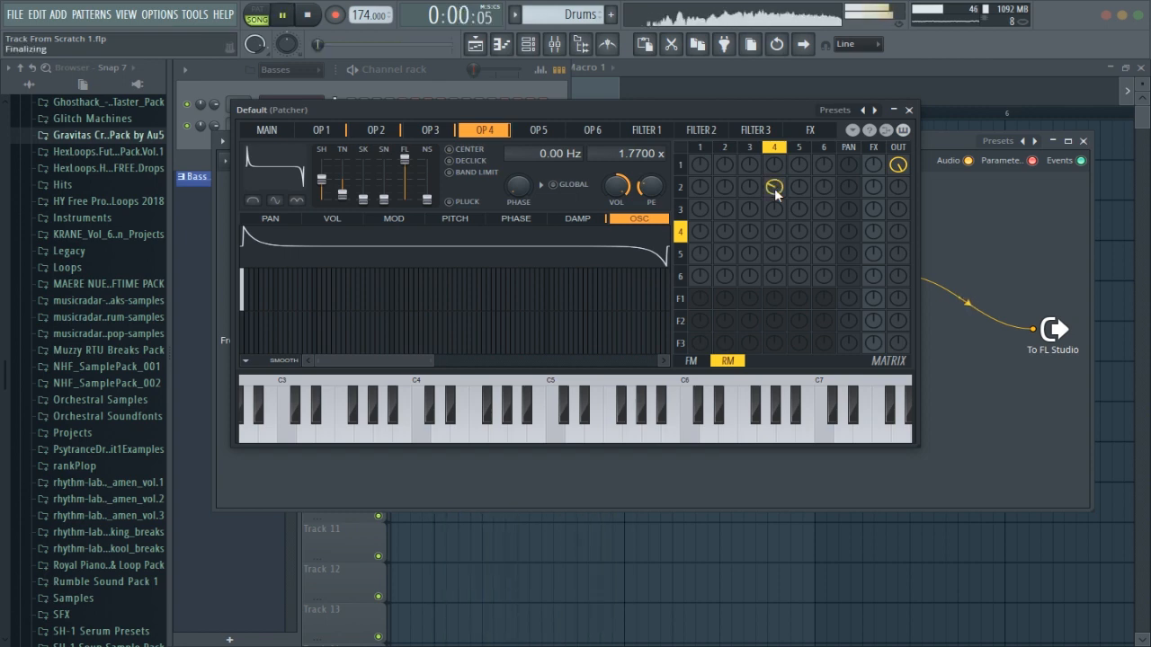
{"action": "key", "text": "space"}
Return to the FM matrix, show OP 1, and close the Default synth
{"action": "left_click", "coordinate": [691, 361]}
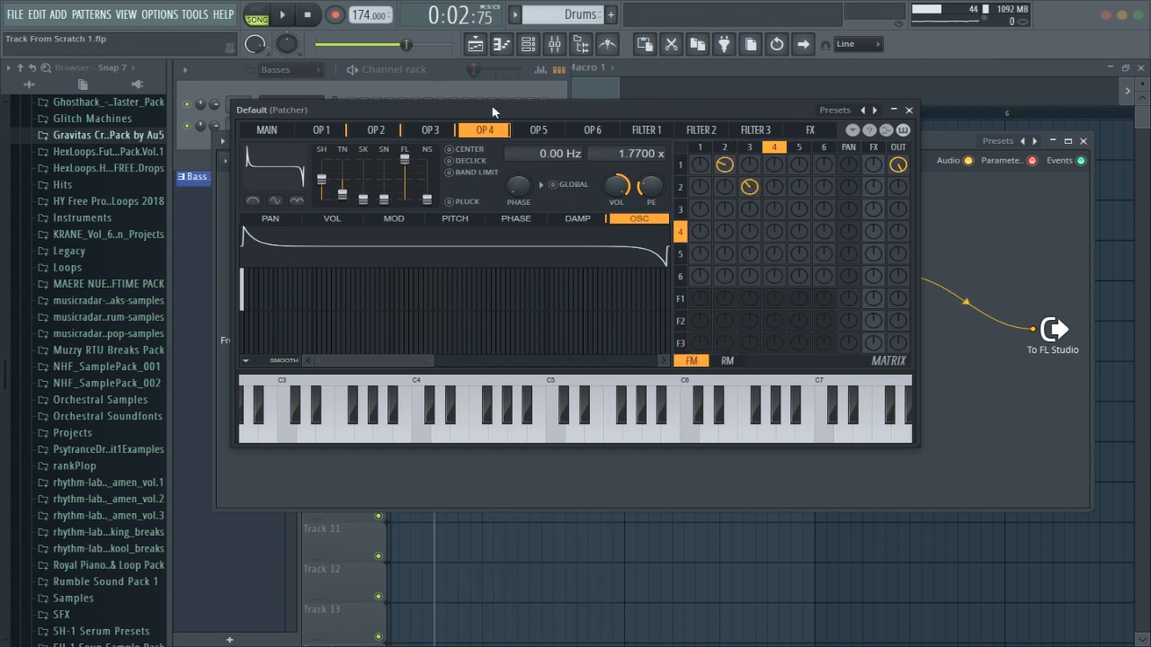
{"action": "left_click", "coordinate": [286, 130]}
{"action": "left_click", "coordinate": [331, 131]}
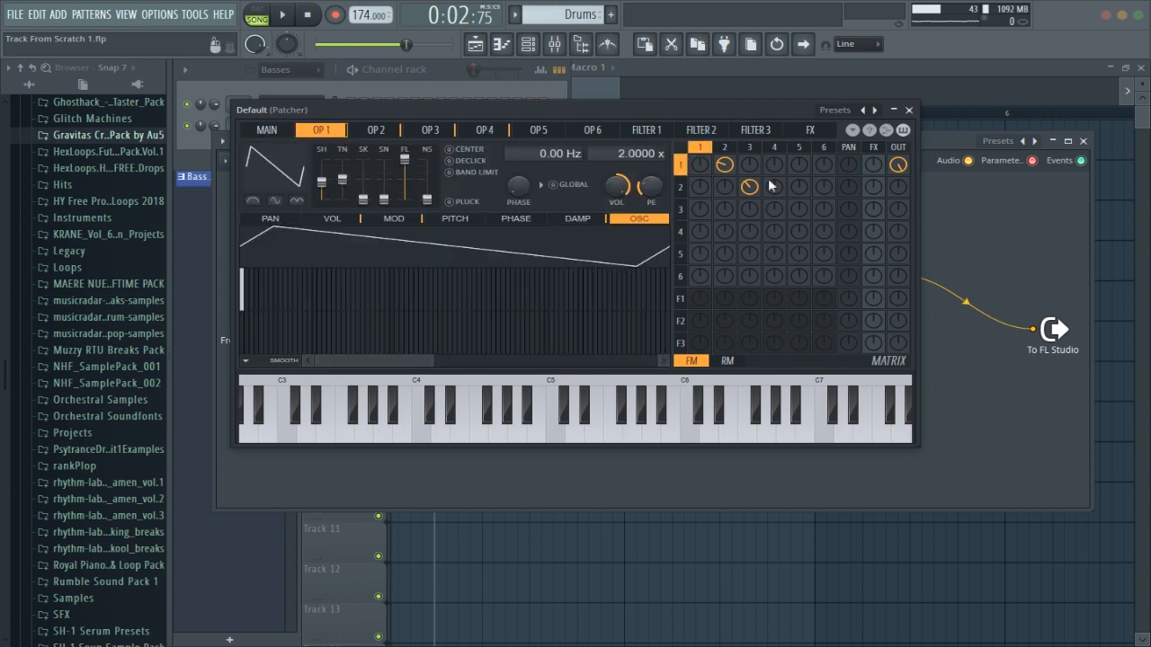
{"action": "left_click", "coordinate": [910, 110]}
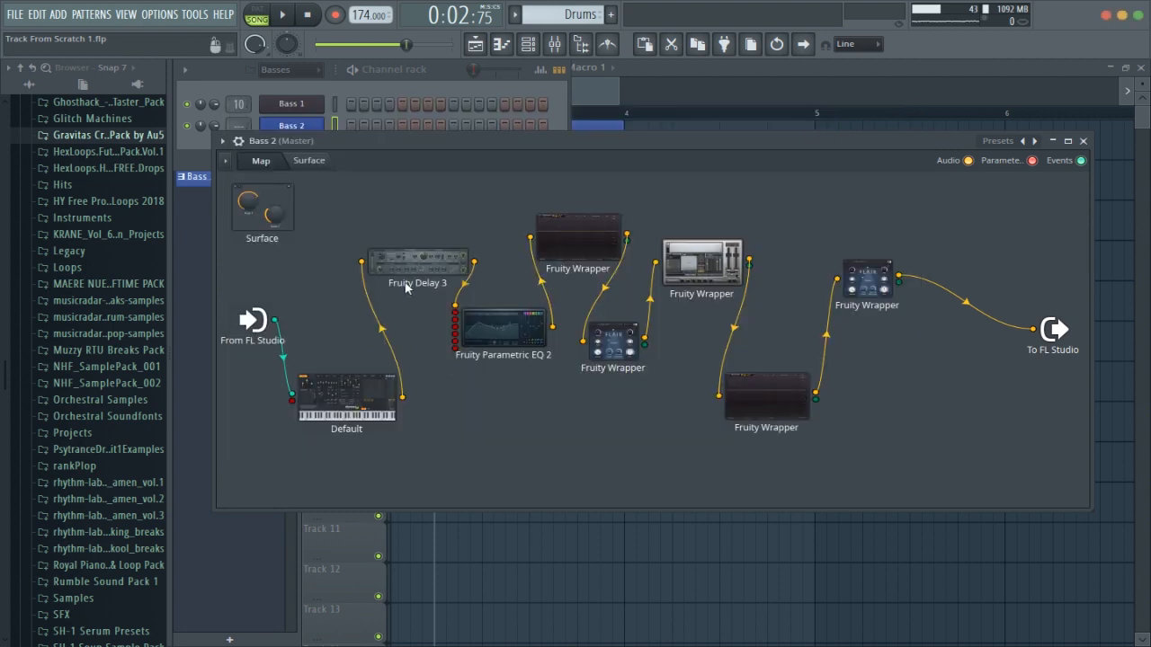
Move Fruity Delay 3 below Fruity Parametric EQ 2, then open it, examine its delay and feedback settings, and close it
{"action": "left_click_drag", "start_coordinate": [386, 468], "coordinate": [521, 415]}
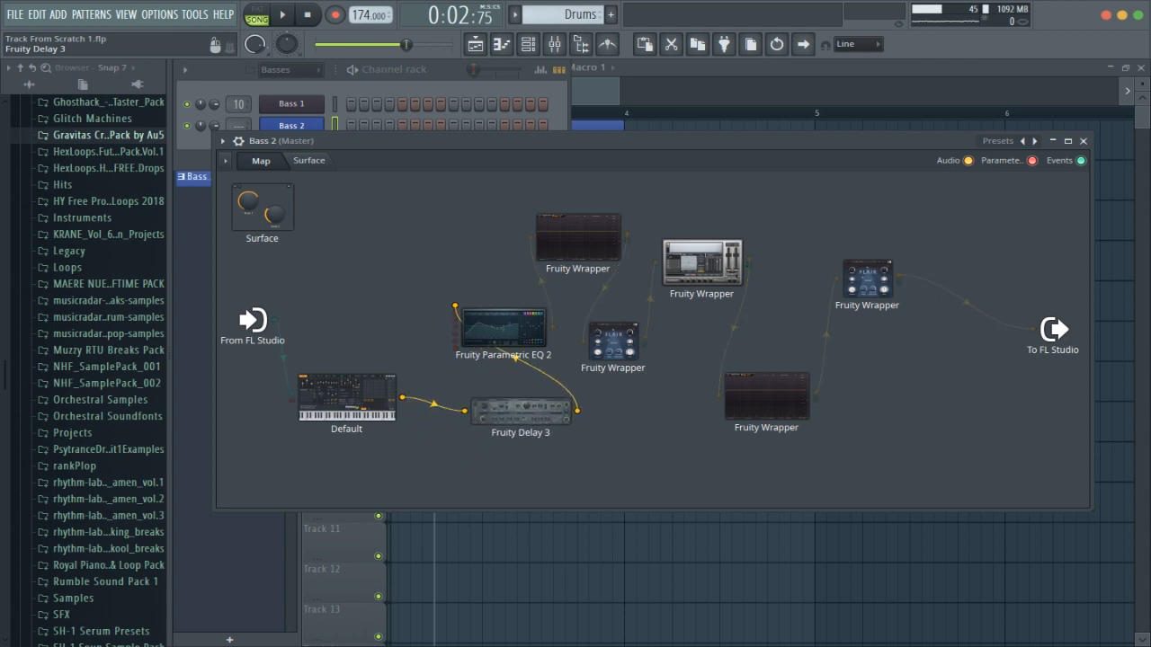
{"action": "double_click", "coordinate": [520, 414]}
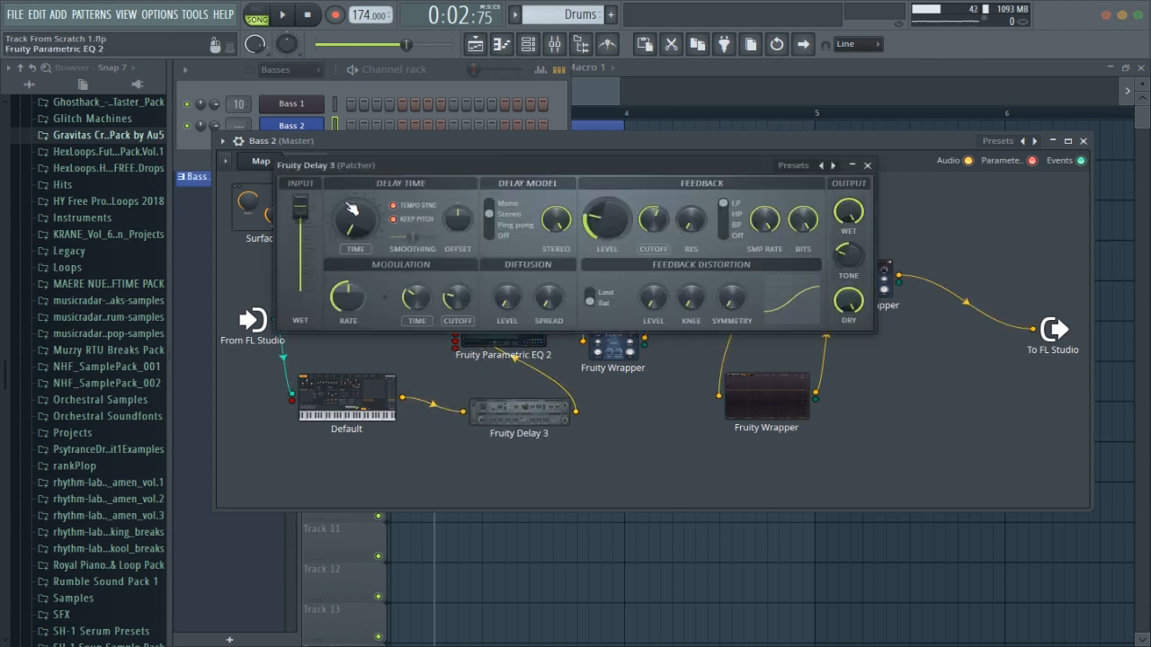
{"action": "left_click_drag", "start_coordinate": [604, 219], "coordinate": [594, 225]}
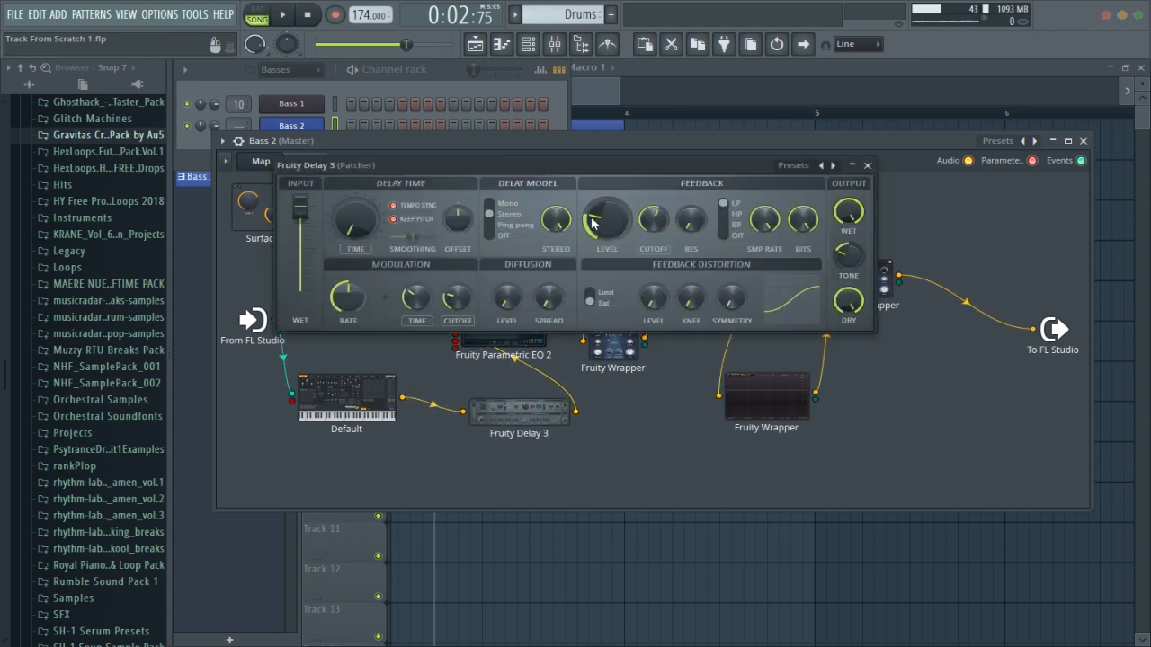
{"action": "left_click_drag", "start_coordinate": [571, 163], "coordinate": [632, 209]}
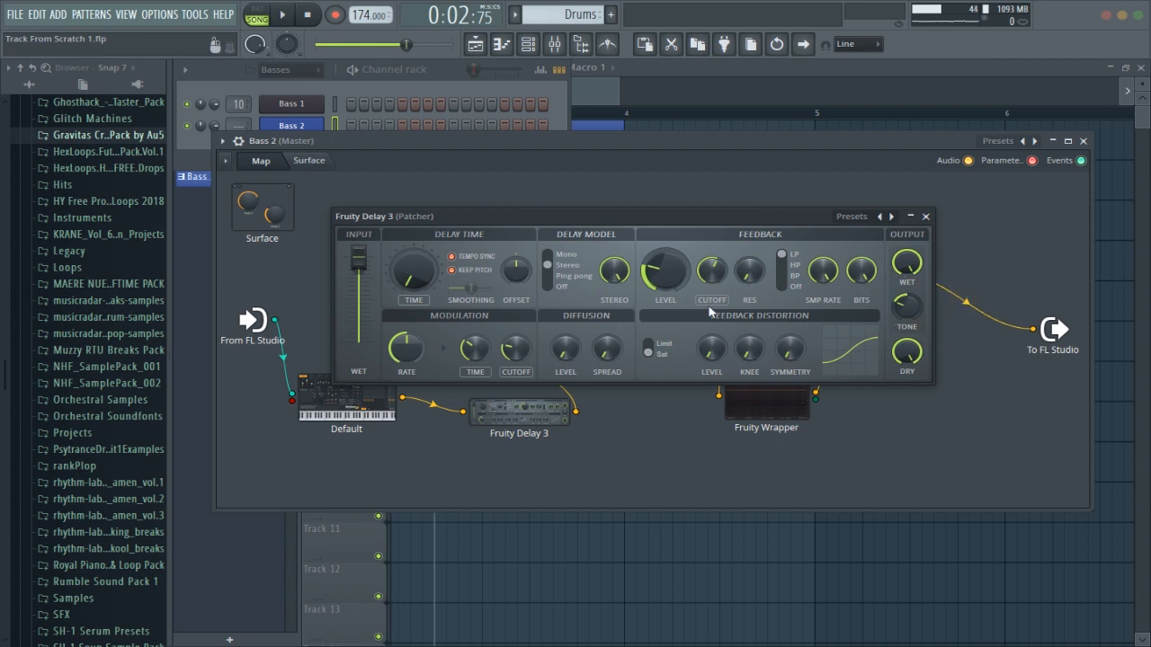
{"action": "left_click", "coordinate": [926, 218]}
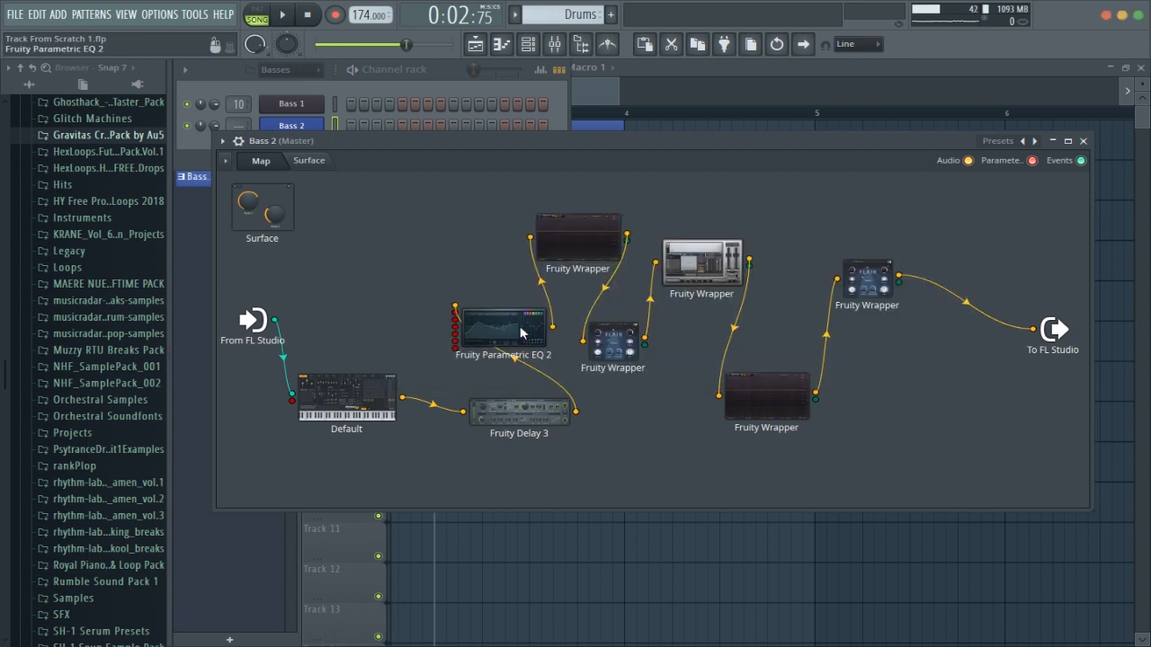
Move Fruity Delay 3 back above the Default synth and Fruity Parametric EQ 2 lower on the map, checking the EQ's curve
{"action": "left_click_drag", "start_coordinate": [532, 432], "coordinate": [356, 273]}
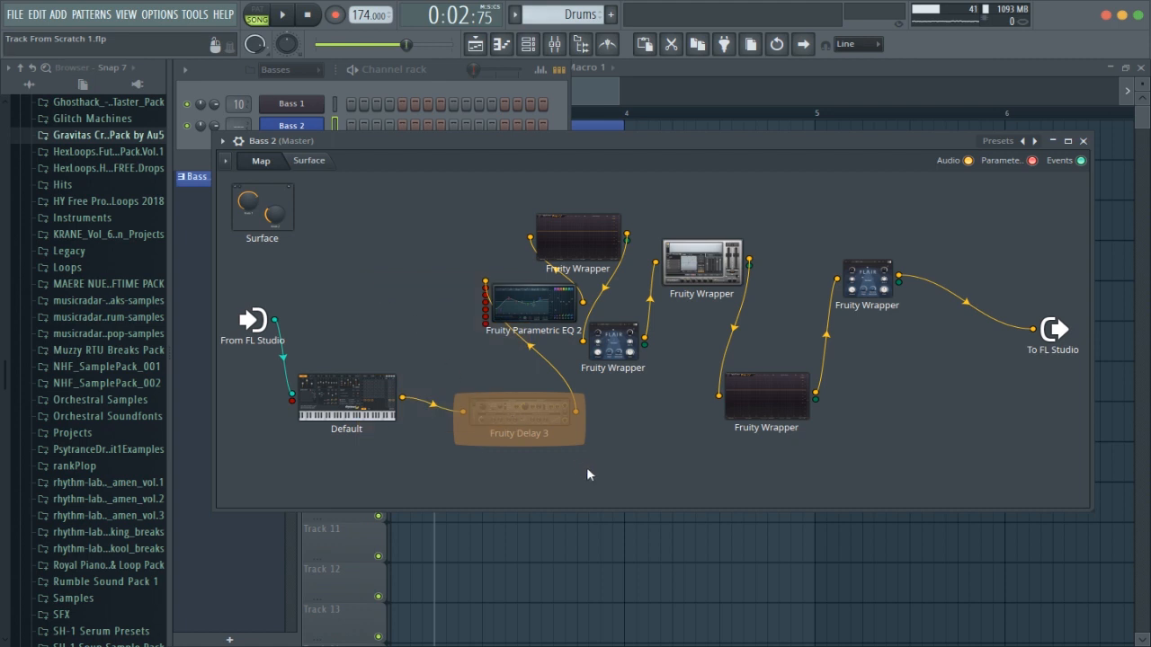
{"action": "left_click", "coordinate": [587, 467]}
{"action": "left_click_drag", "start_coordinate": [517, 402], "coordinate": [398, 267]}
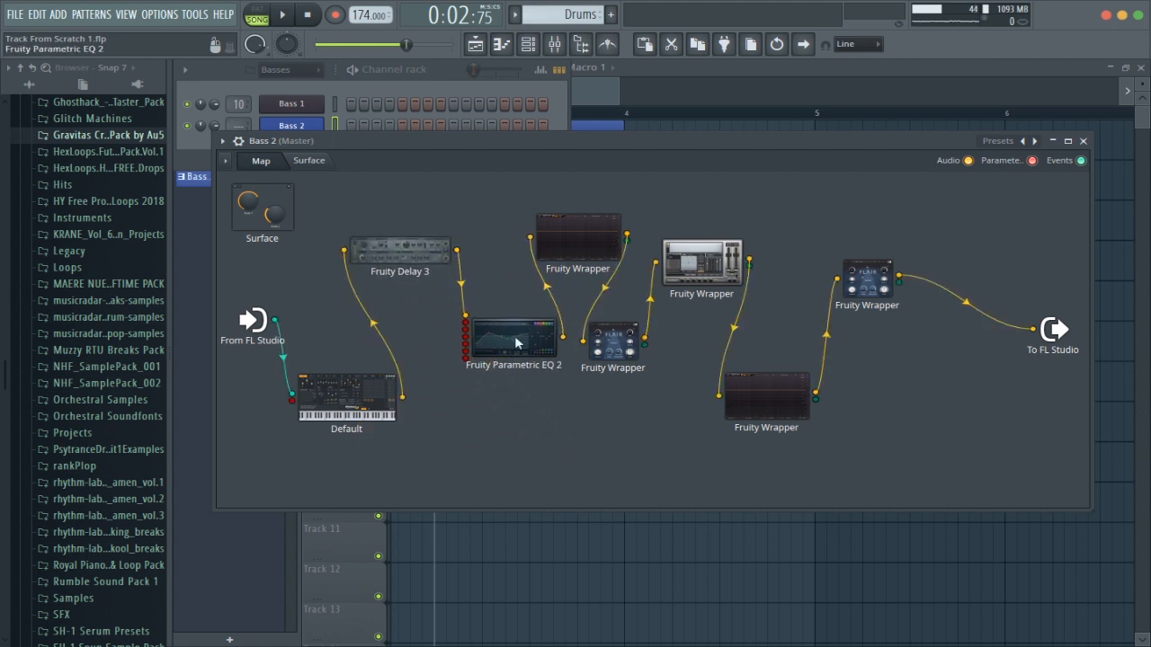
{"action": "left_click", "coordinate": [523, 346]}
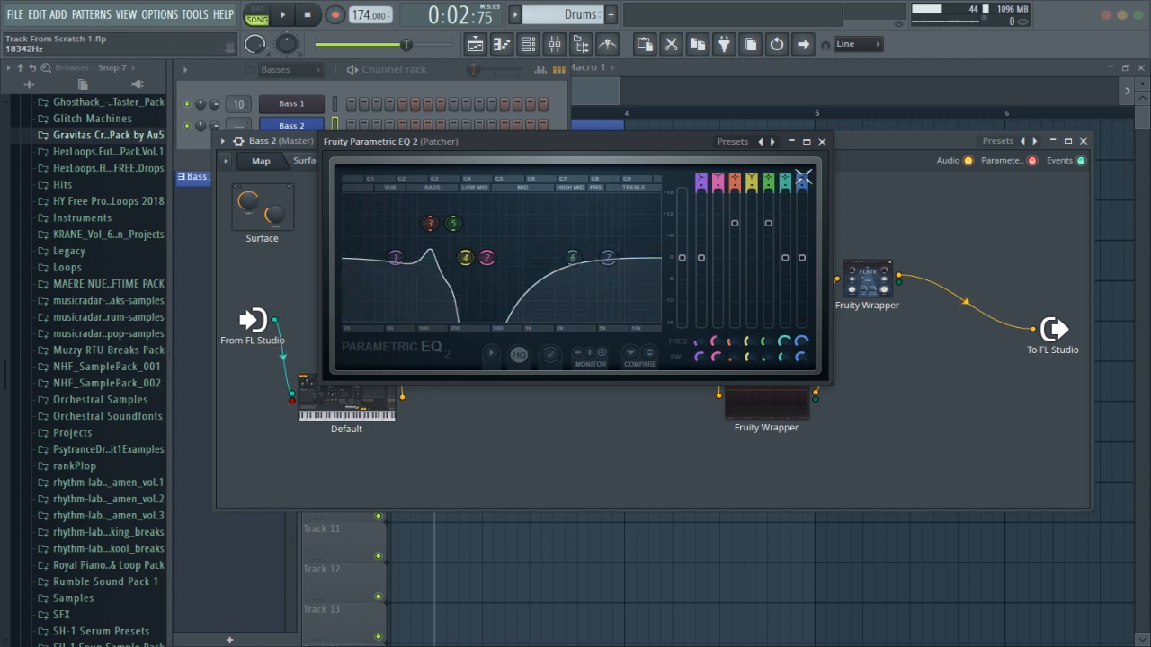
{"action": "left_click", "coordinate": [819, 141]}
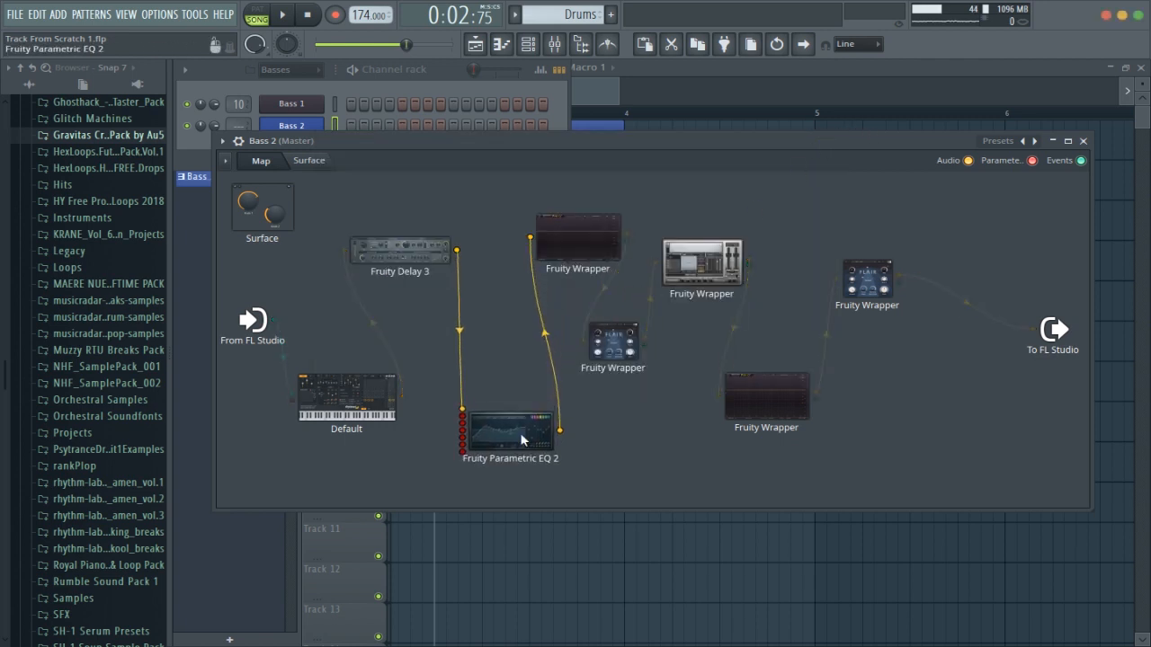
Connect Fruity Delay 3's output directly to the first Fruity Wrapper, parallel to the EQ path, and audition the bass
{"action": "left_click_drag", "start_coordinate": [457, 250], "coordinate": [530, 236]}
{"action": "key", "text": "space"}
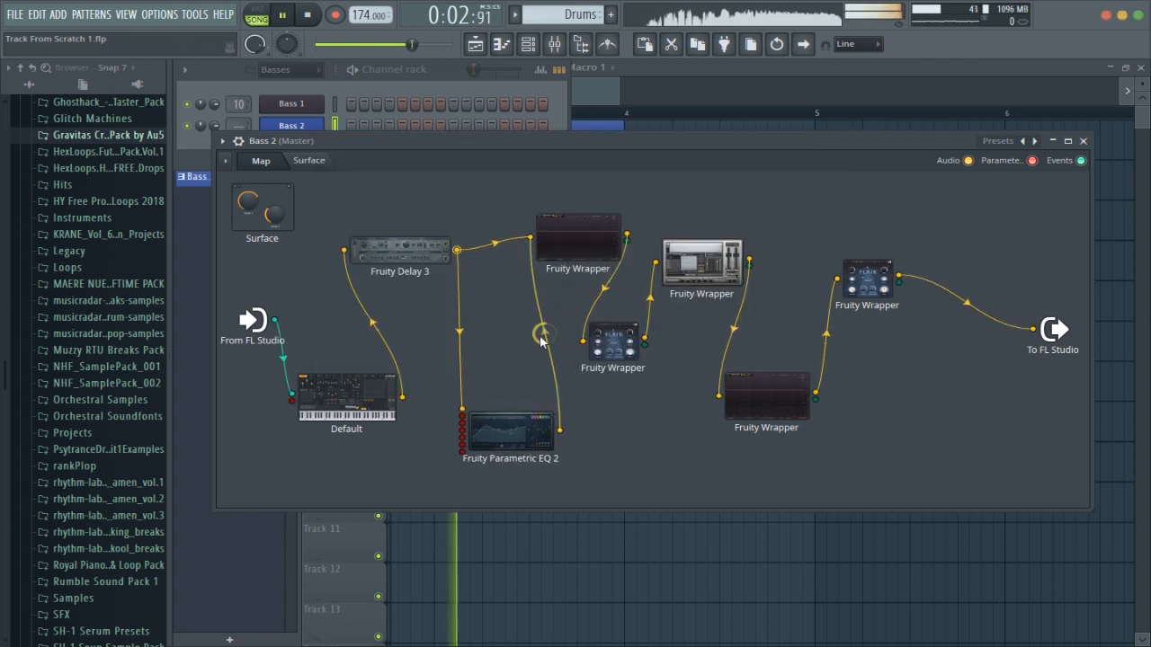
{"action": "key", "text": "space"}
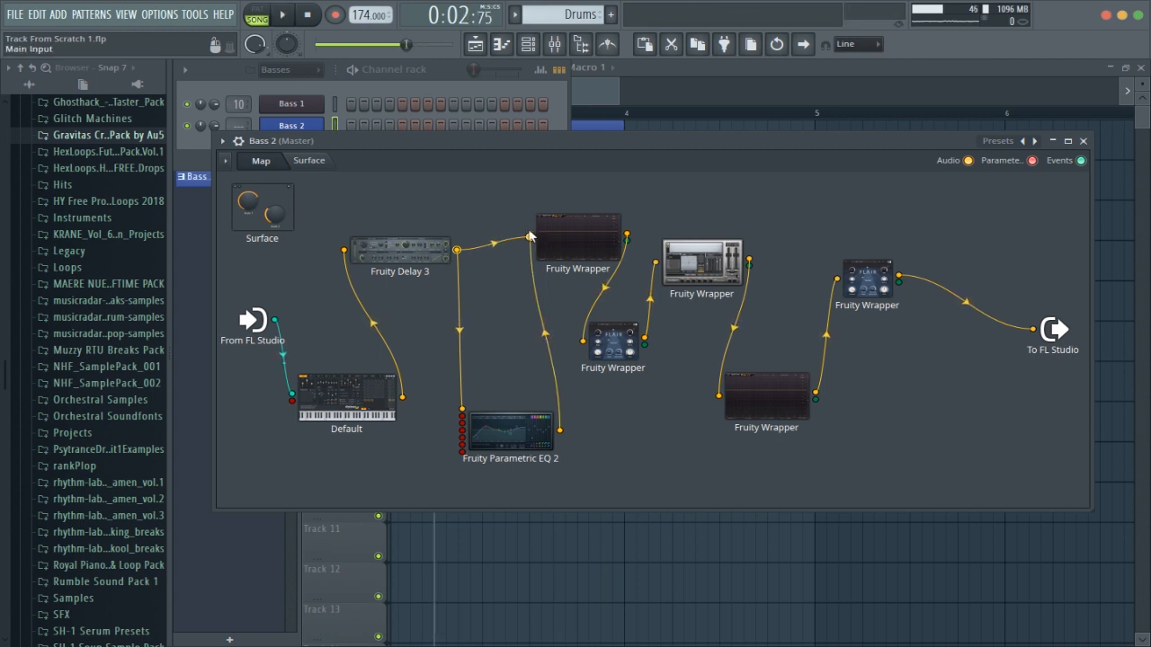
{"action": "left_click_drag", "start_coordinate": [542, 338], "coordinate": [559, 430]}
Play Bass 2 with Fruity Parametric EQ 2 open to watch its curve, stop playback, and inspect the band 2 notch
{"action": "key", "text": "space"}
{"action": "double_click", "coordinate": [508, 439]}
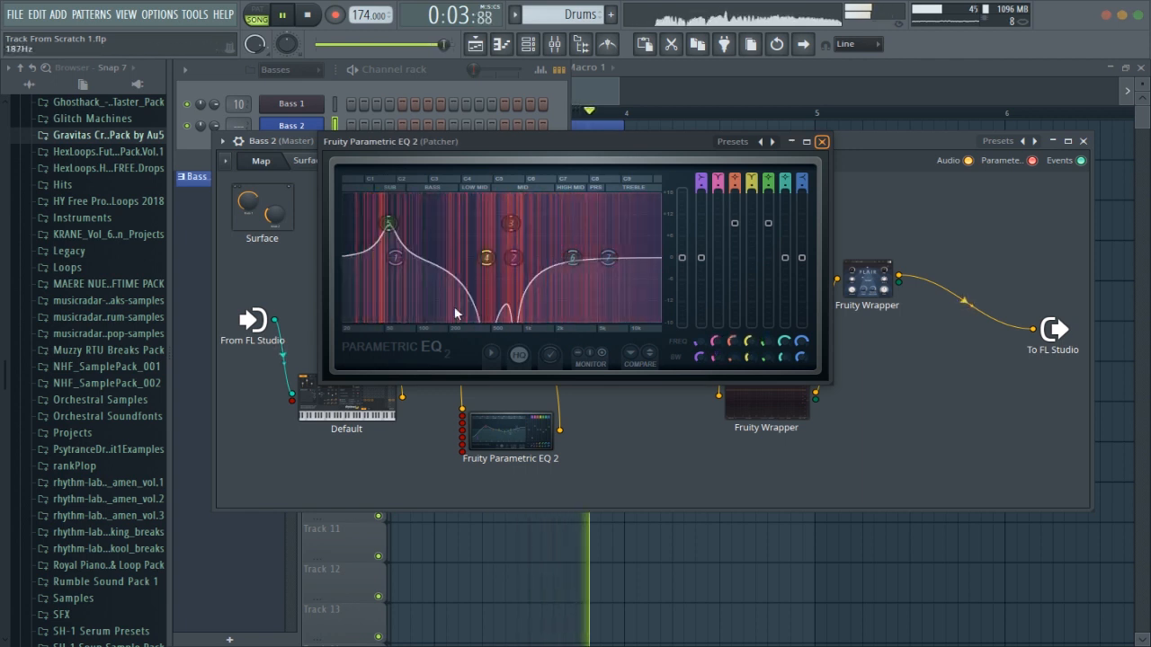
{"action": "key", "text": "space"}
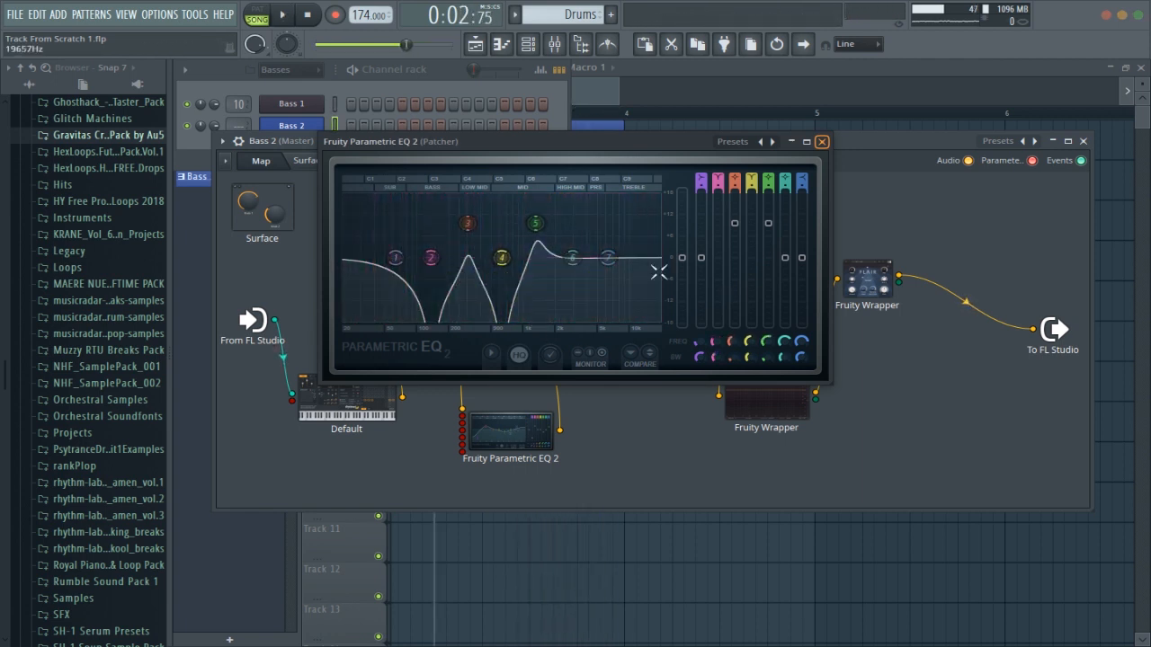
{"action": "mouse_move", "coordinate": [447, 278]}
{"action": "left_mouse_down"}
{"action": "mouse_move", "coordinate": [400, 265]}
{"action": "mouse_move", "coordinate": [447, 279]}
{"action": "left_mouse_up"}
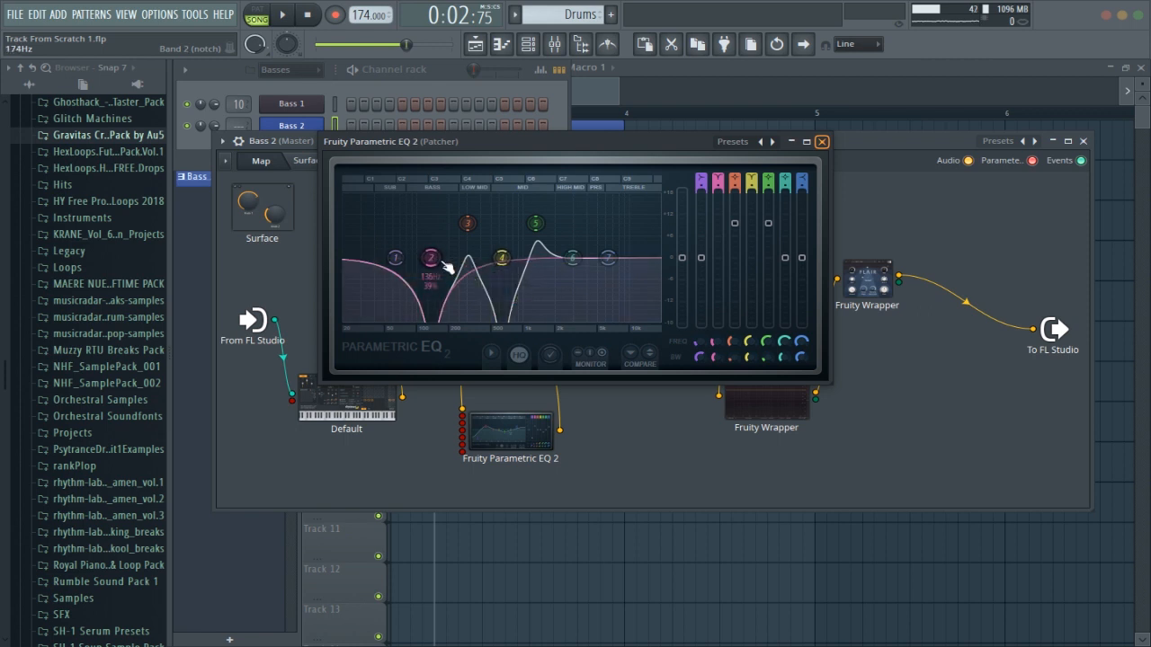
Check band 4's filter type in Fruity Parametric EQ 2, keeping it on Band stop, inspect band 5, and close the EQ
{"action": "right_click", "coordinate": [501, 258]}
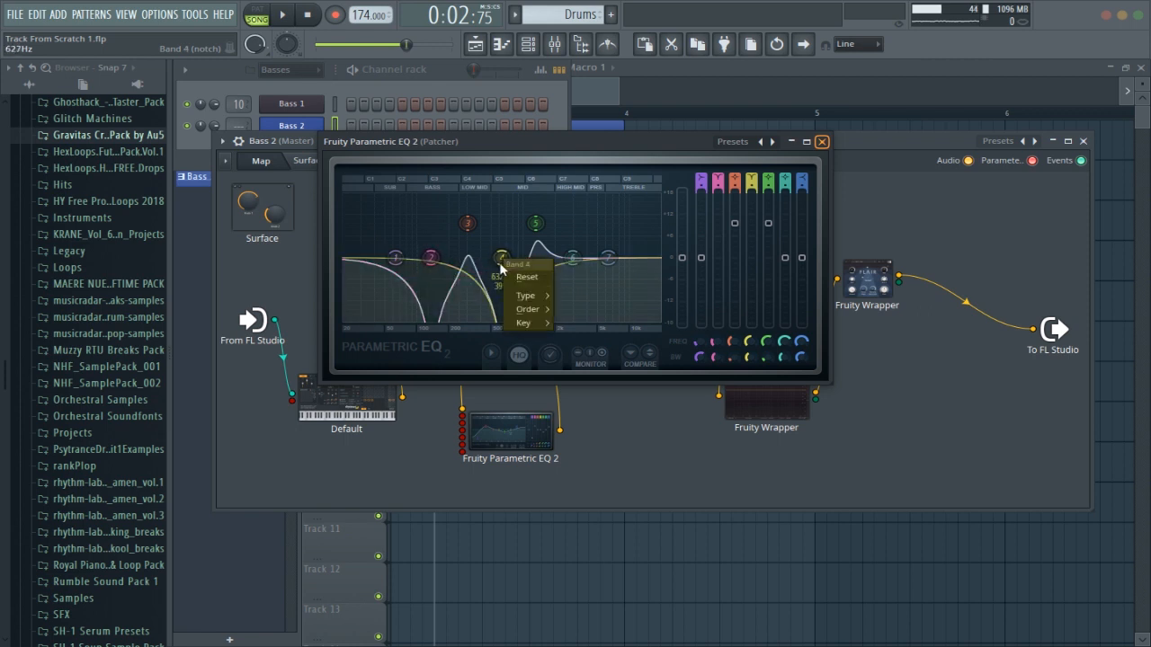
{"action": "mouse_move", "coordinate": [534, 299]}
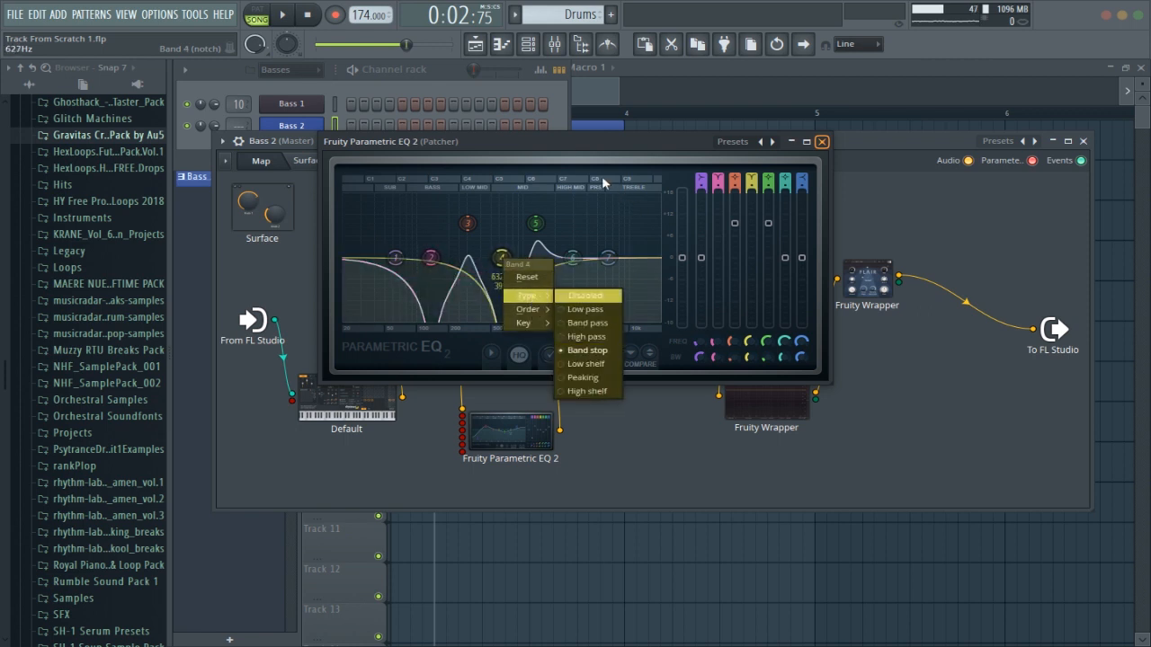
{"action": "left_click", "coordinate": [584, 349]}
{"action": "left_click_drag", "start_coordinate": [559, 141], "coordinate": [256, 110]}
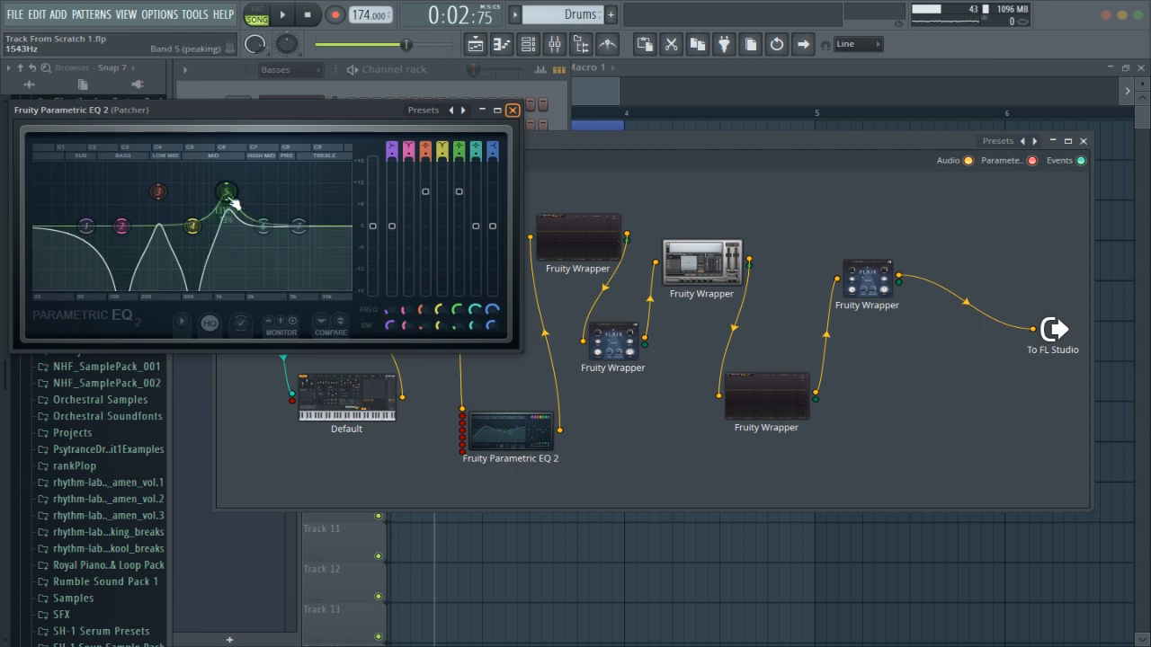
{"action": "left_click_drag", "start_coordinate": [379, 107], "coordinate": [560, 133]}
{"action": "left_click", "coordinate": [693, 136]}
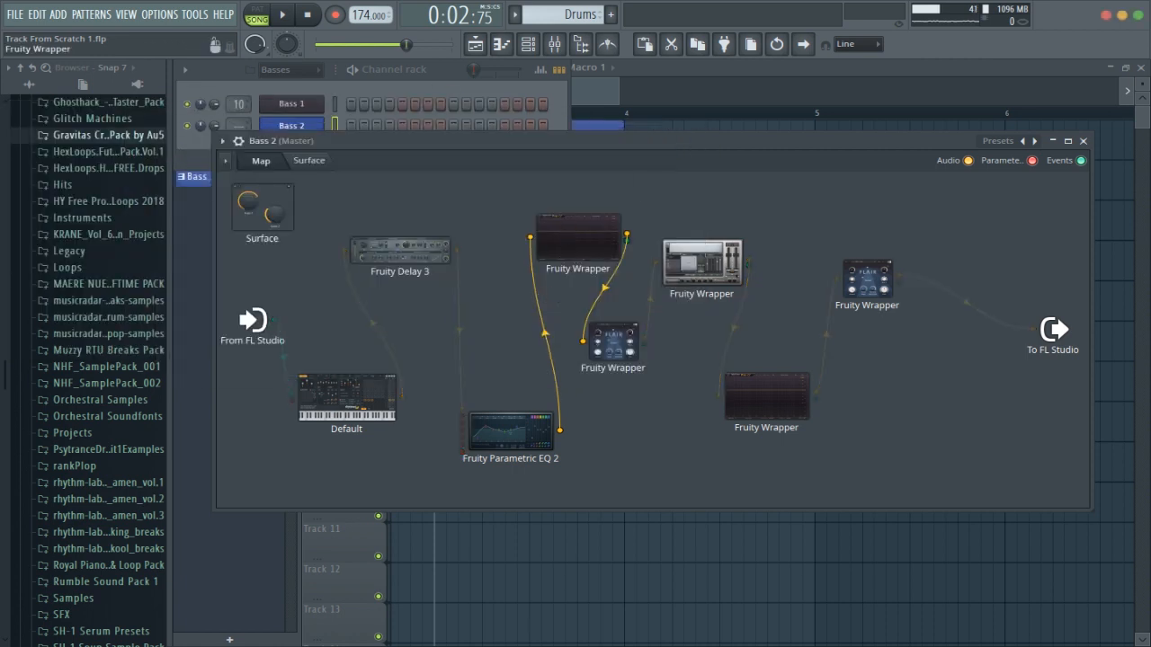
Open the Pro-Q 2 wrapper that follows Fruity Parametric EQ 2, examine its low cut and bell bands, and close it
{"action": "left_click", "coordinate": [576, 241]}
{"action": "left_click_drag", "start_coordinate": [577, 84], "coordinate": [596, 136]}
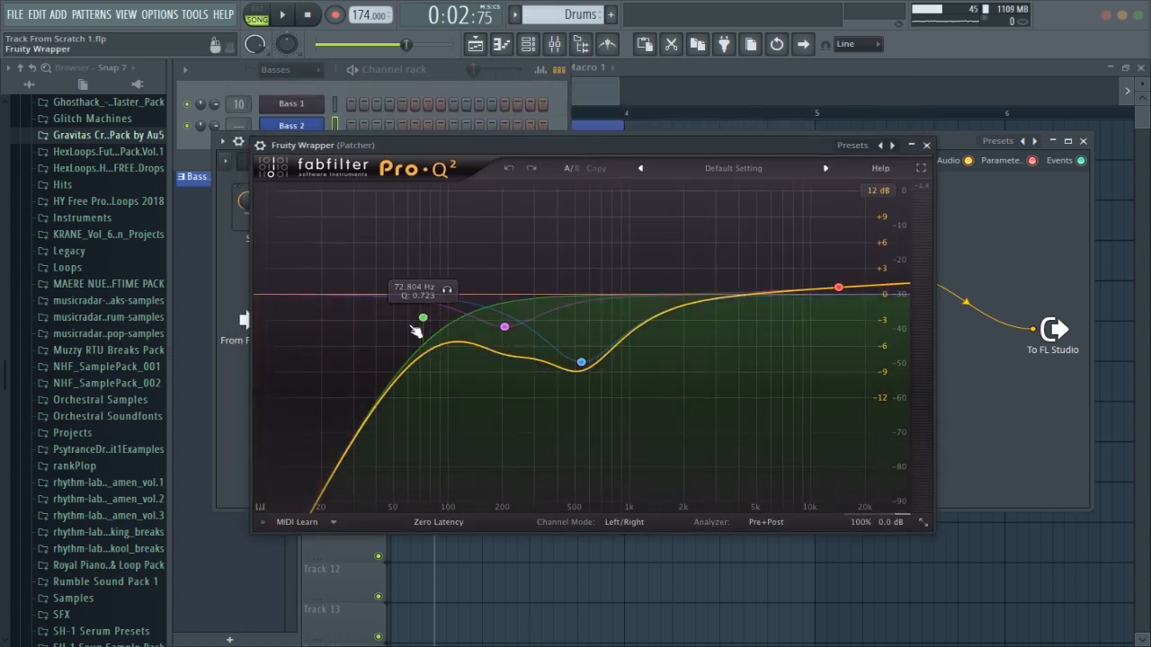
{"action": "left_click", "coordinate": [927, 145]}
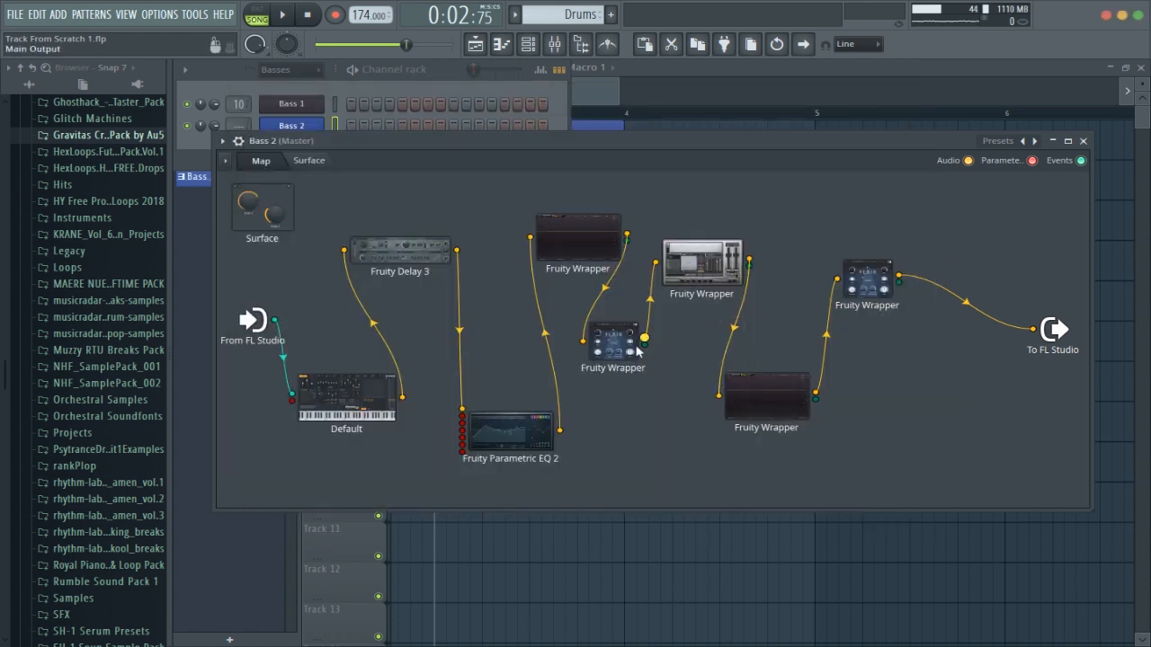
Open the Flair wrapper placed before Trash 2, examine its Thru Zero, voices, damping and pitch settings, and close it
{"action": "left_click", "coordinate": [621, 342]}
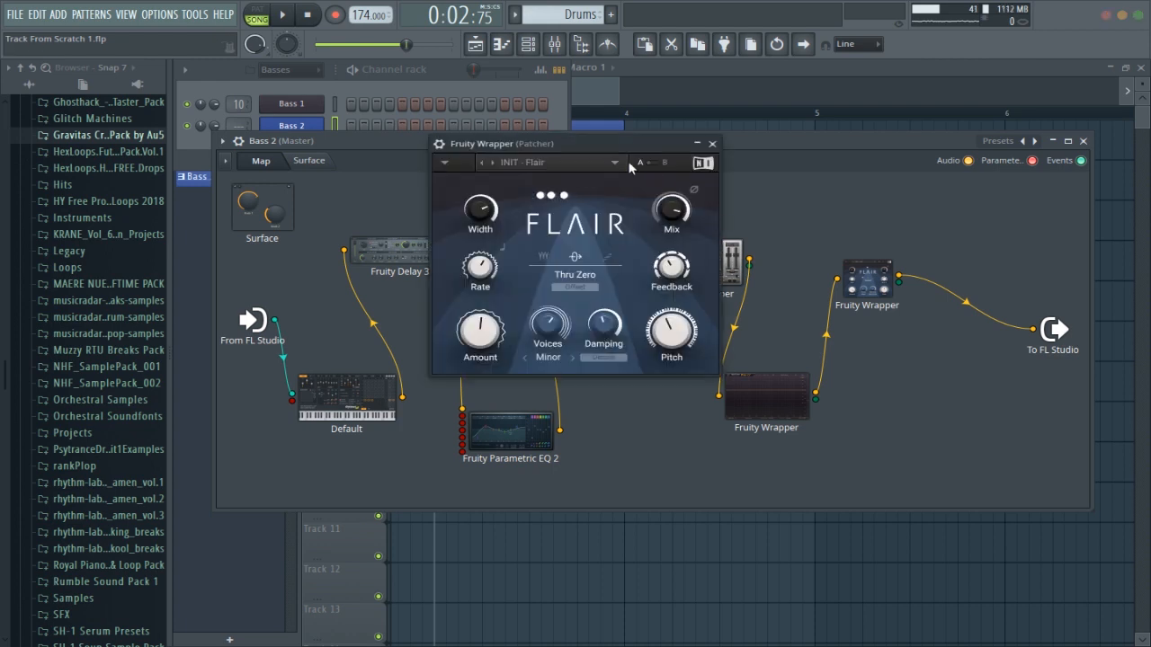
{"action": "left_click_drag", "start_coordinate": [630, 167], "coordinate": [643, 249]}
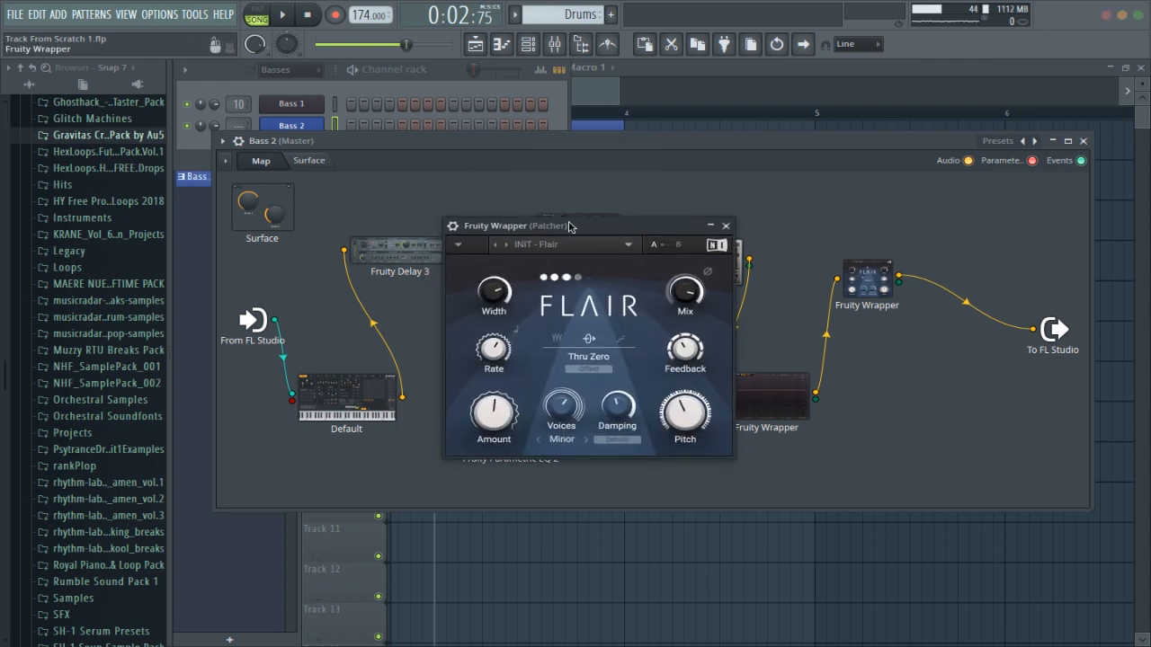
{"action": "left_click_drag", "start_coordinate": [569, 226], "coordinate": [599, 154]}
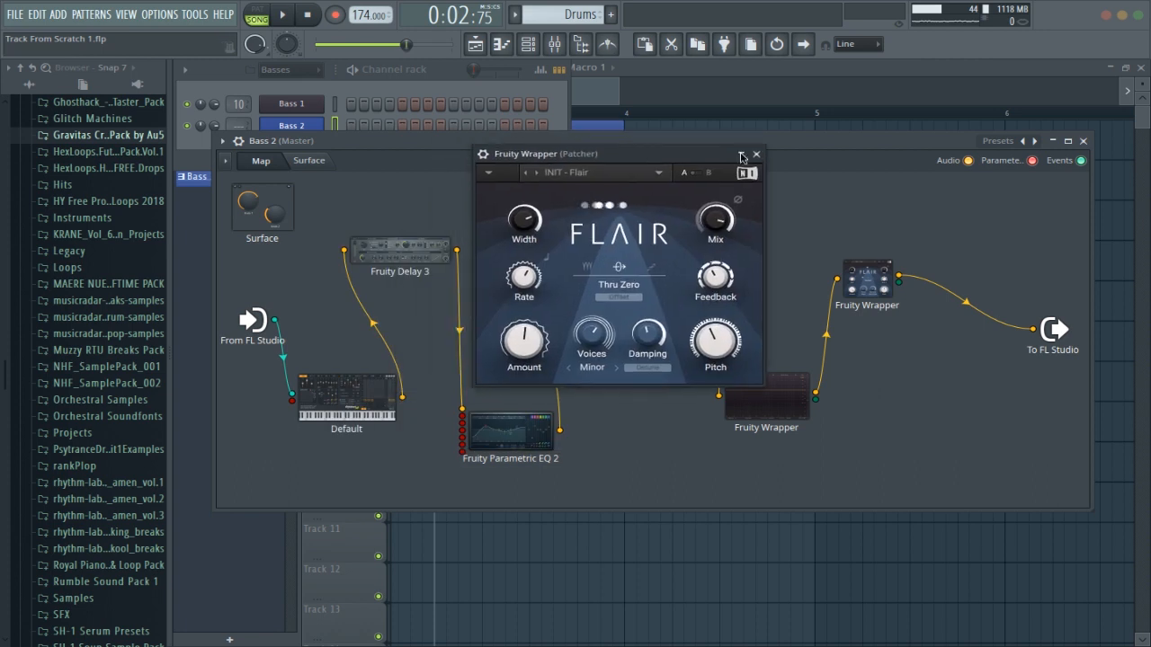
{"action": "left_click_drag", "start_coordinate": [670, 162], "coordinate": [695, 149]}
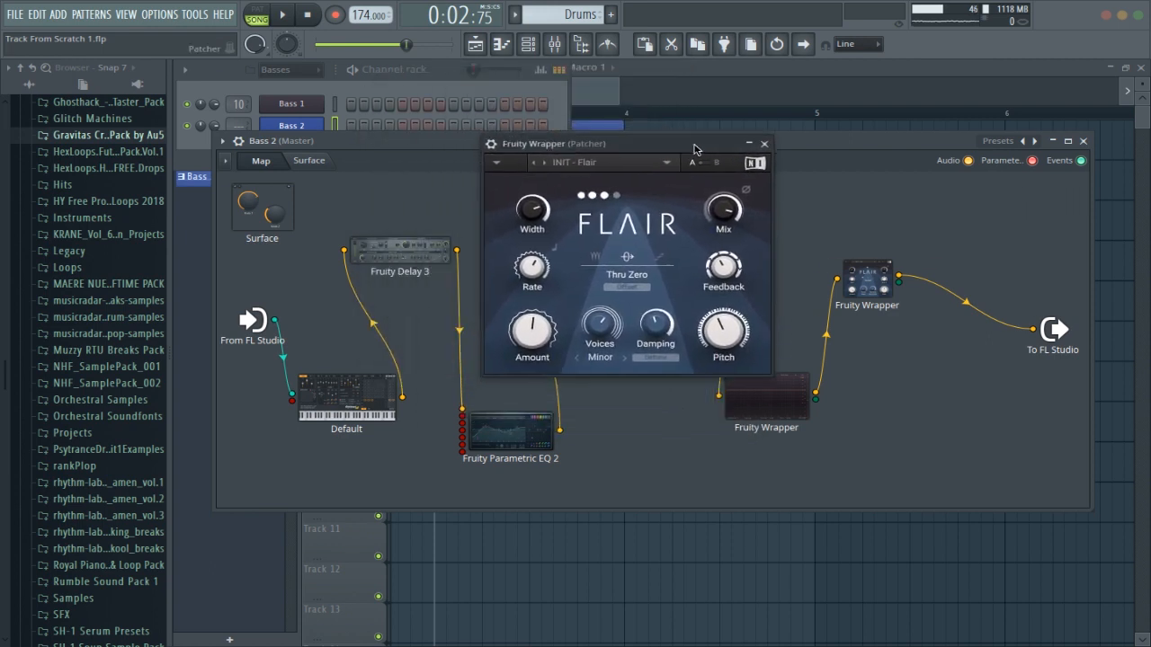
{"action": "left_click", "coordinate": [764, 144]}
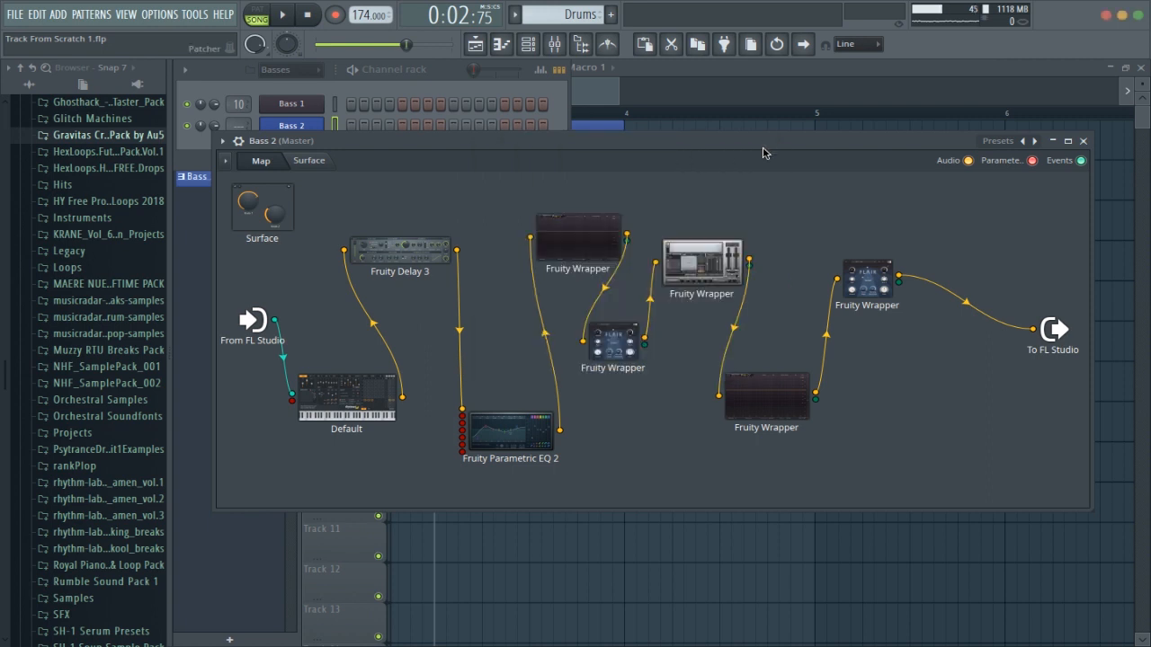
{"action": "double_click", "coordinate": [626, 345]}
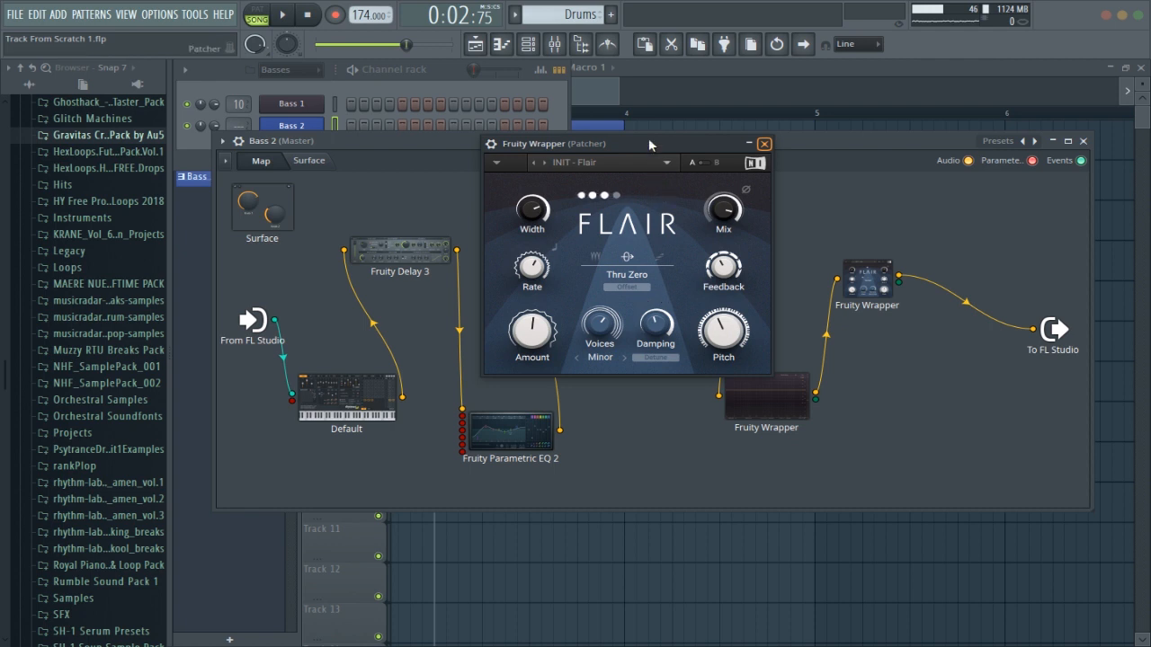
{"action": "left_click_drag", "start_coordinate": [648, 141], "coordinate": [580, 206]}
{"action": "left_click", "coordinate": [695, 211]}
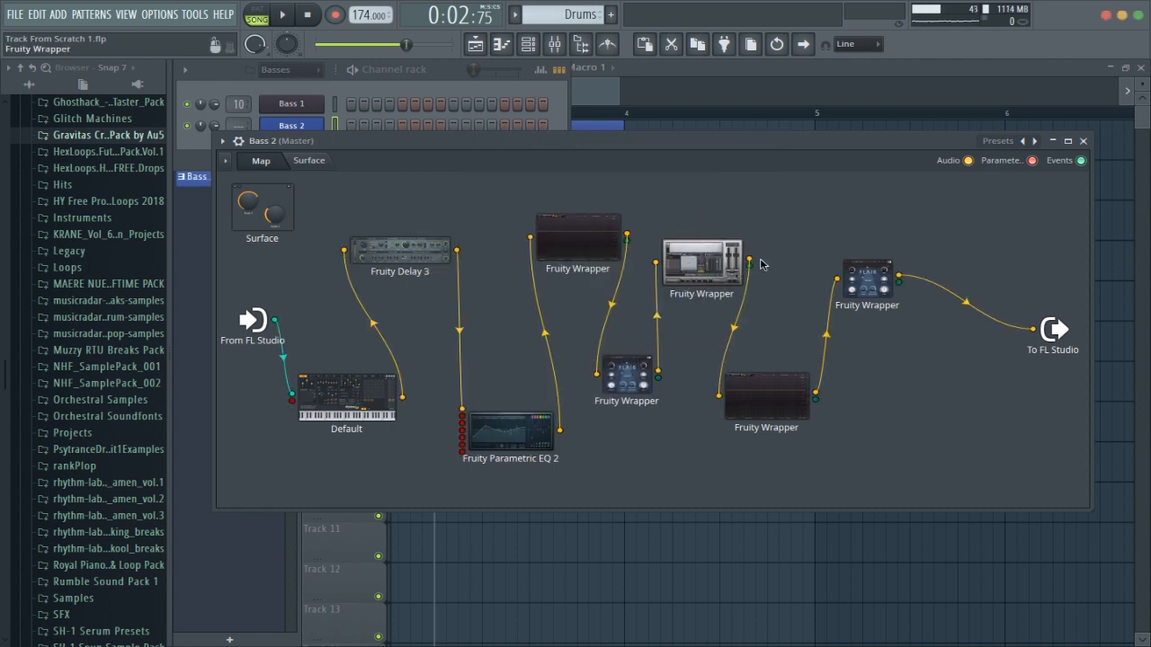
Open the Trash 2 wrapper and look through its Trash and Dynamics modules
{"action": "double_click", "coordinate": [725, 286]}
{"action": "left_click", "coordinate": [738, 400]}
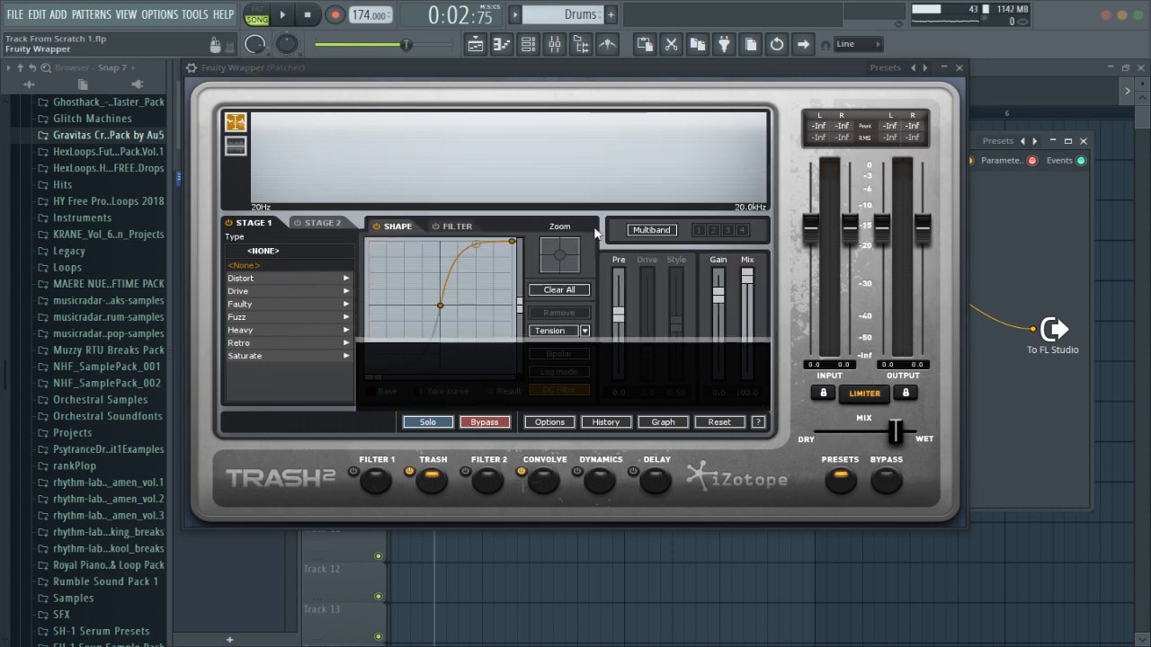
{"action": "left_click_drag", "start_coordinate": [565, 88], "coordinate": [585, 119]}
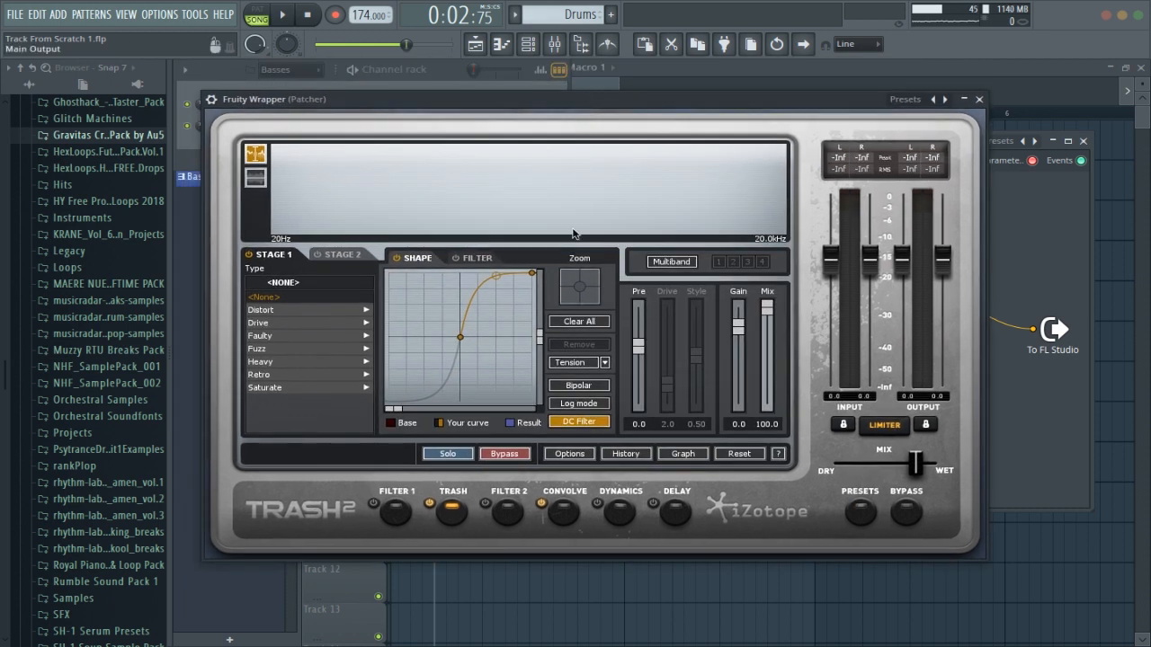
{"action": "left_click", "coordinate": [564, 512]}
{"action": "left_click", "coordinate": [451, 513]}
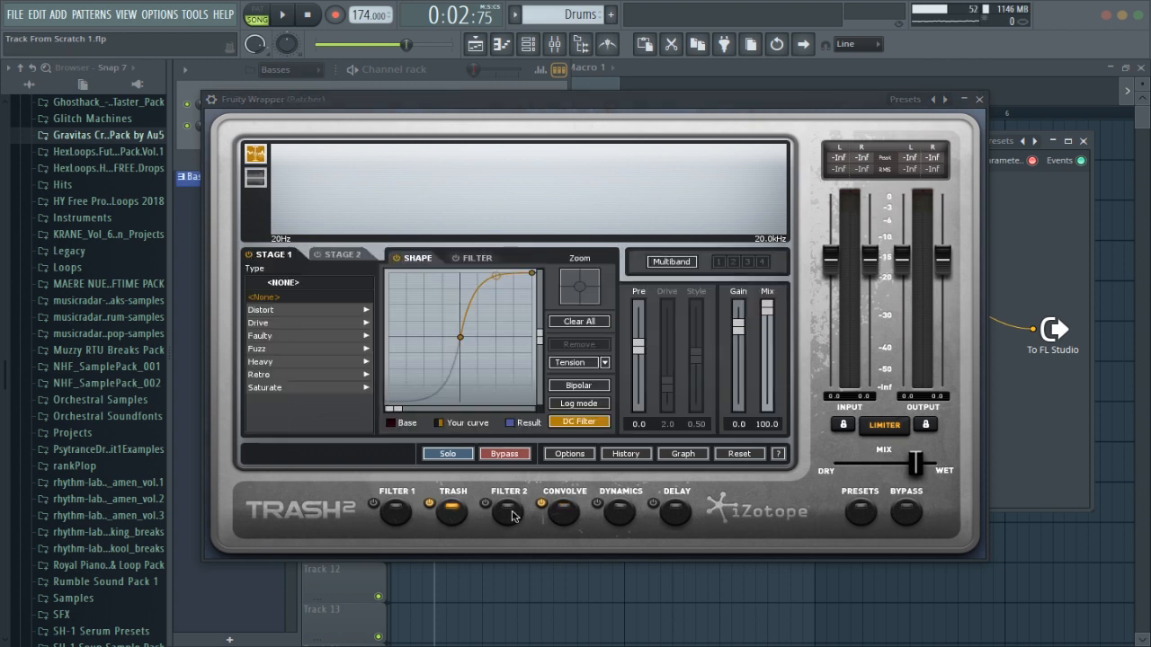
{"action": "left_click", "coordinate": [628, 515]}
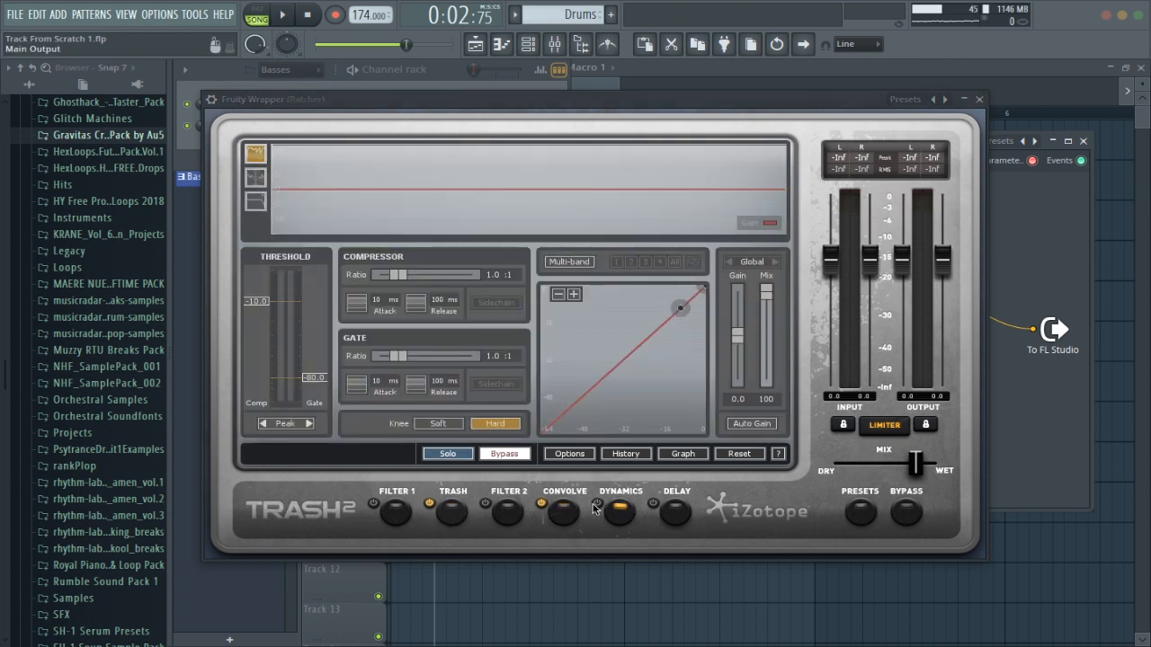
Show Trash 2's Convolve module with the Body - Intimate impulse response and audition the bass to hear its effect
{"action": "left_click", "coordinate": [565, 515]}
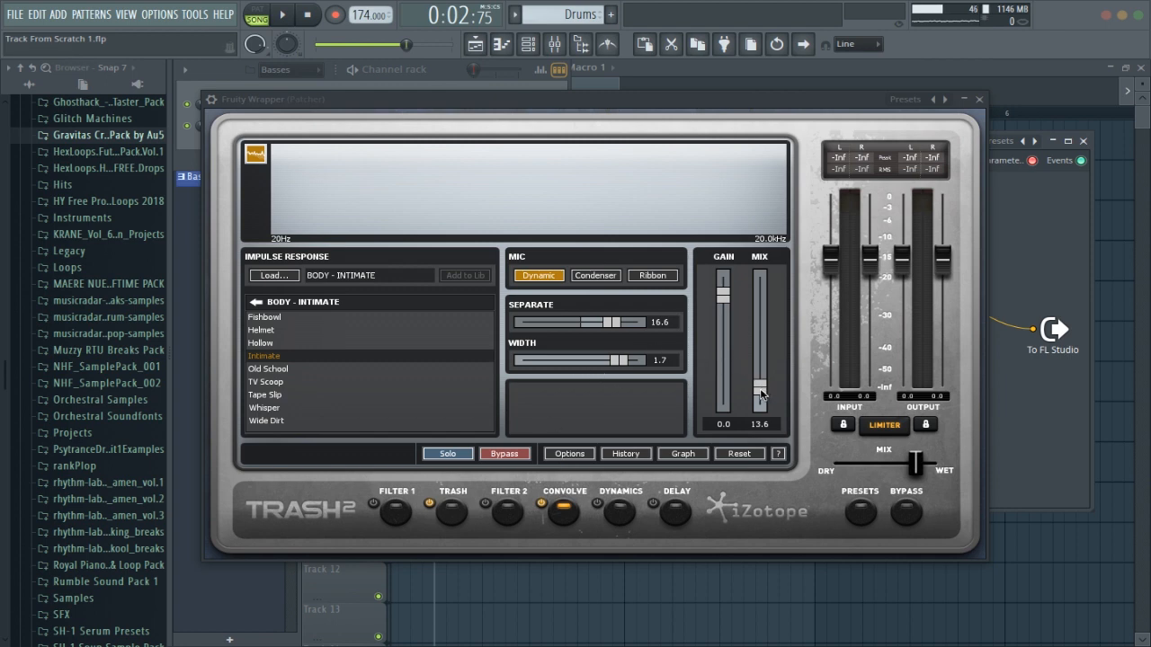
{"action": "key", "text": "space"}
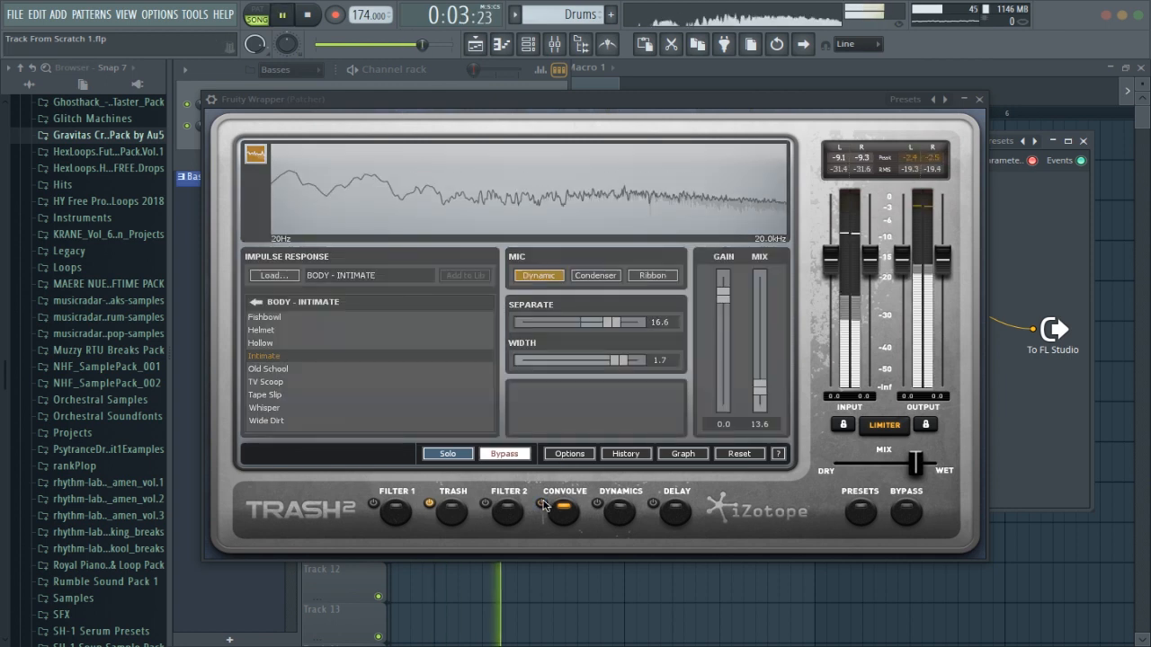
{"action": "key", "text": "space"}
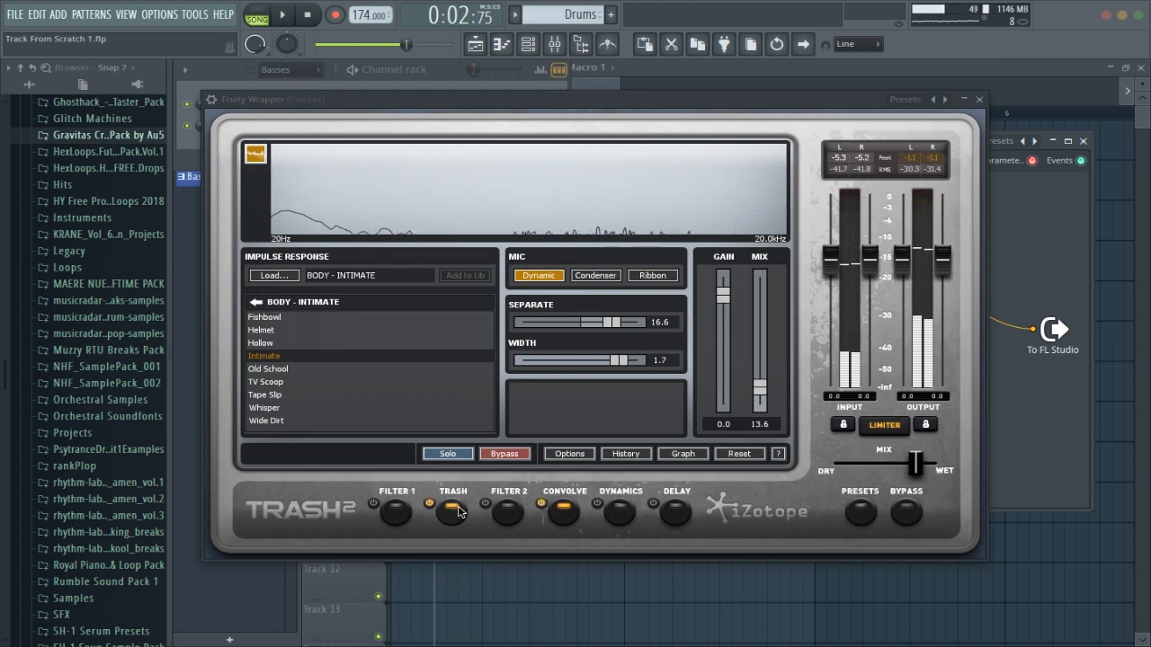
Show the Trash module's Stage 1 shape curve, audition the bass repeatedly to hear the distortion, and close Trash 2
{"action": "left_click", "coordinate": [453, 513]}
{"action": "left_click_drag", "start_coordinate": [656, 106], "coordinate": [684, 117]}
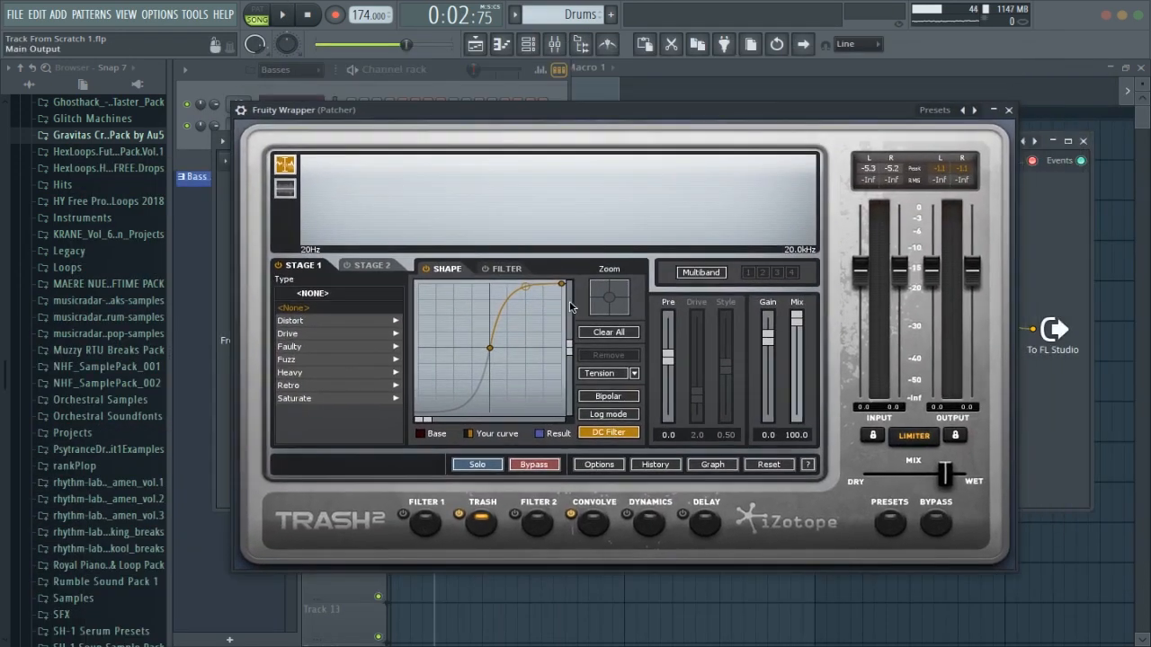
{"action": "key", "text": "space"}
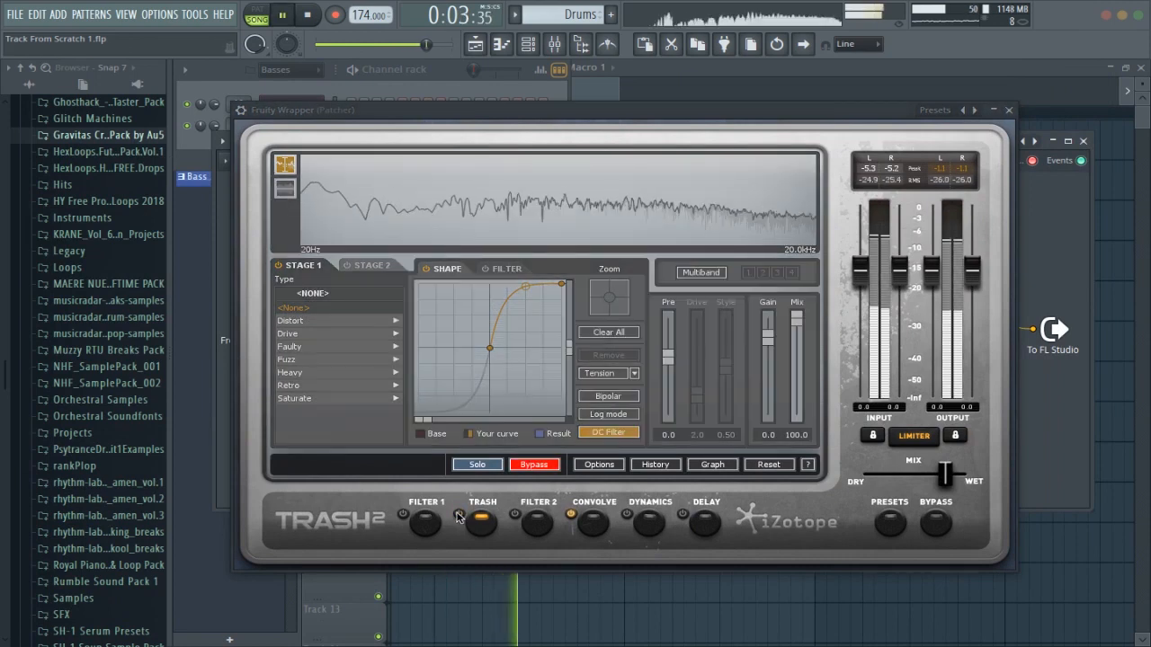
{"action": "key", "text": "space"}
{"action": "key", "text": "space"}
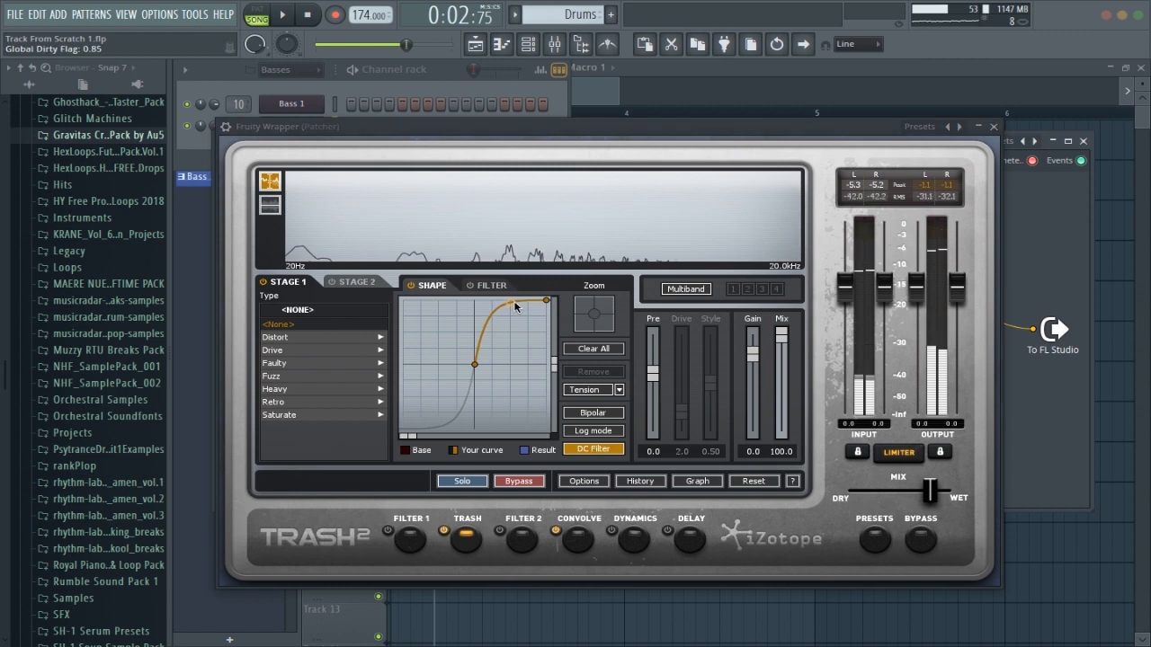
{"action": "key", "text": "space"}
{"action": "left_click", "coordinate": [993, 128]}
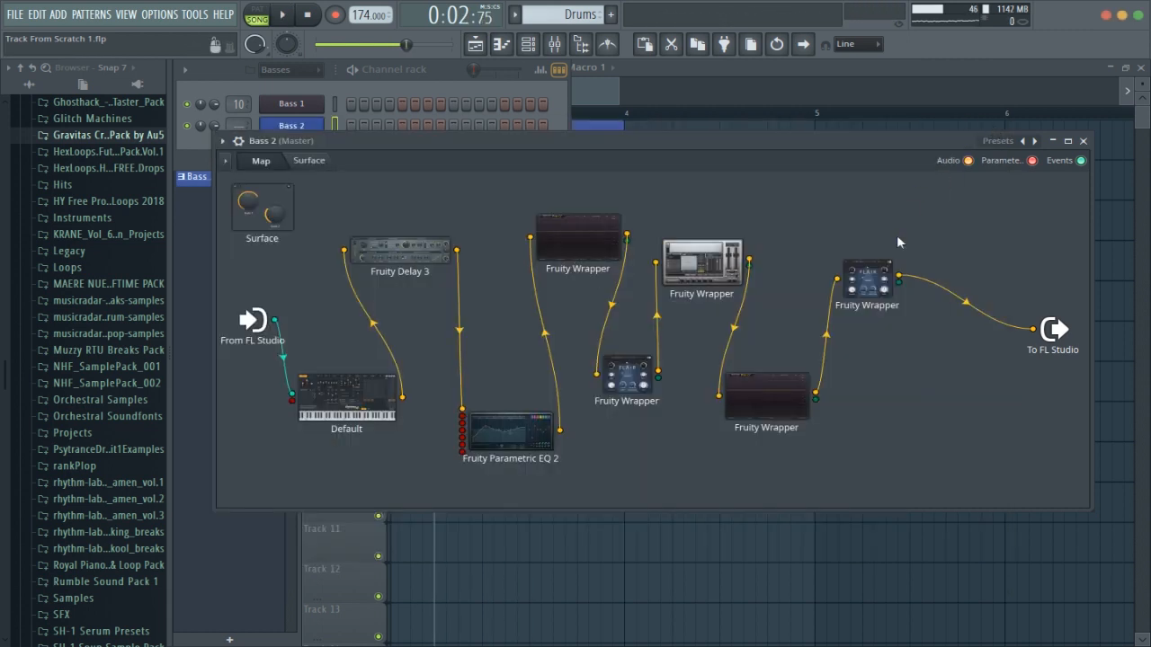
Open the Pro-Q 2 after Trash 2, play the bass against its low cut, and add a slight bell cut at about 1518 Hz
{"action": "double_click", "coordinate": [783, 407]}
{"action": "key", "text": "space"}
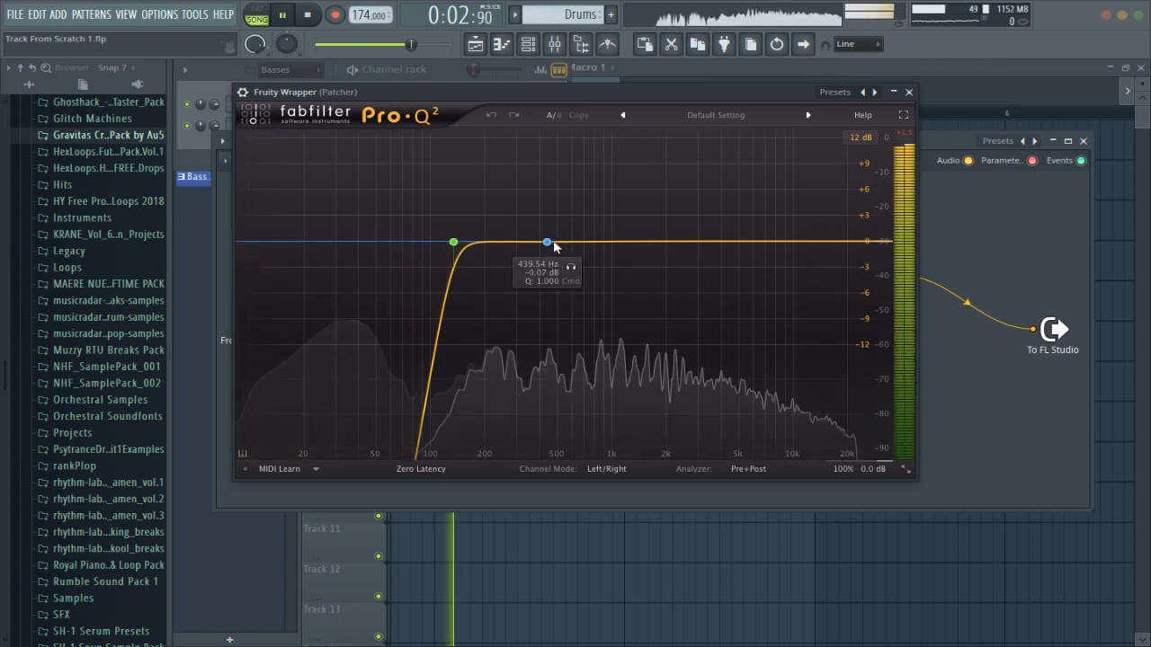
{"action": "key", "text": "space"}
{"action": "left_click", "coordinate": [651, 243]}
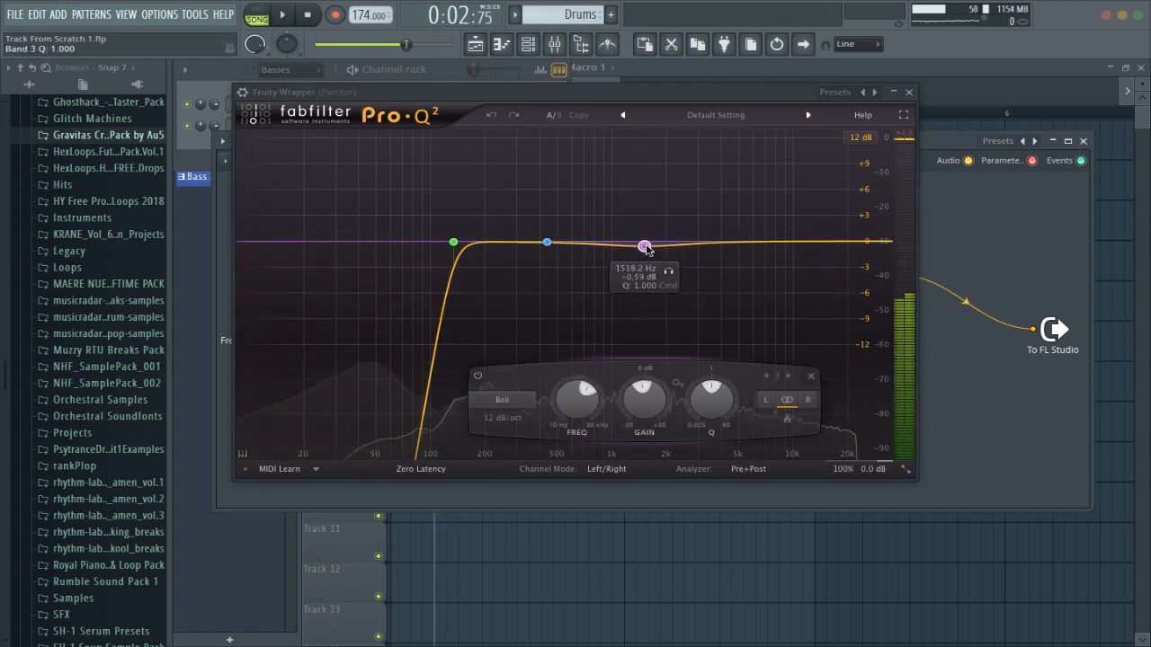
{"action": "left_click", "coordinate": [909, 92]}
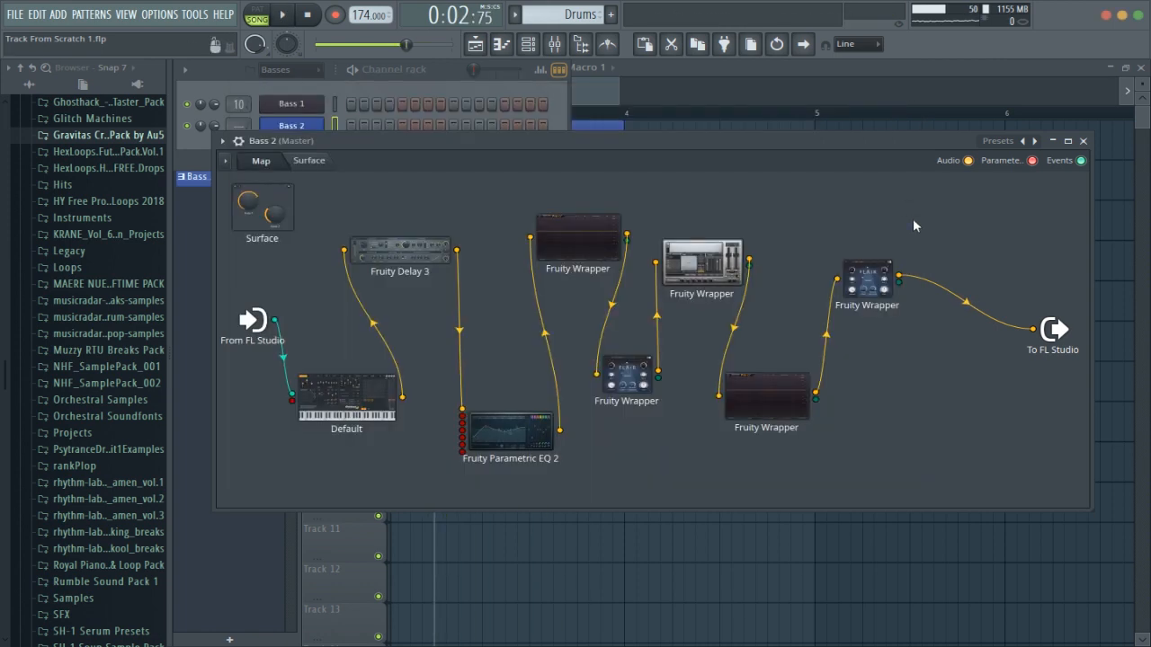
Open the last Flair wrapper to examine its settings, then move its node lower on the map, beside the last Pro-Q 2
{"action": "double_click", "coordinate": [863, 282]}
{"action": "left_click_drag", "start_coordinate": [585, 146], "coordinate": [535, 188]}
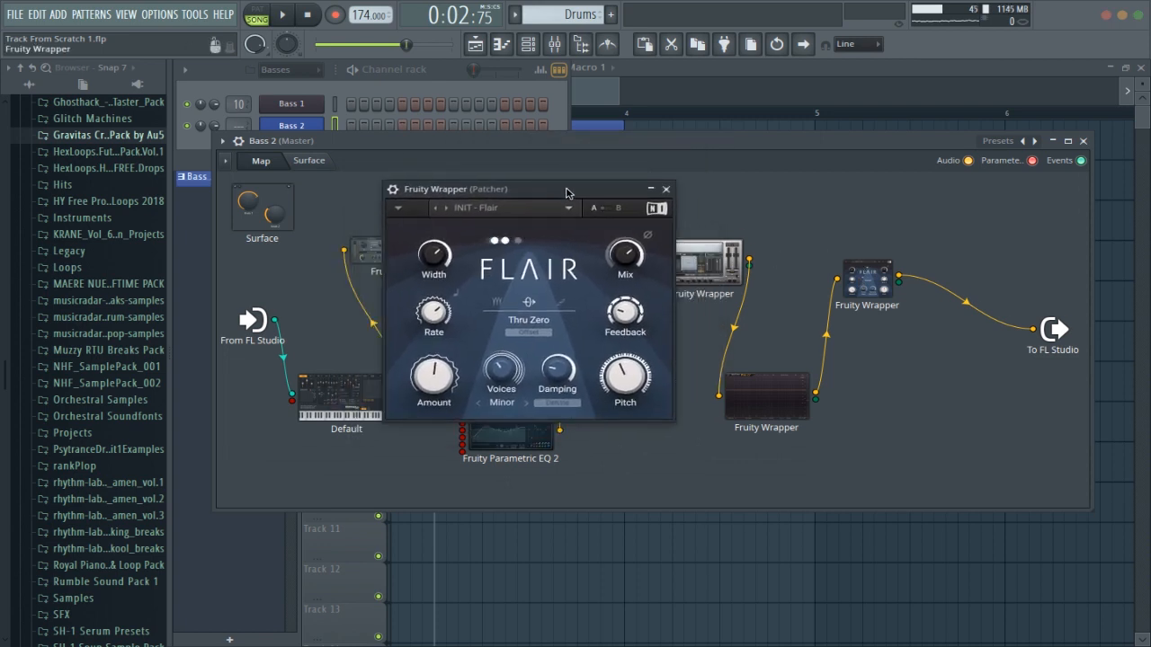
{"action": "left_click_drag", "start_coordinate": [567, 192], "coordinate": [517, 193]}
{"action": "left_click_drag", "start_coordinate": [891, 300], "coordinate": [926, 413]}
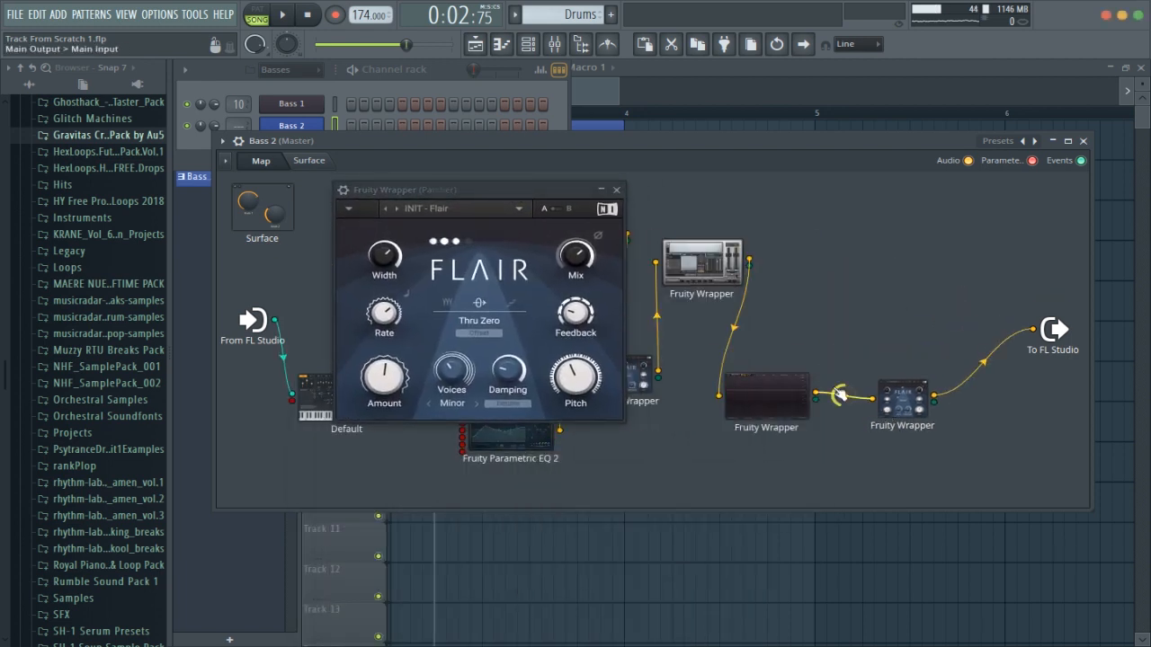
Connect the last Pro-Q 2 directly to To FL Studio, audition the bass, and delete the final Flair wrapper
{"action": "left_click_drag", "start_coordinate": [815, 392], "coordinate": [1033, 329]}
{"action": "key", "text": "space"}
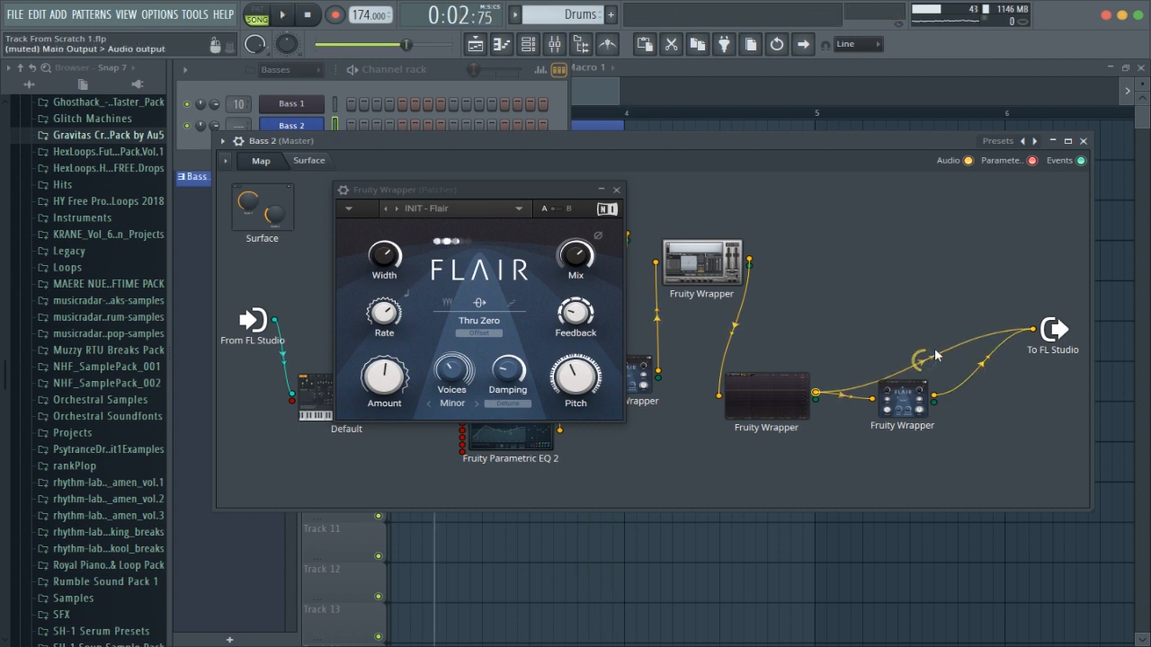
{"action": "key", "text": "space"}
{"action": "right_click", "coordinate": [917, 411]}
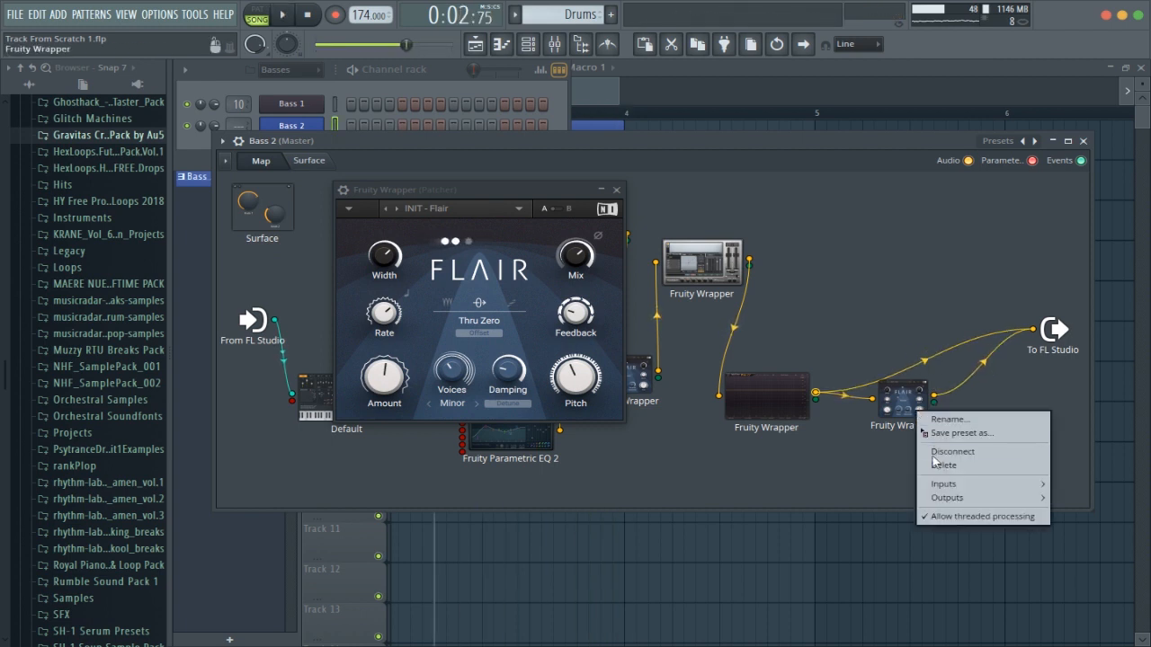
{"action": "left_click", "coordinate": [944, 466]}
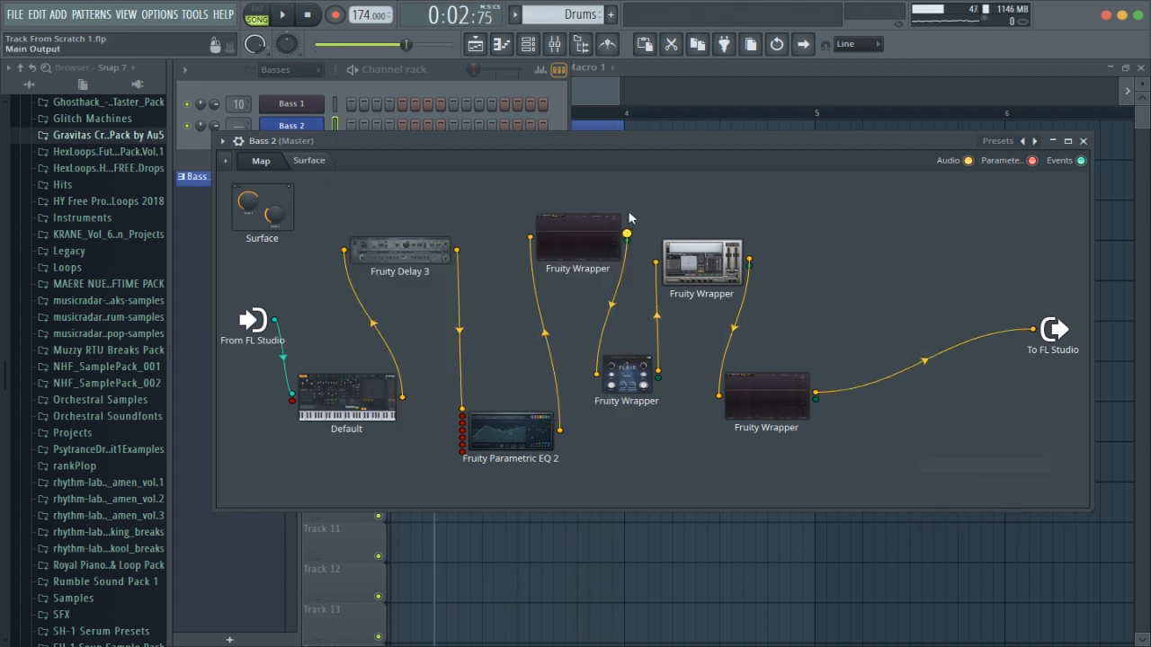
Audition the bass and rearrange the effect nodes closer together on the map, moving Flair and Fruity Parametric EQ 2 higher
{"action": "key", "text": "space"}
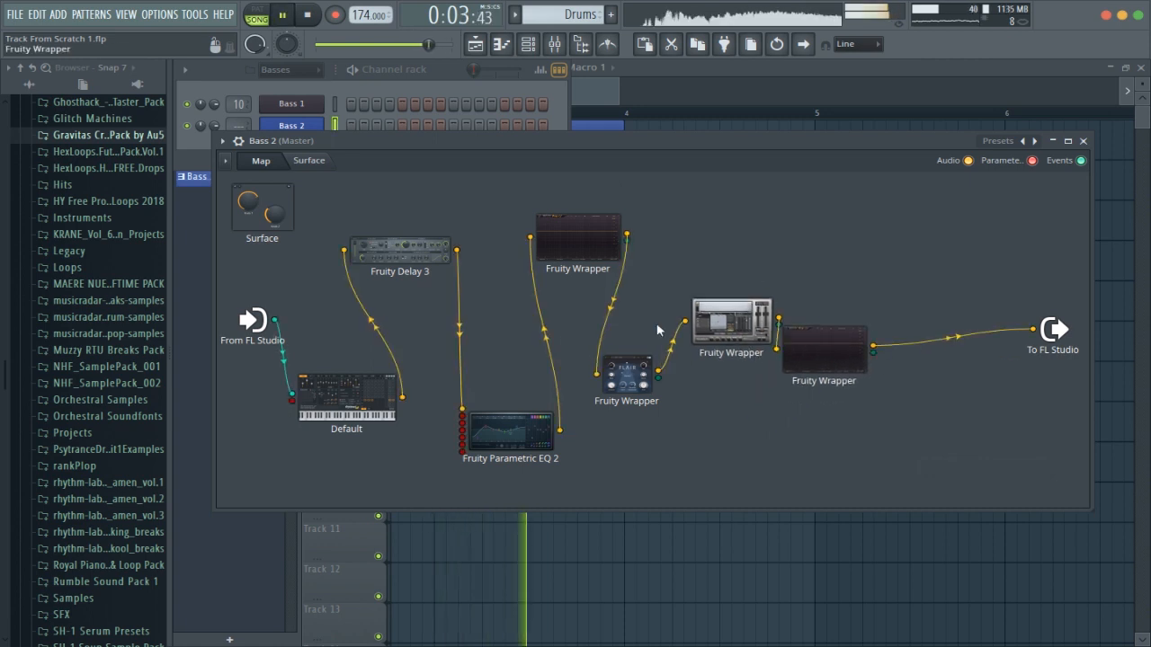
{"action": "key", "text": "space"}
{"action": "left_click_drag", "start_coordinate": [612, 388], "coordinate": [640, 356]}
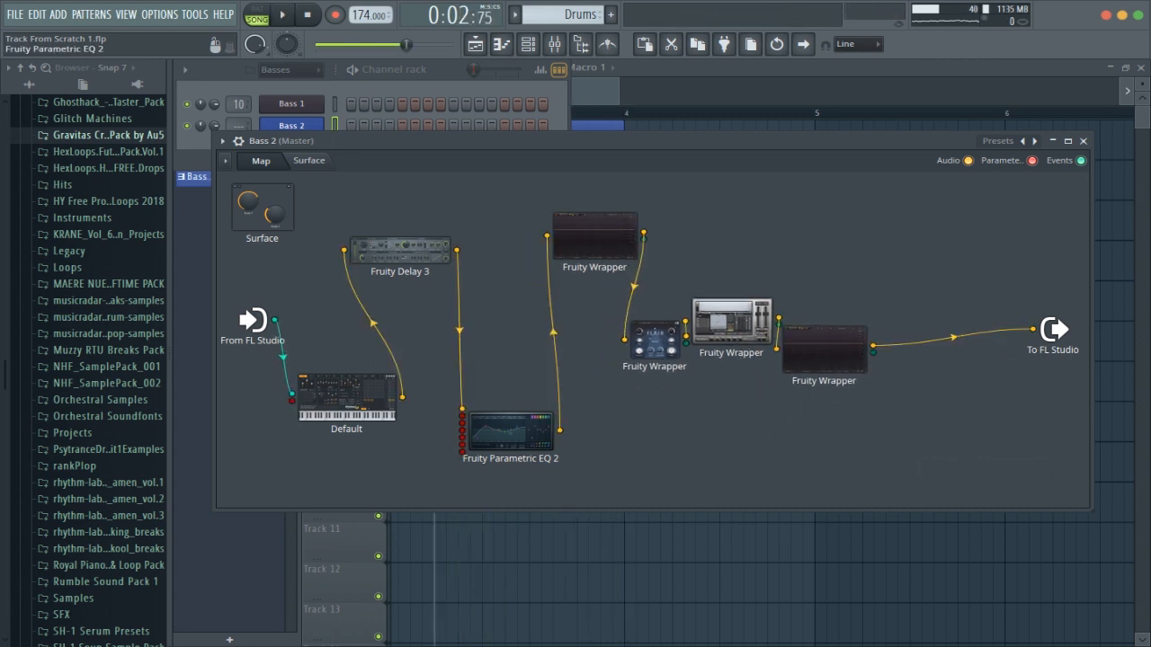
{"action": "left_click_drag", "start_coordinate": [511, 432], "coordinate": [546, 328]}
Lower the Flair Amount, adjust its Rate, and reduce its Mix to about 83% while auditioning the bass, then close it
{"action": "double_click", "coordinate": [663, 335]}
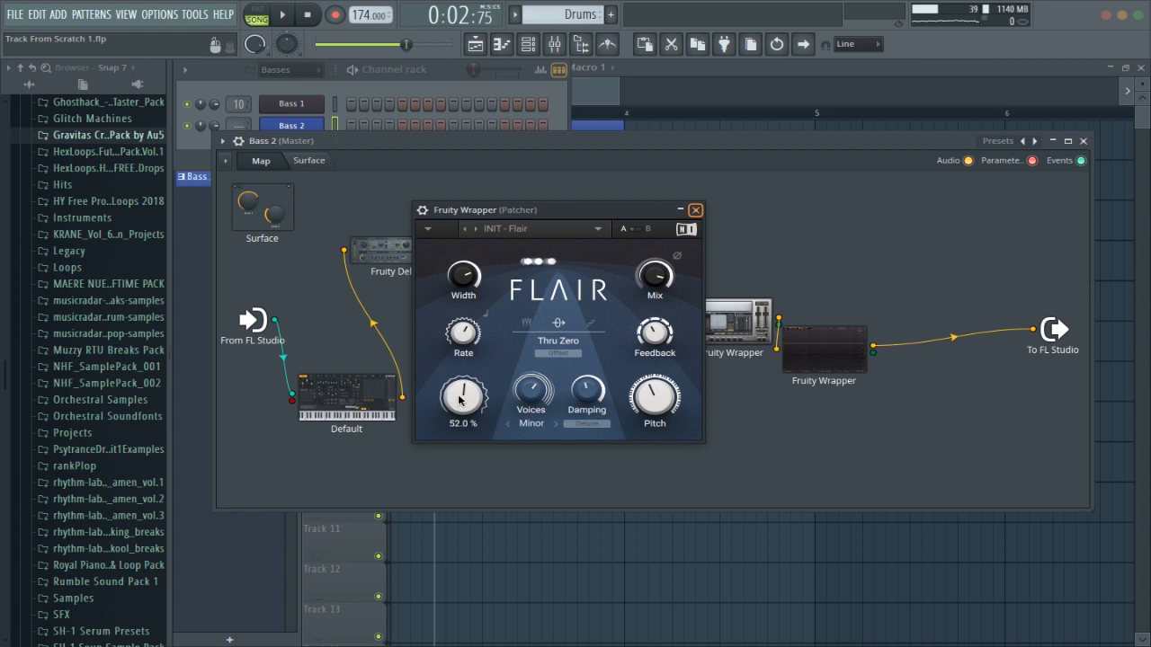
{"action": "left_click_drag", "start_coordinate": [458, 401], "coordinate": [458, 417]}
{"action": "key", "text": "space"}
{"action": "left_click_drag", "start_coordinate": [464, 333], "coordinate": [464, 354]}
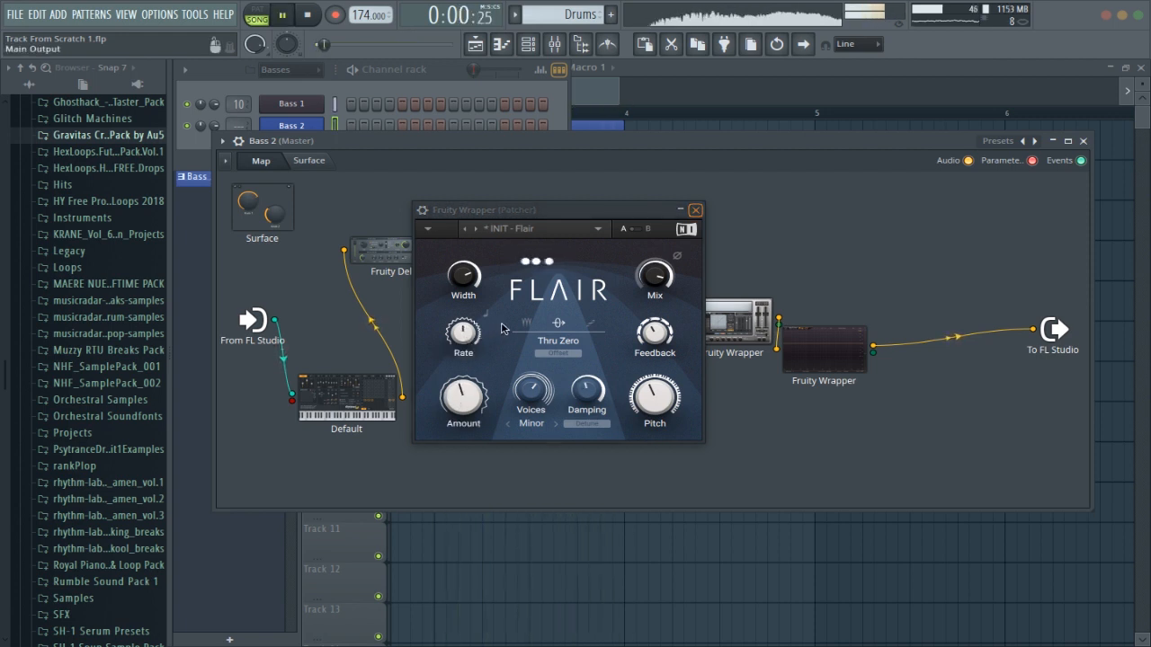
{"action": "left_click_drag", "start_coordinate": [655, 275], "coordinate": [655, 286]}
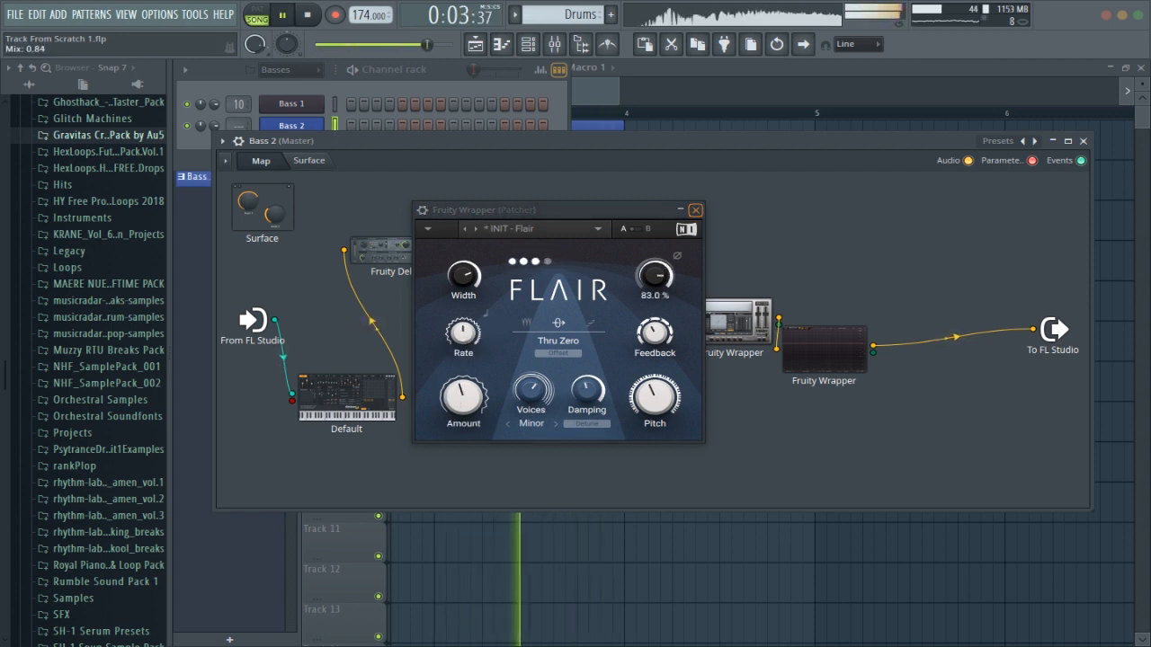
{"action": "left_click", "coordinate": [696, 210]}
{"action": "key", "text": "space"}
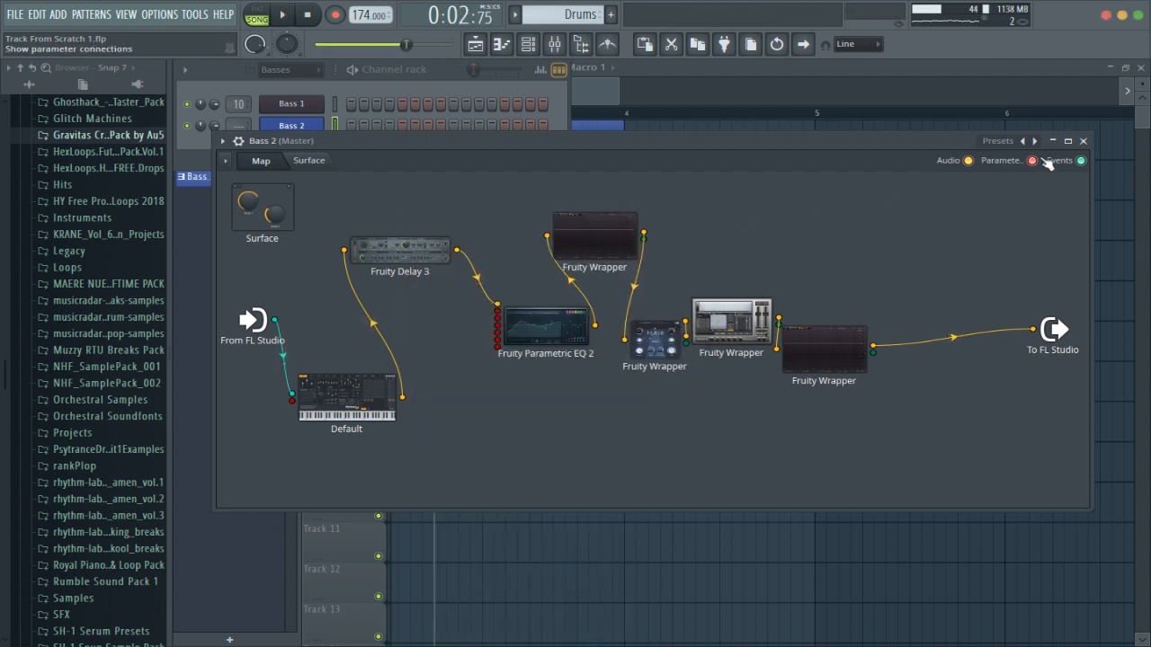
Spread out Trash 2 and the last Pro-Q 2 on the map and insert Vocodex between that Pro-Q 2 and To FL Studio
{"action": "left_click_drag", "start_coordinate": [731, 321], "coordinate": [771, 290]}
{"action": "left_click_drag", "start_coordinate": [824, 355], "coordinate": [856, 407]}
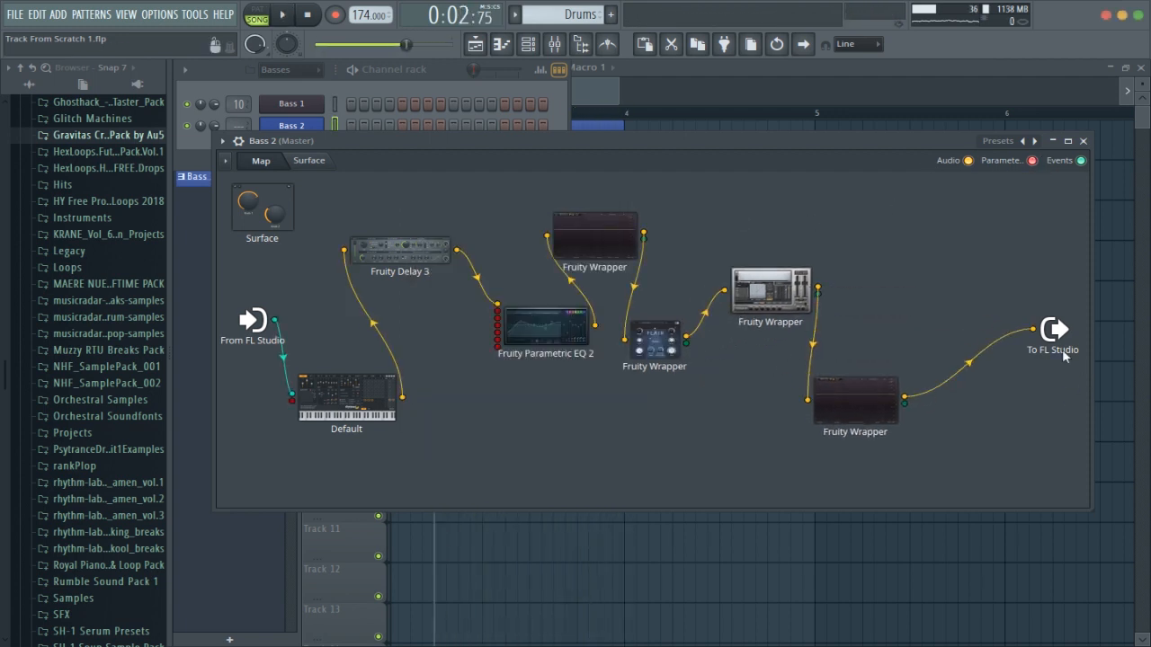
{"action": "left_click_drag", "start_coordinate": [1033, 329], "coordinate": [969, 286]}
{"action": "left_click", "coordinate": [1003, 294]}
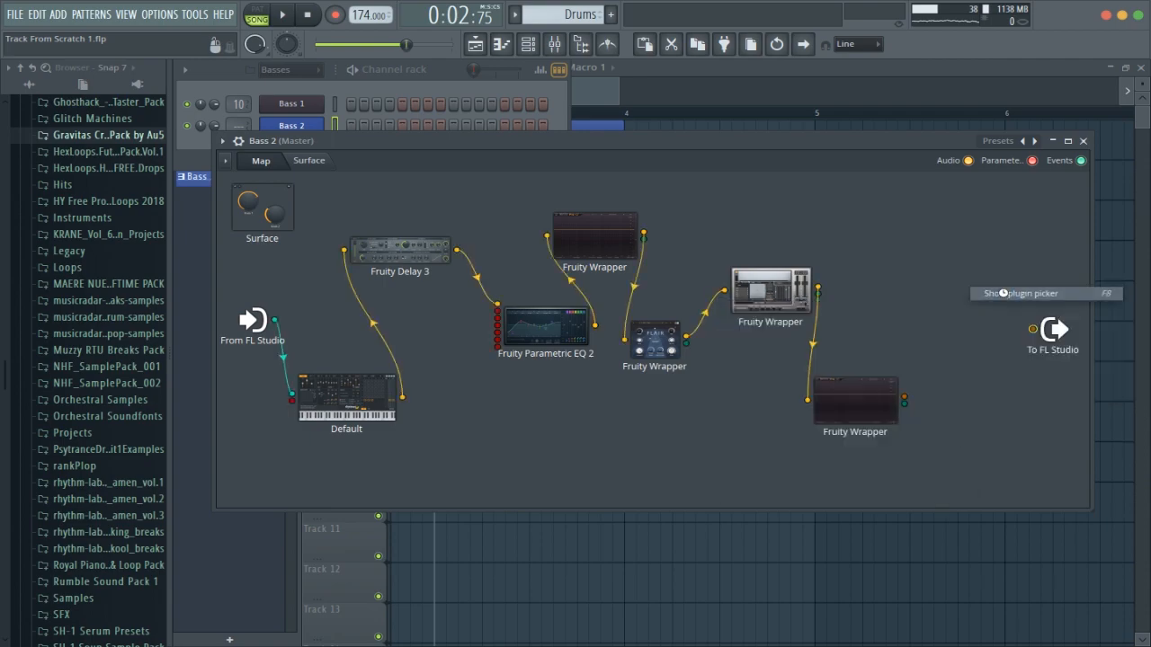
{"action": "type", "text": "voco"}
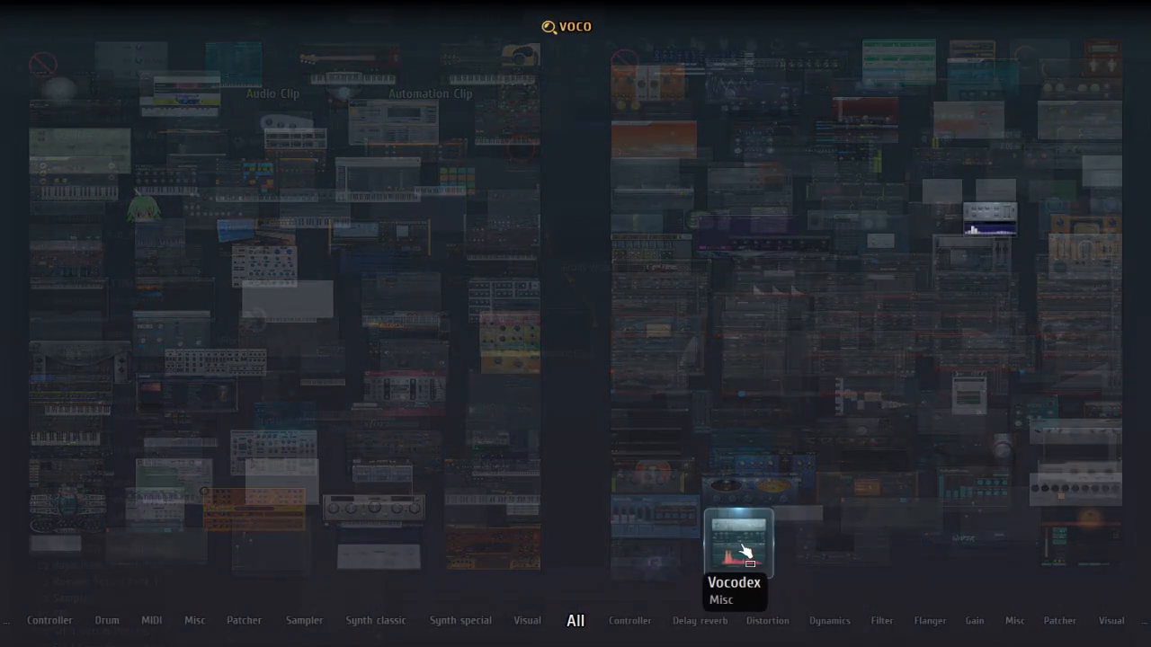
{"action": "left_click", "coordinate": [744, 551]}
{"action": "left_click_drag", "start_coordinate": [612, 323], "coordinate": [937, 290]}
{"action": "left_click_drag", "start_coordinate": [904, 396], "coordinate": [1032, 329]}
Audition the bass through the new Vocodex and open it to examine its band response during playback
{"action": "key", "text": "space"}
{"action": "key", "text": "space"}
{"action": "double_click", "coordinate": [944, 279]}
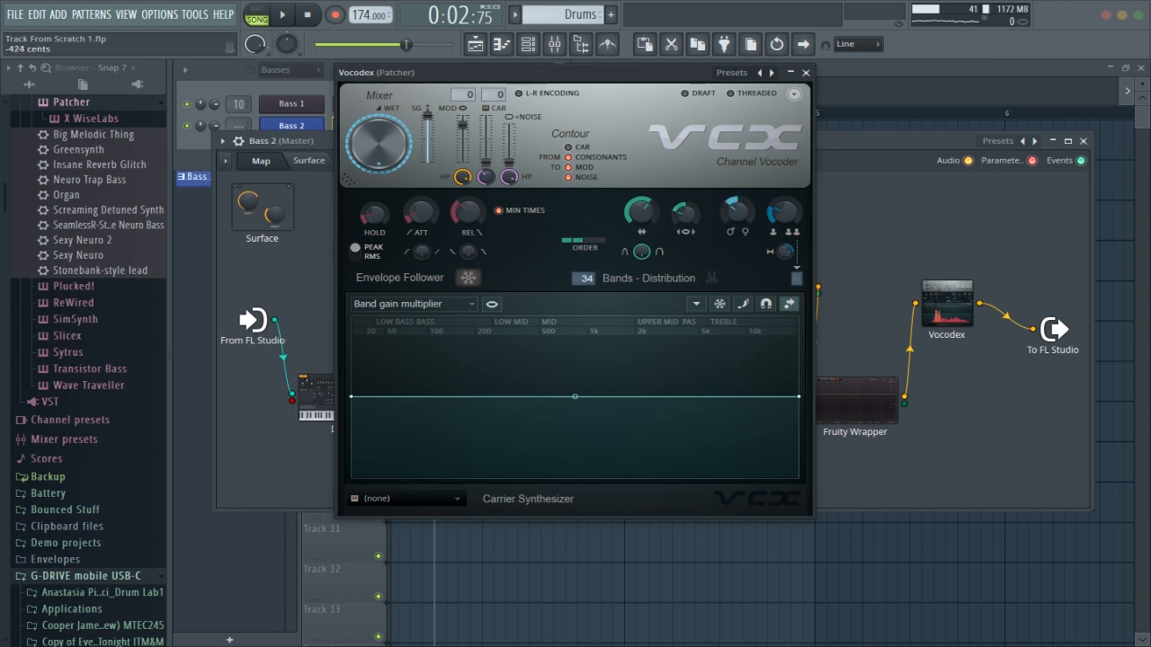
{"action": "key", "text": "space"}
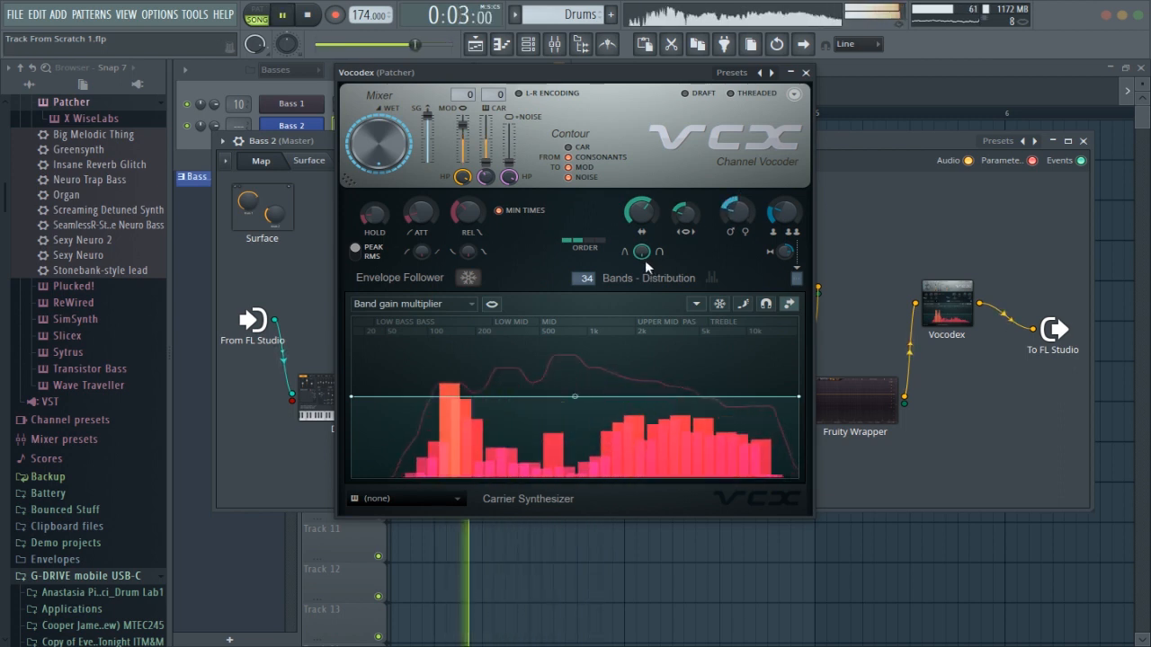
{"action": "key", "text": "space"}
{"action": "key", "text": "space"}
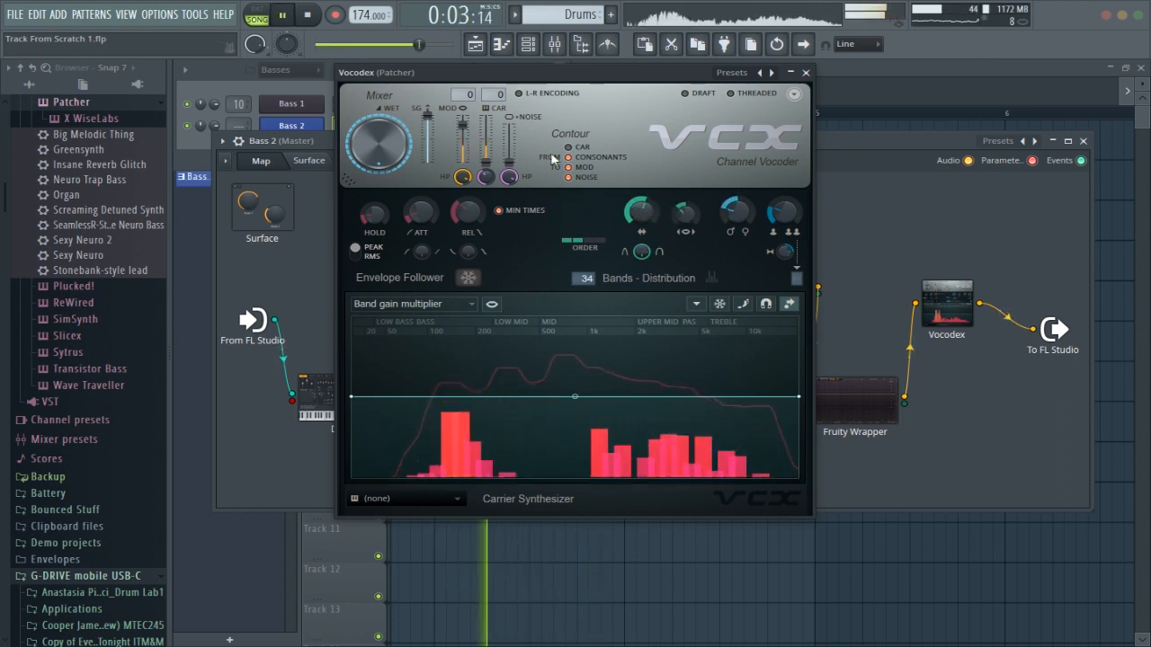
Turn Vocodex's envelope follower hold, attack and release down to their minimum while auditioning the bass
{"action": "key", "text": "space"}
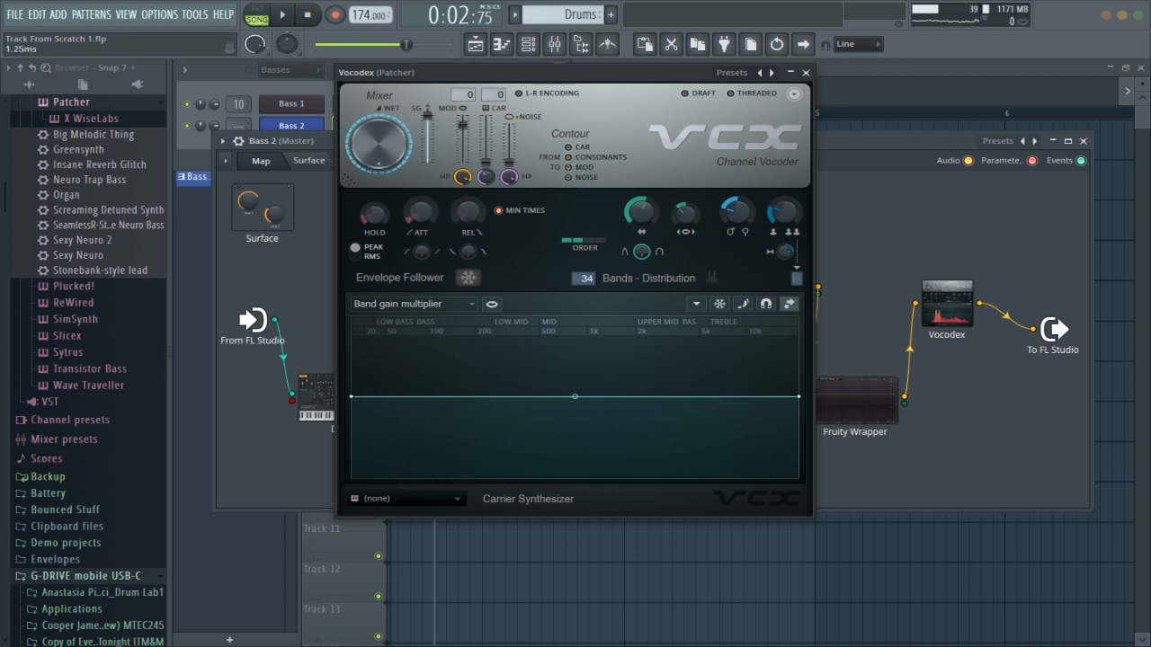
{"action": "key", "text": "space"}
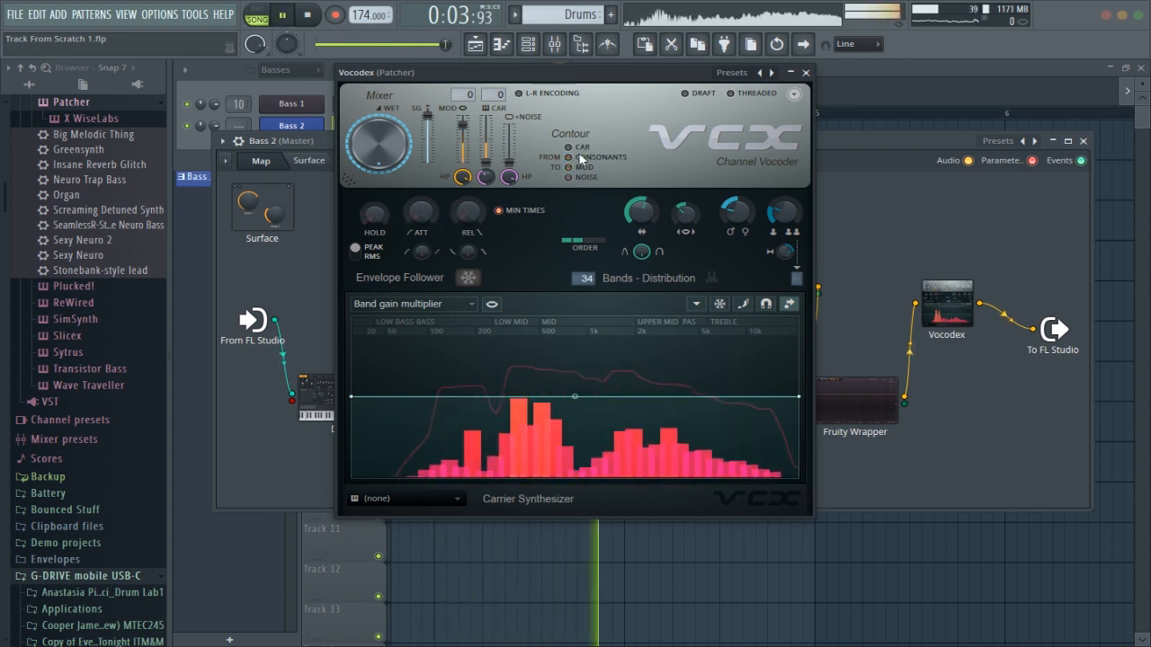
{"action": "key", "text": "space"}
{"action": "key", "text": "space"}
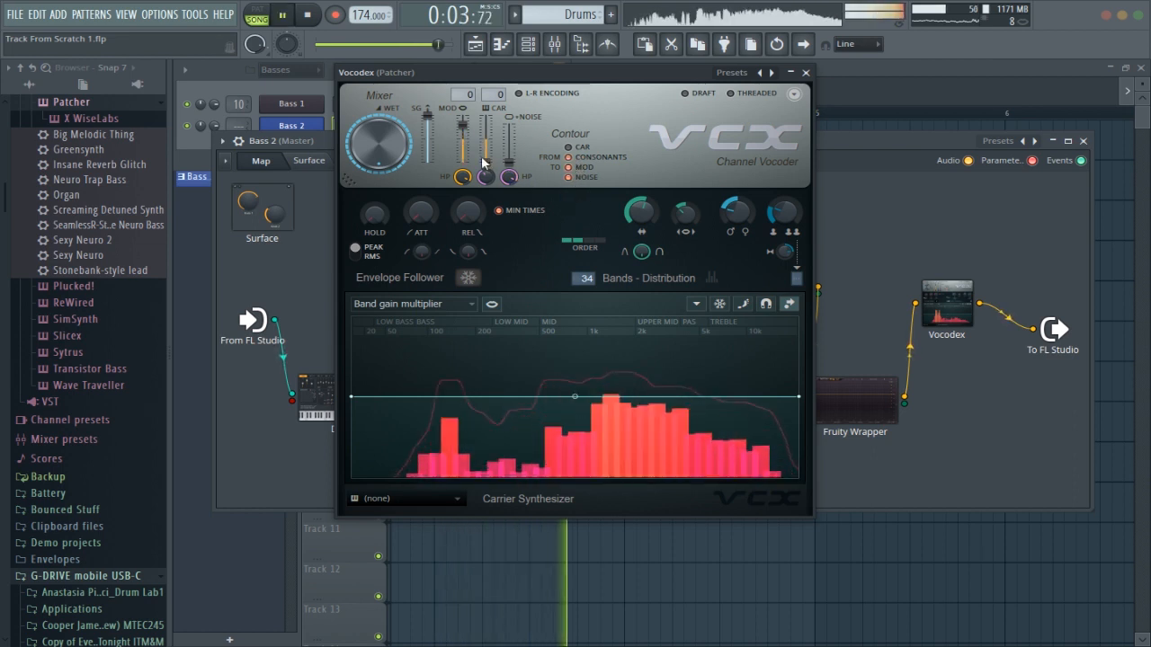
Adjust the modulator's HP setting in the Vocodex mixer while auditioning the bass
{"action": "key", "text": "space"}
{"action": "key", "text": "space"}
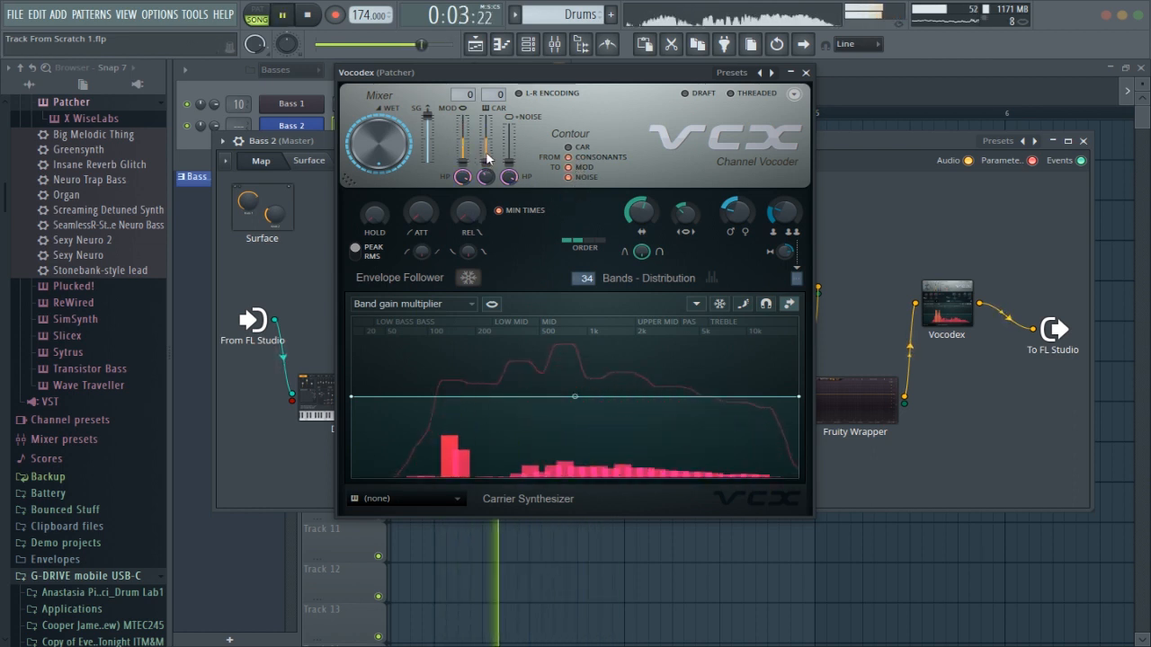
{"action": "key", "text": "space"}
{"action": "key", "text": "space"}
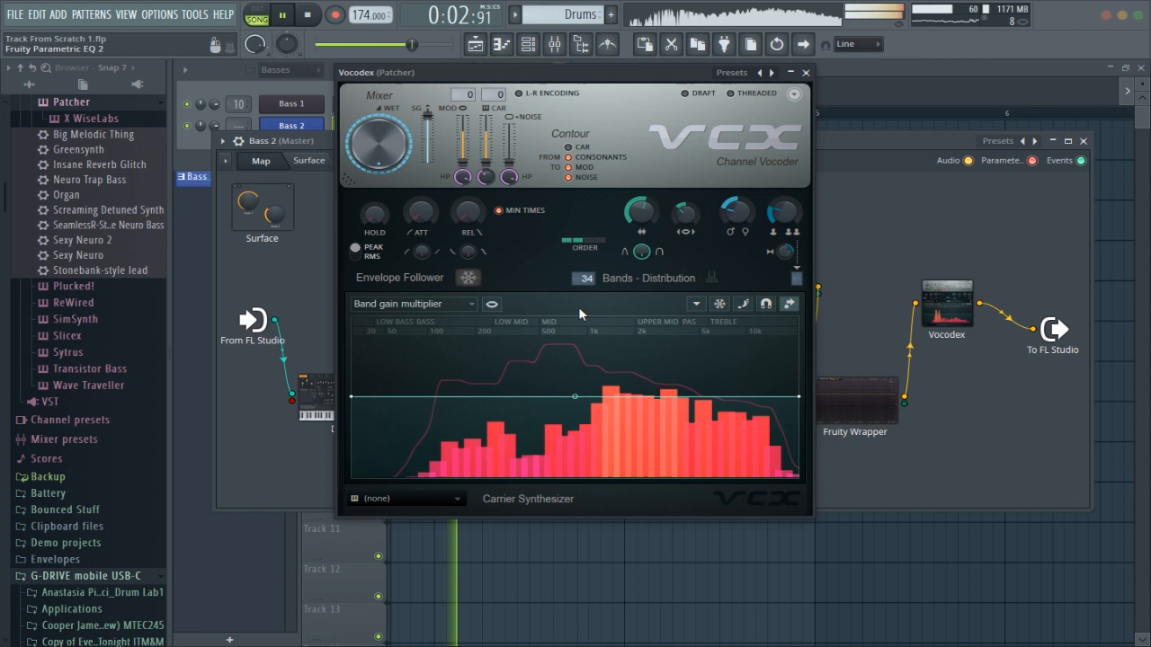
Compare Vocodex filter orders 4 and 3 against the playing bass and leave the order at 3
{"action": "key", "text": "space"}
{"action": "left_click", "coordinate": [604, 242]}
{"action": "key", "text": "space"}
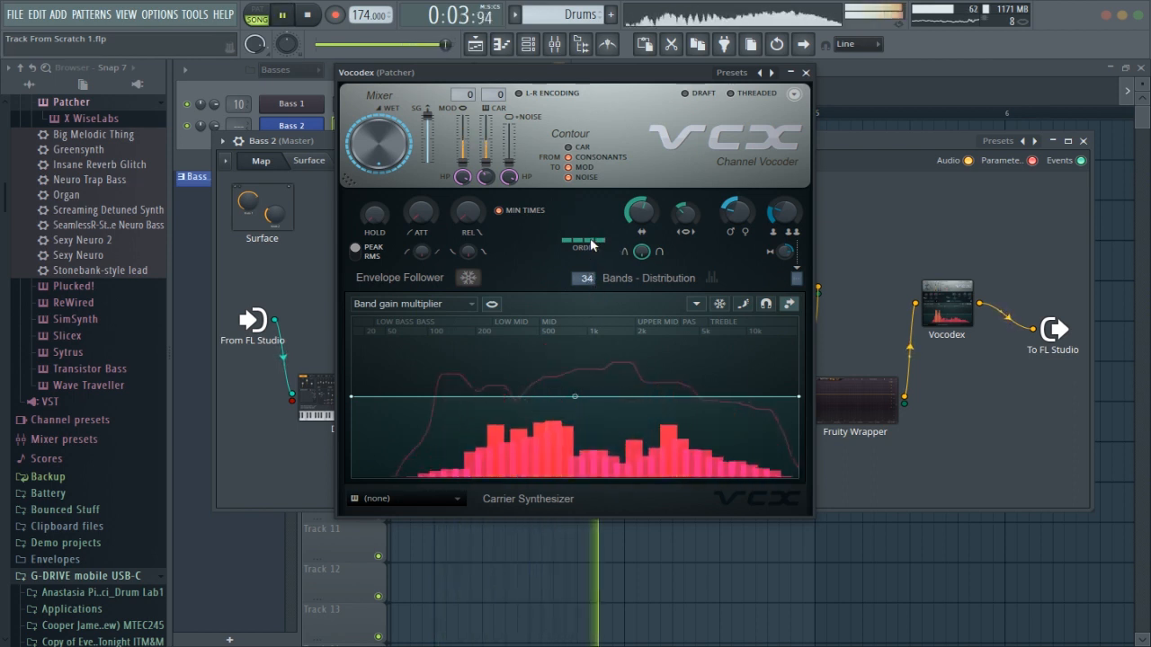
{"action": "key", "text": "space"}
{"action": "left_click", "coordinate": [586, 241]}
{"action": "key", "text": "space"}
{"action": "key", "text": "space"}
{"action": "key", "text": "space"}
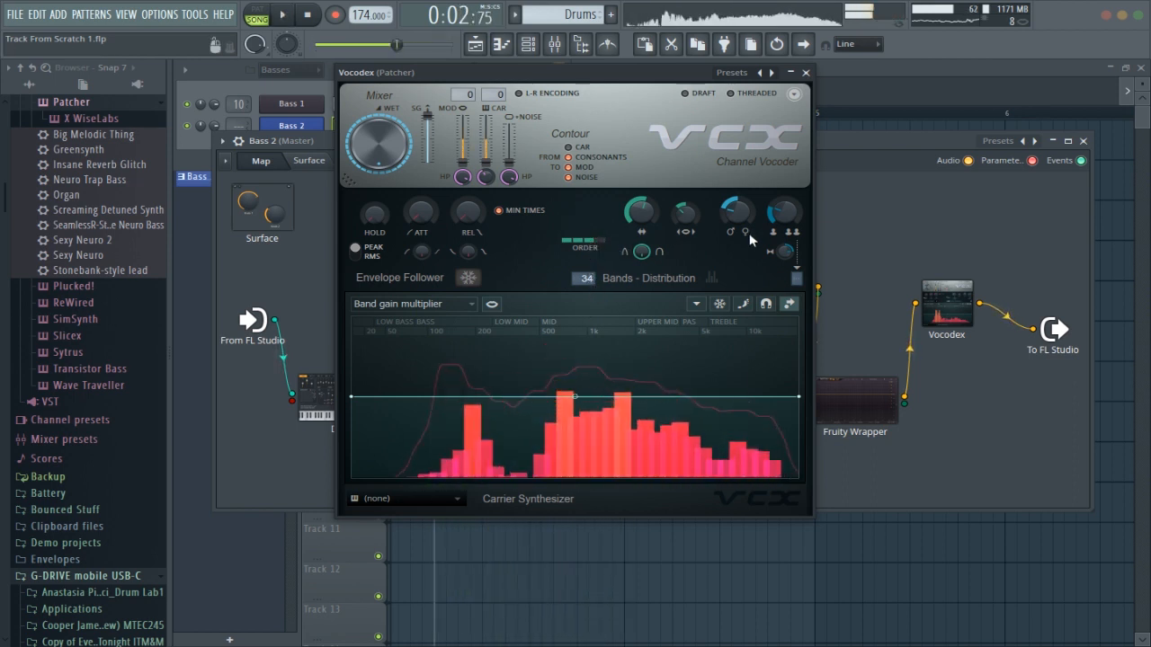
Try shifting Vocodex's formant pitch up to about +1012 cents while the bass plays, then turn it back down
{"action": "key", "text": "space"}
{"action": "key", "text": "space"}
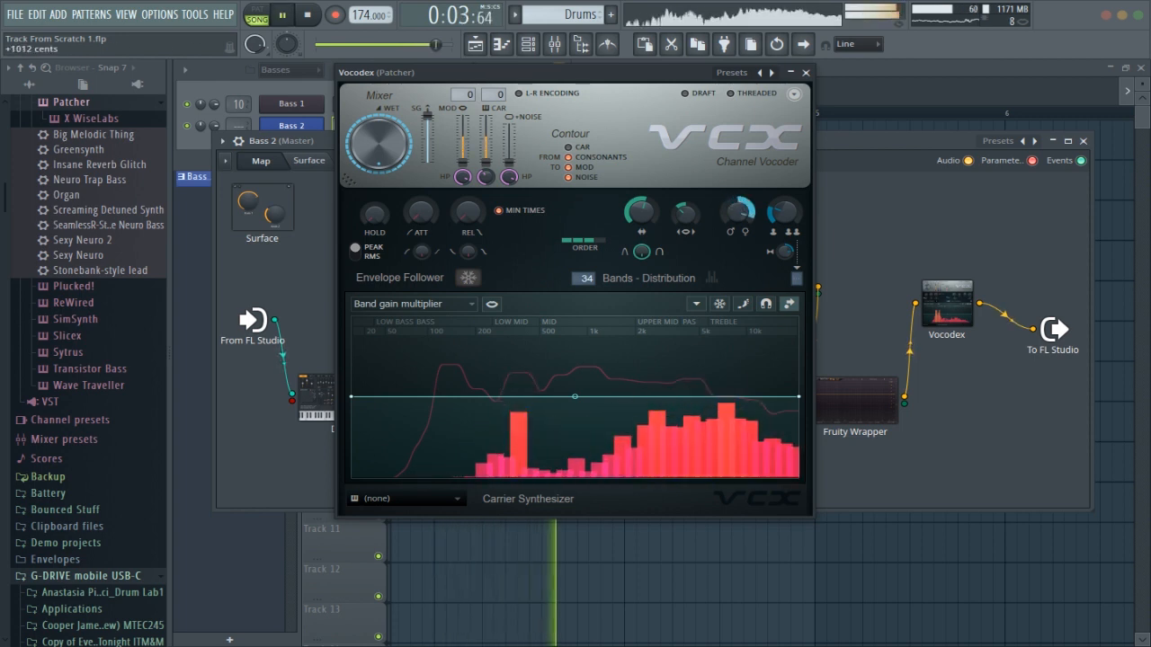
{"action": "key", "text": "space"}
Add a slight dip around 2.4 kHz to Vocodex's Band gain multiplier curve and audition the bass
{"action": "key", "text": "space"}
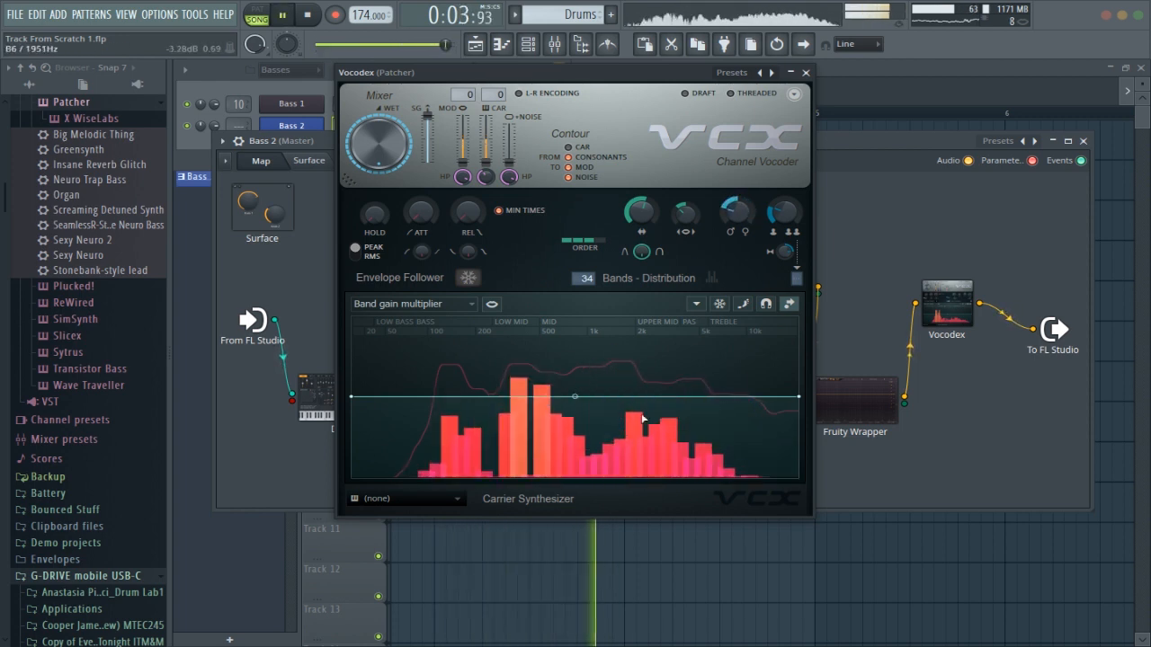
{"action": "left_click_drag", "start_coordinate": [694, 396], "coordinate": [661, 406]}
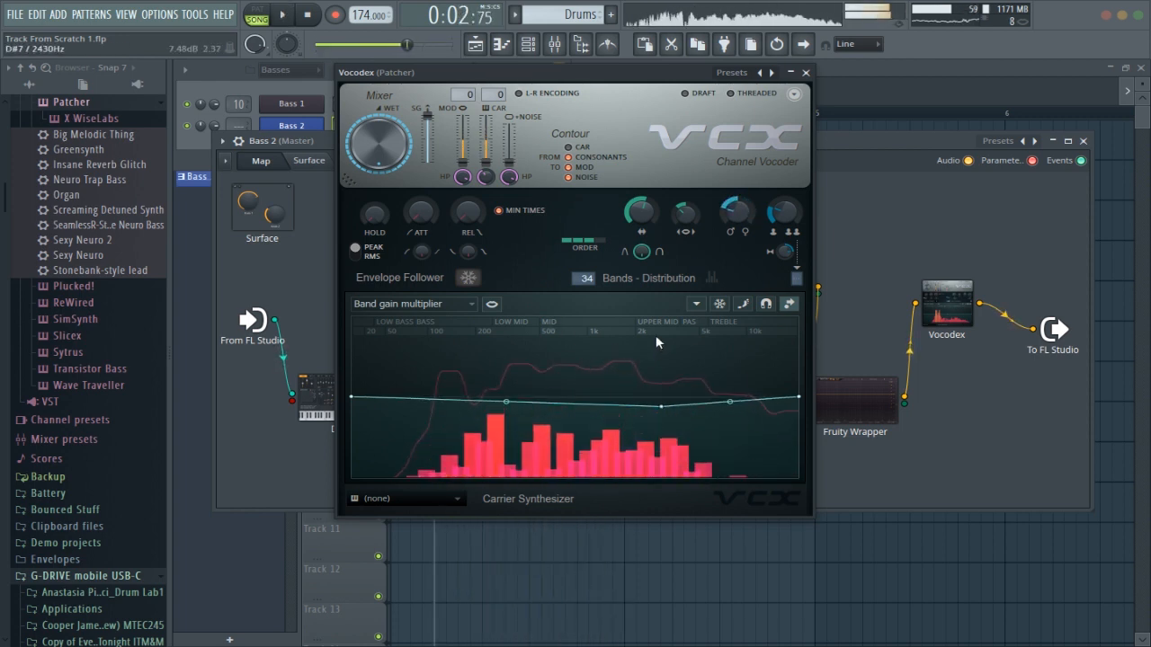
{"action": "key", "text": "space"}
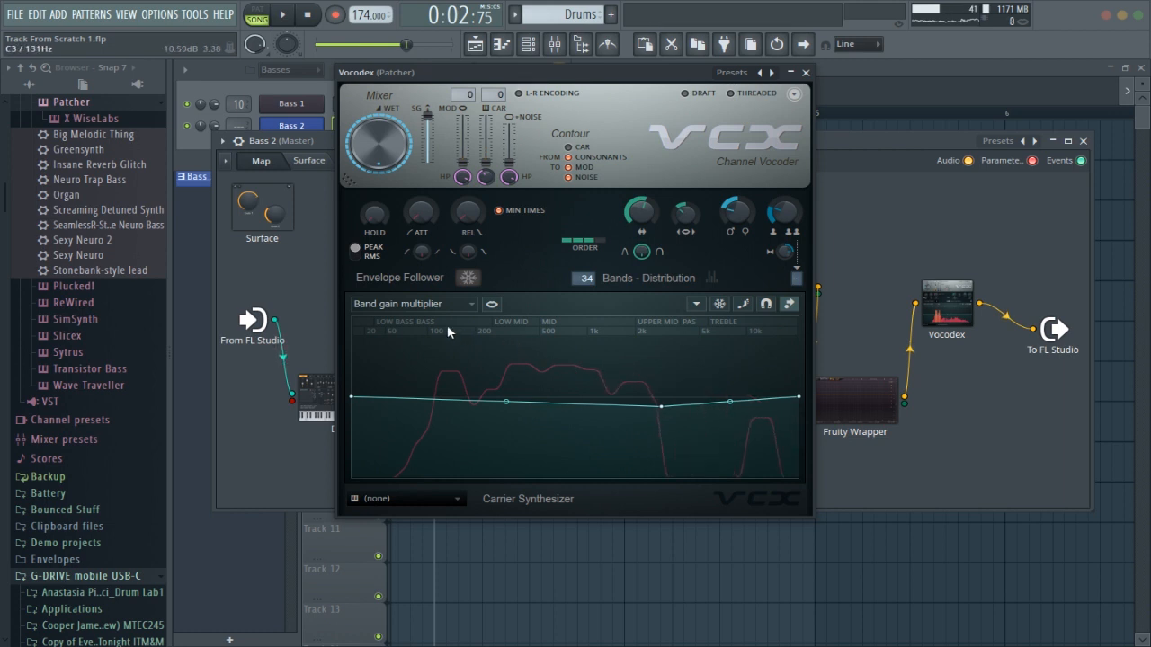
{"action": "key", "text": "space"}
{"action": "key", "text": "space"}
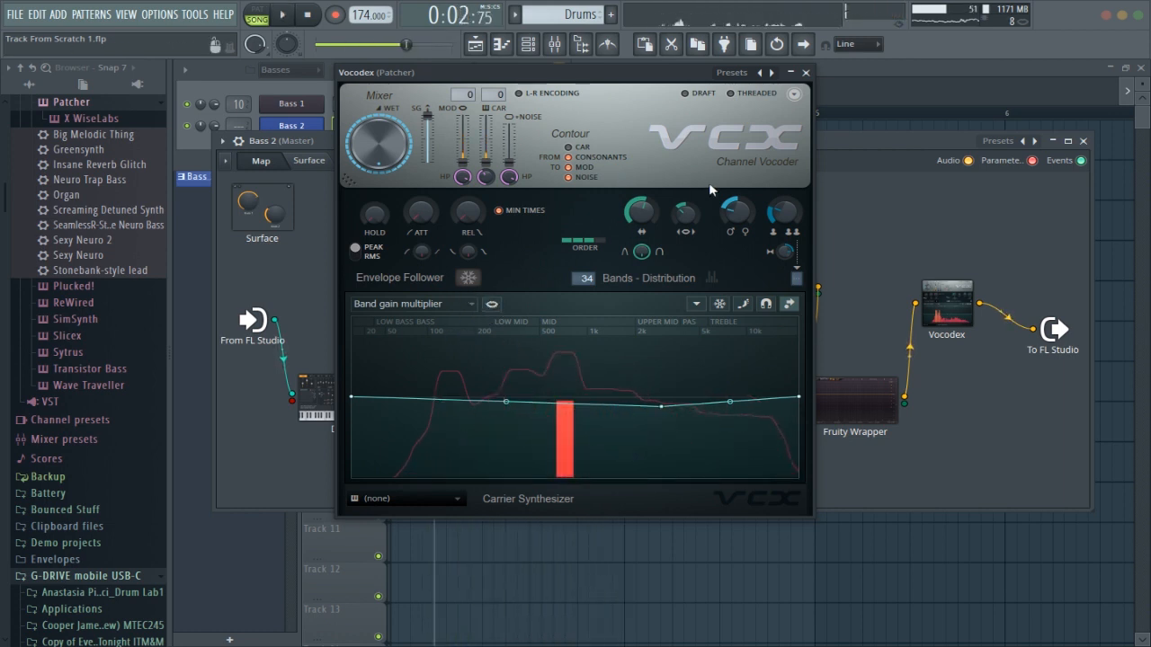
Try Vocodex with 54 and 61 bands while auditioning the bass, then set the band count back to 34
{"action": "left_click_drag", "start_coordinate": [762, 141], "coordinate": [722, 65]}
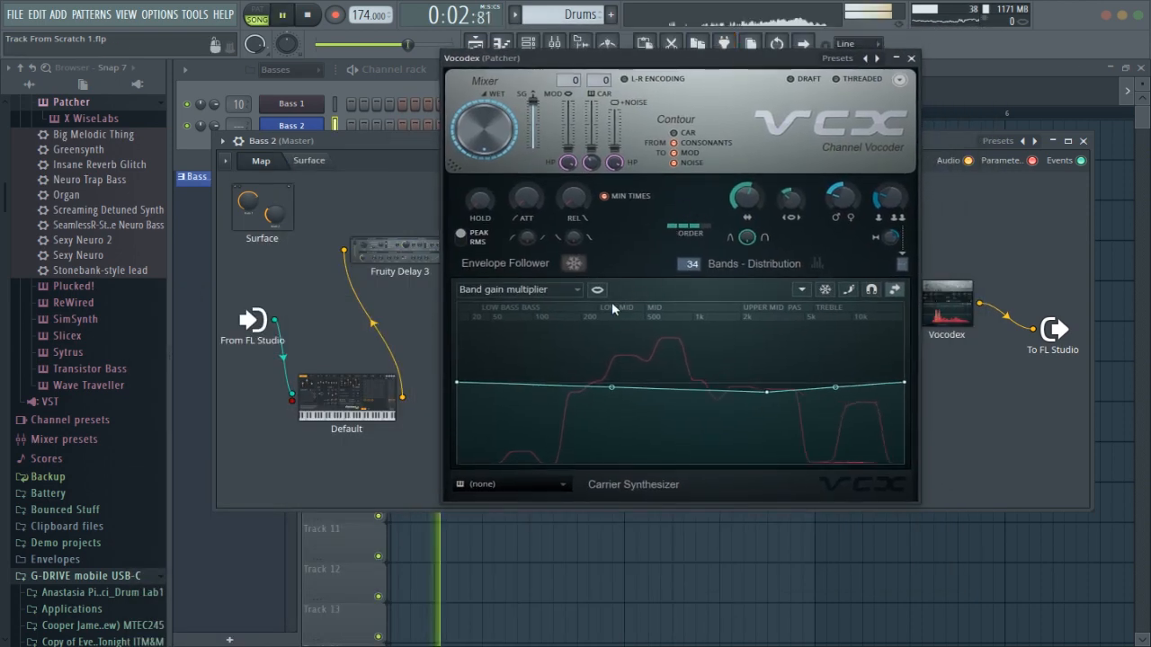
{"action": "left_click_drag", "start_coordinate": [695, 265], "coordinate": [694, 214]}
{"action": "key", "text": "space"}
{"action": "key", "text": "space"}
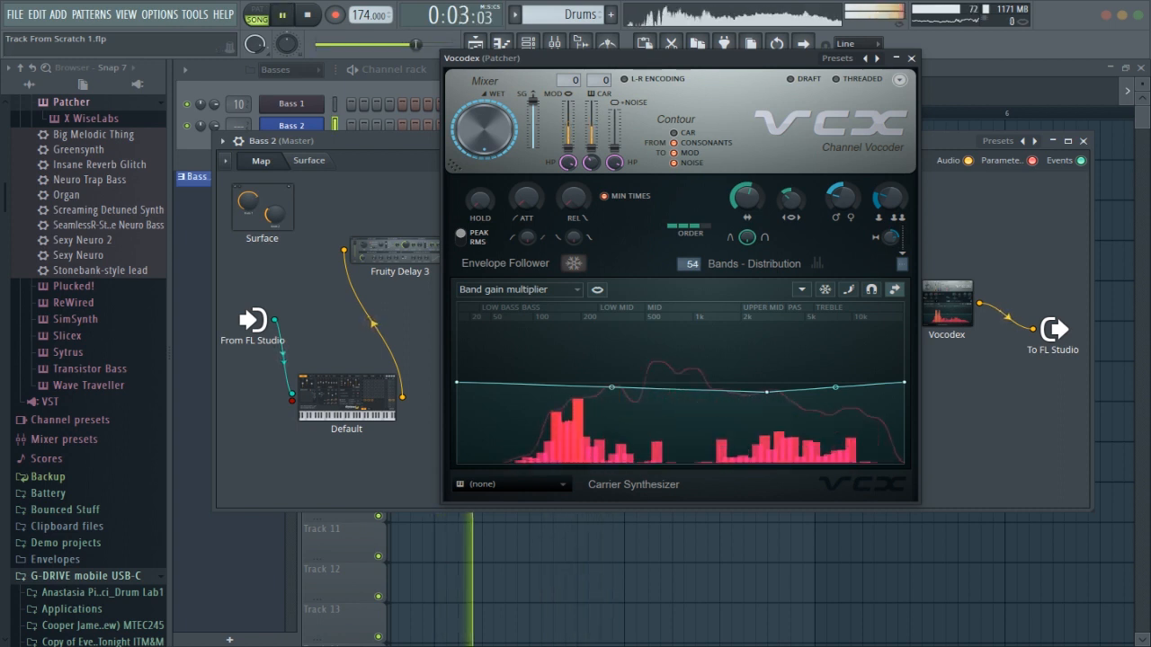
{"action": "key", "text": "space"}
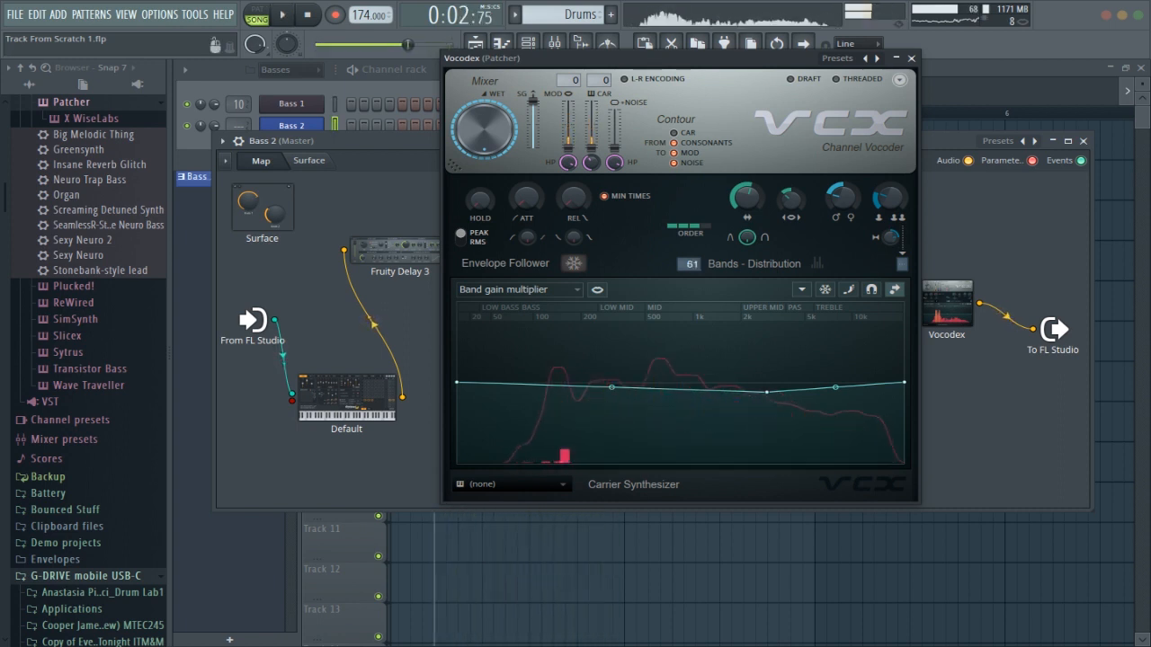
{"action": "key", "text": "space"}
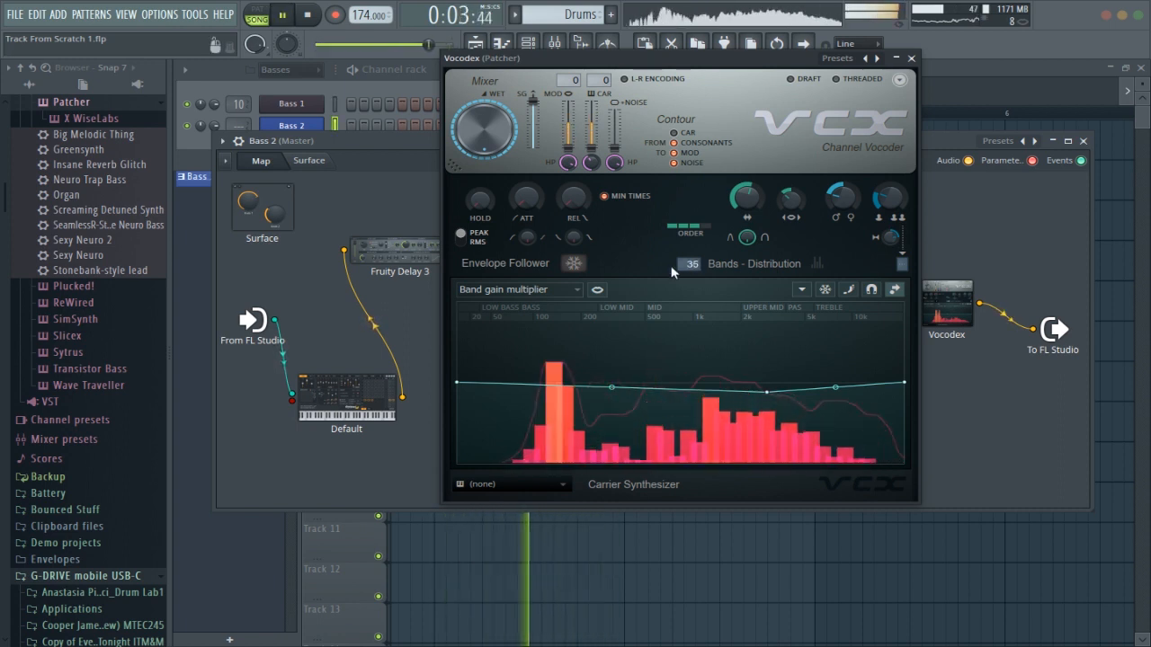
{"action": "left_click_drag", "start_coordinate": [675, 265], "coordinate": [674, 269]}
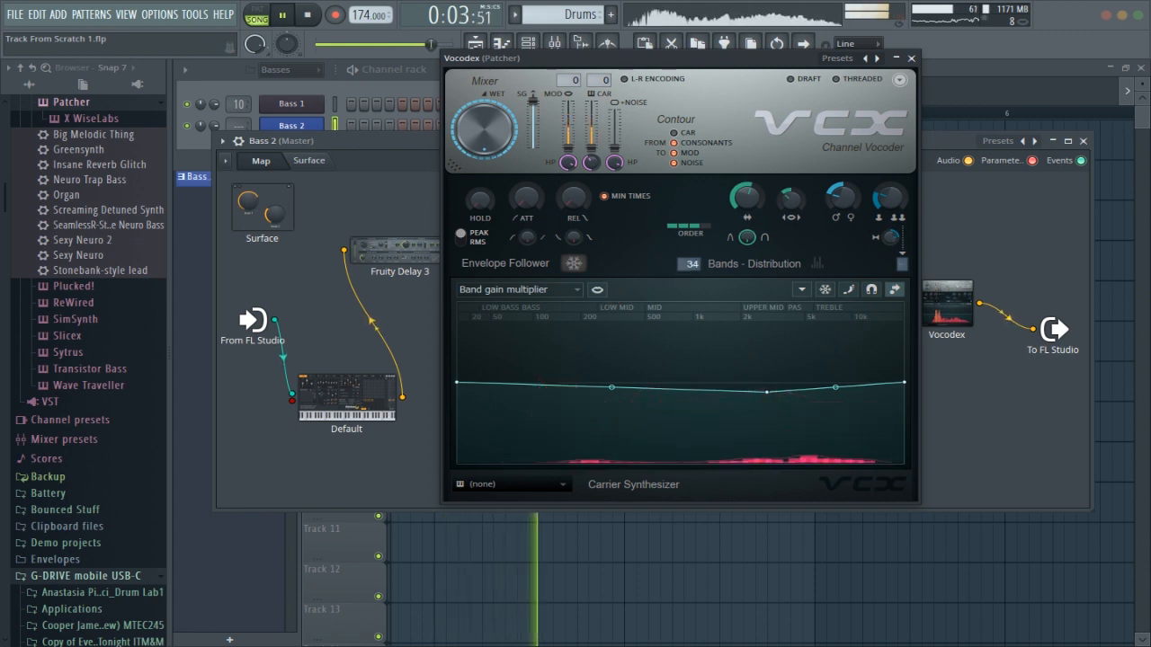
Shape Vocodex's Band width curve with dips in the low mids and upper mids and a peak at about 1566 Hz, auditioning the bass
{"action": "left_click", "coordinate": [540, 292]}
{"action": "key", "text": "space"}
{"action": "left_click", "coordinate": [483, 462]}
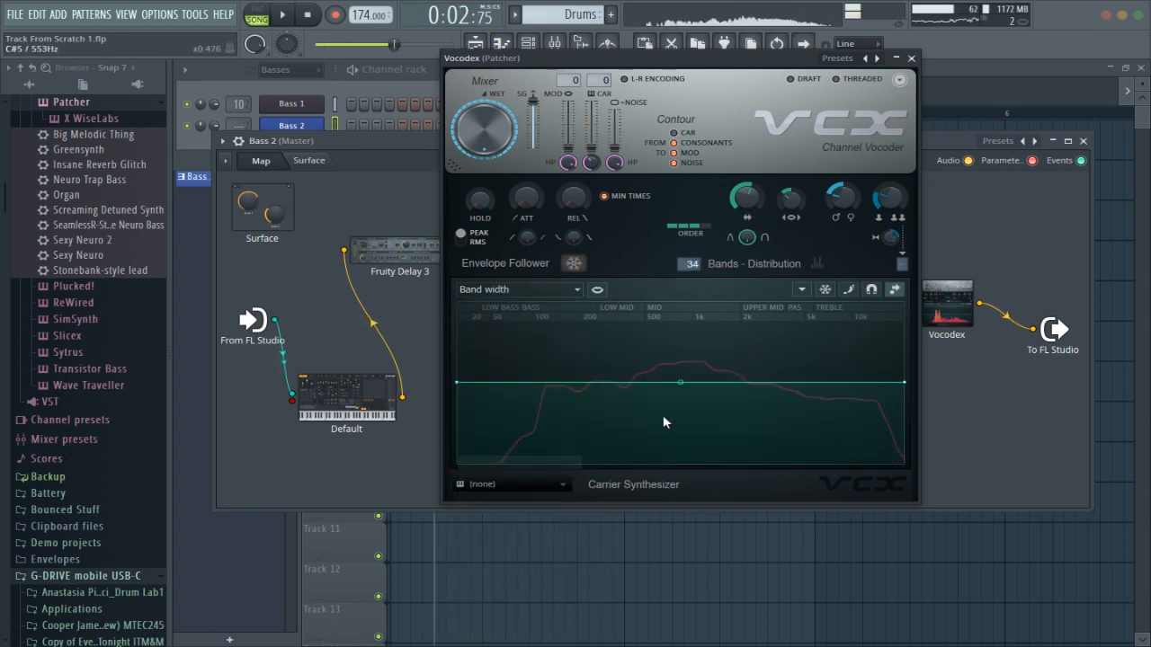
{"action": "left_click_drag", "start_coordinate": [663, 415], "coordinate": [629, 403]}
{"action": "left_click_drag", "start_coordinate": [805, 390], "coordinate": [816, 419]}
{"action": "left_click_drag", "start_coordinate": [720, 397], "coordinate": [724, 371]}
{"action": "key", "text": "space"}
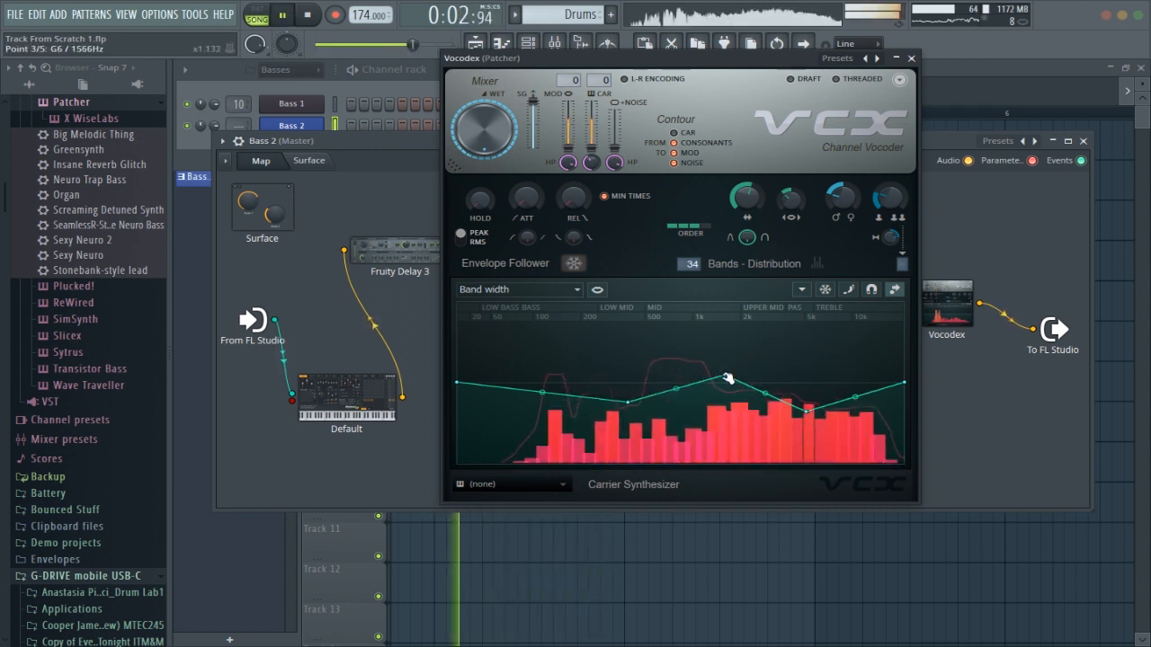
{"action": "right_click", "coordinate": [724, 370]}
{"action": "left_click", "coordinate": [641, 397]}
{"action": "key", "text": "space"}
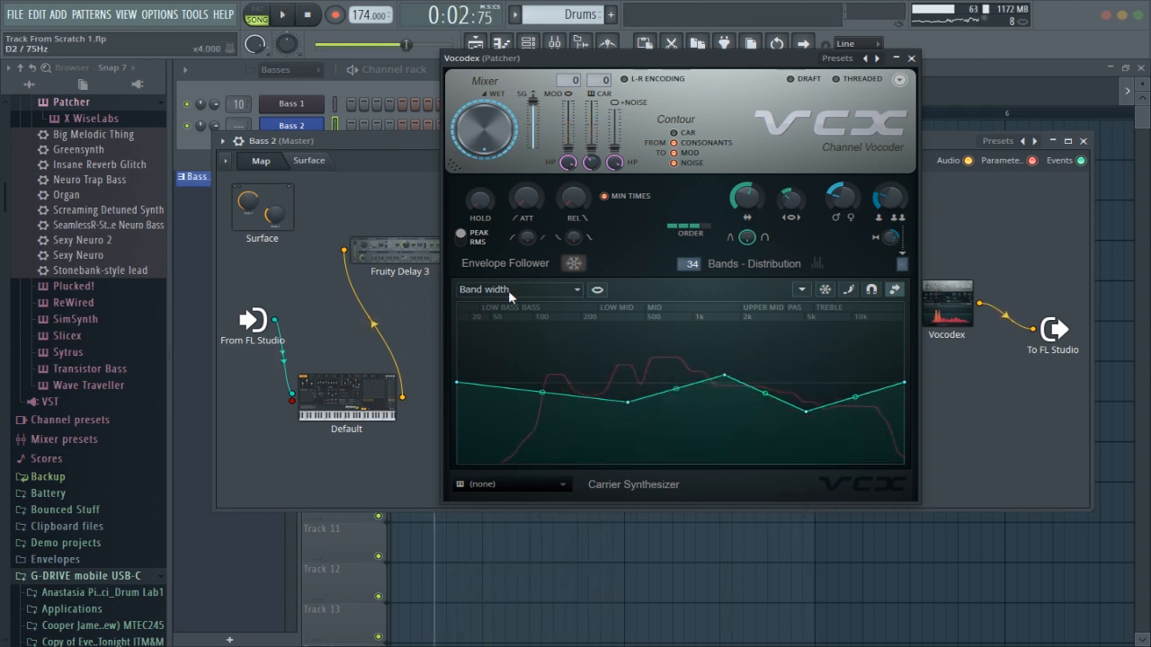
Shape the Modulator pitch shift curve with a dip of about -375 cents near 553 Hz and a raised point on either side
{"action": "left_click", "coordinate": [508, 289]}
{"action": "left_click", "coordinate": [530, 478]}
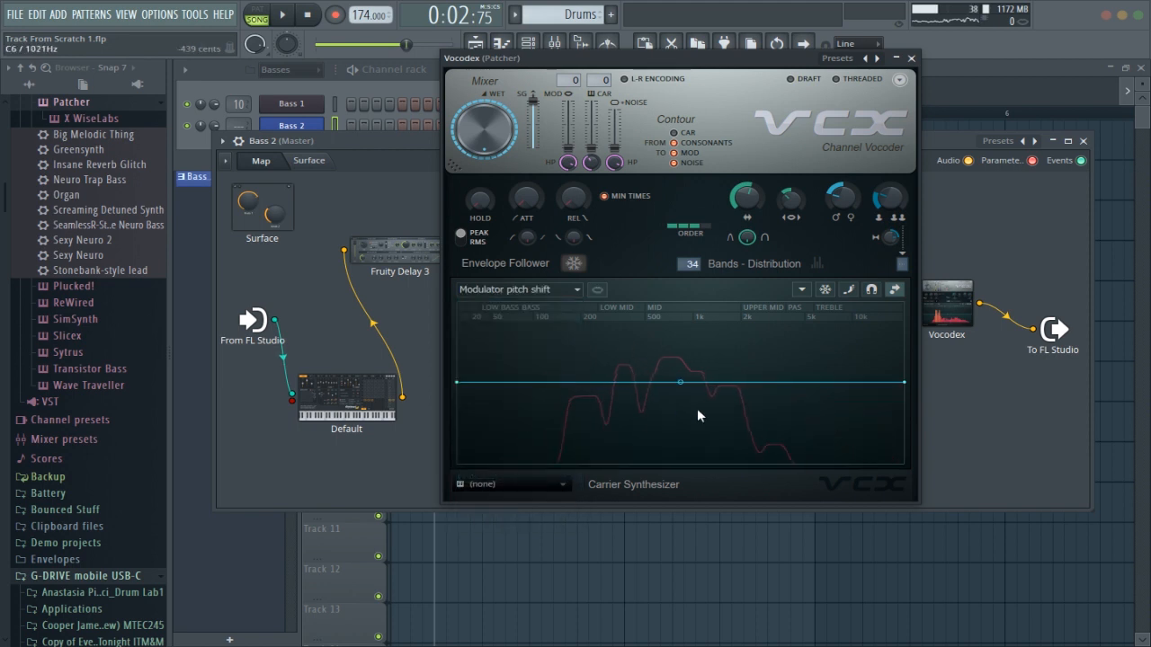
{"action": "left_click_drag", "start_coordinate": [680, 384], "coordinate": [657, 406]}
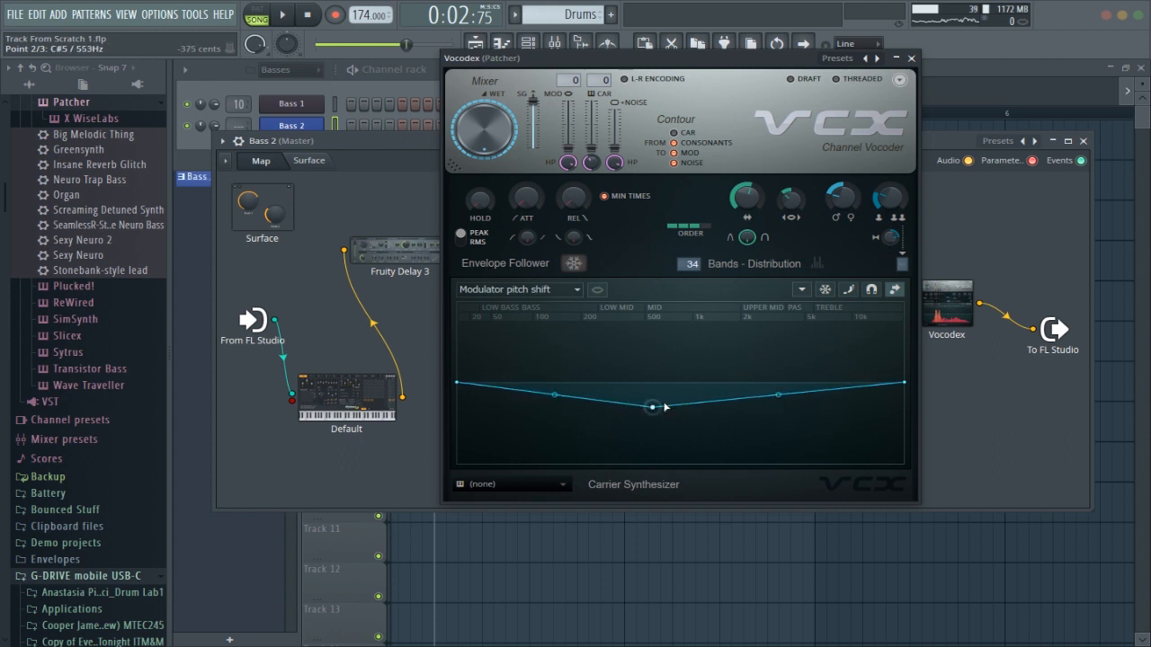
{"action": "left_click_drag", "start_coordinate": [778, 394], "coordinate": [823, 381]}
{"action": "key", "text": "space"}
{"action": "key", "text": "space"}
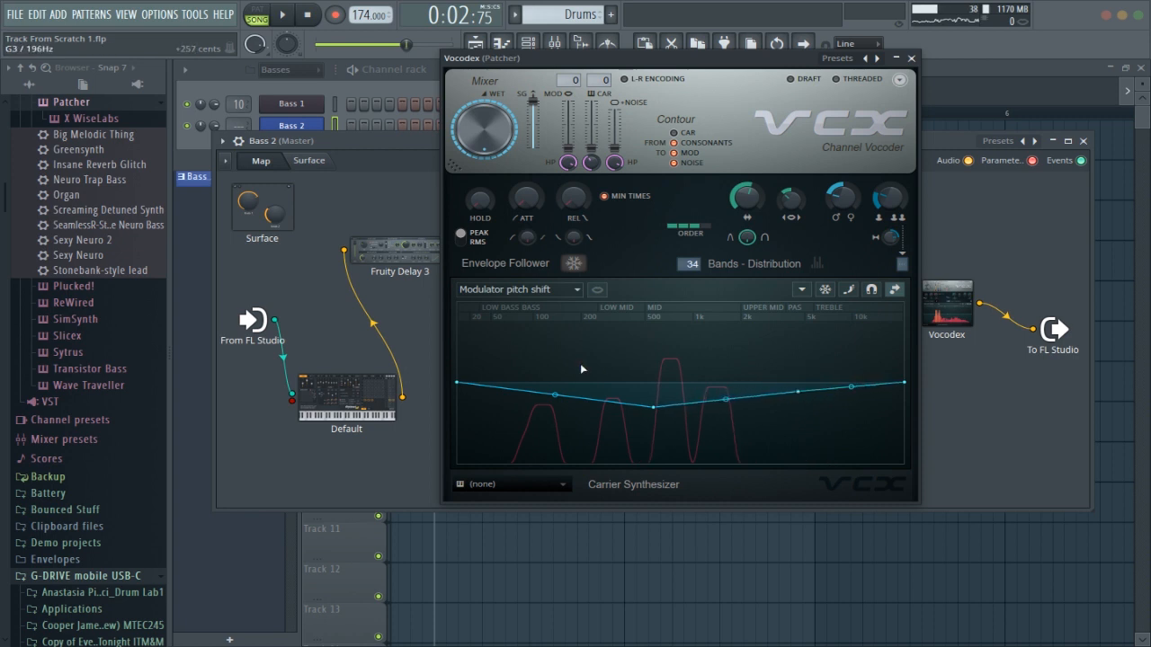
{"action": "left_click_drag", "start_coordinate": [798, 390], "coordinate": [806, 357]}
Close Vocodex and move its node higher on the Patcher map
{"action": "left_click_drag", "start_coordinate": [685, 66], "coordinate": [653, 90]}
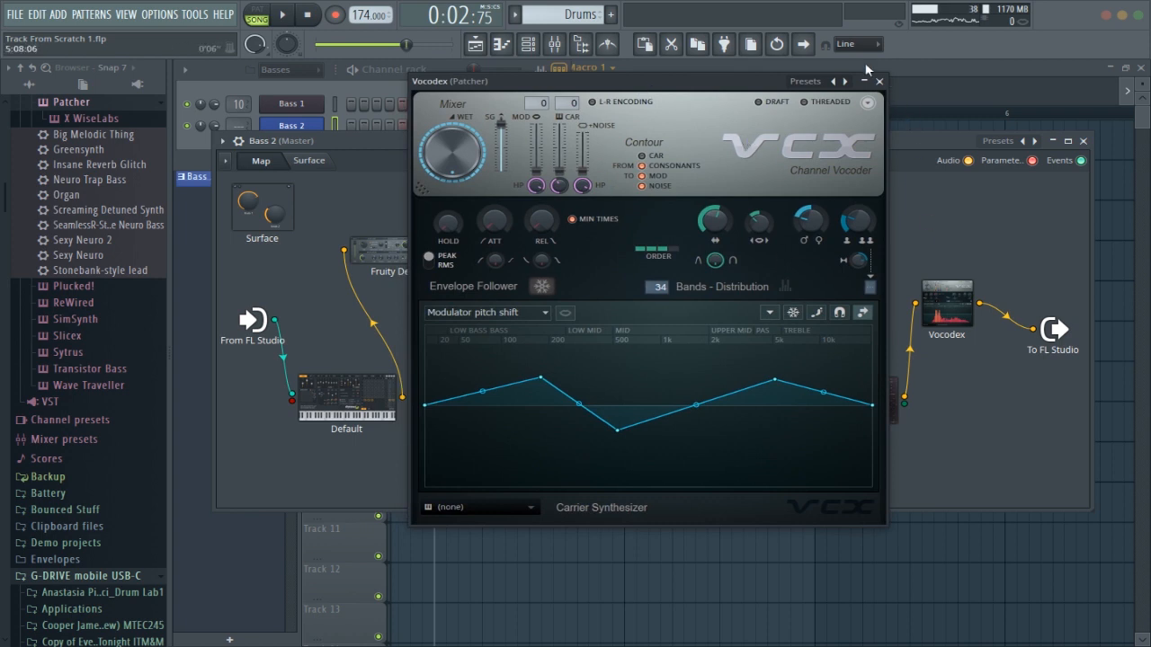
{"action": "left_click", "coordinate": [879, 81]}
{"action": "left_click_drag", "start_coordinate": [960, 297], "coordinate": [963, 253]}
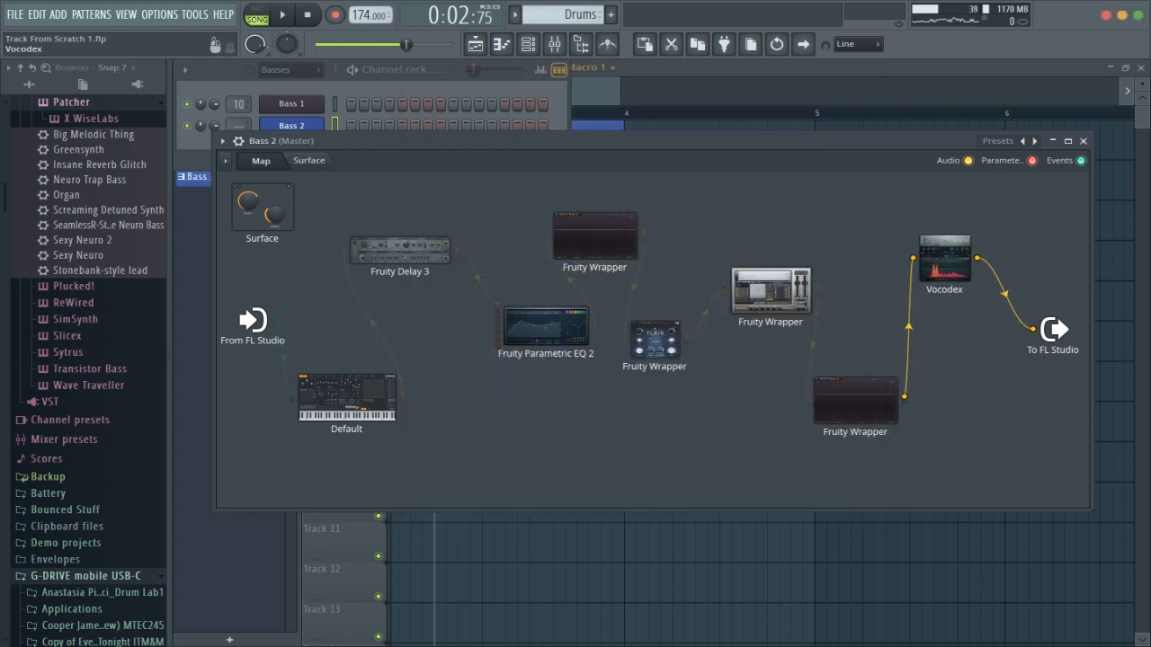
Reopen Vocodex, display its Band gain multiplier curve and move its window clear of the final nodes in the Bass 2 map
{"action": "left_click", "coordinate": [972, 278]}
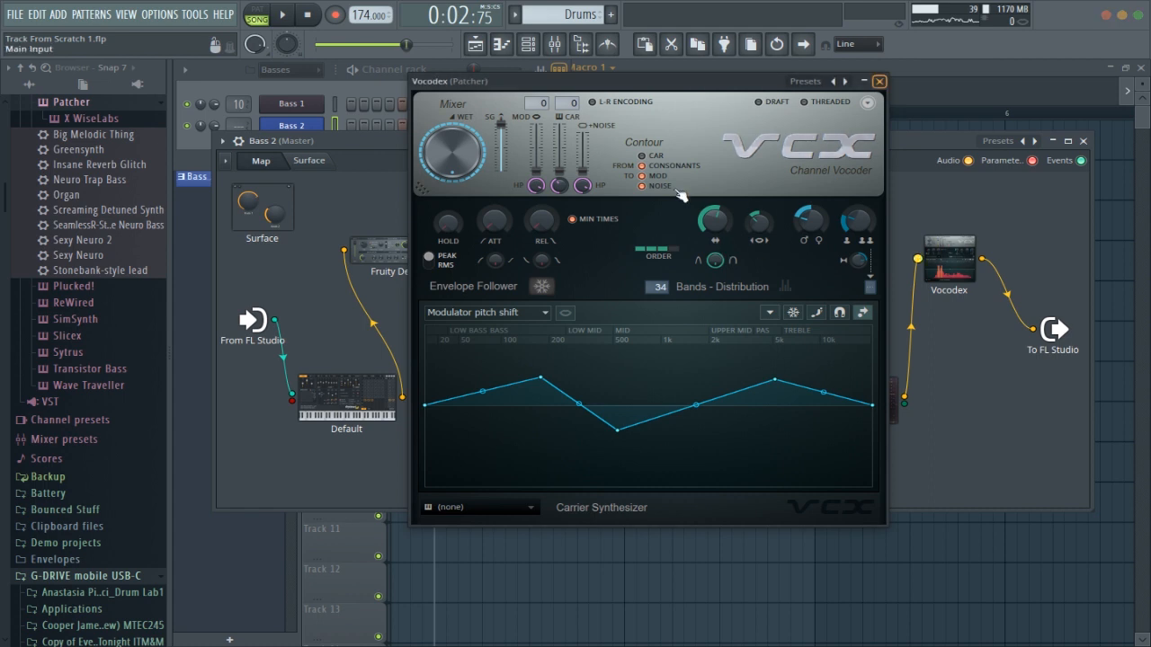
{"action": "left_click", "coordinate": [512, 312]}
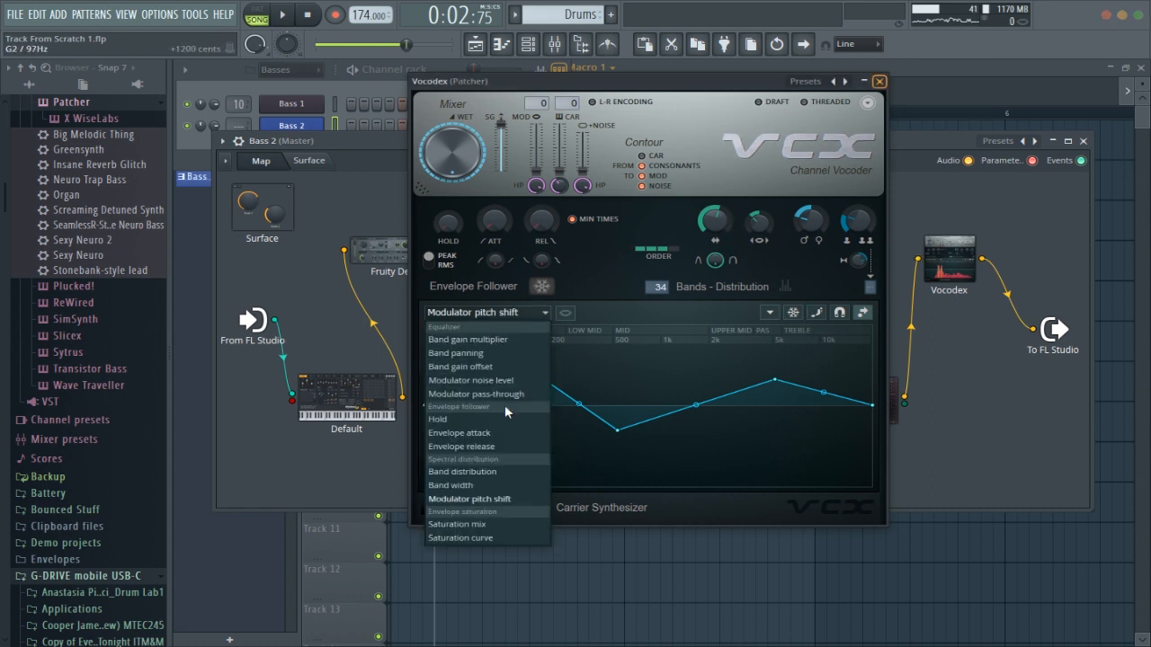
{"action": "left_click", "coordinate": [509, 339]}
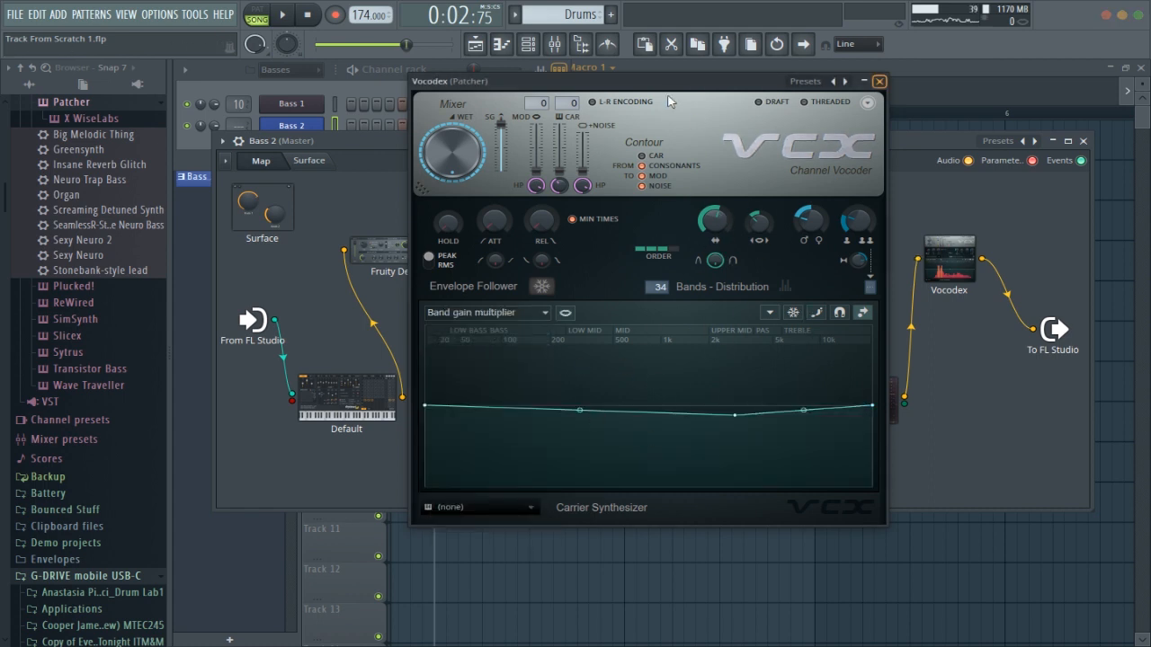
{"action": "left_click_drag", "start_coordinate": [661, 90], "coordinate": [499, 50]}
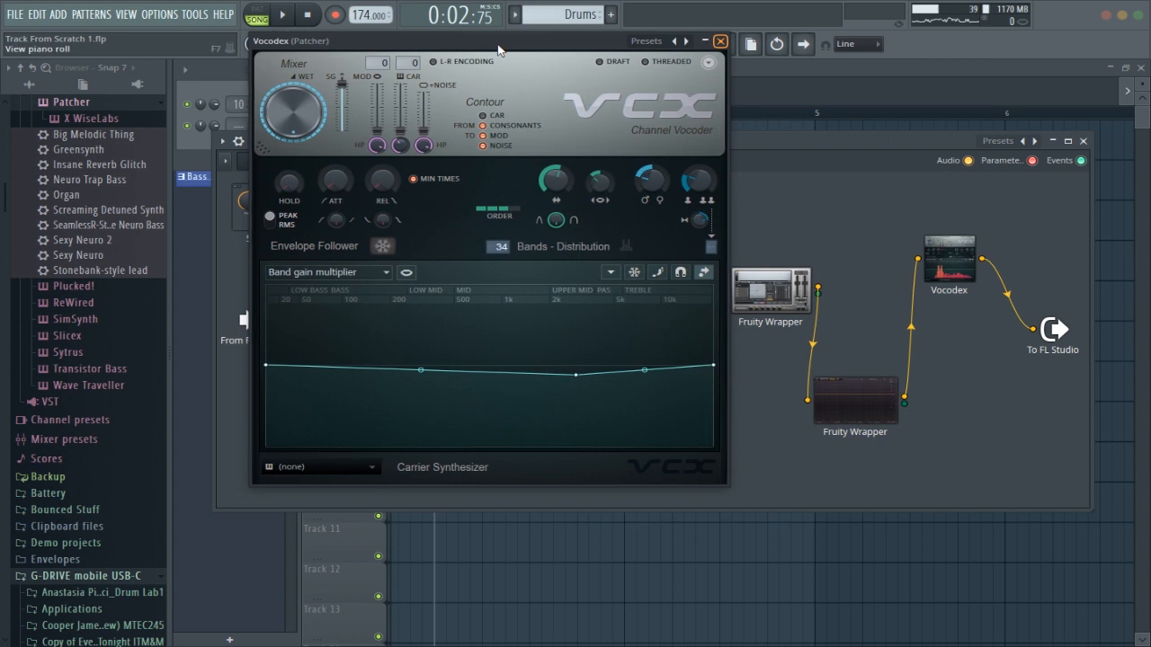
{"action": "left_click", "coordinate": [720, 42]}
{"action": "left_click", "coordinate": [961, 279]}
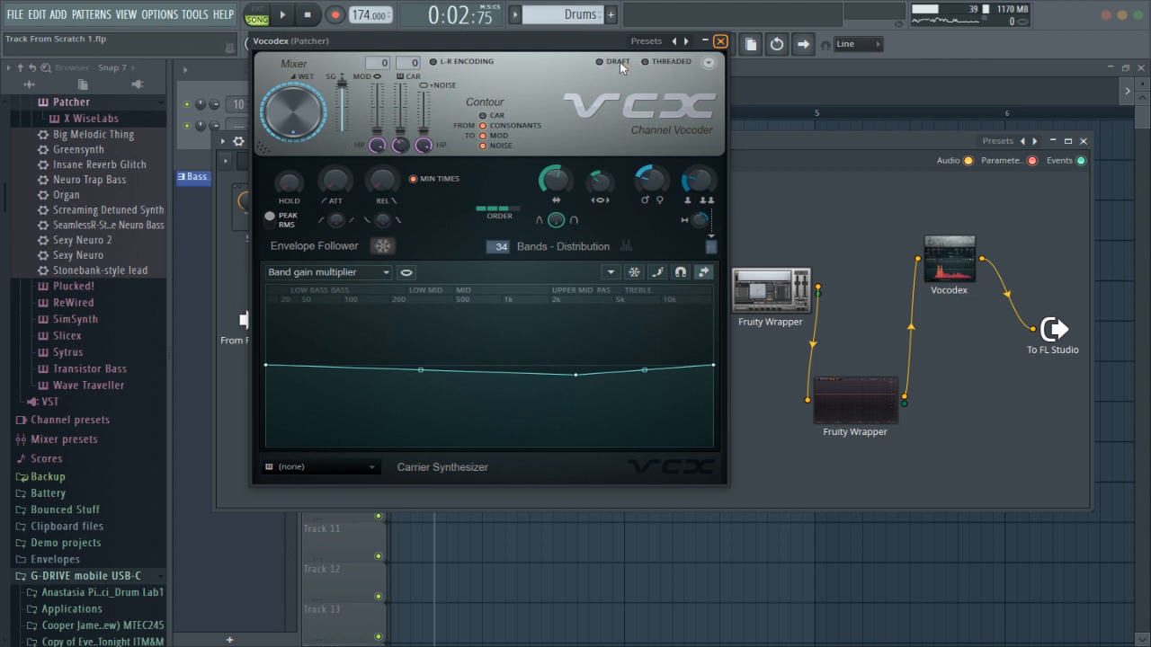
Try Vocodex's Threaded processing while repeatedly auditioning the bass
{"action": "key", "text": "space"}
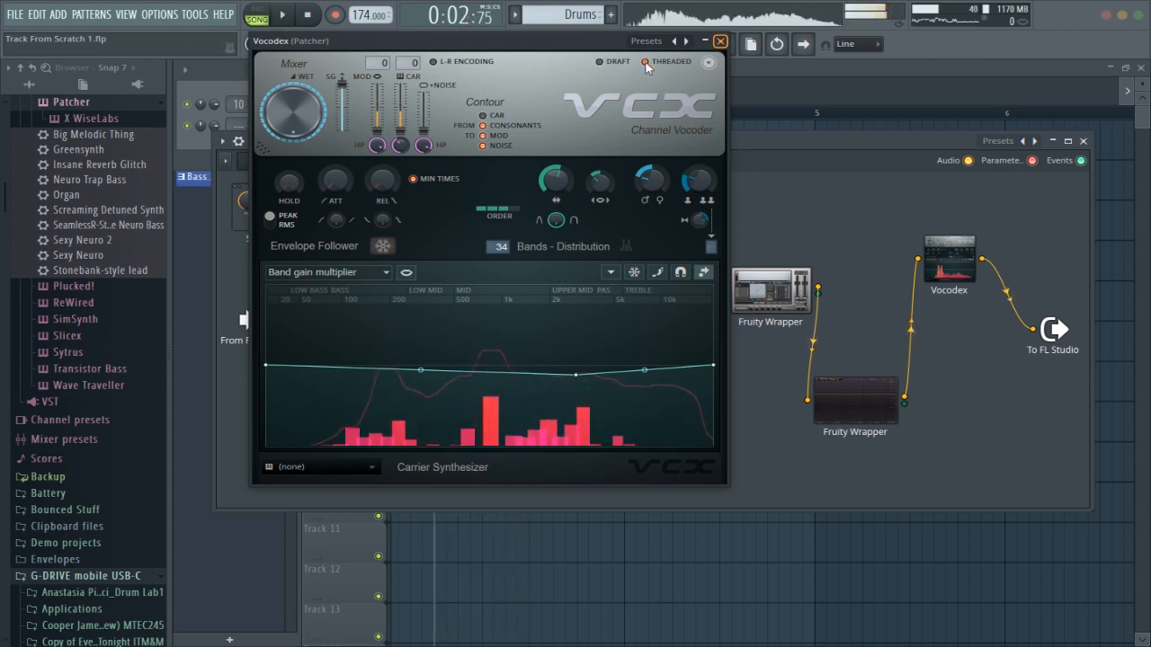
{"action": "key", "text": "space"}
{"action": "key", "text": "space"}
{"action": "key", "text": "space"}
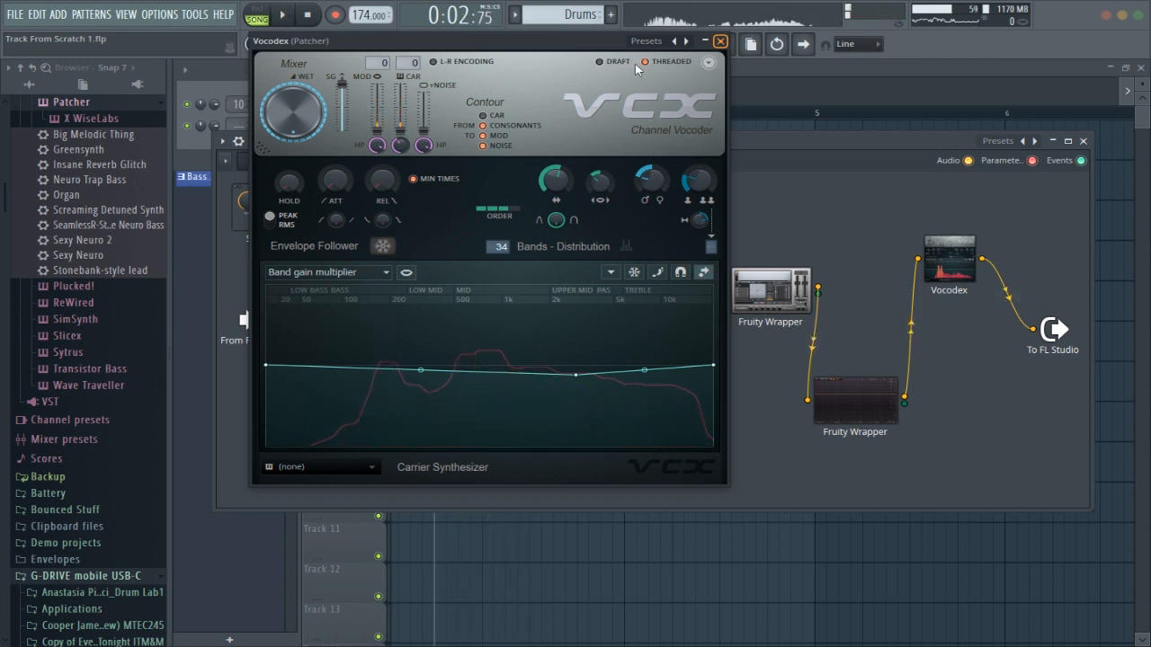
{"action": "key", "text": "space"}
{"action": "key", "text": "space"}
Enable Vocodex's Draft mode with Threaded processing off and audition the bass
{"action": "left_click", "coordinate": [601, 61]}
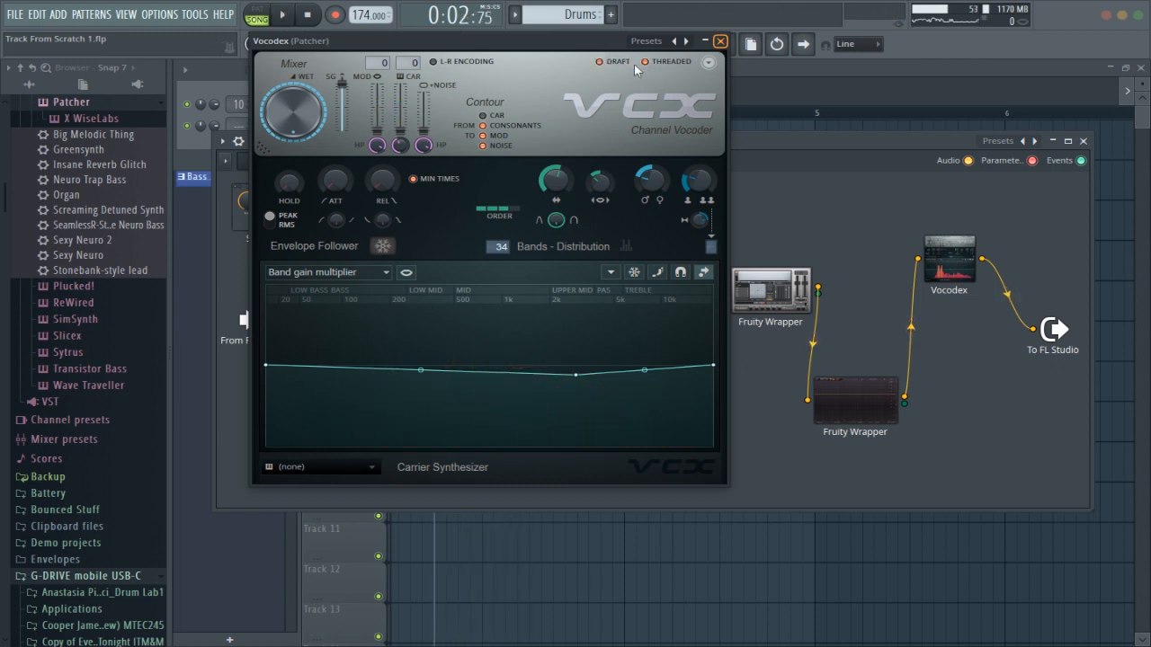
{"action": "key", "text": "space"}
{"action": "key", "text": "space"}
{"action": "key", "text": "space"}
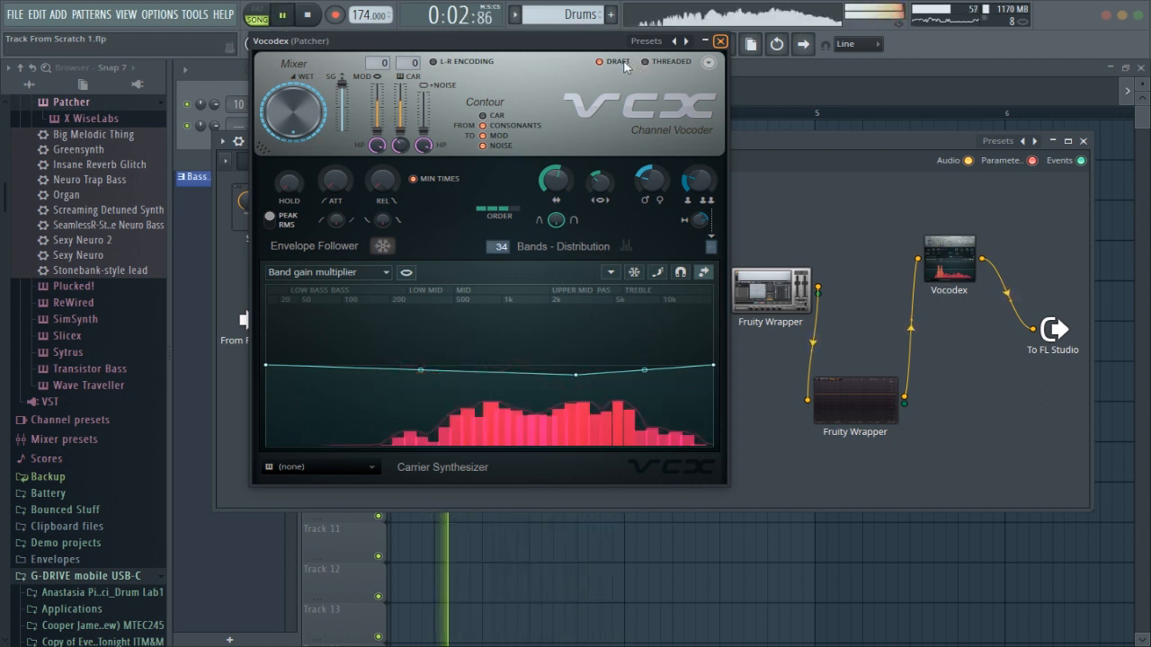
{"action": "key", "text": "space"}
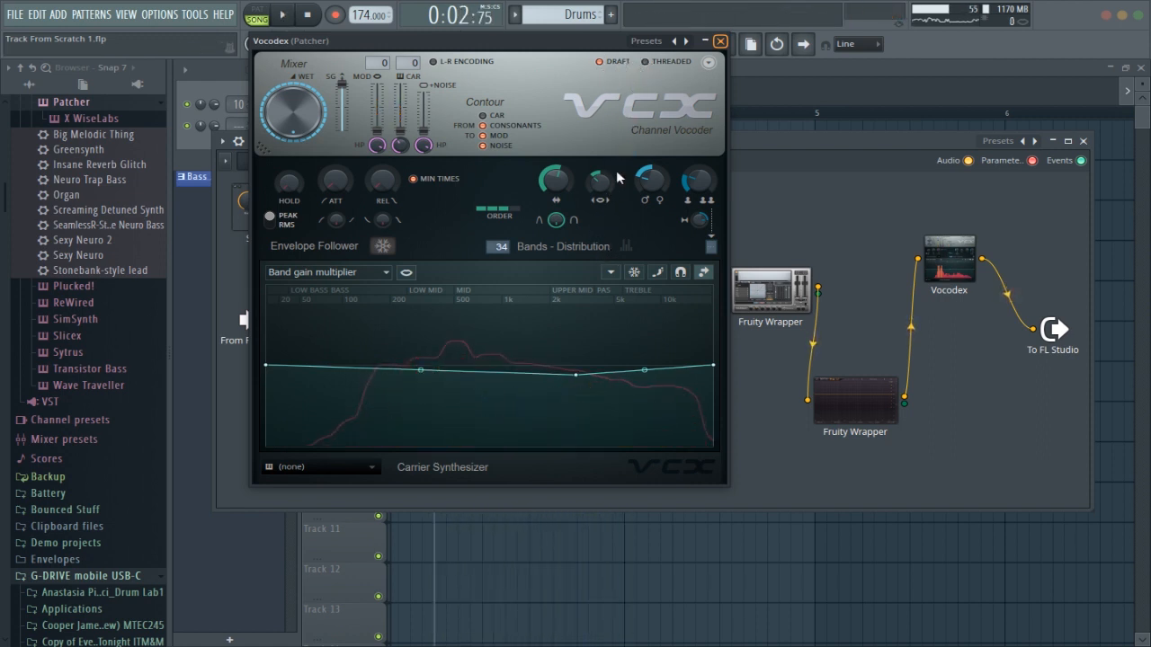
{"action": "key", "text": "space"}
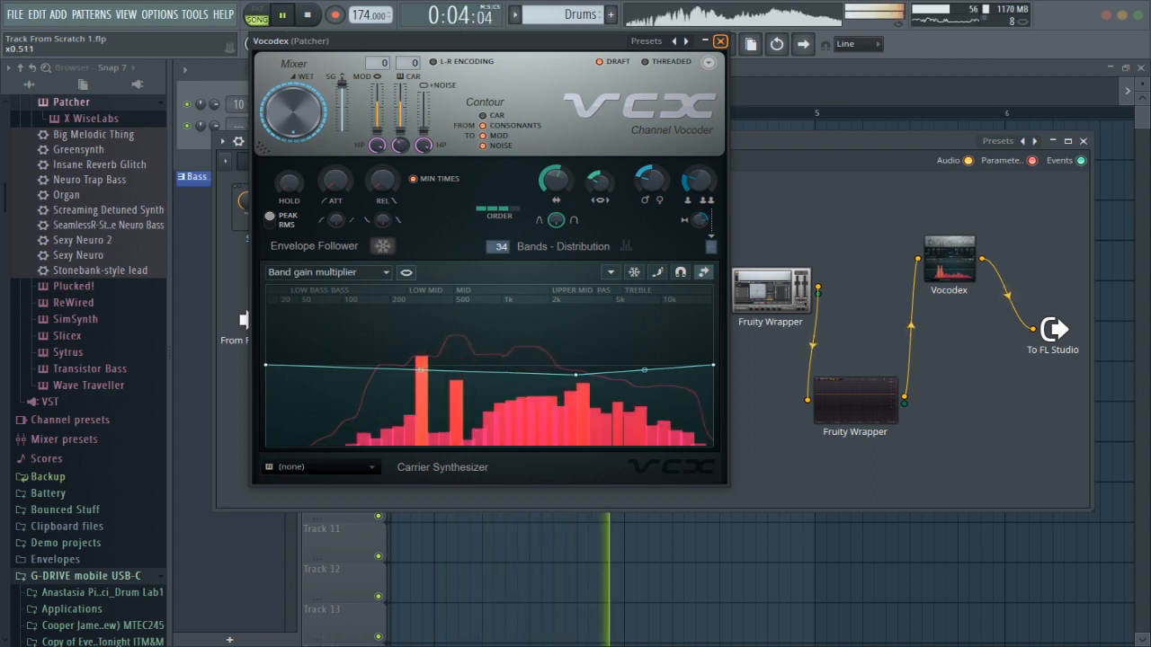
{"action": "key", "text": "space"}
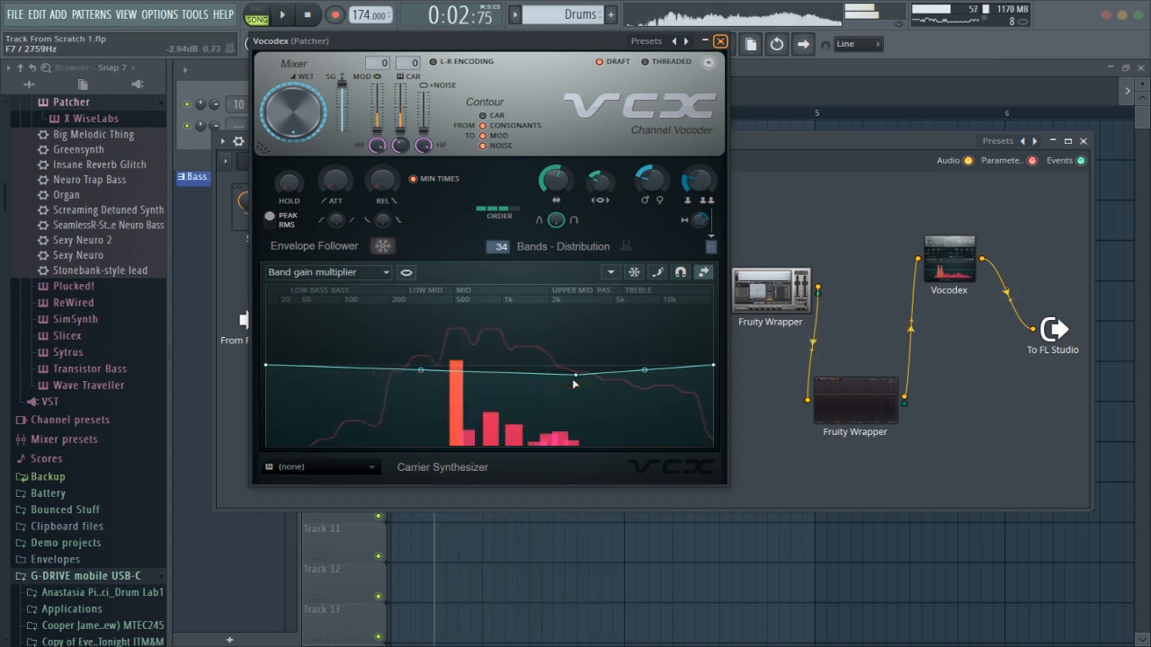
Set the Band gain multiplier's upper point to about -1.18 dB at 2115 Hz, add a slight dip near 500 Hz, and close Vocodex
{"action": "key", "text": "space"}
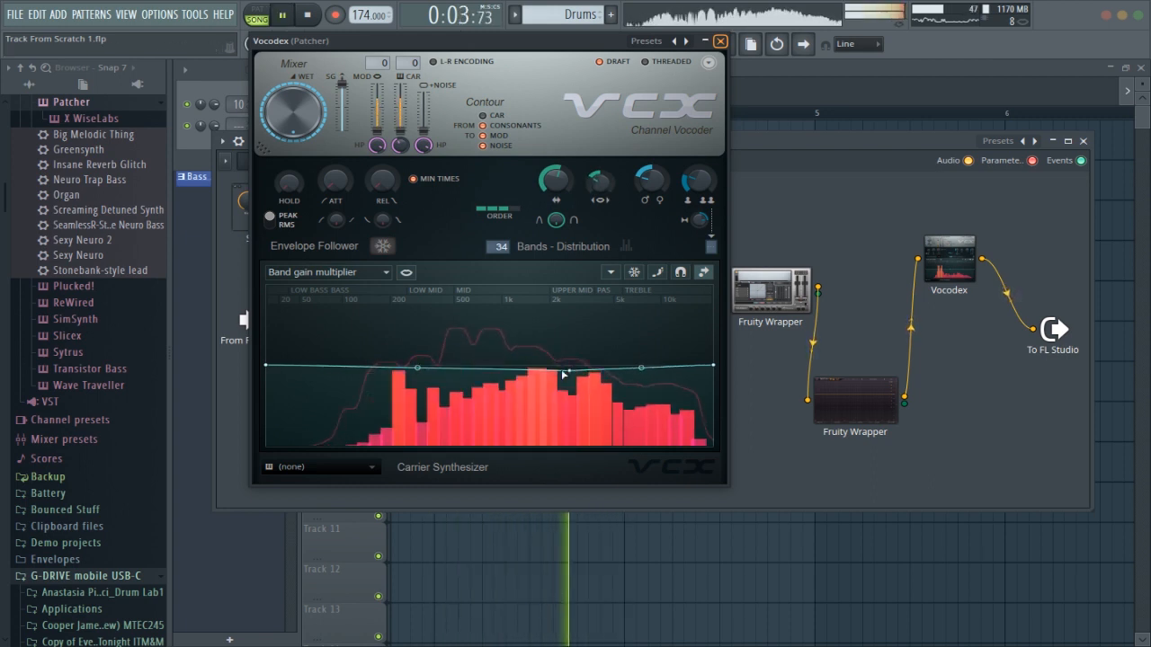
{"action": "left_click_drag", "start_coordinate": [454, 369], "coordinate": [456, 376]}
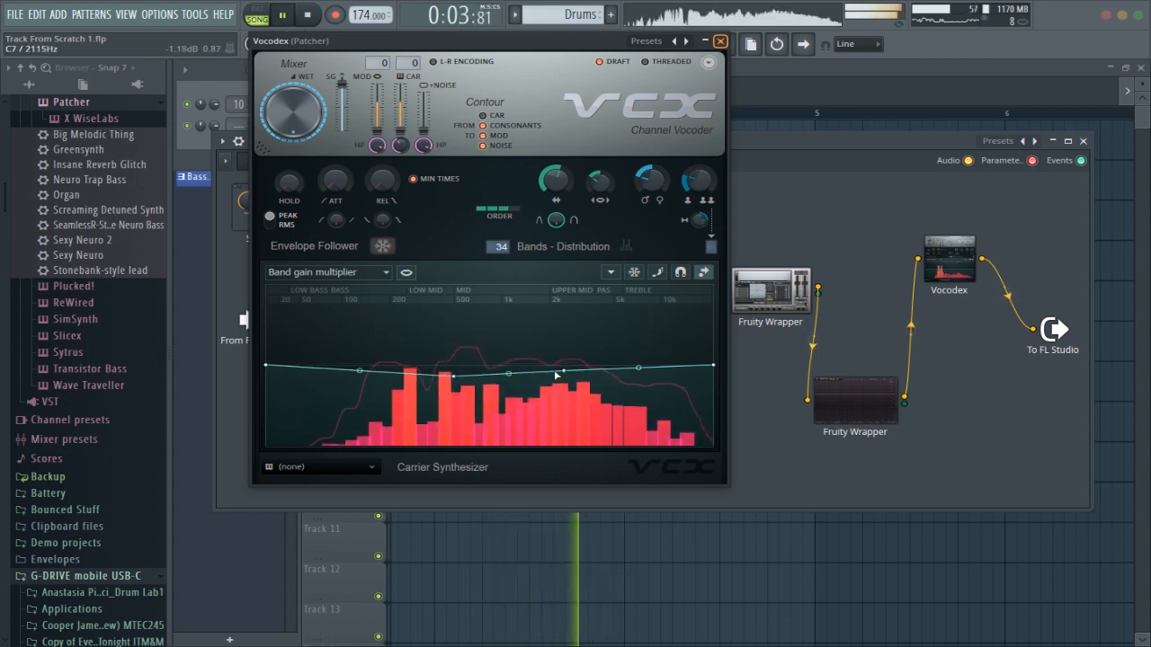
{"action": "key", "text": "space"}
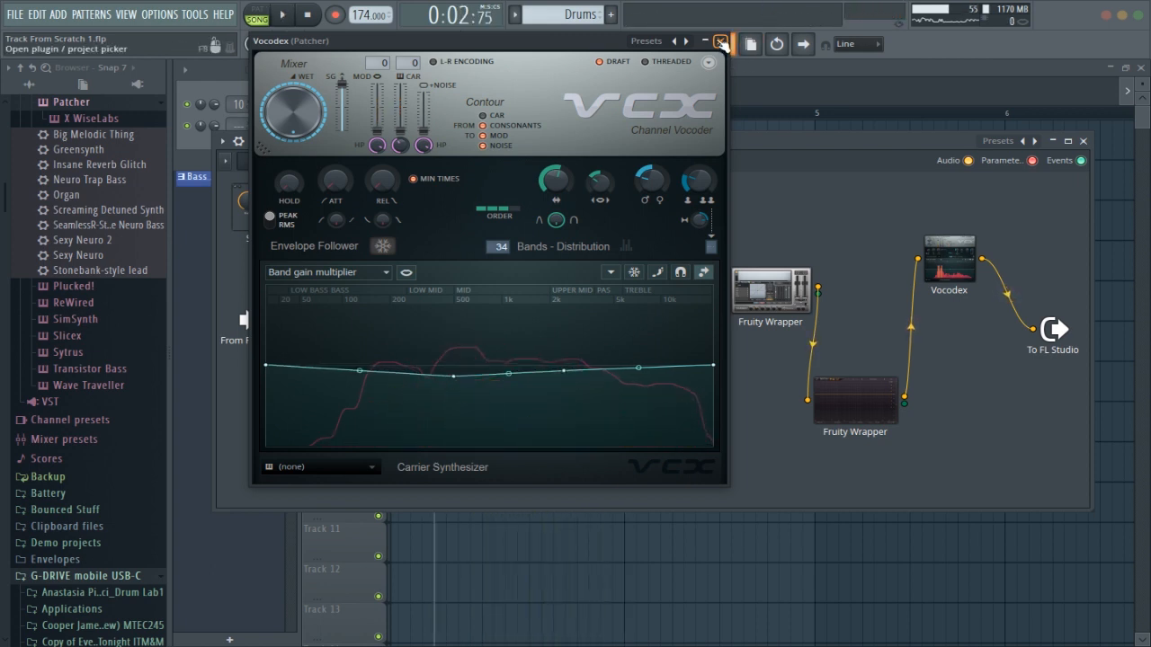
{"action": "left_click", "coordinate": [720, 42]}
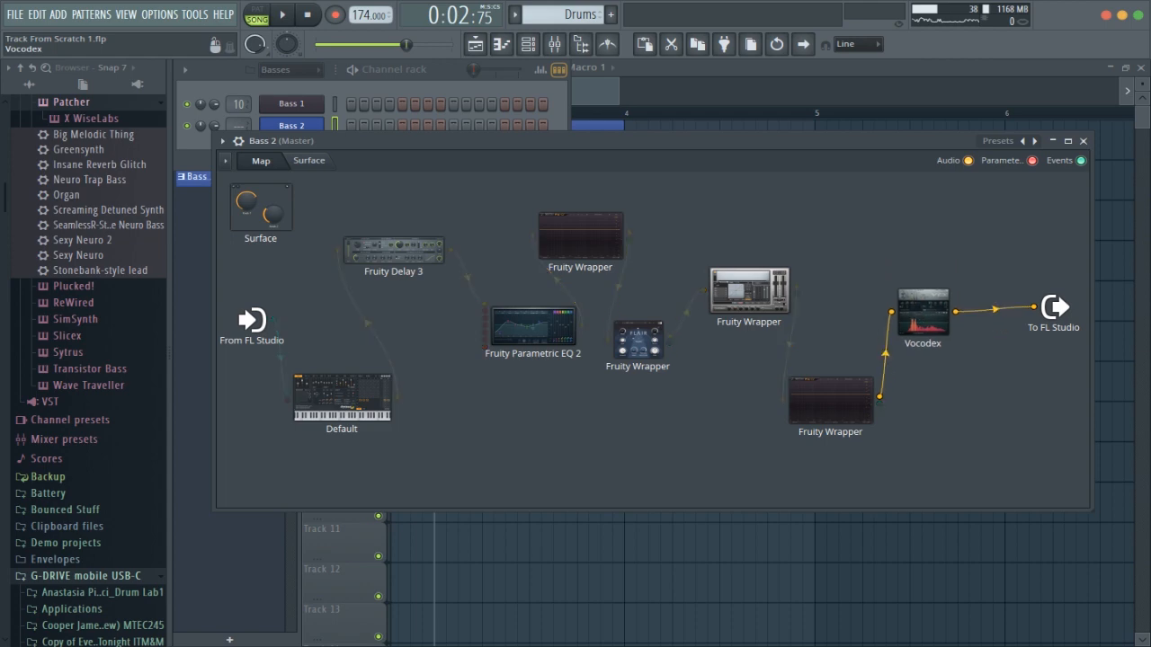
Audition the bass and insert Fruity WaveShaper between Vocodex and the FL Studio output on the Patcher map
{"action": "key", "text": "space"}
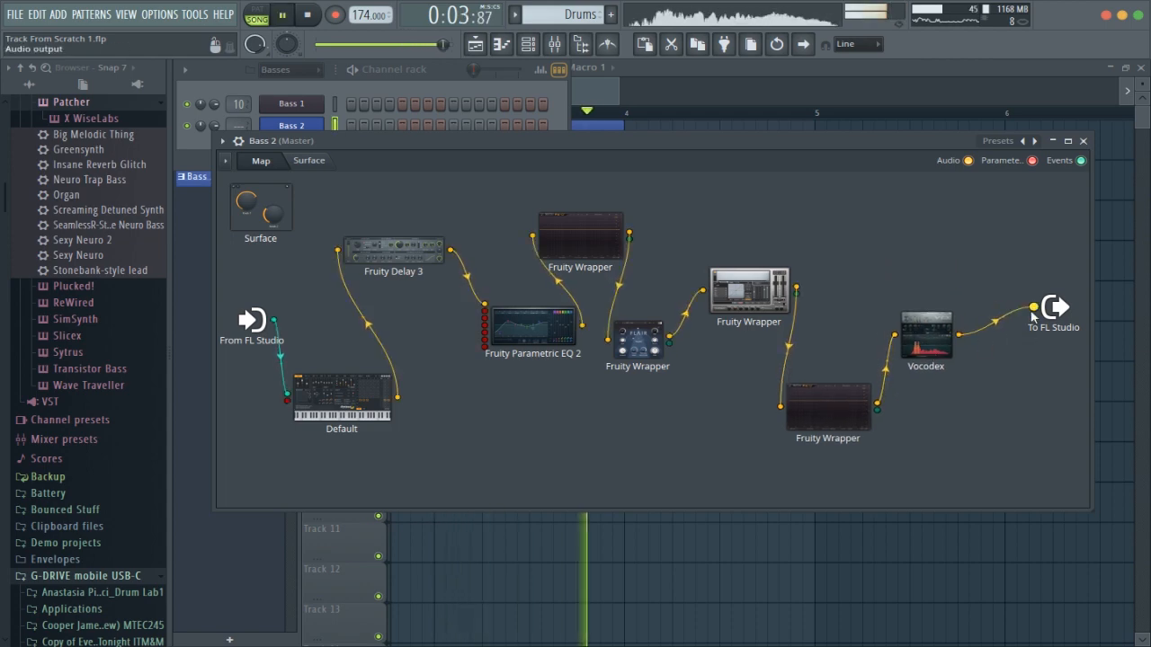
{"action": "key", "text": "space"}
{"action": "right_click", "coordinate": [1033, 314]}
{"action": "right_click", "coordinate": [1009, 300]}
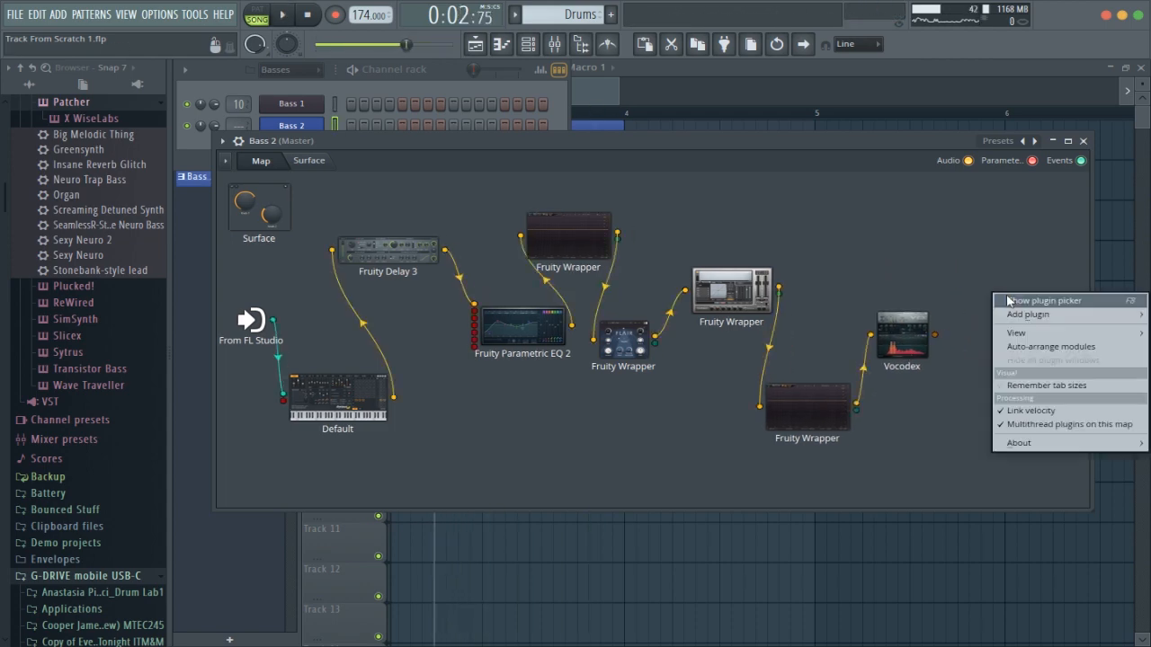
{"action": "left_click", "coordinate": [1009, 301]}
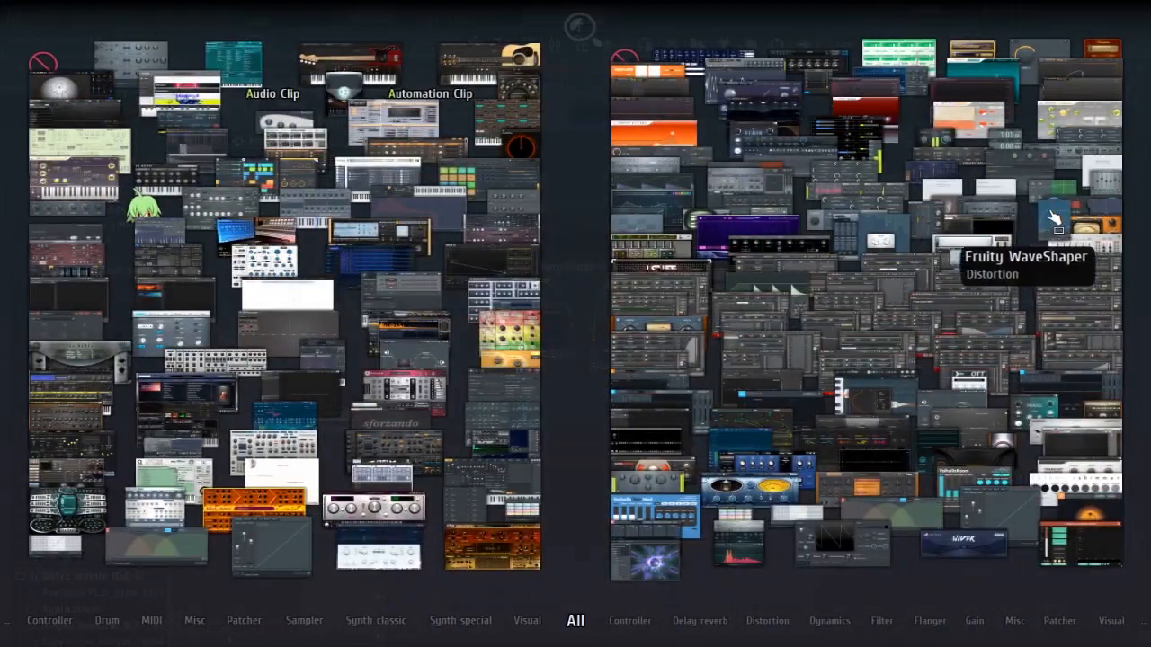
{"action": "left_click_drag", "start_coordinate": [1056, 218], "coordinate": [999, 278]}
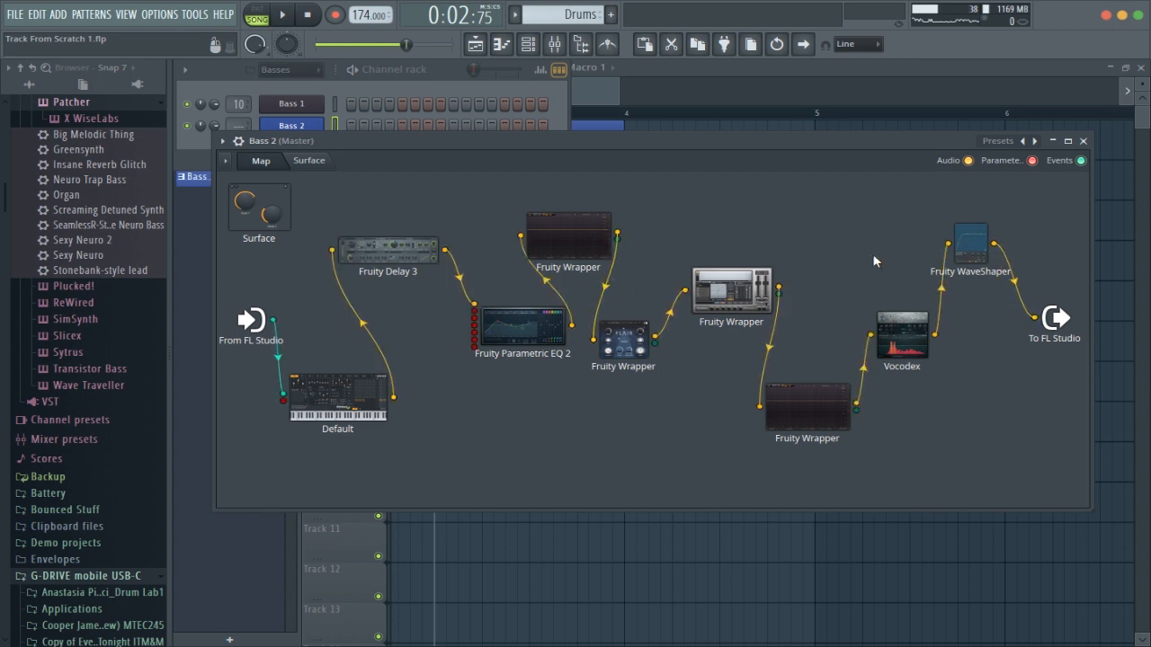
Bend Fruity WaveShaper's curve upward to a point 1 to 2 tension of about 6%, close it and audition the bass
{"action": "left_click", "coordinate": [976, 256]}
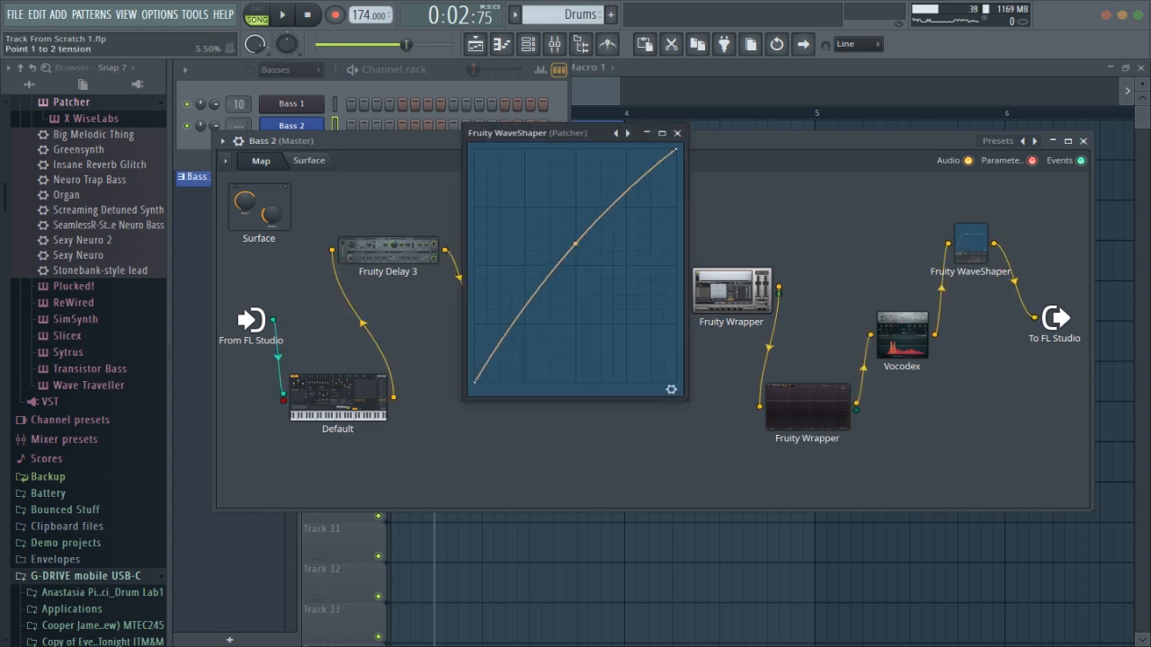
{"action": "mouse_move", "coordinate": [576, 244]}
{"action": "left_mouse_down"}
{"action": "mouse_move", "coordinate": [576, 221]}
{"action": "mouse_move", "coordinate": [578, 255]}
{"action": "left_mouse_up"}
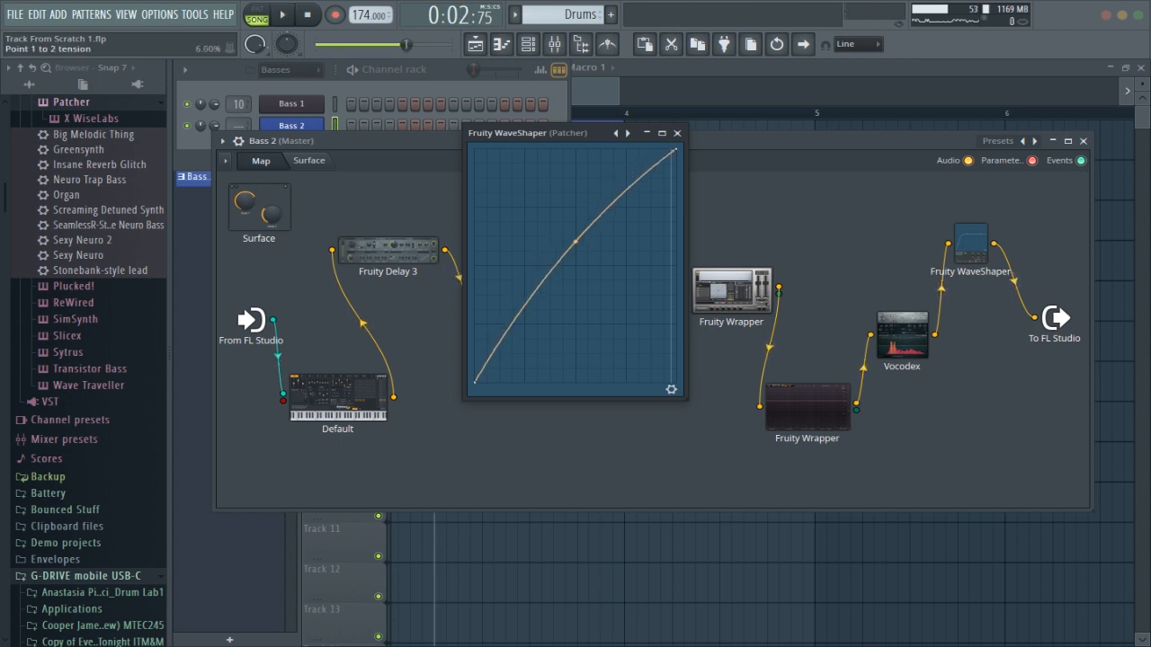
{"action": "left_click", "coordinate": [677, 133]}
{"action": "key", "text": "space"}
Insert a FabFilter Pro-Q 2 between Fruity WaveShaper and the FL Studio output on the Patcher map
{"action": "right_click", "coordinate": [957, 242]}
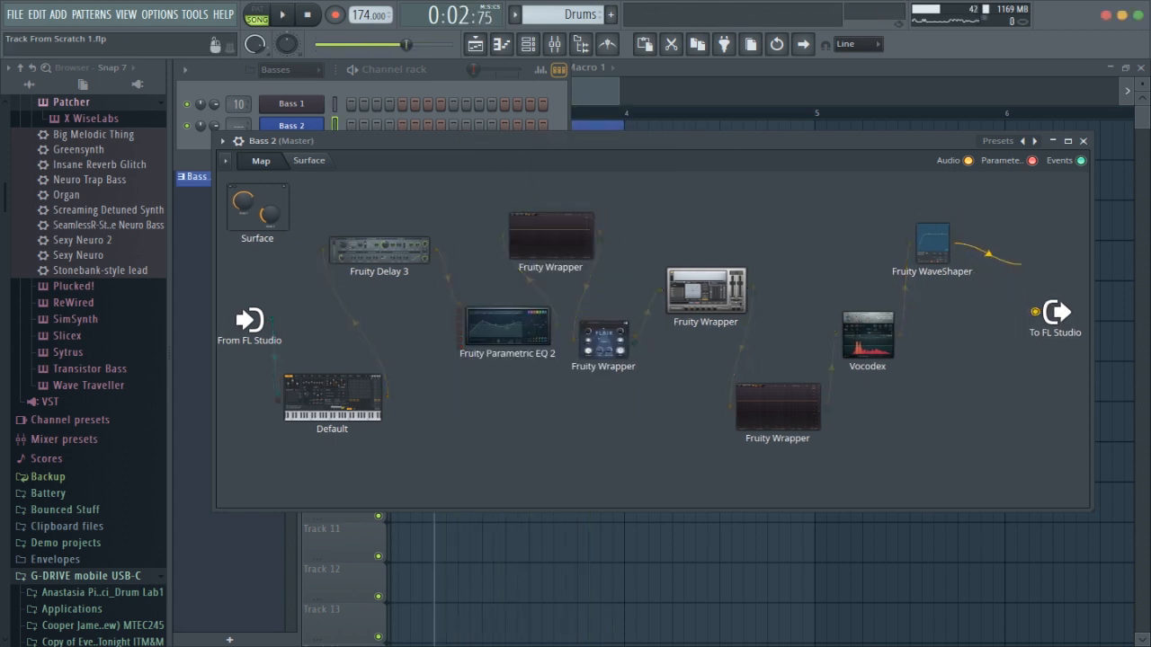
{"action": "right_click", "coordinate": [993, 239]}
{"action": "left_click", "coordinate": [1044, 248]}
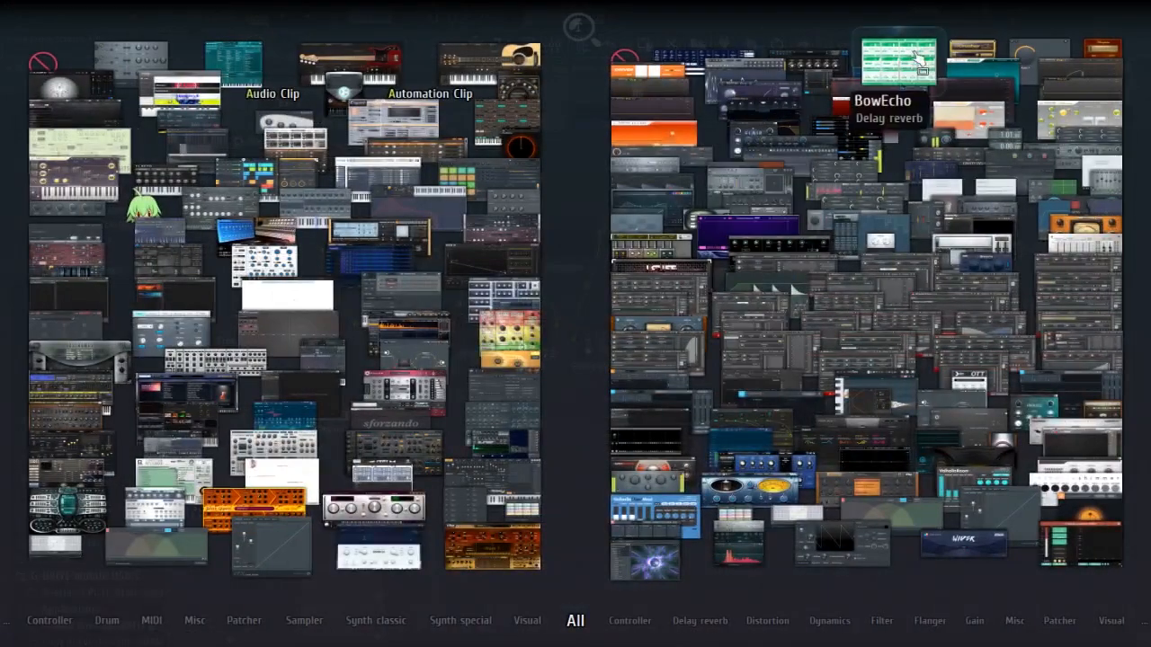
{"action": "left_click", "coordinate": [674, 113]}
{"action": "left_click_drag", "start_coordinate": [596, 324], "coordinate": [990, 351]}
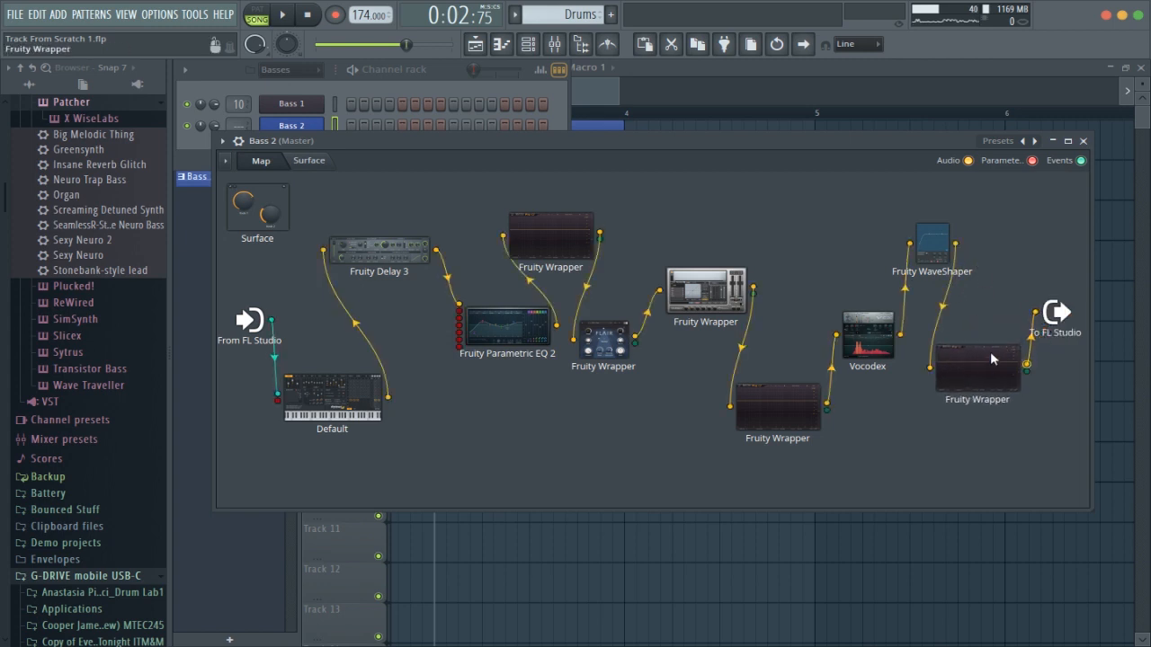
Open the new Pro-Q 2 and add a bell cut of about -2.94 dB at 3940 Hz while auditioning the bass
{"action": "double_click", "coordinate": [990, 360]}
{"action": "key", "text": "space"}
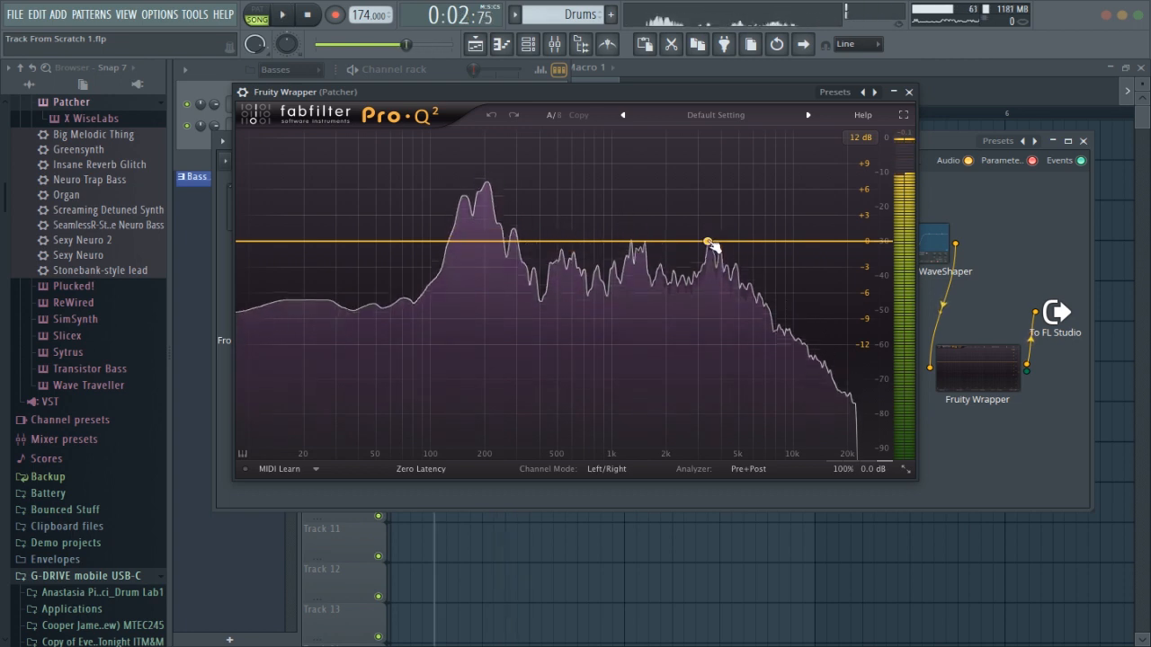
{"action": "left_click_drag", "start_coordinate": [710, 244], "coordinate": [719, 267]}
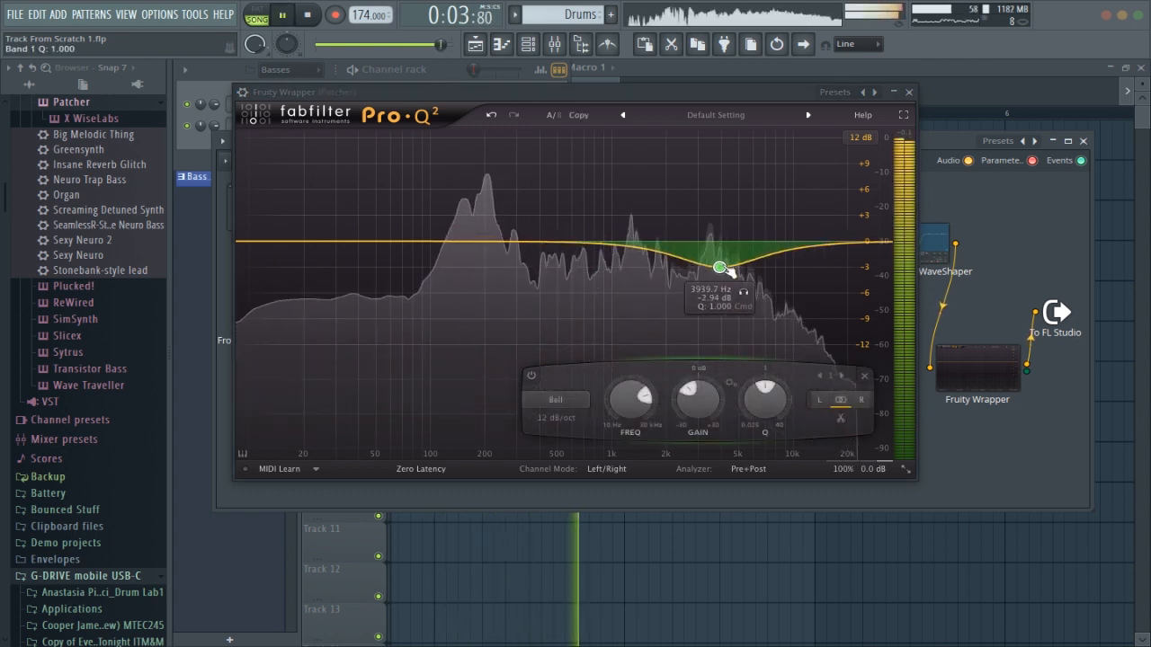
{"action": "key", "text": "space"}
Add a second Pro-Q 2 band as a low cut at about 156 Hz with a 30 dB/oct slope
{"action": "left_click_drag", "start_coordinate": [496, 244], "coordinate": [438, 255]}
{"action": "right_click", "coordinate": [438, 255]}
{"action": "mouse_move", "coordinate": [473, 283]}
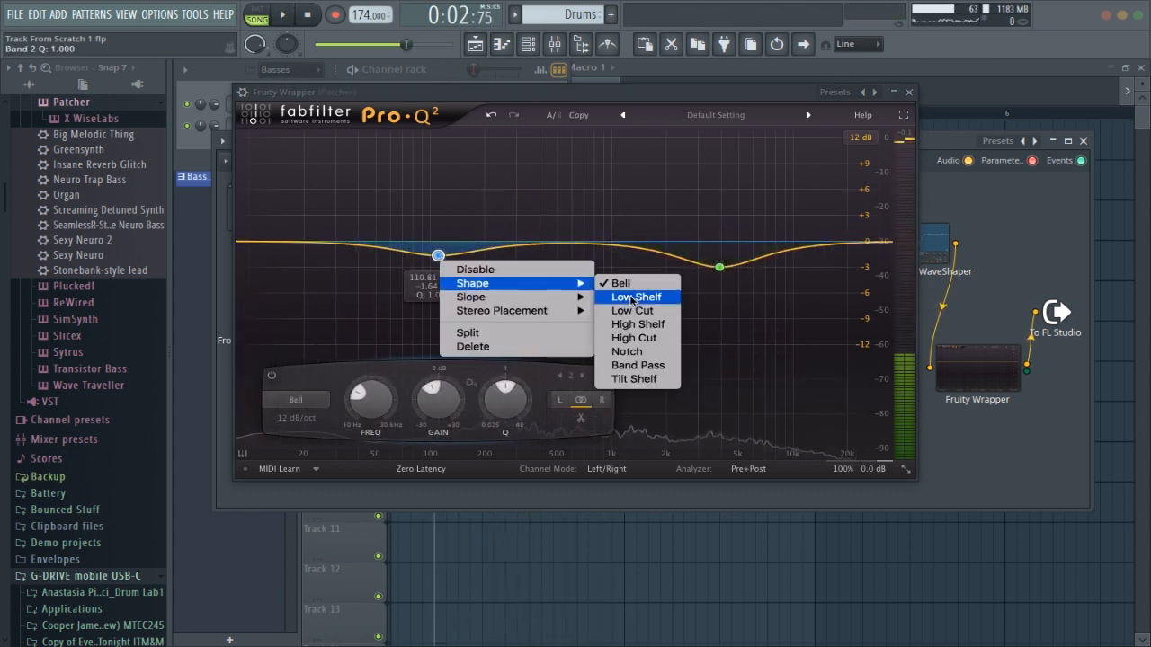
{"action": "left_click", "coordinate": [632, 310]}
{"action": "left_click_drag", "start_coordinate": [438, 241], "coordinate": [465, 241]}
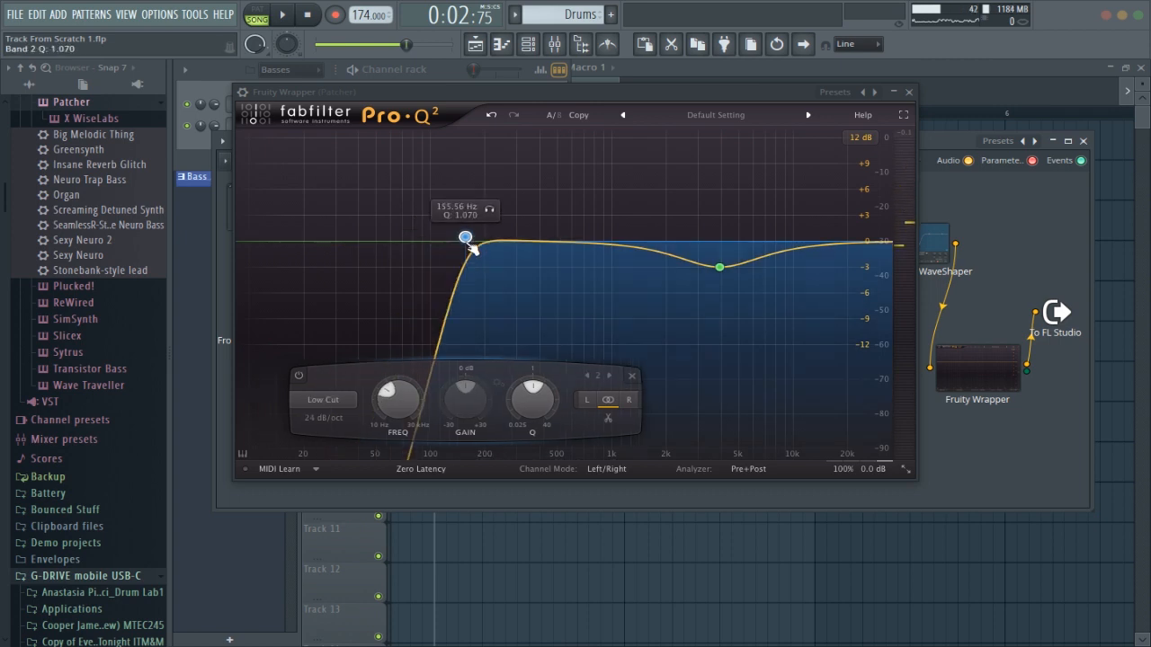
{"action": "scroll", "coordinate": [490, 245], "scroll_direction": "up", "scroll_amount": 1}
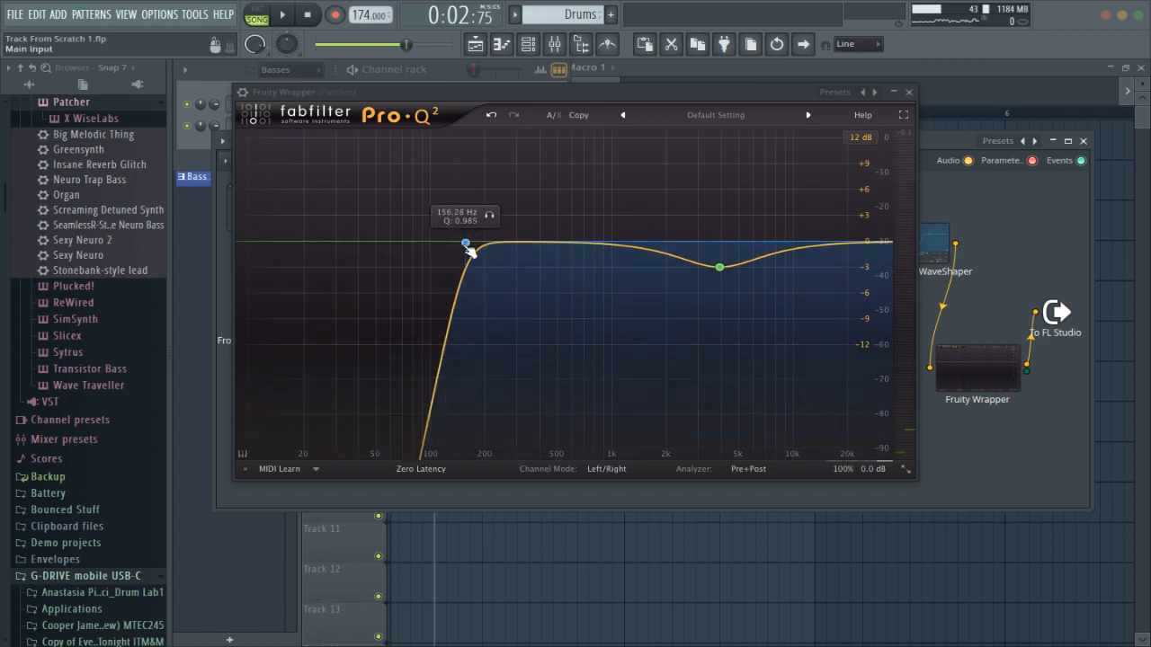
Audition the bass with the low cut lowered to 10 Hz, then set it to about 137 Hz with Q about 1.01
{"action": "left_click_drag", "start_coordinate": [467, 246], "coordinate": [251, 284]}
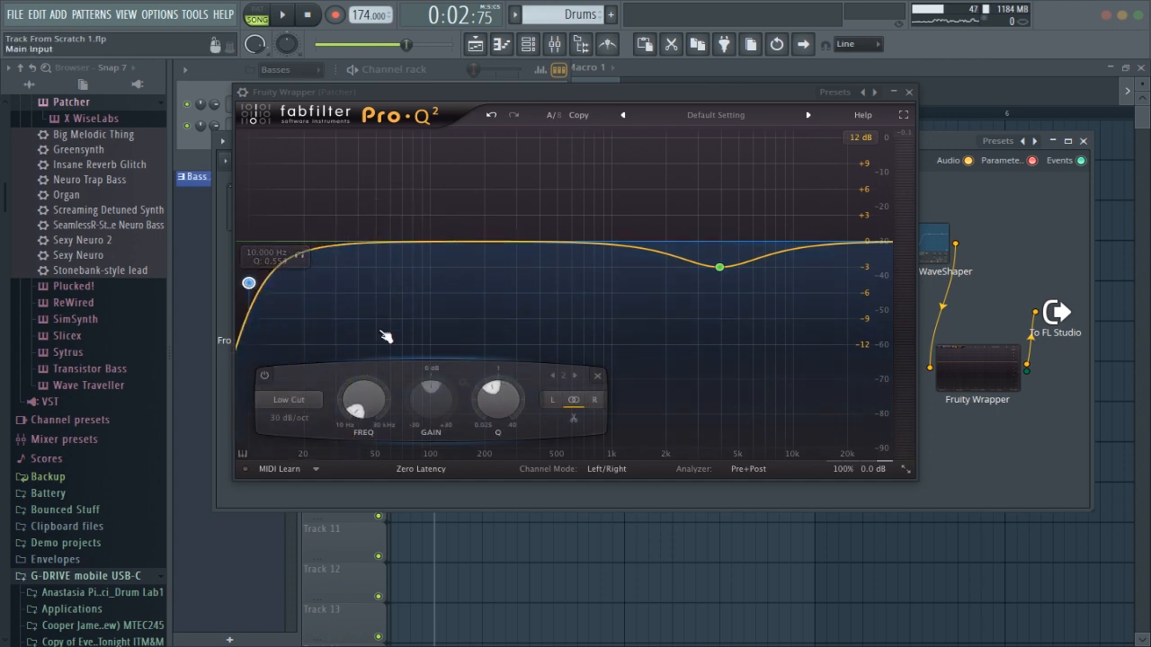
{"action": "key", "text": "space"}
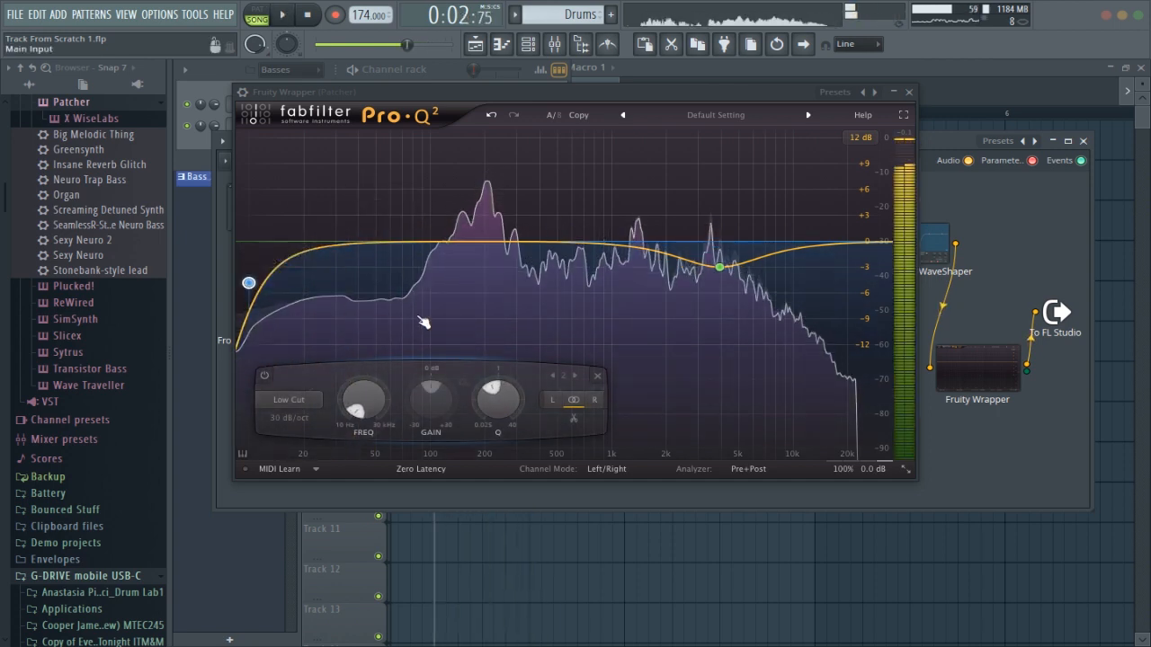
{"action": "key", "text": "space"}
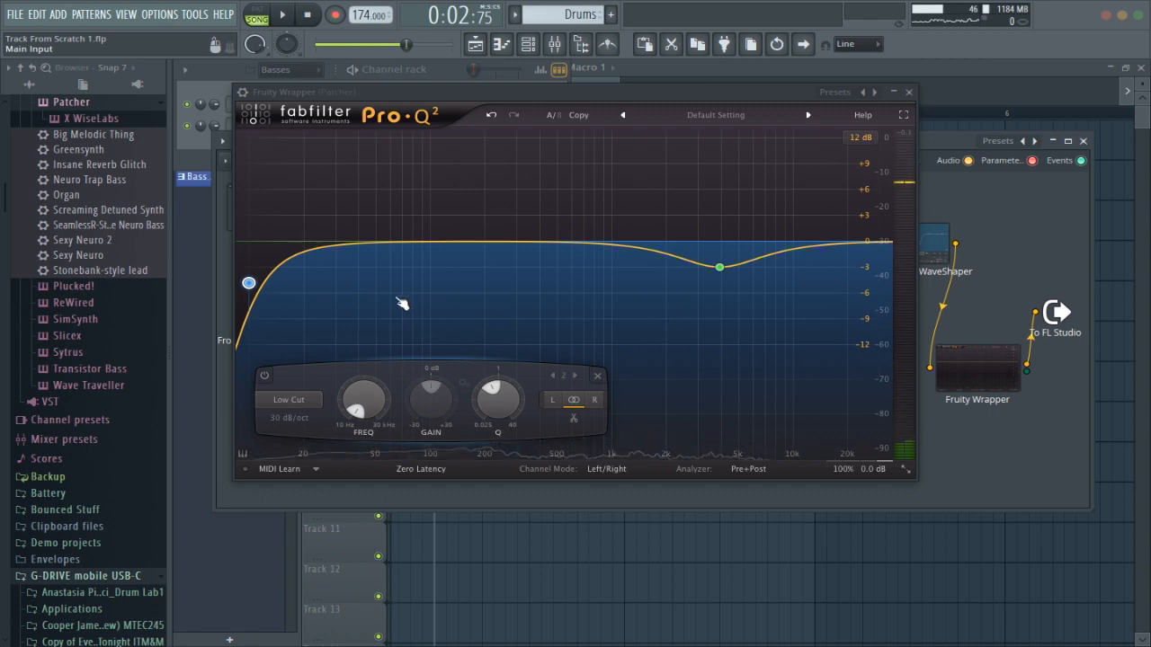
{"action": "left_click_drag", "start_coordinate": [249, 283], "coordinate": [450, 241]}
{"action": "key", "text": "space"}
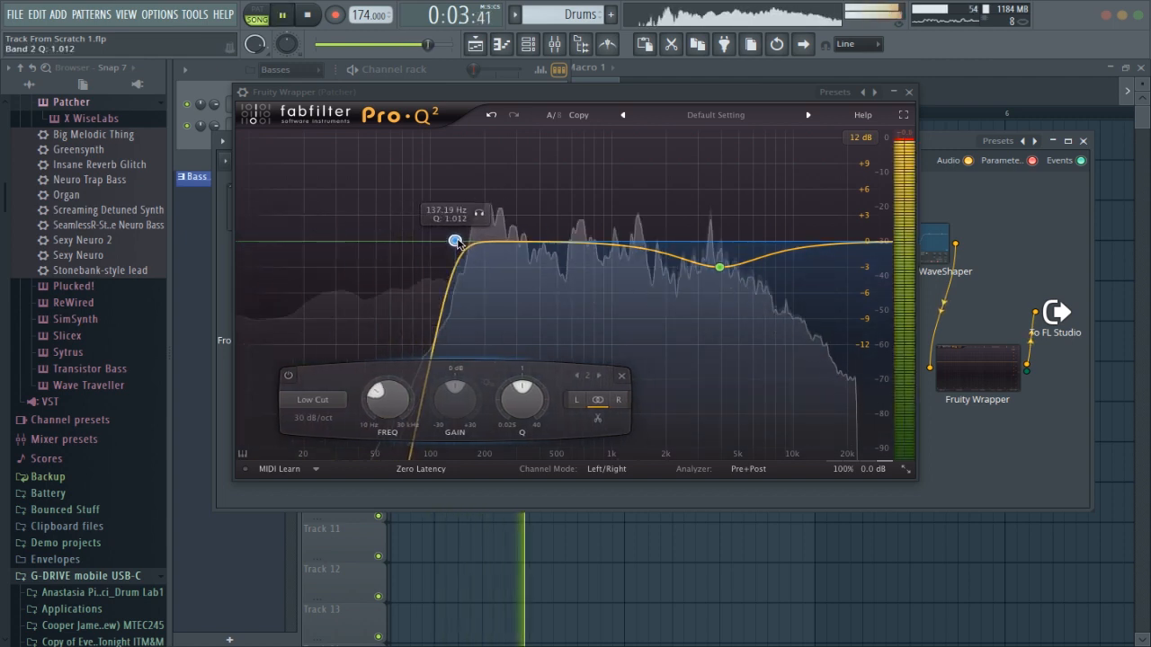
Deepen the bell cut near 3.9 kHz slightly and add a high shelf boost of about 7.17 dB with Q 0.3
{"action": "mouse_move", "coordinate": [719, 268]}
{"action": "left_mouse_down"}
{"action": "mouse_move", "coordinate": [702, 288]}
{"action": "mouse_move", "coordinate": [711, 264]}
{"action": "mouse_move", "coordinate": [717, 274]}
{"action": "left_mouse_up"}
{"action": "key", "text": "space"}
{"action": "left_click_drag", "start_coordinate": [853, 244], "coordinate": [880, 209]}
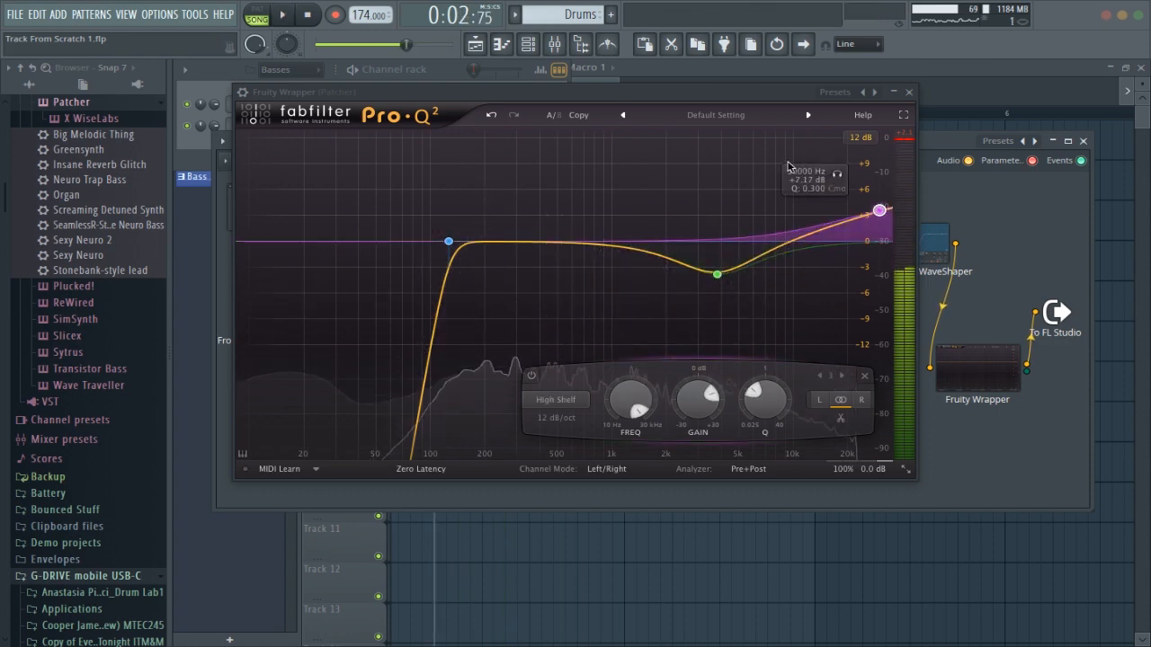
Lower Pro-Q 2's low cut to about 115 Hz with Q 0.973 and add shallow bell cuts around 240 Hz and 946 Hz
{"action": "left_click_drag", "start_coordinate": [654, 92], "coordinate": [731, 119]}
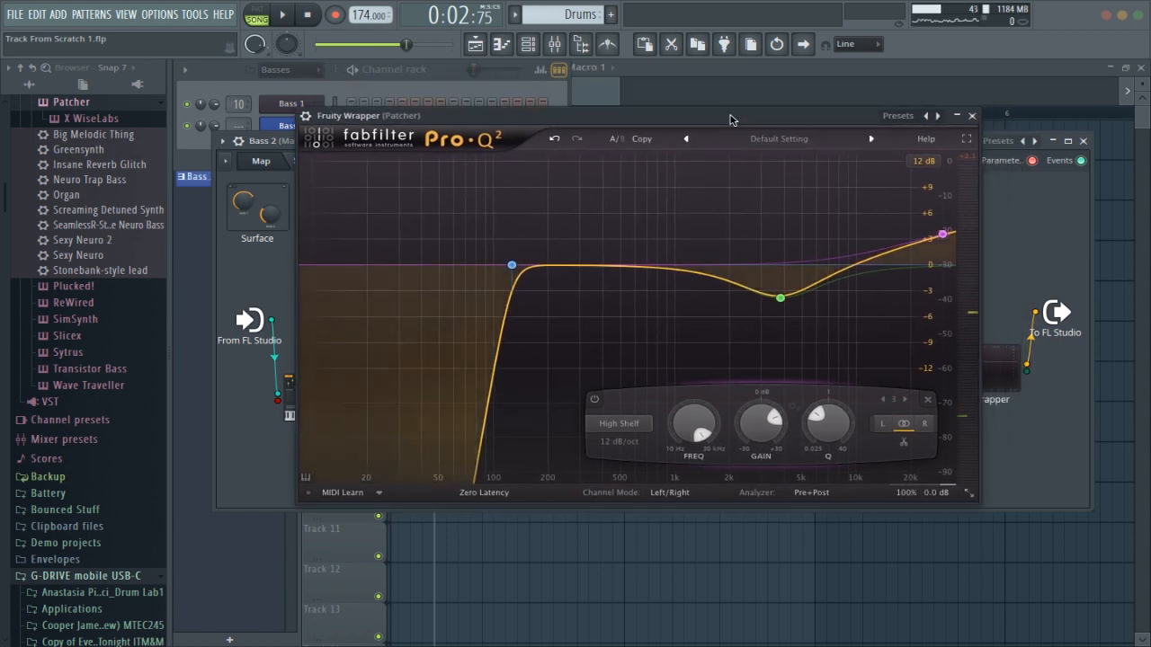
{"action": "left_click_drag", "start_coordinate": [509, 266], "coordinate": [504, 268]}
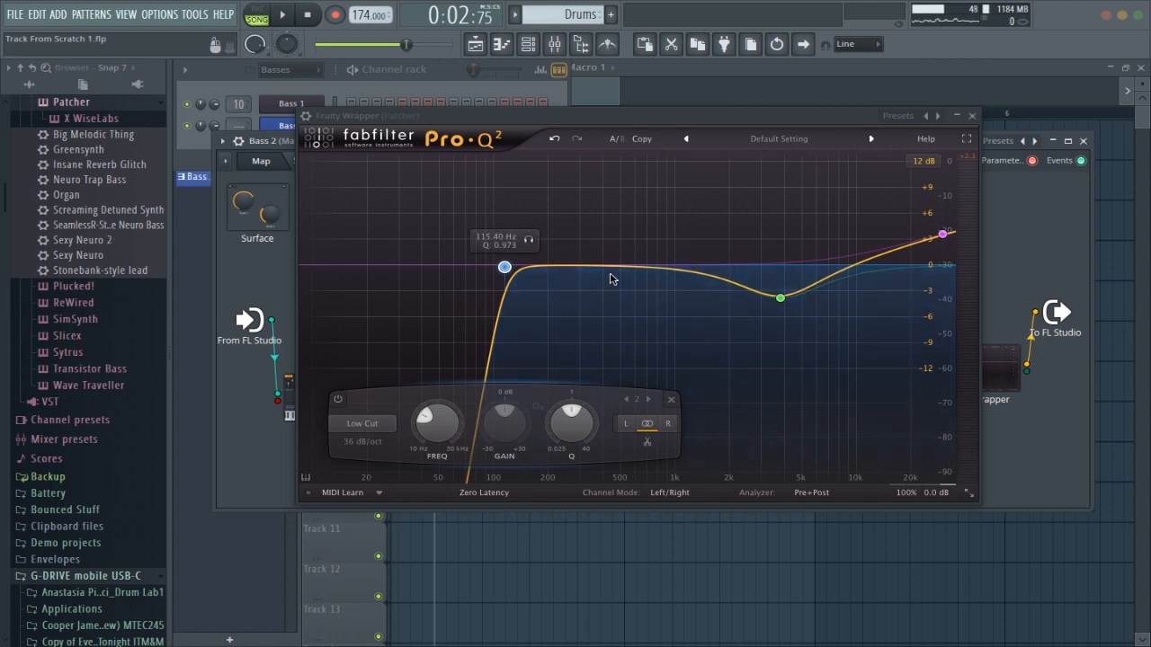
{"action": "key", "text": "space"}
{"action": "left_click_drag", "start_coordinate": [609, 268], "coordinate": [561, 288]}
{"action": "left_click", "coordinate": [676, 284]}
{"action": "key", "text": "space"}
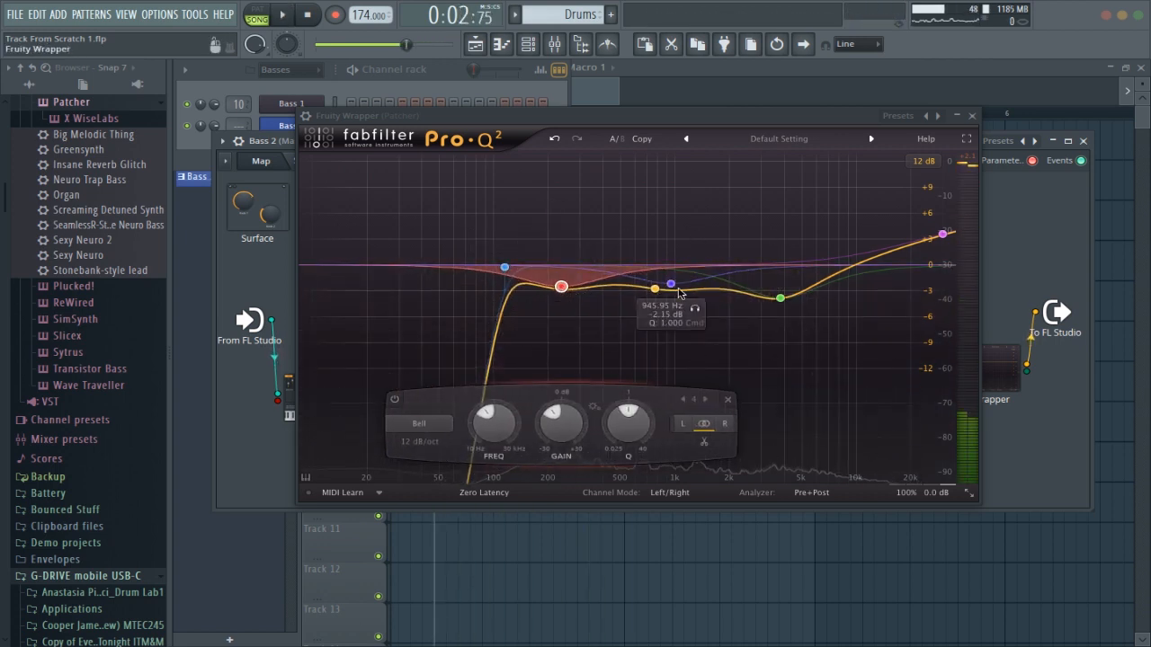
{"action": "left_click", "coordinate": [973, 116]}
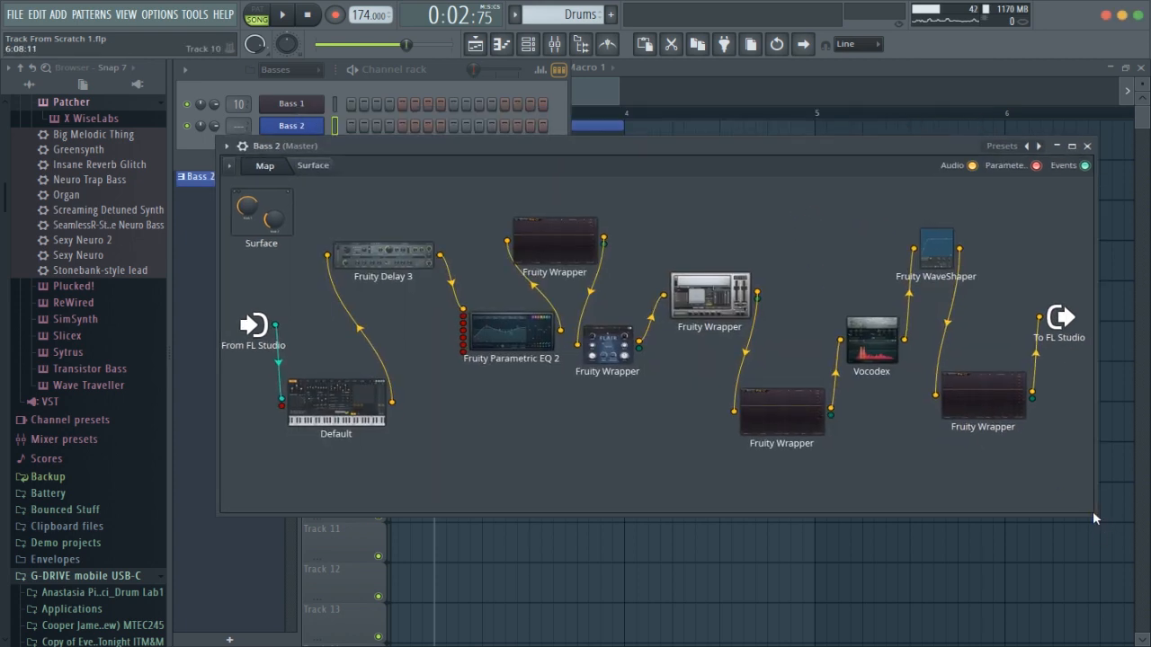
Enlarge the Bass 2 Patcher map and insert Maximus between the last Pro-Q 2 and the output to FL Studio
{"action": "left_click_drag", "start_coordinate": [1093, 511], "coordinate": [1128, 545]}
{"action": "left_click_drag", "start_coordinate": [795, 146], "coordinate": [754, 142]}
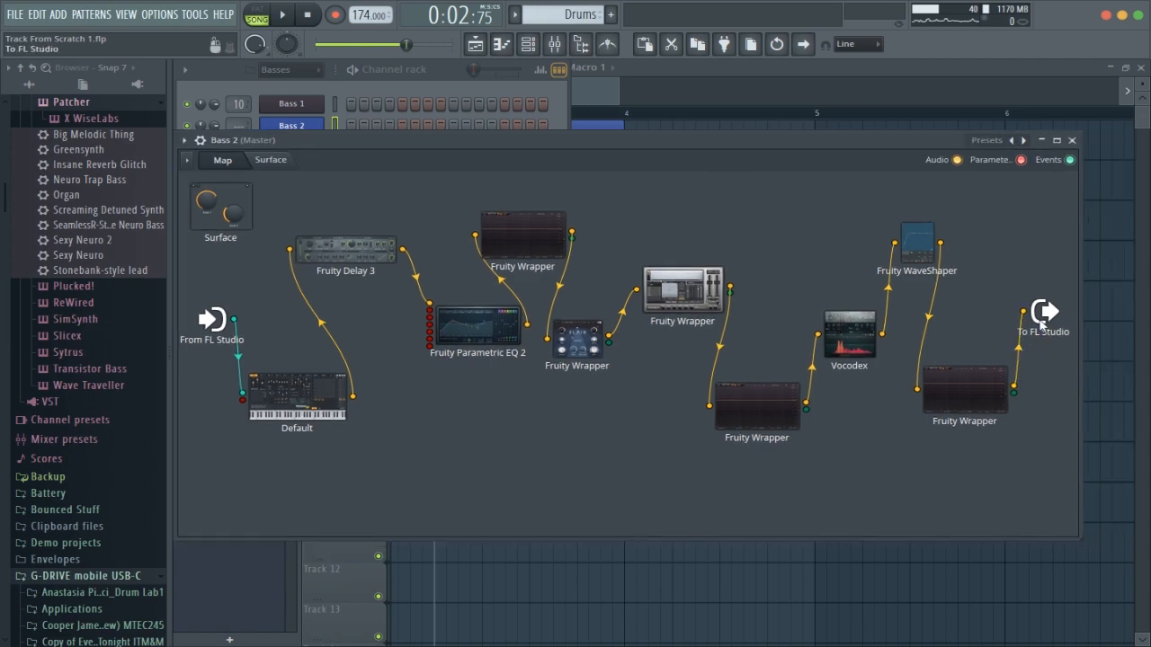
{"action": "left_click", "coordinate": [992, 313]}
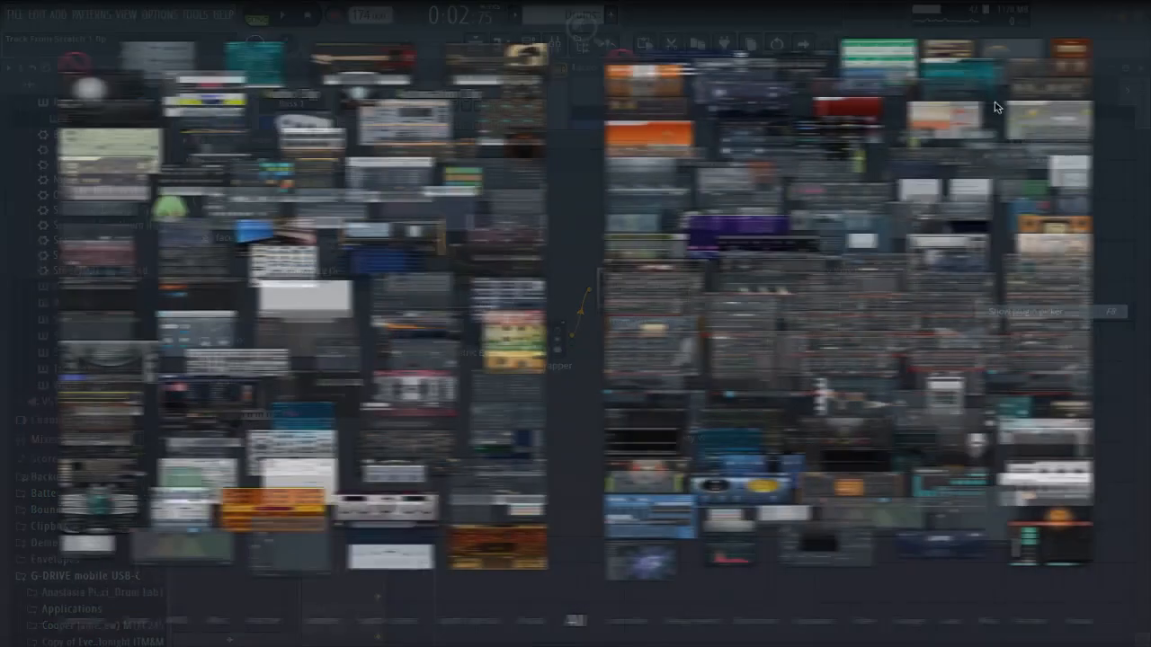
{"action": "type", "text": "maxi"}
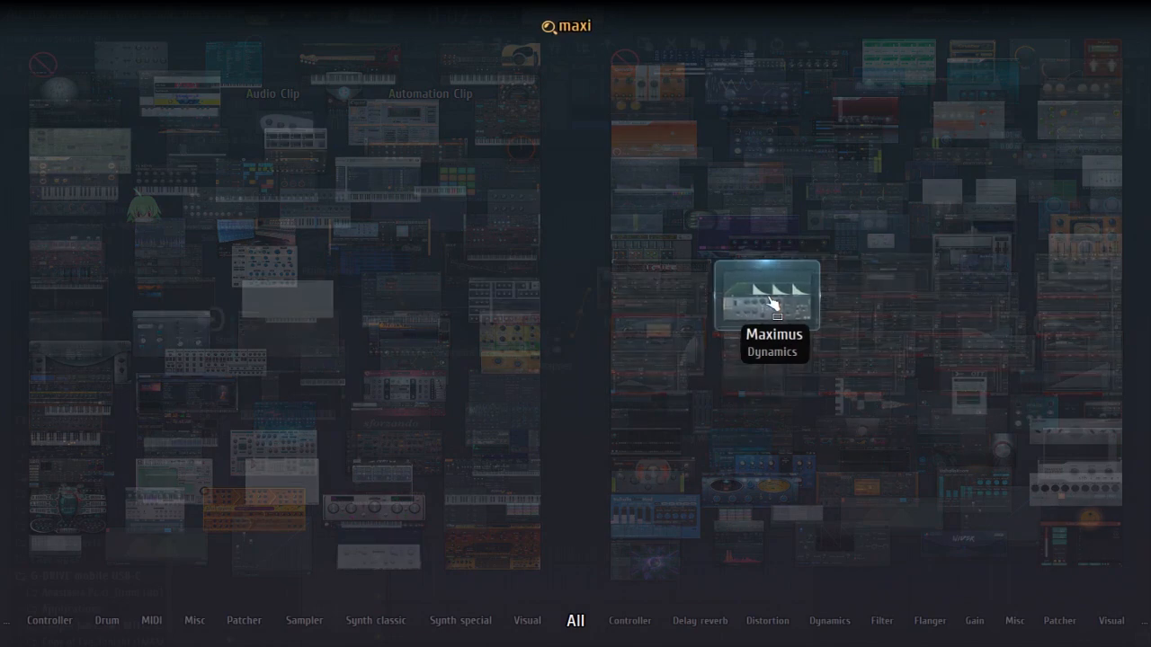
{"action": "left_click_drag", "start_coordinate": [772, 306], "coordinate": [592, 393]}
{"action": "left_click_drag", "start_coordinate": [591, 335], "coordinate": [978, 305]}
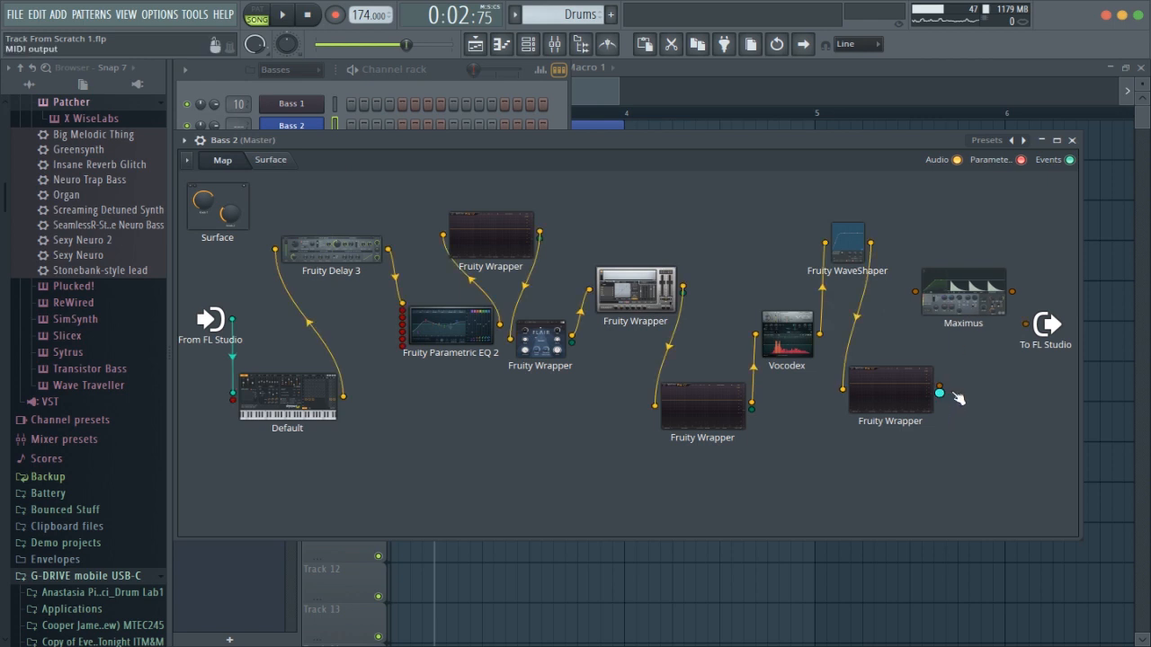
{"action": "left_click_drag", "start_coordinate": [940, 387], "coordinate": [915, 291]}
{"action": "left_click_drag", "start_coordinate": [1012, 292], "coordinate": [1026, 324]}
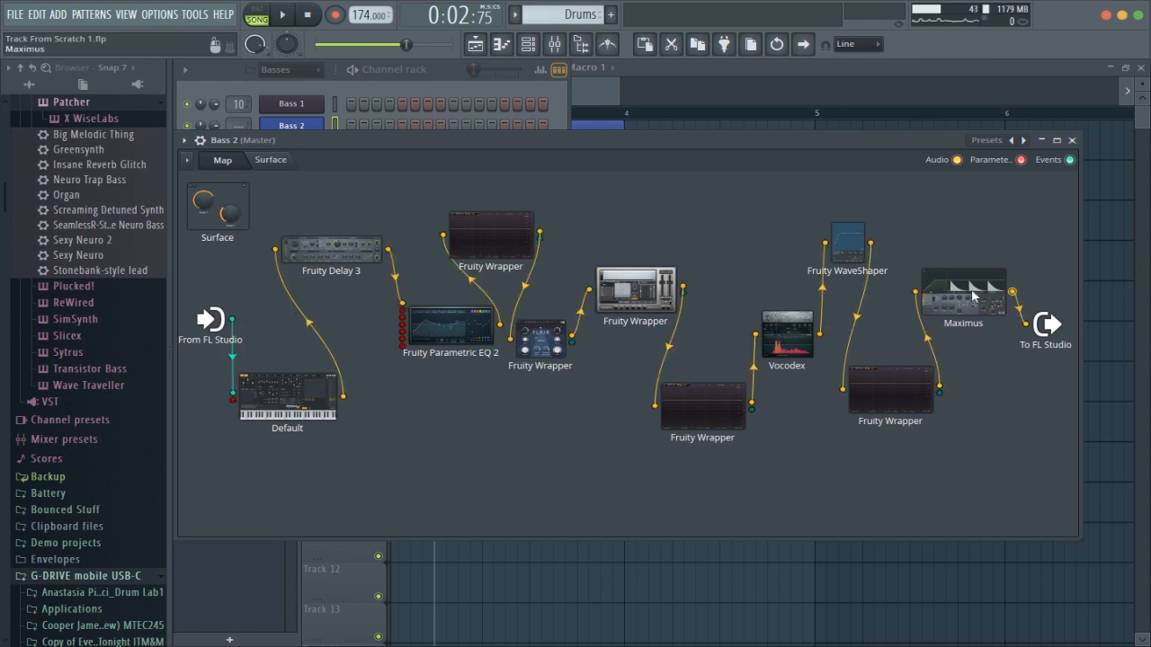
Open Maximus in the Bass 2 chain and solo its High band while playing the bass
{"action": "double_click", "coordinate": [975, 296]}
{"action": "key", "text": "space"}
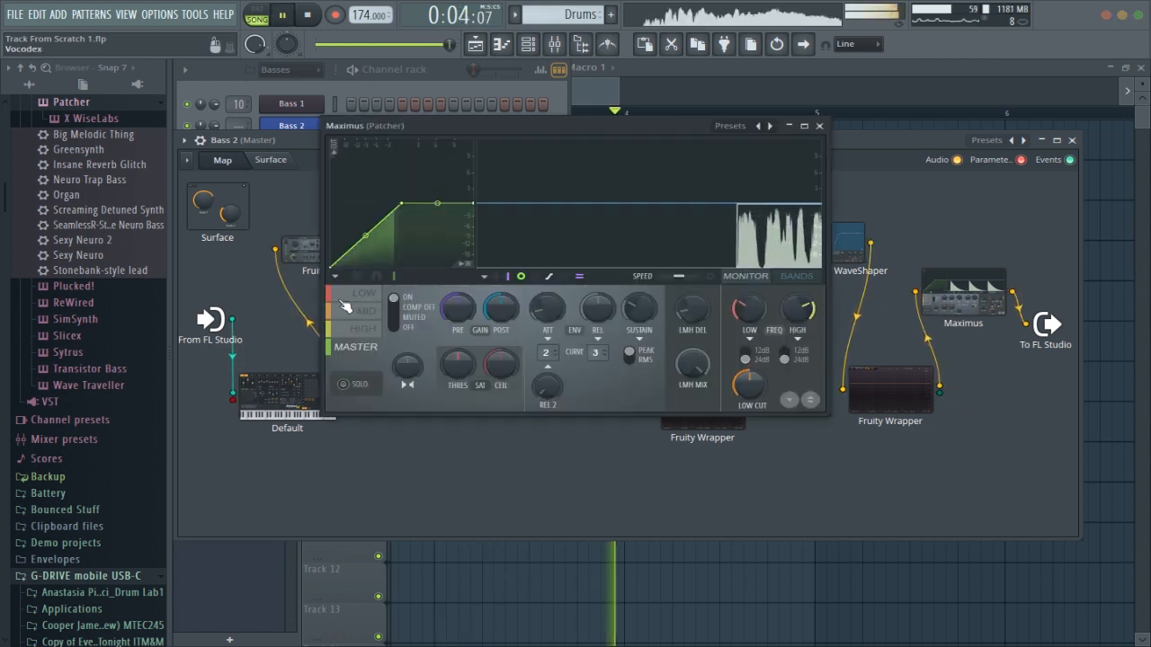
{"action": "left_click", "coordinate": [356, 310]}
{"action": "left_click", "coordinate": [371, 349]}
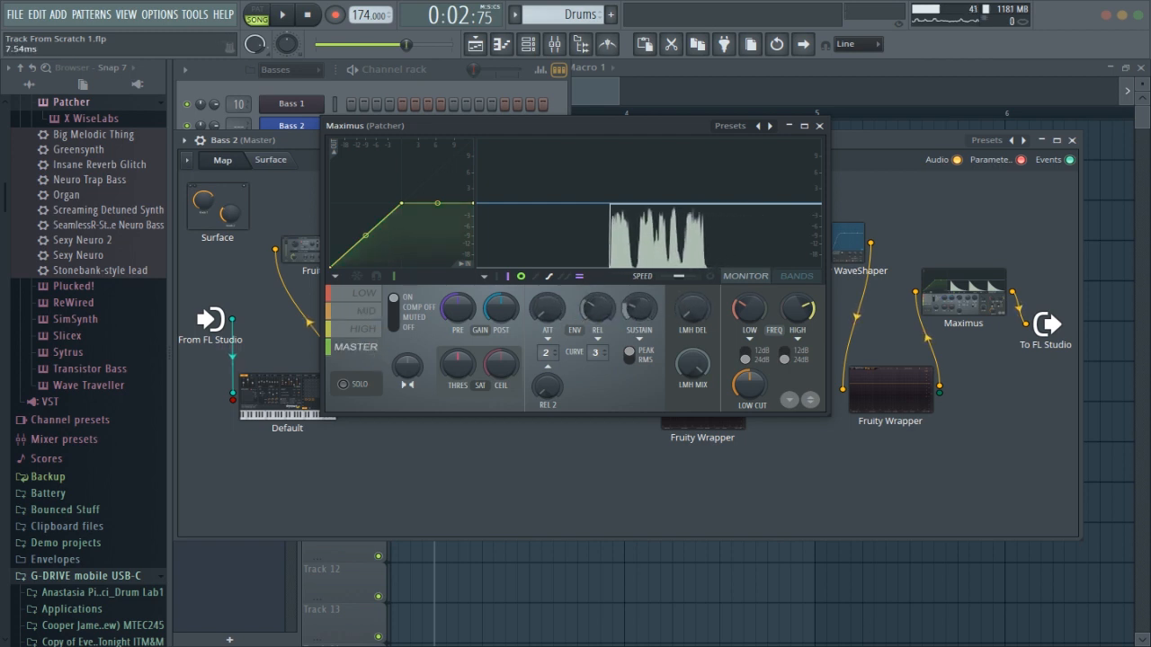
{"action": "left_click", "coordinate": [364, 329]}
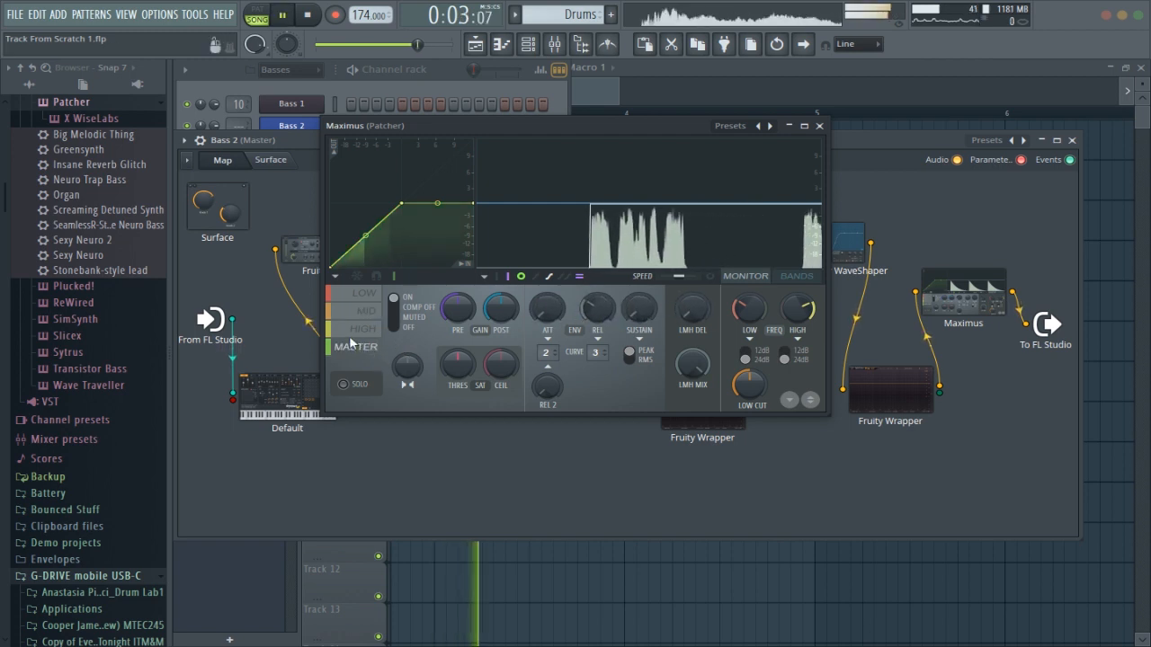
{"action": "left_click", "coordinate": [371, 383]}
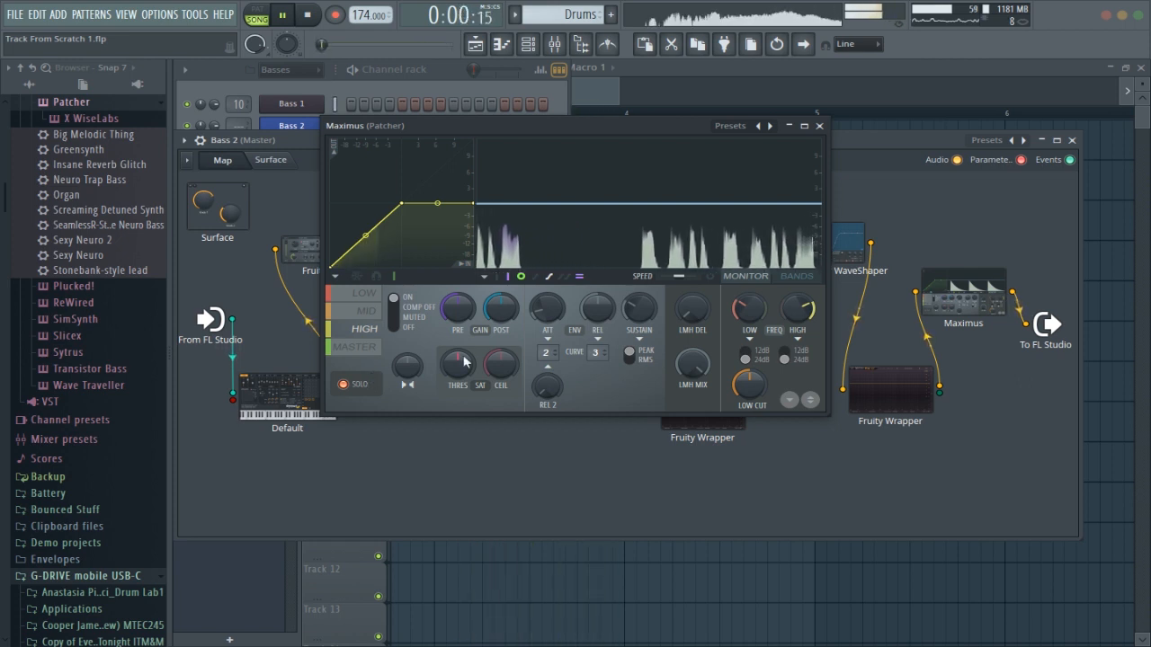
Slightly lower the knee of Maximus's High band compression curve to about -0.6 dB, comparing the sound during playback
{"action": "key", "text": "space"}
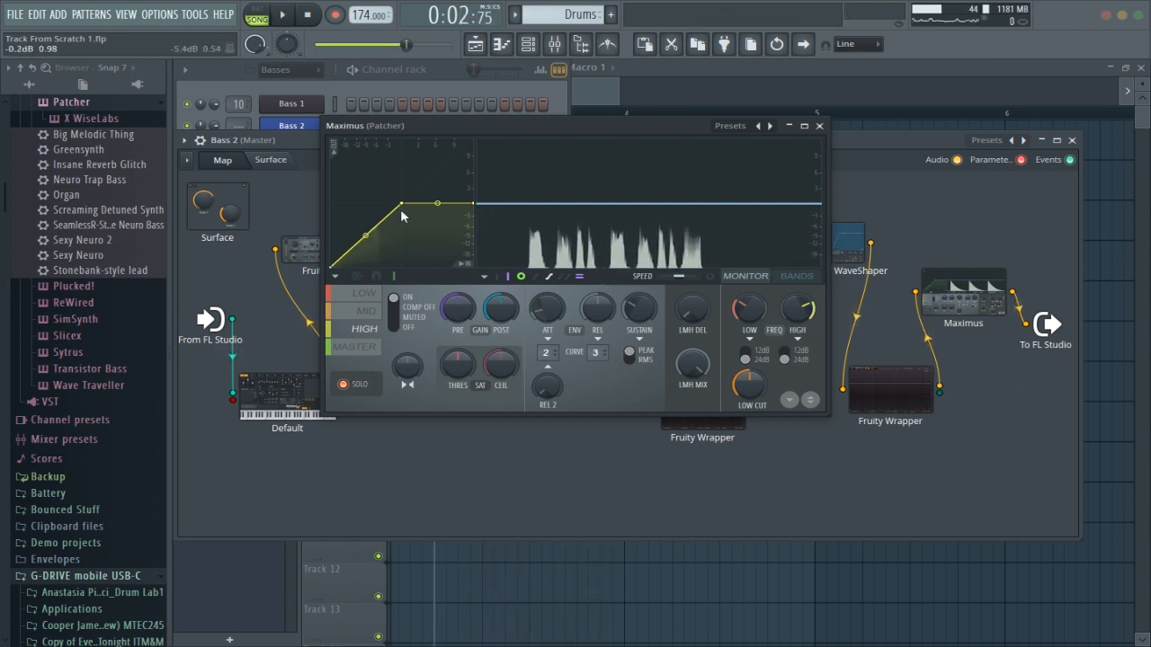
{"action": "key", "text": "space"}
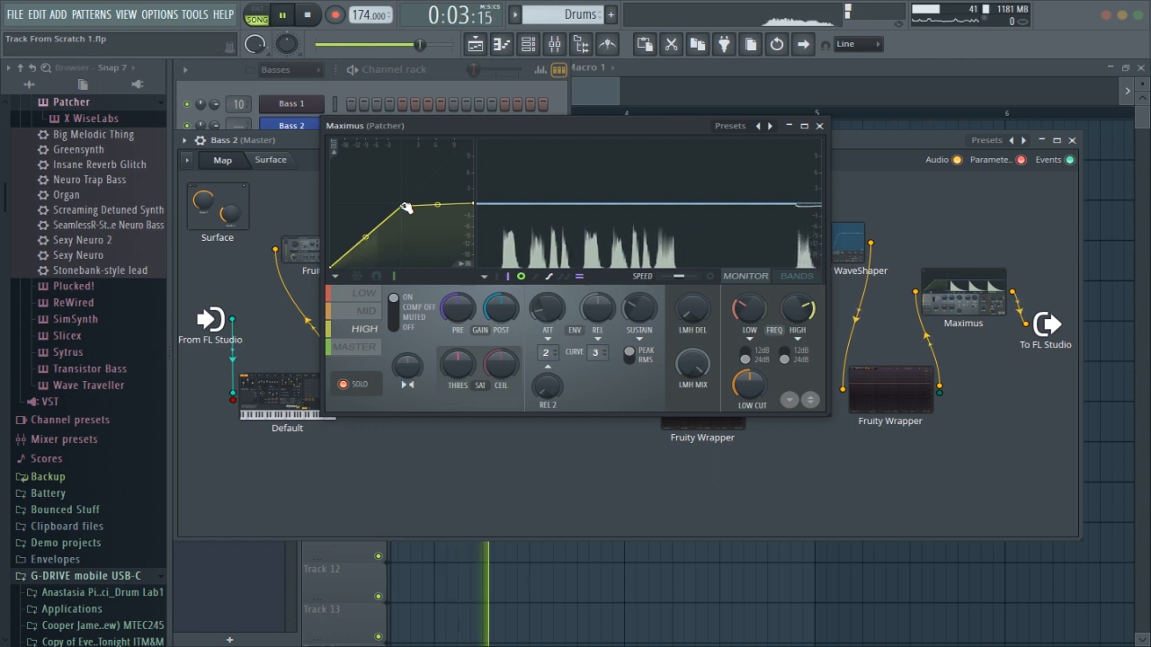
{"action": "key", "text": "space"}
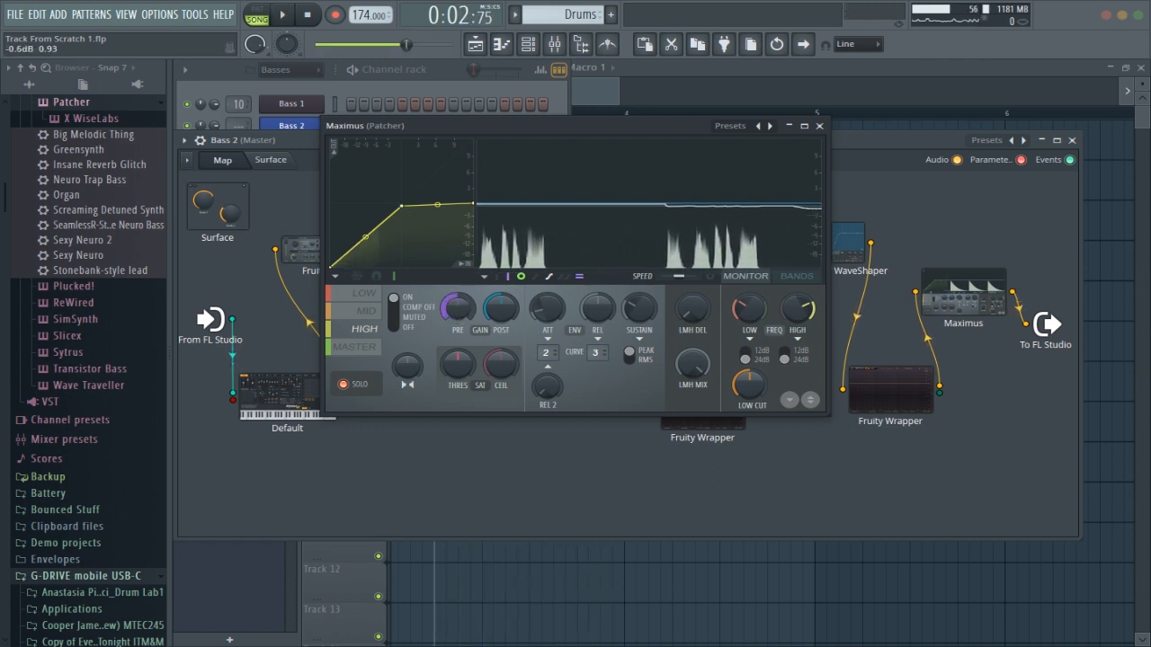
{"action": "key", "text": "space"}
Lower the knee of Maximus's Mid band curve and bend the lower part of the Low band curve down, finishing with solo off
{"action": "left_click", "coordinate": [367, 312]}
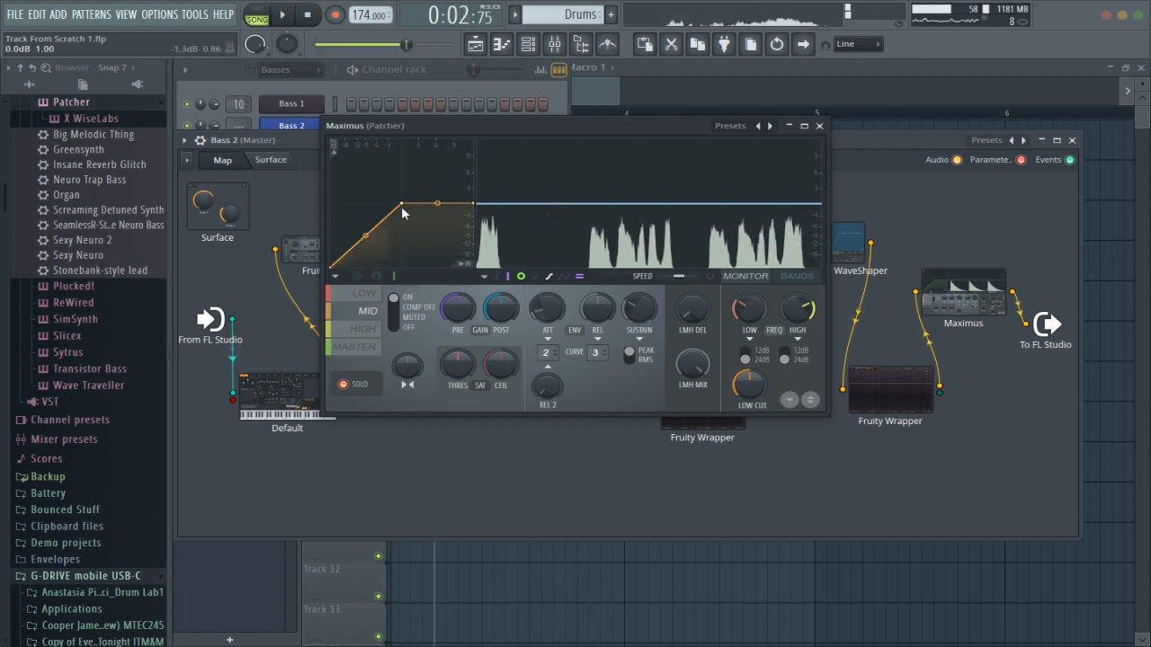
{"action": "left_click_drag", "start_coordinate": [401, 205], "coordinate": [402, 213]}
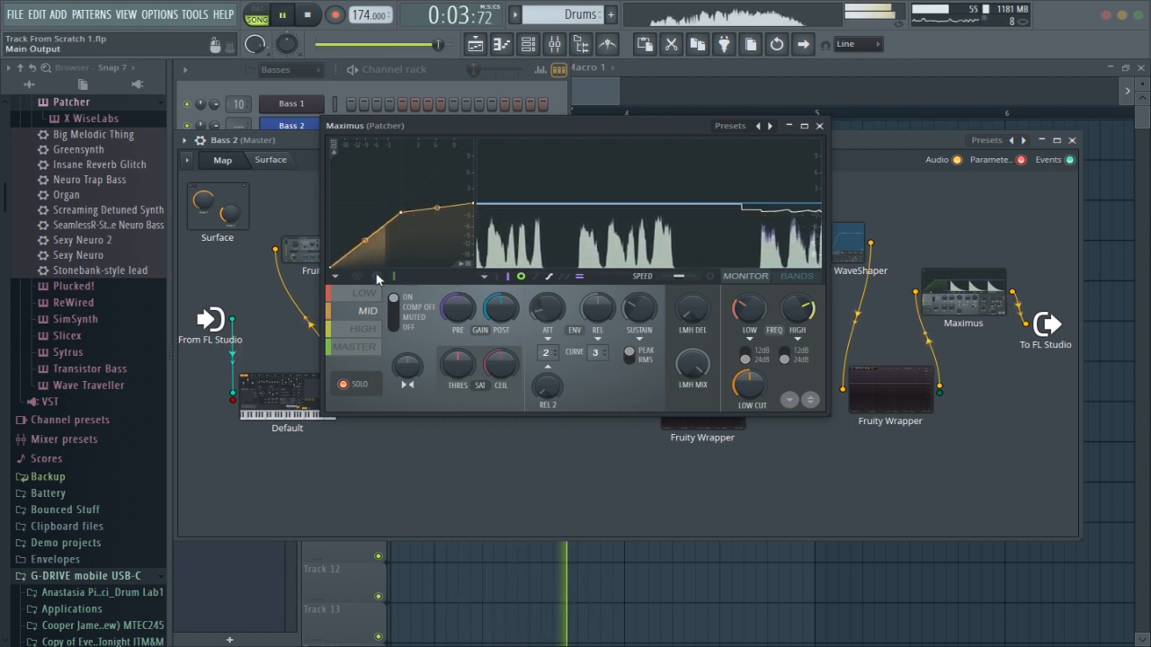
{"action": "left_click", "coordinate": [365, 294]}
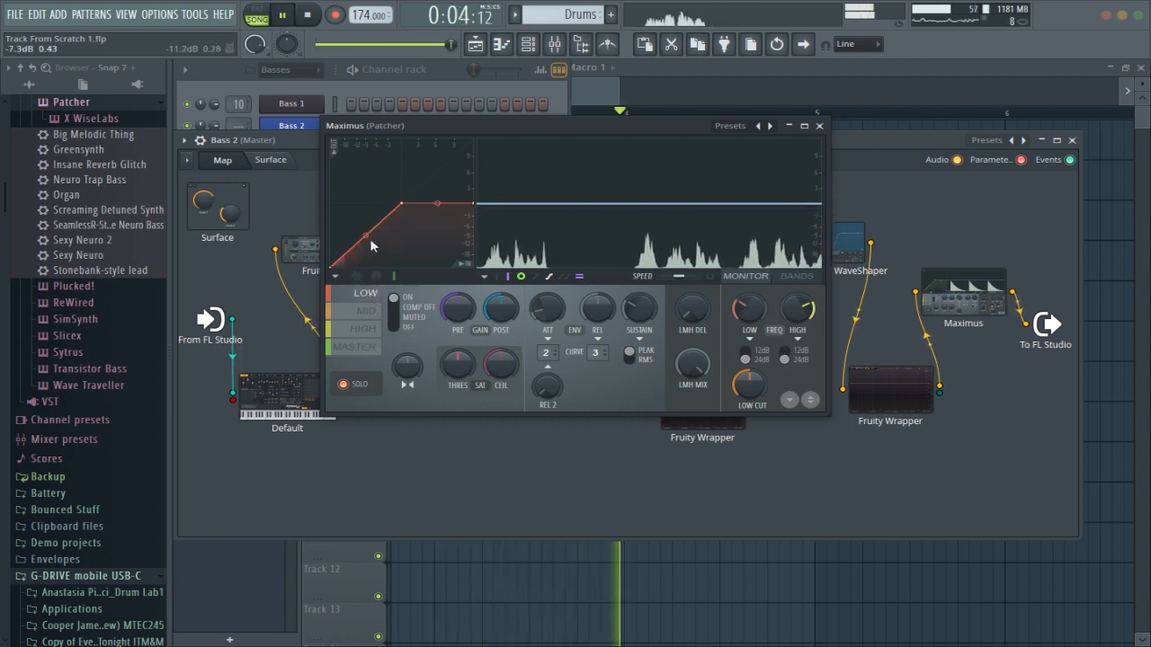
{"action": "left_click_drag", "start_coordinate": [365, 236], "coordinate": [365, 242]}
{"action": "left_click", "coordinate": [364, 383]}
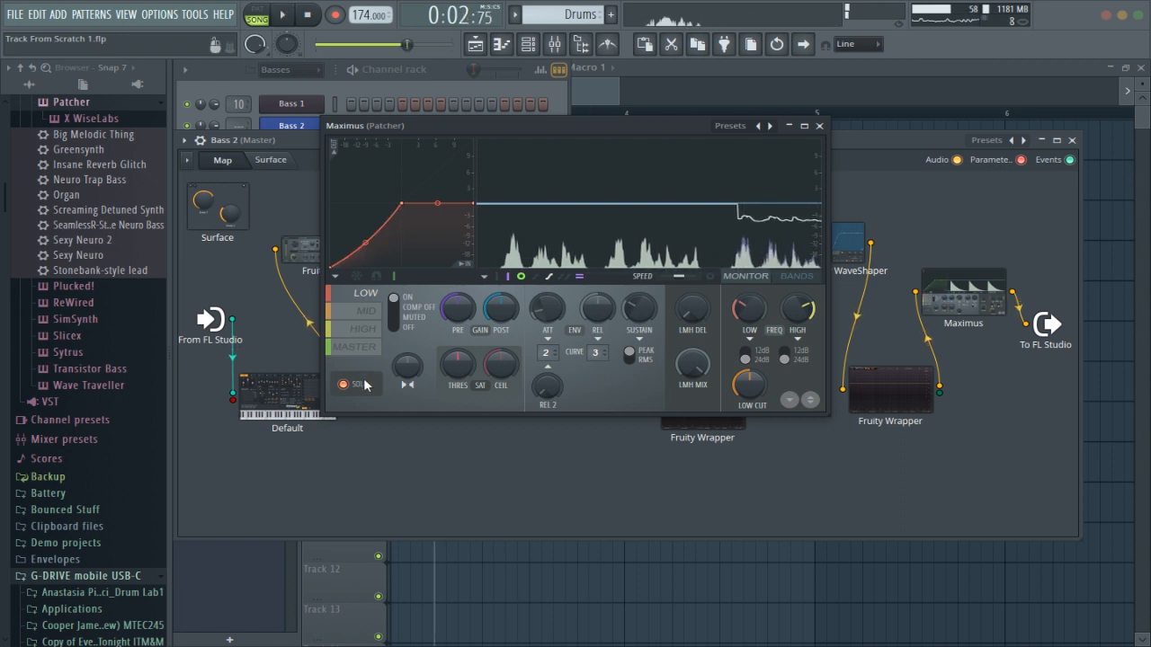
Close Maximus and play the bass with the last Pro-Q 2 open to review its spectrum
{"action": "left_click", "coordinate": [819, 126]}
{"action": "key", "text": "space"}
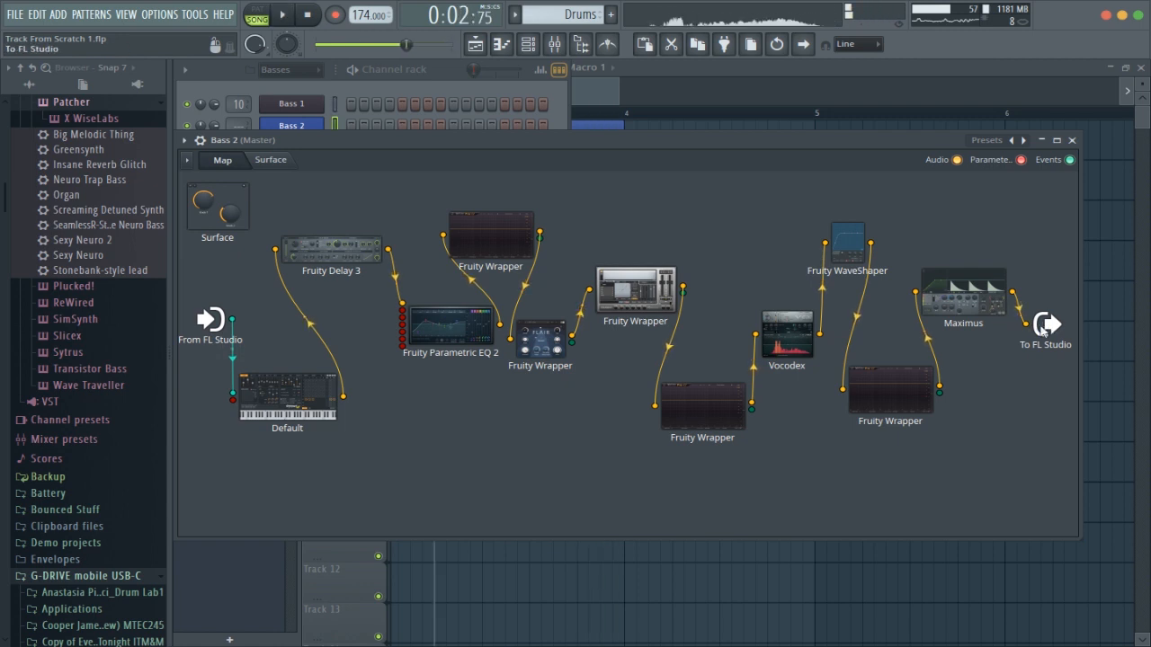
{"action": "double_click", "coordinate": [908, 400]}
{"action": "key", "text": "space"}
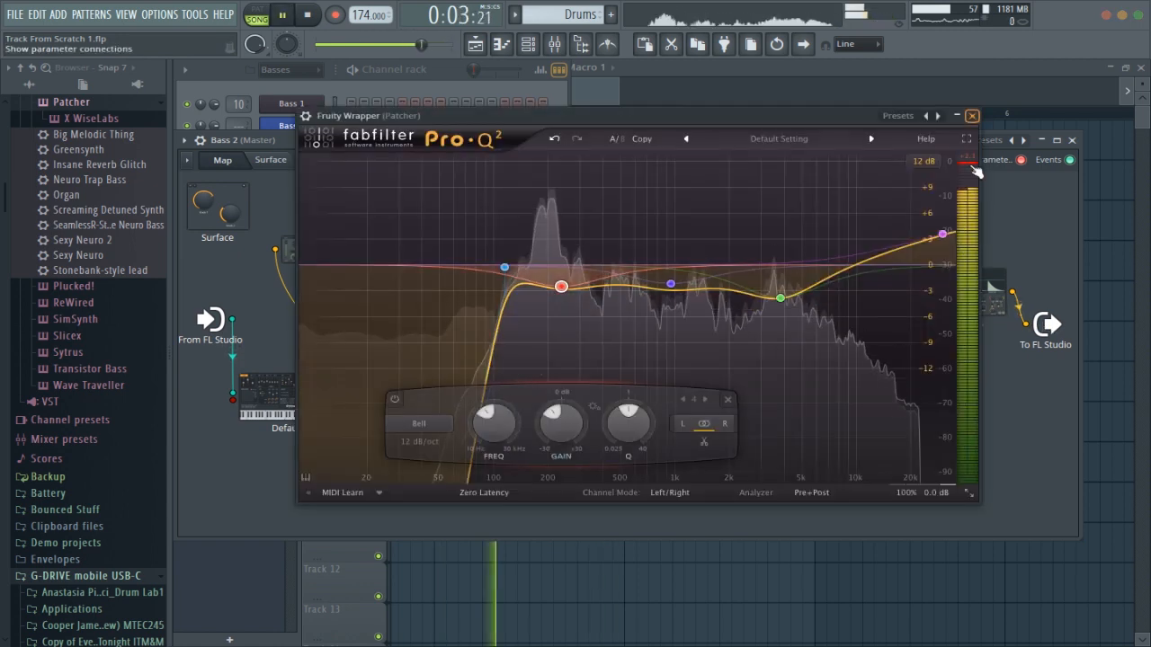
{"action": "left_click", "coordinate": [976, 114]}
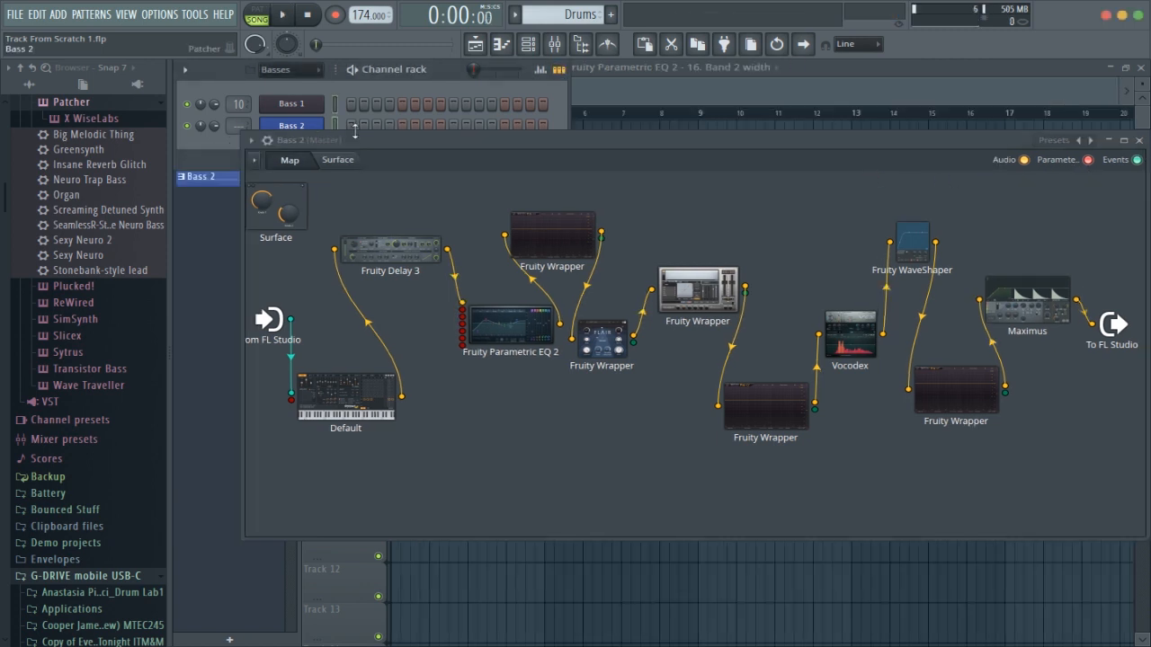
Reposition the Fruity Delay 3 and Fruity Parametric EQ 2 modules within the Bass 2 Patcher map
{"action": "mouse_move", "coordinate": [826, 137]}
{"action": "left_mouse_down"}
{"action": "mouse_move", "coordinate": [655, 146]}
{"action": "mouse_move", "coordinate": [805, 137]}
{"action": "left_mouse_up"}
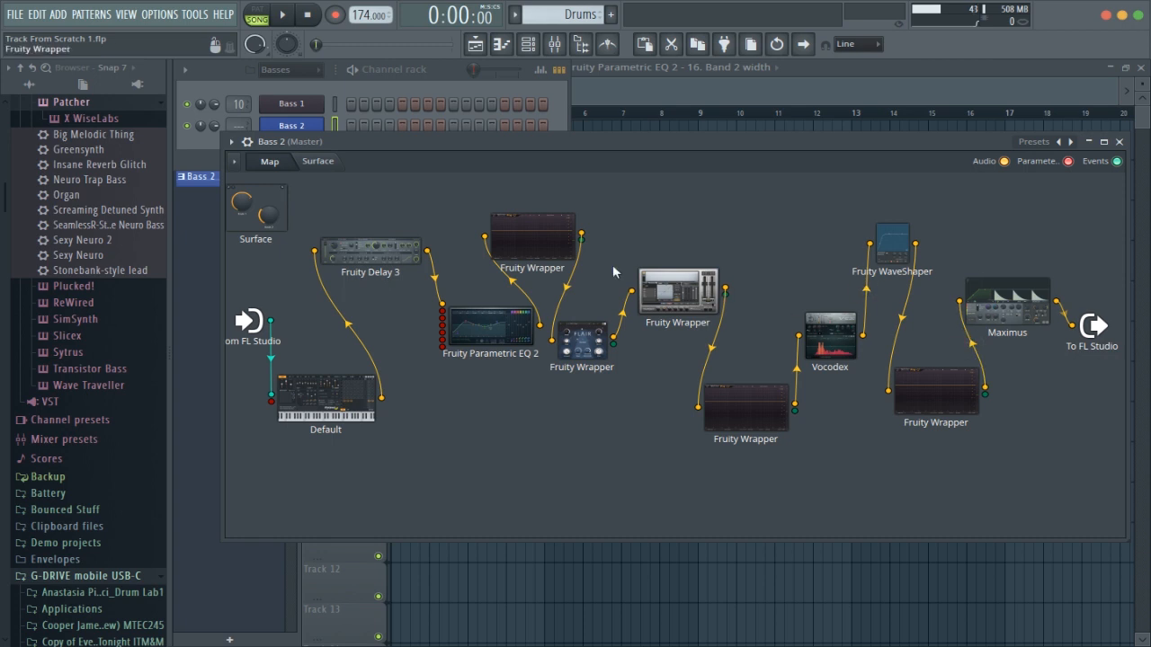
{"action": "left_click_drag", "start_coordinate": [386, 254], "coordinate": [406, 304]}
{"action": "left_click_drag", "start_coordinate": [491, 328], "coordinate": [477, 378]}
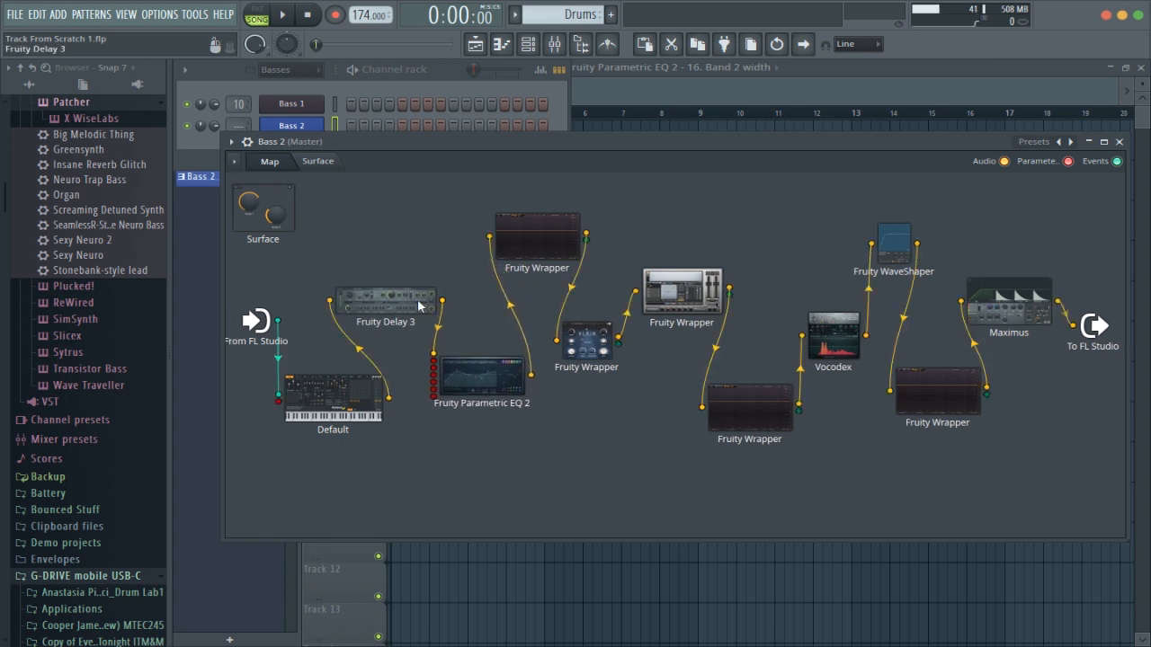
{"action": "left_click_drag", "start_coordinate": [421, 305], "coordinate": [401, 262]}
Check Maximus during playback, then close it together with the Bass 2 Patcher window
{"action": "left_click", "coordinate": [1046, 303]}
{"action": "key", "text": "space"}
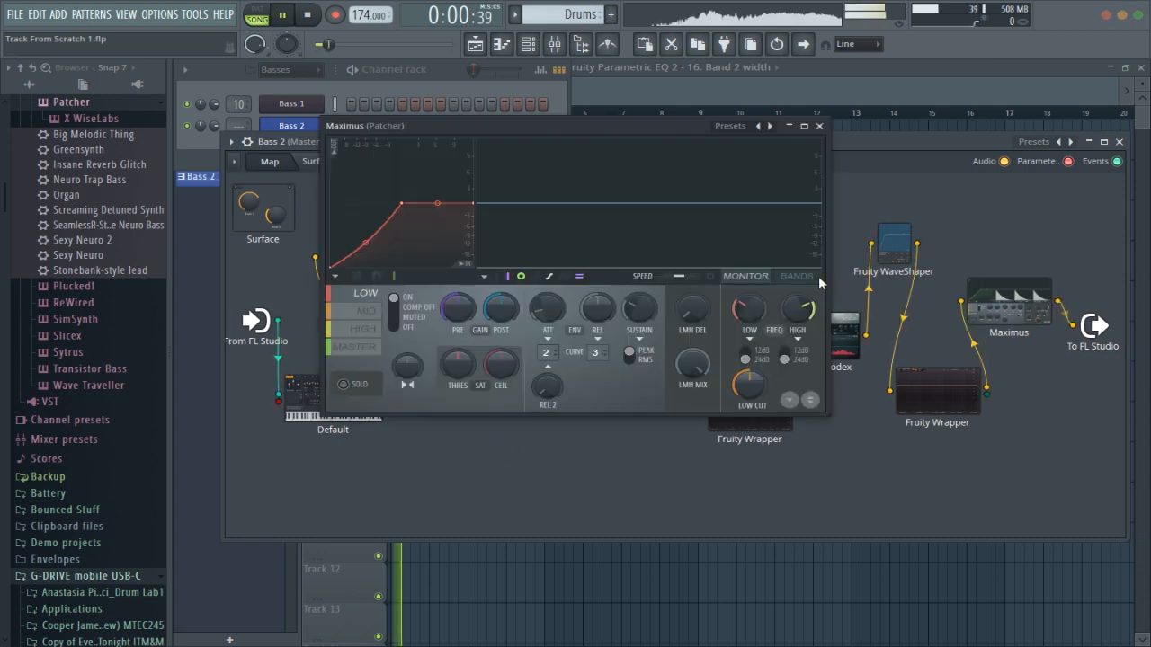
{"action": "left_click", "coordinate": [818, 125]}
{"action": "left_click", "coordinate": [1118, 142]}
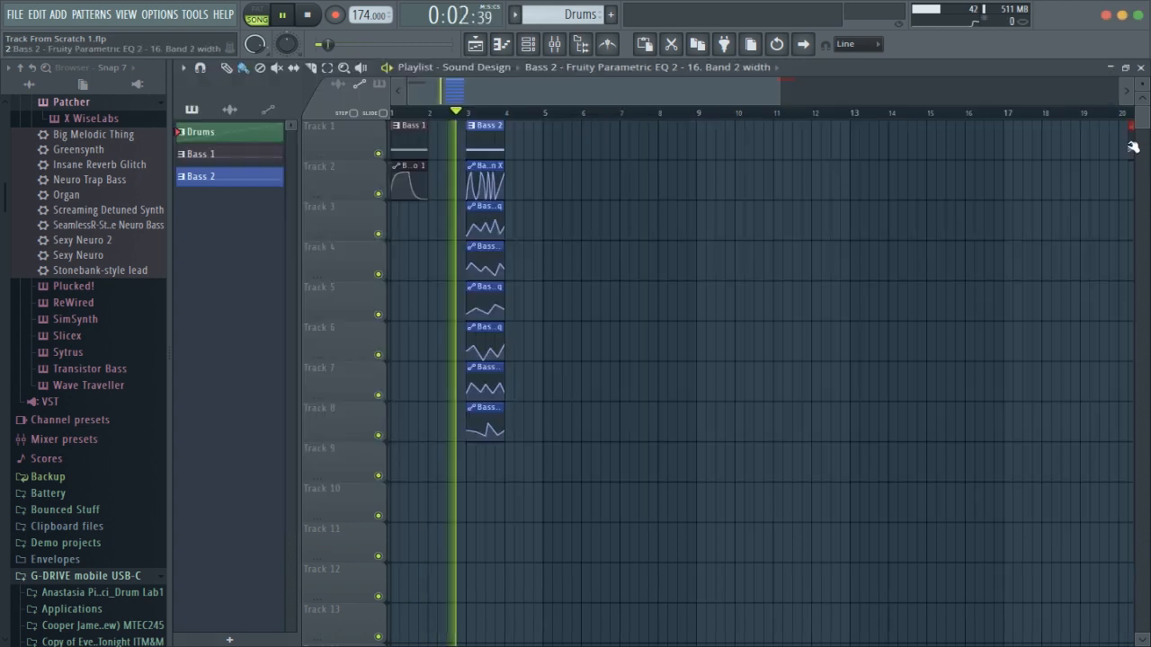
Bring the start of the playlist into view and set the playback position at bar 3, where the Bass 2 clips begin
{"action": "left_click_drag", "start_coordinate": [764, 92], "coordinate": [846, 91]}
{"action": "key", "text": "space"}
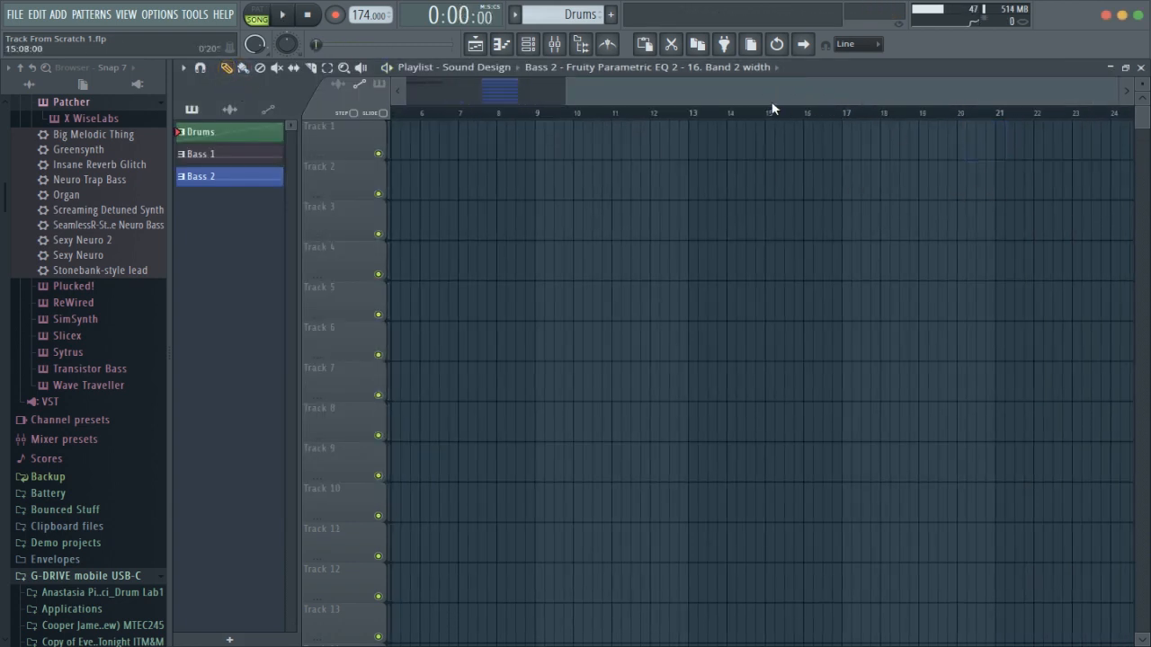
{"action": "left_click_drag", "start_coordinate": [771, 108], "coordinate": [526, 114]}
{"action": "left_click_drag", "start_coordinate": [382, 108], "coordinate": [468, 112]}
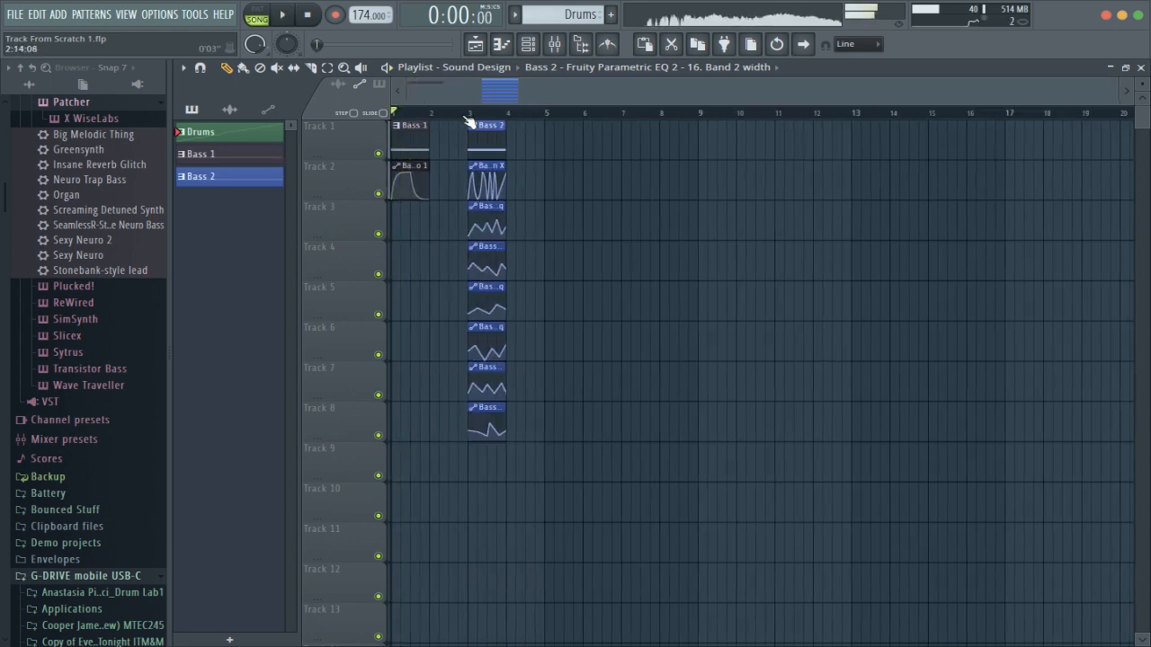
Route the Bass 2 channel to mixer insert 11 and audition it there
{"action": "left_click", "coordinate": [528, 45]}
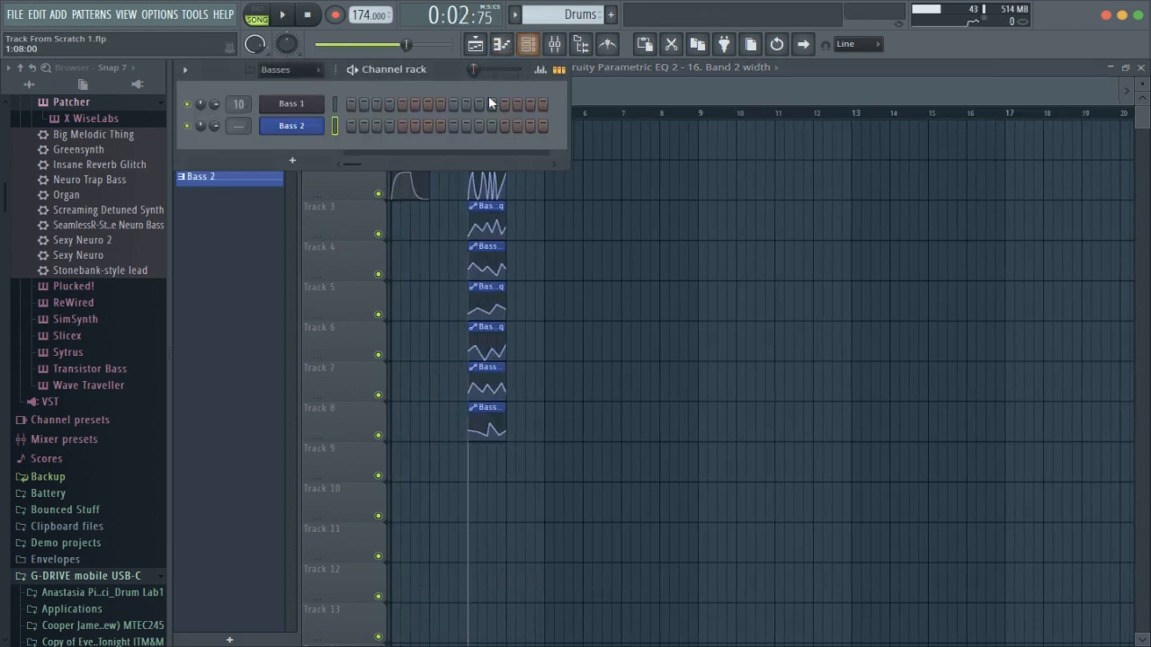
{"action": "left_click", "coordinate": [554, 44]}
{"action": "left_click", "coordinate": [424, 261]}
{"action": "right_click", "coordinate": [426, 269]}
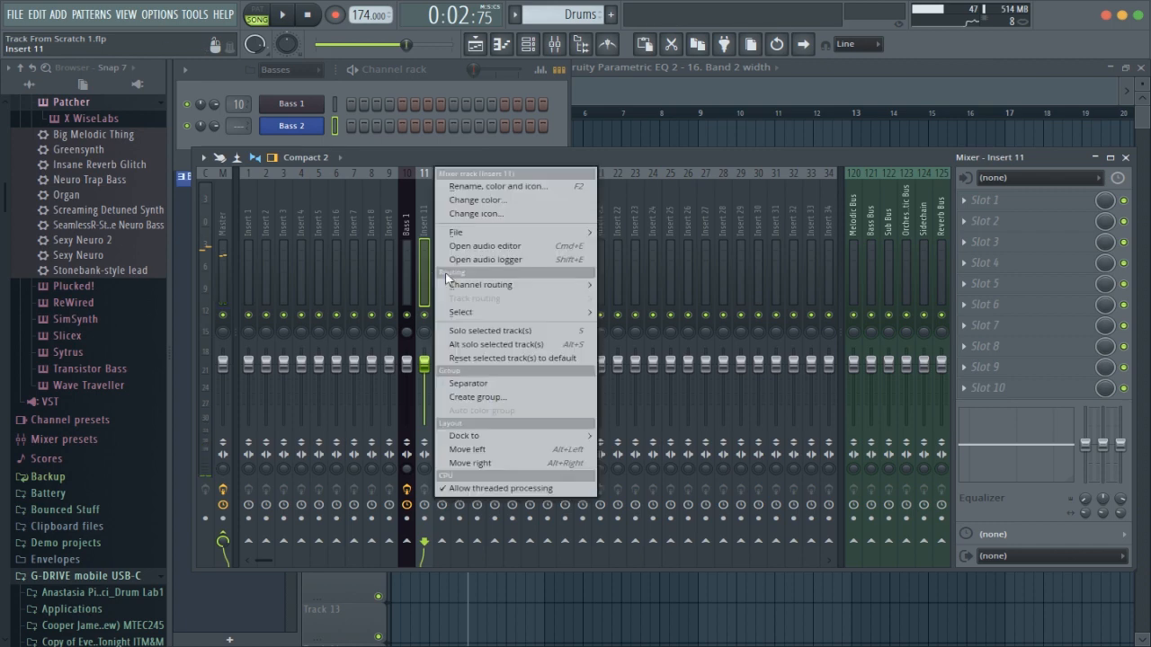
{"action": "mouse_move", "coordinate": [447, 283]}
{"action": "left_click", "coordinate": [625, 286]}
{"action": "key", "text": "space"}
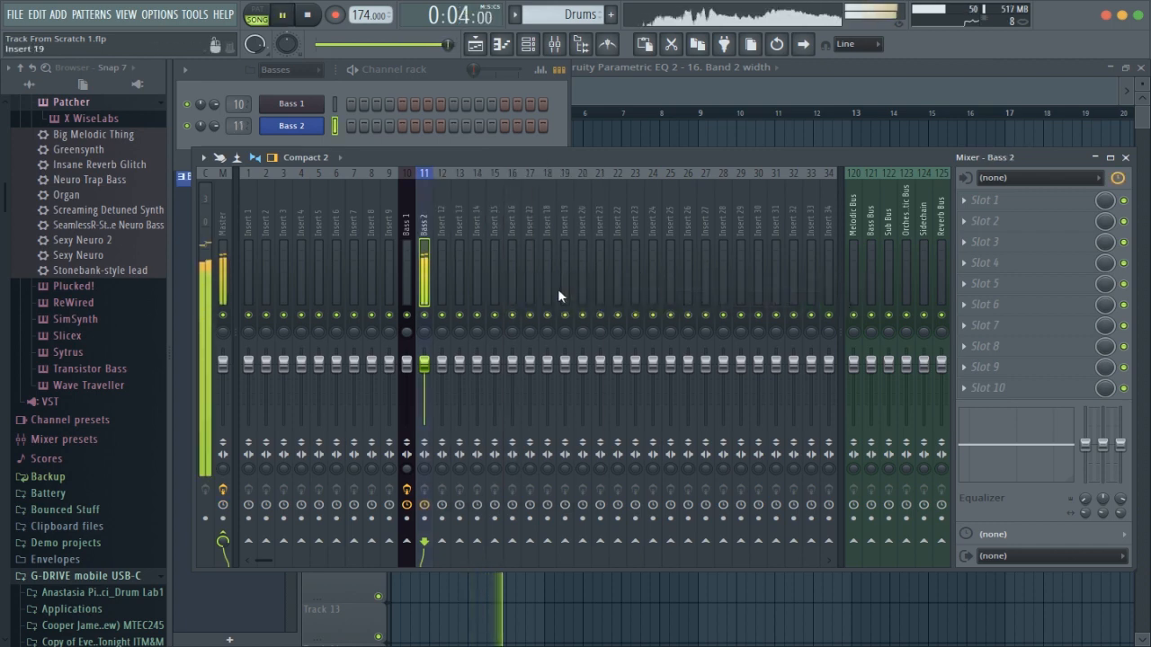
{"action": "key", "text": "space"}
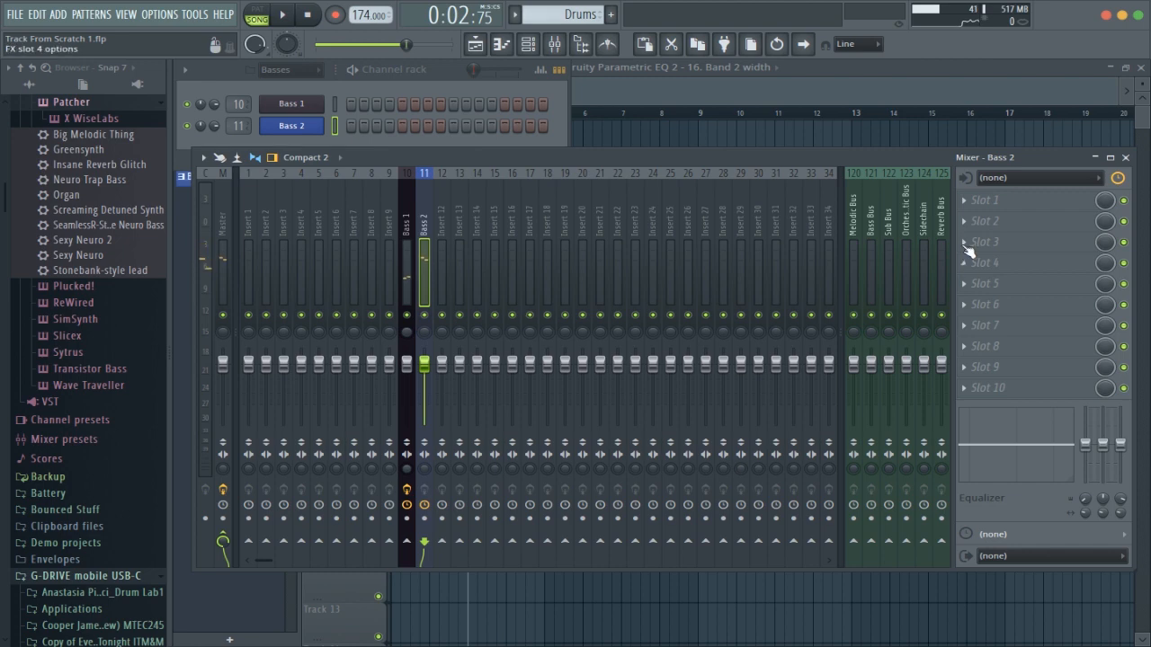
Load the OTT multiband compressor into slot 1 of the Bass 2 mixer track
{"action": "left_click", "coordinate": [984, 202]}
{"action": "mouse_move", "coordinate": [921, 279]}
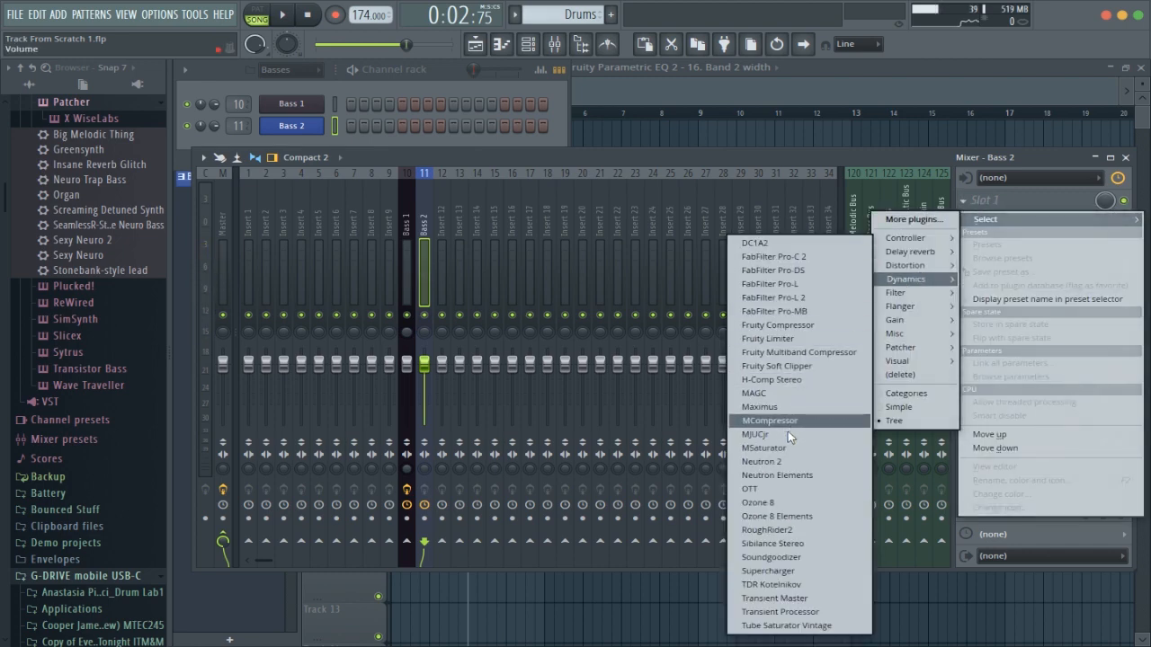
{"action": "left_click", "coordinate": [749, 488]}
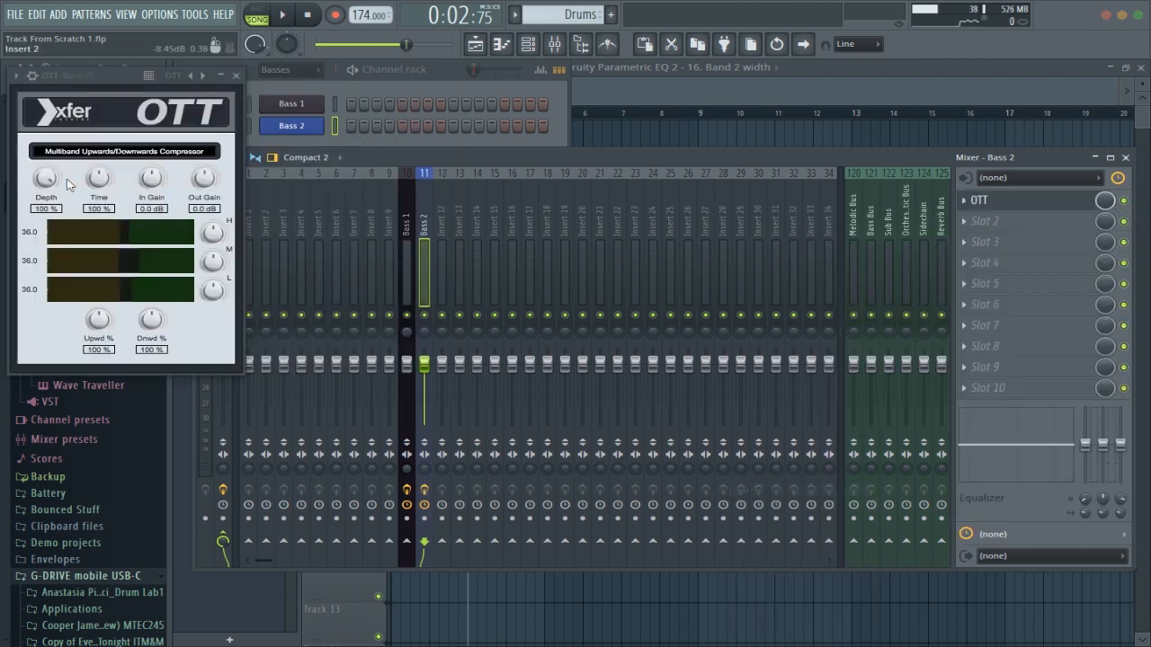
In OTT, lower the depth to about 59%, output gain to -5.7 dB and downward compression to 19% while auditioning, and close it
{"action": "left_click_drag", "start_coordinate": [55, 212], "coordinate": [52, 238]}
{"action": "key", "text": "space"}
{"action": "left_click_drag", "start_coordinate": [209, 183], "coordinate": [204, 219]}
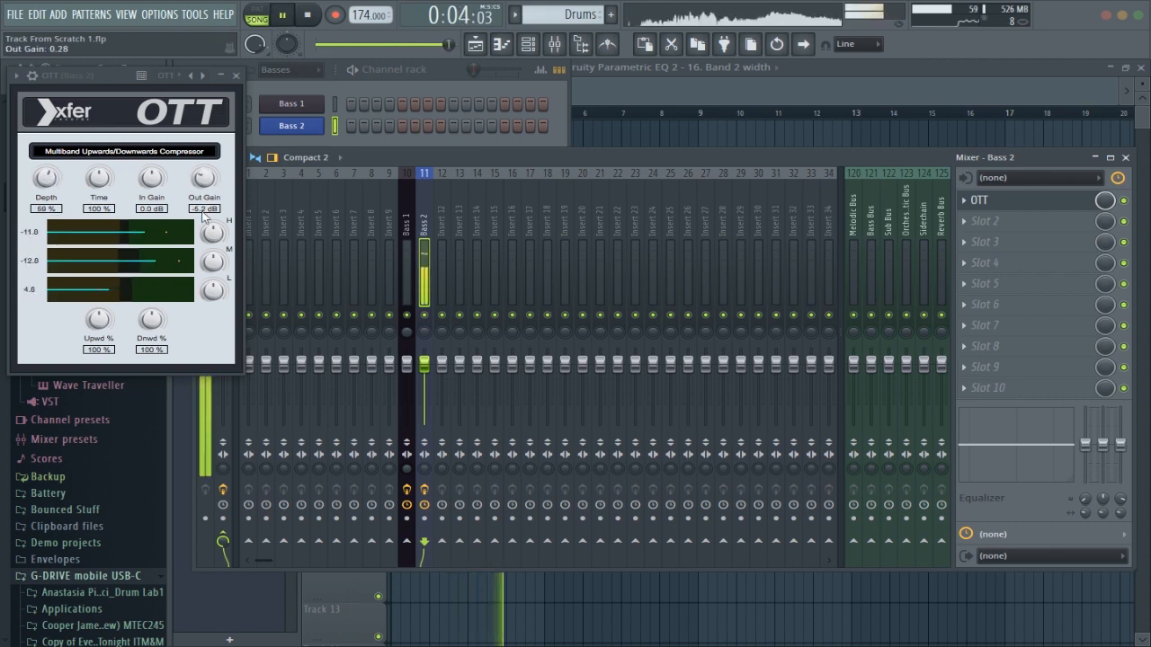
{"action": "key", "text": "space"}
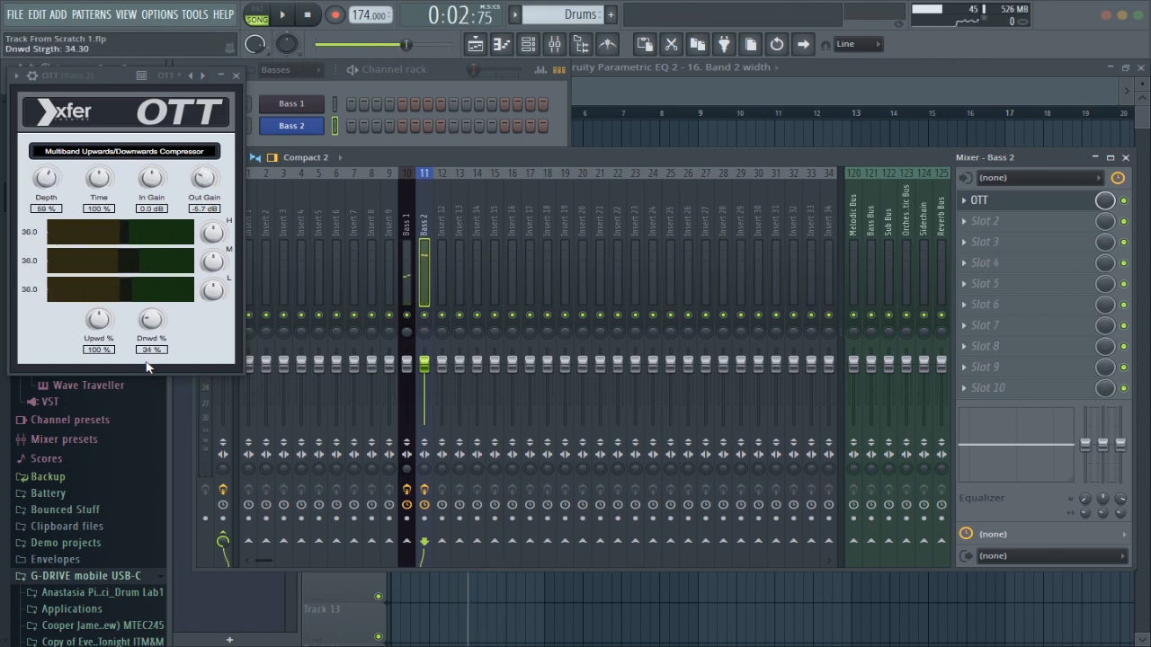
{"action": "key", "text": "space"}
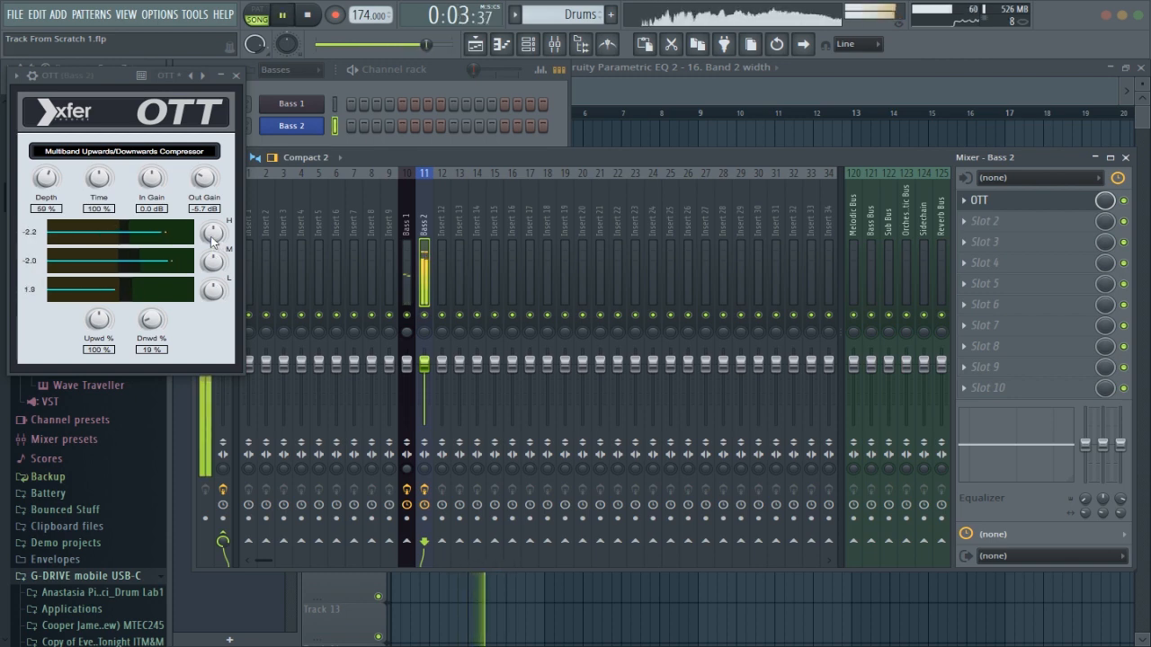
{"action": "key", "text": "space"}
{"action": "key", "text": "space"}
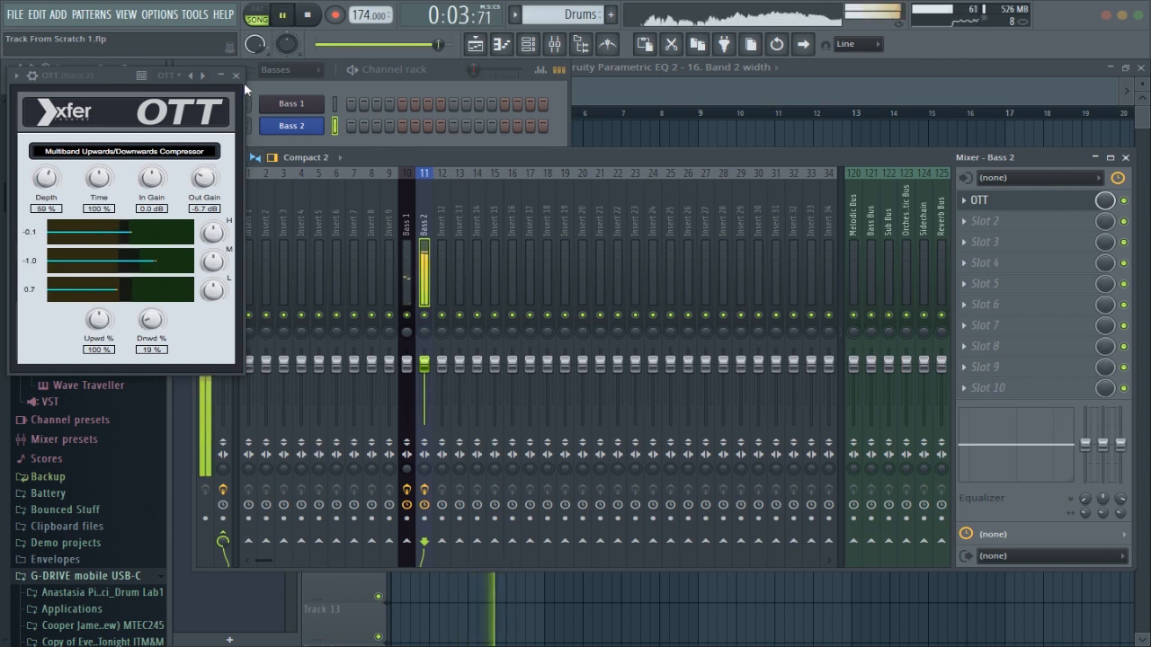
{"action": "key", "text": "space"}
{"action": "left_click", "coordinate": [235, 76]}
Load FabFilter Pro-Q 2 into slot 2 of the Bass 2 mixer track
{"action": "left_click", "coordinate": [986, 221]}
{"action": "mouse_move", "coordinate": [985, 240]}
{"action": "mouse_move", "coordinate": [906, 317]}
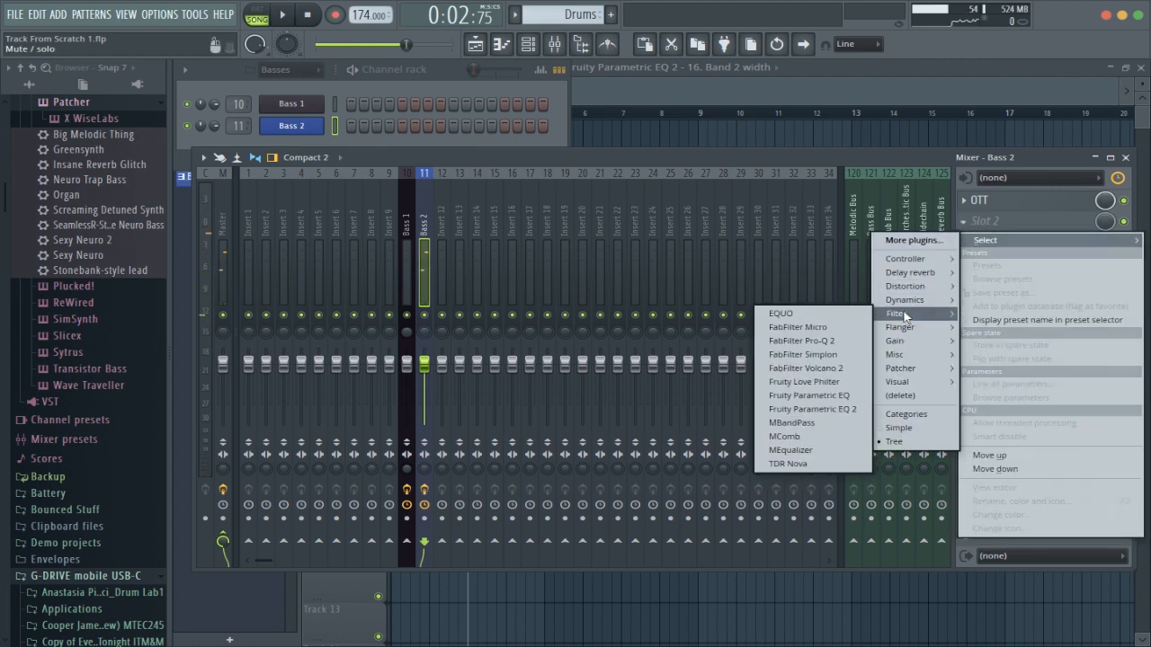
{"action": "left_click", "coordinate": [796, 341]}
Shape Bass 2 with dips of about 1.7 dB near 3.4 kHz and 2 dB near 191 Hz, plus a high shelf boost near 20 kHz
{"action": "key", "text": "space"}
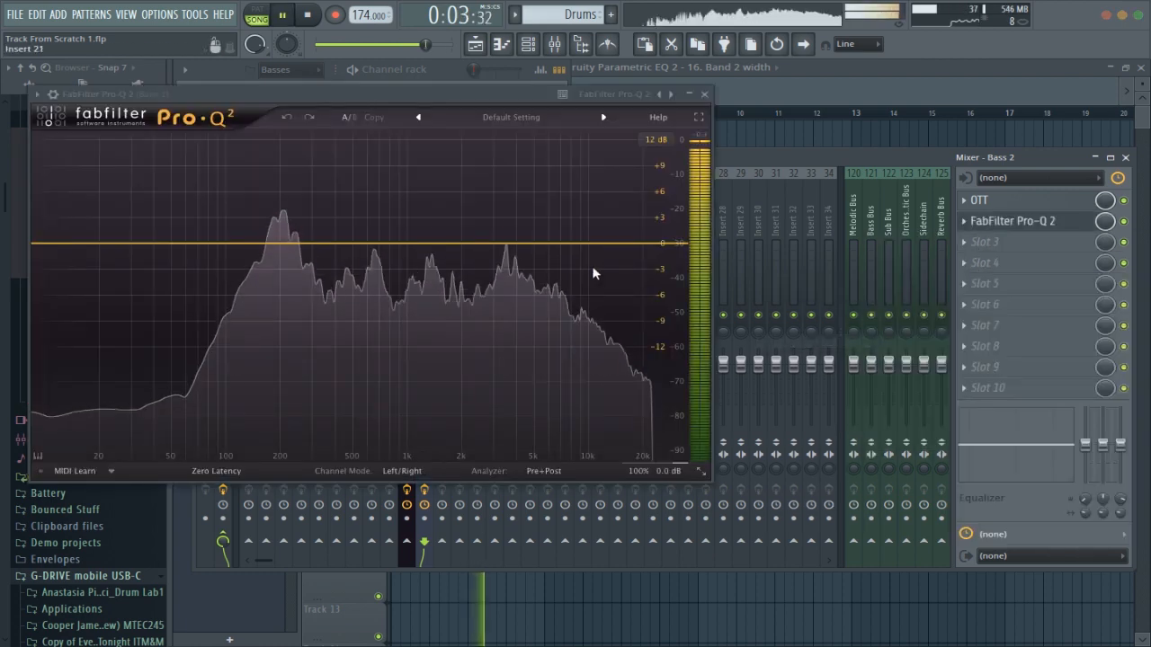
{"action": "left_click_drag", "start_coordinate": [504, 244], "coordinate": [505, 259]}
{"action": "left_click_drag", "start_coordinate": [617, 249], "coordinate": [642, 221]}
{"action": "left_click_drag", "start_coordinate": [296, 257], "coordinate": [276, 260]}
{"action": "key", "text": "space"}
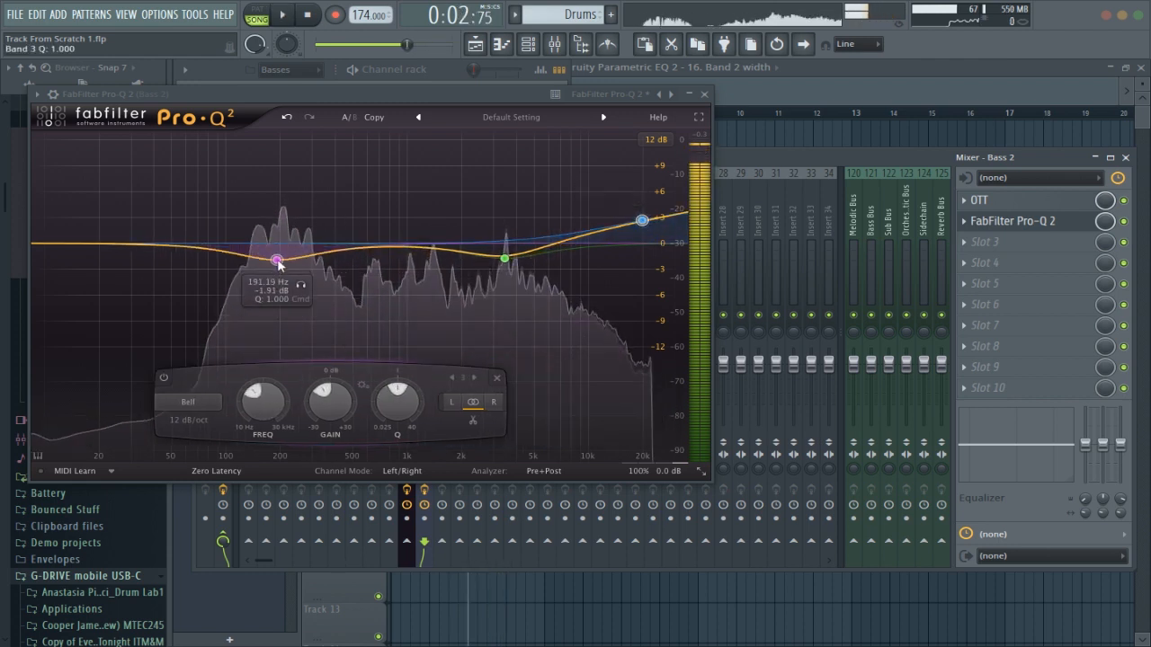
Switch the equalizer to Mid/Side mode and add a side-only bell cut just above 200 Hz, checking it during playback
{"action": "left_click", "coordinate": [402, 470]}
{"action": "left_click", "coordinate": [411, 500]}
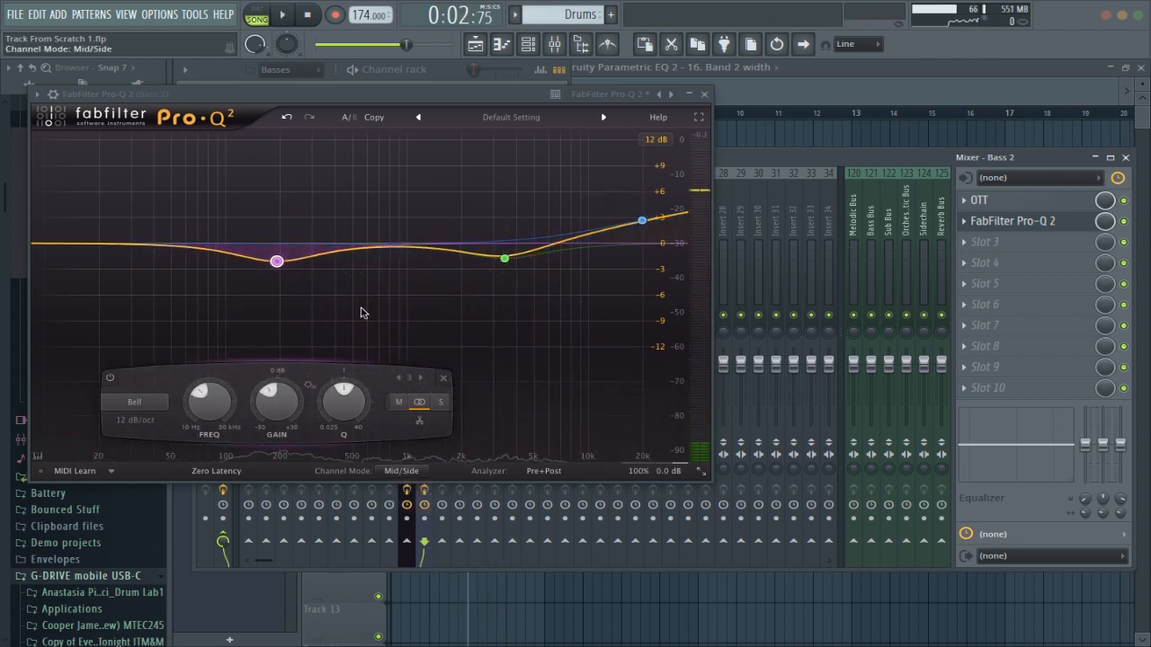
{"action": "left_click", "coordinate": [370, 260]}
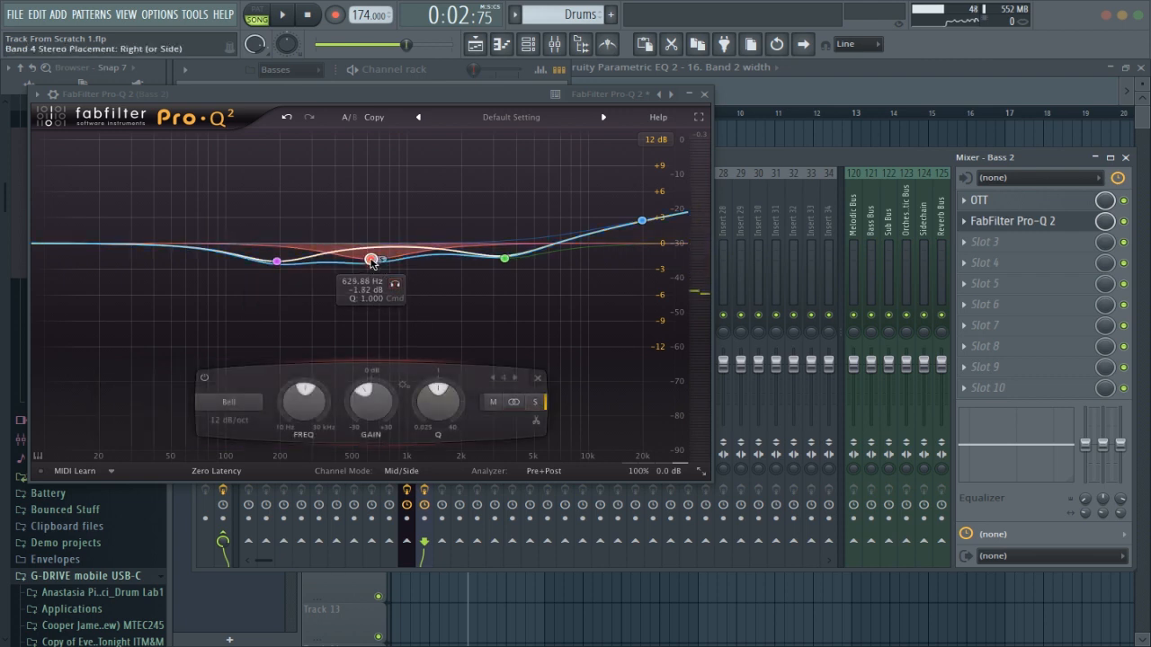
{"action": "left_click_drag", "start_coordinate": [372, 260], "coordinate": [289, 276]}
{"action": "key", "text": "space"}
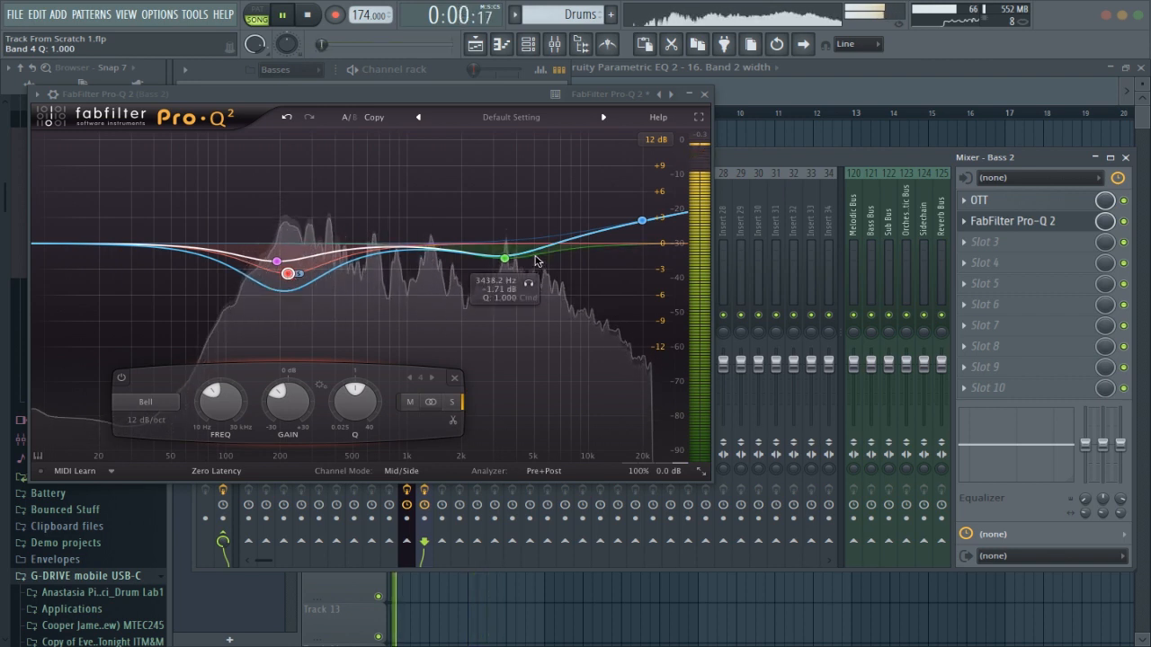
{"action": "key", "text": "space"}
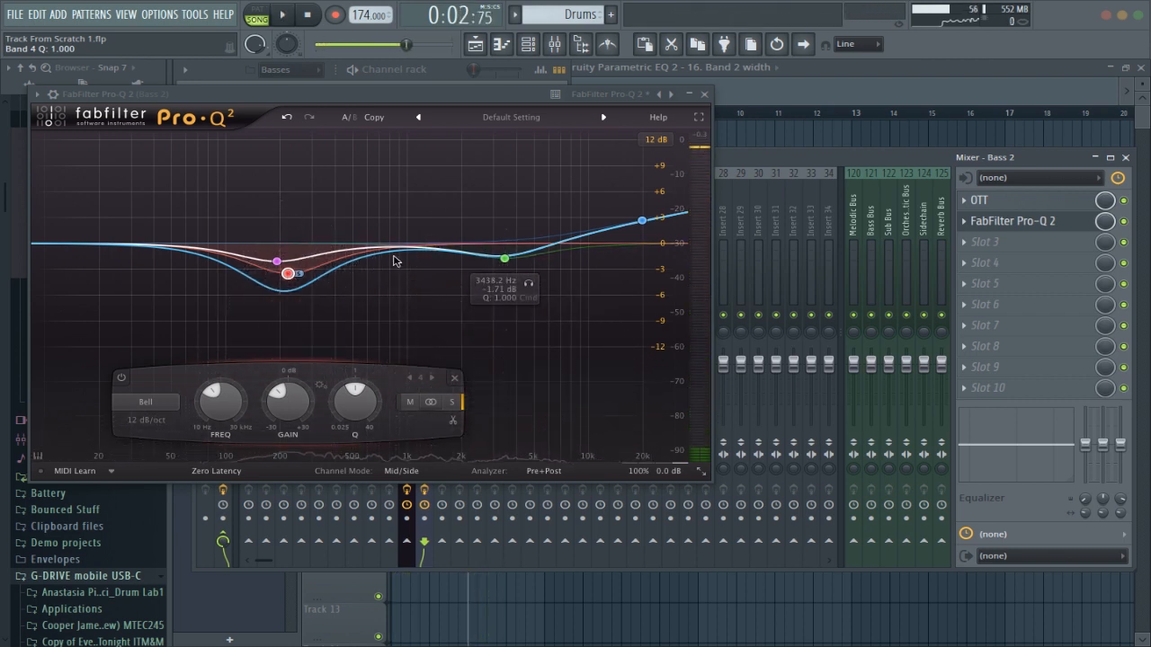
Add a second, narrower side-only bell cut of about 3 dB near 280 Hz while auditioning Bass 2
{"action": "key", "text": "space"}
{"action": "key", "text": "space"}
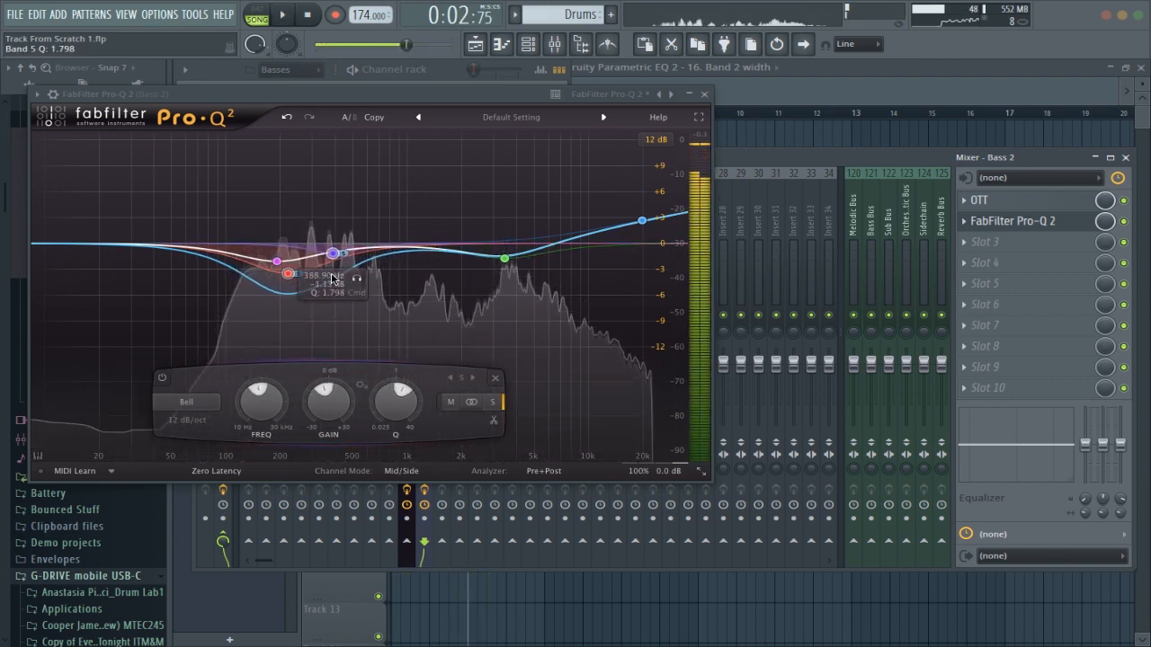
{"action": "double_click", "coordinate": [306, 269]}
{"action": "scroll", "coordinate": [306, 292], "scroll_direction": "up", "scroll_amount": 3}
{"action": "key", "text": "space"}
Add a 48 dB/oct low cut slightly above 100 Hz that affects both mid and side
{"action": "double_click", "coordinate": [182, 252]}
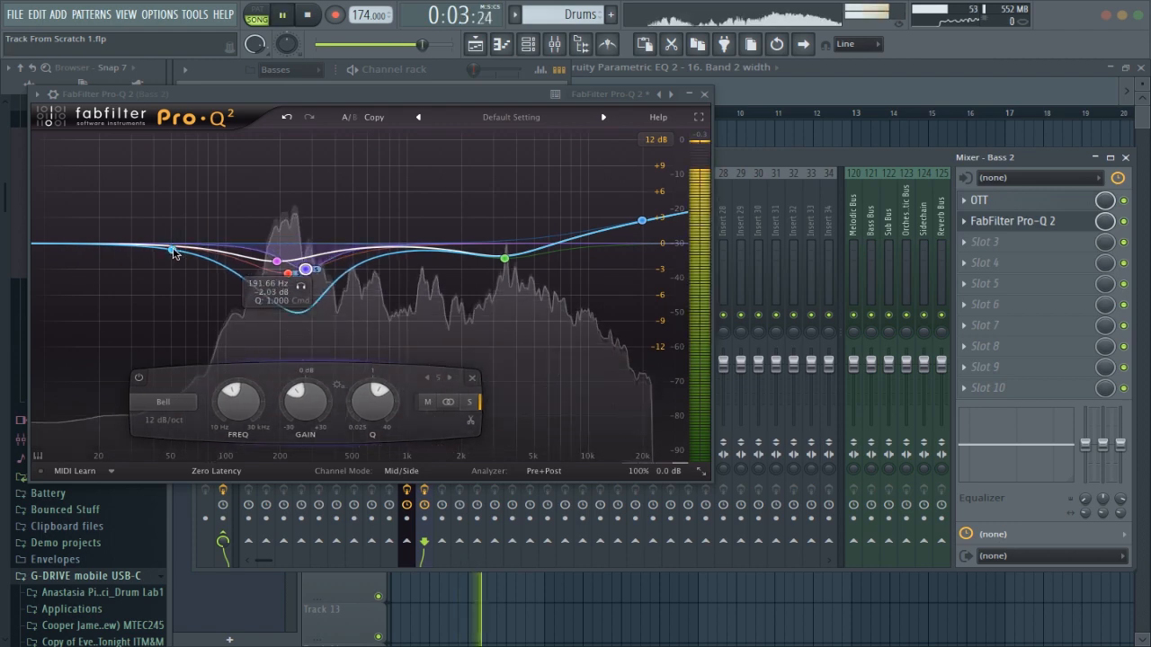
{"action": "right_click", "coordinate": [184, 252]}
{"action": "mouse_move", "coordinate": [249, 278]}
{"action": "left_click", "coordinate": [375, 304]}
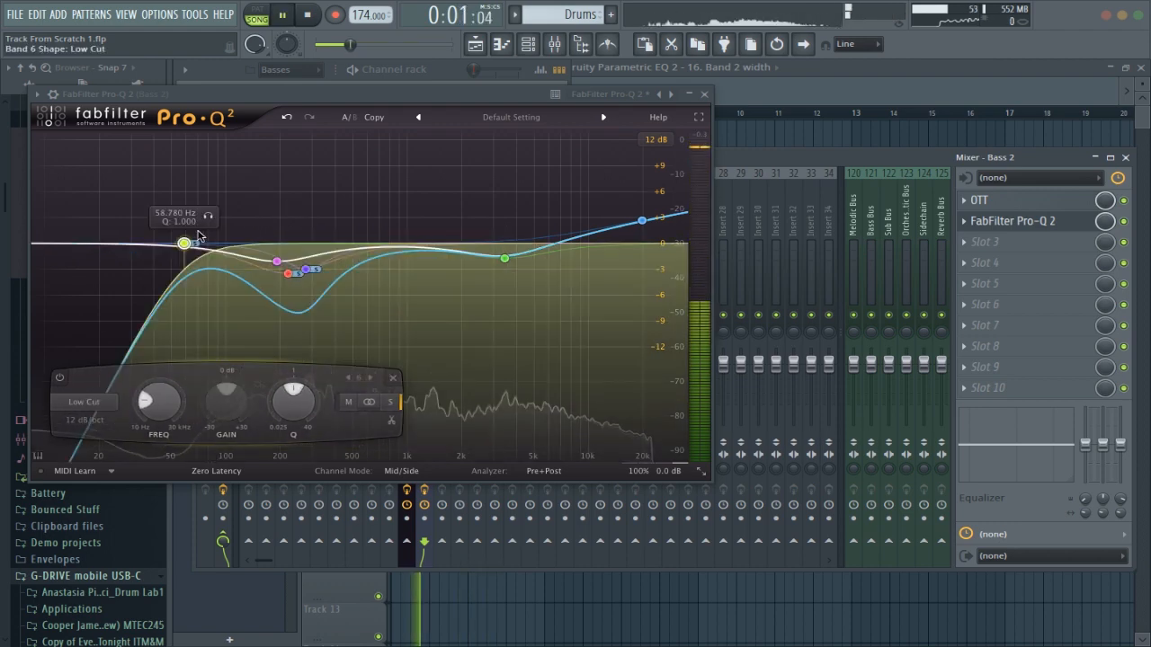
{"action": "left_click_drag", "start_coordinate": [188, 244], "coordinate": [235, 243]}
{"action": "right_click", "coordinate": [238, 243]}
{"action": "left_click", "coordinate": [380, 402]}
Audition the equalized Bass 2 sound, then close Pro-Q 2 and the mixer to return to the playlist
{"action": "key", "text": "space"}
{"action": "key", "text": "space"}
{"action": "scroll", "coordinate": [261, 238], "scroll_direction": "up", "scroll_amount": 2}
{"action": "scroll", "coordinate": [257, 241], "scroll_direction": "up", "scroll_amount": 2}
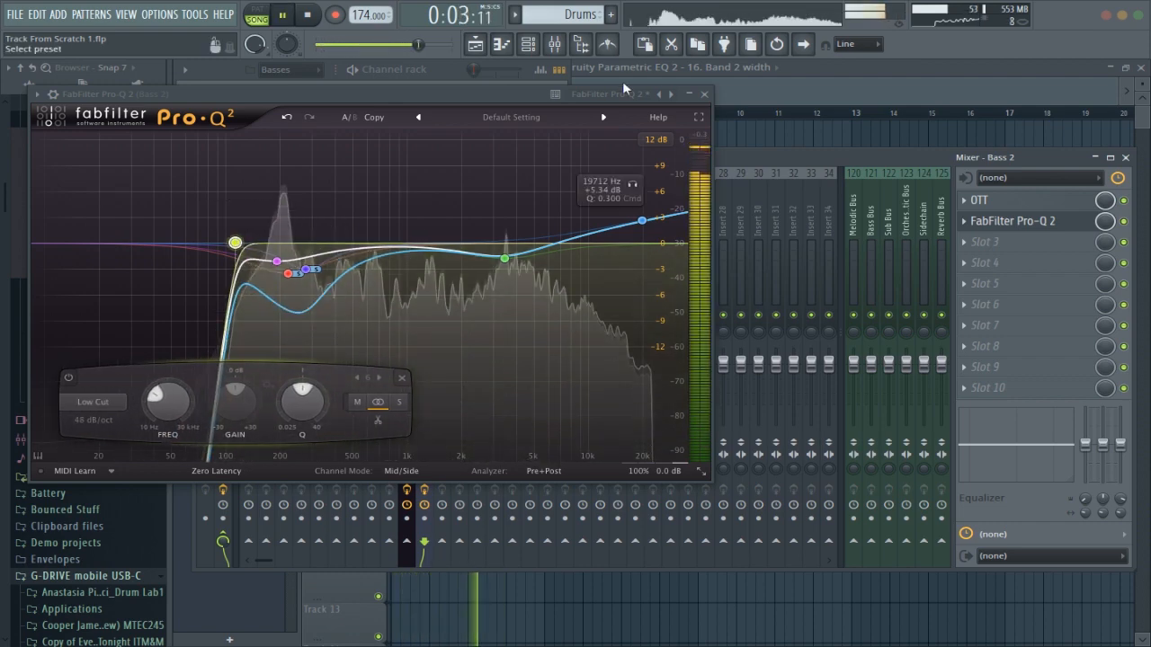
{"action": "left_click", "coordinate": [704, 93]}
{"action": "key", "text": "space"}
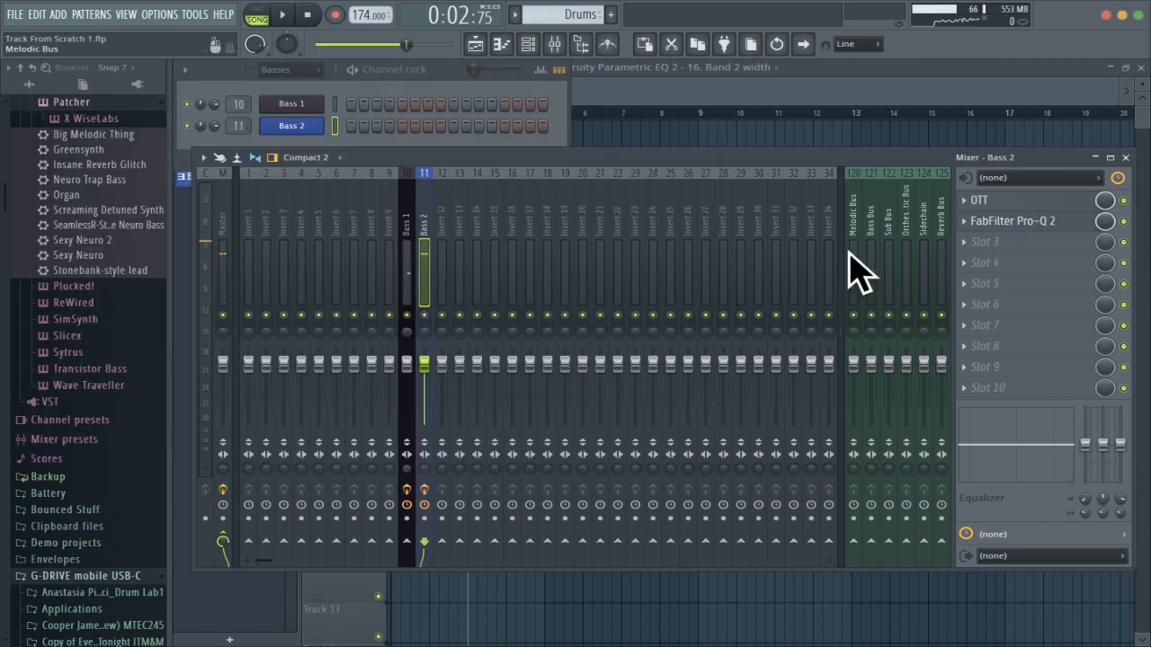
{"action": "key", "text": "space"}
{"action": "key", "text": "space"}
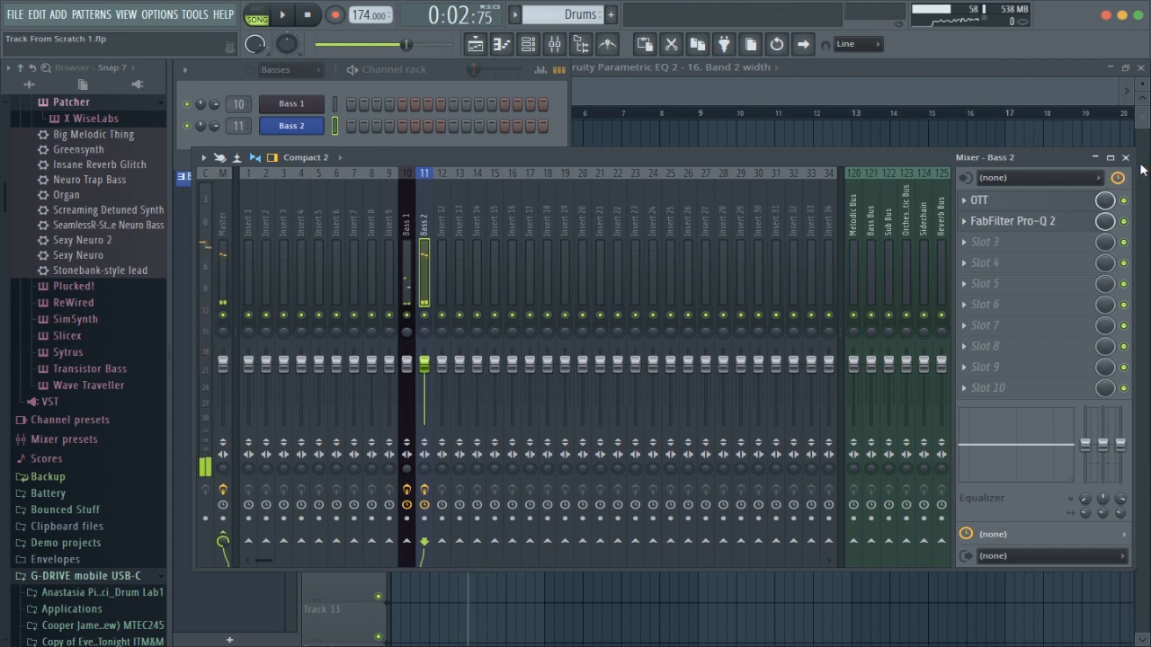
{"action": "left_click", "coordinate": [1125, 157]}
{"action": "left_click", "coordinate": [722, 87]}
Play the Bass 1 clip at bar 1 and the Bass 2 clips at bar 3 in turn to compare their loudness
{"action": "key", "text": "space"}
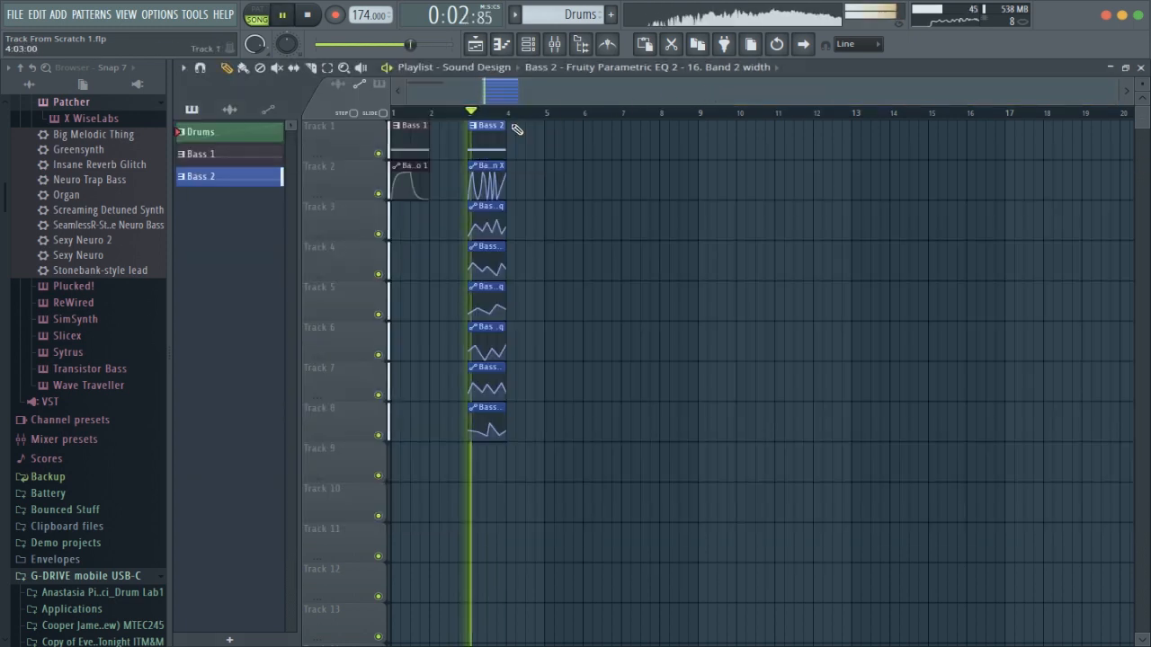
{"action": "left_click_drag", "start_coordinate": [468, 111], "coordinate": [396, 111]}
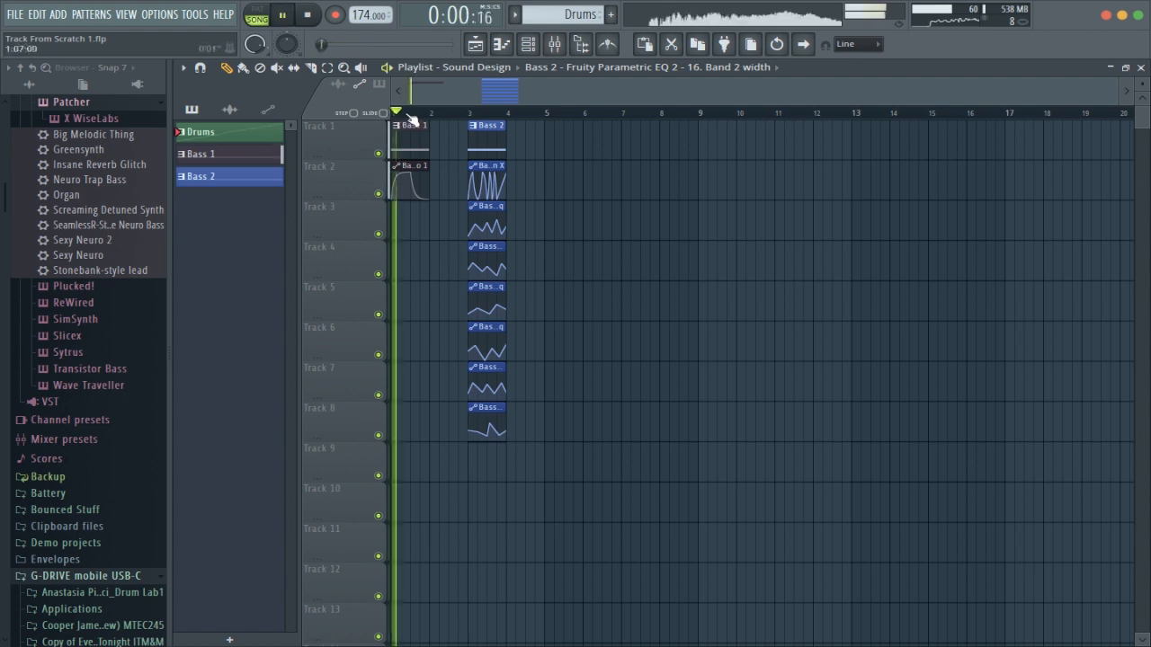
{"action": "left_click", "coordinate": [468, 110]}
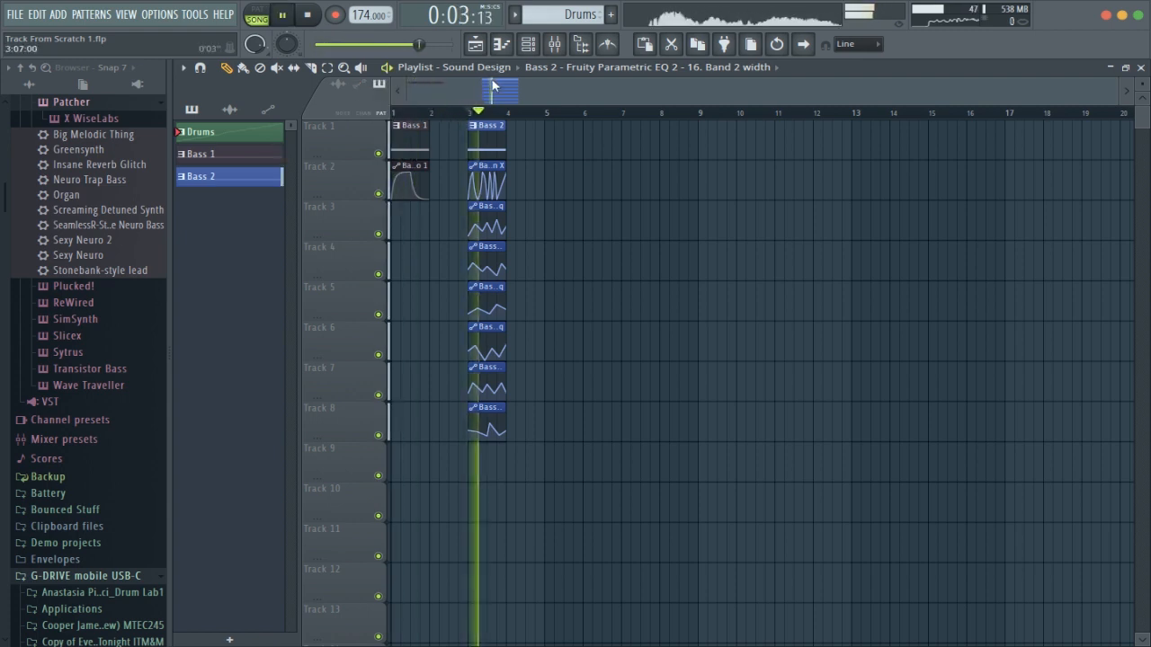
{"action": "key", "text": "space"}
{"action": "left_click", "coordinate": [403, 112]}
{"action": "key", "text": "space"}
Lower the Bass 2 mixer fader to about -4.1 dB, raise Bass 1 slightly, and check the balance during playback
{"action": "key", "text": "F9"}
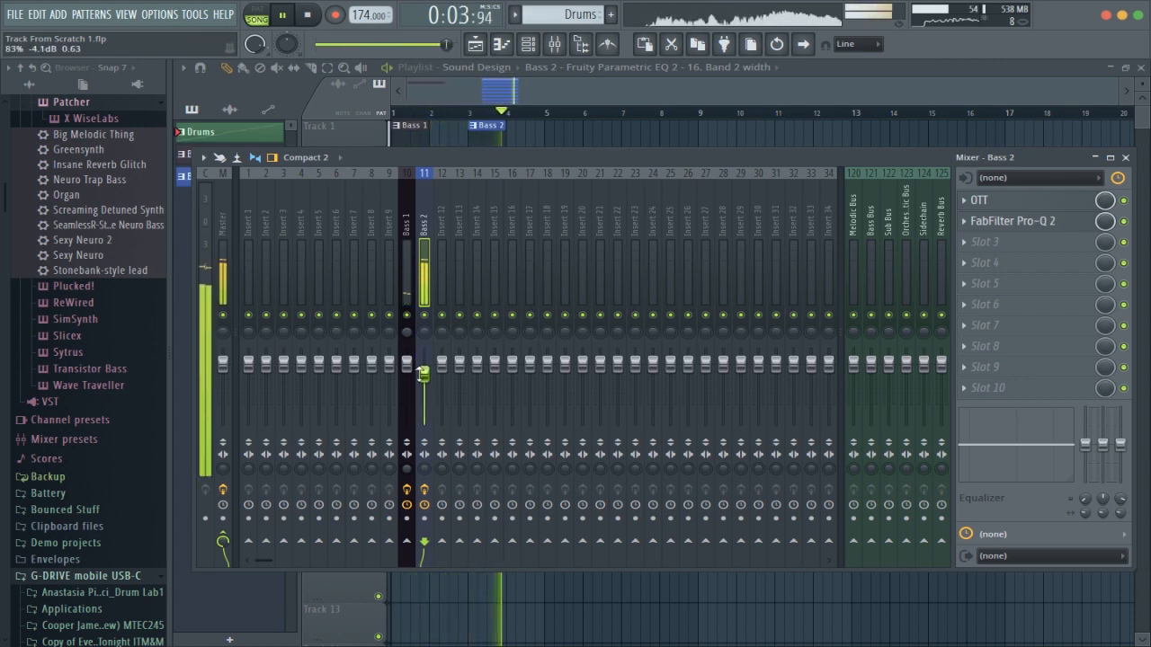
{"action": "left_click_drag", "start_coordinate": [398, 380], "coordinate": [399, 375]}
{"action": "key", "text": "space"}
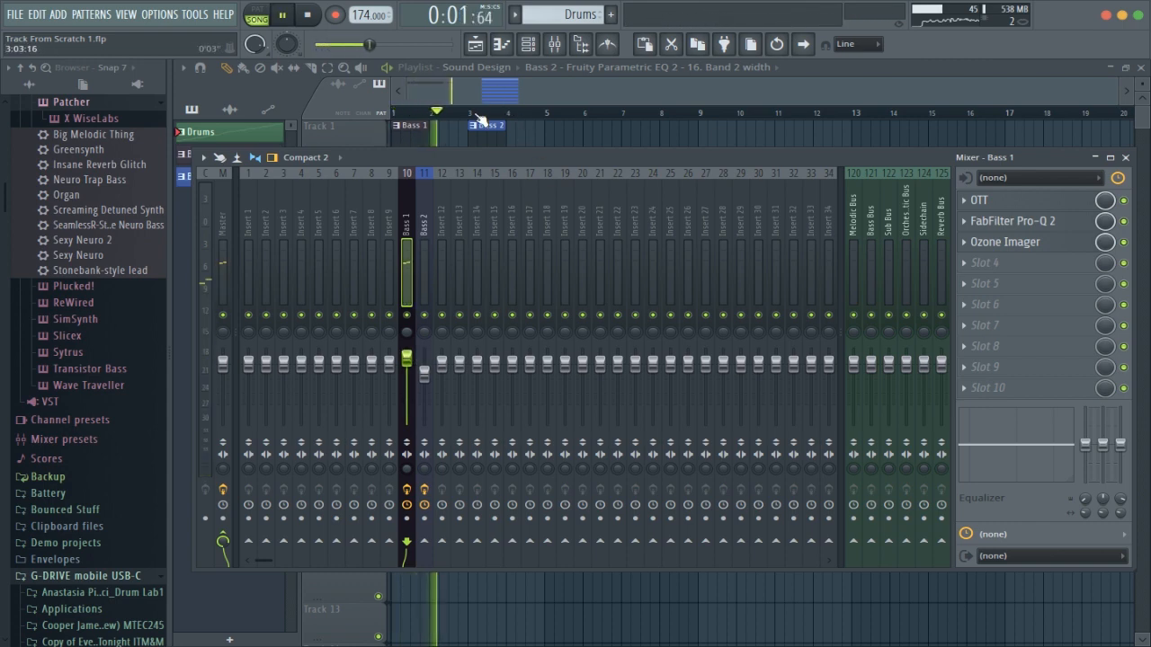
{"action": "key", "text": "F9"}
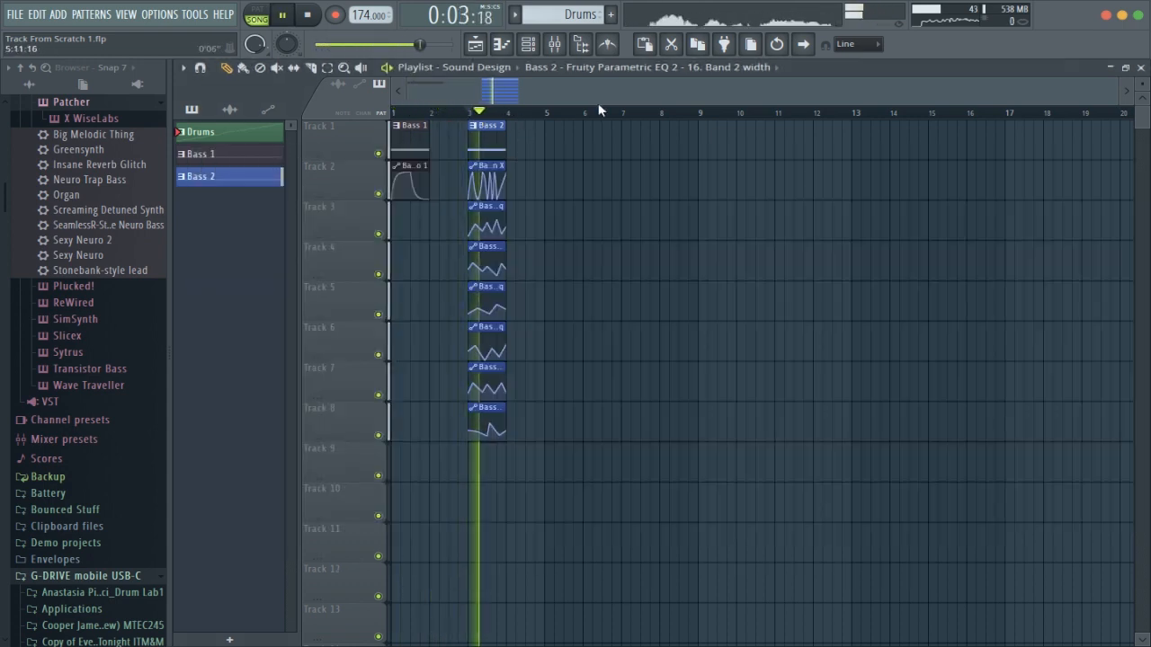
{"action": "left_click", "coordinate": [528, 43]}
{"action": "left_click", "coordinate": [555, 43]}
{"action": "key", "text": "space"}
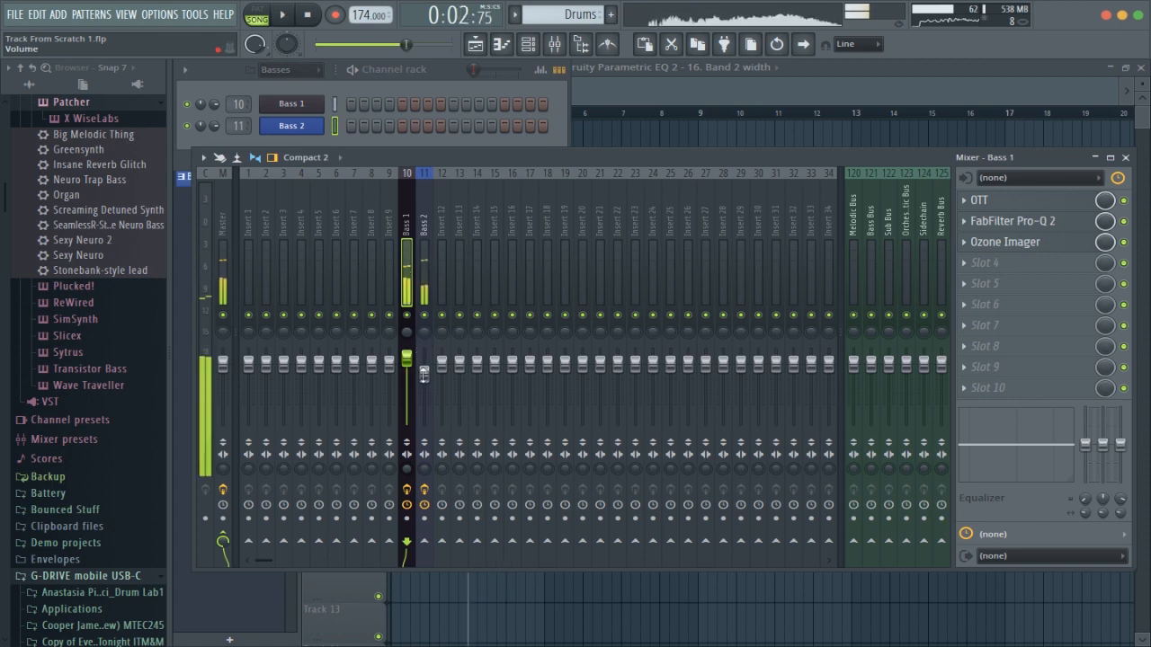
{"action": "left_click", "coordinate": [1125, 157]}
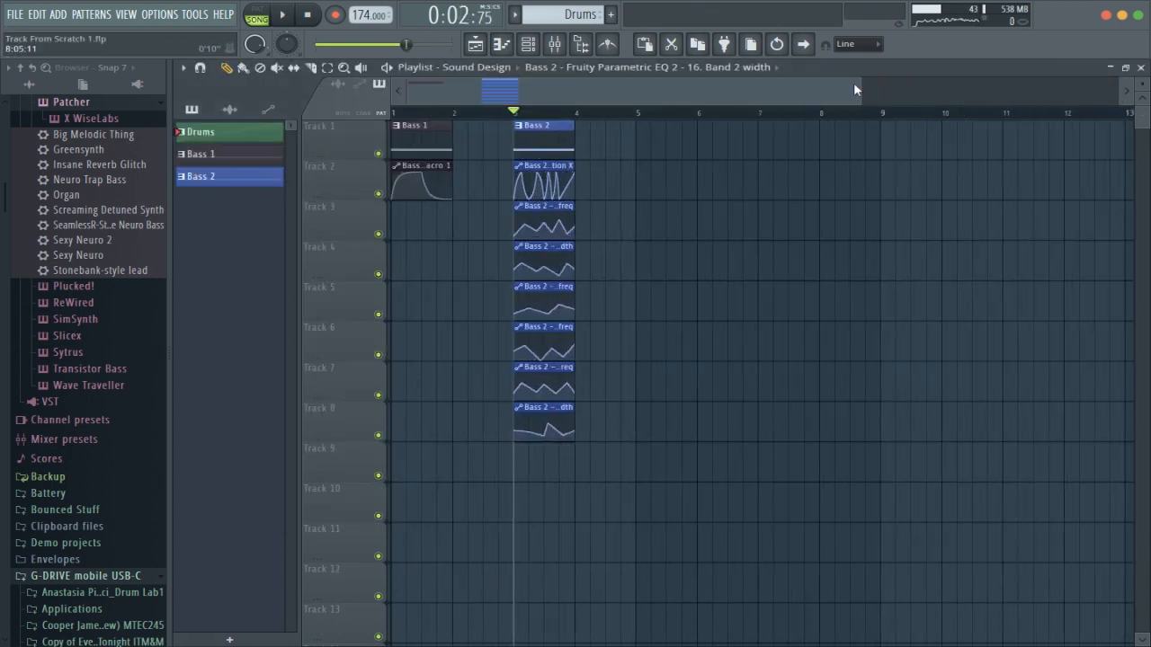
Examine the Bass 2 automation clips up close in the playlist during playback
{"action": "left_click_drag", "start_coordinate": [854, 88], "coordinate": [611, 89]}
{"action": "key", "text": "space"}
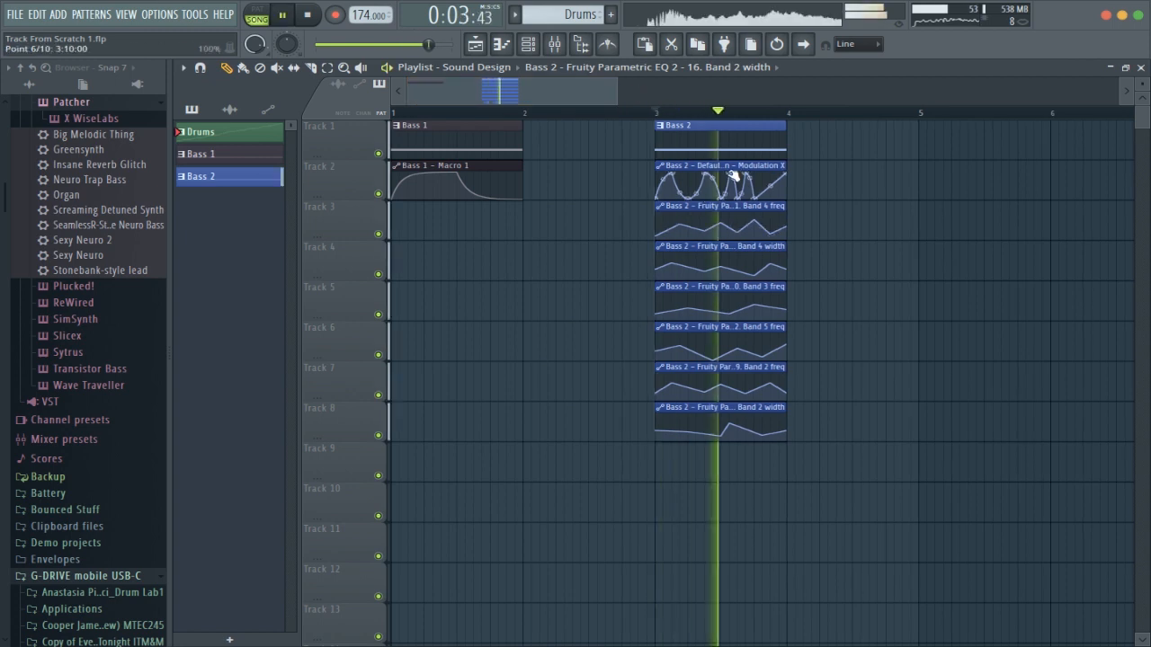
{"action": "key", "text": "space"}
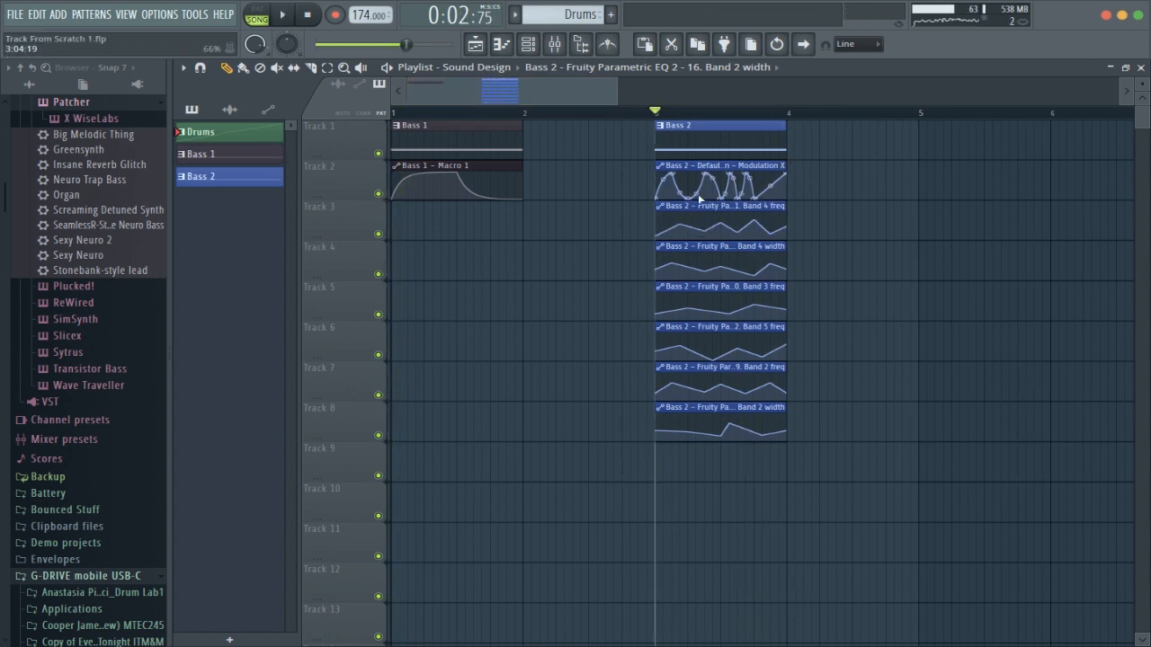
{"action": "left_click_drag", "start_coordinate": [625, 96], "coordinate": [1041, 158]}
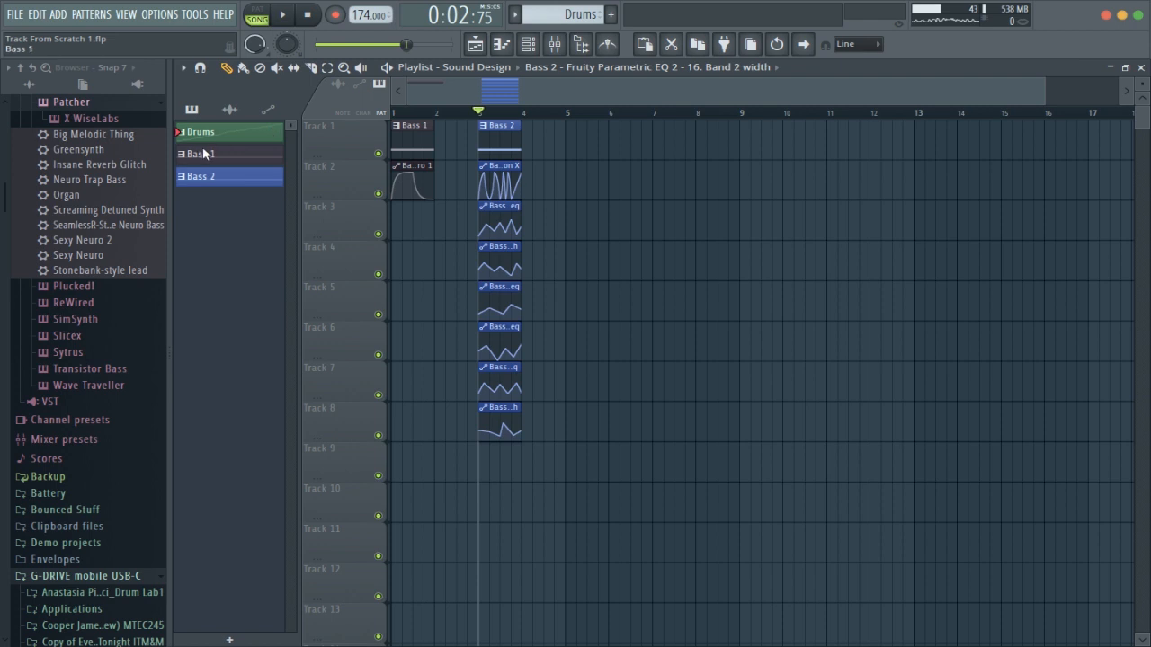
Collapse the expanded Patcher, Generators, Plugin presets and G-DRIVE mobile USB-C folders in the browser
{"action": "left_click", "coordinate": [125, 110]}
{"action": "scroll", "coordinate": [118, 203], "scroll_direction": "up", "scroll_amount": 5}
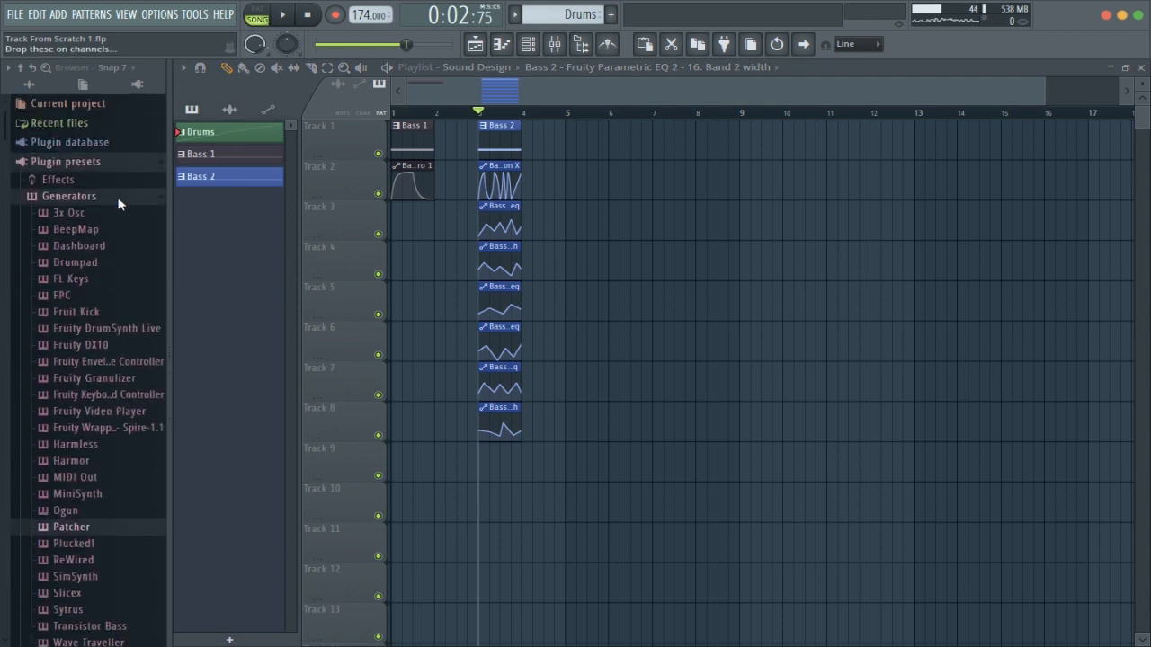
{"action": "left_click", "coordinate": [125, 197]}
{"action": "left_click", "coordinate": [81, 162]}
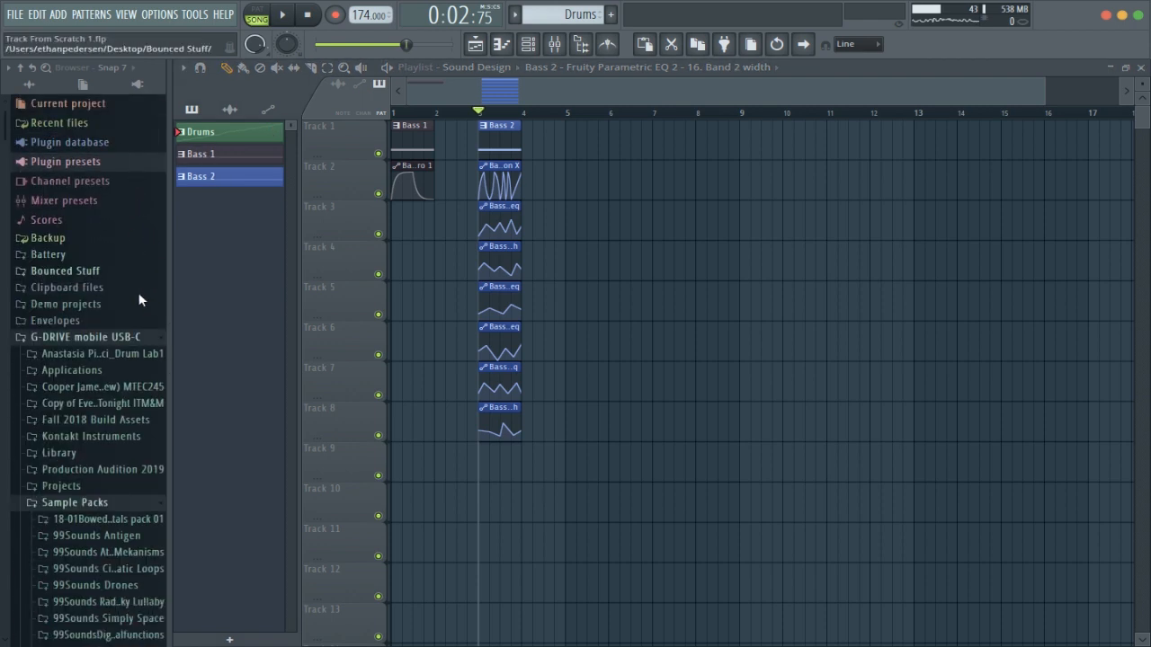
{"action": "left_click", "coordinate": [135, 338]}
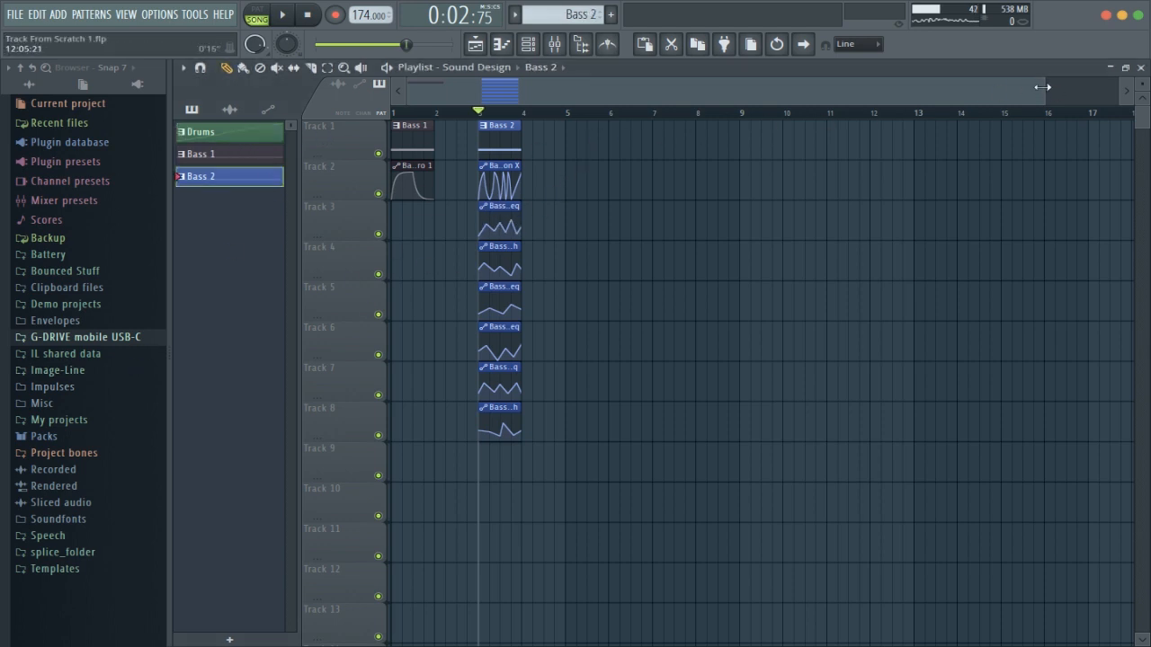
Create a new pattern named Bass 3 and give it a teal color
{"action": "left_click_drag", "start_coordinate": [1042, 87], "coordinate": [771, 99]}
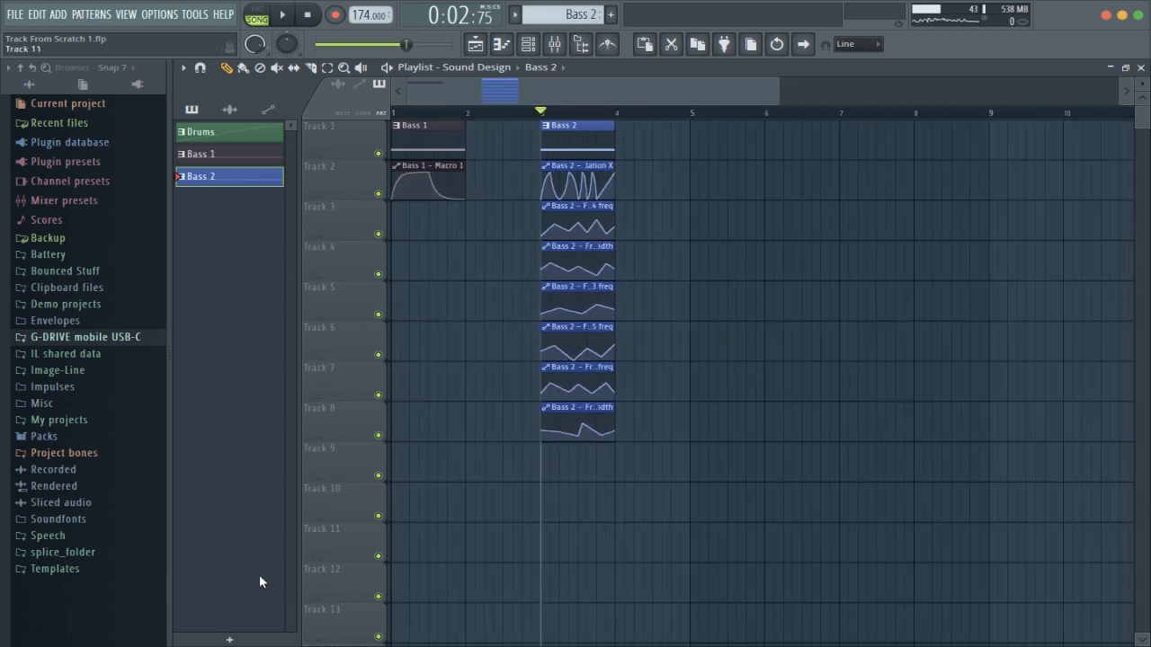
{"action": "left_click", "coordinate": [243, 641]}
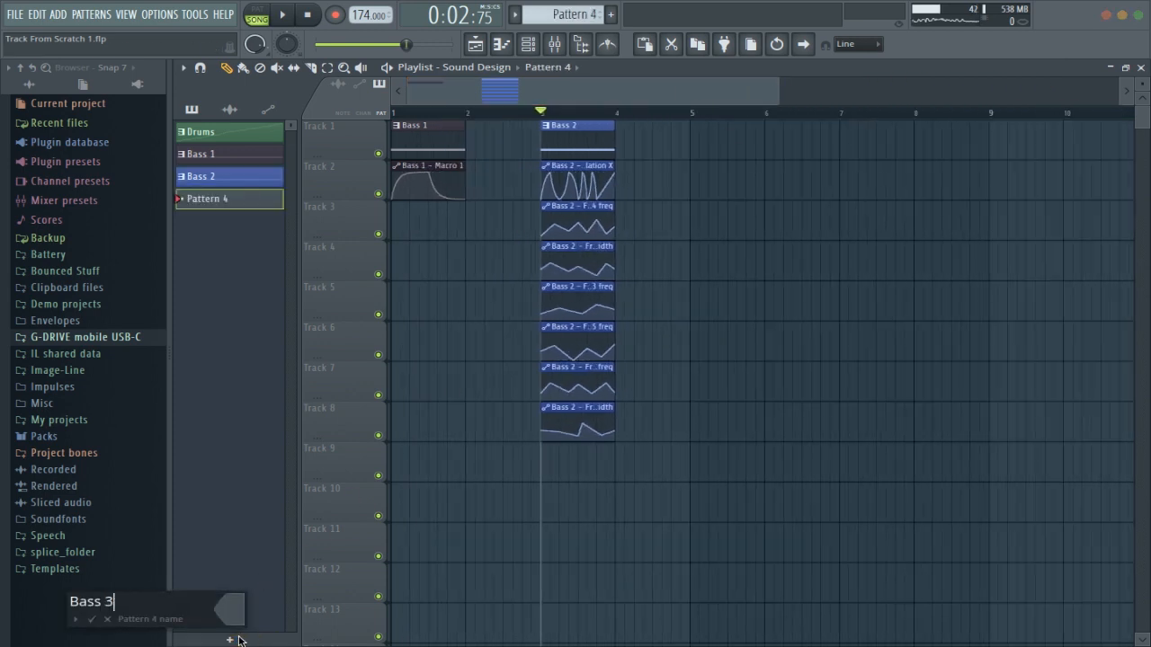
{"action": "left_click", "coordinate": [241, 611]}
{"action": "left_click", "coordinate": [280, 436]}
{"action": "left_click", "coordinate": [231, 609]}
{"action": "left_click", "coordinate": [252, 447]}
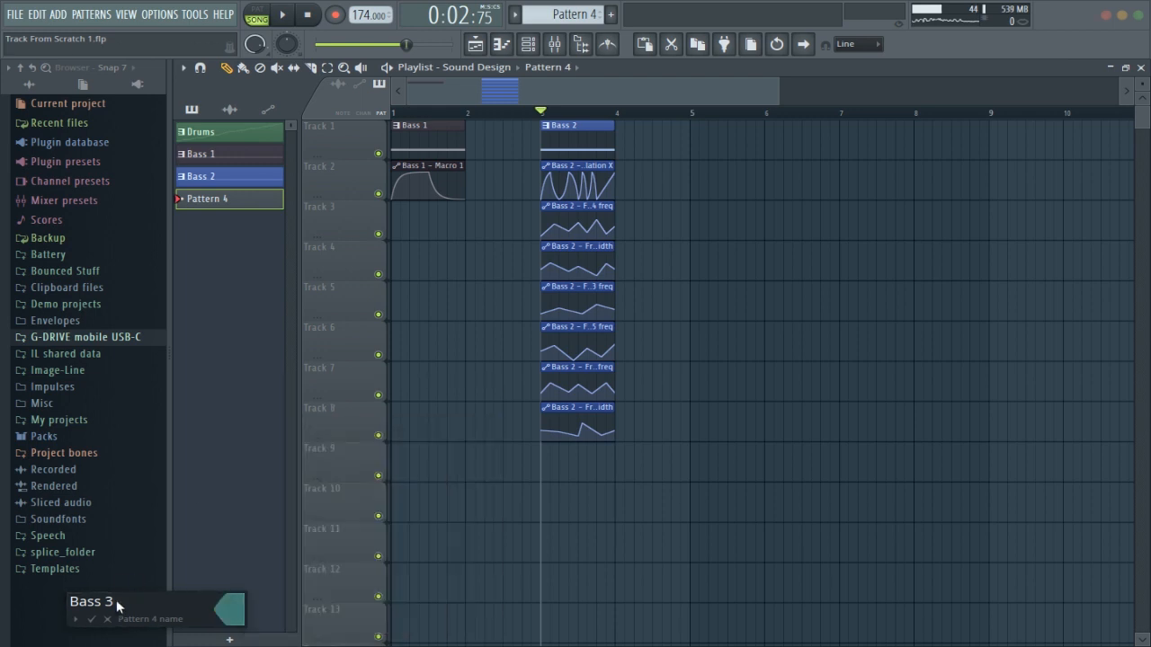
{"action": "left_click", "coordinate": [92, 620]}
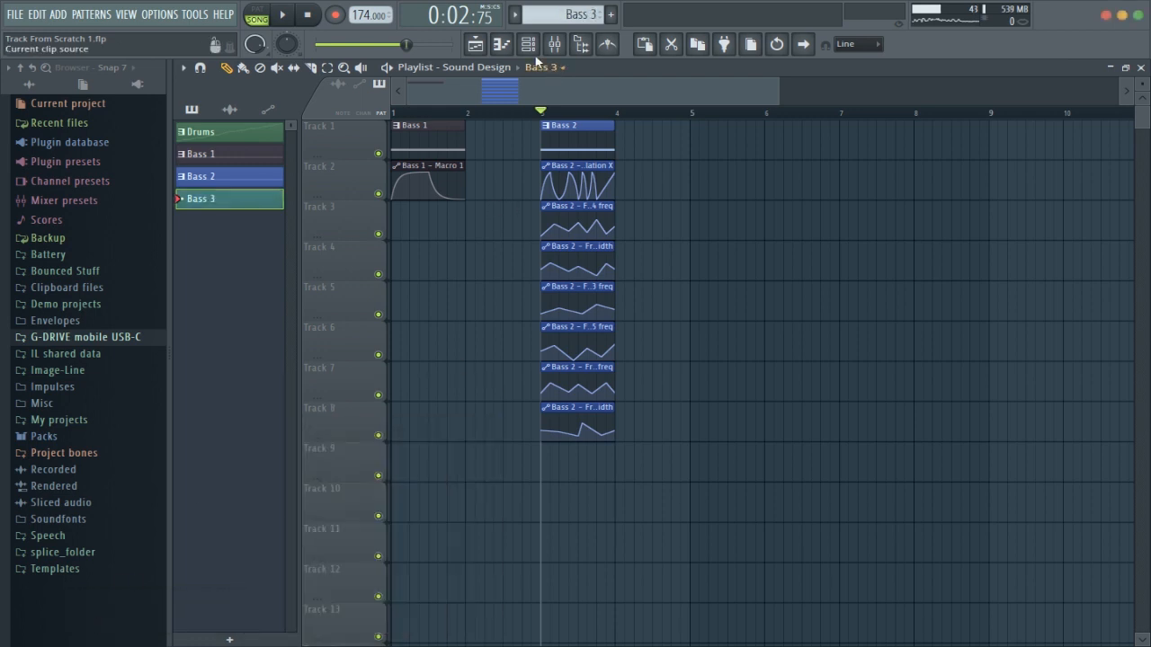
Add a new Harmor channel below Bass 2 in the Basses group of the channel rack
{"action": "left_click", "coordinate": [528, 45]}
{"action": "left_click", "coordinate": [314, 130]}
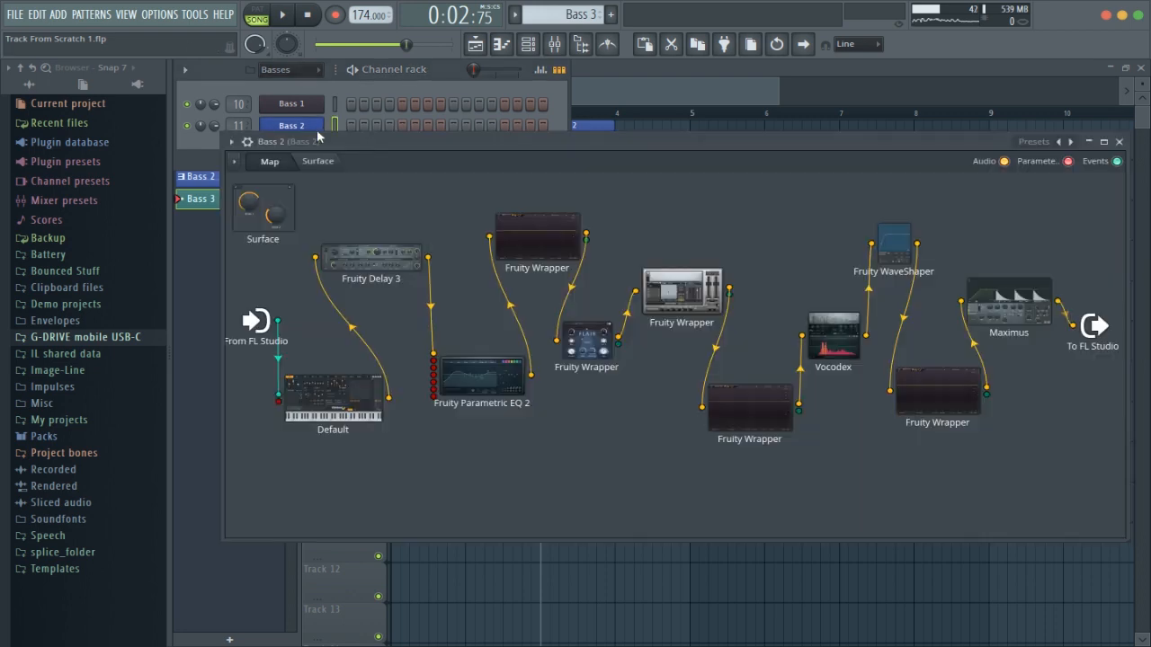
{"action": "left_click", "coordinate": [1119, 142]}
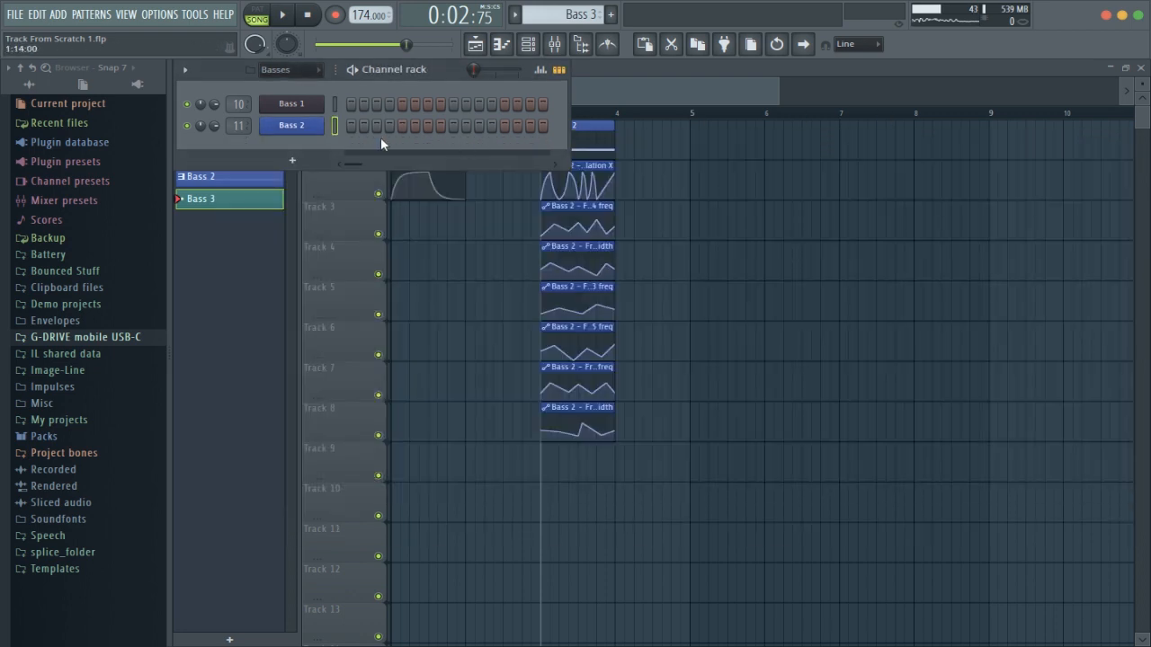
{"action": "left_click", "coordinate": [293, 160]}
{"action": "mouse_move", "coordinate": [331, 312]}
{"action": "mouse_move", "coordinate": [333, 292]}
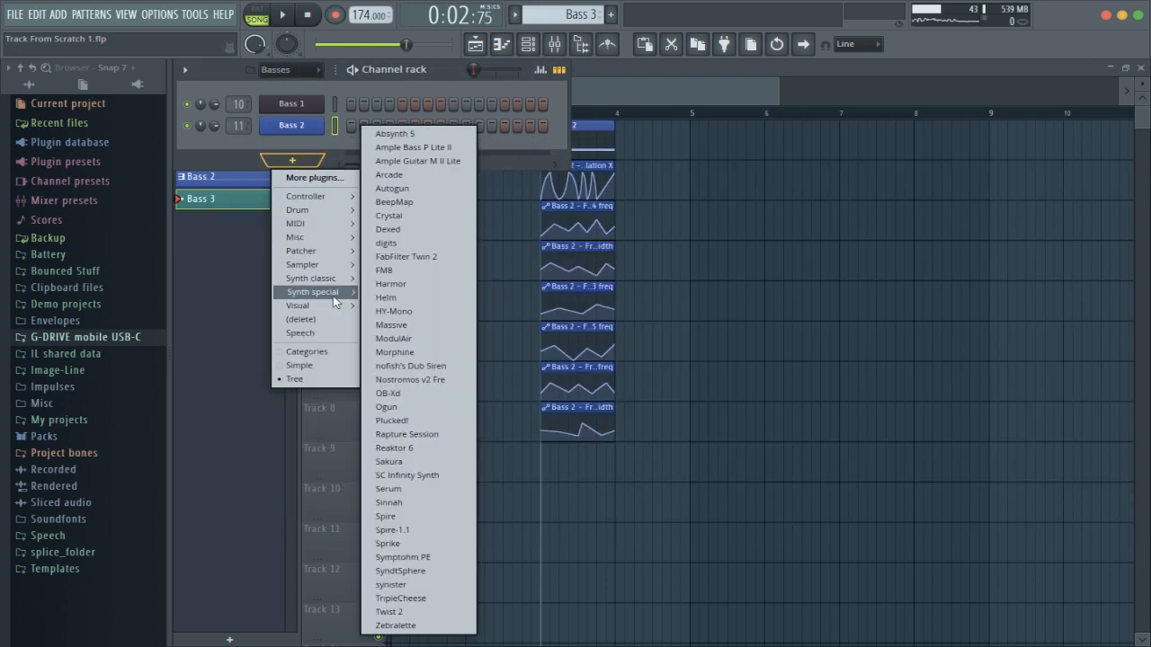
{"action": "left_click", "coordinate": [411, 286]}
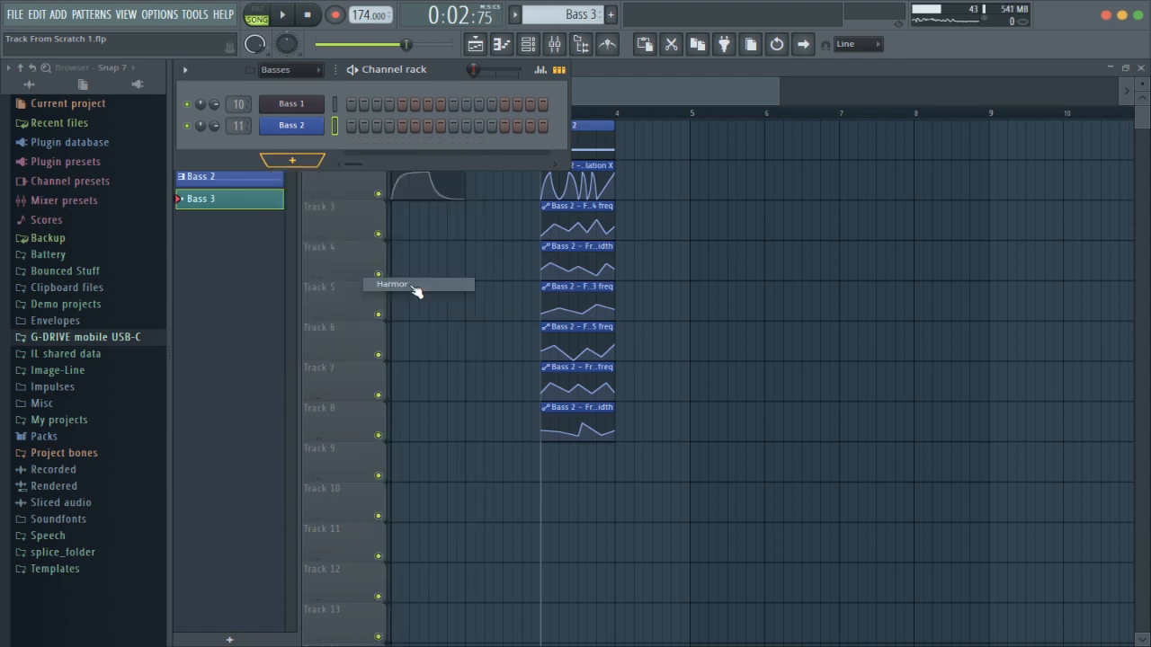
Load the Default preset in the new Harmor instance and close its plugin window
{"action": "left_click", "coordinate": [1106, 267]}
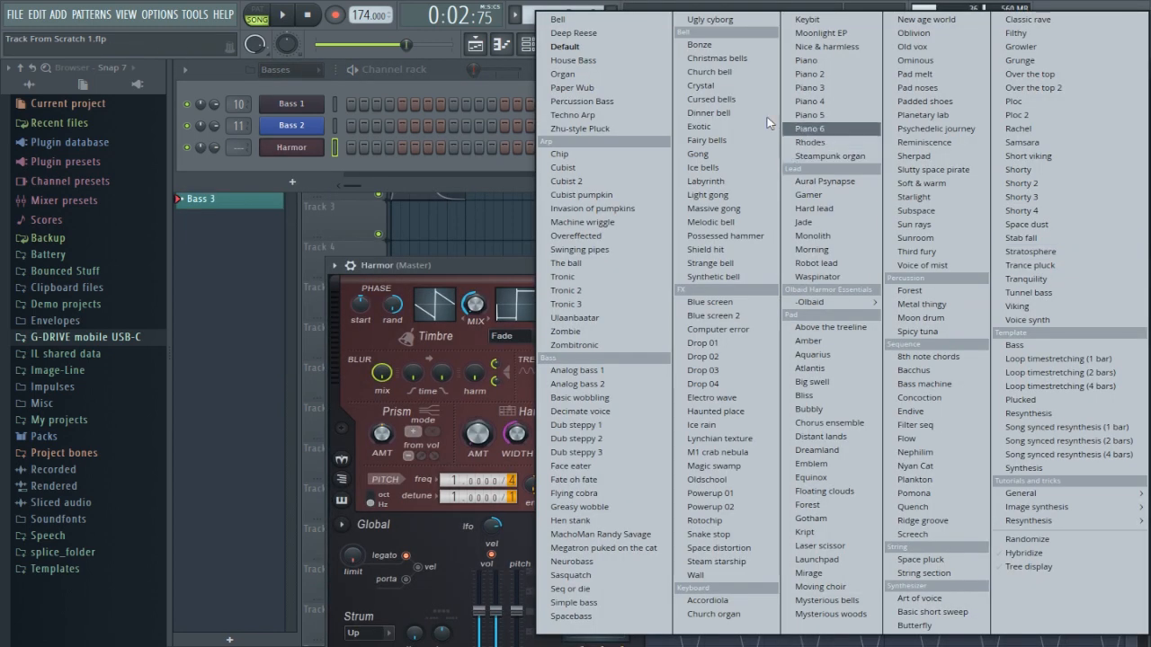
{"action": "left_click", "coordinate": [569, 38]}
{"action": "left_click_drag", "start_coordinate": [990, 269], "coordinate": [937, 119]}
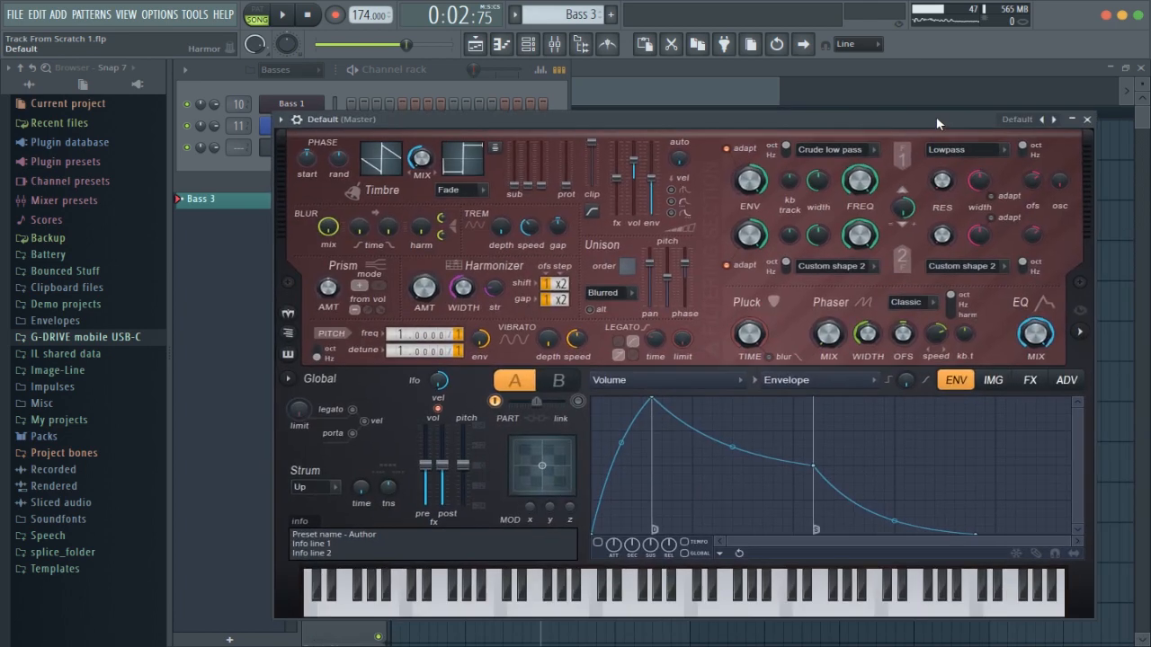
{"action": "left_click", "coordinate": [1087, 120]}
Rename the new Harmor channel Bass 3 and give it the same teal color as the Bass 3 pattern
{"action": "right_click", "coordinate": [320, 144]}
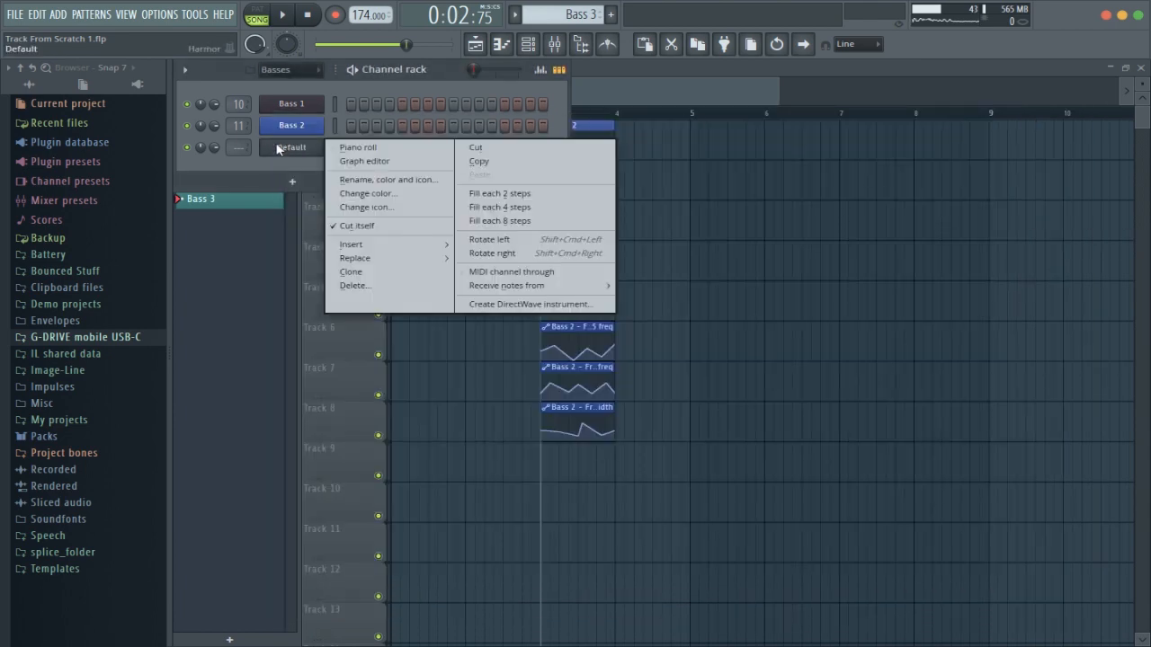
{"action": "left_click", "coordinate": [352, 180]}
{"action": "type", "text": "Bass 3"}
{"action": "left_click", "coordinate": [351, 185]}
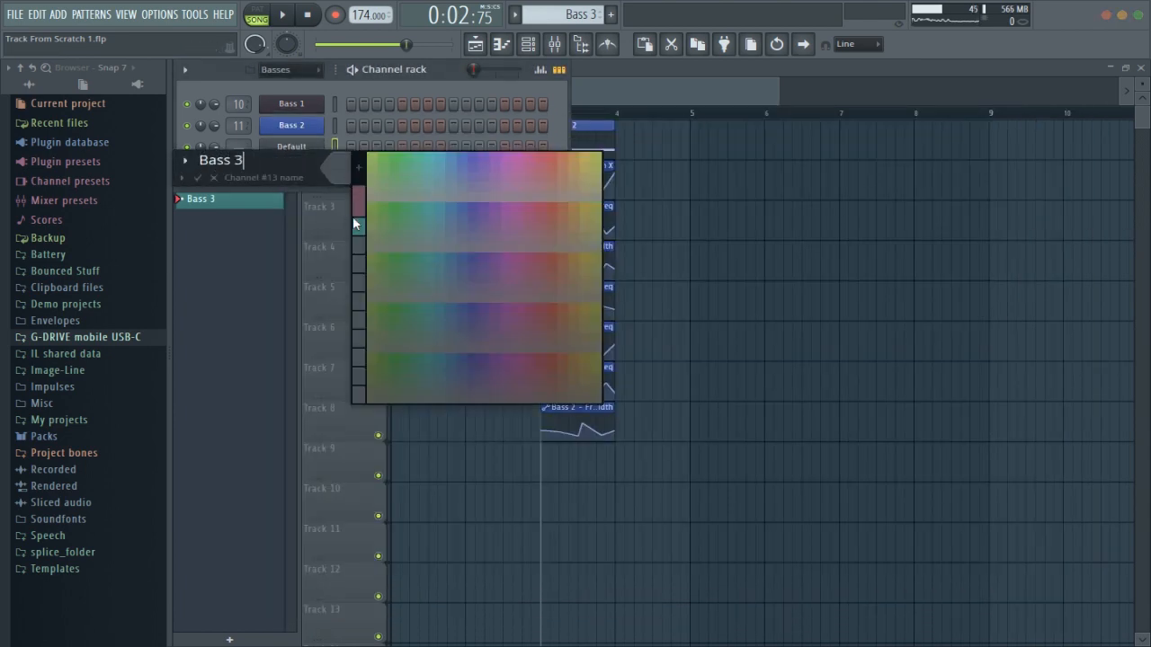
{"action": "left_click", "coordinate": [236, 201]}
{"action": "left_click", "coordinate": [198, 179]}
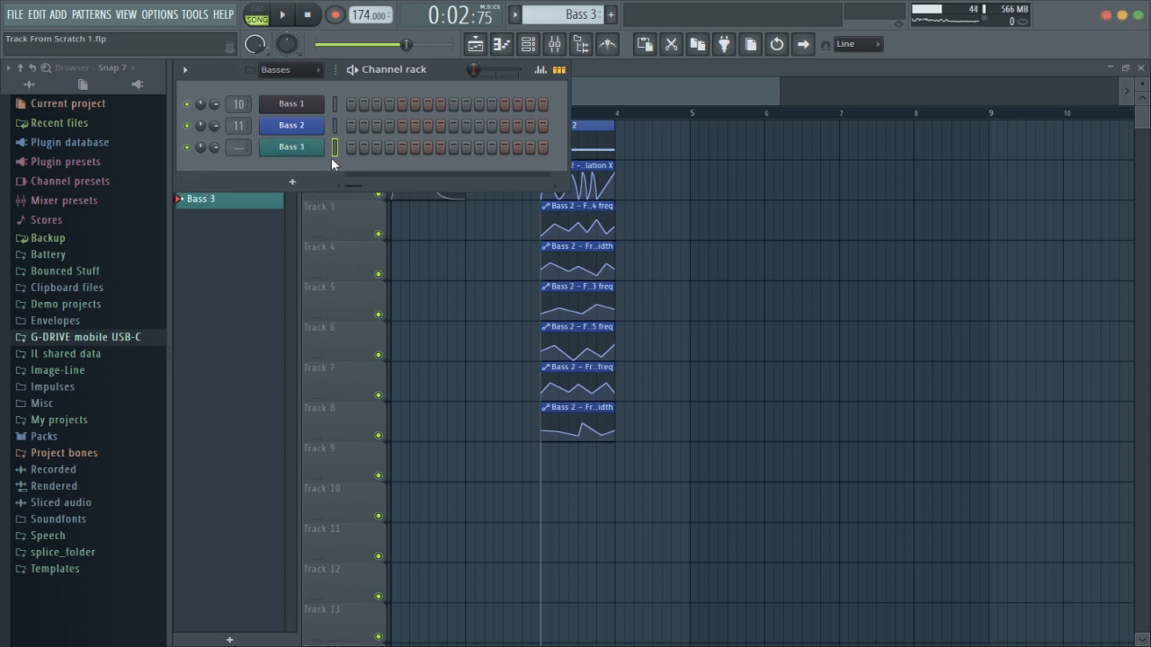
Check the notes in the Bass 2 and Bass 1 patterns in the piano roll
{"action": "right_click", "coordinate": [320, 147]}
{"action": "left_click", "coordinate": [619, 87]}
{"action": "double_click", "coordinate": [584, 136]}
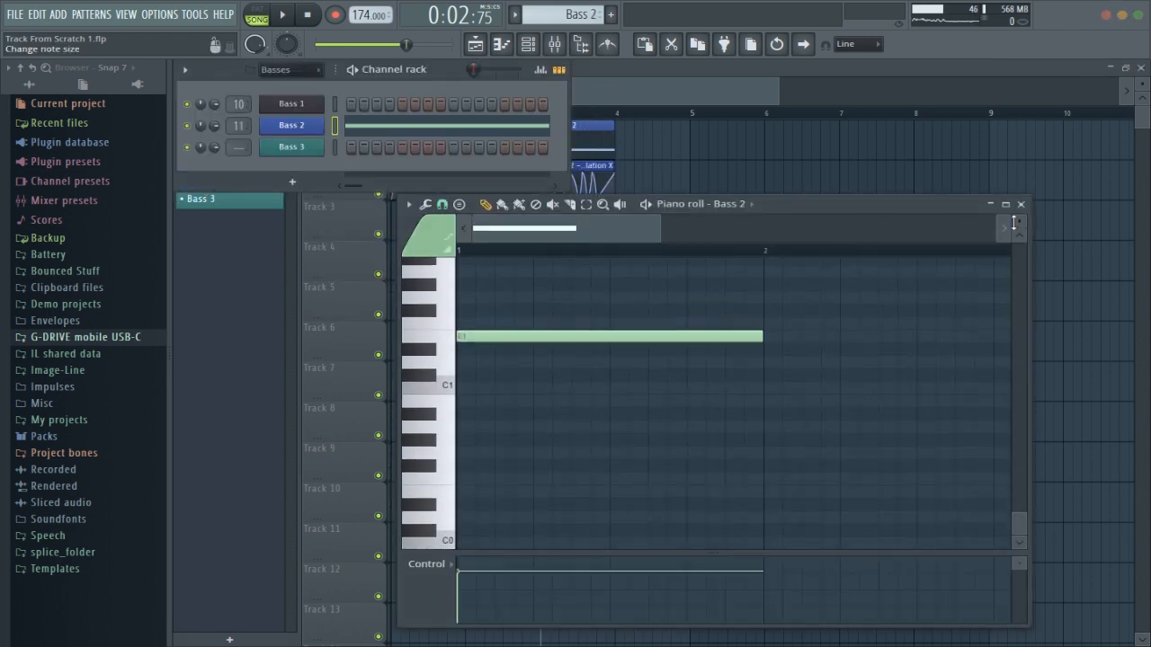
{"action": "left_click", "coordinate": [1021, 204]}
{"action": "left_click", "coordinate": [636, 85]}
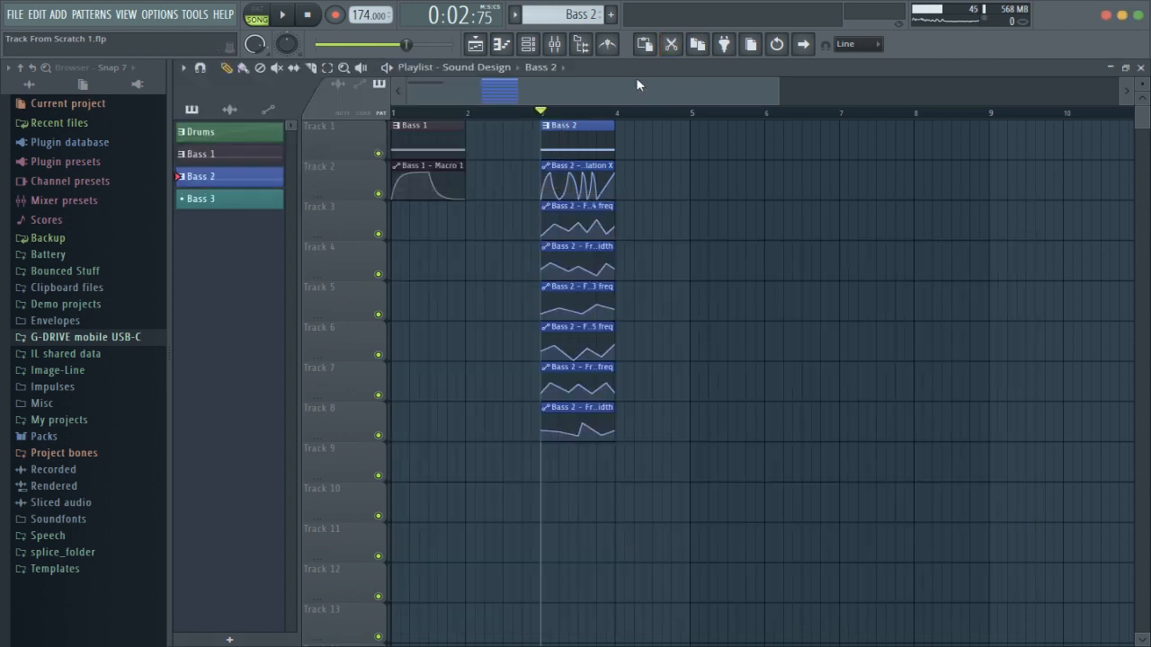
{"action": "double_click", "coordinate": [414, 153]}
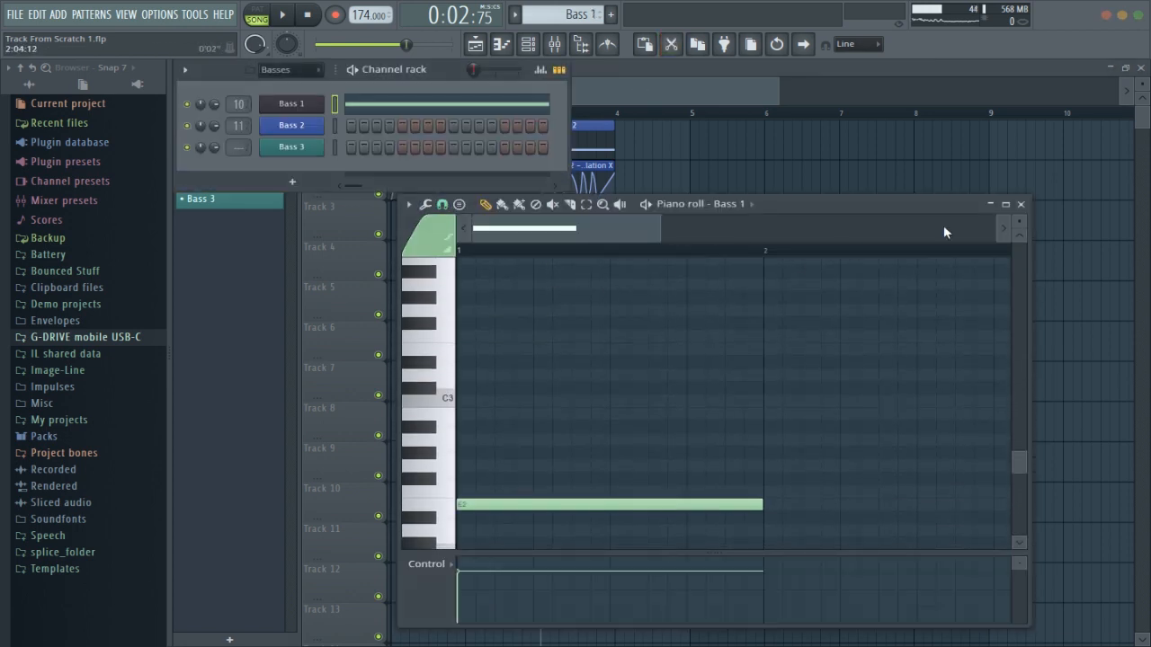
{"action": "left_click", "coordinate": [1021, 205]}
{"action": "right_click", "coordinate": [279, 117]}
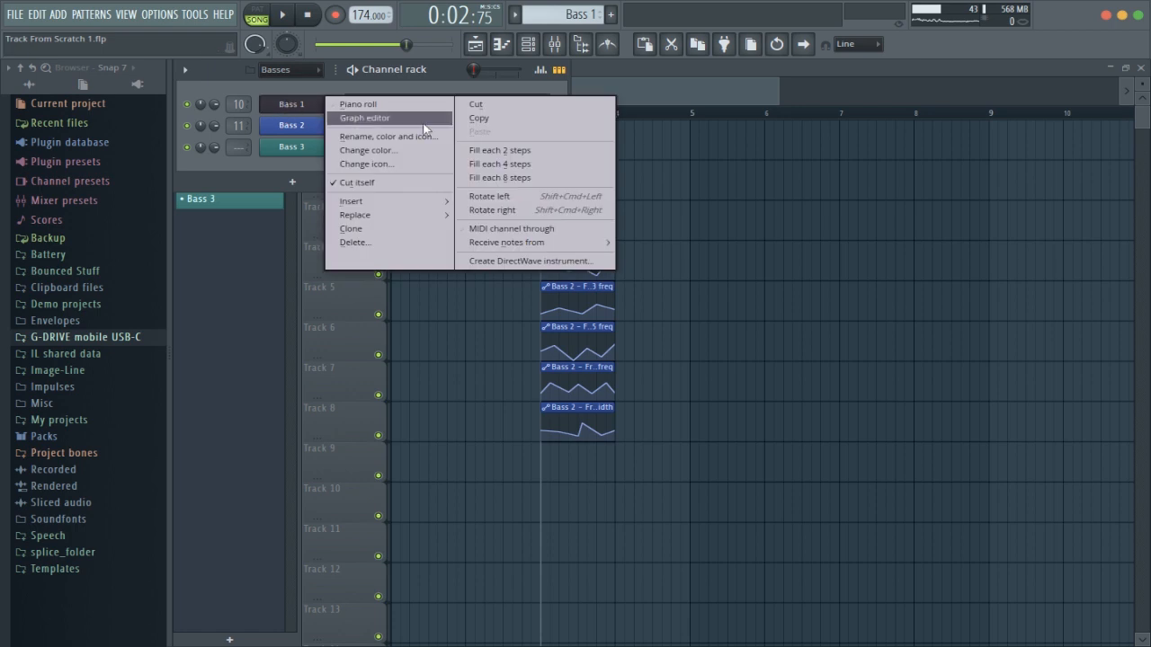
Add a one-bar note for the Bass 3 channel in the Bass 3 pattern and place its clip at bar 5 on Track 1
{"action": "left_click", "coordinate": [222, 205]}
{"action": "key", "text": "F6"}
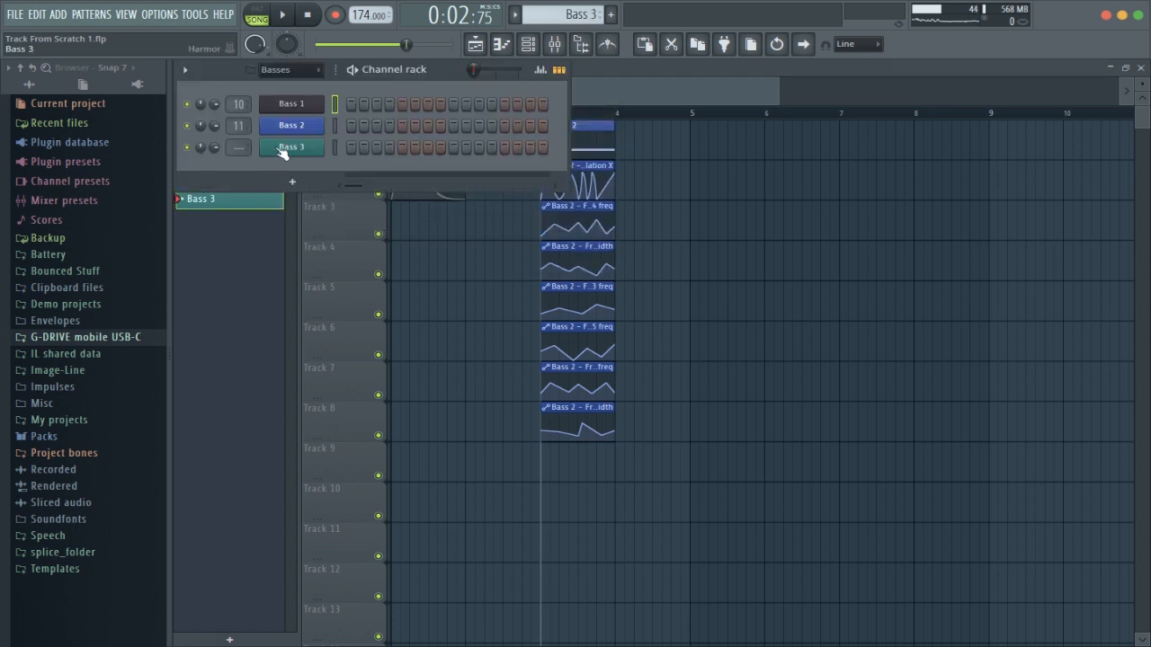
{"action": "right_click", "coordinate": [283, 147]}
{"action": "mouse_move", "coordinate": [432, 196]}
{"action": "left_click", "coordinate": [471, 176]}
{"action": "left_click_drag", "start_coordinate": [674, 147], "coordinate": [719, 142]}
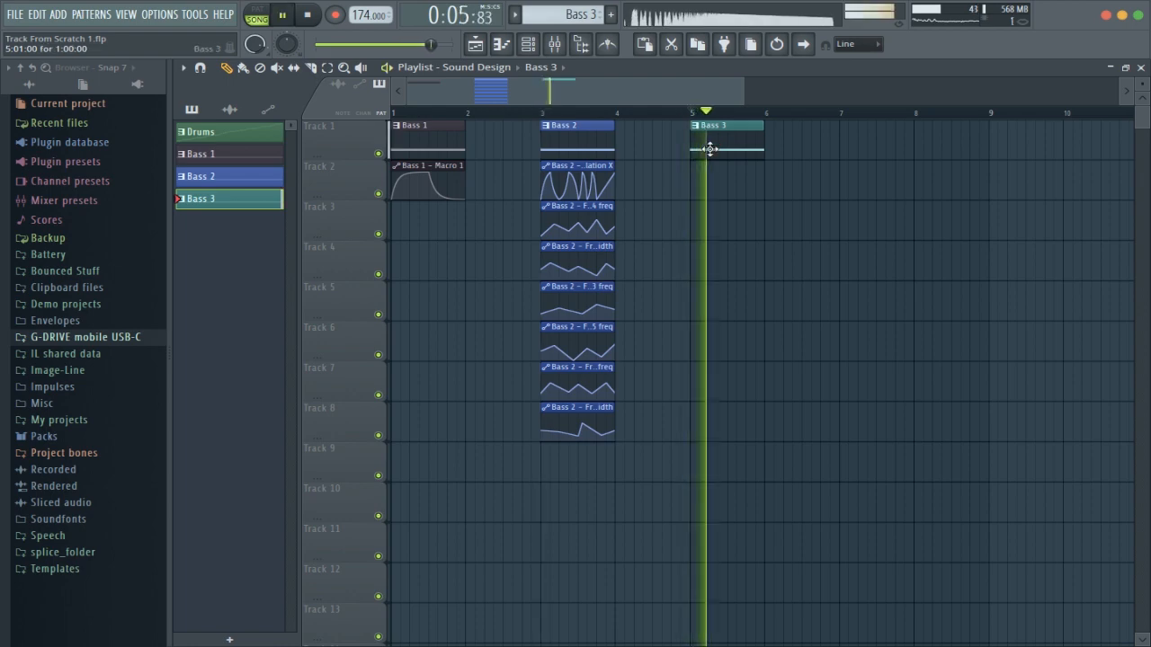
Open the Bass 3 Harmor with its spectral display shown and reposition the window so all of it fits on screen
{"action": "left_click", "coordinate": [528, 44]}
{"action": "left_click", "coordinate": [291, 146]}
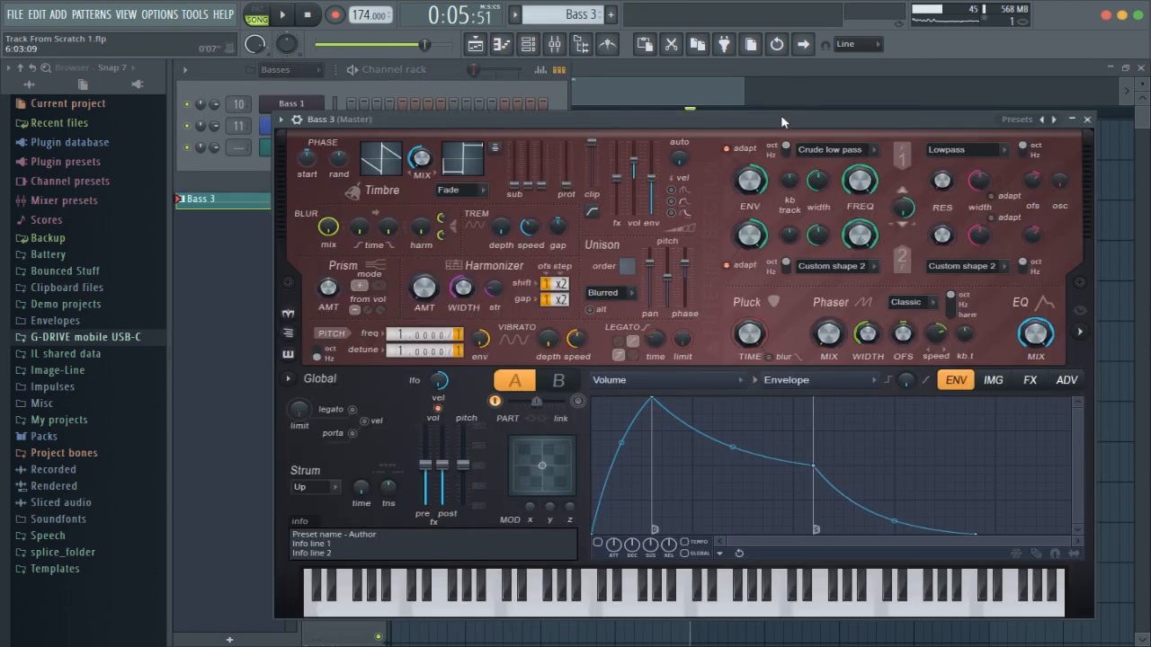
{"action": "left_click_drag", "start_coordinate": [766, 132], "coordinate": [698, 129]}
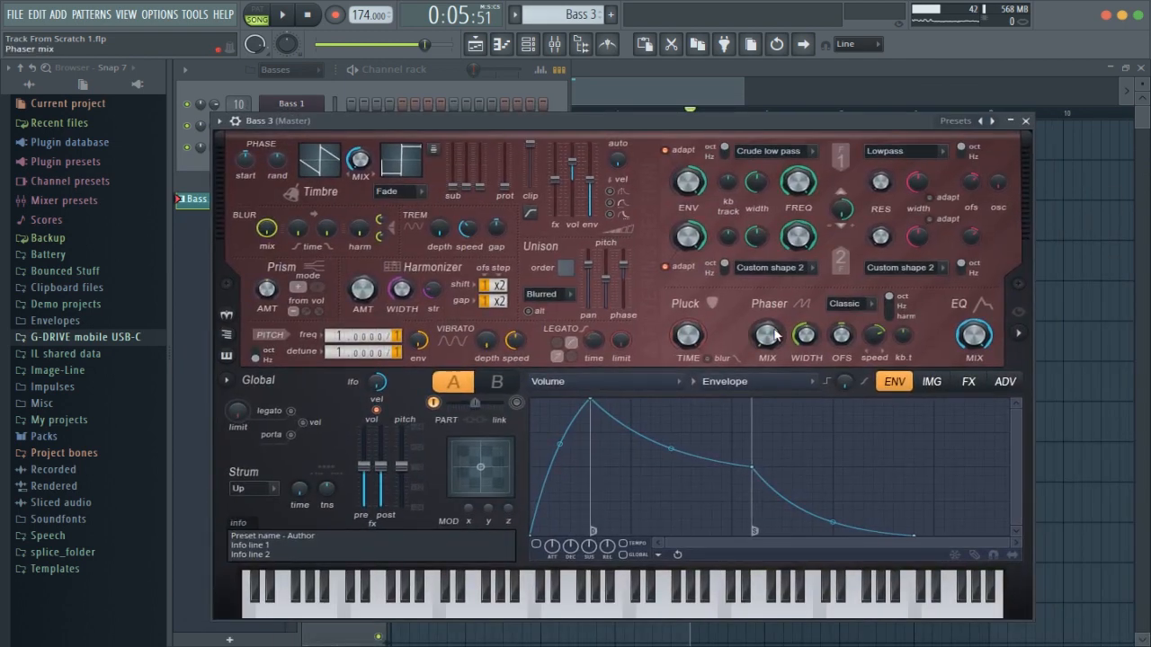
{"action": "left_click", "coordinate": [1016, 333]}
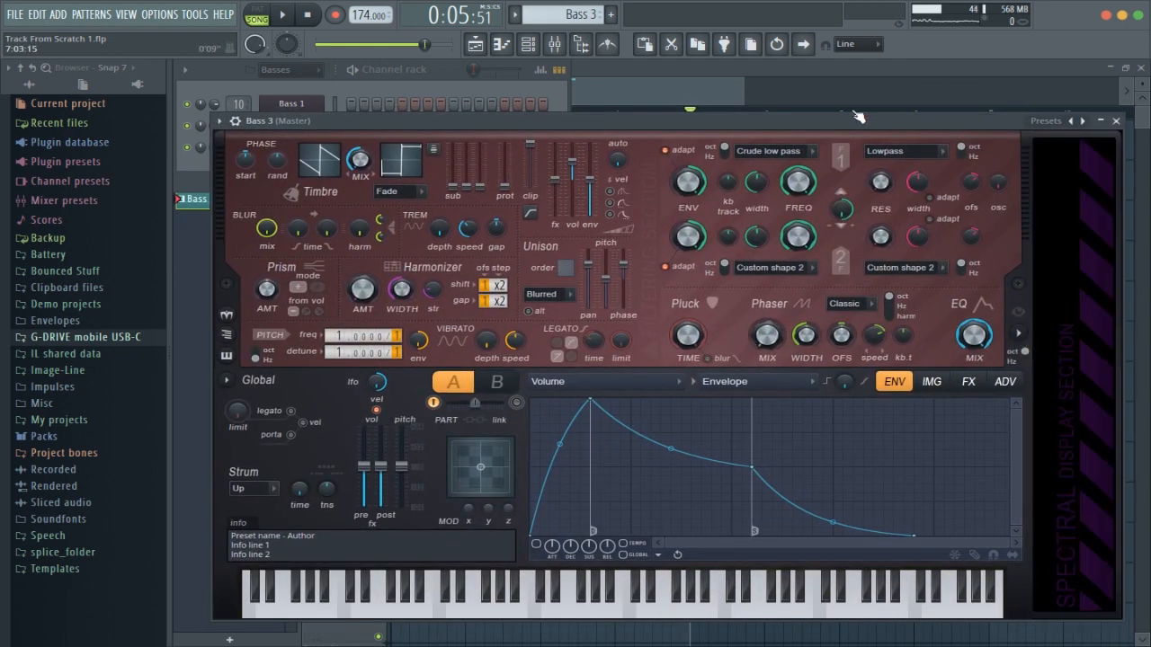
{"action": "mouse_move", "coordinate": [858, 116]}
{"action": "left_mouse_down"}
{"action": "mouse_move", "coordinate": [751, 134]}
{"action": "mouse_move", "coordinate": [862, 122]}
{"action": "mouse_move", "coordinate": [844, 117]}
{"action": "left_mouse_up"}
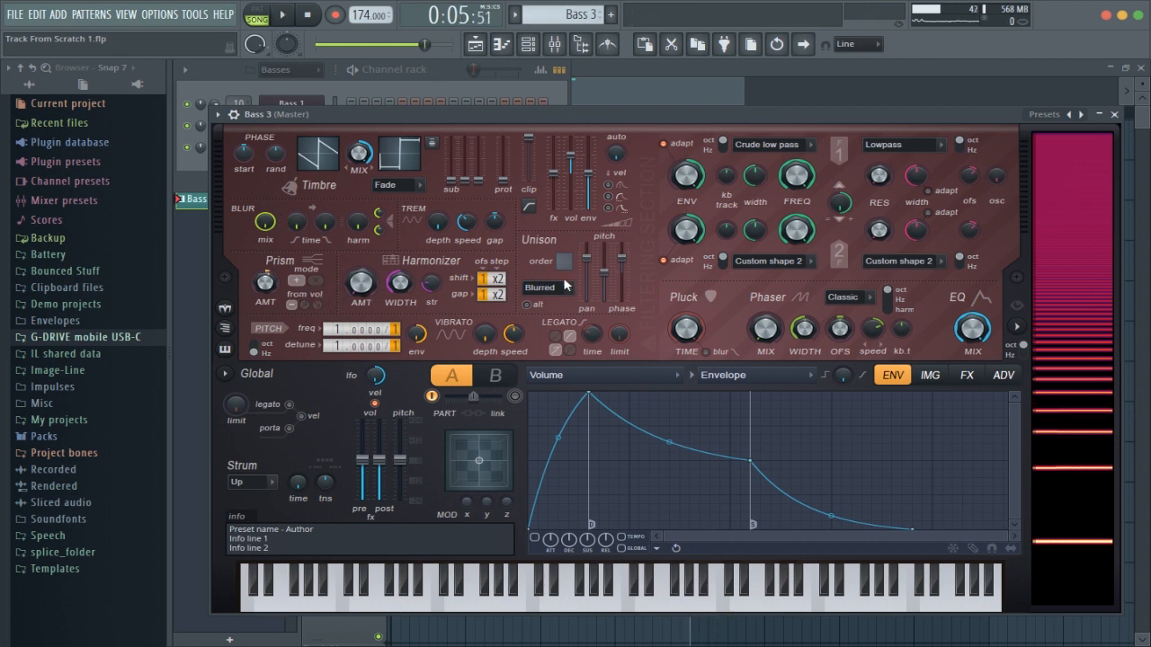
{"action": "left_click_drag", "start_coordinate": [848, 108], "coordinate": [789, 72]}
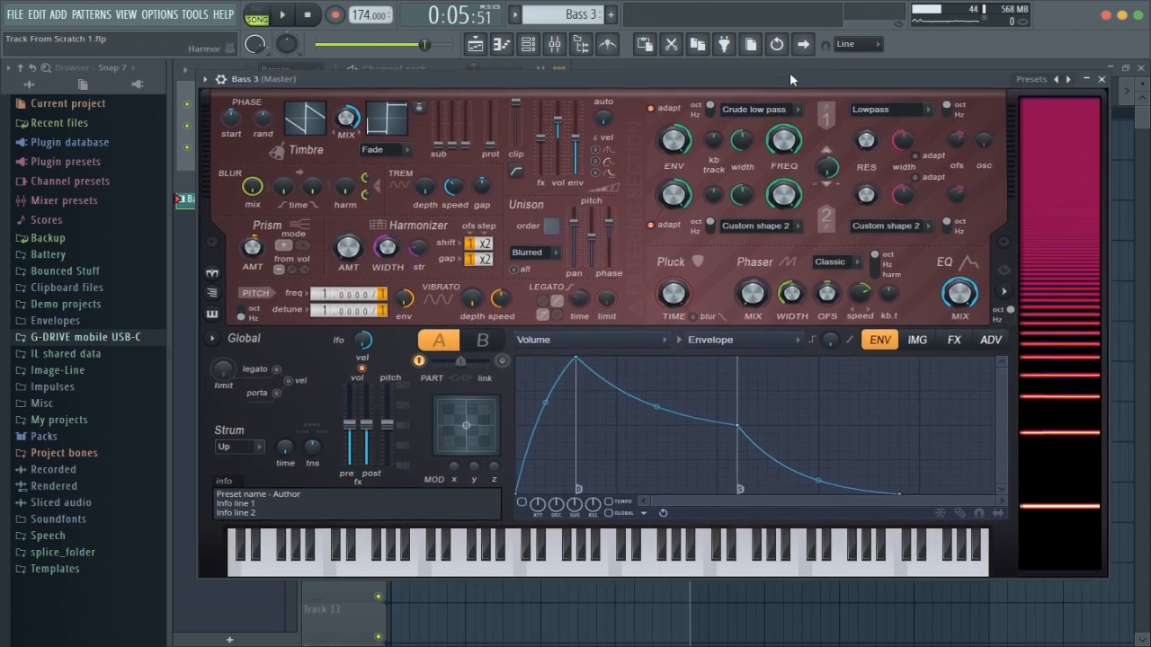
Set Harmor's unison order to 5 and audition the sound
{"action": "scroll", "coordinate": [551, 225], "scroll_direction": "down", "scroll_amount": 2}
{"action": "key", "text": "space"}
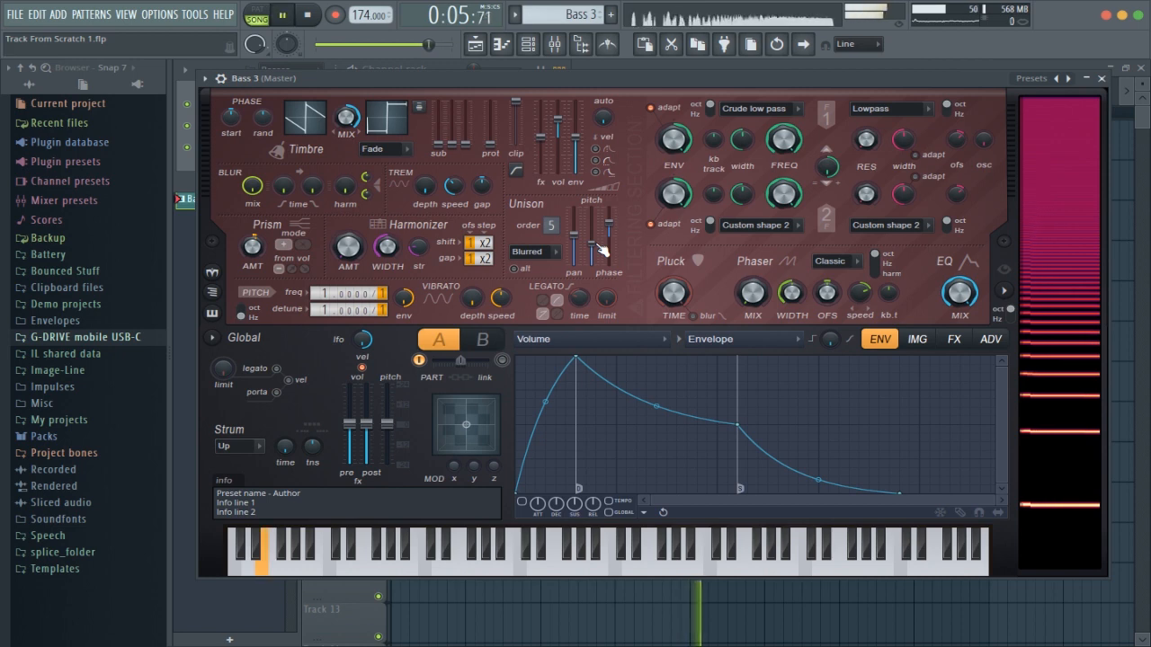
{"action": "key", "text": "space"}
Enable a short falling envelope on Harmor's Unison pitch thickness and audition it
{"action": "right_click", "coordinate": [574, 370]}
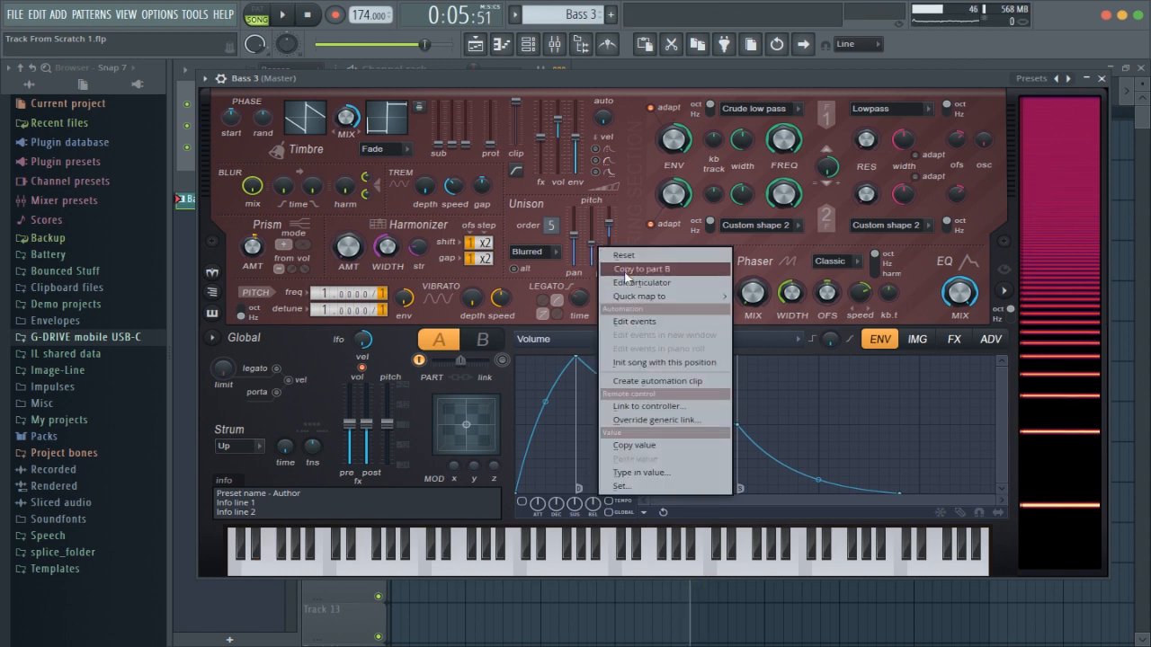
{"action": "left_click", "coordinate": [631, 282]}
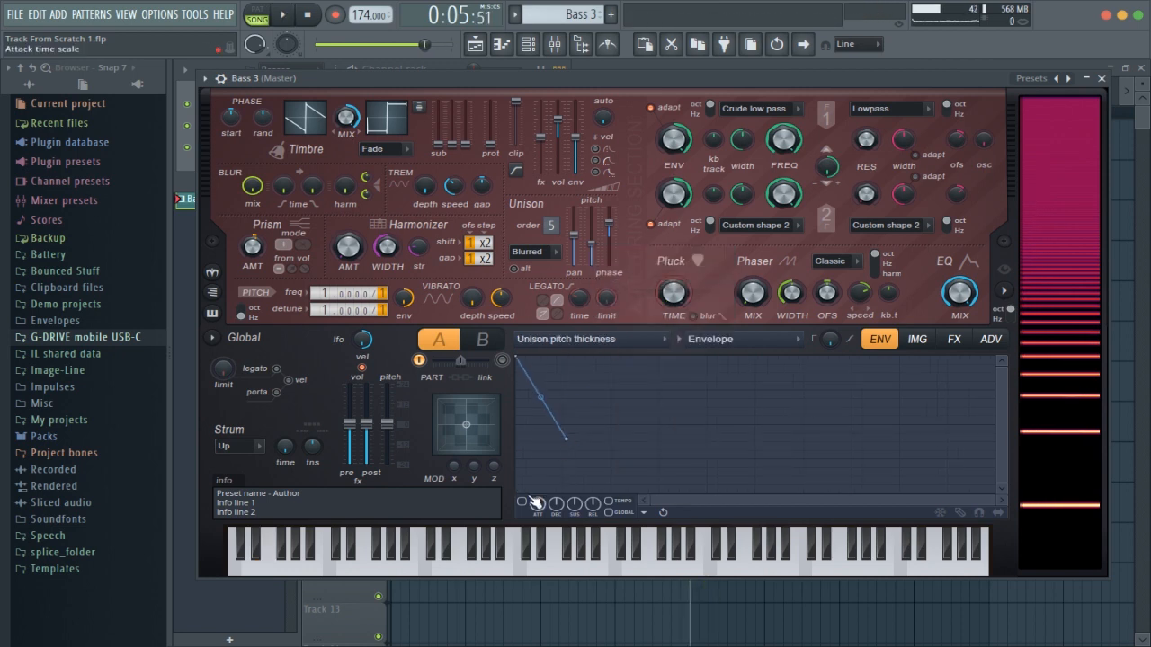
{"action": "key", "text": "space"}
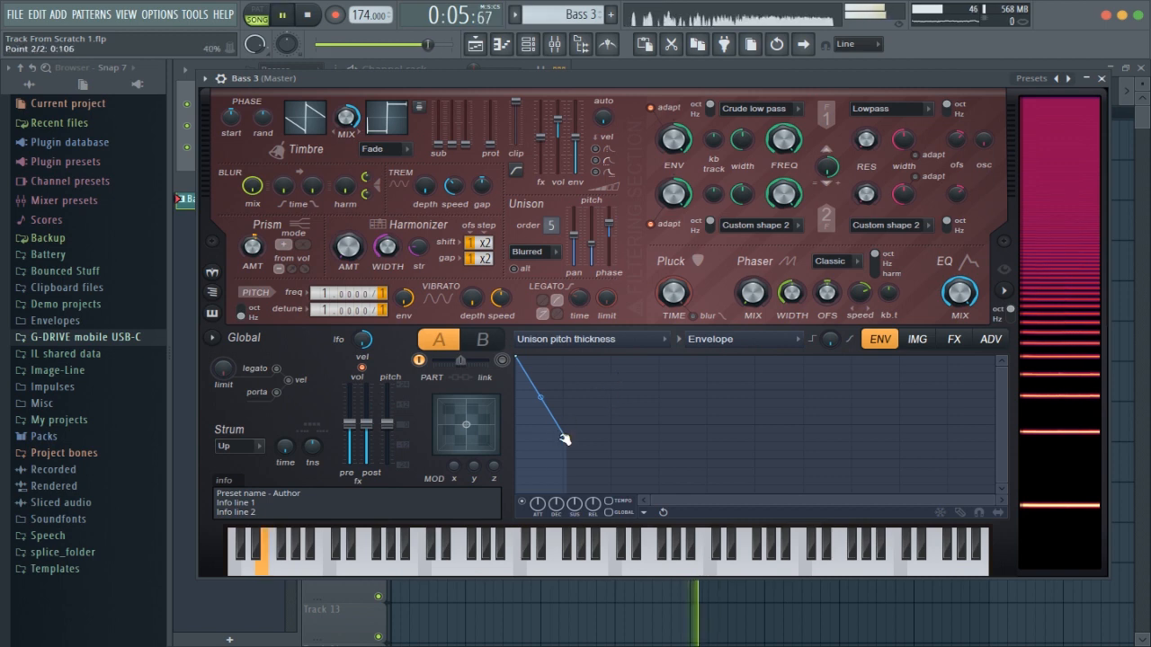
{"action": "key", "text": "space"}
In Harmor's Harmonic unison pitch curve, lower the starting point and add a low point and a slightly higher point past the middle
{"action": "left_click", "coordinate": [589, 339]}
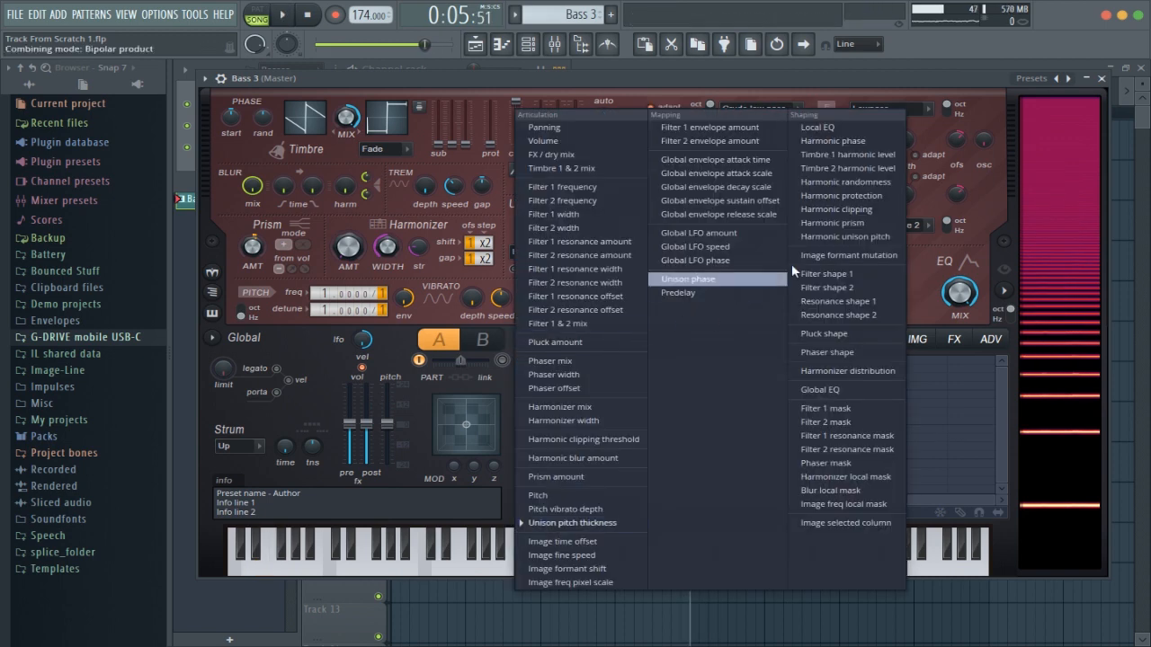
{"action": "left_click", "coordinate": [832, 236]}
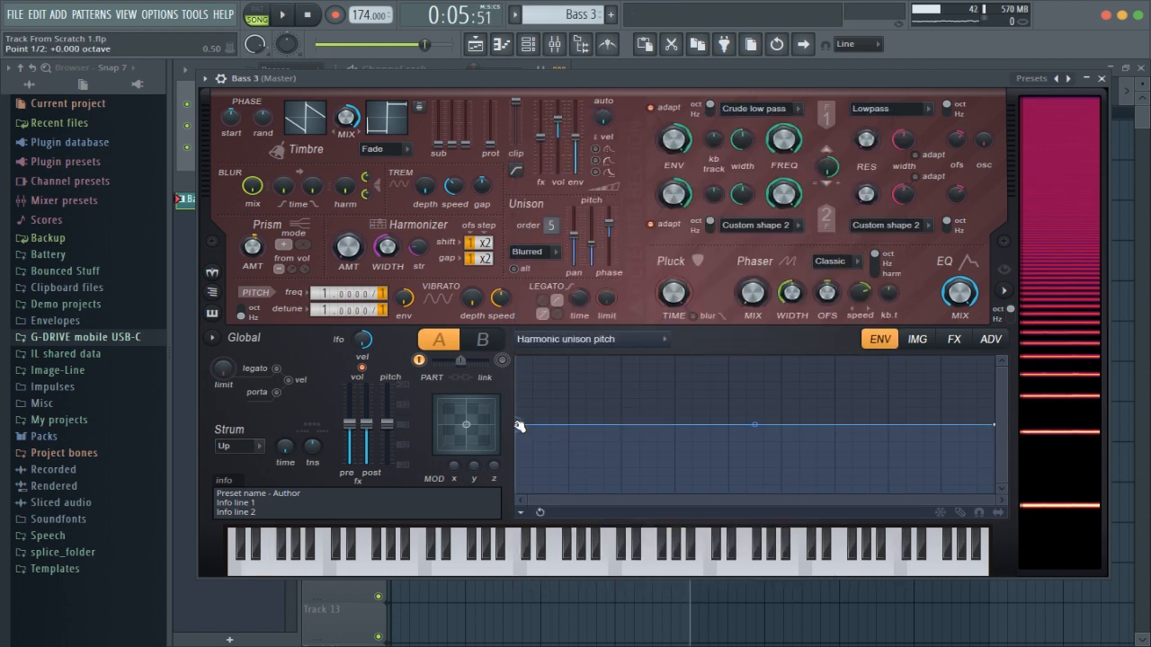
{"action": "left_click_drag", "start_coordinate": [519, 425], "coordinate": [520, 441]}
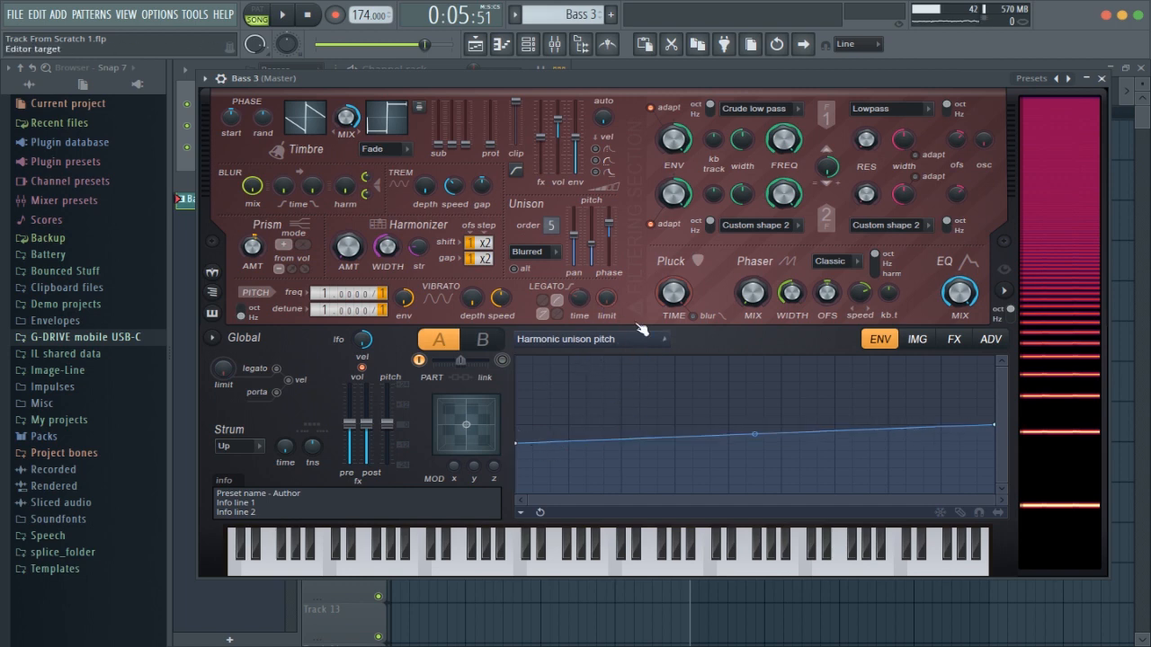
{"action": "right_click", "coordinate": [690, 444]}
{"action": "key", "text": "space"}
{"action": "right_click", "coordinate": [770, 422]}
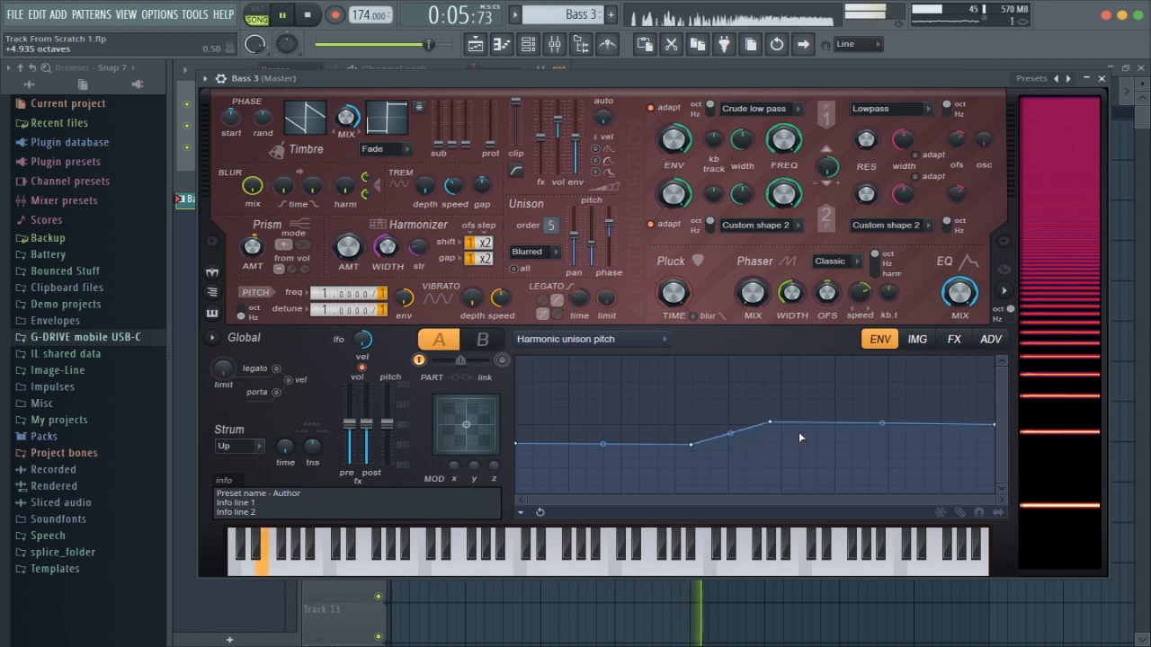
Add a dip and a high peak near the end of the Harmonic unison pitch curve and a low point near its start during playback
{"action": "right_click", "coordinate": [884, 461]}
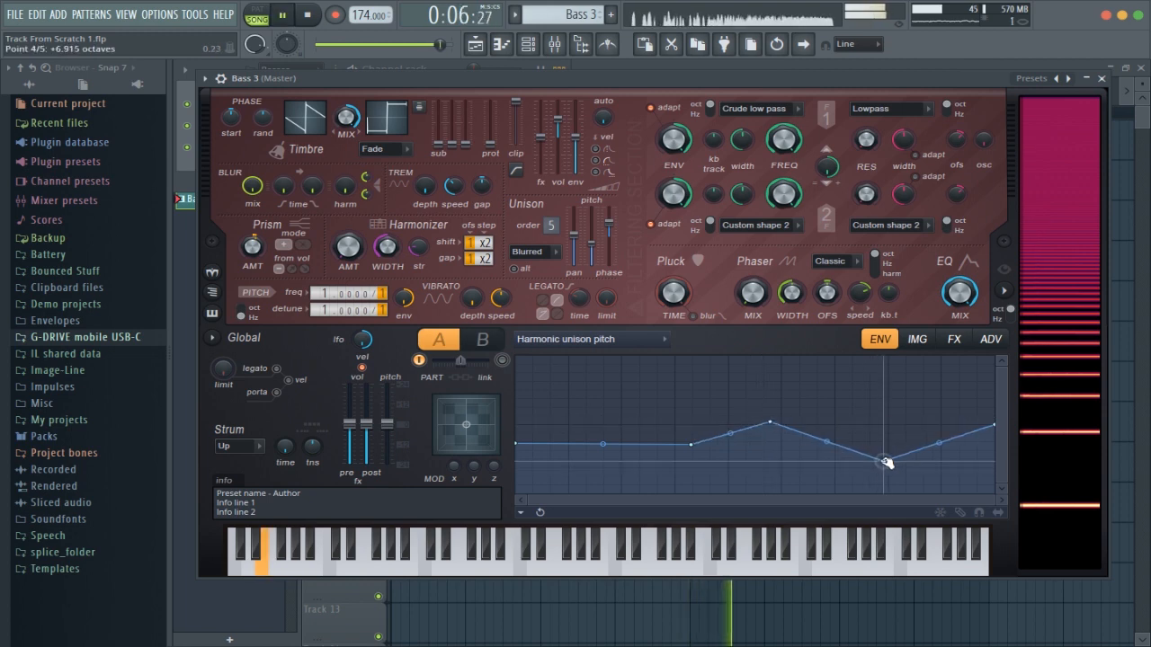
{"action": "right_click", "coordinate": [884, 382]}
{"action": "left_click_drag", "start_coordinate": [884, 382], "coordinate": [923, 381]}
{"action": "right_click", "coordinate": [612, 386]}
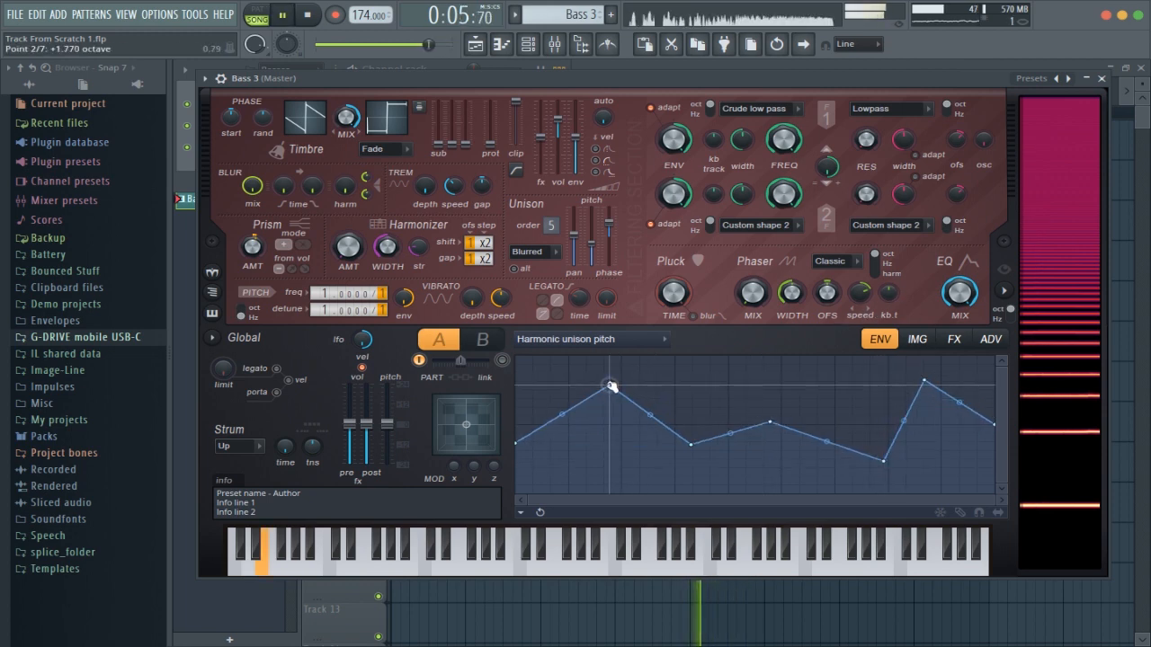
{"action": "left_click_drag", "start_coordinate": [611, 386], "coordinate": [570, 453]}
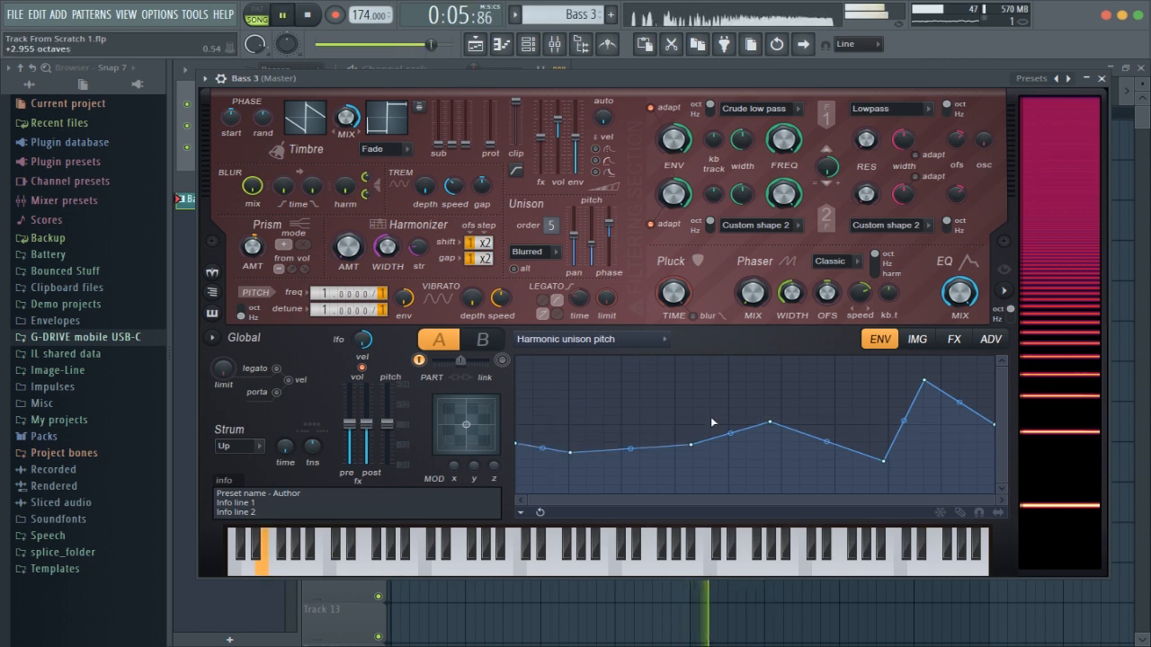
{"action": "key", "text": "space"}
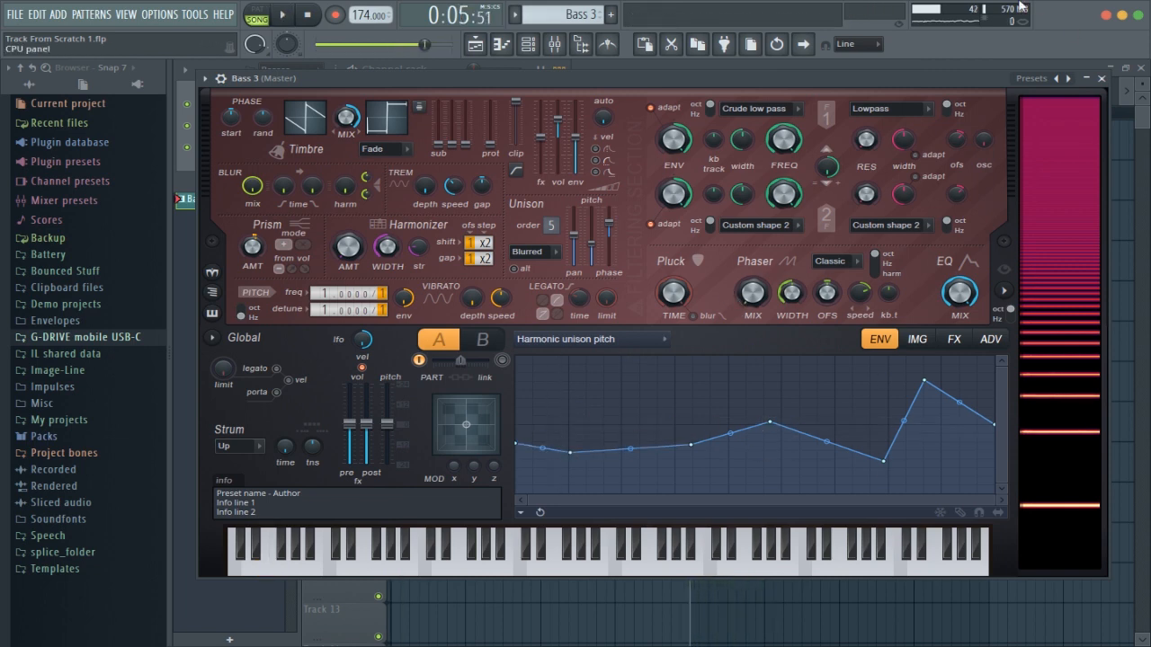
Set Harmor's phaser type to Custom and draw a phaser shape with three full-height peaks separated by two dips
{"action": "left_click", "coordinate": [836, 261]}
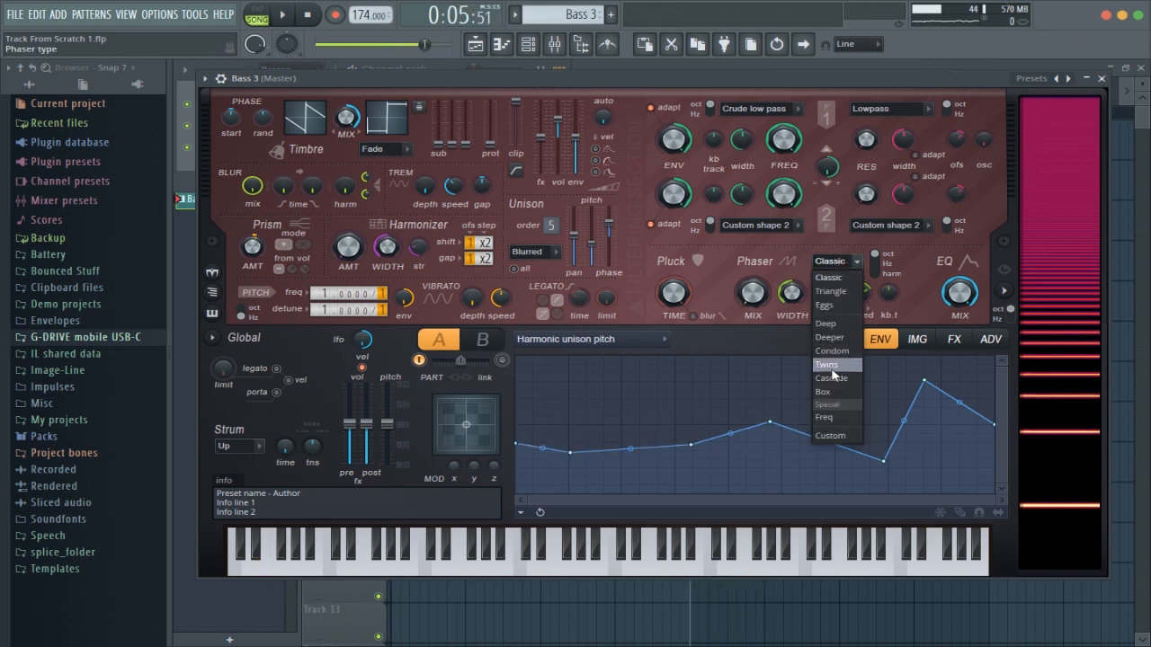
{"action": "left_click", "coordinate": [831, 436]}
{"action": "right_click", "coordinate": [667, 359]}
{"action": "left_click_drag", "start_coordinate": [704, 427], "coordinate": [709, 448]}
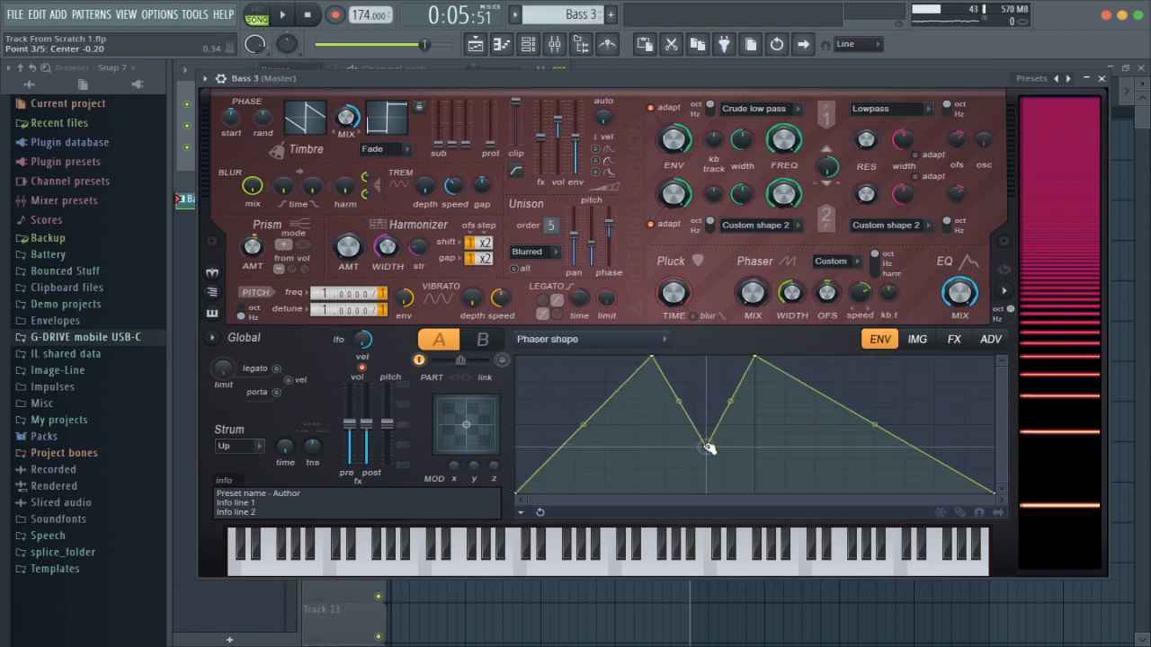
{"action": "right_click", "coordinate": [847, 363]}
{"action": "right_click", "coordinate": [822, 395]}
{"action": "left_click_drag", "start_coordinate": [821, 411], "coordinate": [817, 439]}
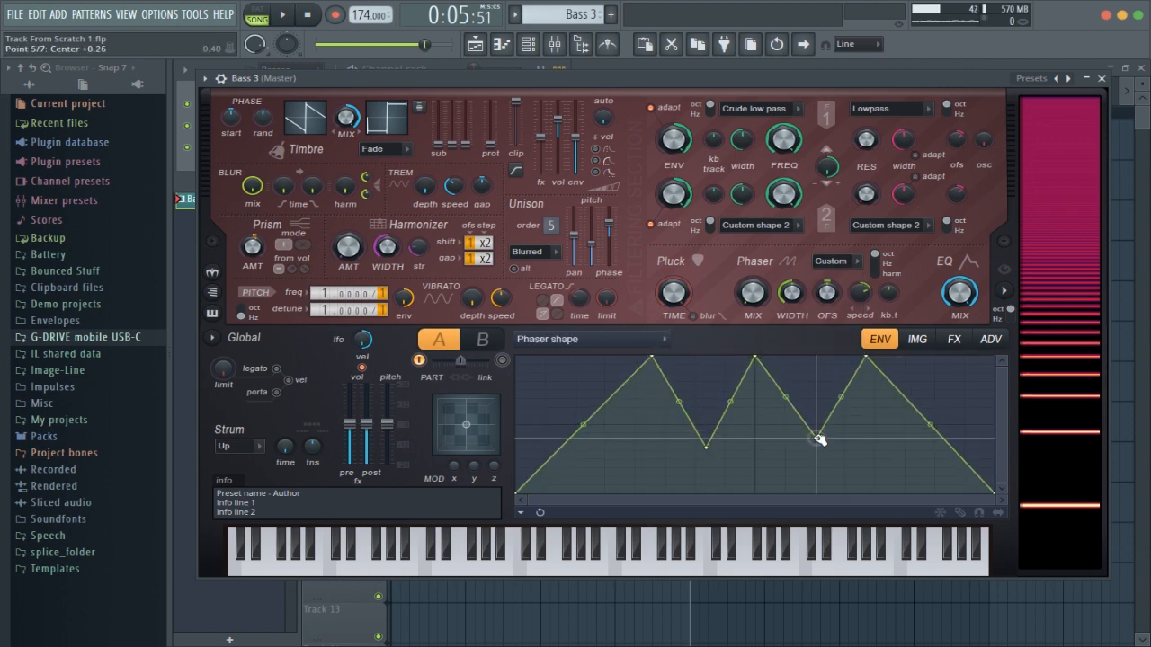
Raise Harmor's phaser mix to about its maximum while auditioning Bass 3
{"action": "key", "text": "space"}
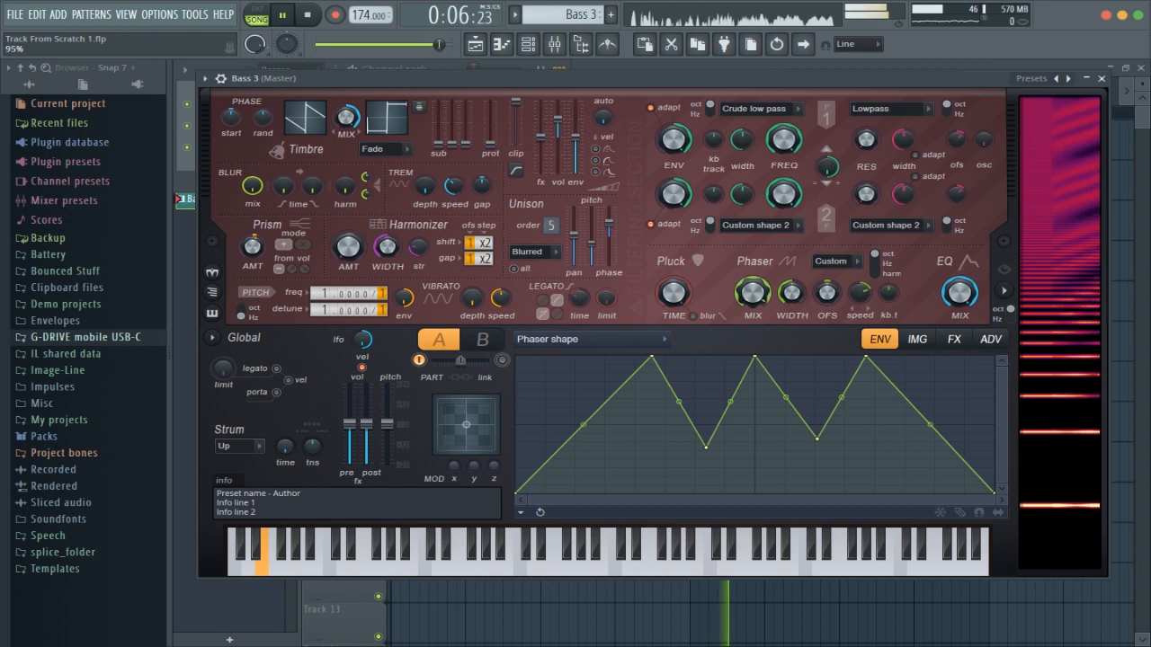
{"action": "key", "text": "space"}
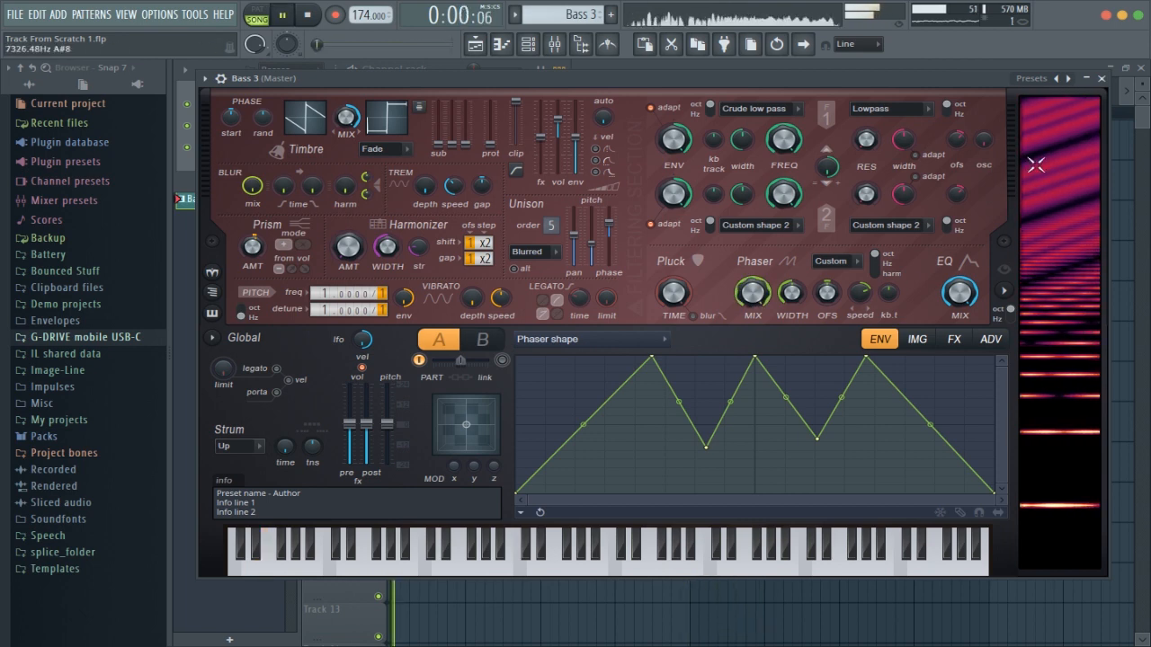
Loop song playback over the Bass 3 clip in bar 5 and reopen Bass 3's Harmor while it plays
{"action": "left_click", "coordinate": [1103, 80]}
{"action": "left_click_drag", "start_coordinate": [692, 115], "coordinate": [761, 115]}
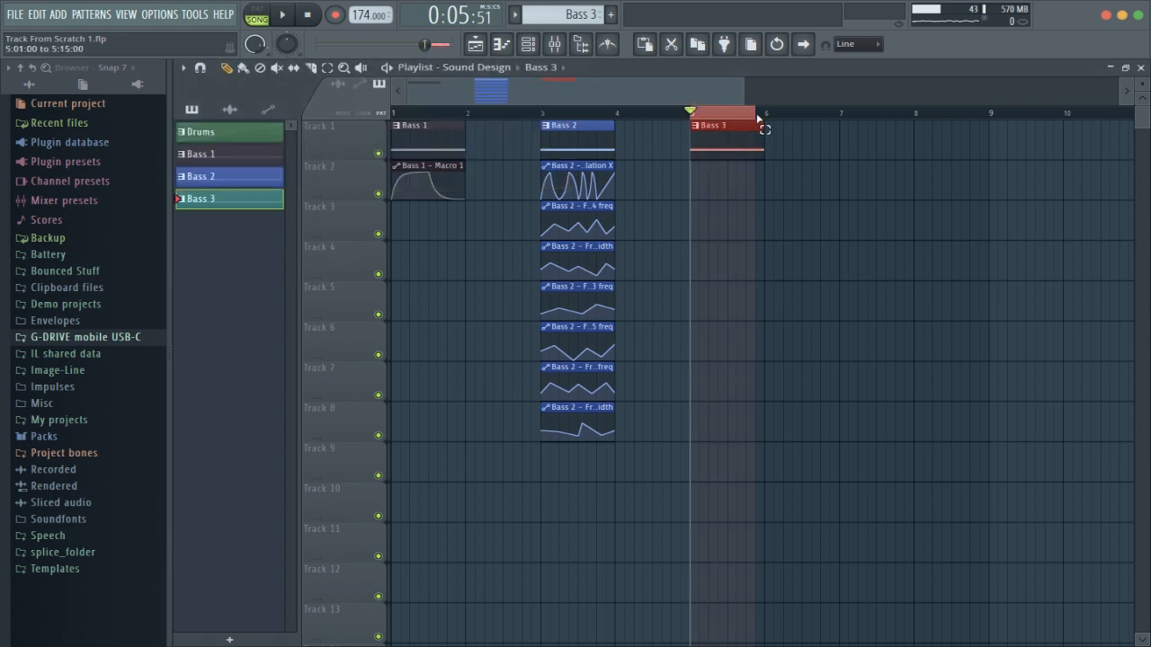
{"action": "key", "text": "space"}
{"action": "left_click", "coordinate": [551, 47]}
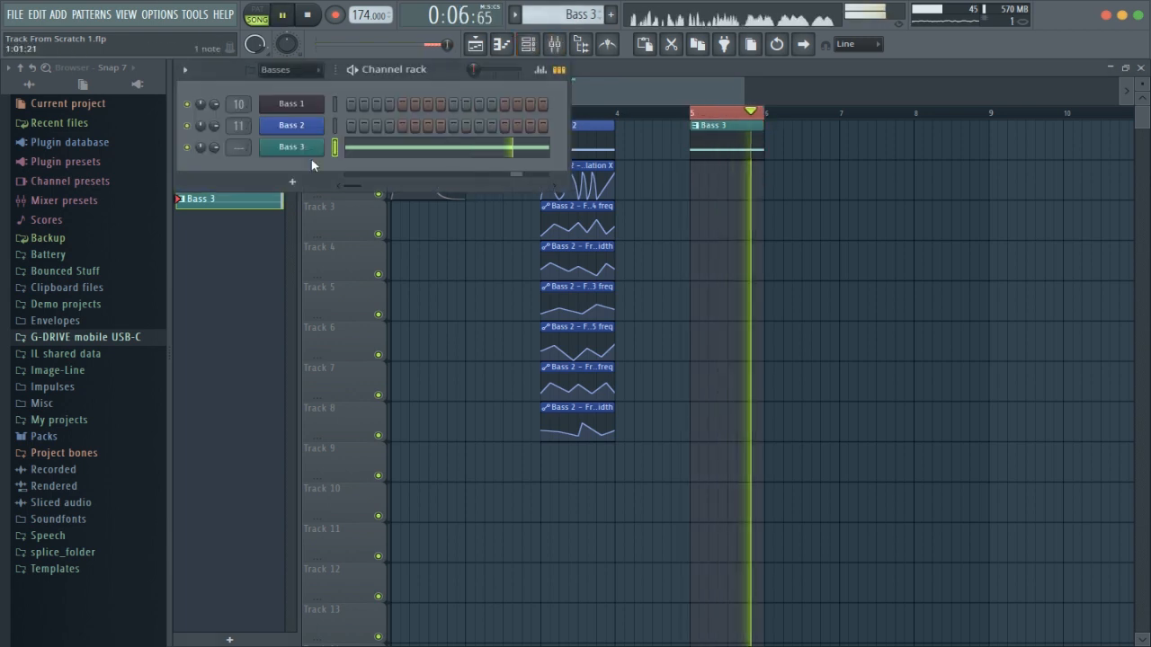
{"action": "left_click", "coordinate": [291, 146]}
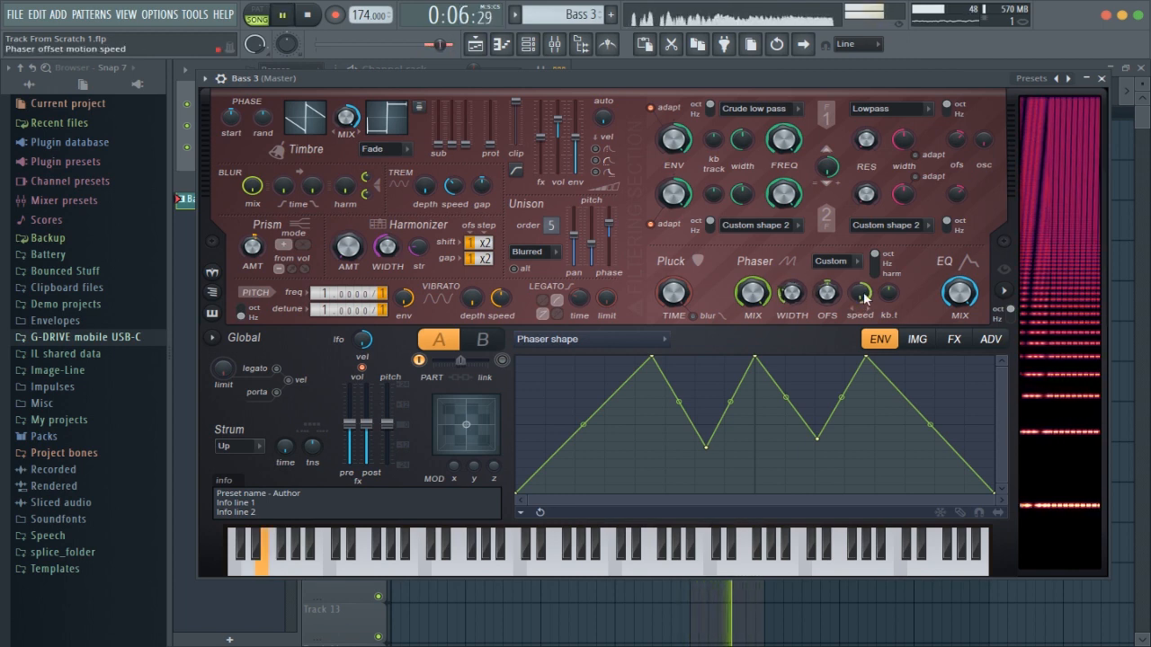
Bring Harmor's phaser offset motion speed to its centre position and audition manual phaser offset sweeps over the loop
{"action": "scroll", "coordinate": [863, 299], "scroll_direction": "down", "scroll_amount": 3}
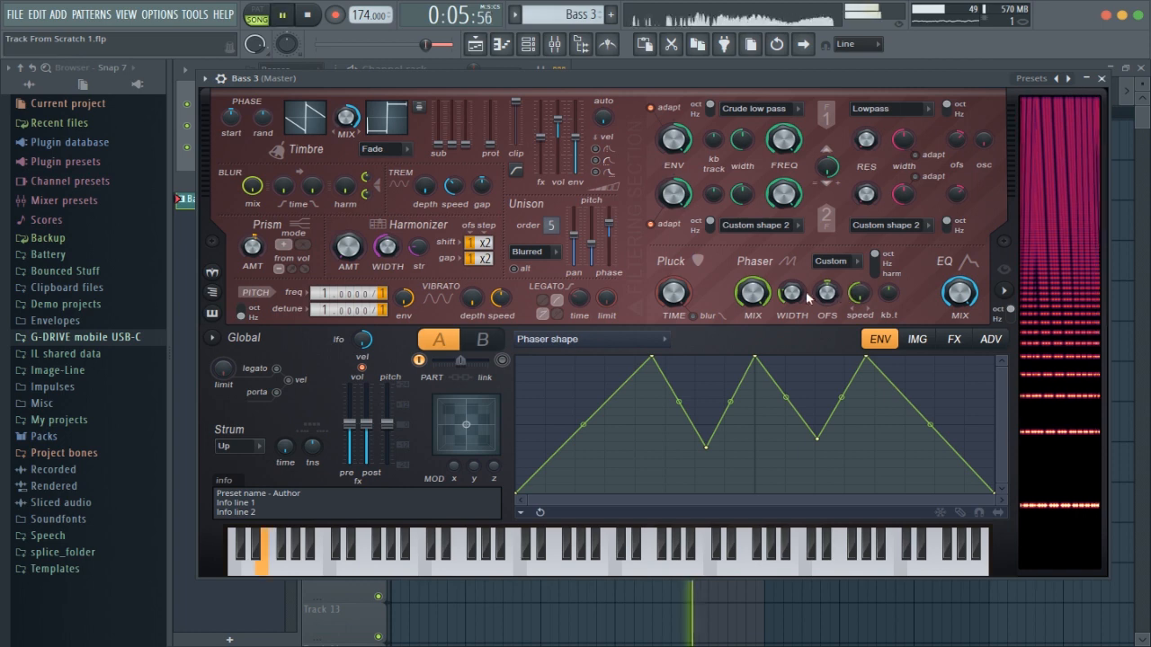
{"action": "left_click_drag", "start_coordinate": [861, 293], "coordinate": [861, 310]}
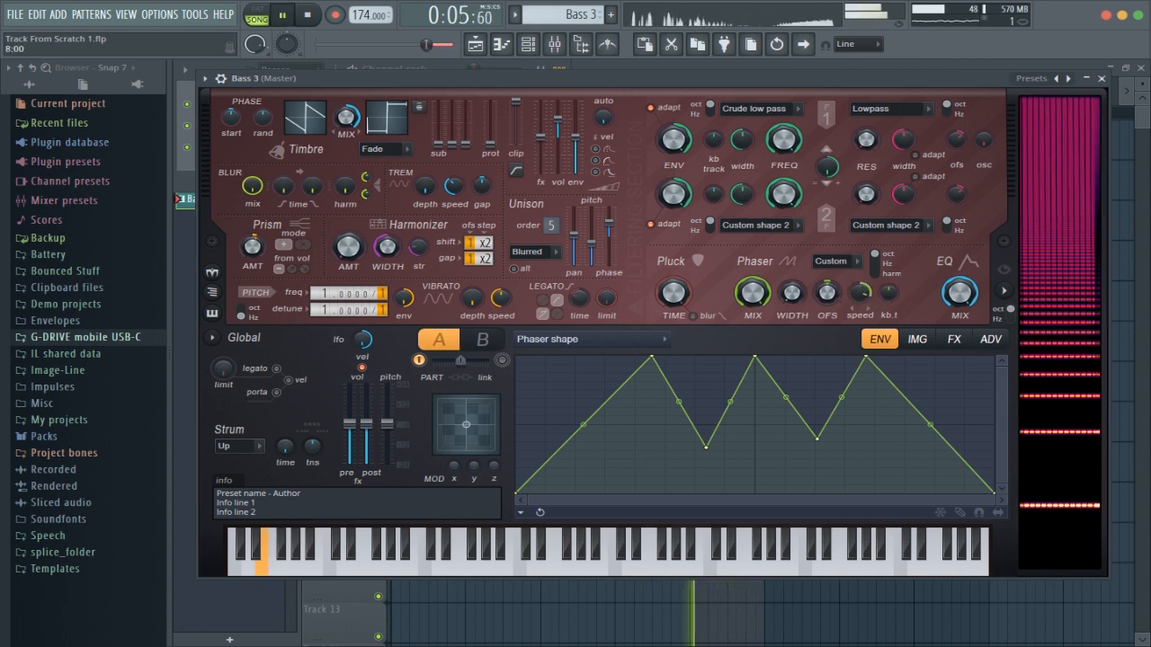
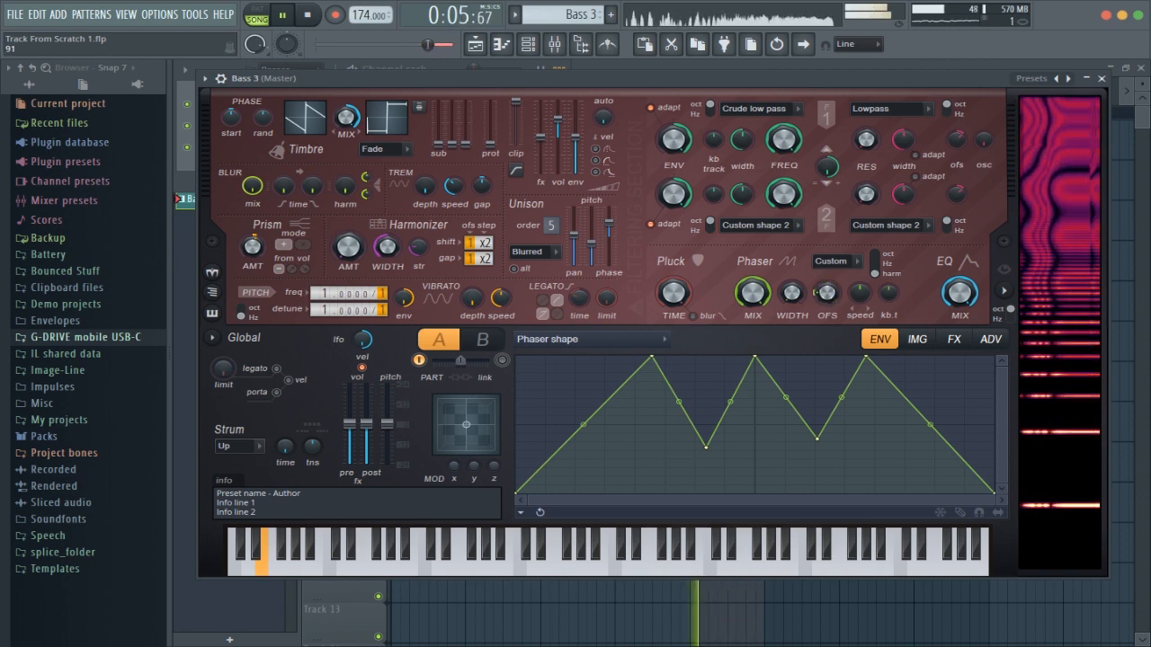
{"action": "key", "text": "space"}
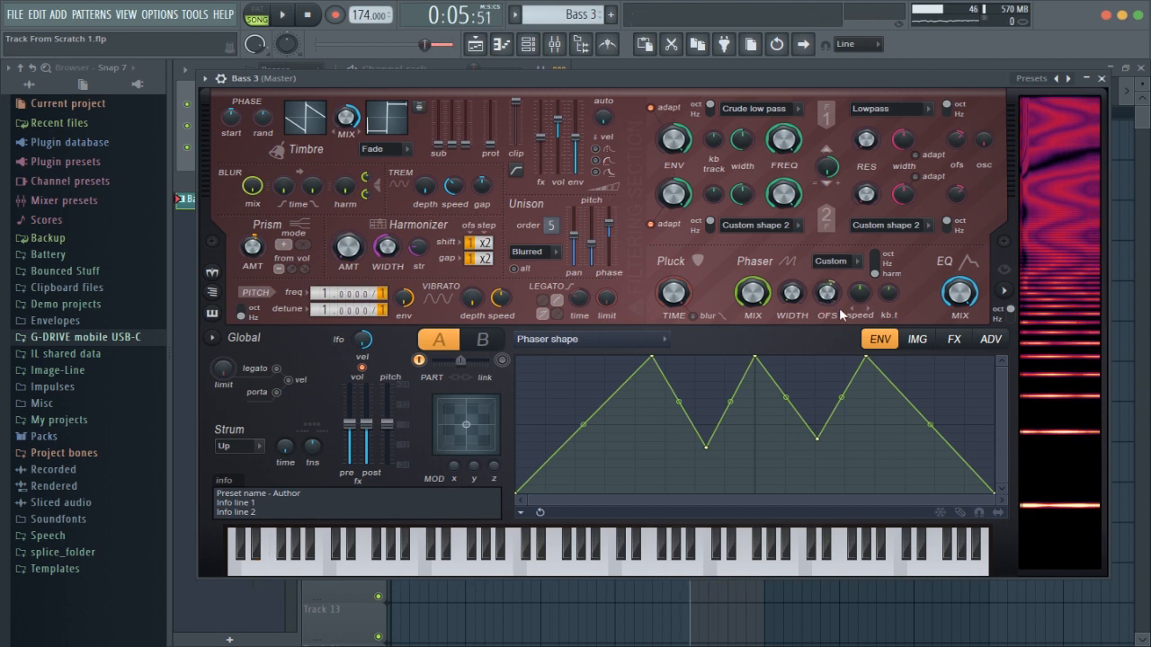
Show the Harmonic unison pitch curve and reset Harmor's key to phaser offset amount
{"action": "left_click", "coordinate": [637, 339]}
{"action": "left_click", "coordinate": [868, 239]}
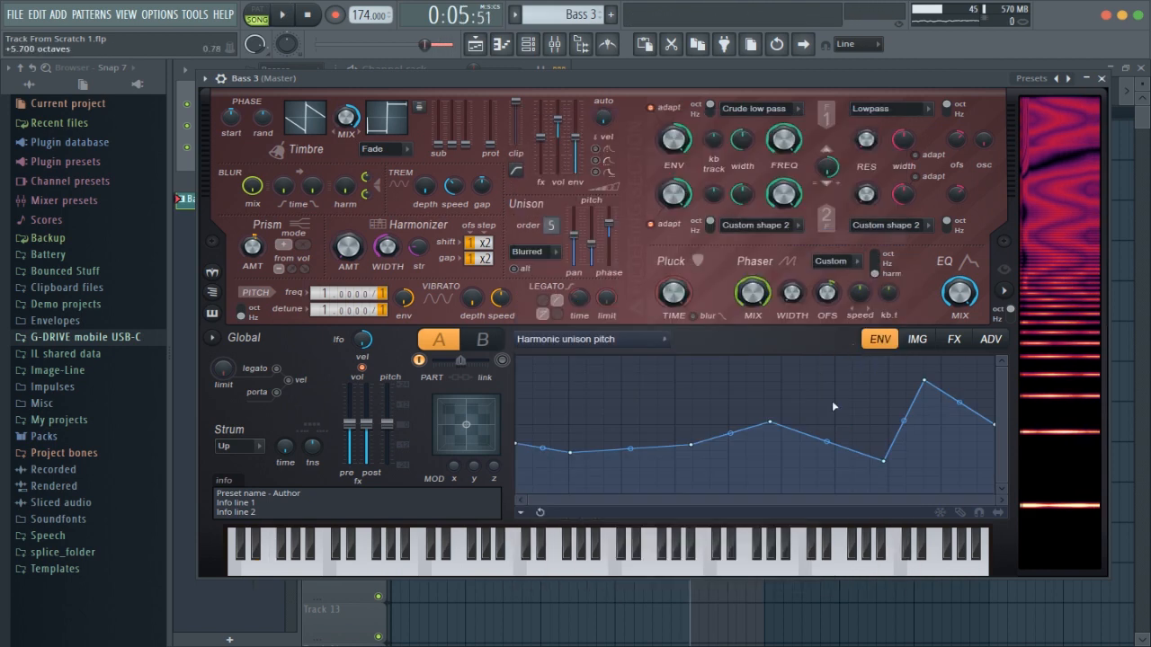
{"action": "right_click", "coordinate": [897, 294]}
{"action": "left_click", "coordinate": [915, 306]}
{"action": "right_click", "coordinate": [897, 297]}
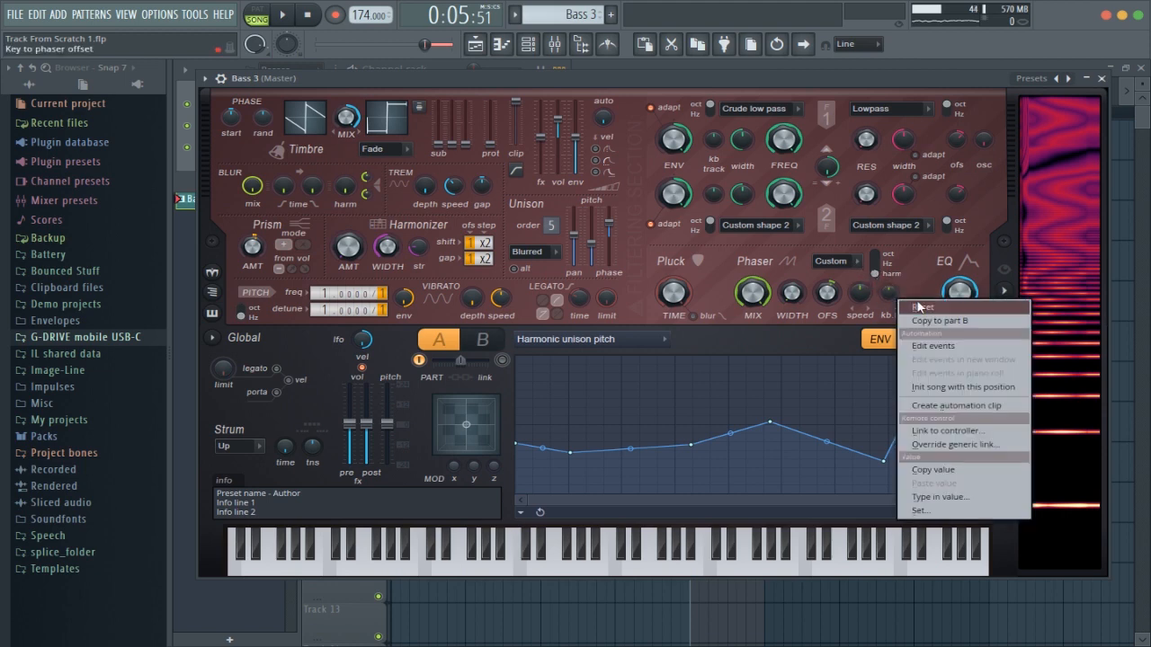
{"action": "left_click", "coordinate": [921, 310]}
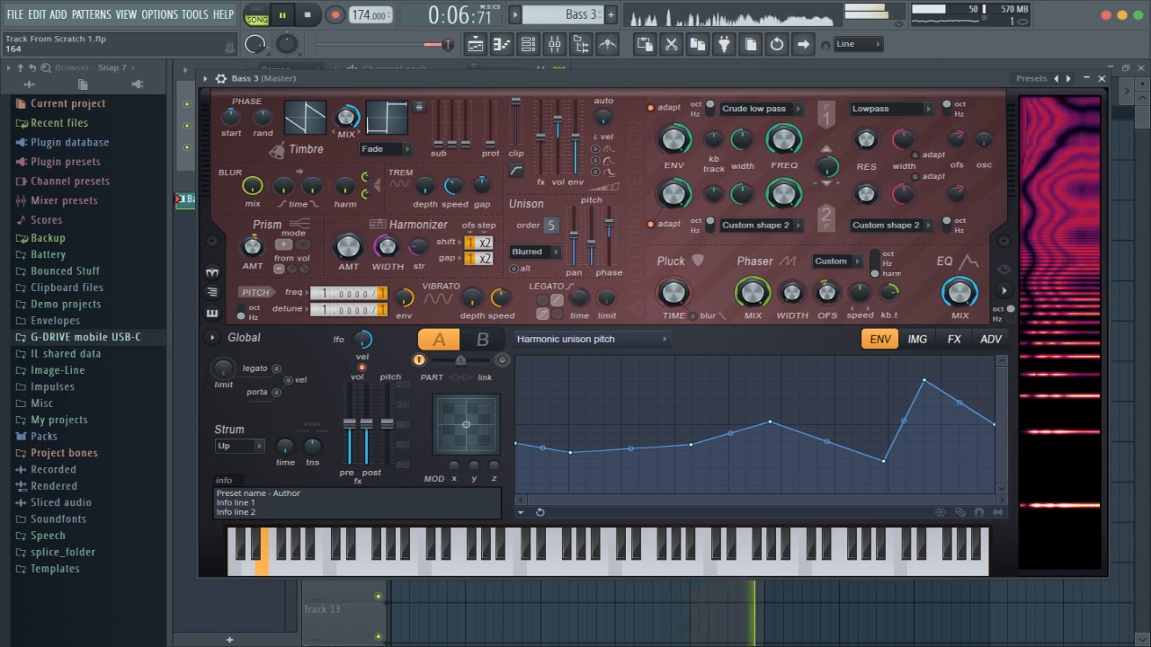
Audition the loop while sweeping Harmor's phaser offset by hand
{"action": "key", "text": "space"}
{"action": "key", "text": "space"}
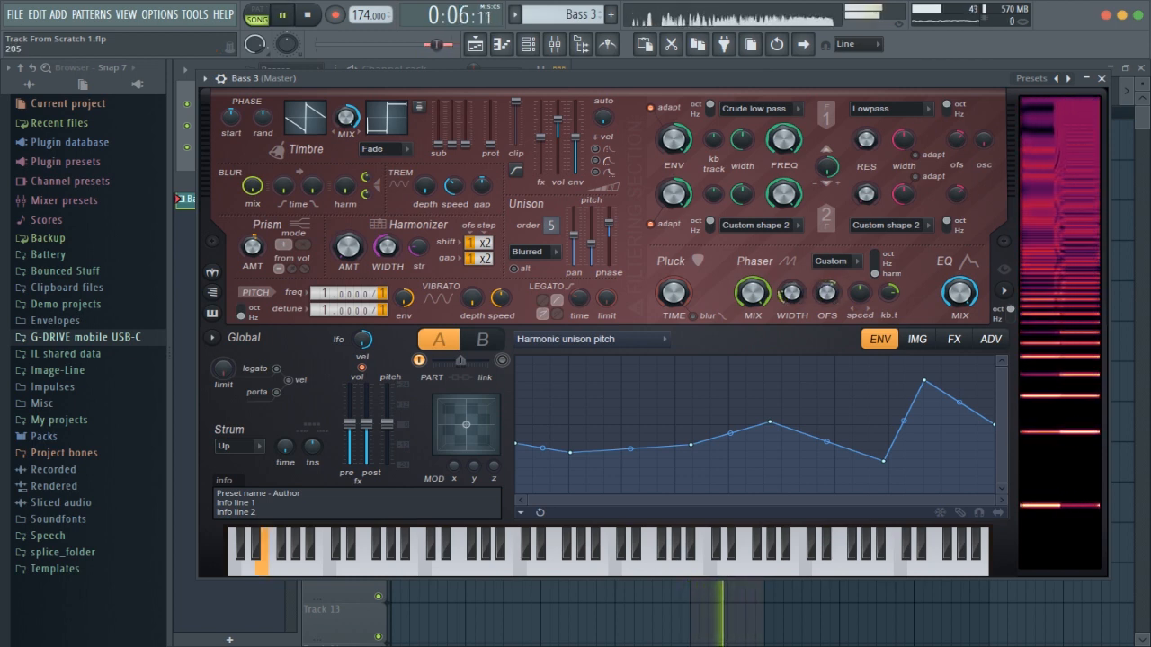
{"action": "left_click_drag", "start_coordinate": [801, 296], "coordinate": [828, 239]}
{"action": "key", "text": "space"}
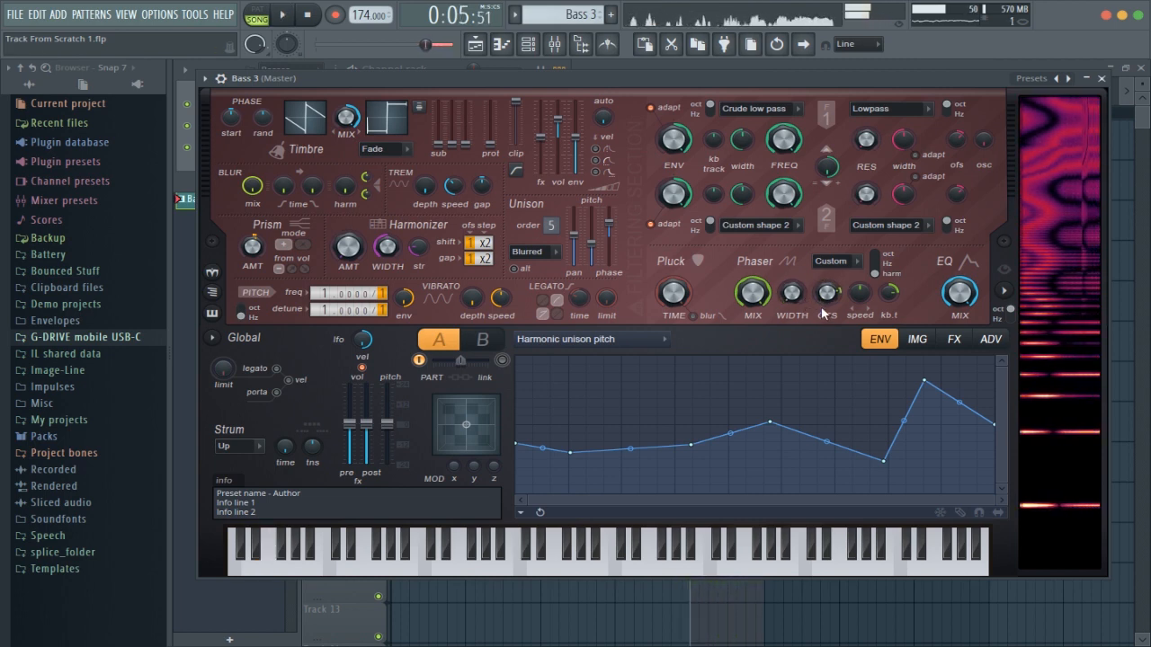
Add a peak and a dip in the first third of the Harmonic unison pitch curve, raise the next point and audition
{"action": "left_click_drag", "start_coordinate": [608, 434], "coordinate": [597, 433]}
{"action": "right_click", "coordinate": [651, 455]}
{"action": "left_click_drag", "start_coordinate": [690, 444], "coordinate": [689, 424]}
{"action": "key", "text": "space"}
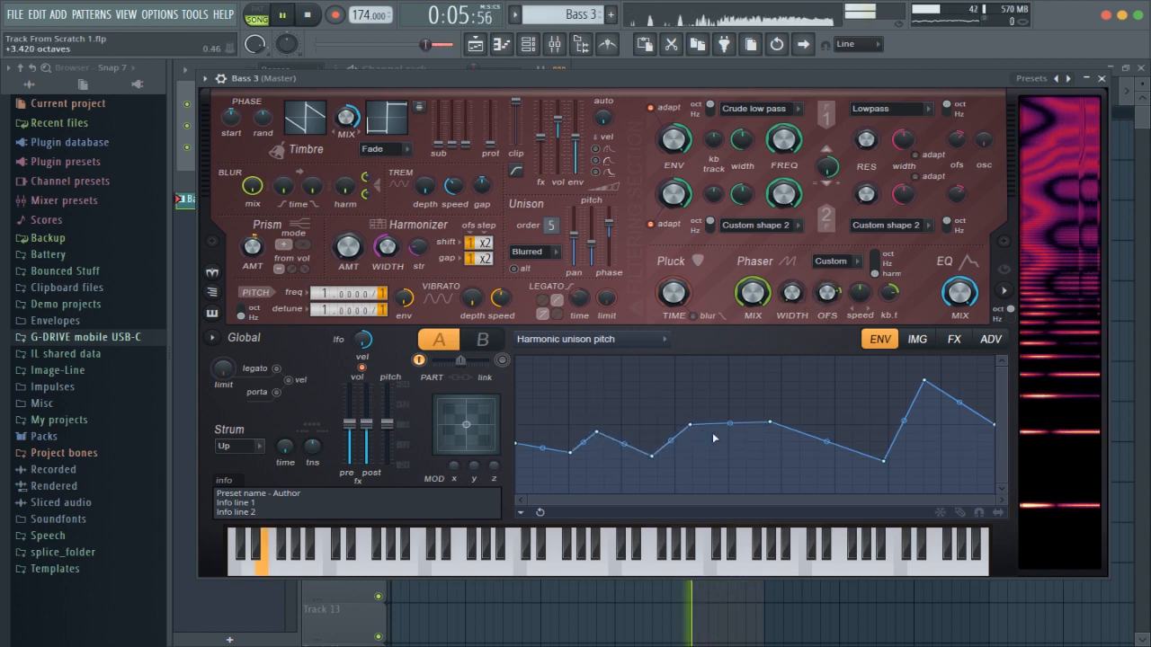
Add a dip near the middle of the Harmonic unison pitch curve, lower the following point and pull down the high peak near the end
{"action": "right_click", "coordinate": [734, 455]}
{"action": "left_click_drag", "start_coordinate": [769, 422], "coordinate": [784, 442]}
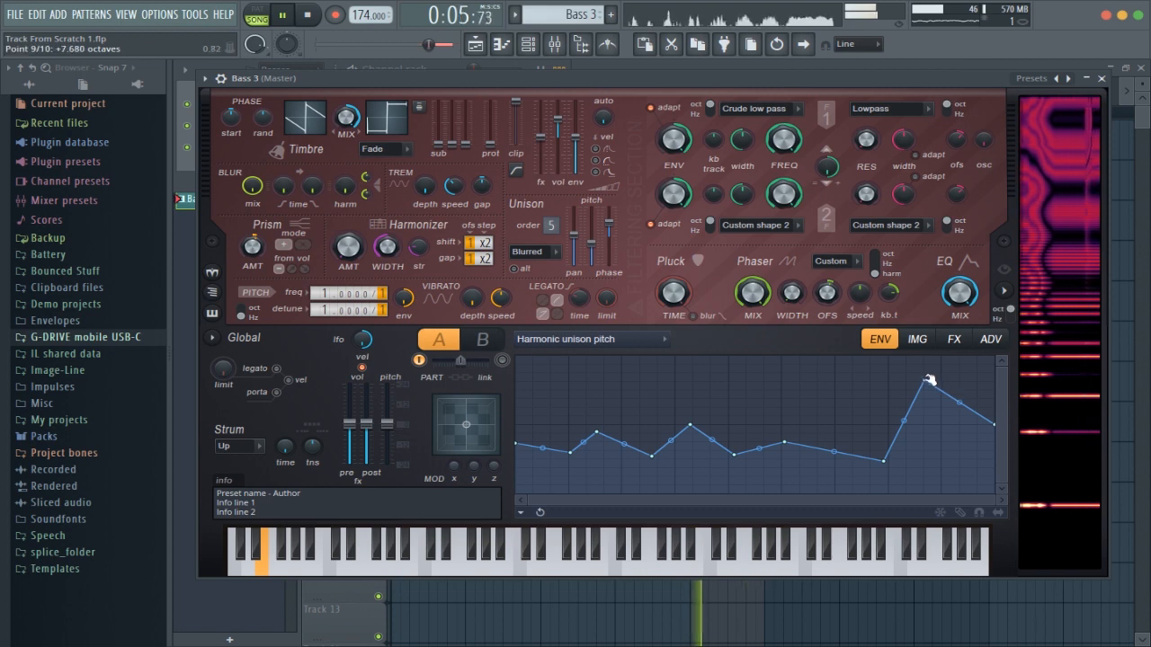
{"action": "key", "text": "ctrl+z"}
Sweep Harmor's phaser offset during playback and create an automation clip for it
{"action": "left_click_drag", "start_coordinate": [794, 302], "coordinate": [794, 270]}
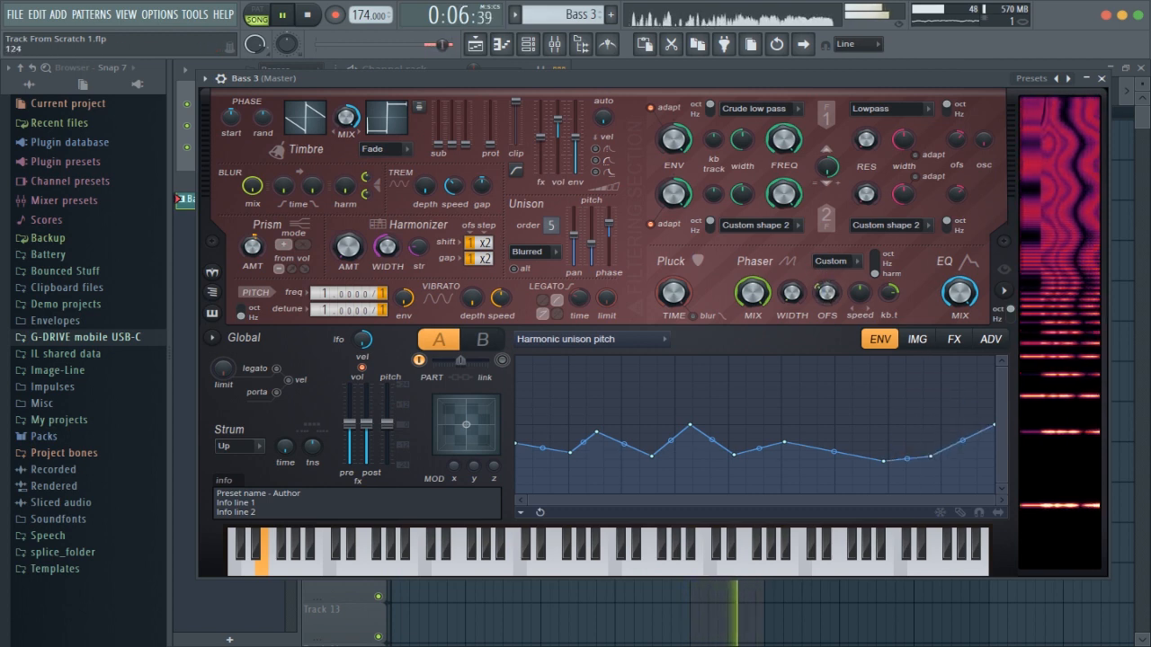
{"action": "key", "text": "space"}
{"action": "right_click", "coordinate": [821, 290]}
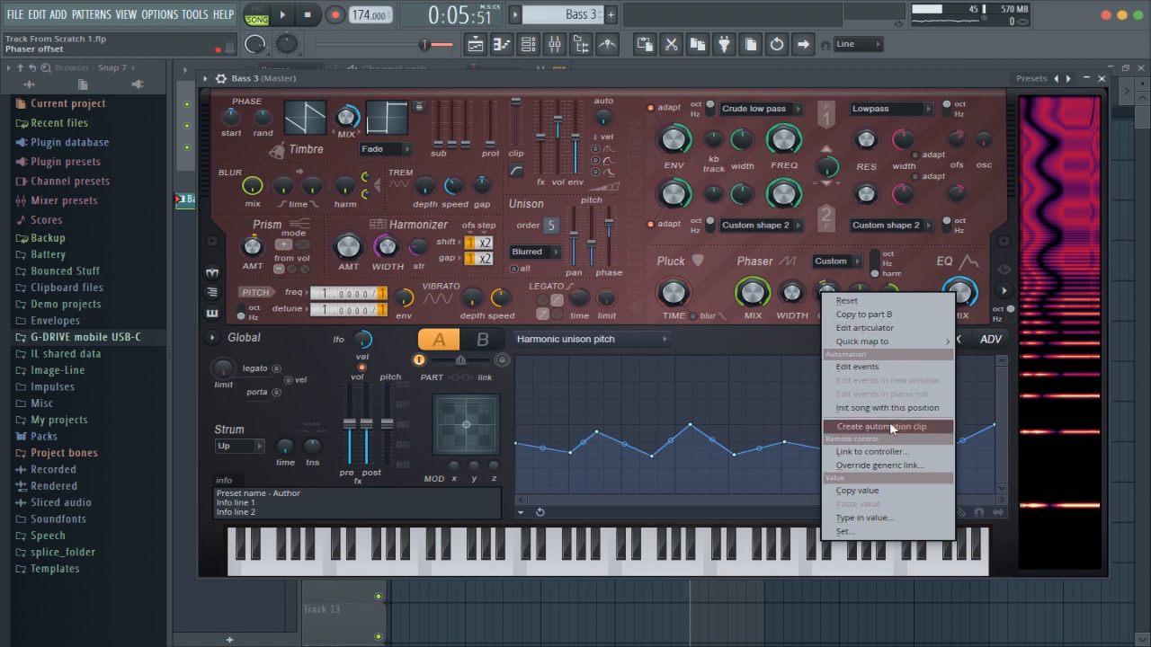
{"action": "right_click", "coordinate": [828, 290]}
{"action": "right_click", "coordinate": [828, 290]}
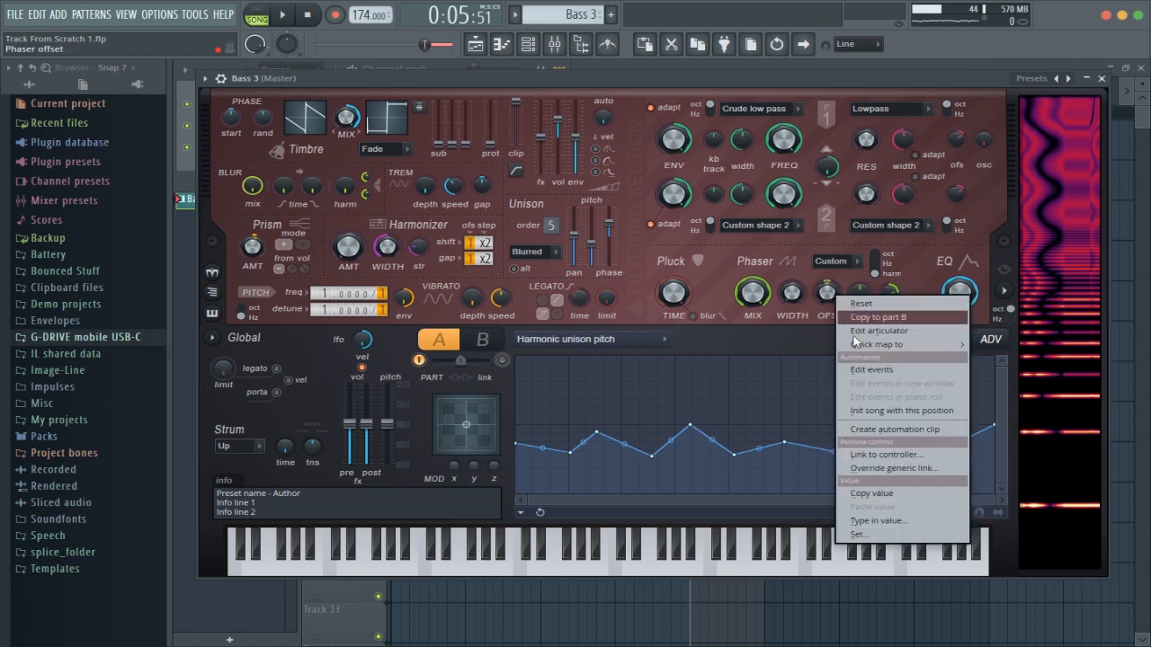
{"action": "left_click", "coordinate": [906, 428]}
{"action": "left_click", "coordinate": [1103, 79]}
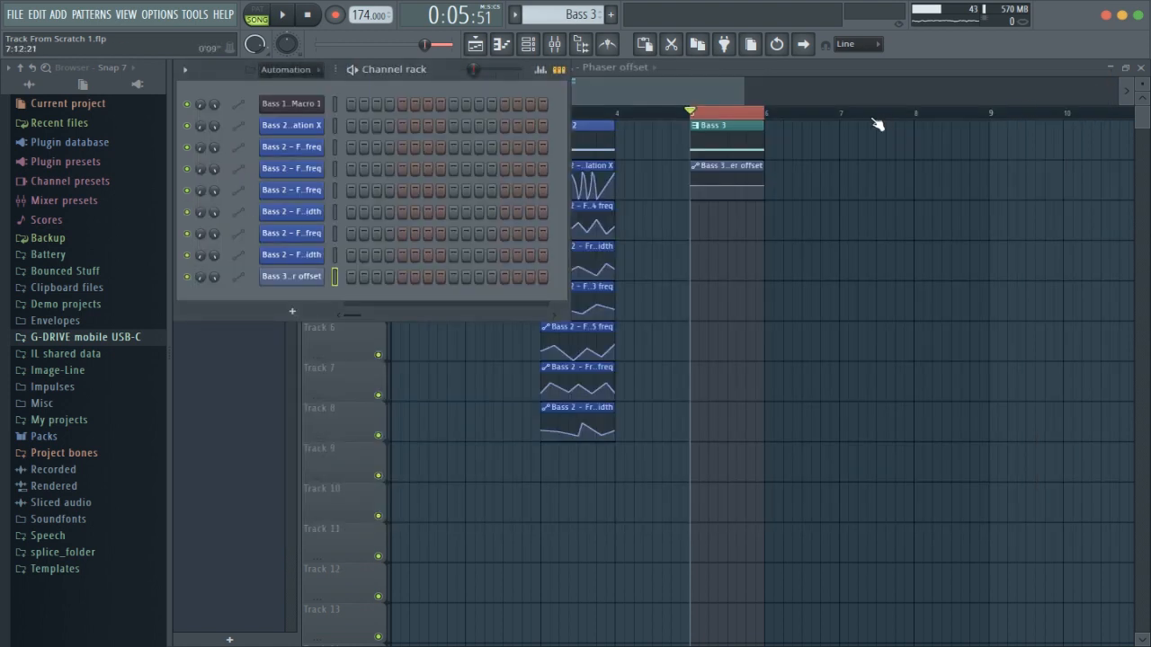
Recolour the phaser offset automation clip to Bass 3's teal and shape it with a lower start, an early rise and a dip past the middle
{"action": "left_click", "coordinate": [695, 167]}
{"action": "left_click", "coordinate": [732, 246]}
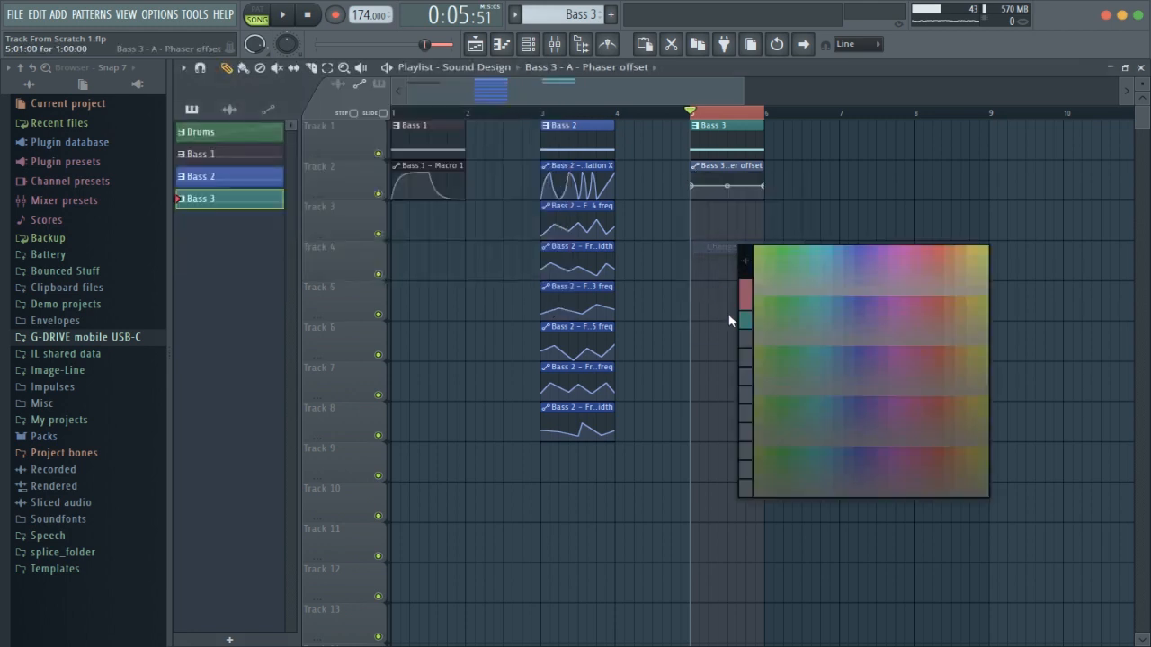
{"action": "left_click", "coordinate": [737, 274]}
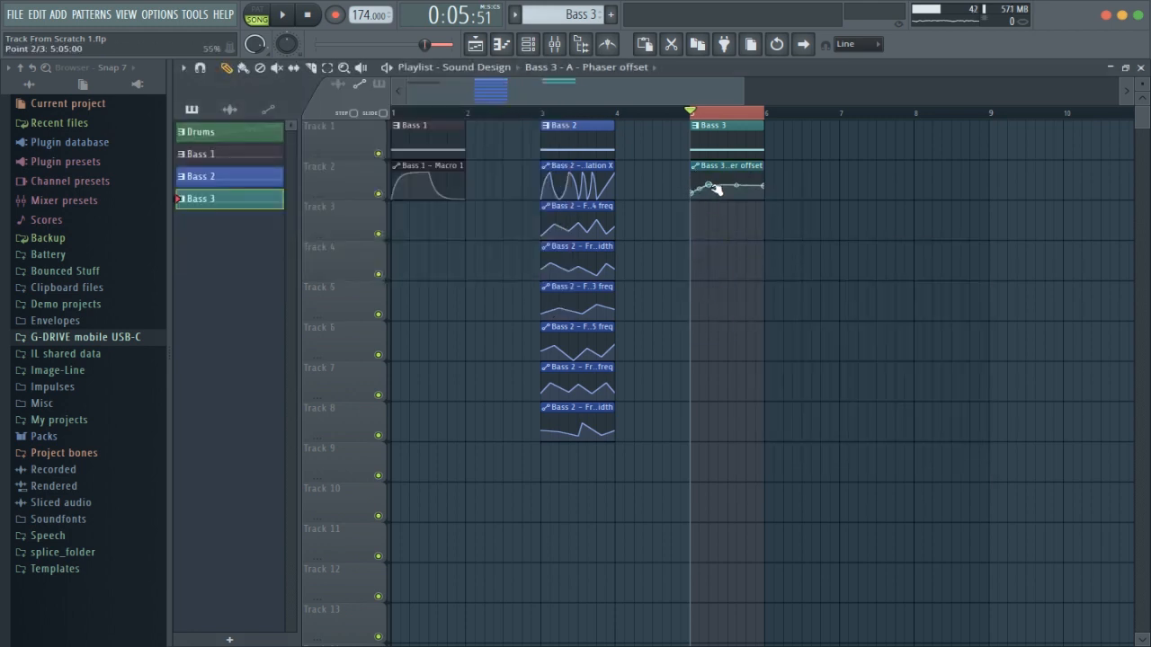
{"action": "key", "text": "space"}
{"action": "left_click_drag", "start_coordinate": [736, 185], "coordinate": [741, 196]}
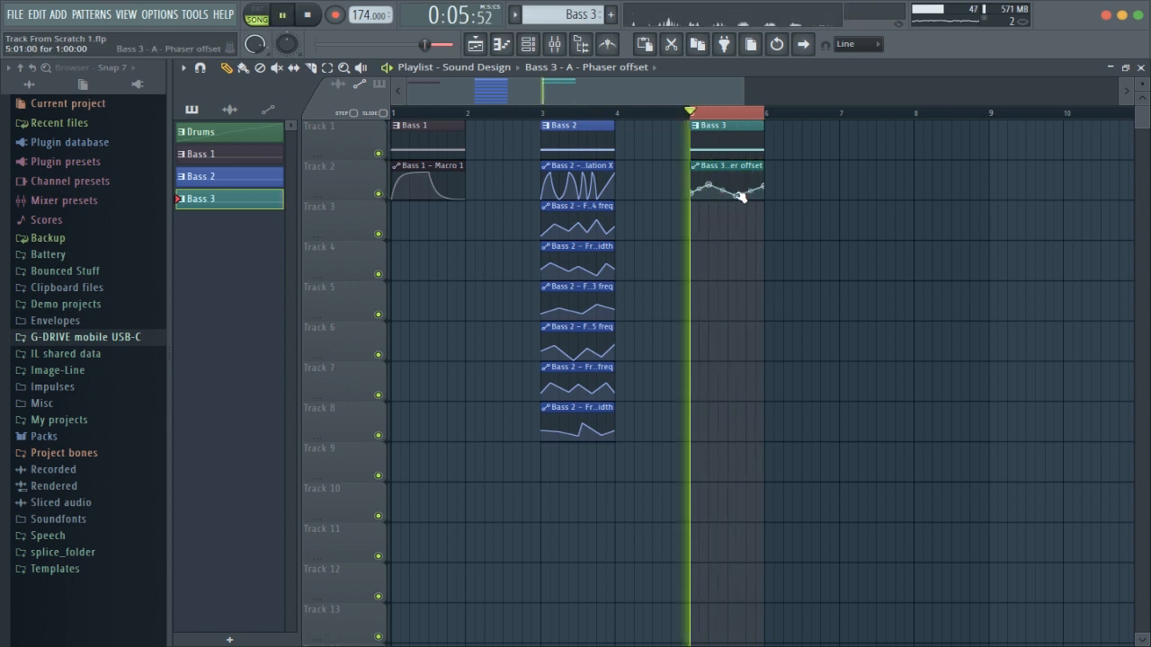
Examine Bass 3's note in the piano roll and audition the loop
{"action": "double_click", "coordinate": [707, 140]}
{"action": "key", "text": "space"}
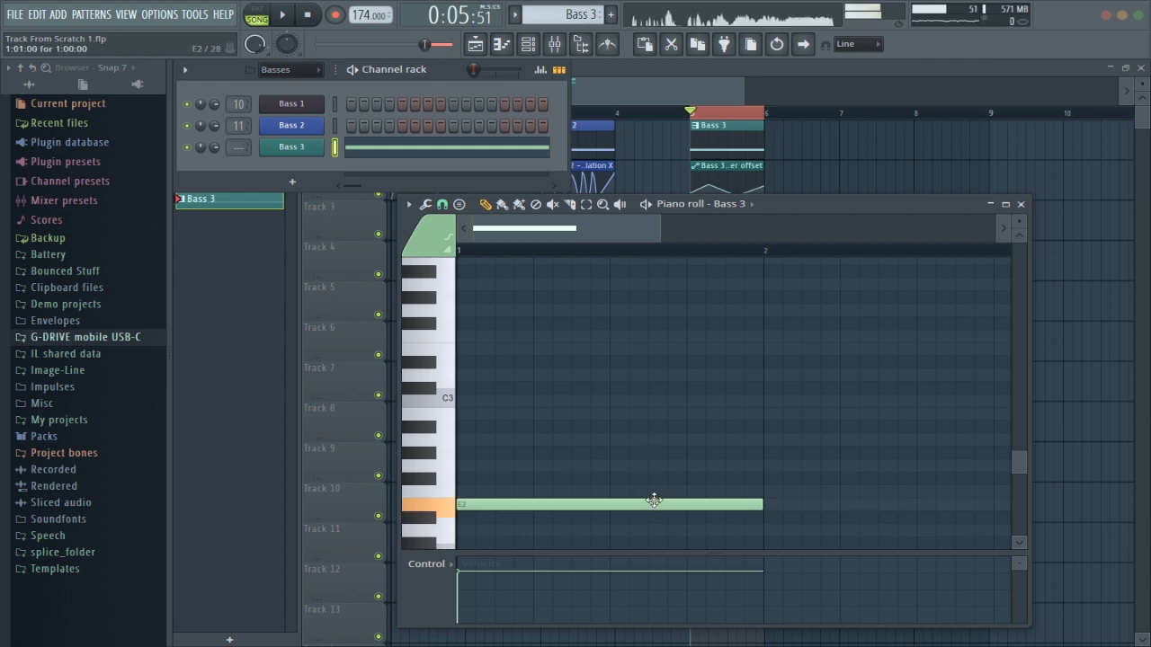
{"action": "key", "text": "space"}
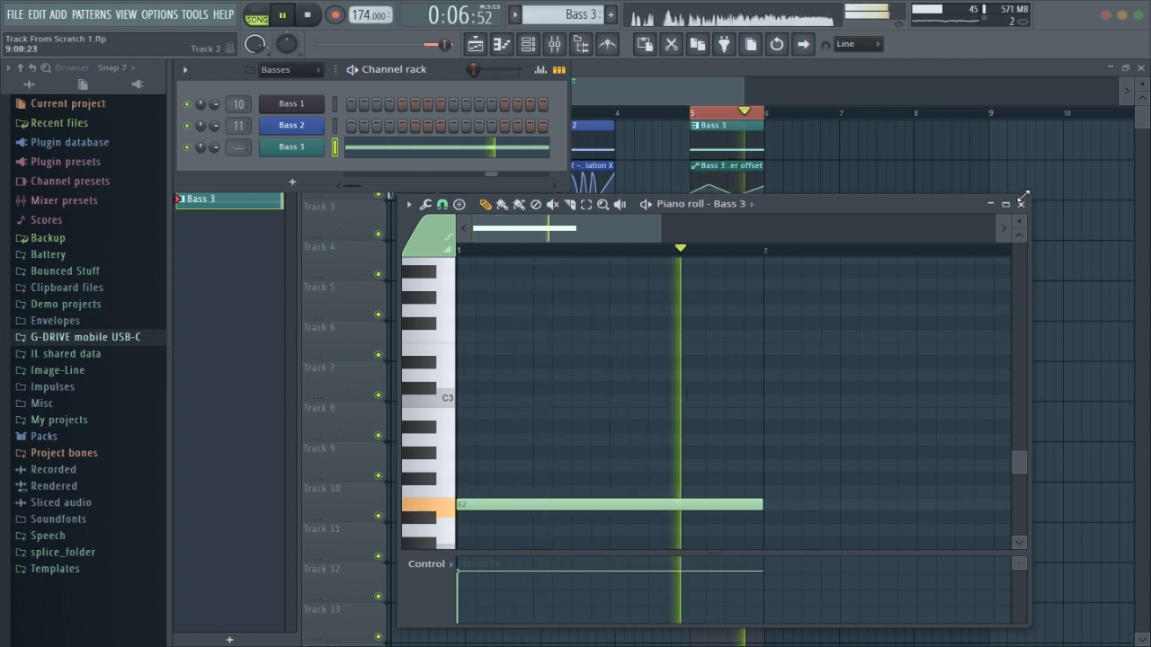
{"action": "key", "text": "F7"}
Reopen Bass 3's Harmor and try different phaser offset motion speeds while auditioning the loop
{"action": "left_click", "coordinate": [301, 148]}
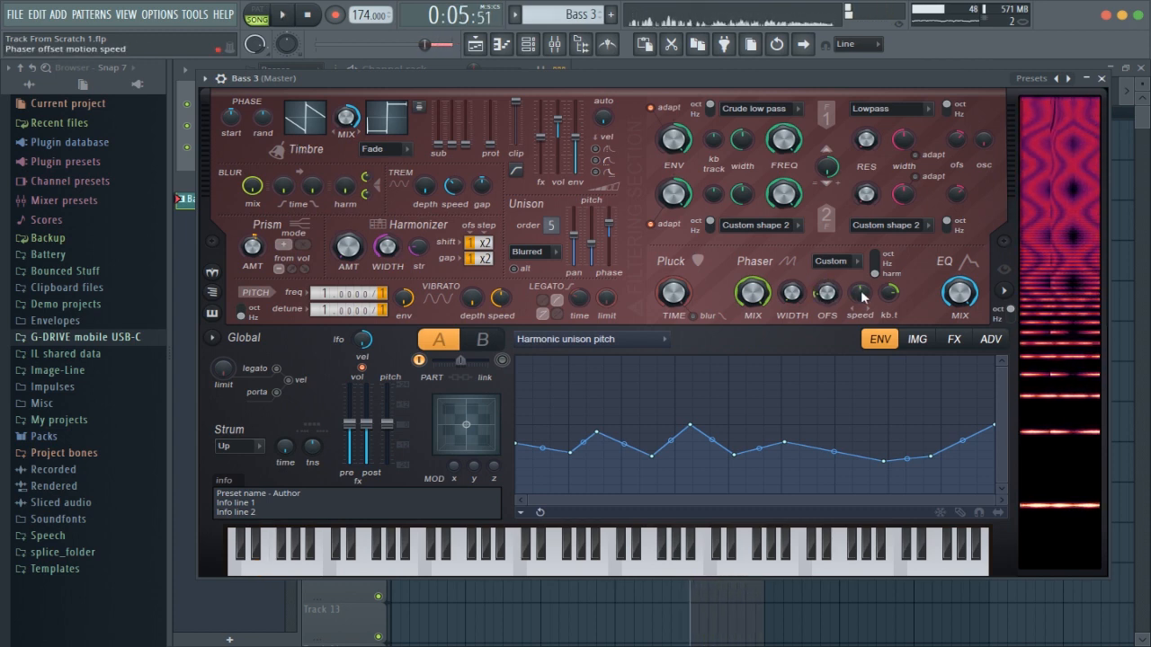
{"action": "key", "text": "space"}
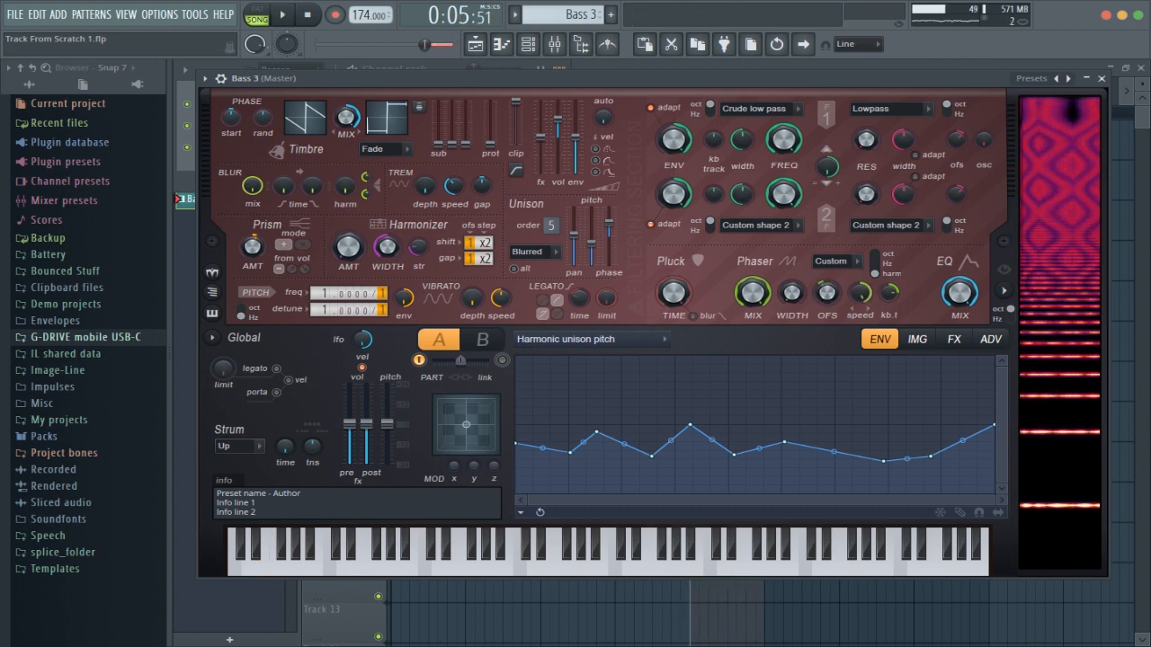
{"action": "left_click", "coordinate": [262, 553]}
{"action": "key", "text": "space"}
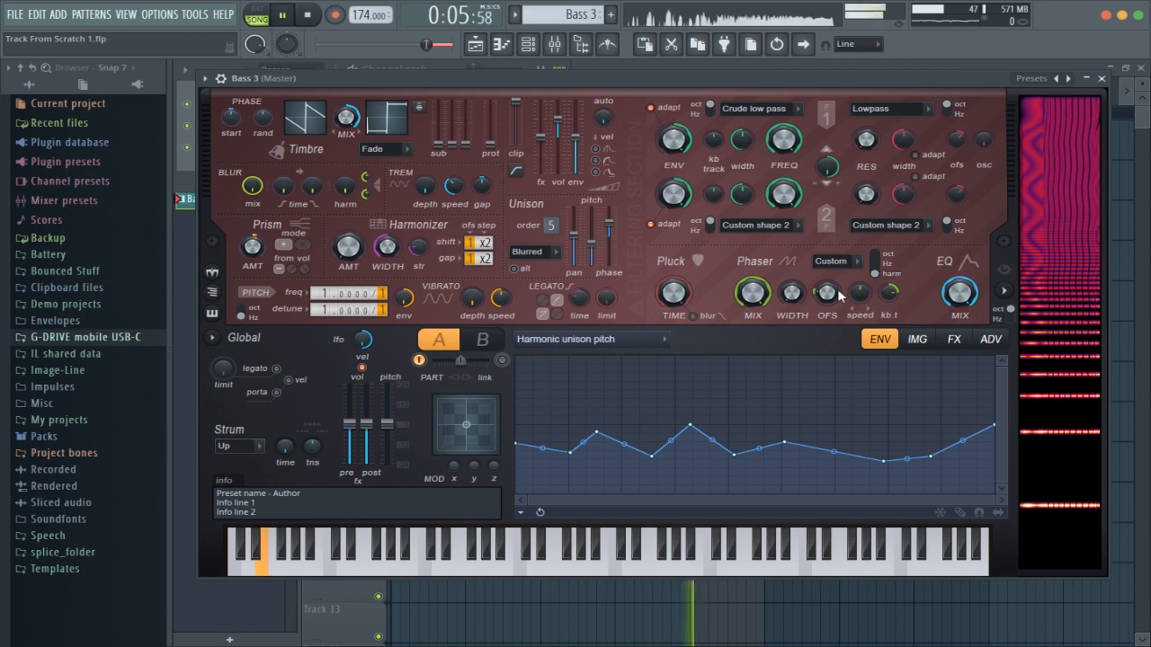
{"action": "key", "text": "space"}
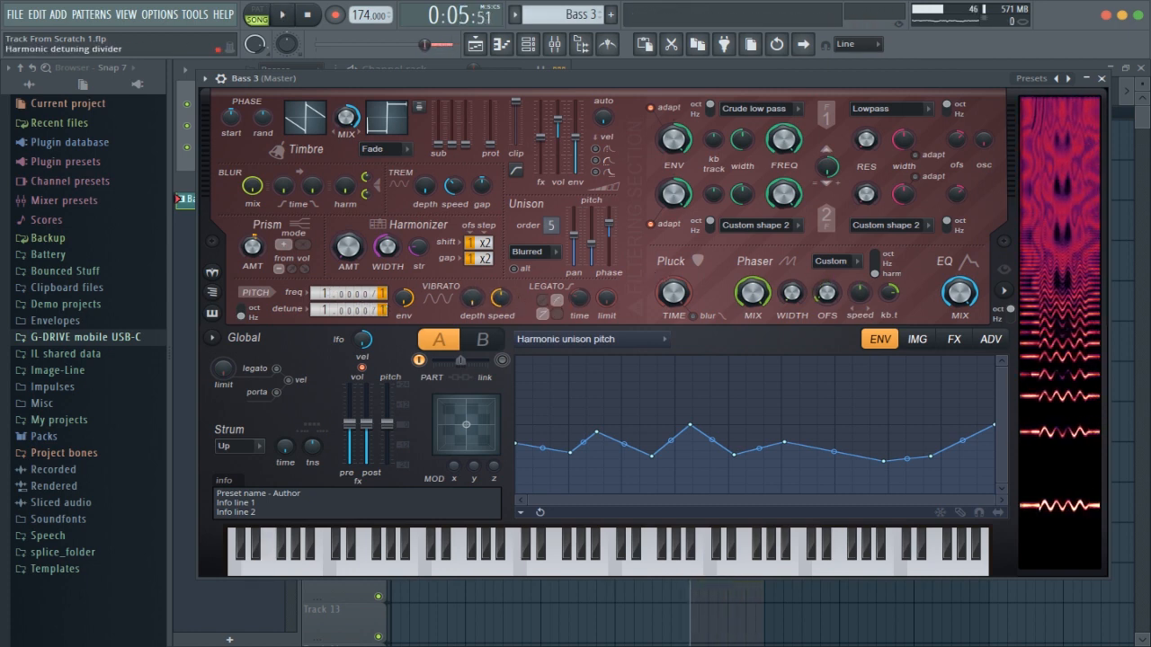
Set Harmor's pitch frequency multiplier to 2 and audition it
{"action": "key", "text": "space"}
{"action": "left_click_drag", "start_coordinate": [383, 309], "coordinate": [325, 287]}
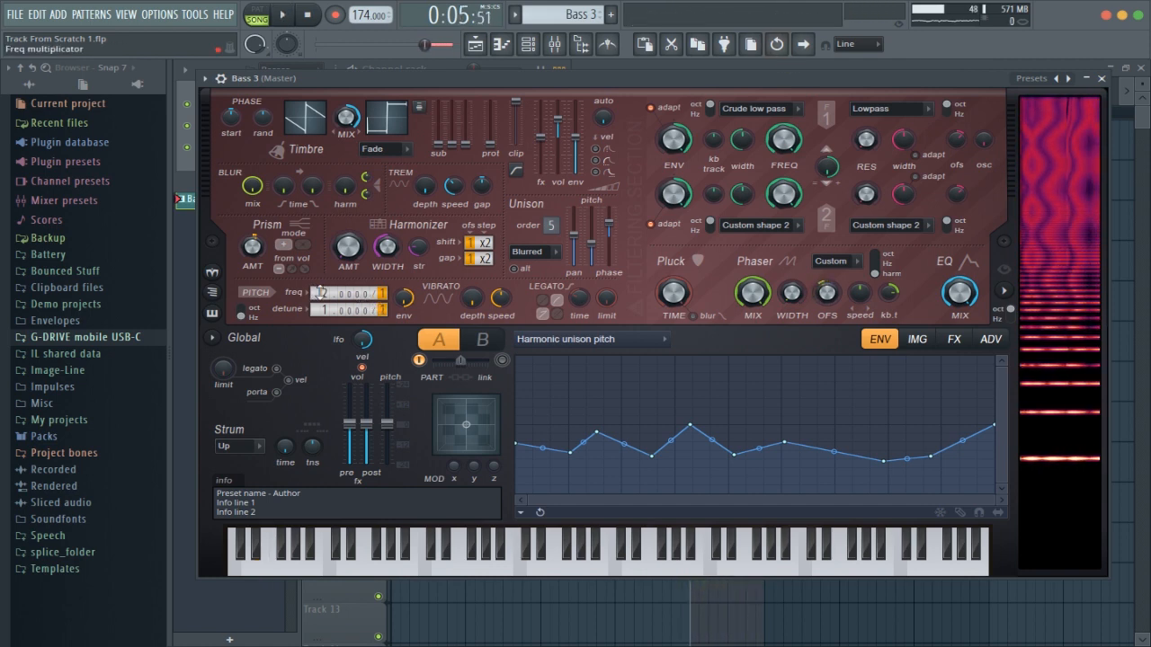
Set the pitch frequency multiplier to 1, audition the bass with the detune multiplier at 2, and return detune to 1
{"action": "key", "text": "space"}
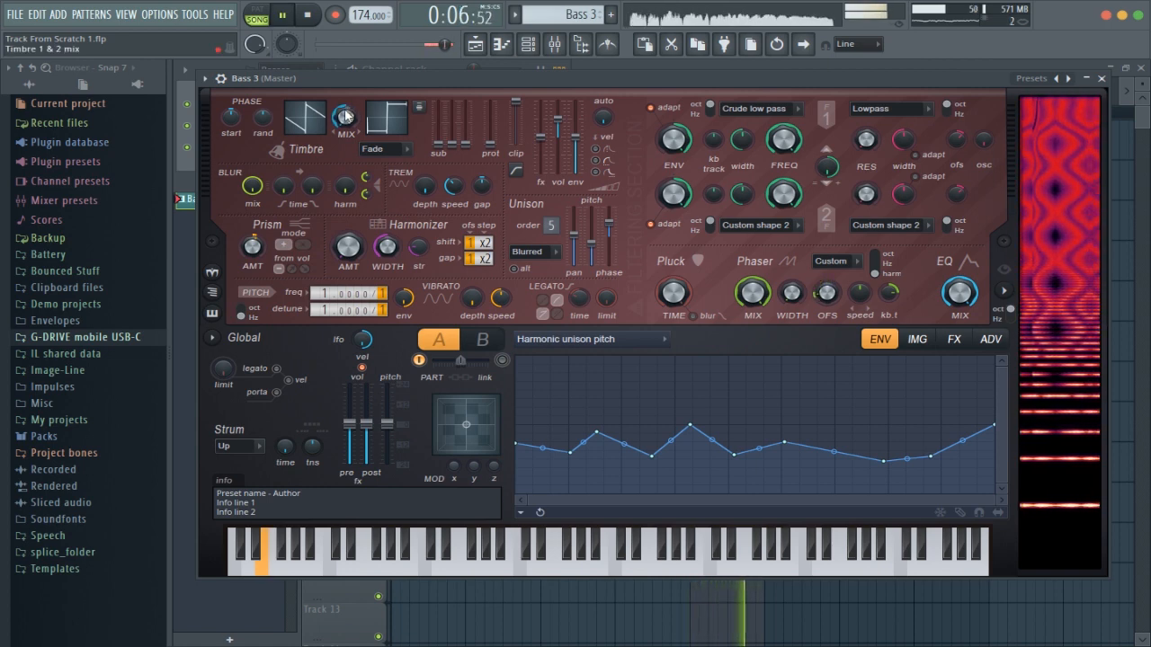
{"action": "key", "text": "space"}
{"action": "key", "text": "space"}
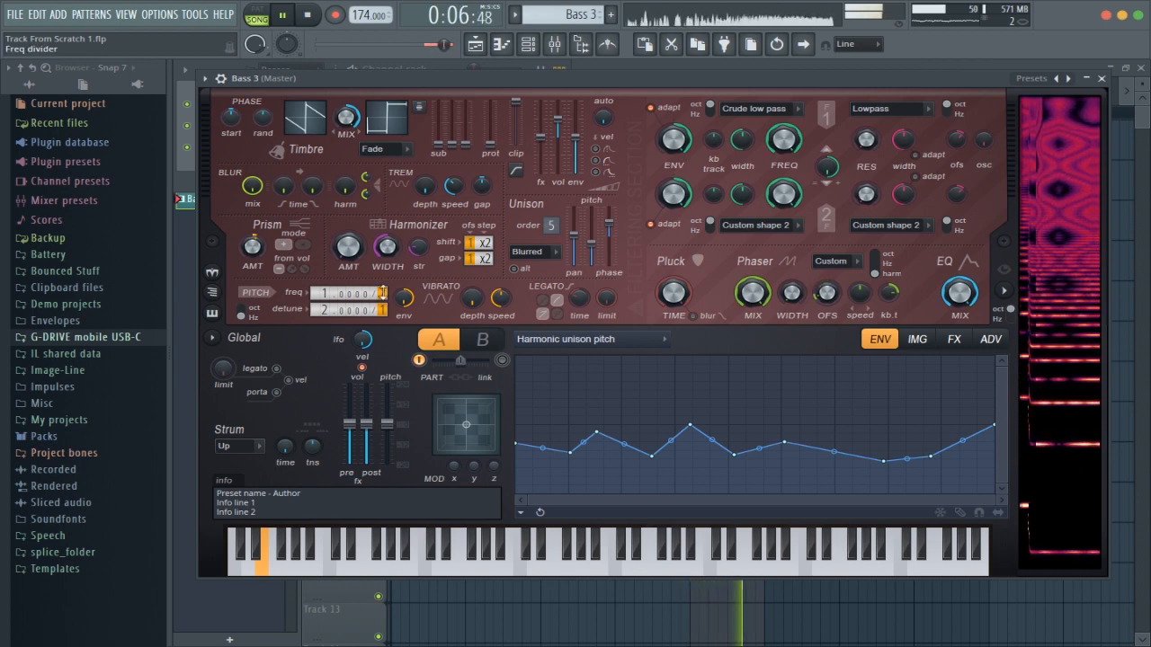
{"action": "key", "text": "space"}
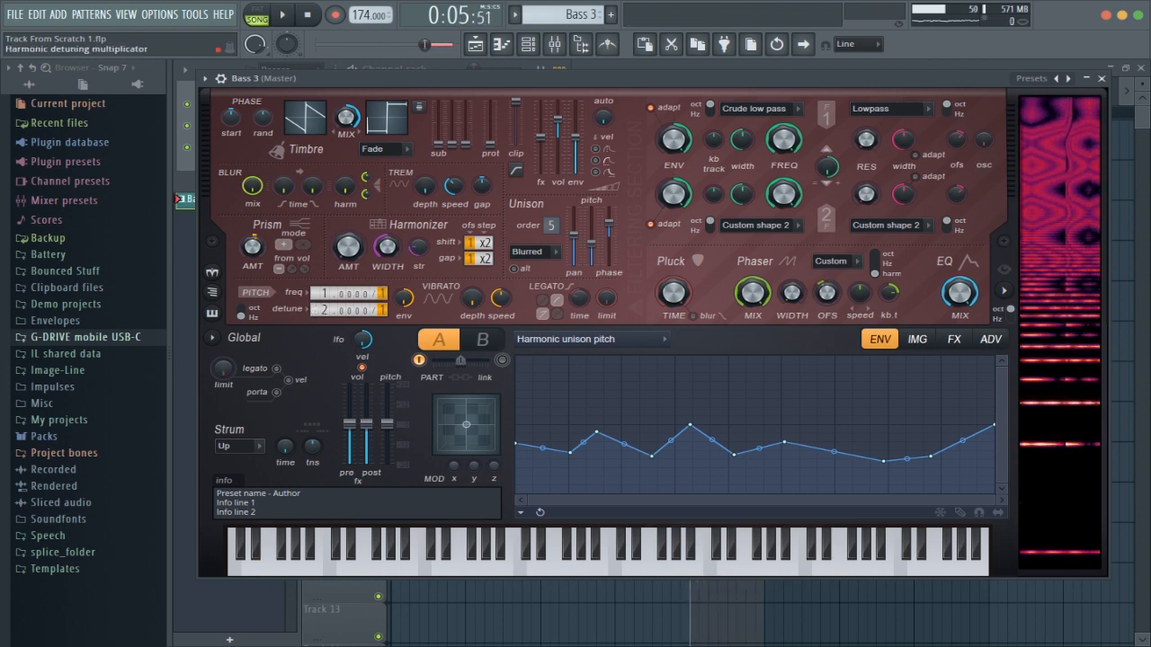
{"action": "key", "text": "space"}
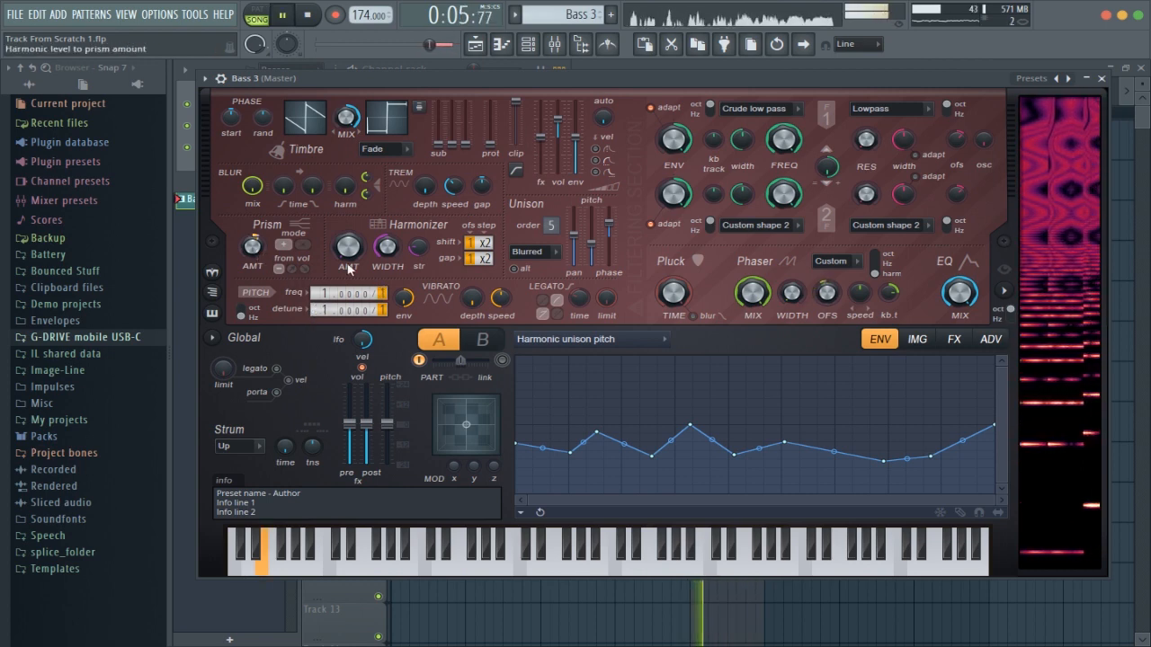
Switch the envelope editor to Harmonic prism and reduce the curve's middle oscillation to two wide peaks while auditioning the bass
{"action": "left_click", "coordinate": [584, 339]}
{"action": "left_click", "coordinate": [829, 224]}
{"action": "key", "text": "space"}
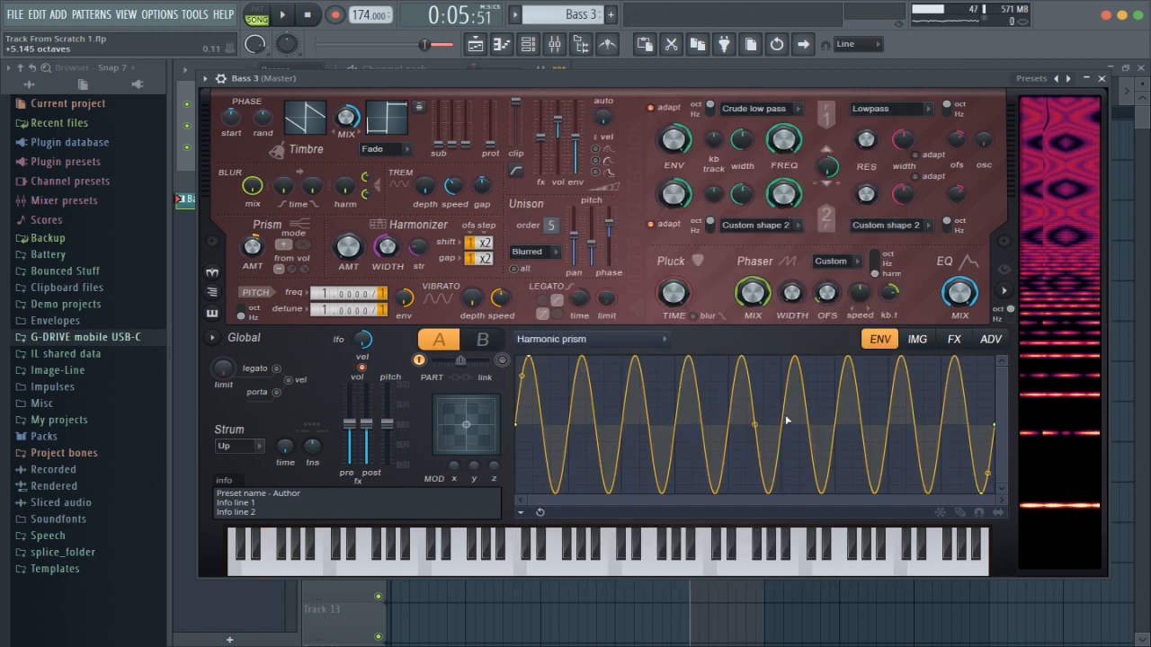
{"action": "left_click_drag", "start_coordinate": [755, 425], "coordinate": [755, 504]}
{"action": "key", "text": "space"}
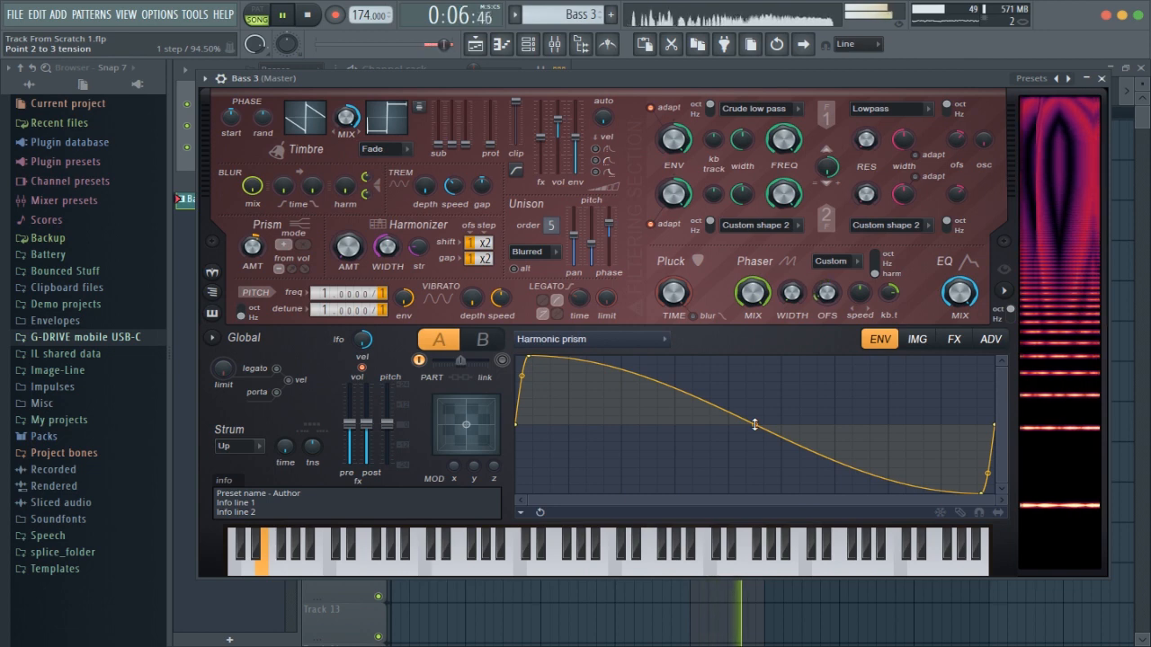
{"action": "key", "text": "space"}
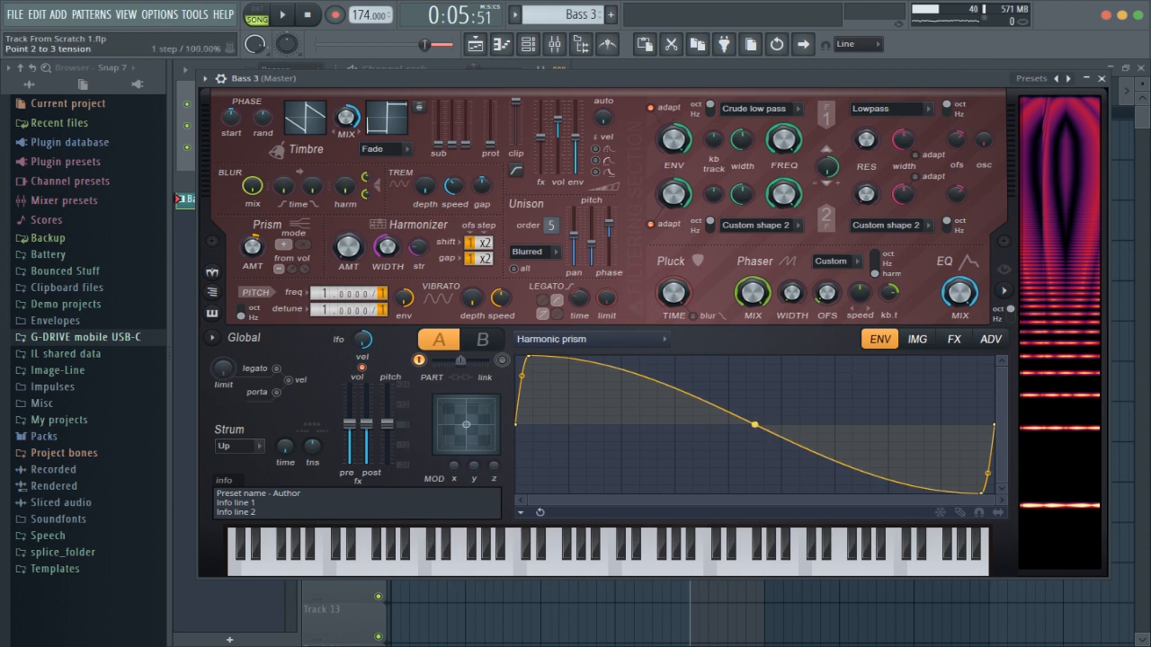
{"action": "left_click_drag", "start_coordinate": [755, 424], "coordinate": [754, 416]}
{"action": "key", "text": "space"}
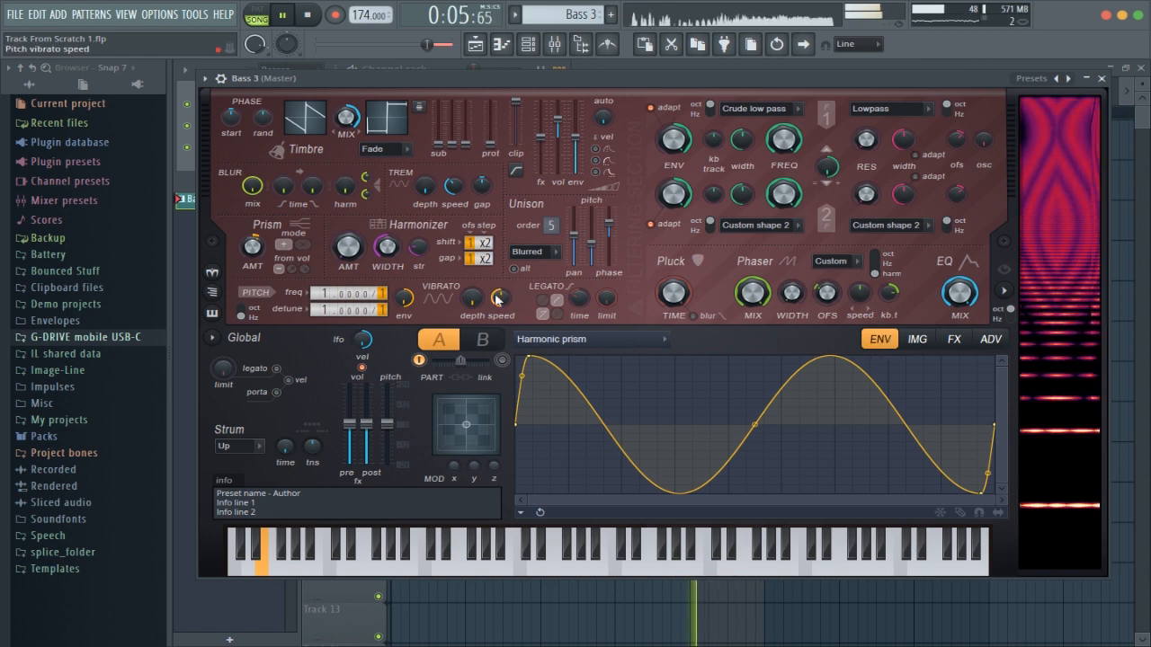
Try a three-peak Harmonic prism curve, audition it, and return the curve to two peaks
{"action": "left_click_drag", "start_coordinate": [886, 84], "coordinate": [875, 103]}
{"action": "key", "text": "space"}
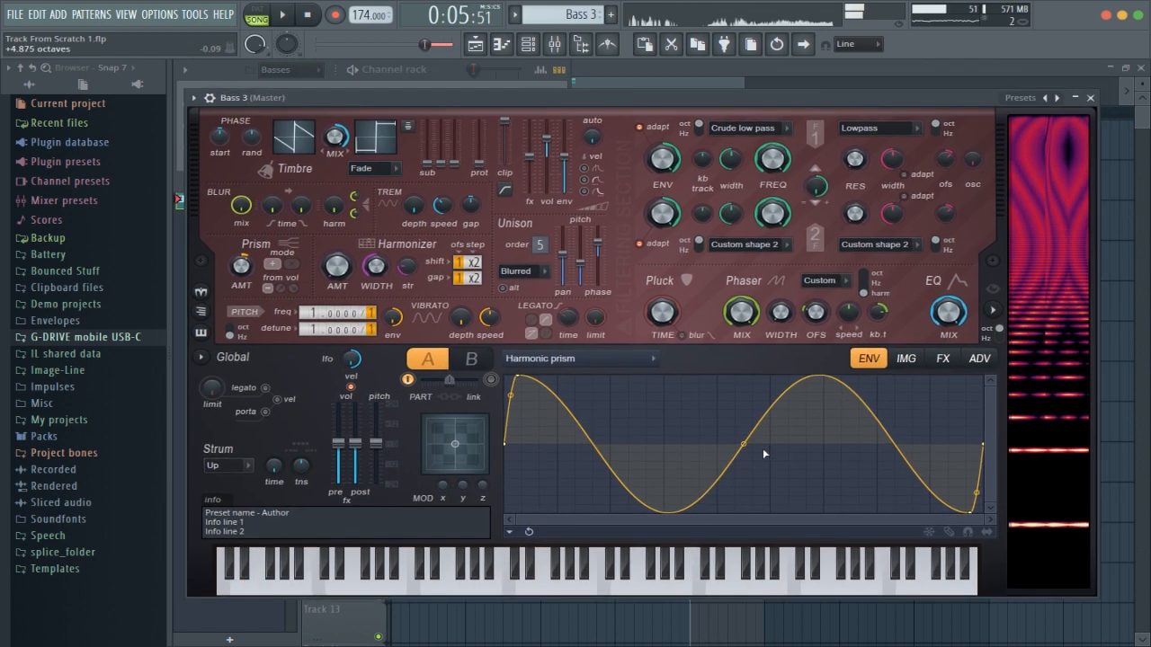
{"action": "key", "text": "space"}
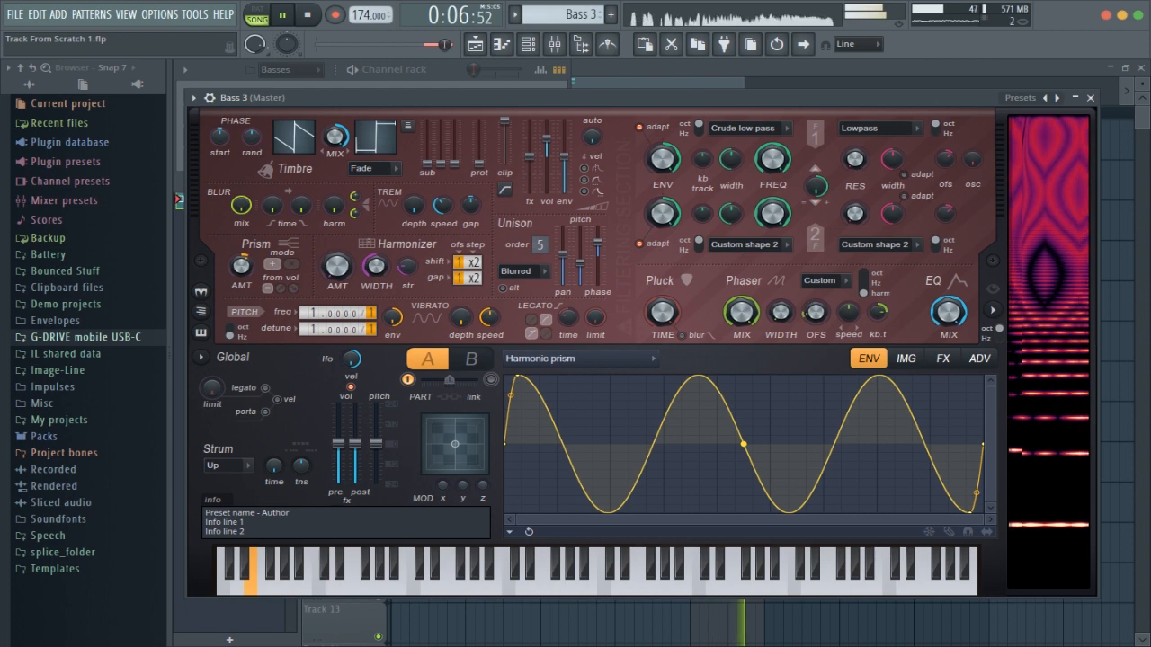
{"action": "key", "text": "space"}
{"action": "left_click", "coordinate": [654, 358]}
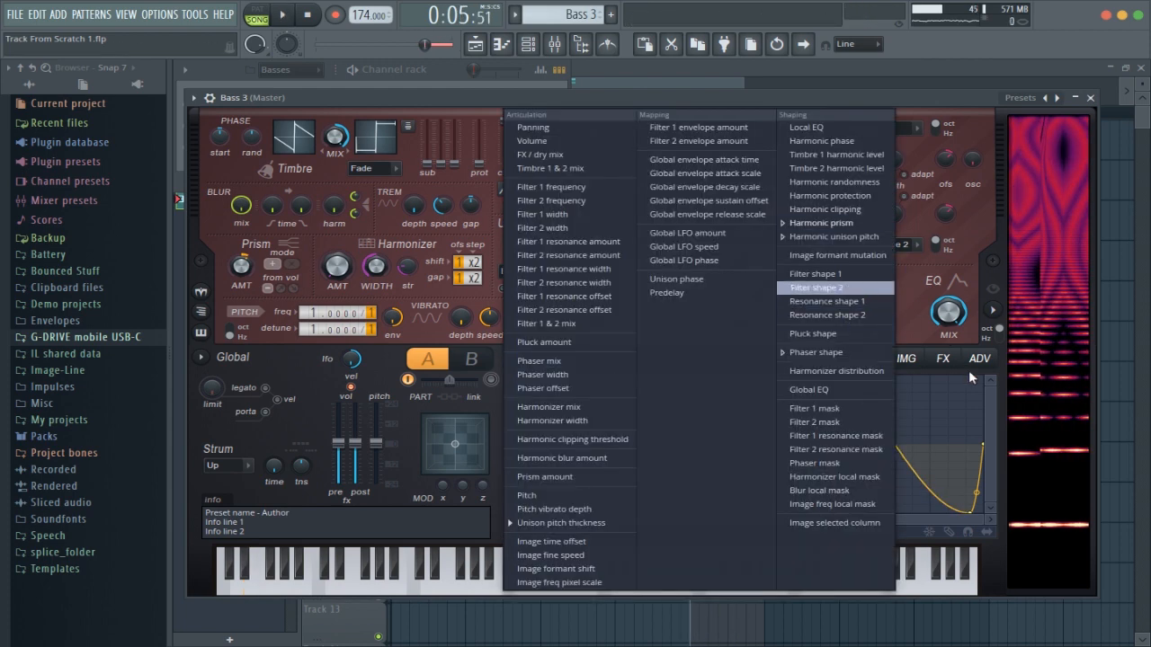
{"action": "key", "text": "Escape"}
{"action": "key", "text": "space"}
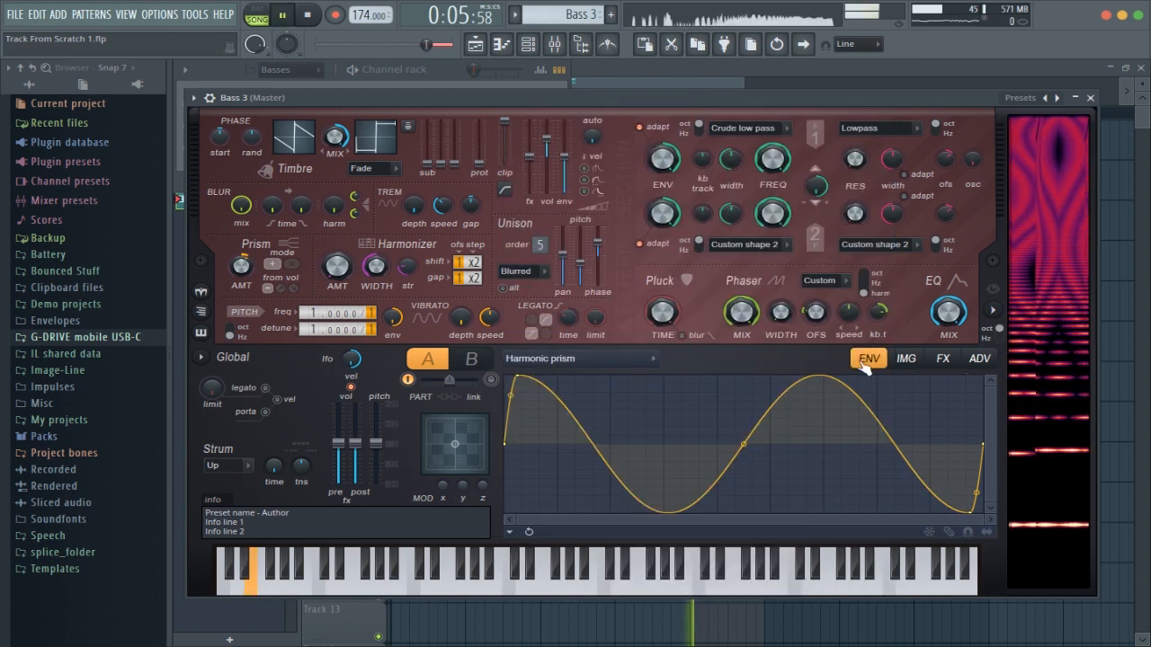
Close the Bass 3 synth and simplify its Phaser offset automation in the playlist into a single rise and fall
{"action": "left_click", "coordinate": [1092, 99]}
{"action": "key", "text": "space"}
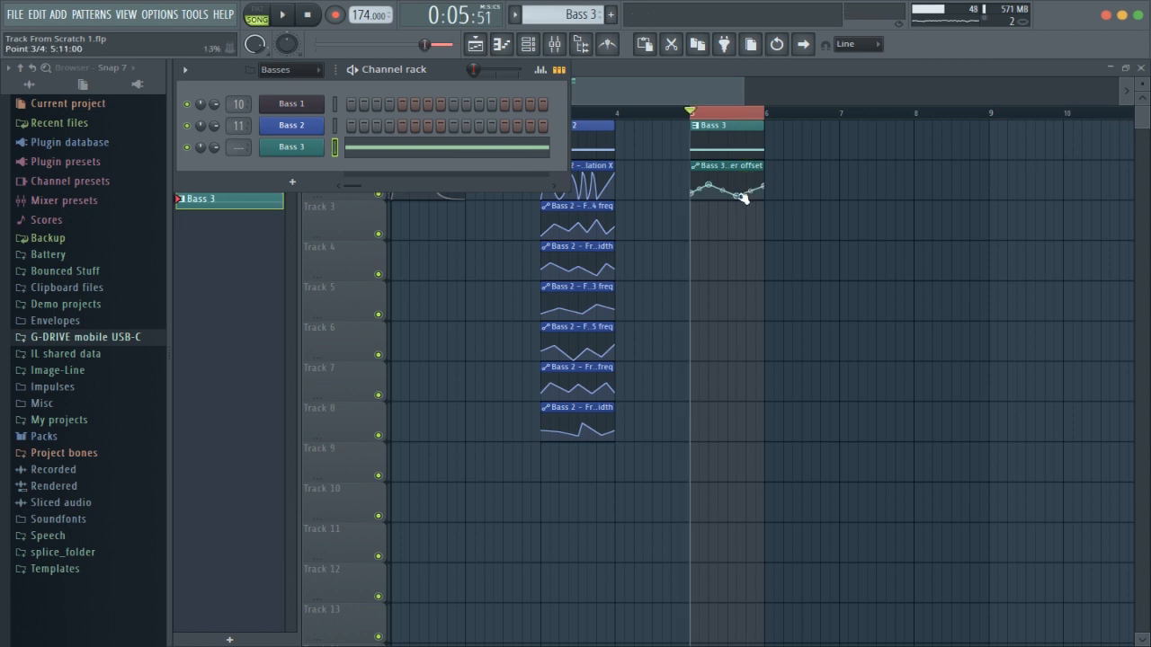
{"action": "left_click", "coordinate": [743, 197]}
{"action": "key", "text": "space"}
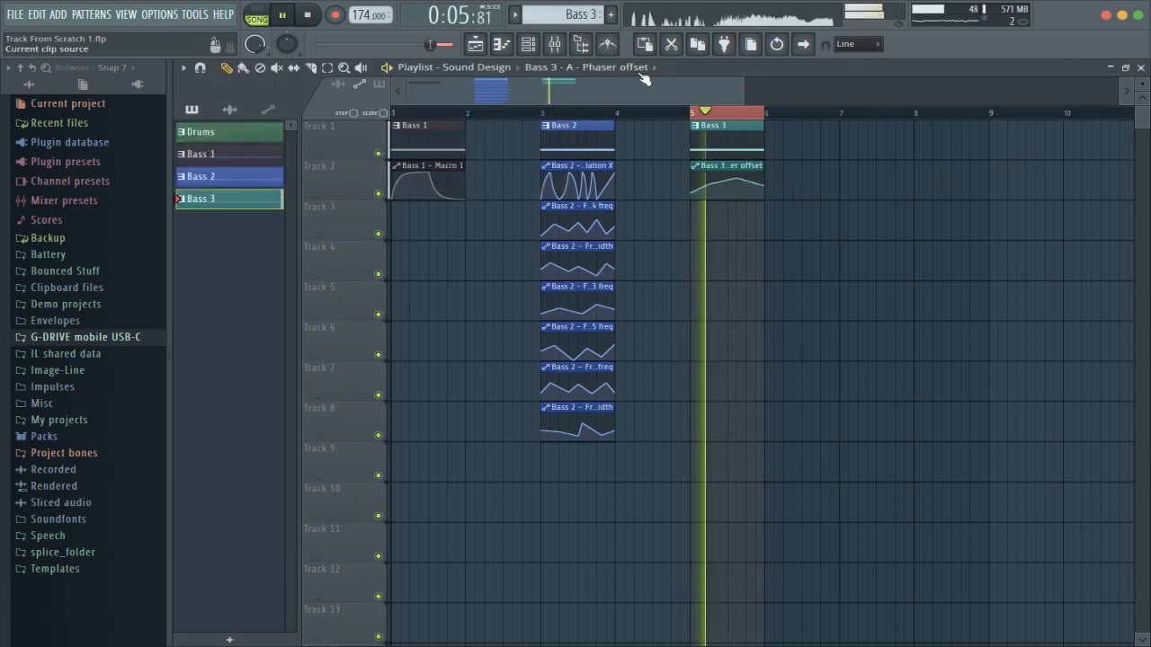
Reopen the Bass 3 synth, show its effects and set the distortion type to Log
{"action": "left_click", "coordinate": [528, 44]}
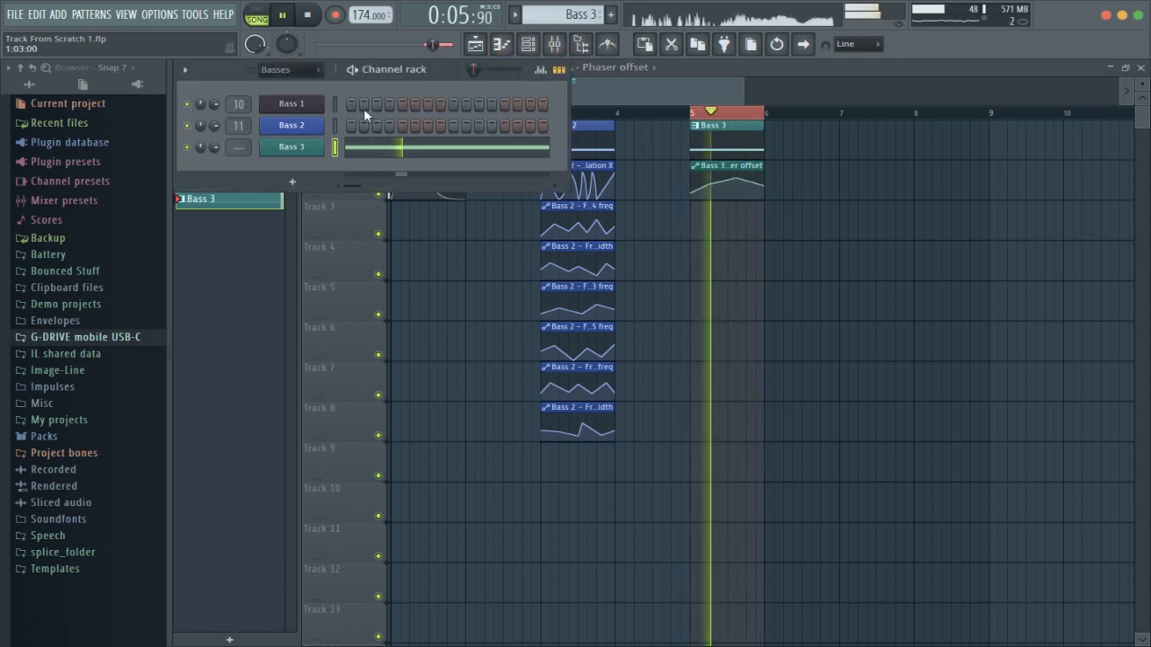
{"action": "left_click", "coordinate": [326, 151]}
{"action": "key", "text": "space"}
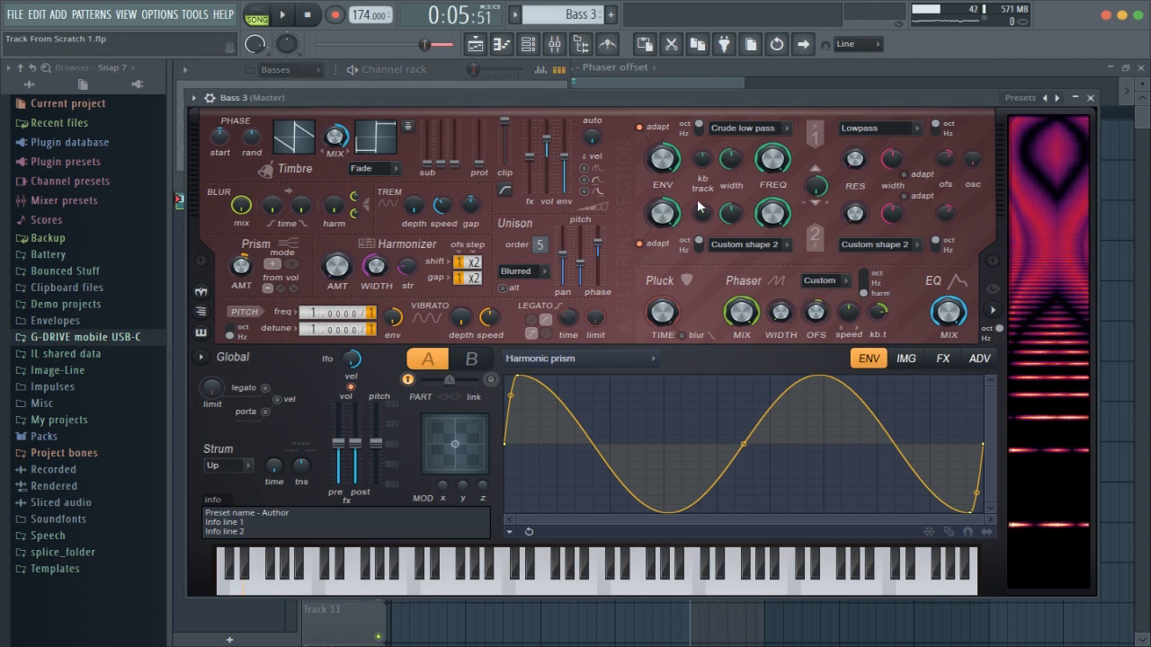
{"action": "left_click", "coordinate": [942, 360]}
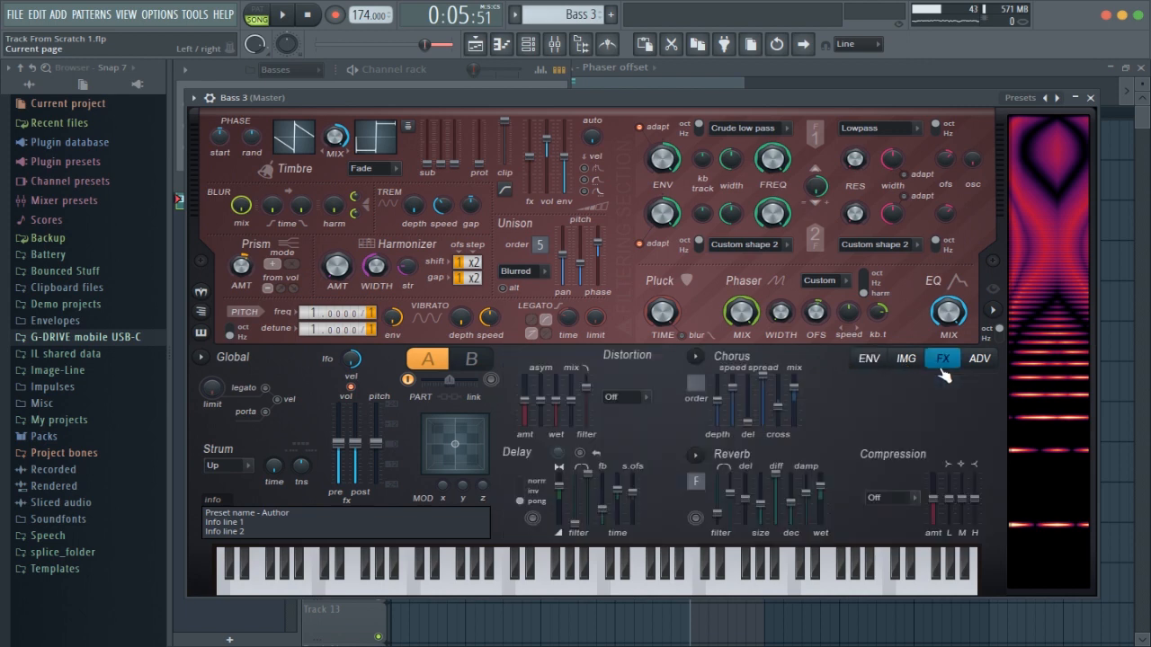
{"action": "left_click", "coordinate": [625, 399]}
{"action": "left_click", "coordinate": [623, 474]}
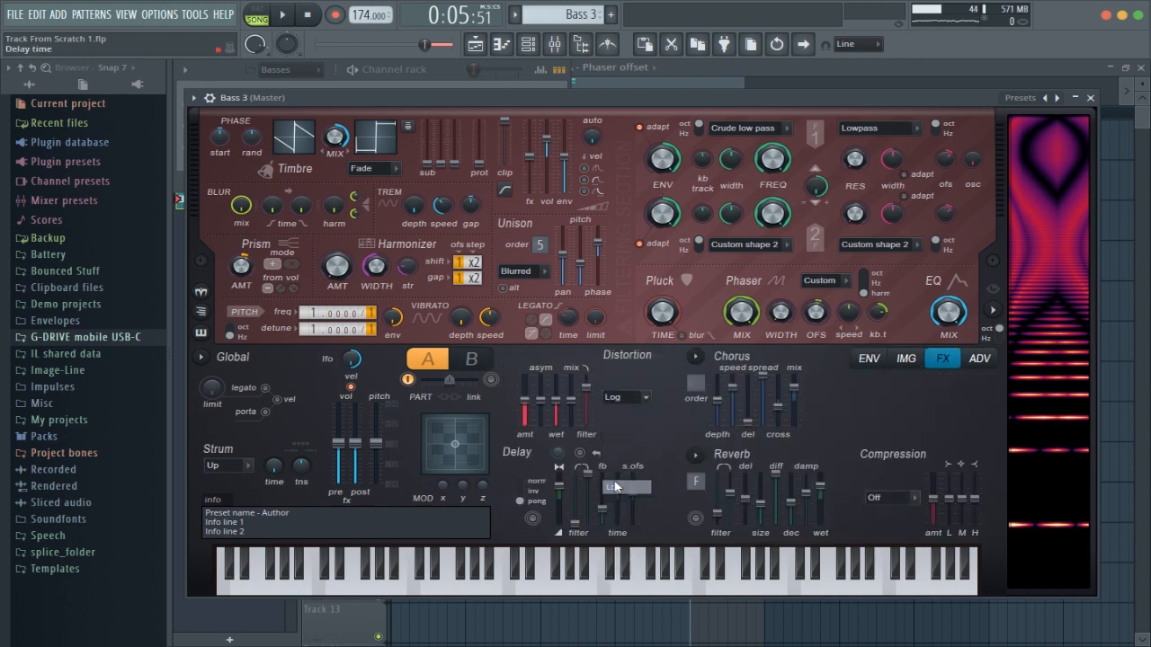
Audition the Bass 3 distortion and set its type to Cube
{"action": "key", "text": "space"}
{"action": "left_click", "coordinate": [625, 398]}
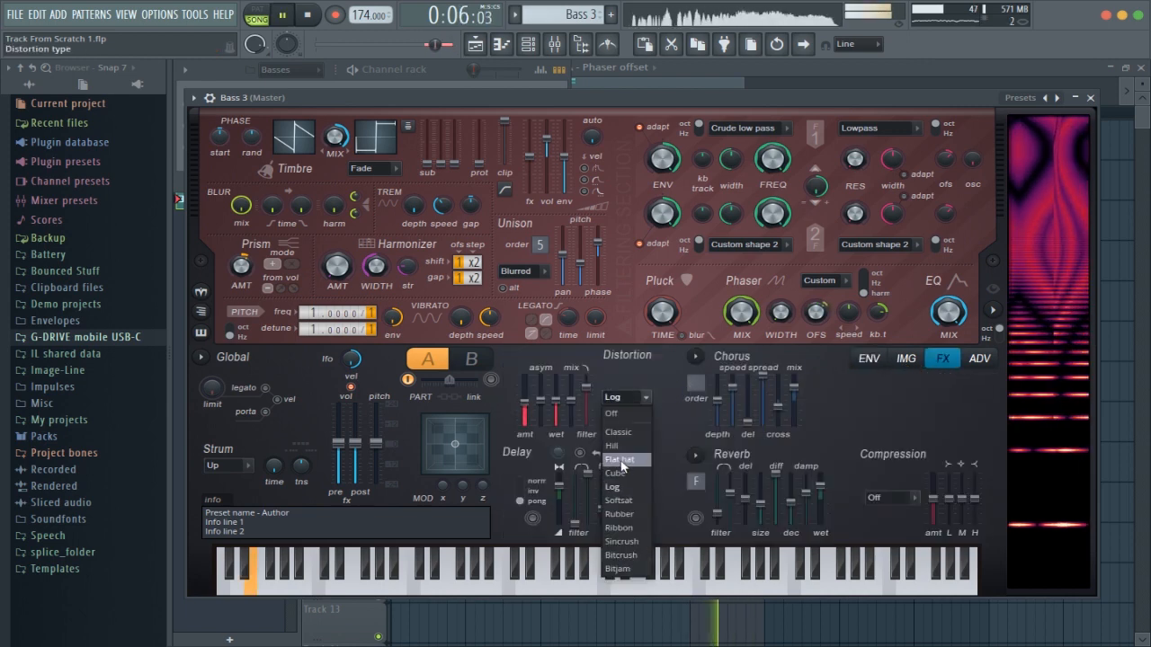
{"action": "left_click", "coordinate": [620, 487]}
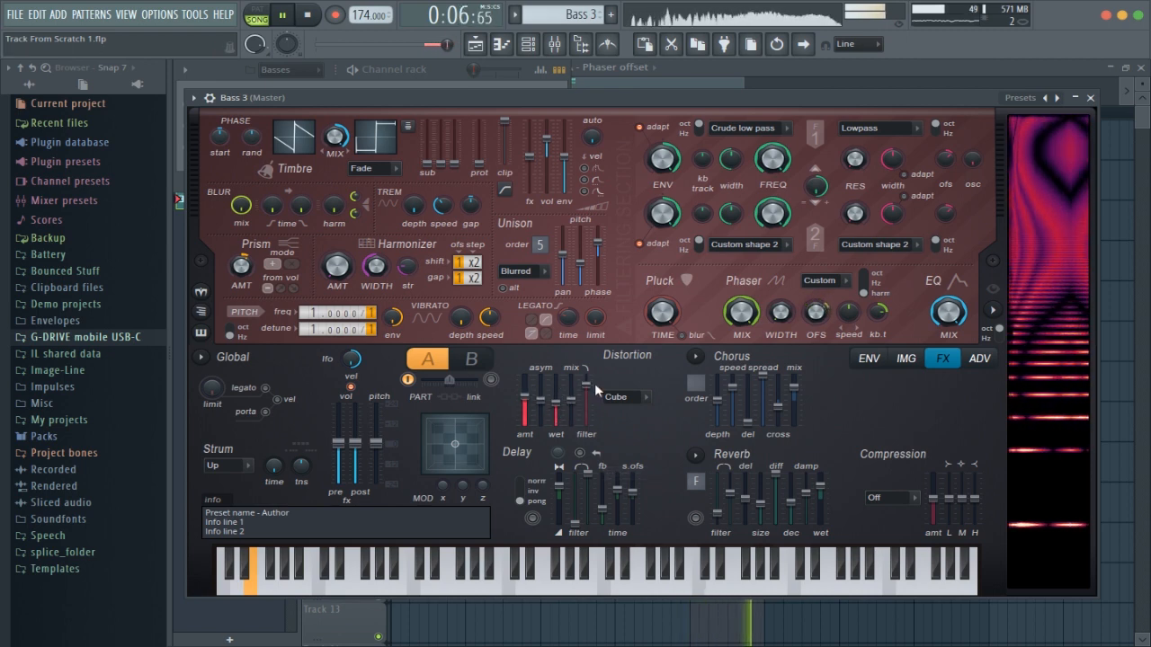
Enable the Bass 3 chorus with order 1 and set the compression type to Burning
{"action": "key", "text": "space"}
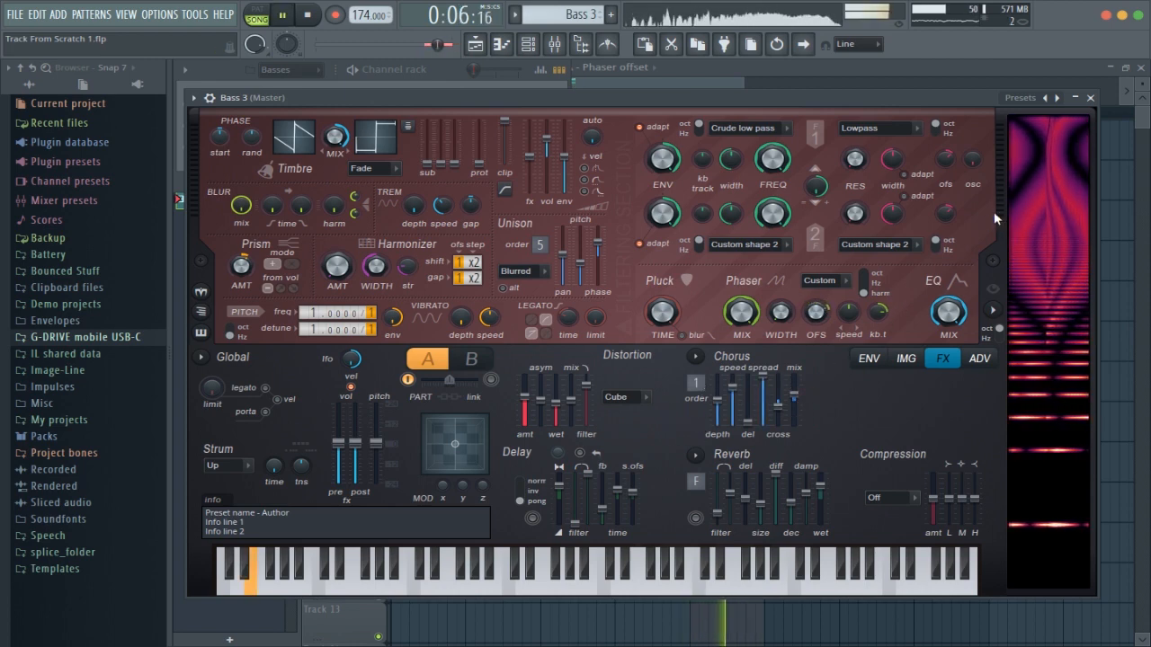
{"action": "key", "text": "space"}
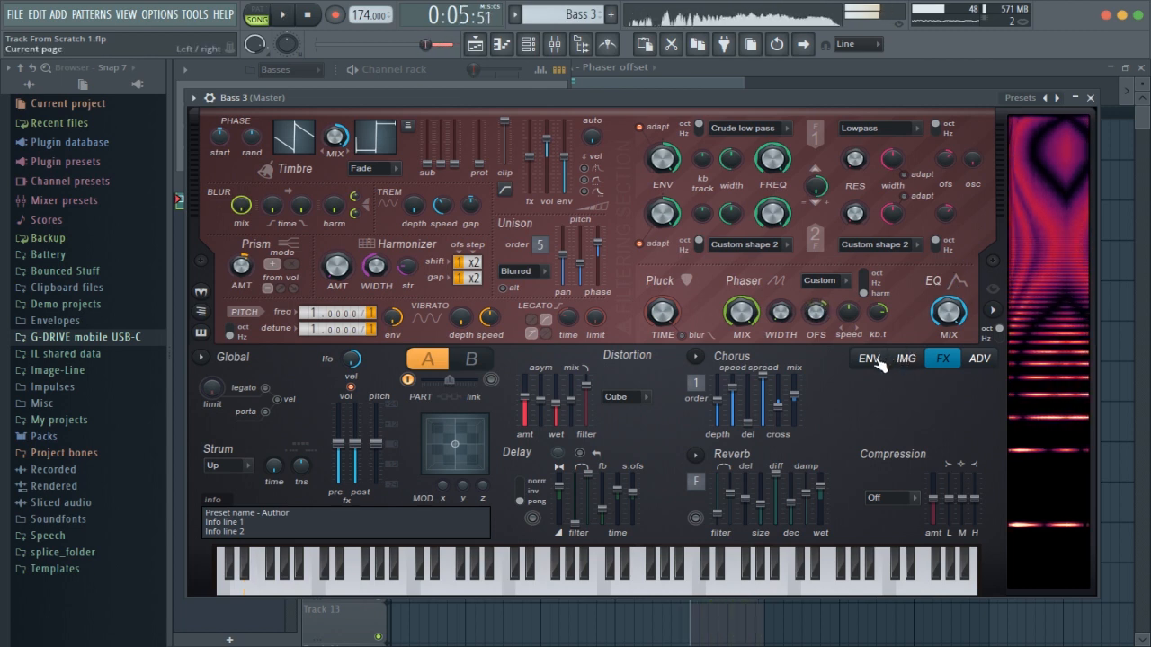
{"action": "left_click", "coordinate": [891, 498]}
{"action": "left_click", "coordinate": [903, 575]}
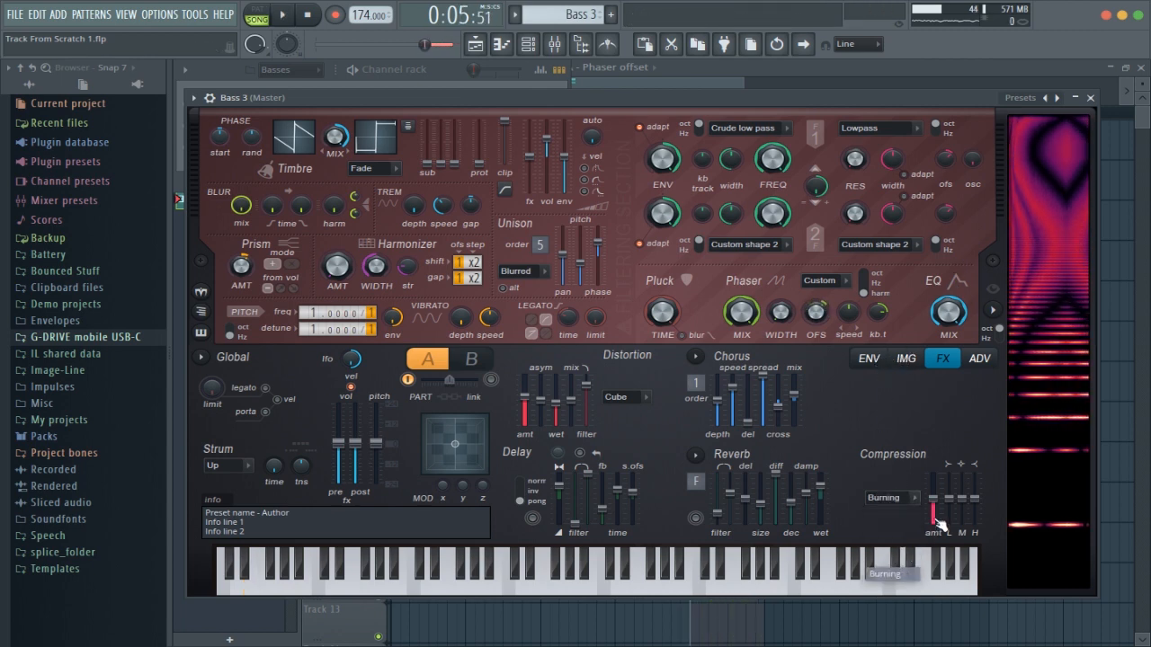
{"action": "key", "text": "space"}
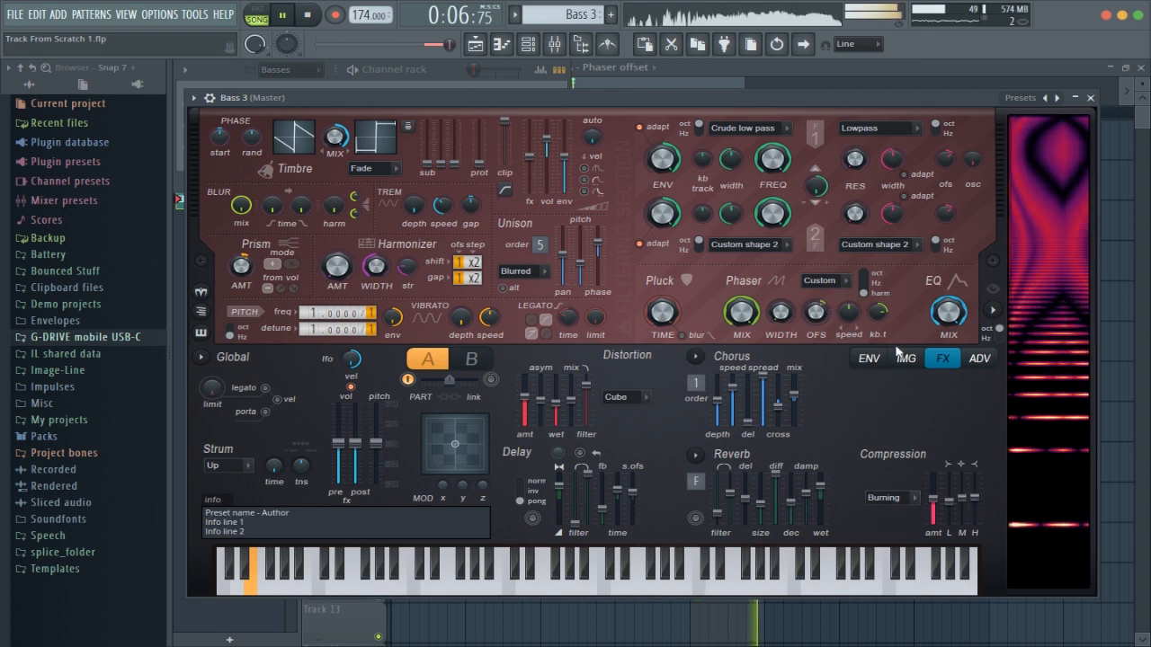
Show the Harmonic unison pitch shape in the envelope editor and audition the bass
{"action": "left_click", "coordinate": [868, 358]}
{"action": "key", "text": "space"}
{"action": "left_click", "coordinate": [648, 361]}
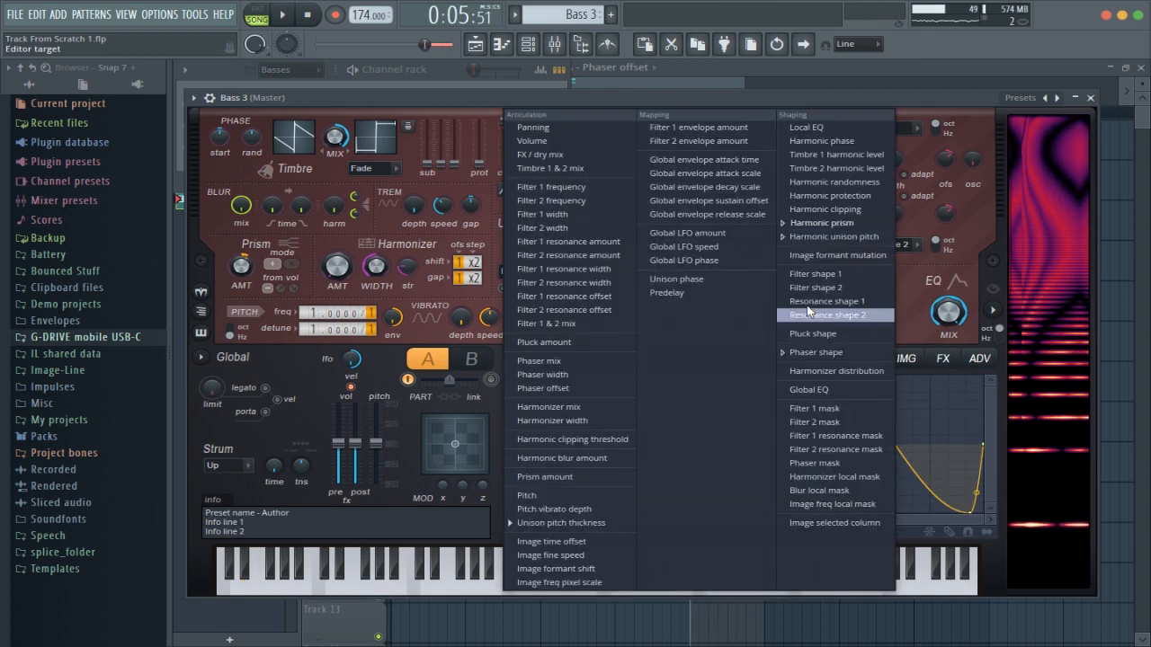
{"action": "left_click", "coordinate": [826, 255]}
{"action": "left_click_drag", "start_coordinate": [899, 97], "coordinate": [941, 83]}
{"action": "key", "text": "space"}
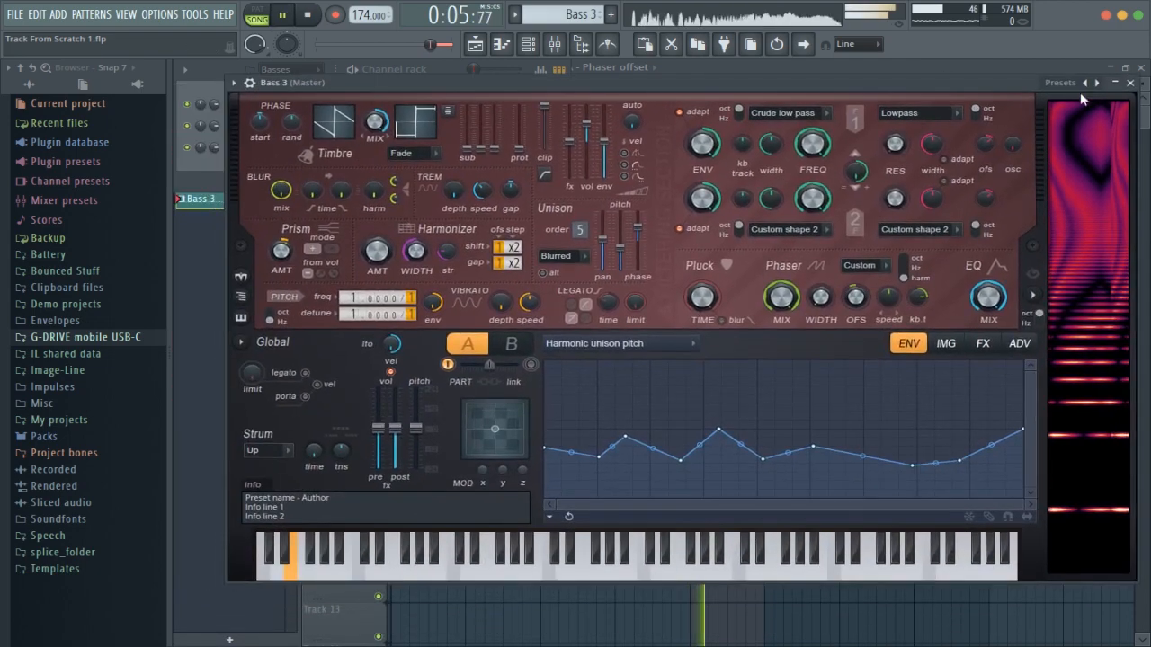
Close the synth, route the selected Bass 3 channel to mixer insert 12 and close the mixer
{"action": "left_click", "coordinate": [1131, 85]}
{"action": "left_click", "coordinate": [555, 43]}
{"action": "key", "text": "space"}
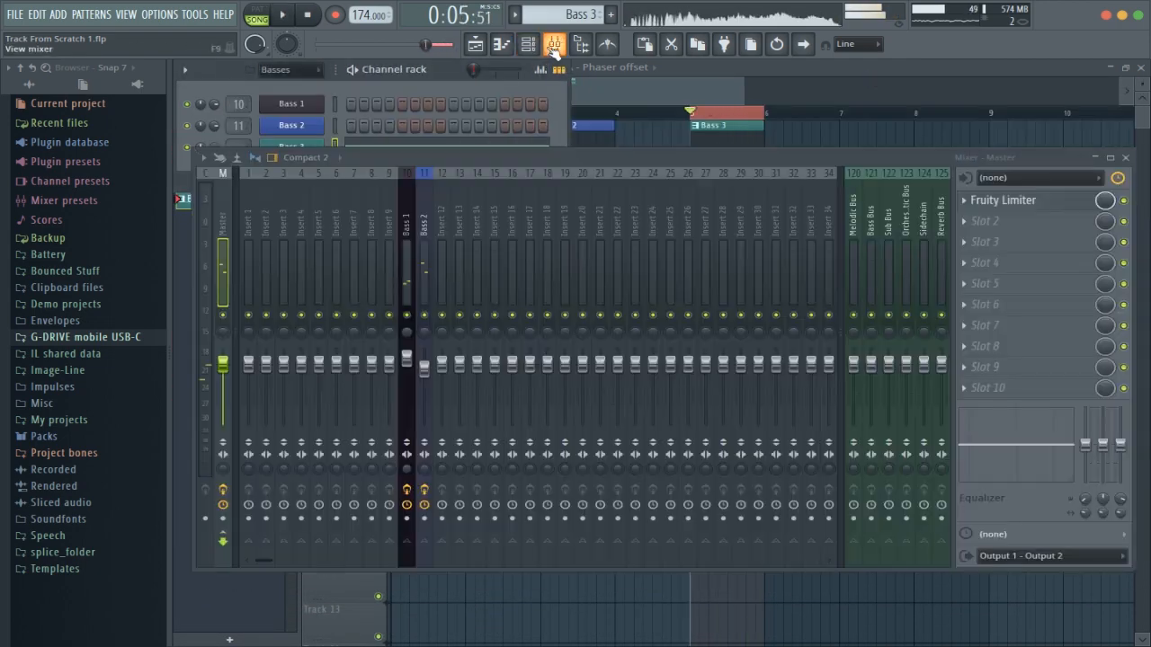
{"action": "right_click", "coordinate": [449, 245]}
{"action": "mouse_move", "coordinate": [514, 286]}
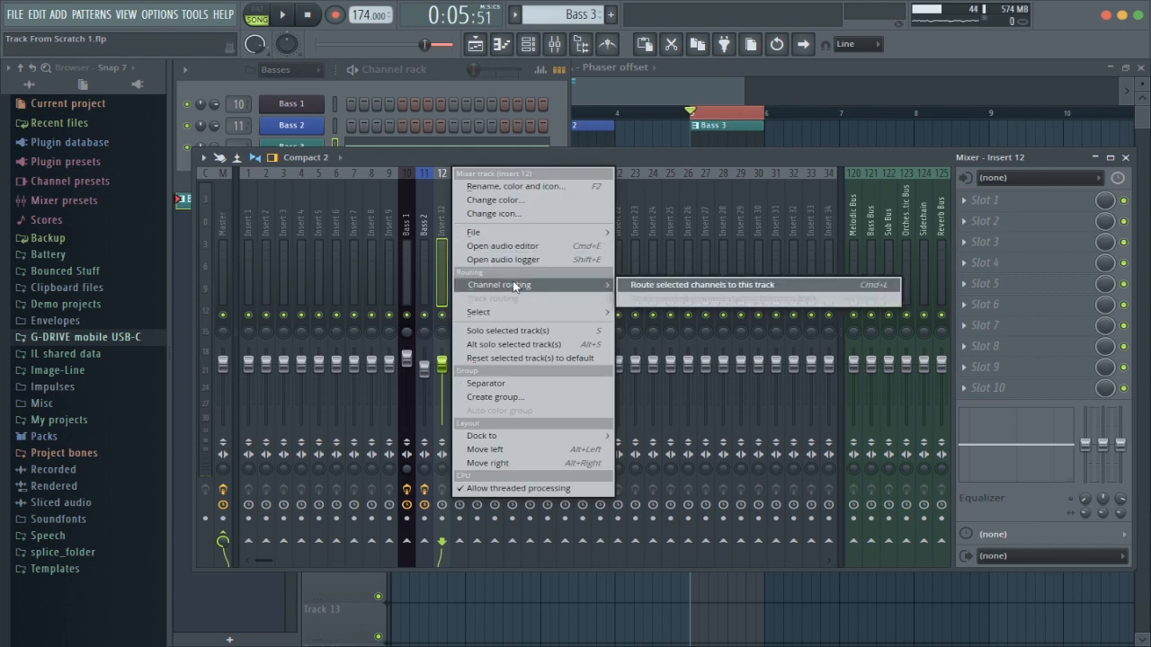
{"action": "left_click", "coordinate": [639, 286]}
{"action": "key", "text": "space"}
{"action": "key", "text": "F9"}
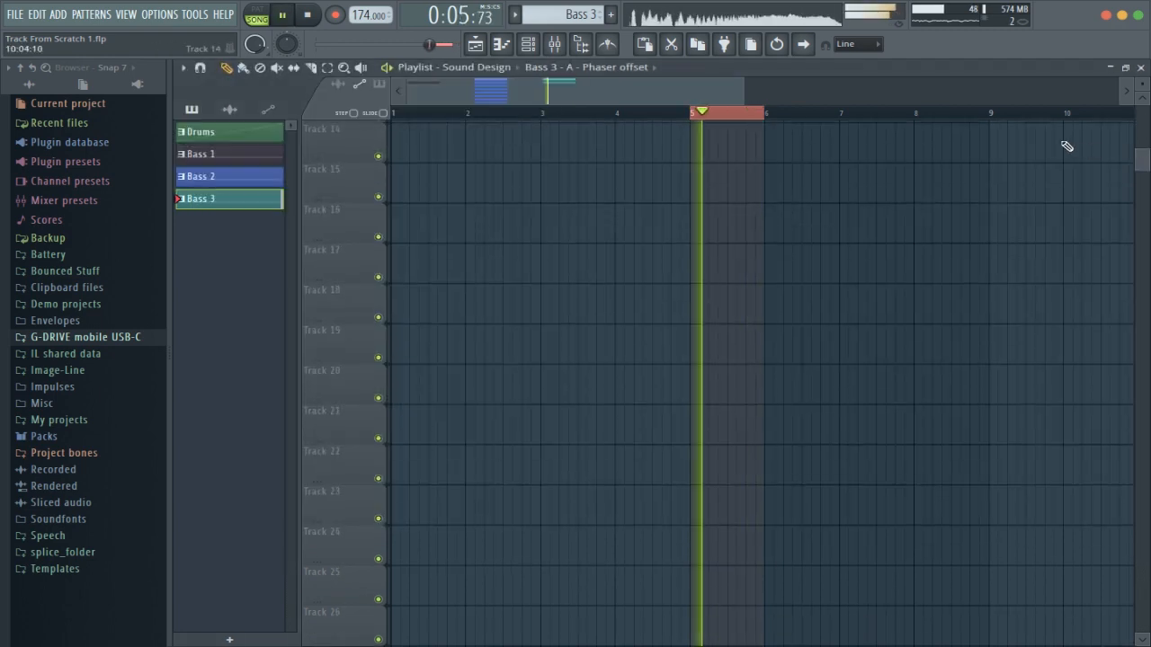
Delete the stray automation clip near bar 11 on Track 12 and clear the playlist time selection around Bass 3
{"action": "key", "text": "space"}
{"action": "scroll", "coordinate": [1143, 133], "scroll_direction": "up", "scroll_amount": 2}
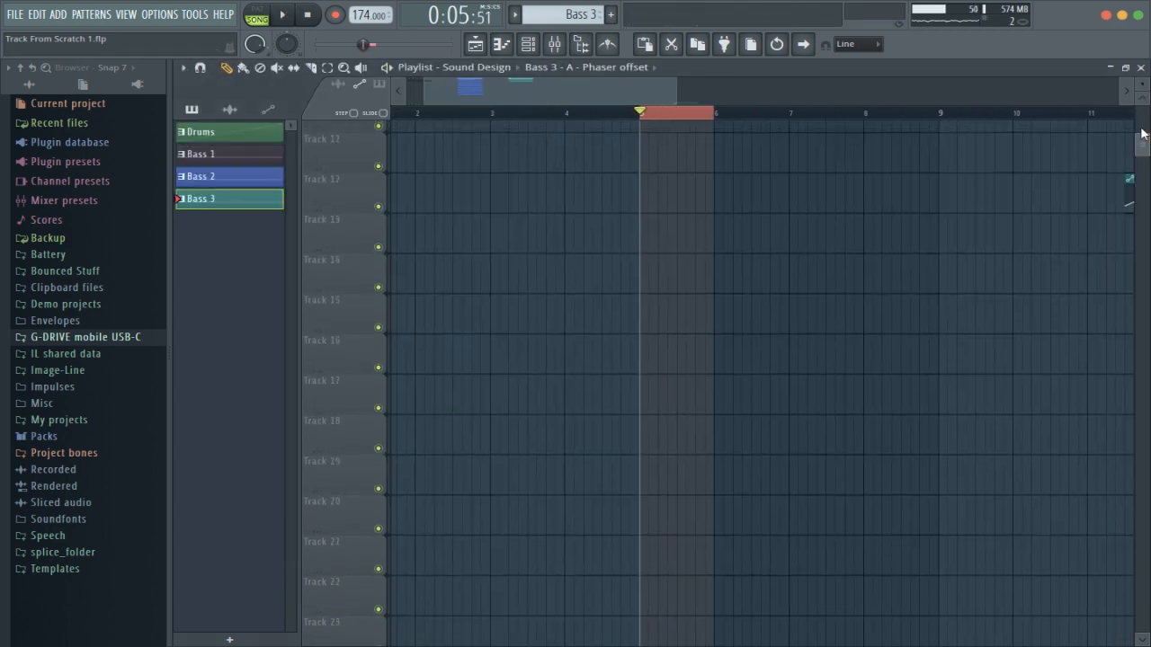
{"action": "scroll", "coordinate": [1142, 133], "scroll_direction": "up", "scroll_amount": 10}
{"action": "left_click_drag", "start_coordinate": [612, 92], "coordinate": [512, 96]}
{"action": "right_click", "coordinate": [998, 575]}
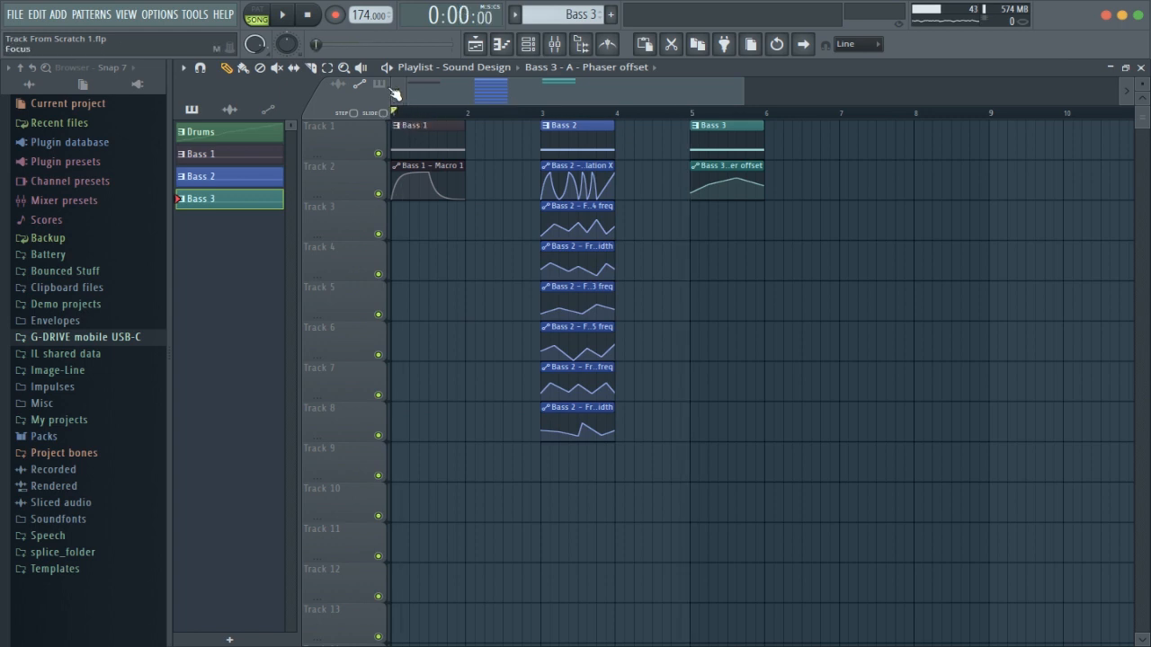
Play the Bass 1, Bass 2 and Bass 3 clips in the playlist to compare their sounds
{"action": "key", "text": "space"}
{"action": "left_click", "coordinate": [542, 114]}
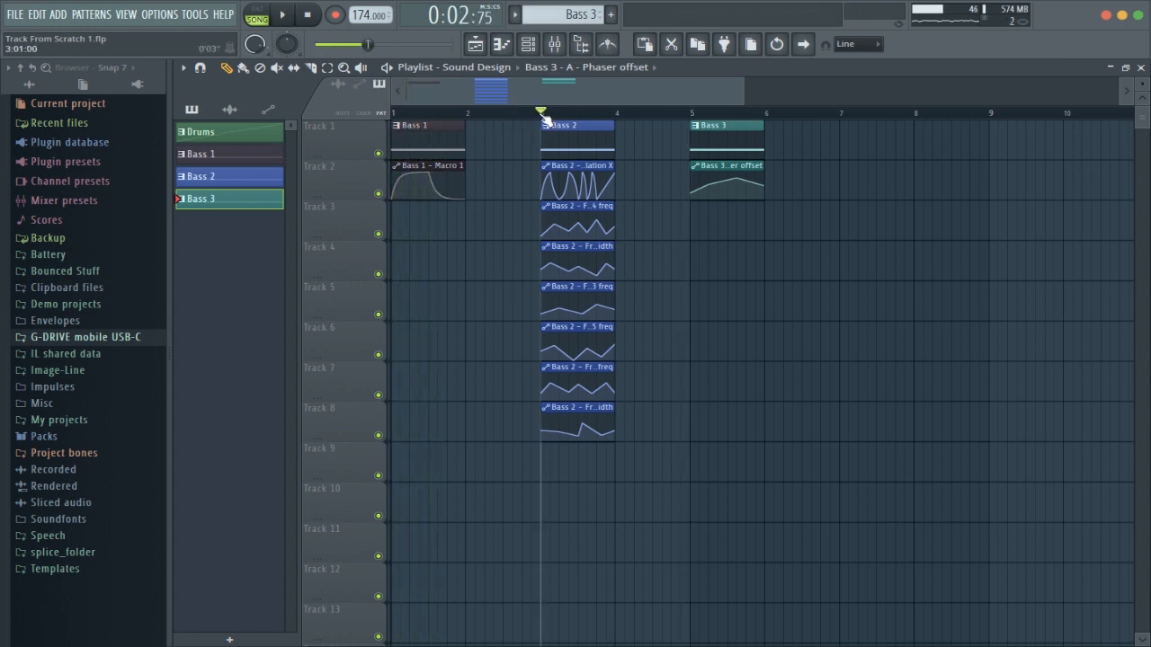
{"action": "key", "text": "space"}
{"action": "key", "text": "space"}
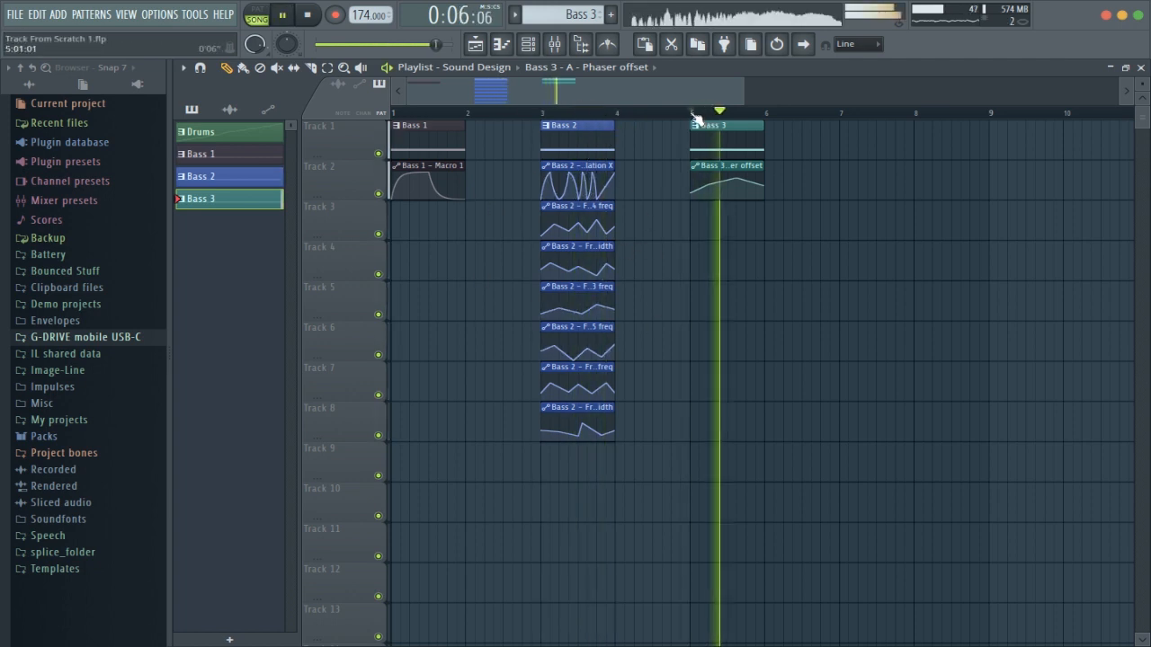
{"action": "key", "text": "space"}
Load the Flair effect into slot 1 of the Bass 3 mixer track
{"action": "key", "text": "F9"}
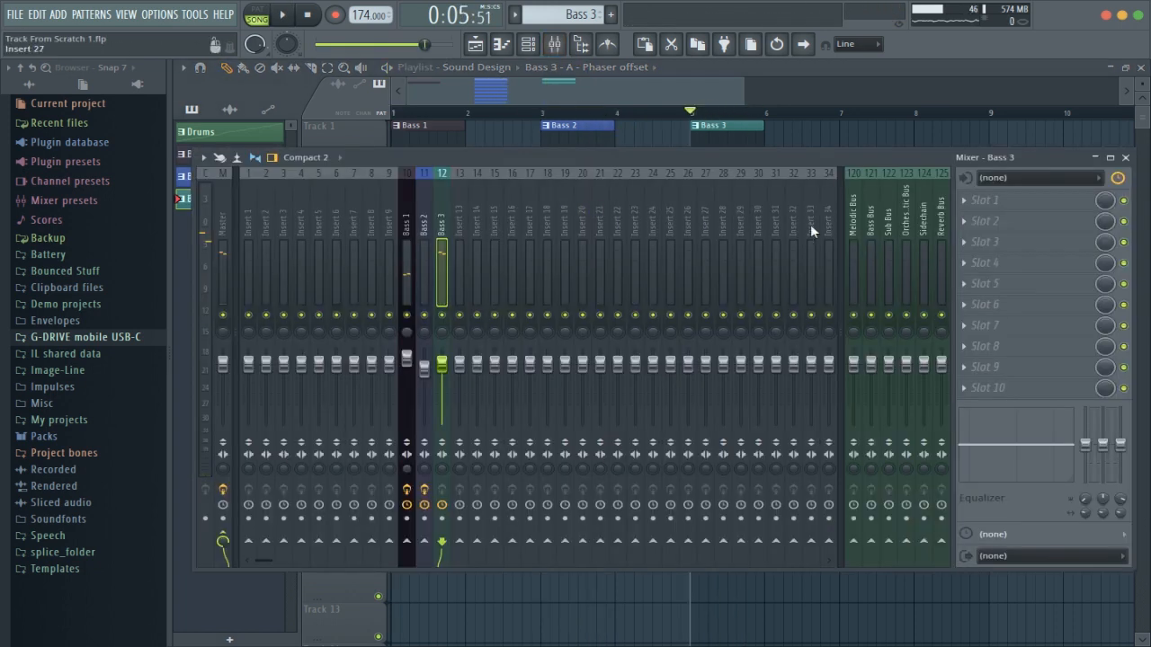
{"action": "left_click", "coordinate": [956, 201]}
{"action": "key", "text": "F8"}
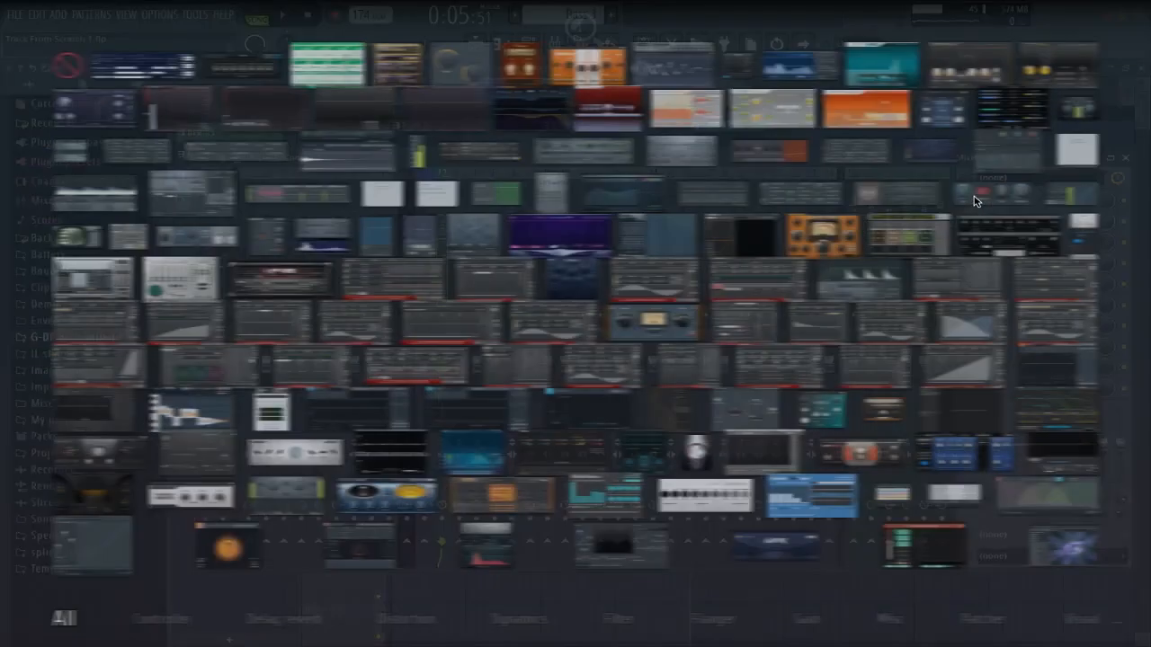
{"action": "type", "text": "flair"}
{"action": "key", "text": "Return"}
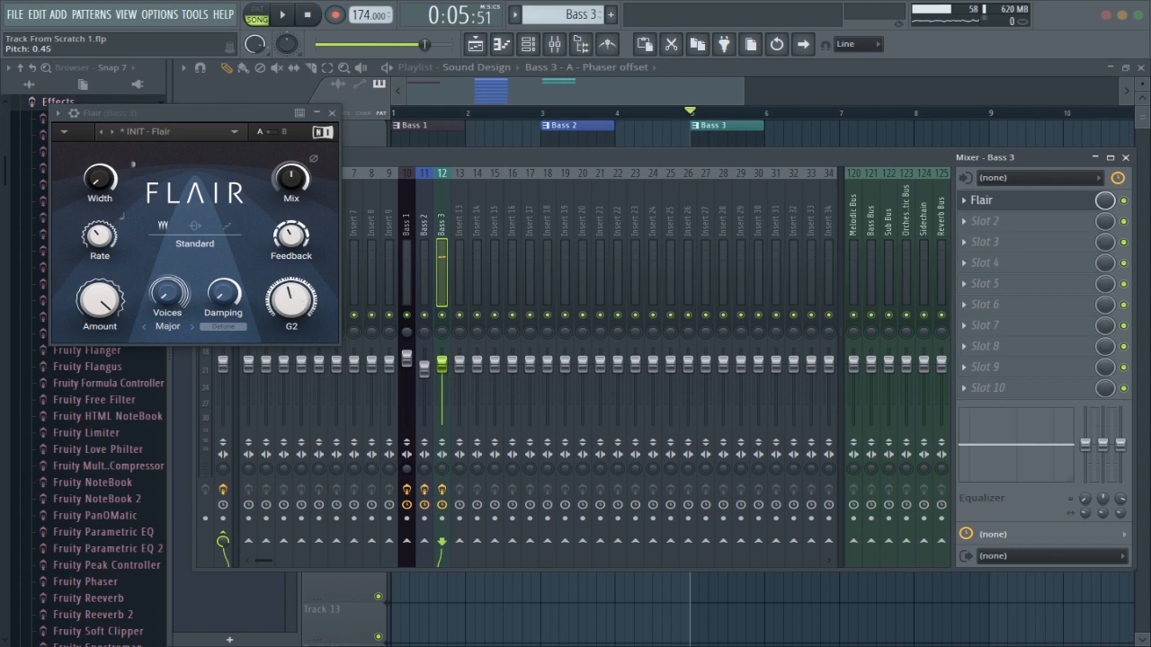
Set Flair to Thru Zero mode with 29% feedback and 100% amount, adjust its pitch, width and mix, and audition Bass 3
{"action": "left_click_drag", "start_coordinate": [291, 300], "coordinate": [298, 306]}
{"action": "key", "text": "space"}
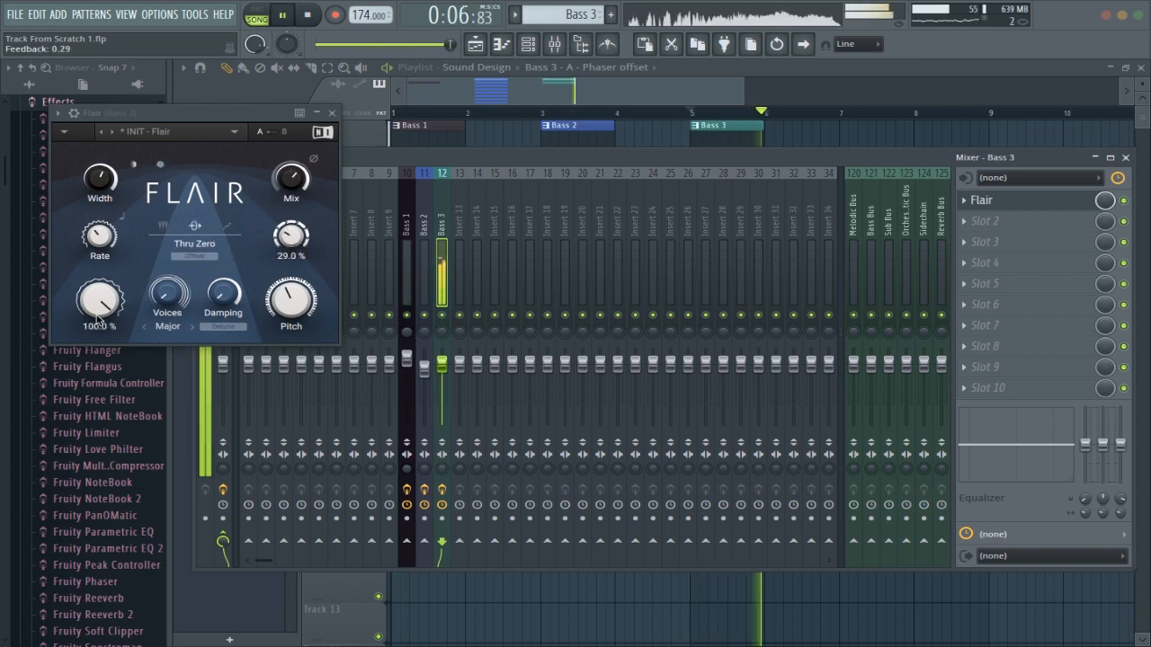
{"action": "key", "text": "space"}
Set Flair's voices to Minor, adjust its amount, detune and damping while playing Bass 3, and close the effect
{"action": "left_click", "coordinate": [163, 327]}
{"action": "left_click", "coordinate": [171, 336]}
{"action": "key", "text": "space"}
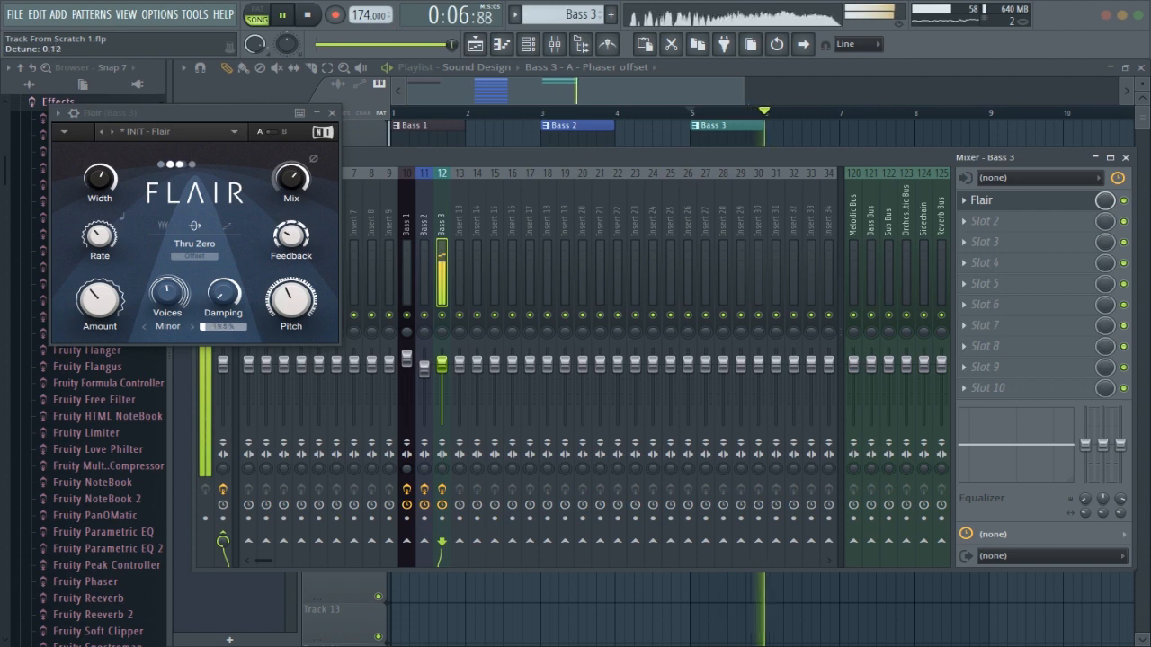
{"action": "mouse_move", "coordinate": [223, 292]}
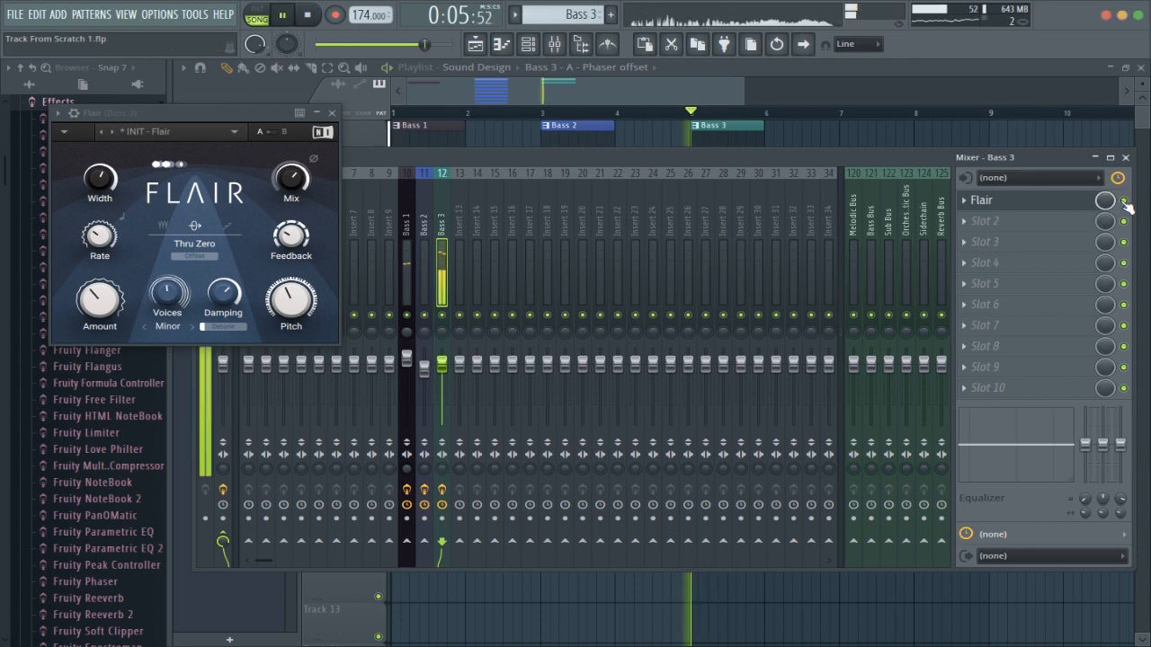
{"action": "left_click", "coordinate": [340, 117]}
{"action": "key", "text": "space"}
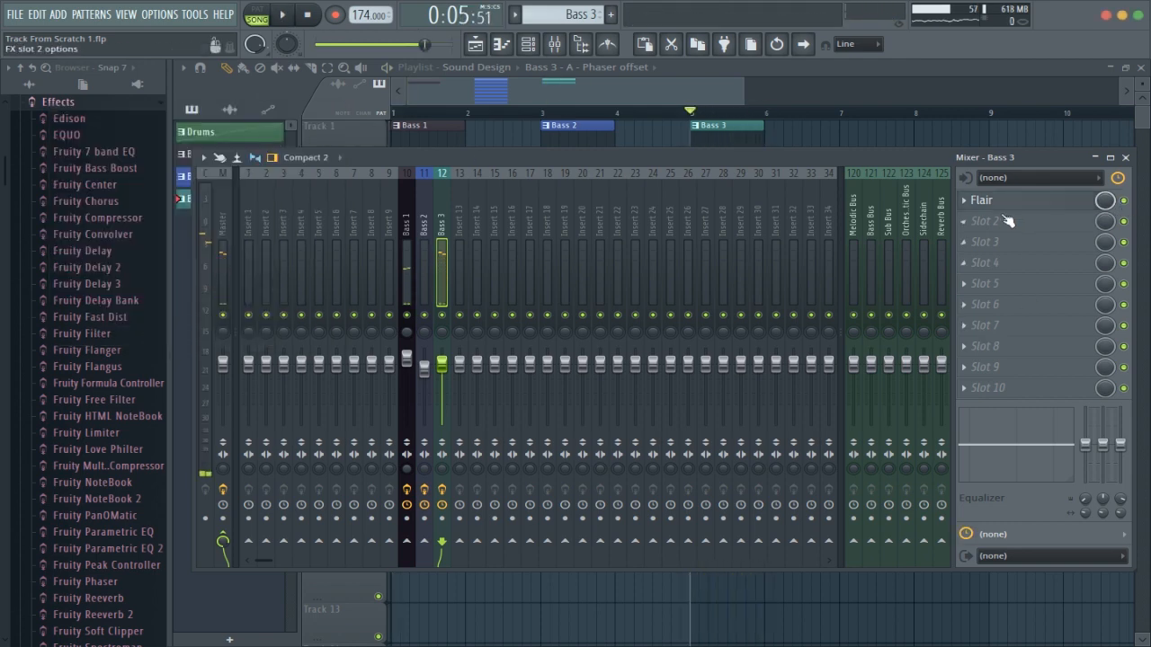
Add OTT in slot 2 with Depth 55%, Out Gain -6.1 dB and Dnwd 16%, audition it and close its window
{"action": "left_click", "coordinate": [1008, 222]}
{"action": "mouse_move", "coordinate": [926, 301]}
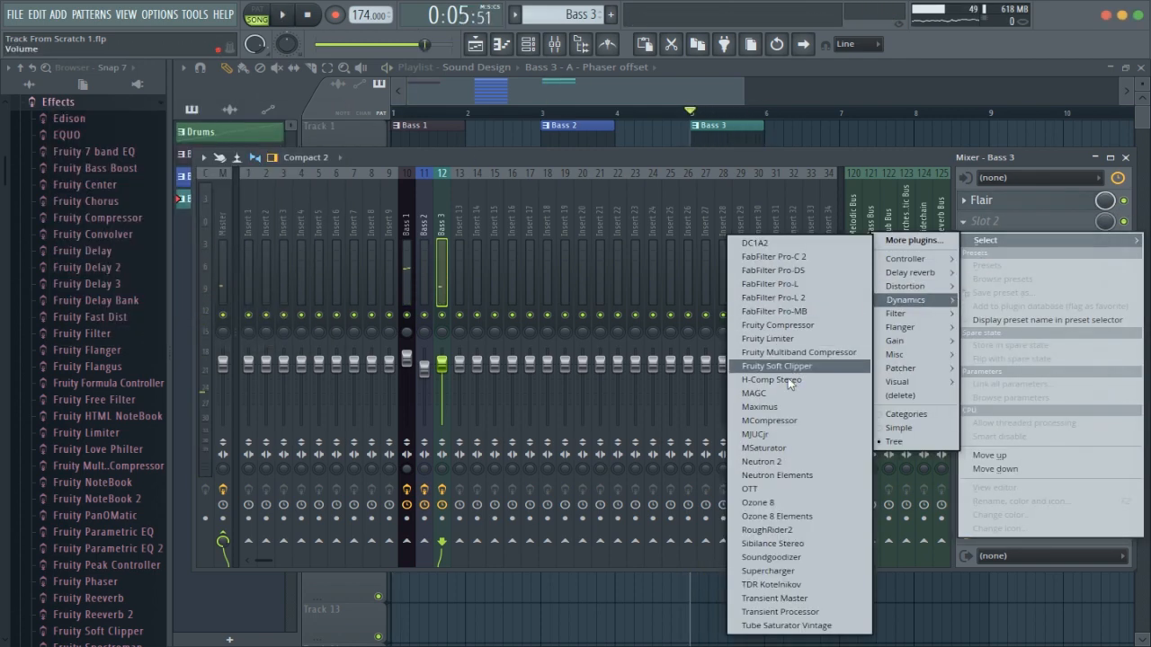
{"action": "left_click", "coordinate": [779, 489]}
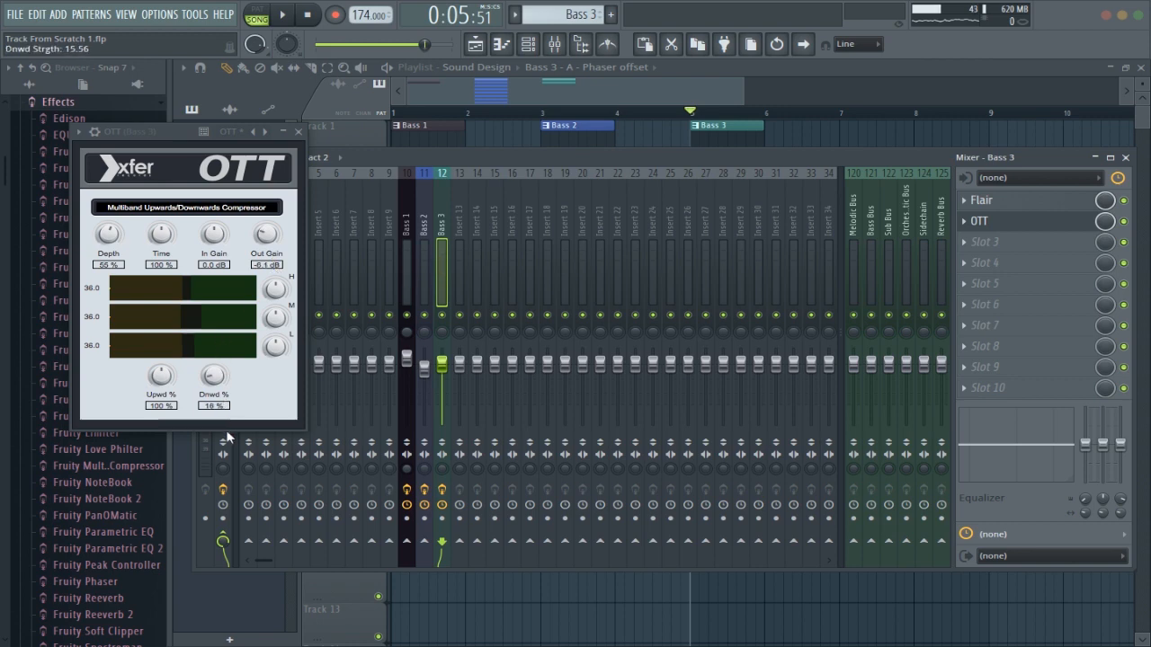
{"action": "key", "text": "space"}
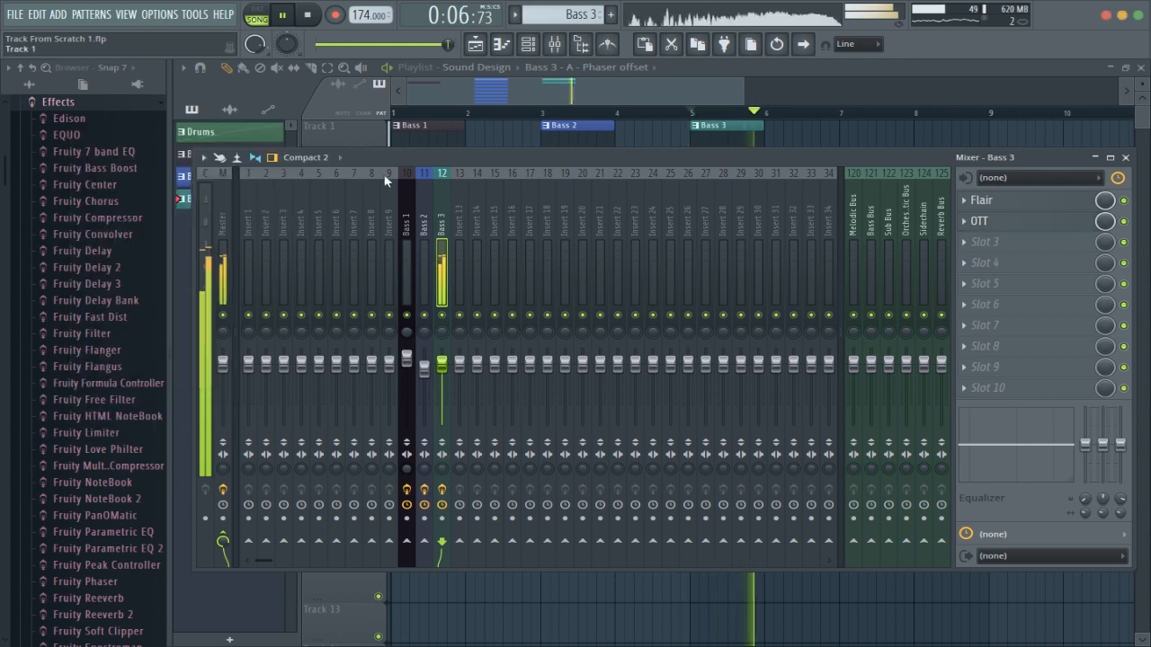
{"action": "left_click", "coordinate": [299, 131]}
Load FabFilter Pro-Q 2 into slot 3 of the Bass 3 mixer track
{"action": "left_click", "coordinate": [987, 243]}
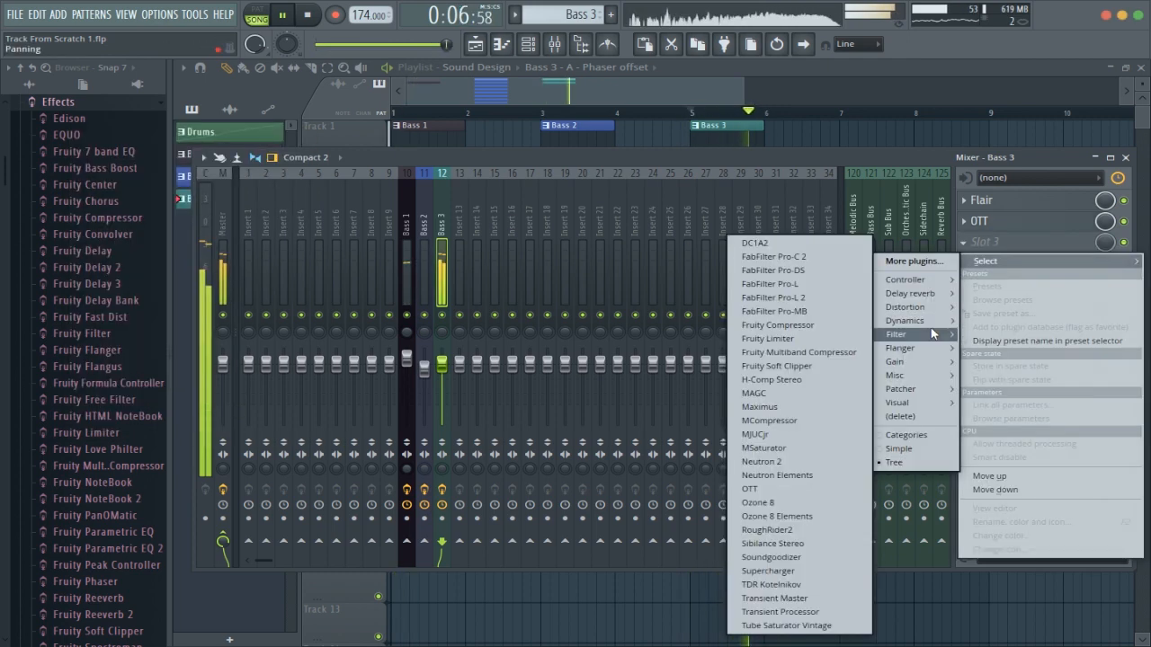
{"action": "mouse_move", "coordinate": [897, 333]}
{"action": "left_click", "coordinate": [809, 361]}
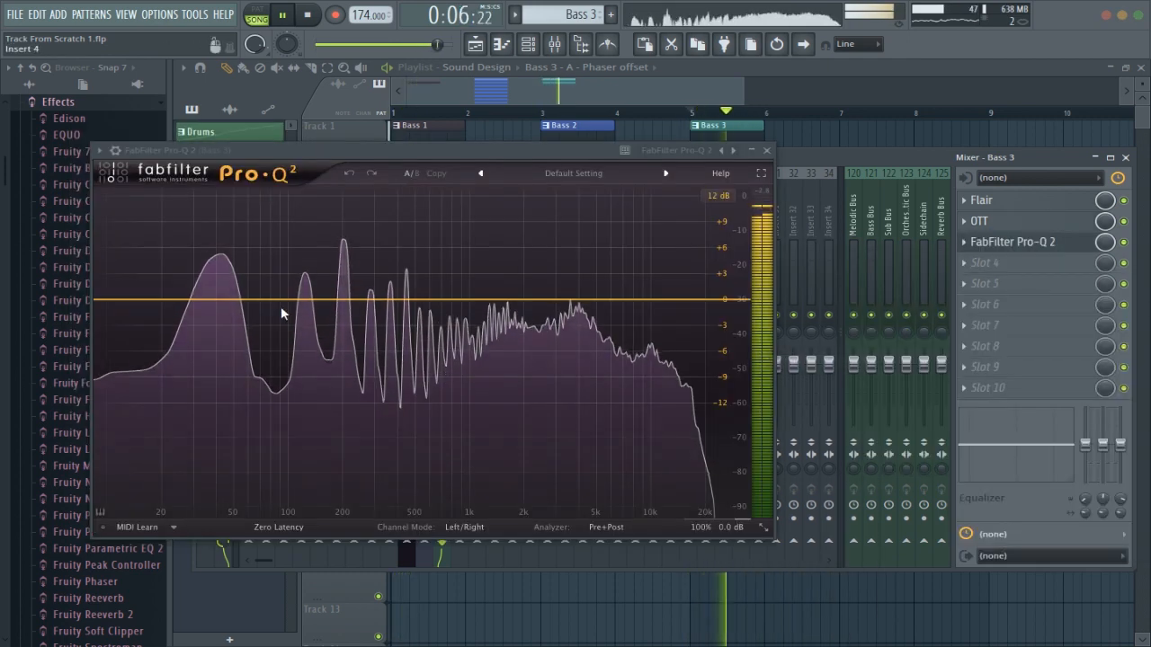
Add a Low Cut band to the equalizer at about 14.8 Hz with a Q of about 0.95 and audition the bass
{"action": "left_click", "coordinate": [292, 310]}
{"action": "right_click", "coordinate": [292, 311]}
{"action": "mouse_move", "coordinate": [342, 335]}
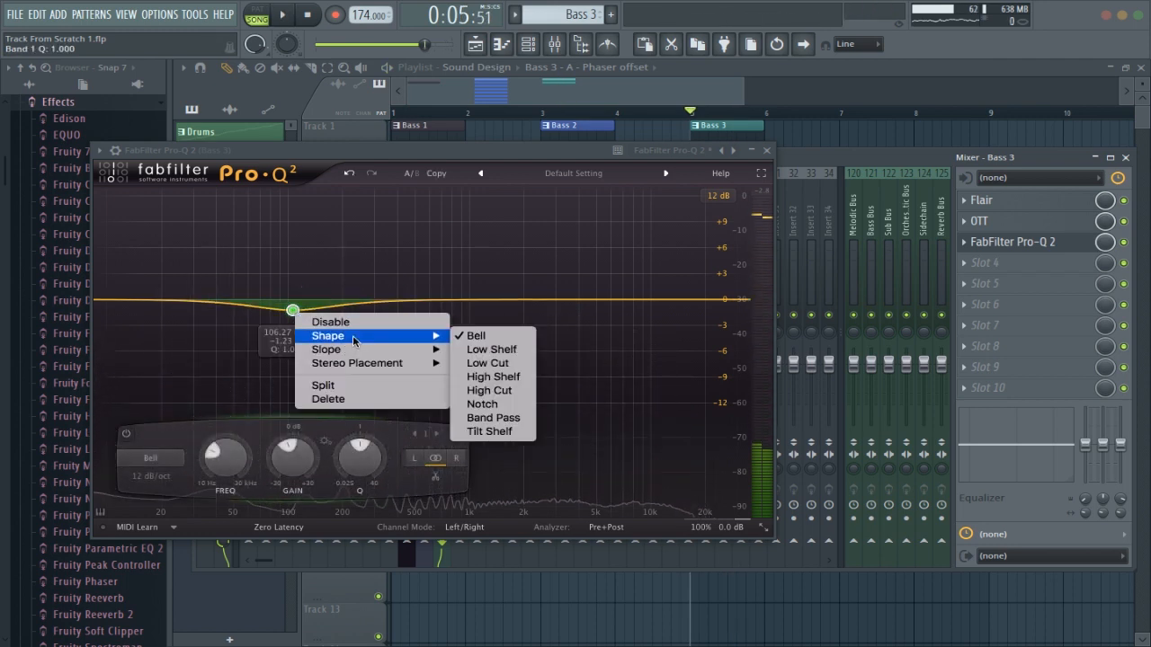
{"action": "left_click", "coordinate": [506, 364]}
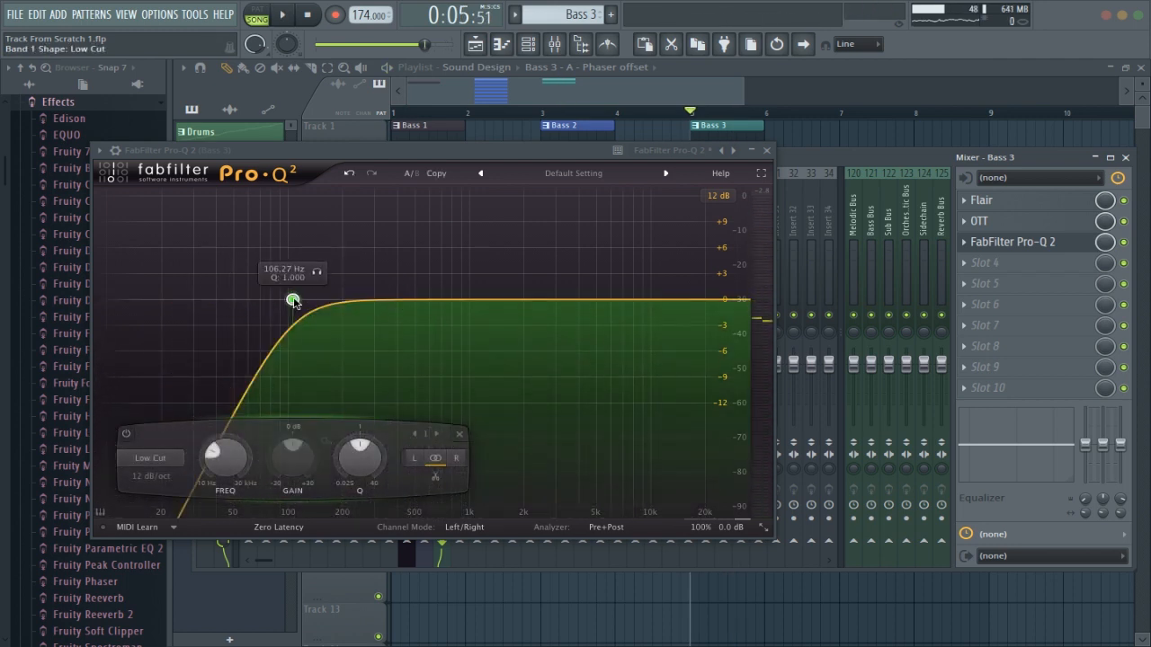
{"action": "left_click_drag", "start_coordinate": [292, 303], "coordinate": [138, 303]}
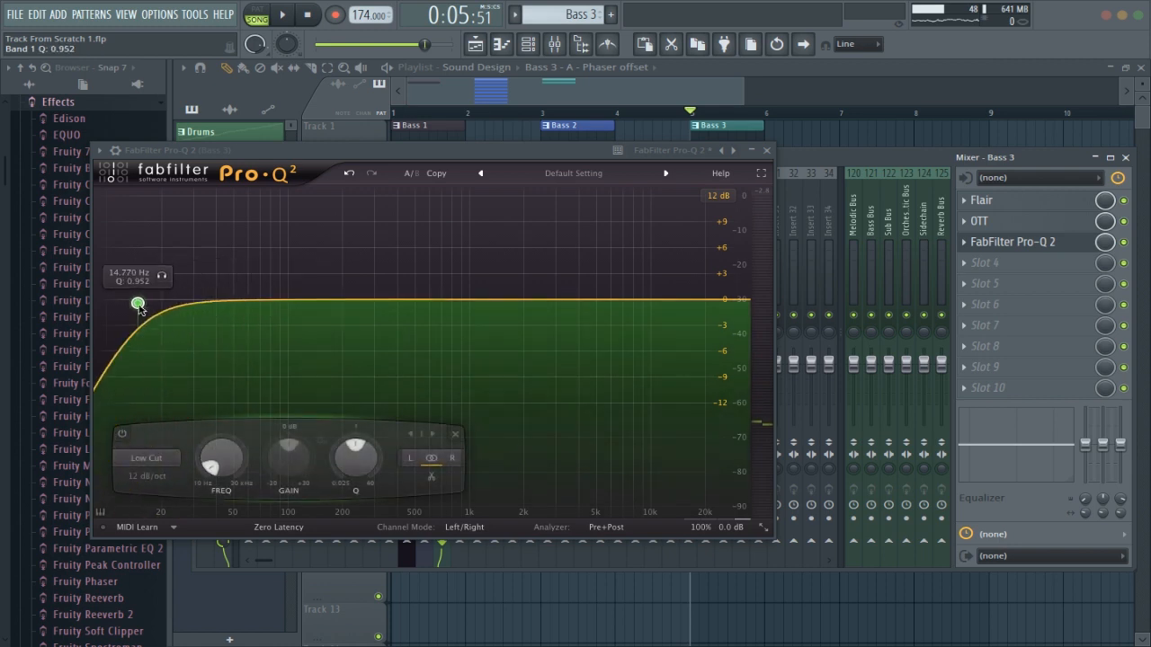
{"action": "key", "text": "space"}
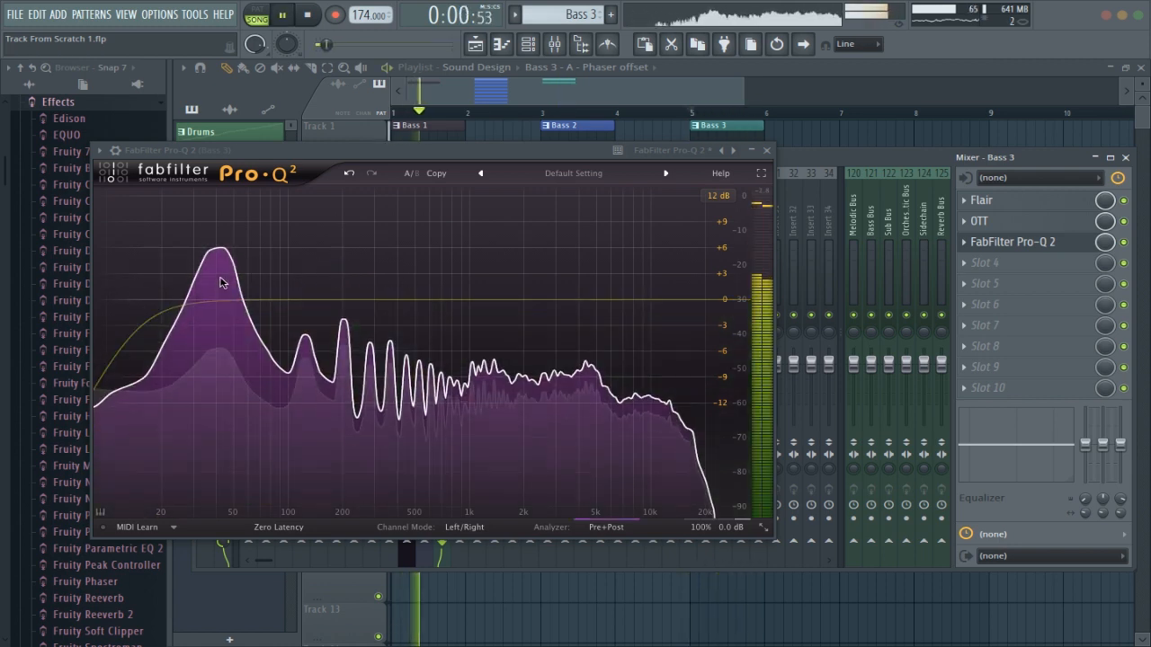
{"action": "key", "text": "space"}
Move the Low Cut up to just above 100 Hz with a steeper slope and add a slight bell dip just above it
{"action": "scroll", "coordinate": [138, 303], "scroll_direction": "up", "scroll_amount": 2}
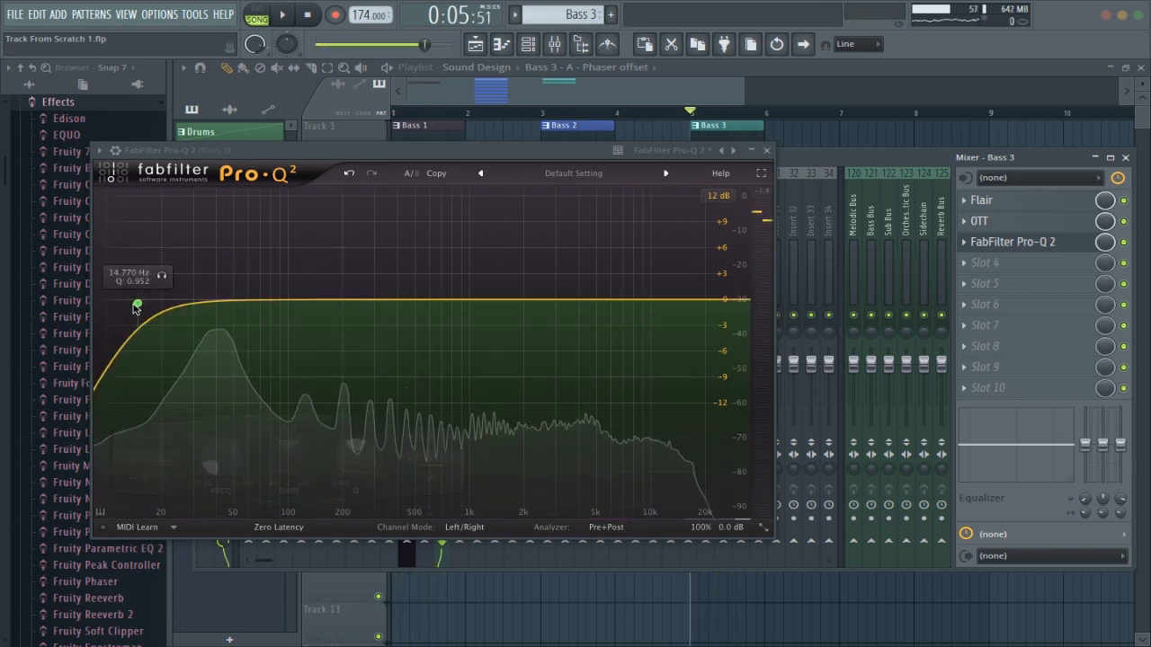
{"action": "left_click_drag", "start_coordinate": [137, 303], "coordinate": [334, 318]}
{"action": "scroll", "coordinate": [277, 302], "scroll_direction": "up", "scroll_amount": 1}
{"action": "key", "text": "space"}
Add bell cuts of about -2.4 dB near 2.6 kHz and -1.45 dB near 8.7 kHz, and close the equalizer
{"action": "left_click_drag", "start_coordinate": [570, 299], "coordinate": [547, 319]}
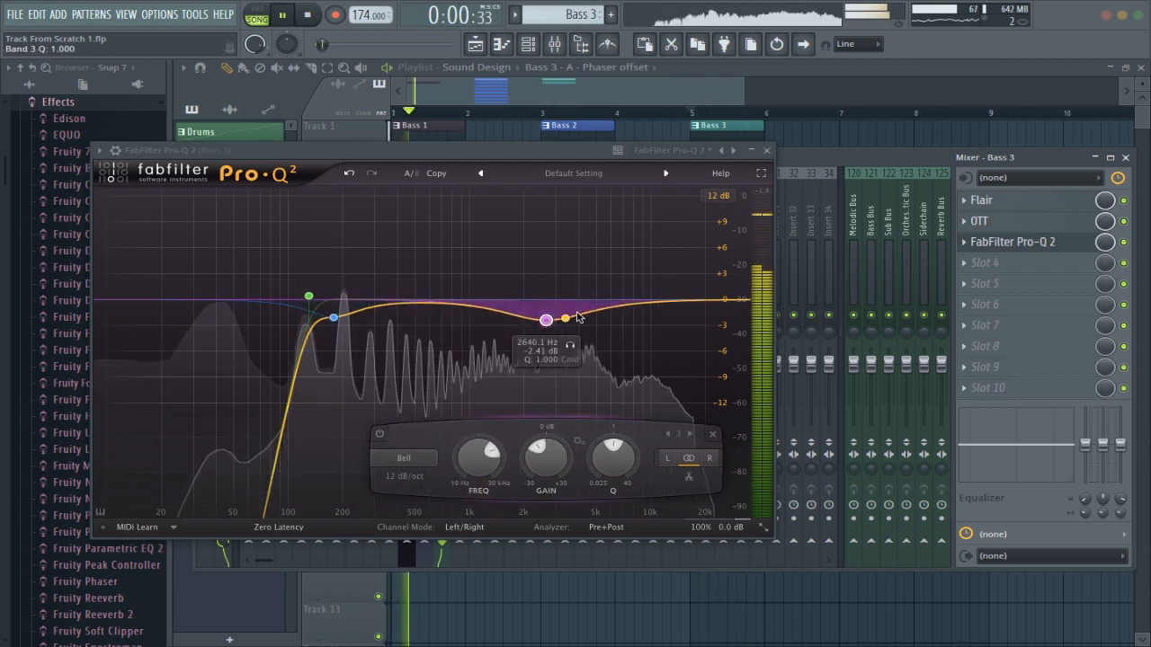
{"action": "mouse_move", "coordinate": [633, 302]}
{"action": "left_mouse_down"}
{"action": "mouse_move", "coordinate": [633, 318]}
{"action": "mouse_move", "coordinate": [639, 312]}
{"action": "left_mouse_up"}
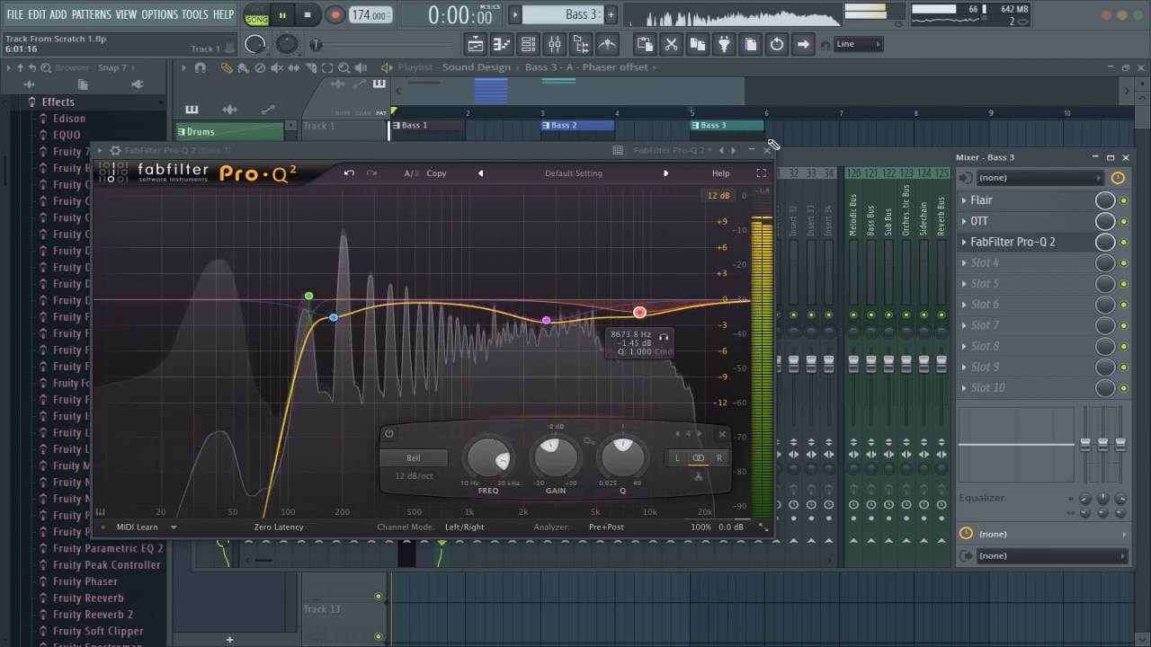
{"action": "left_click", "coordinate": [1013, 242]}
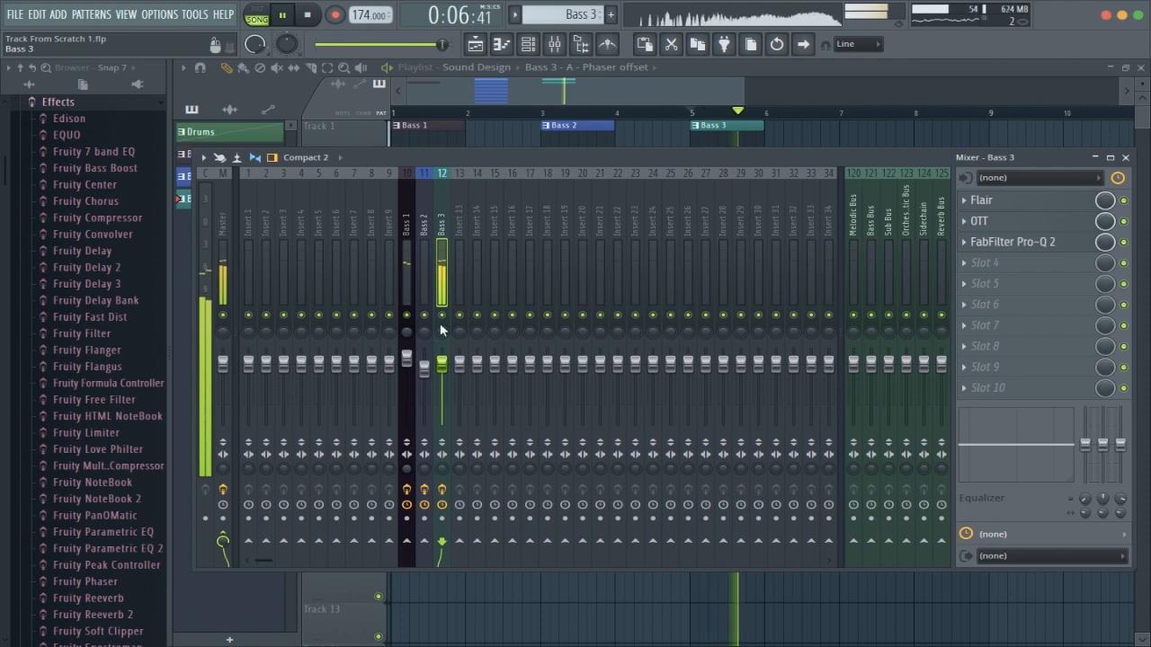
Close the mixer and play the processed Bass 3 clip in the playlist
{"action": "left_click", "coordinate": [1125, 160]}
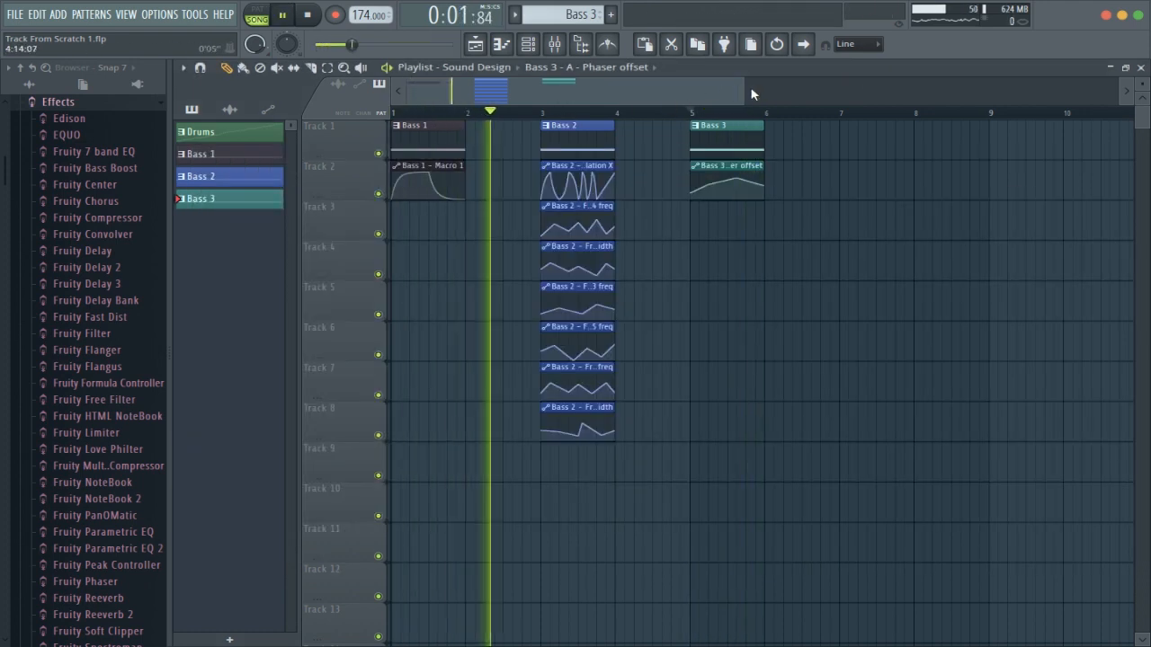
{"action": "left_click_drag", "start_coordinate": [745, 90], "coordinate": [836, 103]}
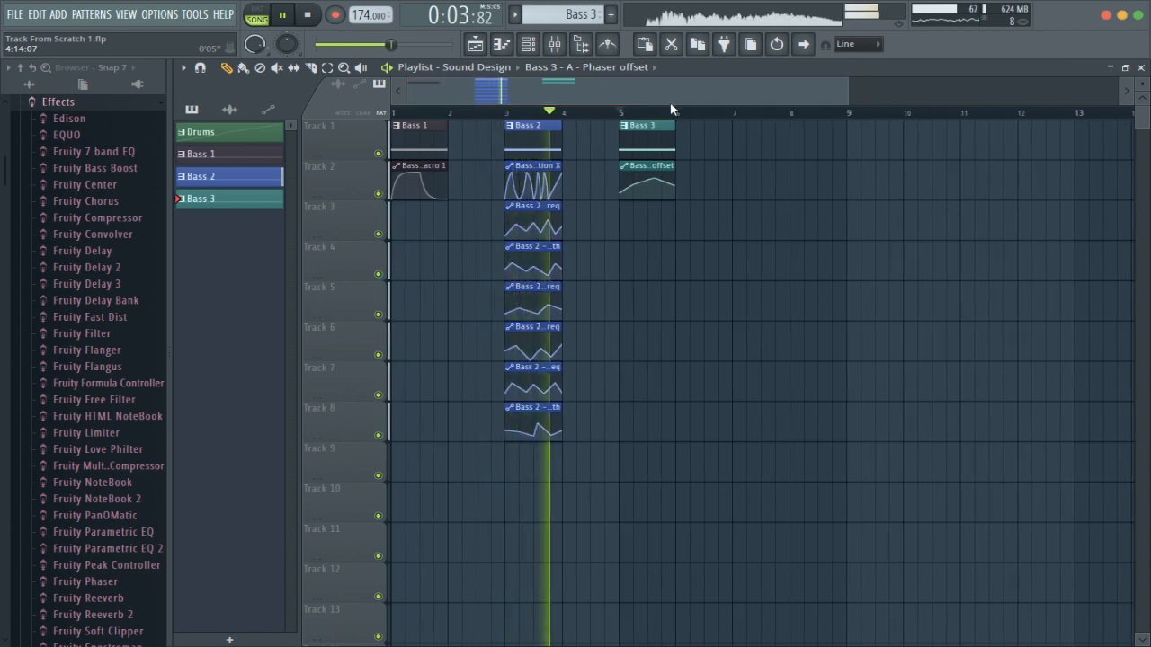
{"action": "key", "text": "space"}
{"action": "left_click", "coordinate": [640, 114]}
{"action": "key", "text": "space"}
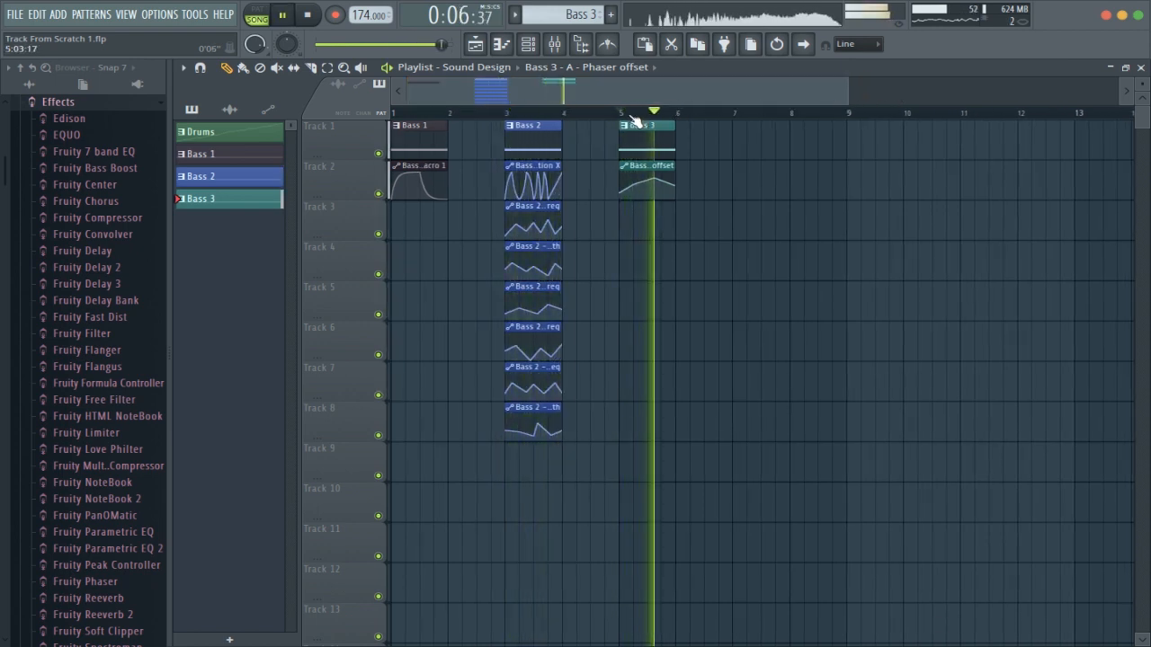
{"action": "key", "text": "space"}
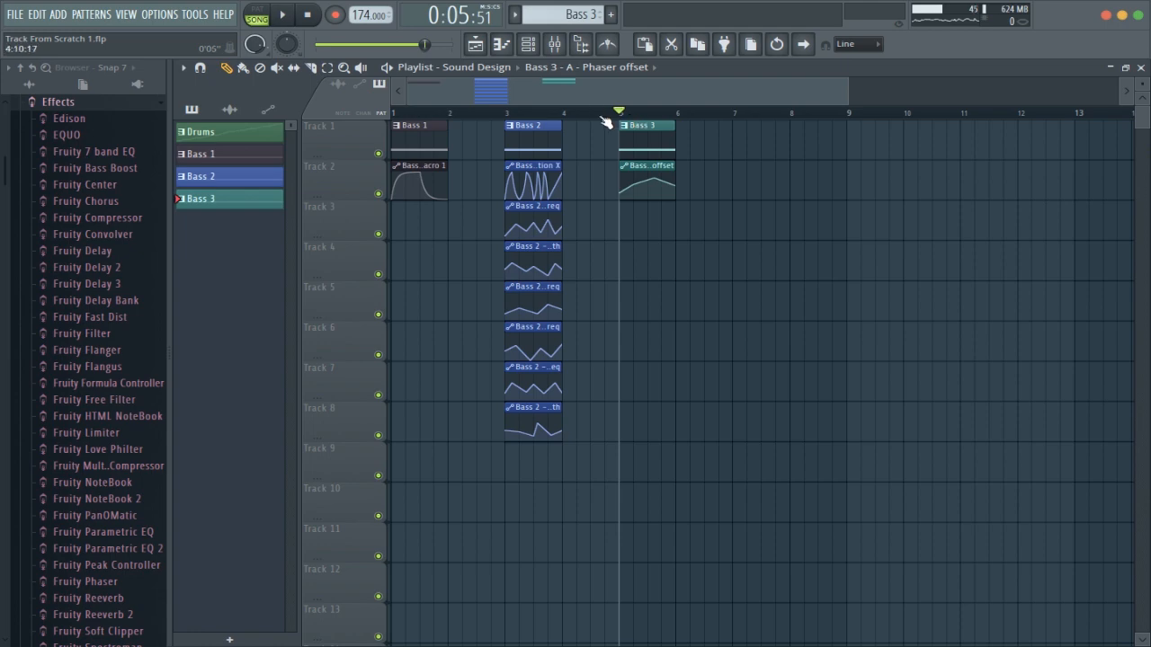
Review the Bass 3 synth settings, close the synth and play the Bass 2 clip at bar 3
{"action": "left_click", "coordinate": [533, 49]}
{"action": "left_click", "coordinate": [333, 147]}
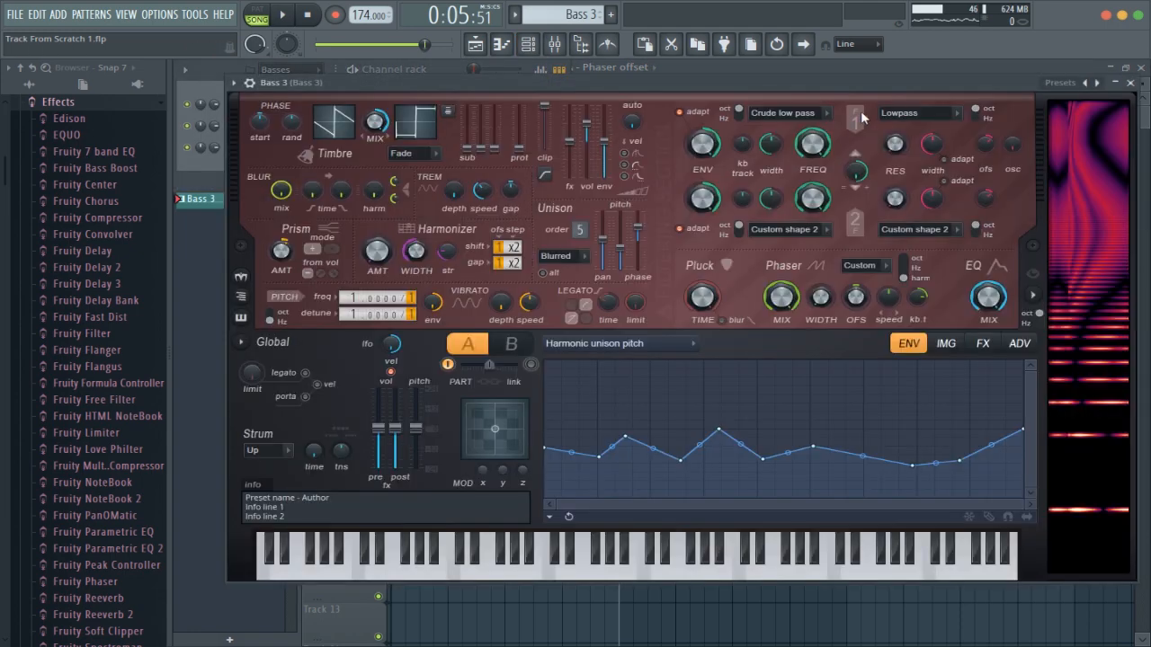
{"action": "left_click_drag", "start_coordinate": [848, 85], "coordinate": [666, 107]}
{"action": "left_click", "coordinate": [1094, 84]}
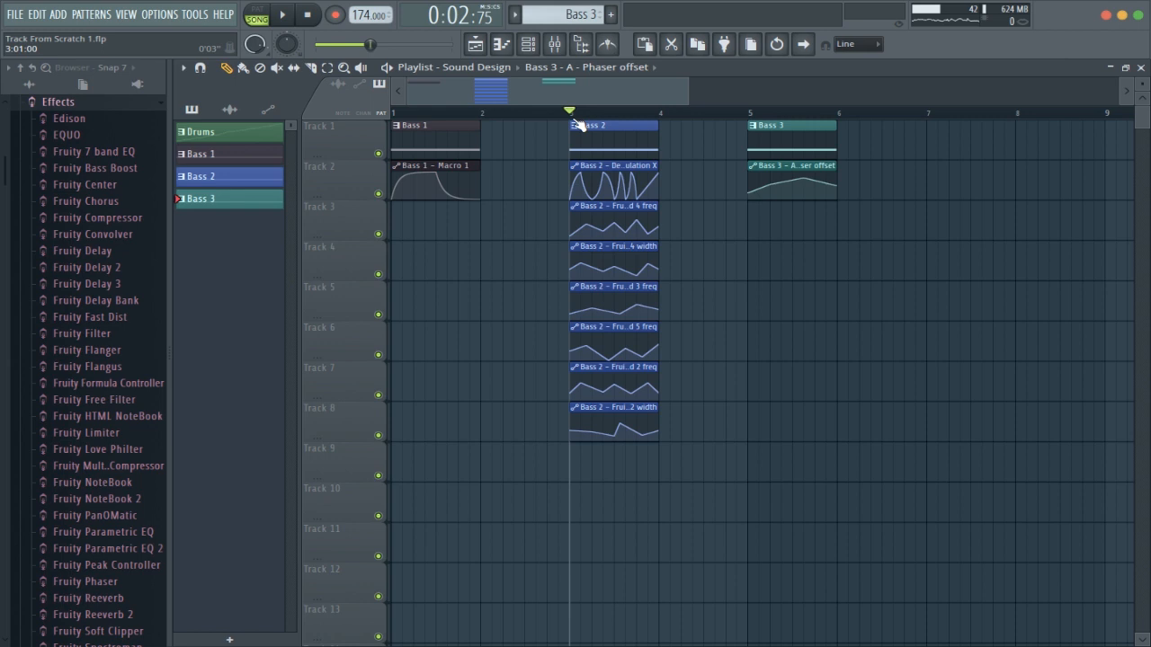
{"action": "key", "text": "space"}
{"action": "key", "text": "space"}
Open the Bass 2 Patcher channel and bring up the Sytrus synth inside it
{"action": "left_click", "coordinate": [528, 43]}
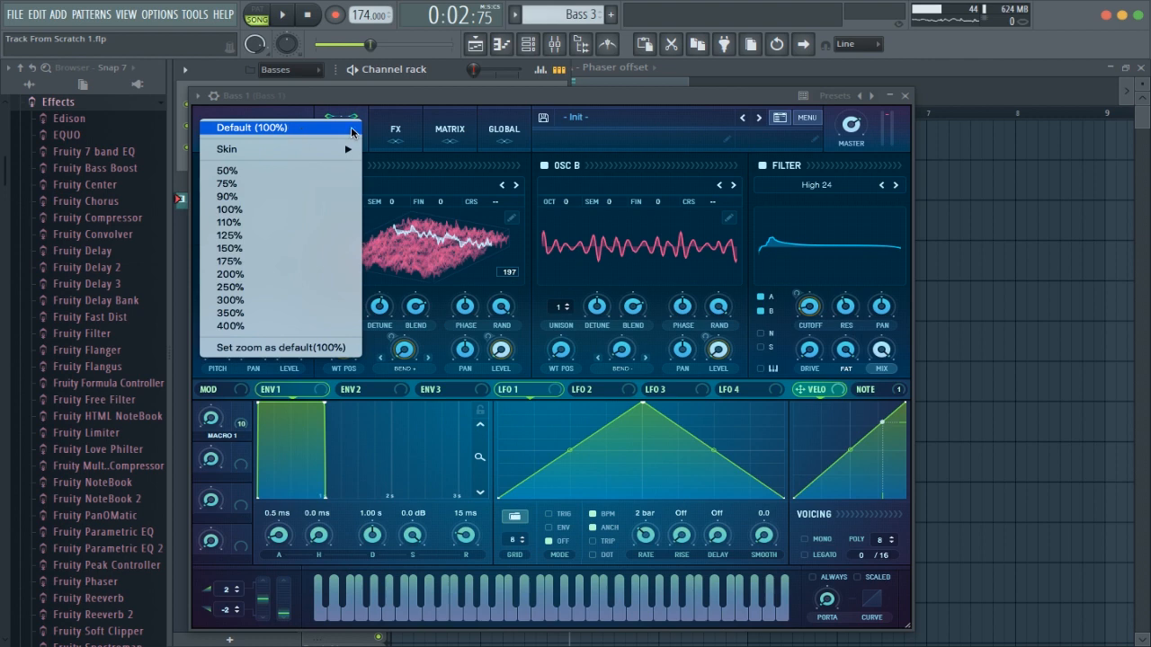
{"action": "left_click", "coordinate": [905, 101]}
{"action": "left_click", "coordinate": [906, 100]}
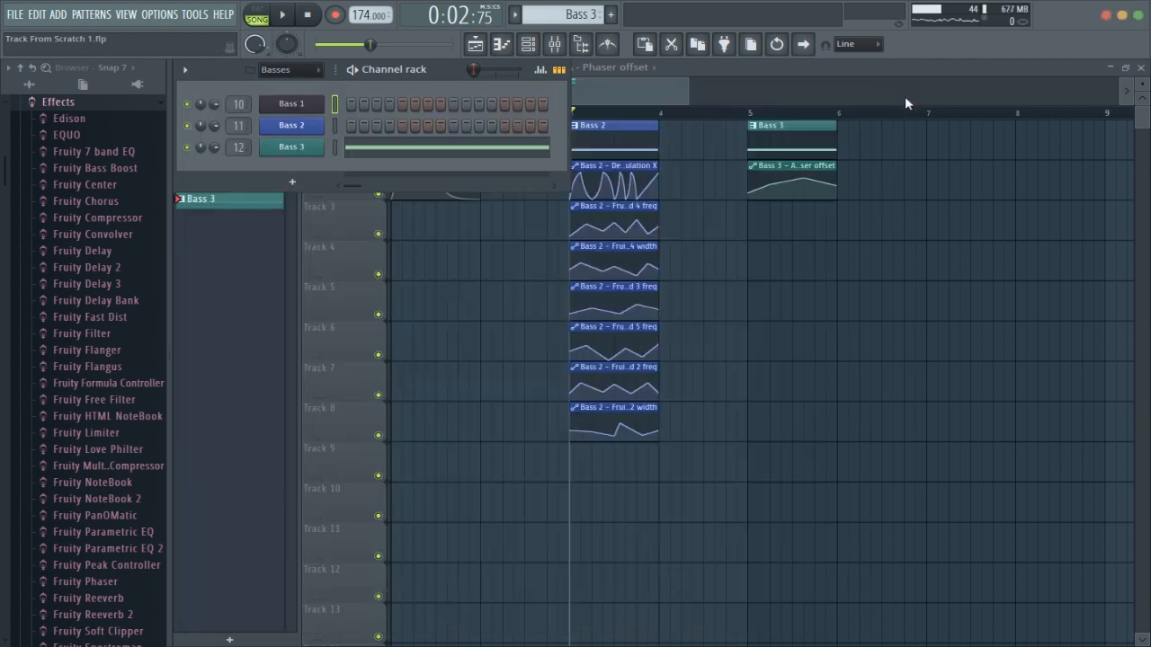
{"action": "left_click", "coordinate": [328, 126]}
{"action": "double_click", "coordinate": [346, 387]}
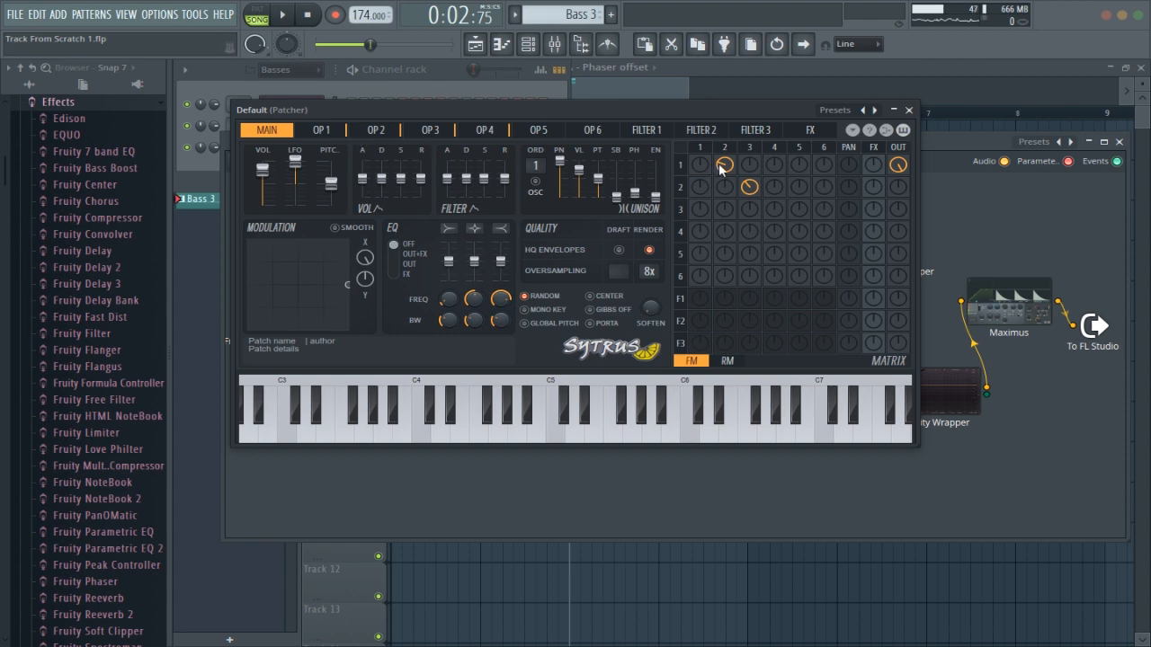
Adjust the FM amounts of operators 2 and 3 in the Sytrus matrix and audition Bass 2 with OP 3 displayed
{"action": "left_click_drag", "start_coordinate": [720, 169], "coordinate": [721, 200]}
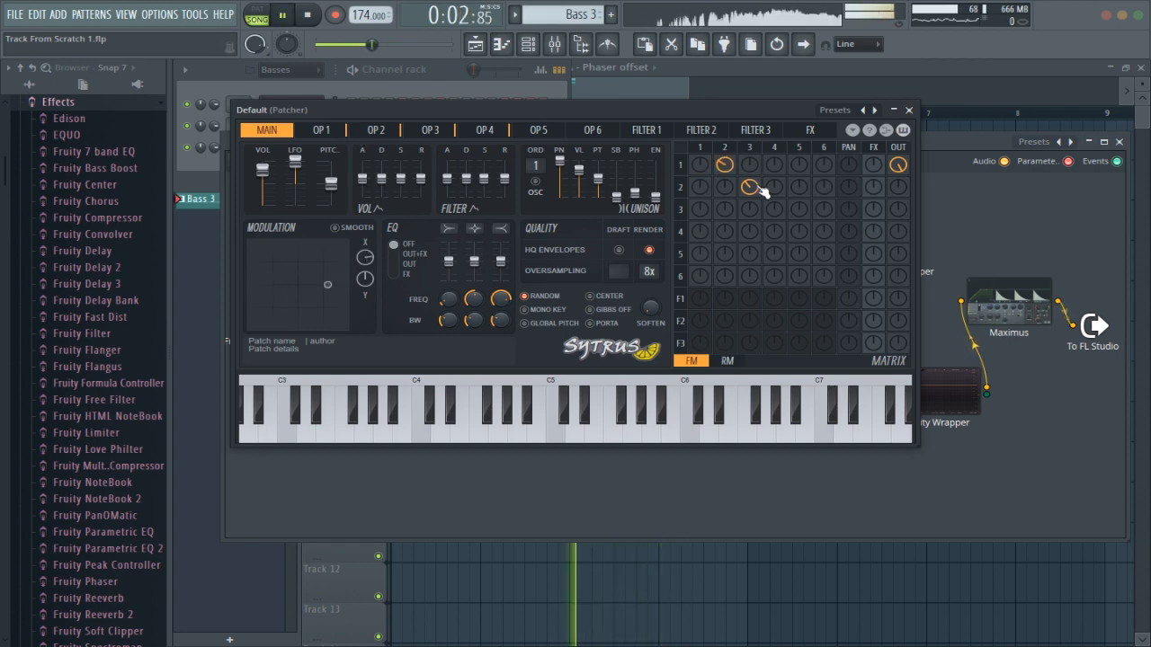
{"action": "key", "text": "space"}
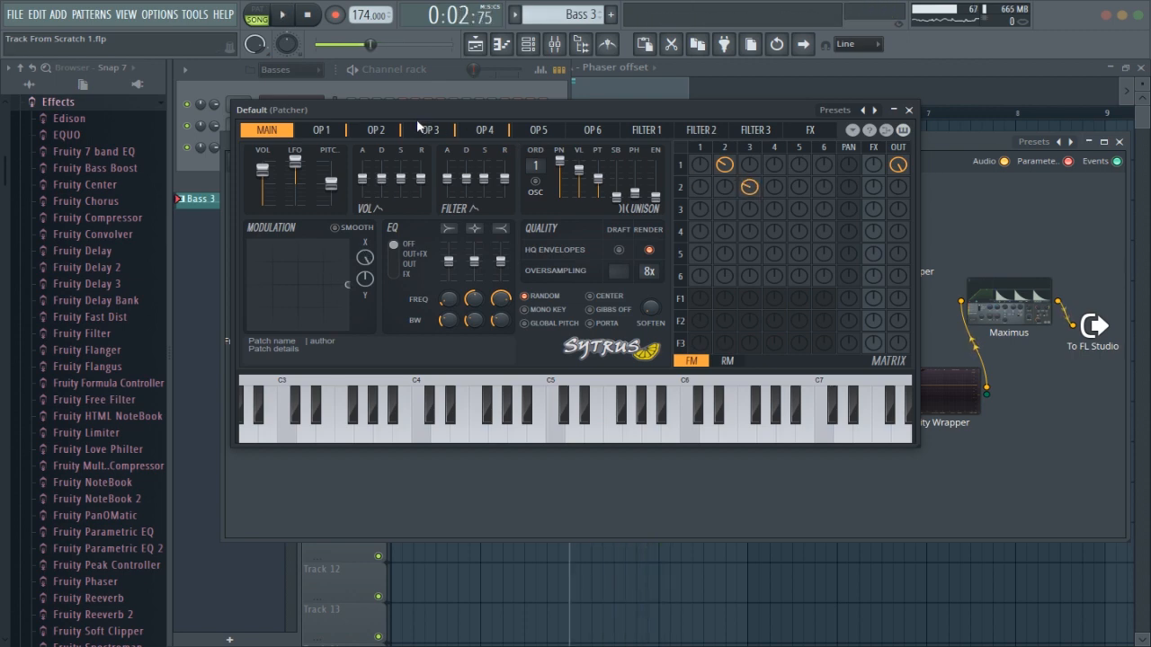
{"action": "left_click", "coordinate": [419, 128]}
{"action": "key", "text": "space"}
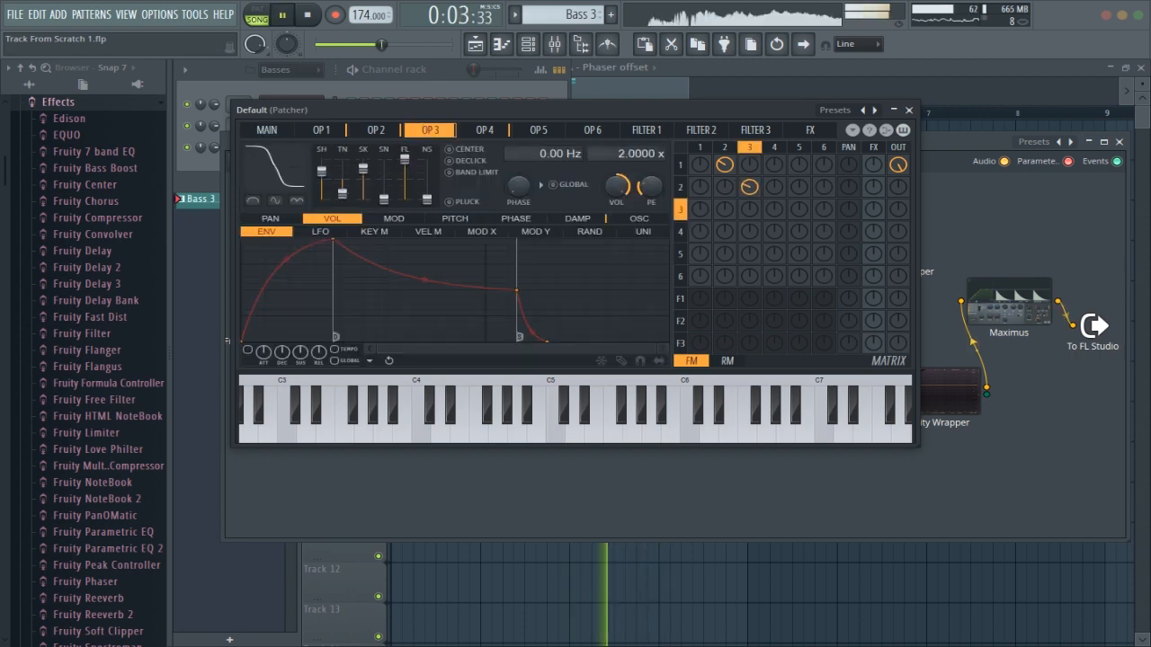
Set the OP 2 frequency ratio to 4.0000x, audition Bass 2 and return to the OP 3 settings
{"action": "left_click", "coordinate": [376, 130]}
{"action": "key", "text": "space"}
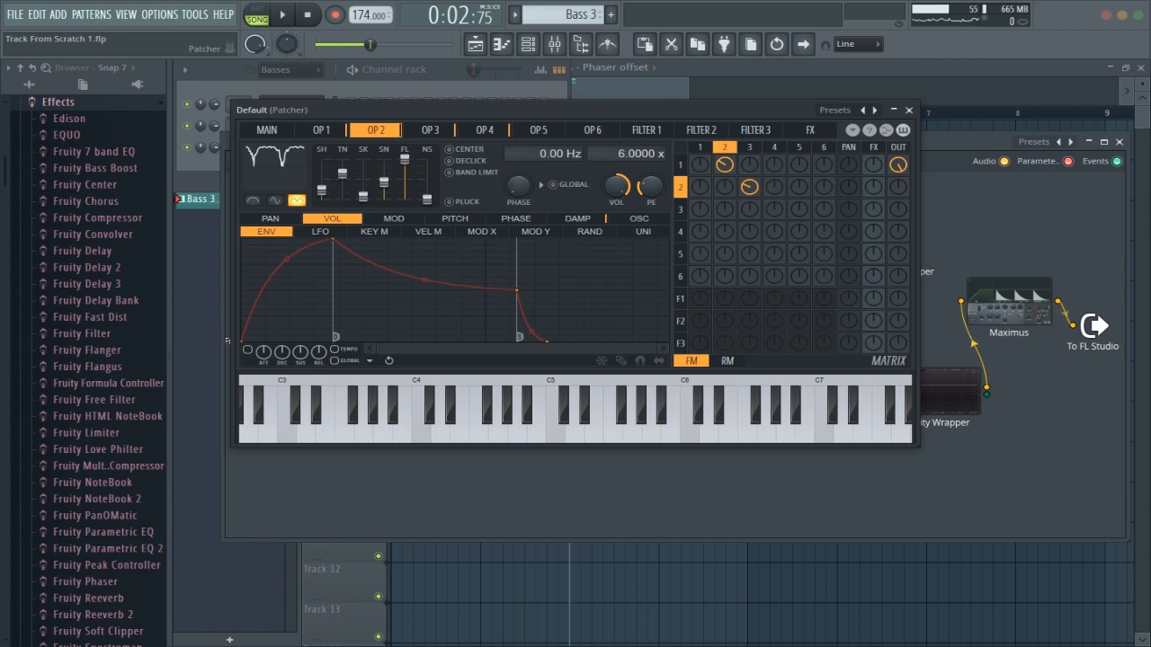
{"action": "key", "text": "space"}
{"action": "key", "text": "space"}
{"action": "left_click_drag", "start_coordinate": [622, 159], "coordinate": [622, 142]}
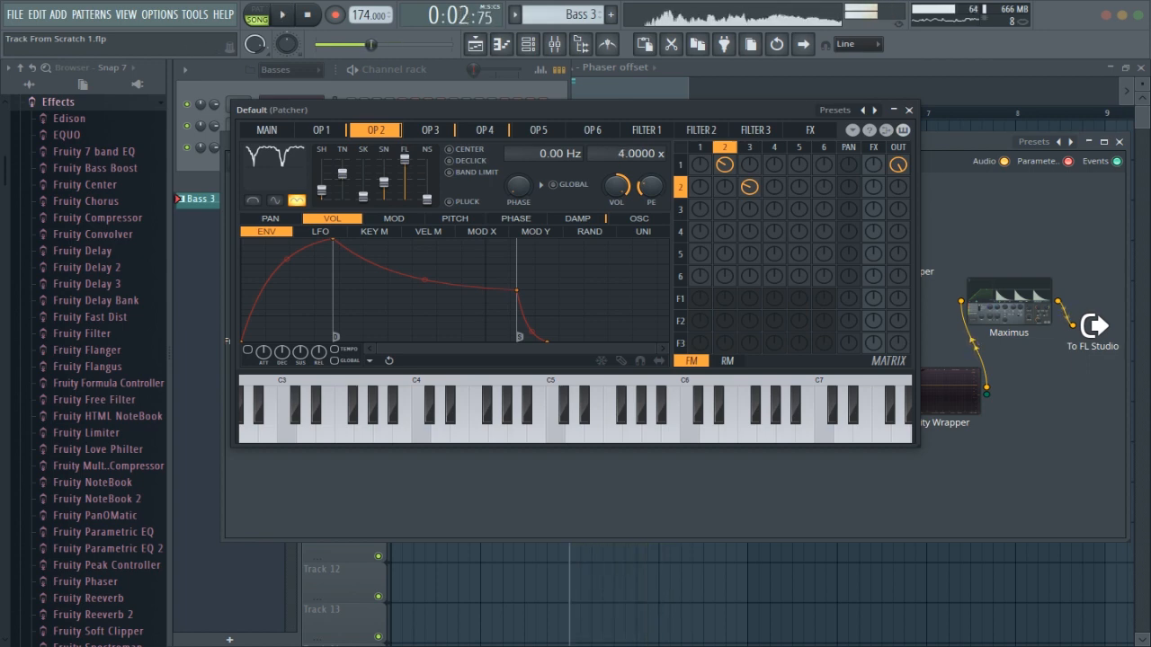
{"action": "left_click", "coordinate": [428, 131]}
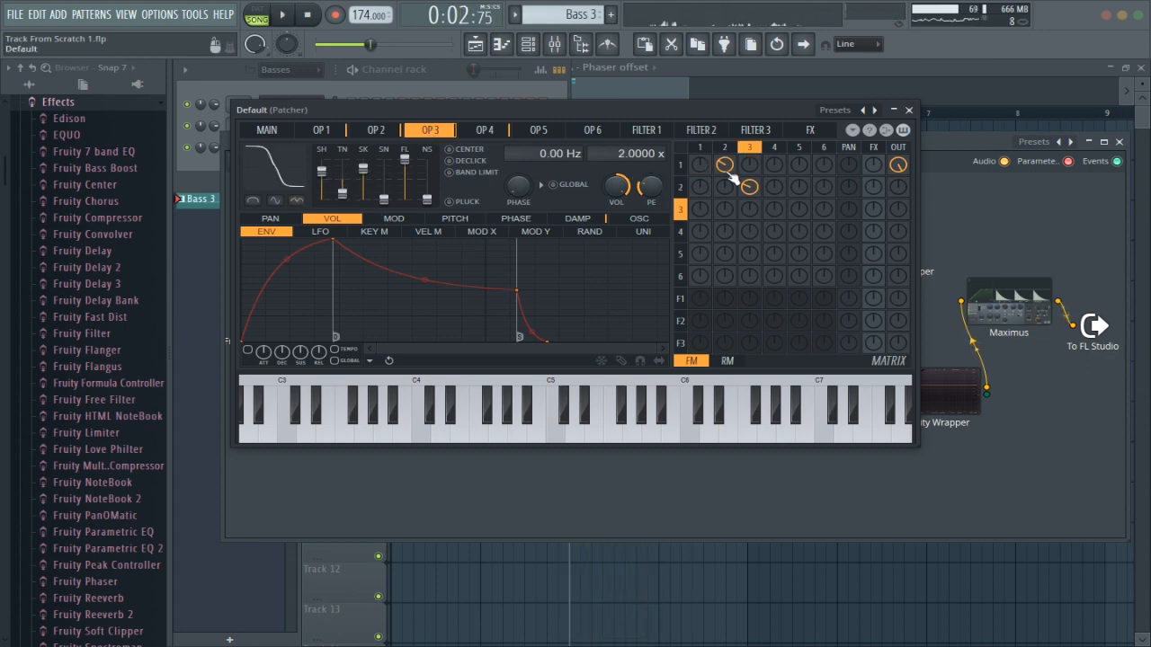
Close the Sytrus synth, open the Vocodex effect in the Bass 2 Patcher and play Bass 2
{"action": "left_click", "coordinate": [910, 110]}
{"action": "key", "text": "space"}
{"action": "left_click", "coordinate": [836, 337]}
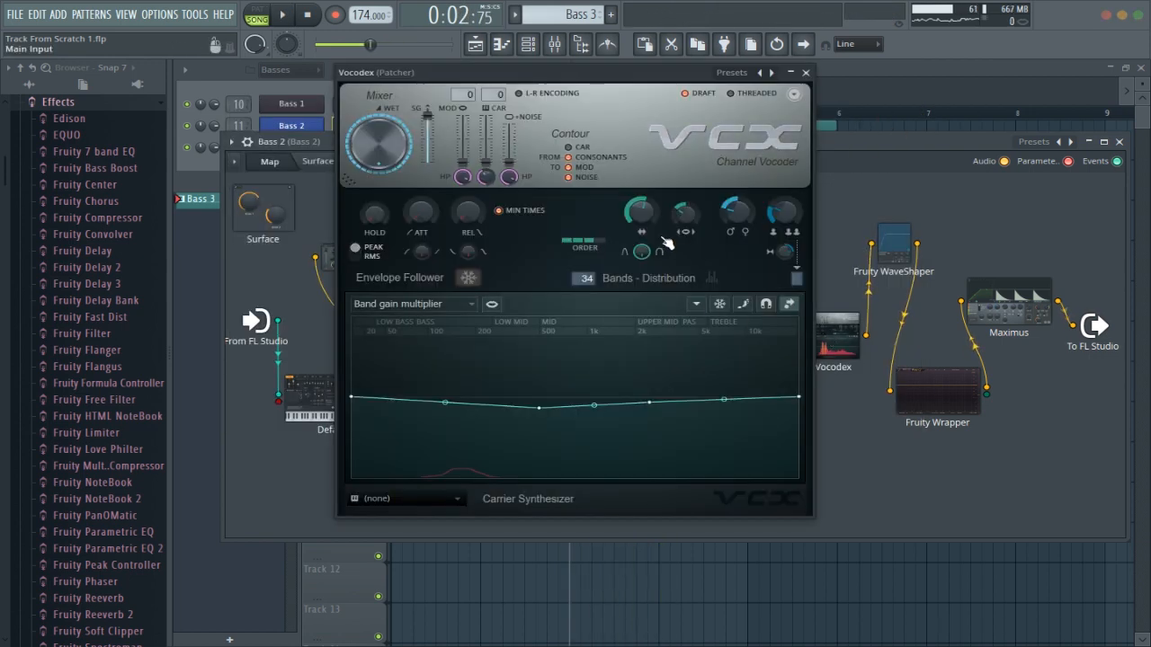
{"action": "key", "text": "space"}
Try different bandwidth settings and Draft mode in Vocodex while auditioning Bass 2
{"action": "left_click_drag", "start_coordinate": [698, 222], "coordinate": [681, 187]}
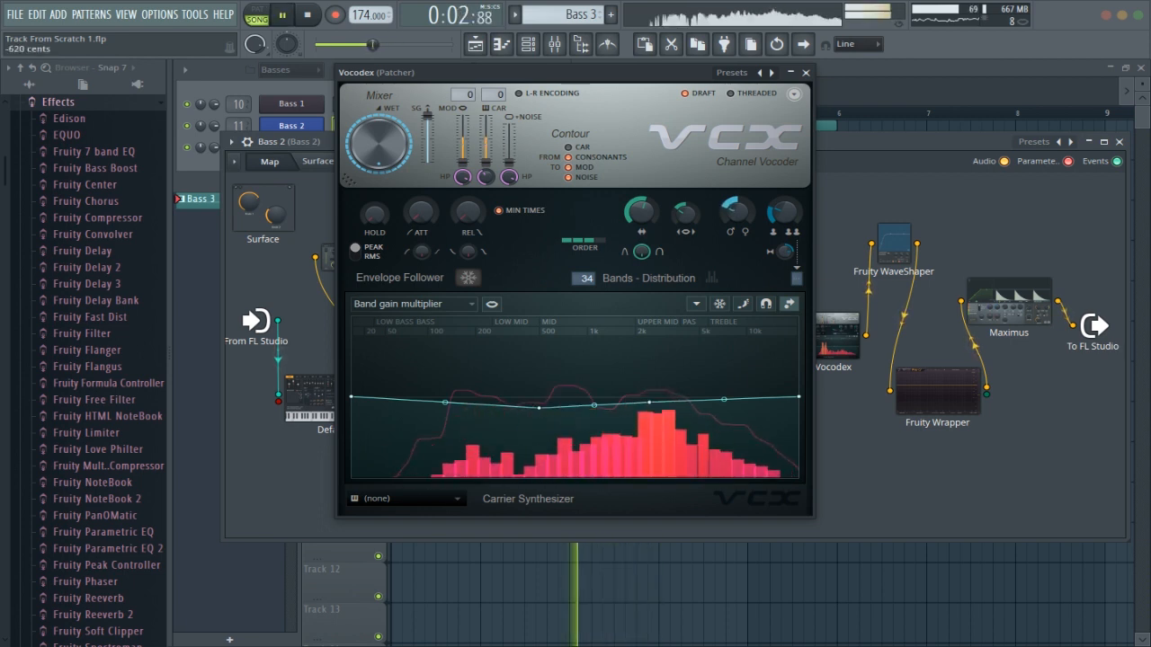
{"action": "key", "text": "space"}
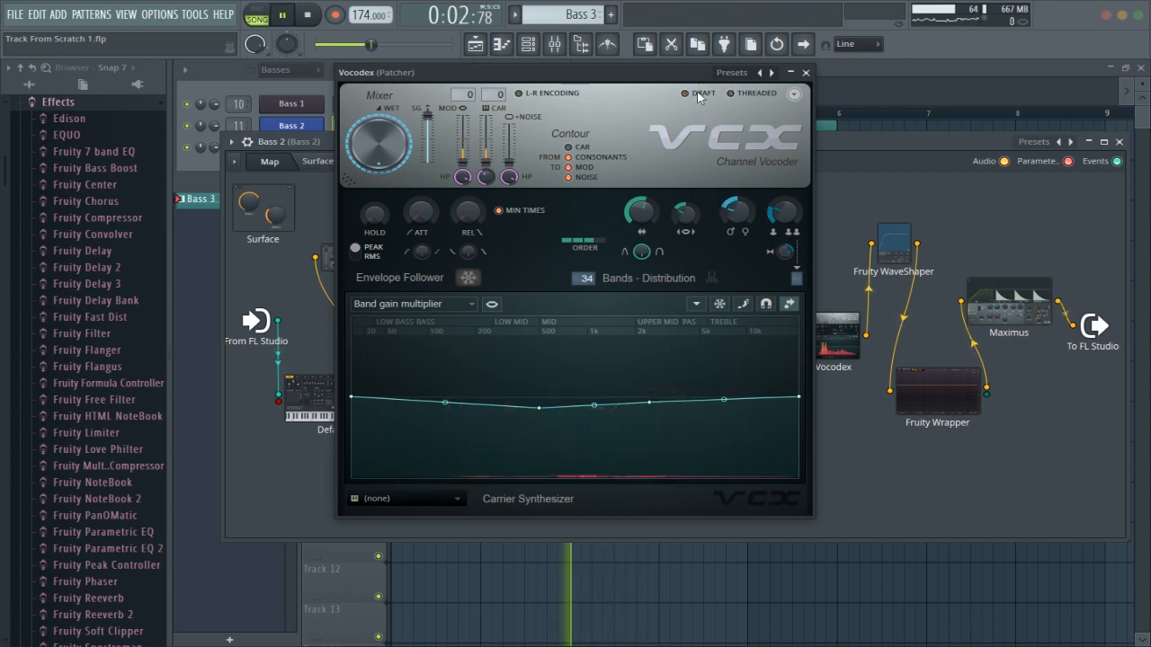
{"action": "key", "text": "space"}
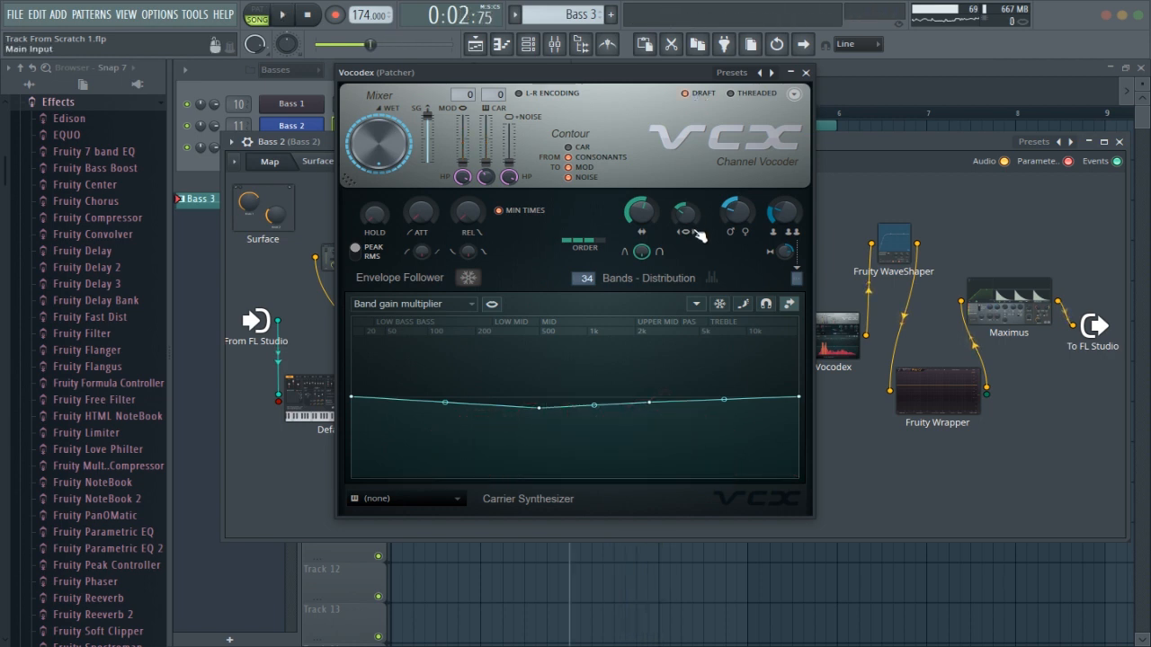
{"action": "key", "text": "space"}
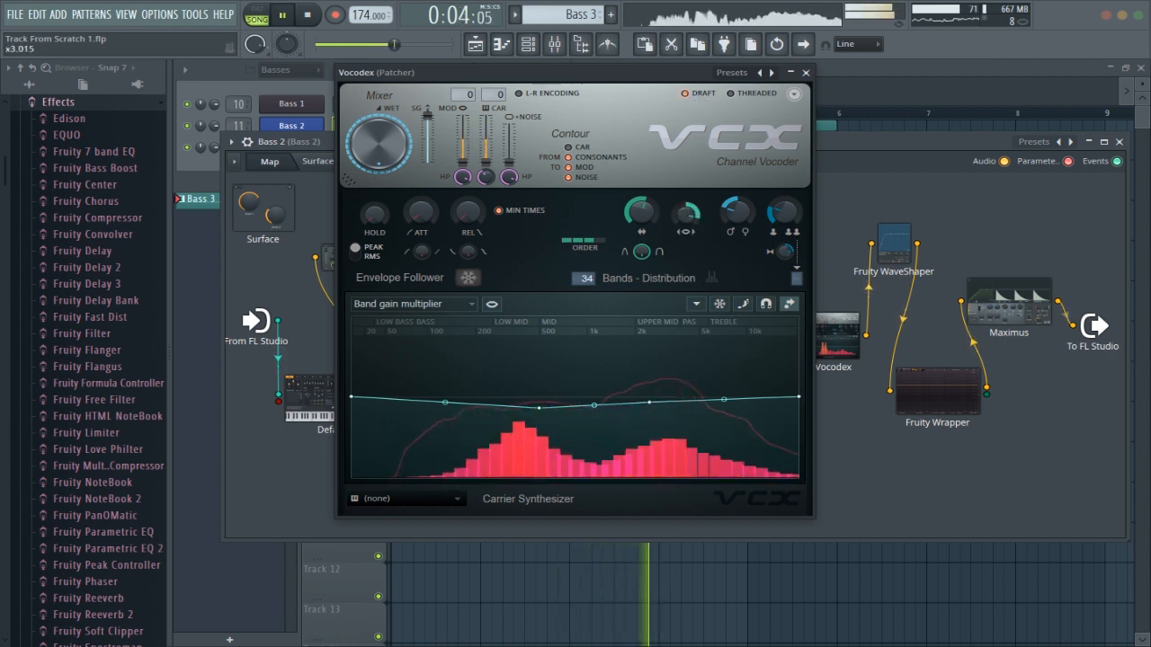
{"action": "key", "text": "space"}
{"action": "key", "text": "space"}
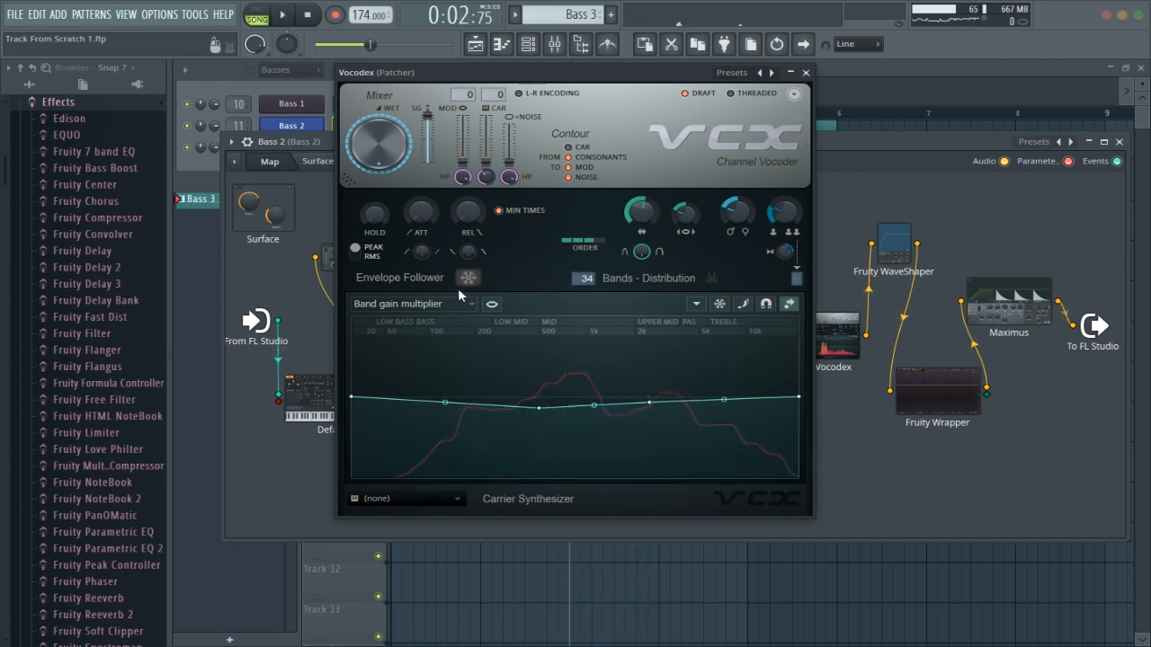
{"action": "key", "text": "space"}
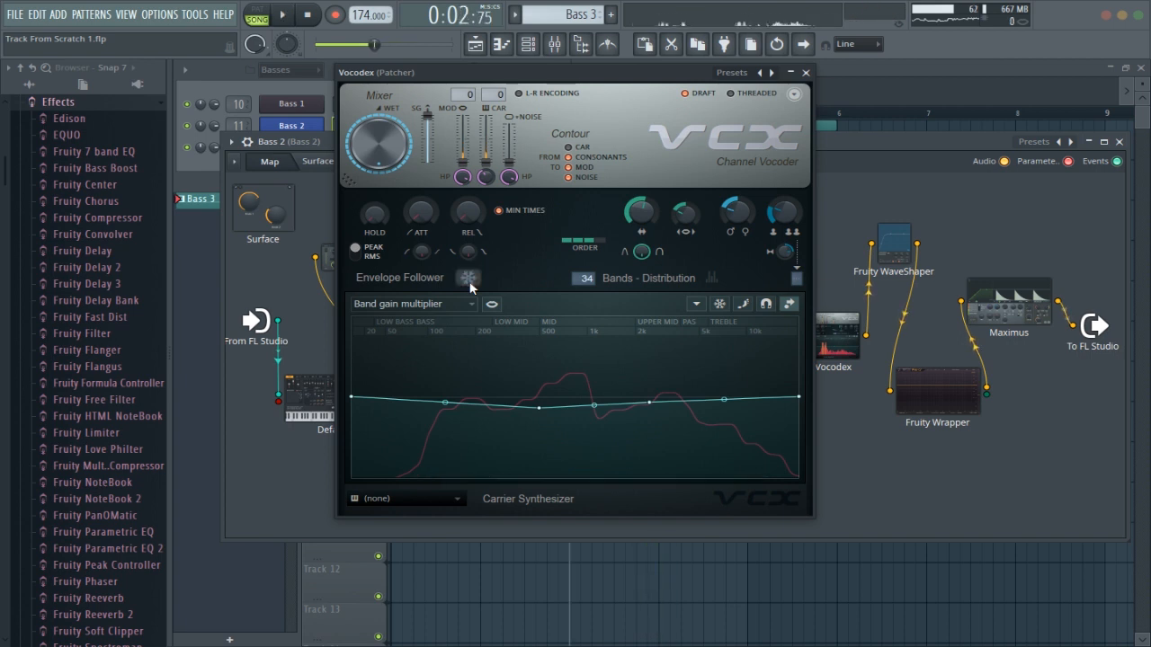
Try the Vocodex envelope follower freeze and the band curve freeze while playing Bass 2
{"action": "key", "text": "space"}
{"action": "left_click", "coordinate": [468, 281]}
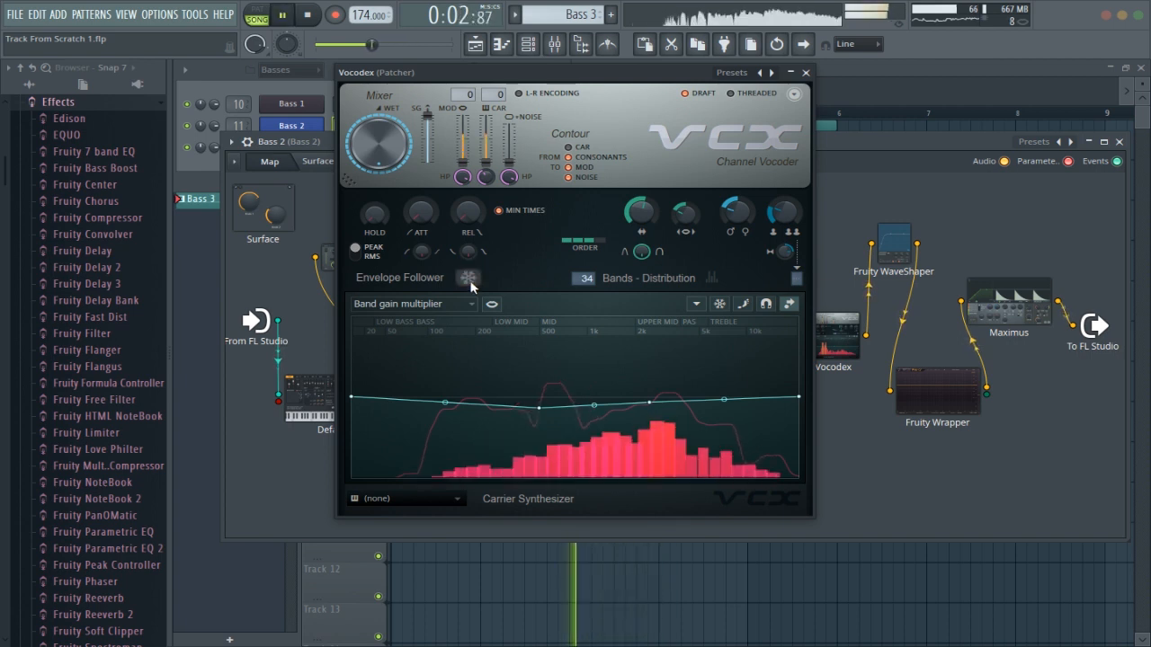
{"action": "left_click", "coordinate": [468, 279]}
{"action": "key", "text": "space"}
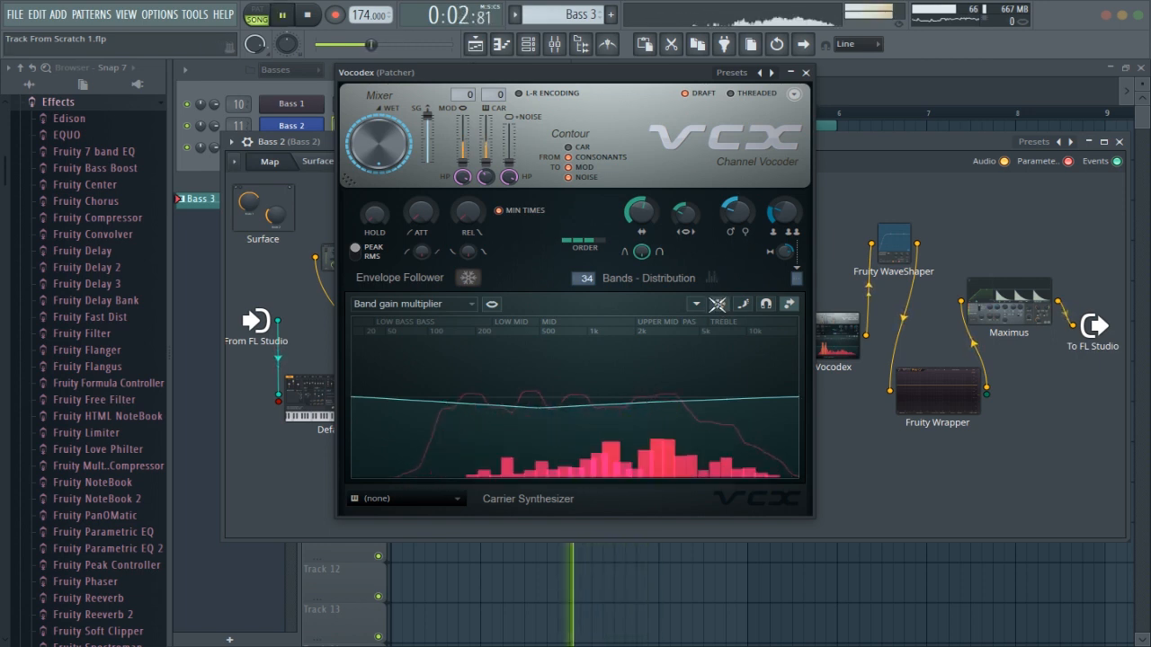
{"action": "left_click", "coordinate": [719, 306]}
{"action": "left_click", "coordinate": [719, 306]}
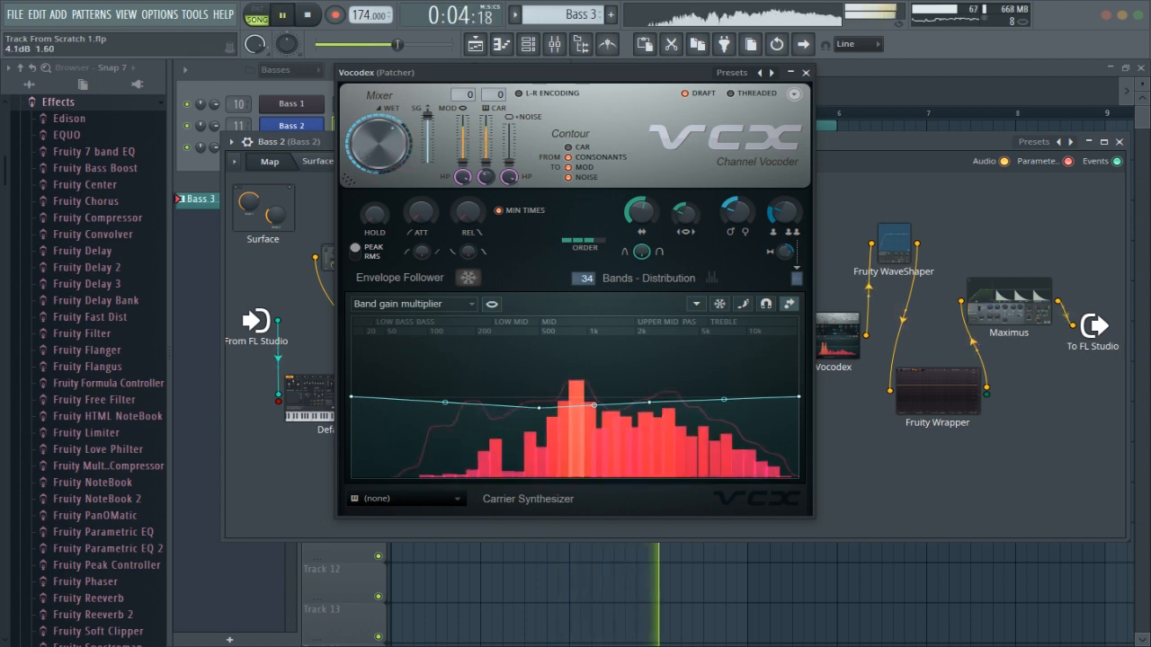
Adjust the carrier's mixer controls in Vocodex and switch off all Contour options while auditioning Bass 2
{"action": "key", "text": "space"}
{"action": "key", "text": "space"}
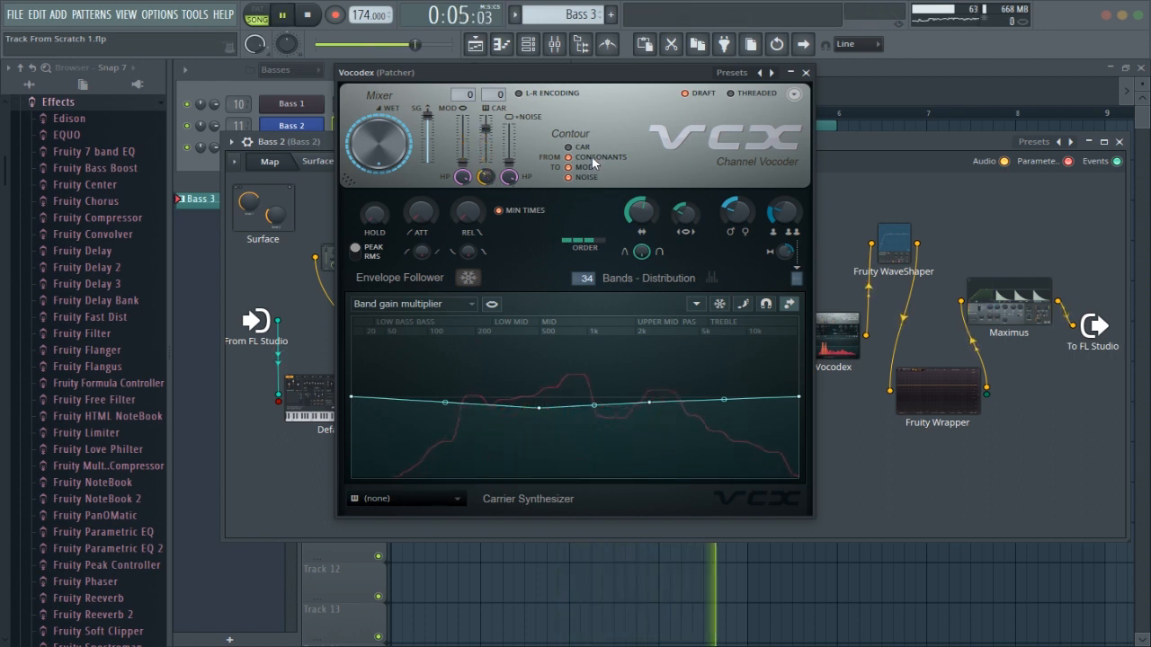
{"action": "key", "text": "space"}
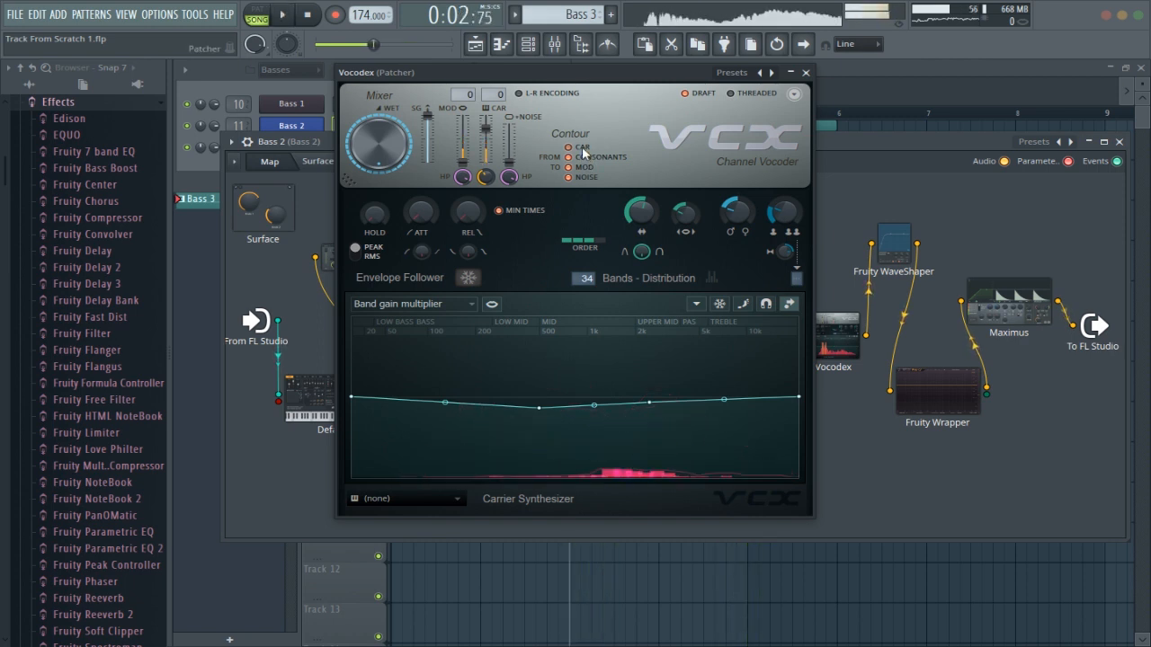
{"action": "key", "text": "space"}
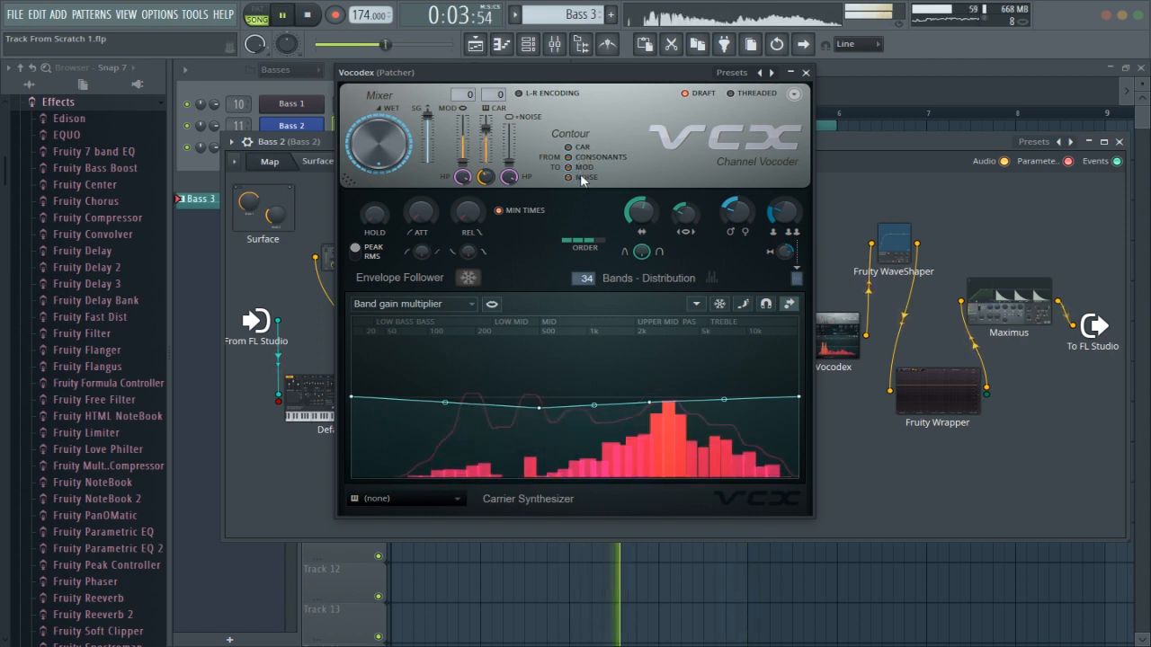
{"action": "key", "text": "space"}
Display the Vocodex Band distribution curve, lower its first point to the bottom, bend the curve upward and audition Bass 2
{"action": "left_click", "coordinate": [446, 308]}
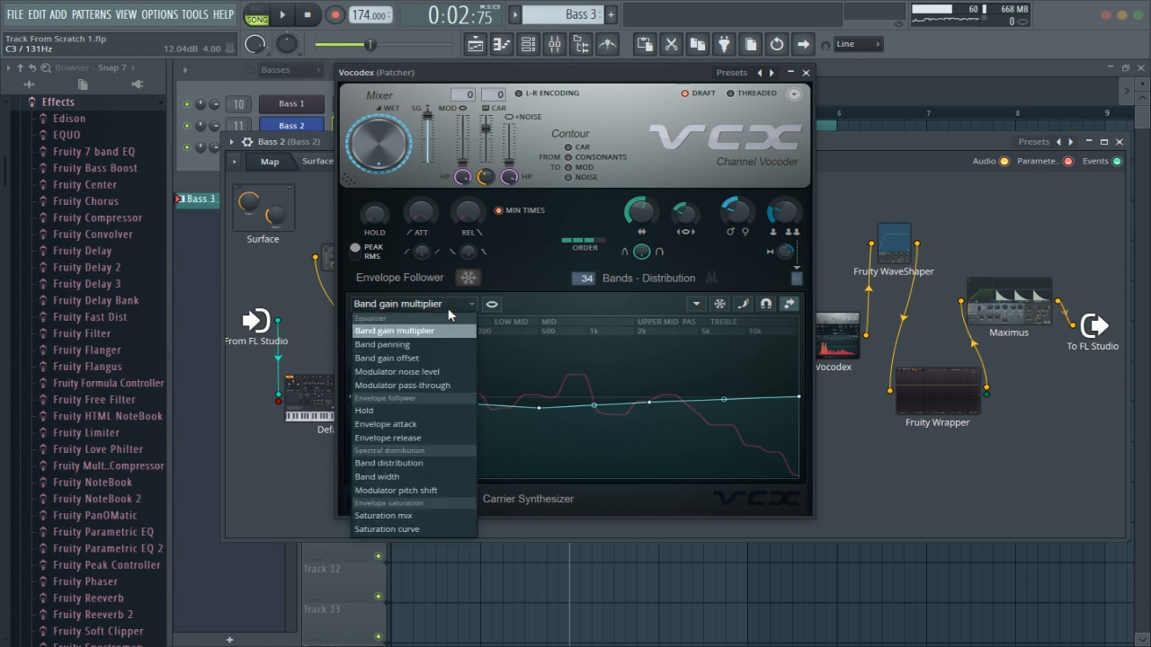
{"action": "left_click", "coordinate": [424, 464]}
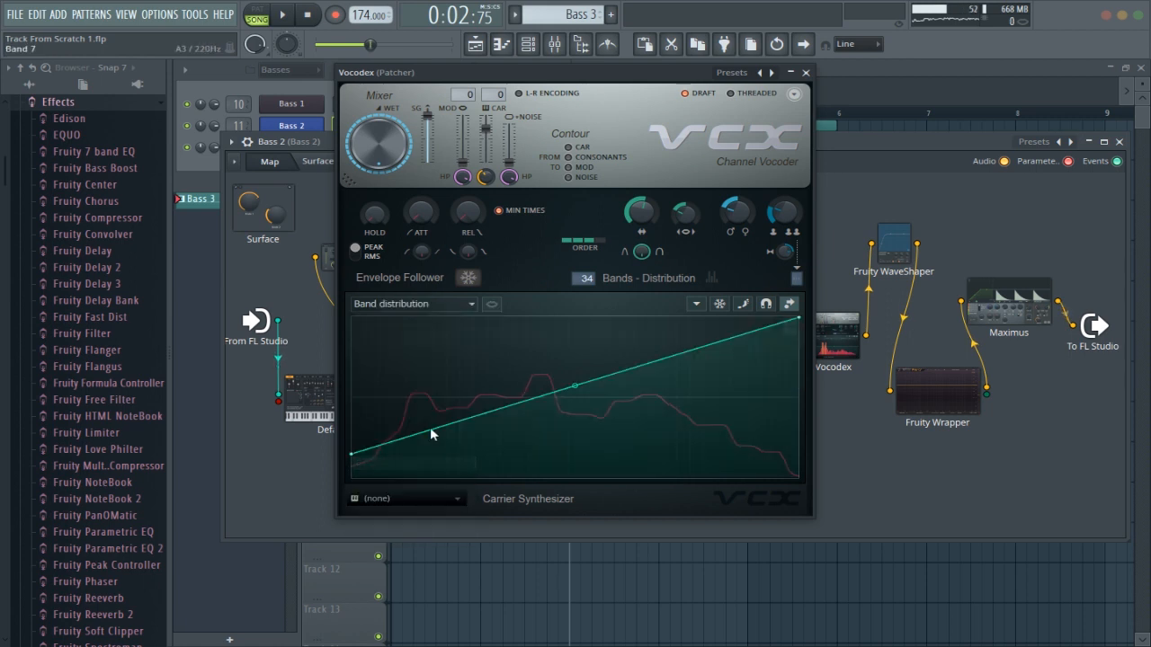
{"action": "left_click_drag", "start_coordinate": [355, 460], "coordinate": [355, 476]}
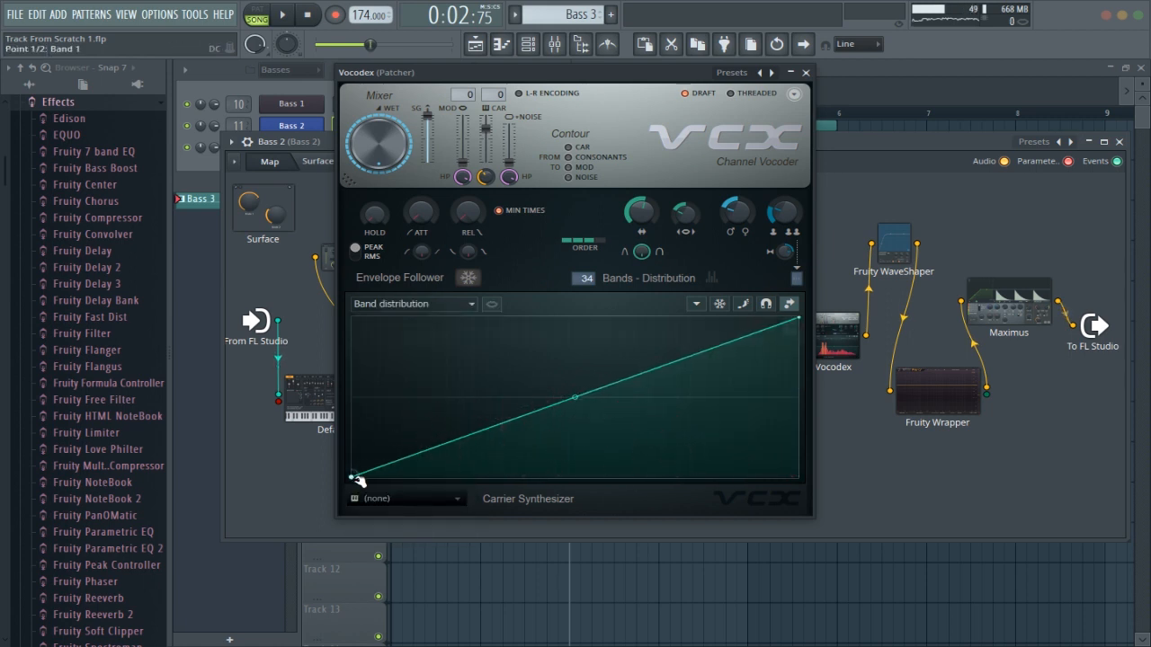
{"action": "left_click_drag", "start_coordinate": [573, 394], "coordinate": [576, 327]}
{"action": "key", "text": "space"}
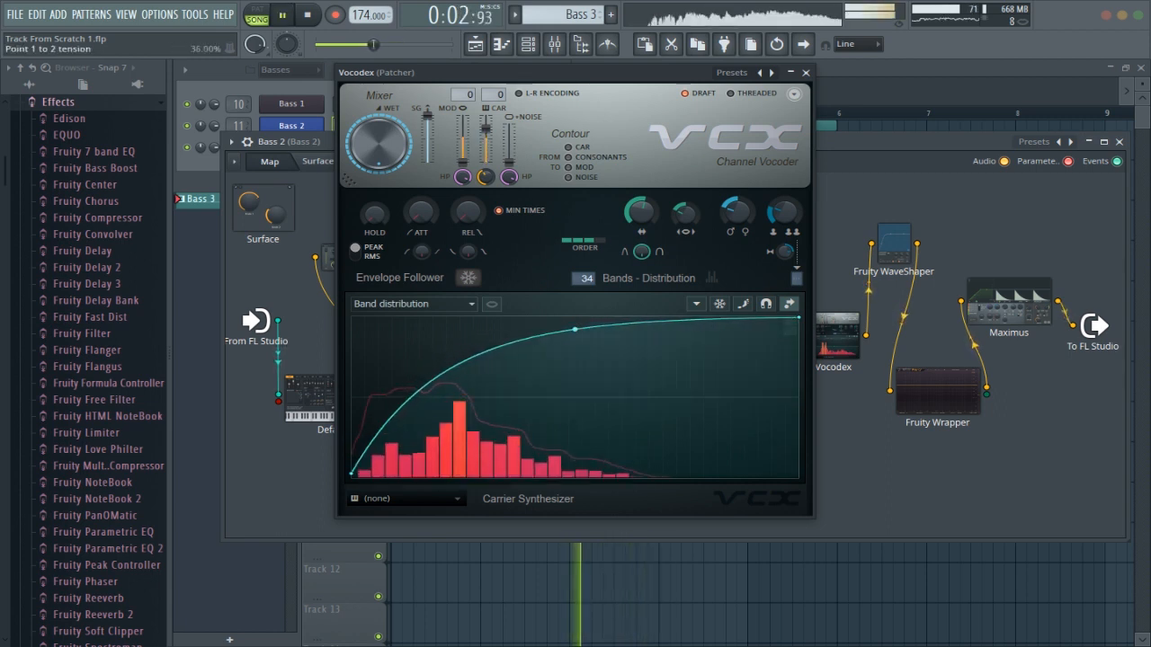
{"action": "key", "text": "space"}
{"action": "key", "text": "space"}
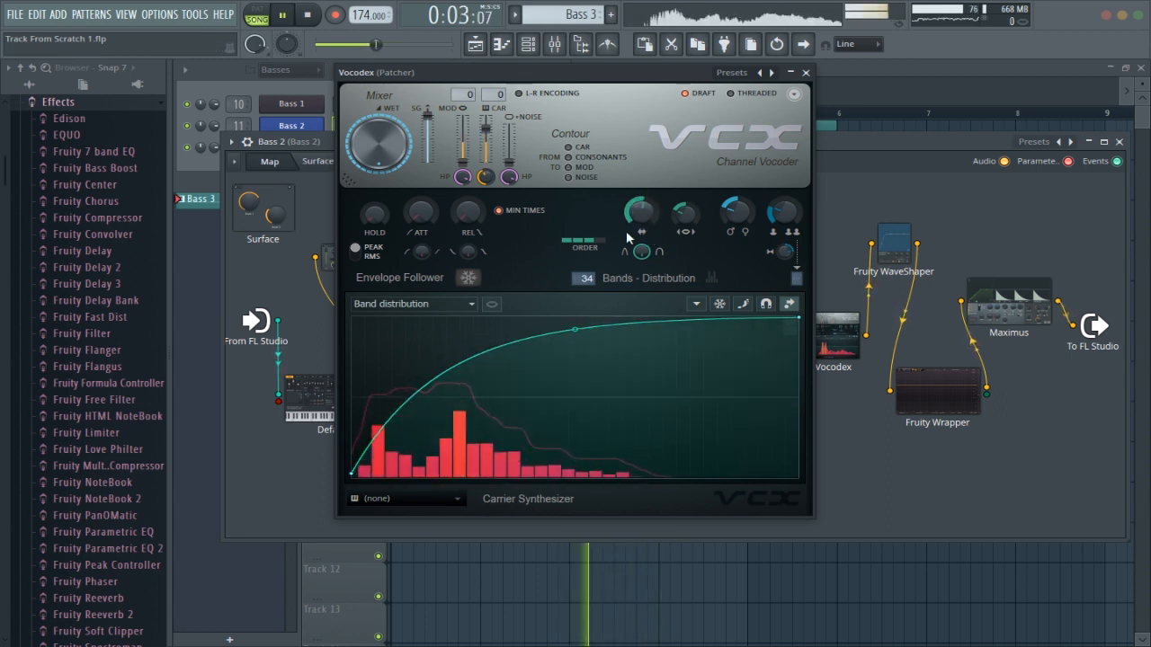
{"action": "key", "text": "space"}
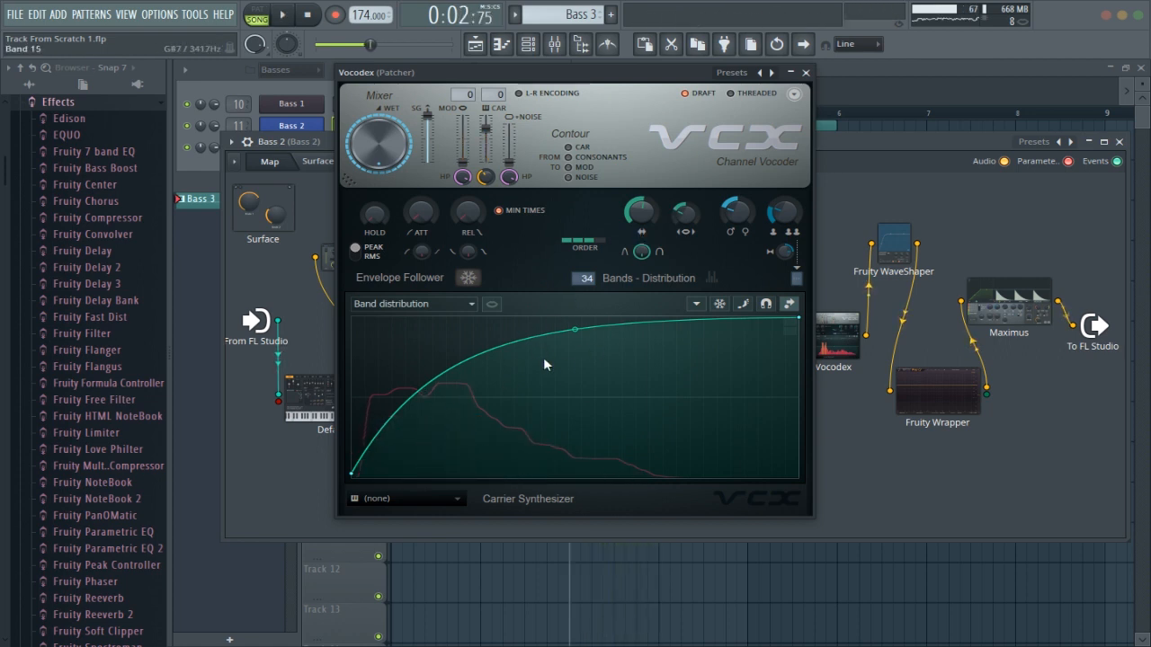
Raise the first Band distribution point to about 80 Hz, audition Bass 2 and slightly lower the curve's bend
{"action": "left_click_drag", "start_coordinate": [352, 473], "coordinate": [352, 455]}
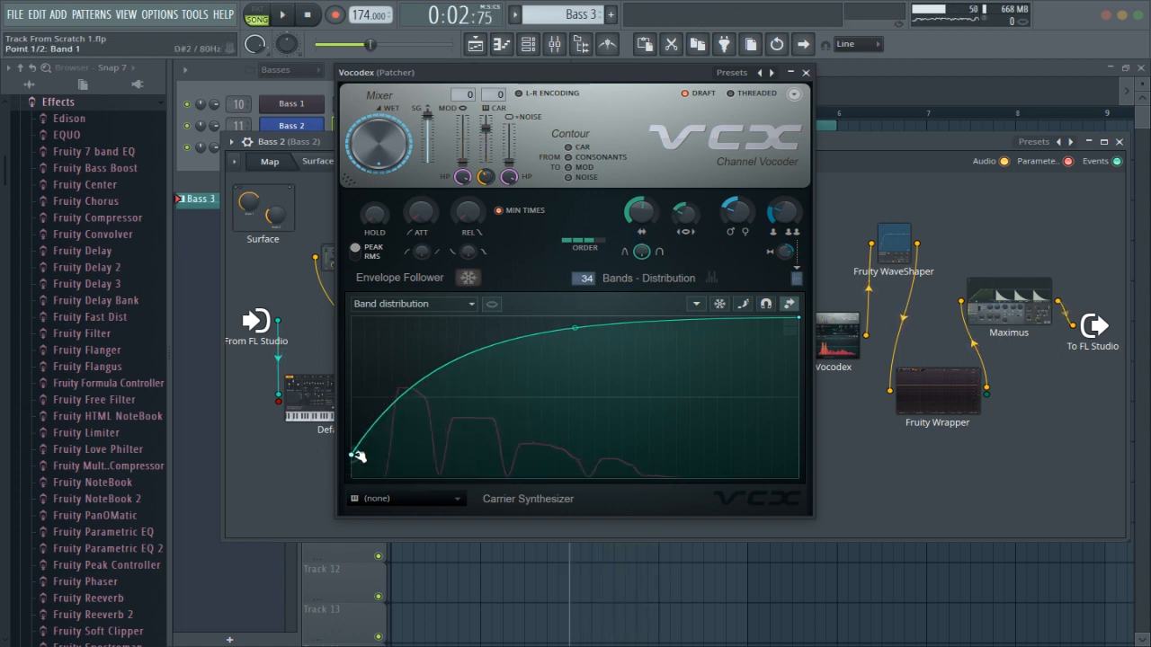
{"action": "key", "text": "space"}
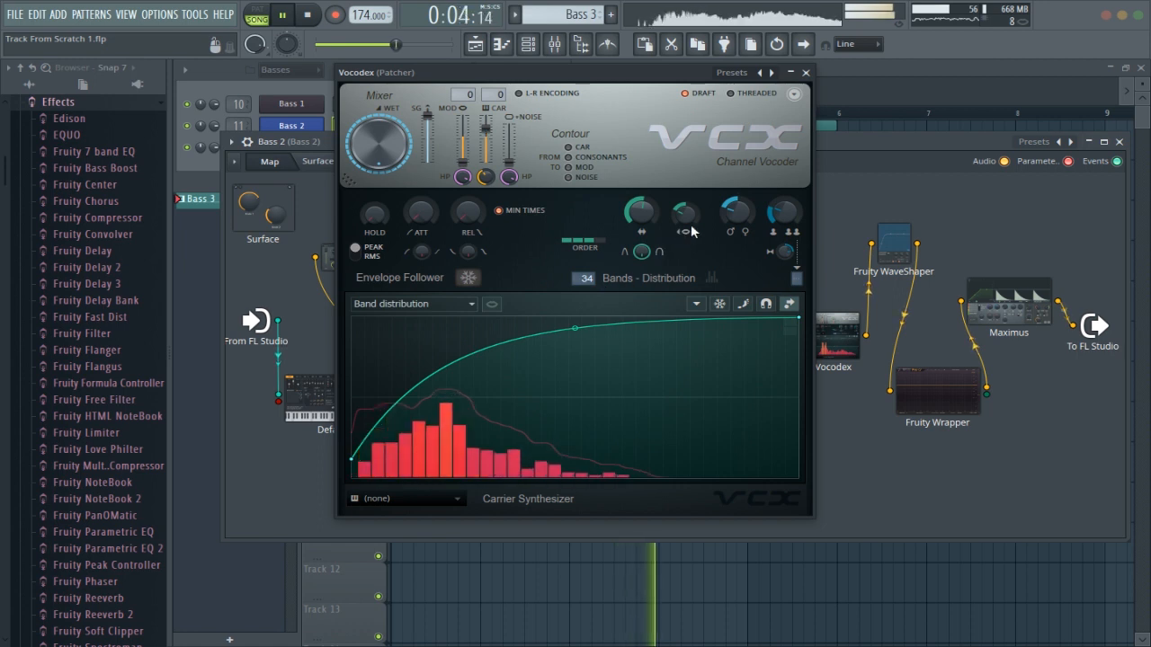
{"action": "key", "text": "space"}
{"action": "left_click_drag", "start_coordinate": [636, 80], "coordinate": [697, 96]}
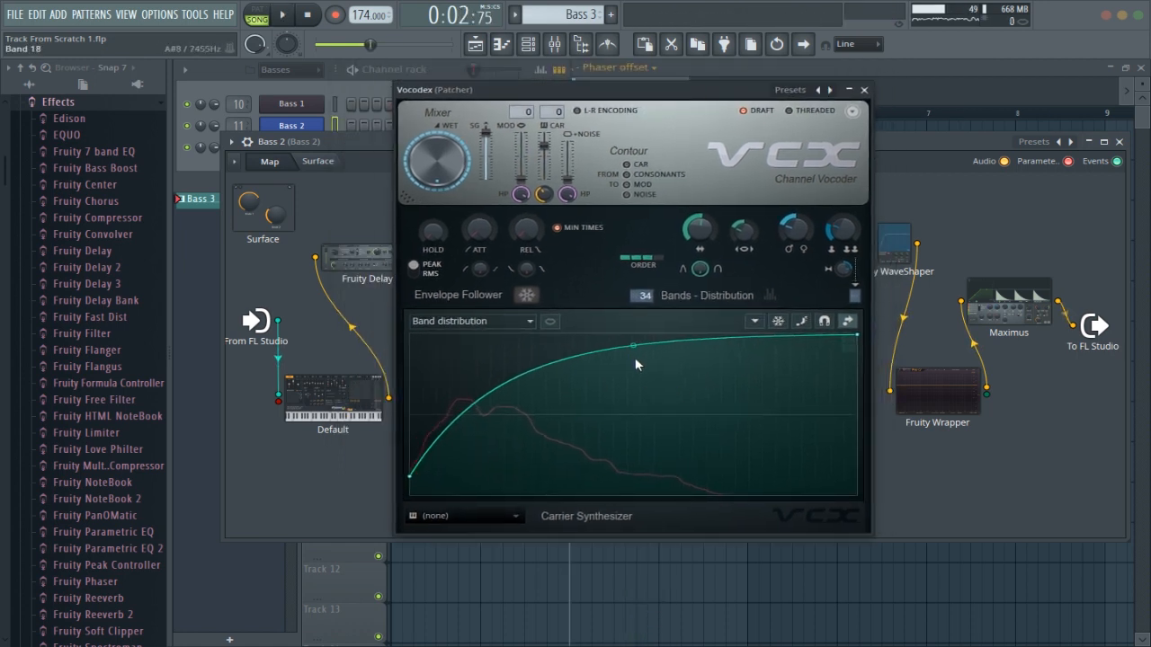
{"action": "left_click_drag", "start_coordinate": [634, 347], "coordinate": [634, 359]}
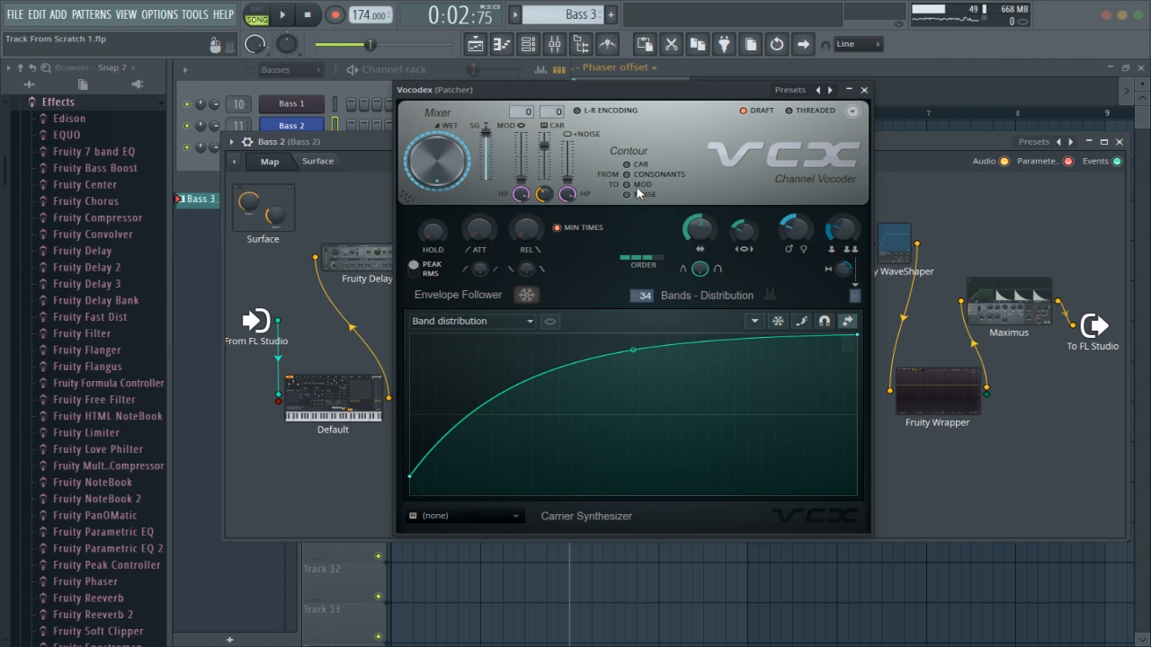
Return the Vocodex editor to the Band gain multiplier curve and close Vocodex
{"action": "left_click", "coordinate": [492, 325]}
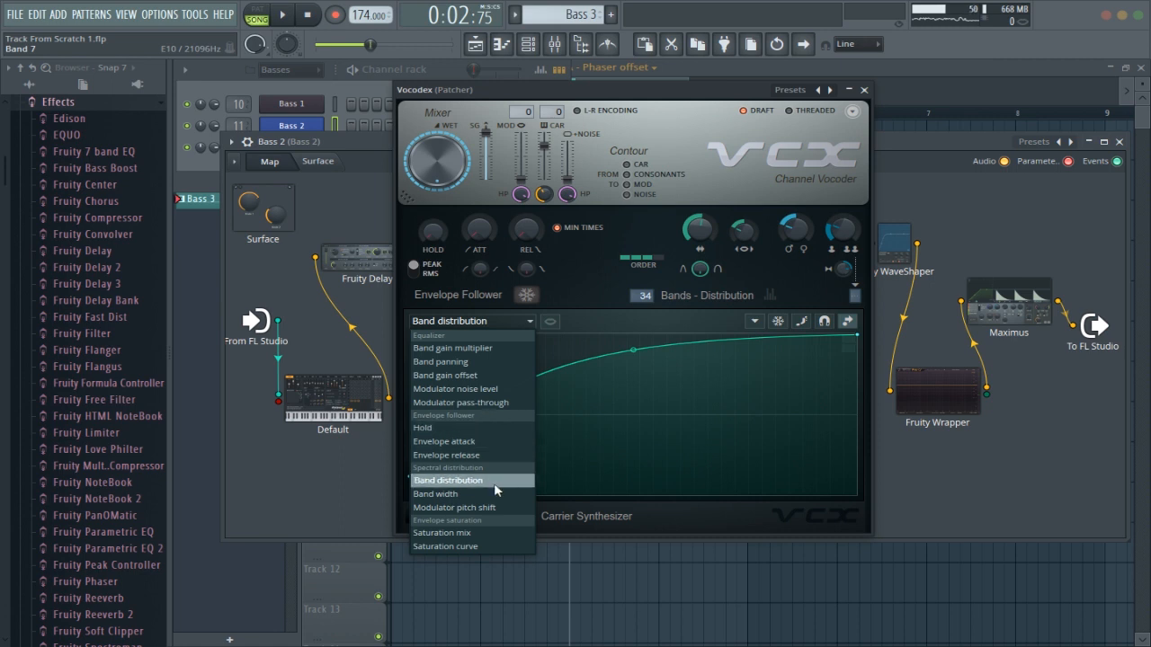
{"action": "left_click", "coordinate": [466, 349]}
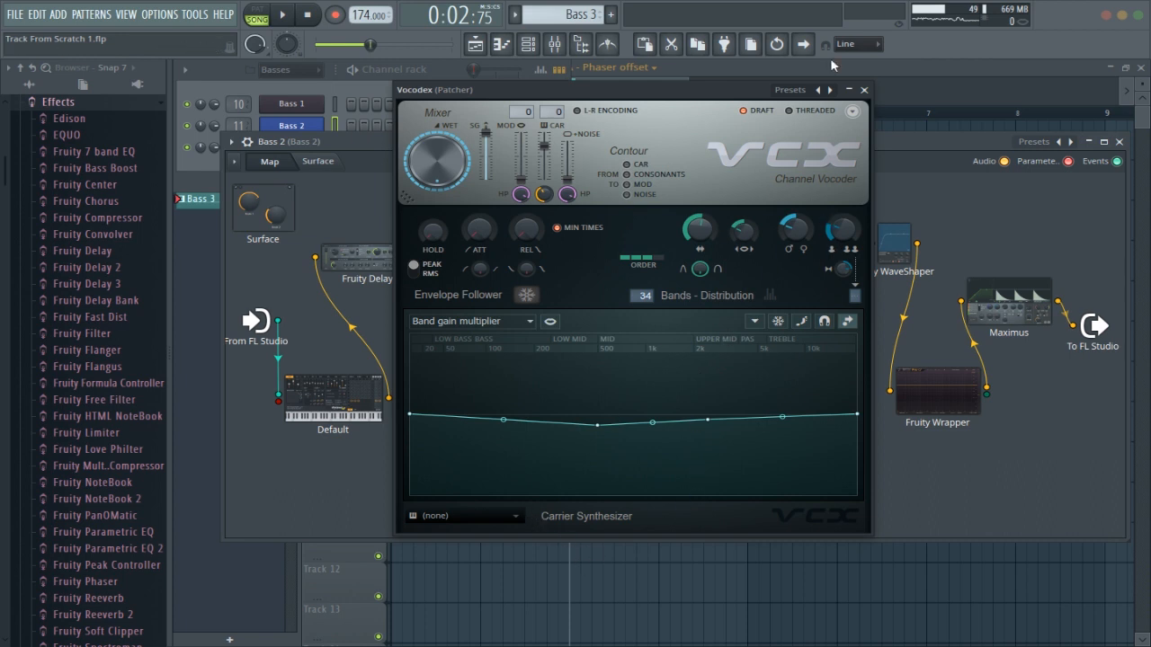
{"action": "left_click", "coordinate": [863, 91]}
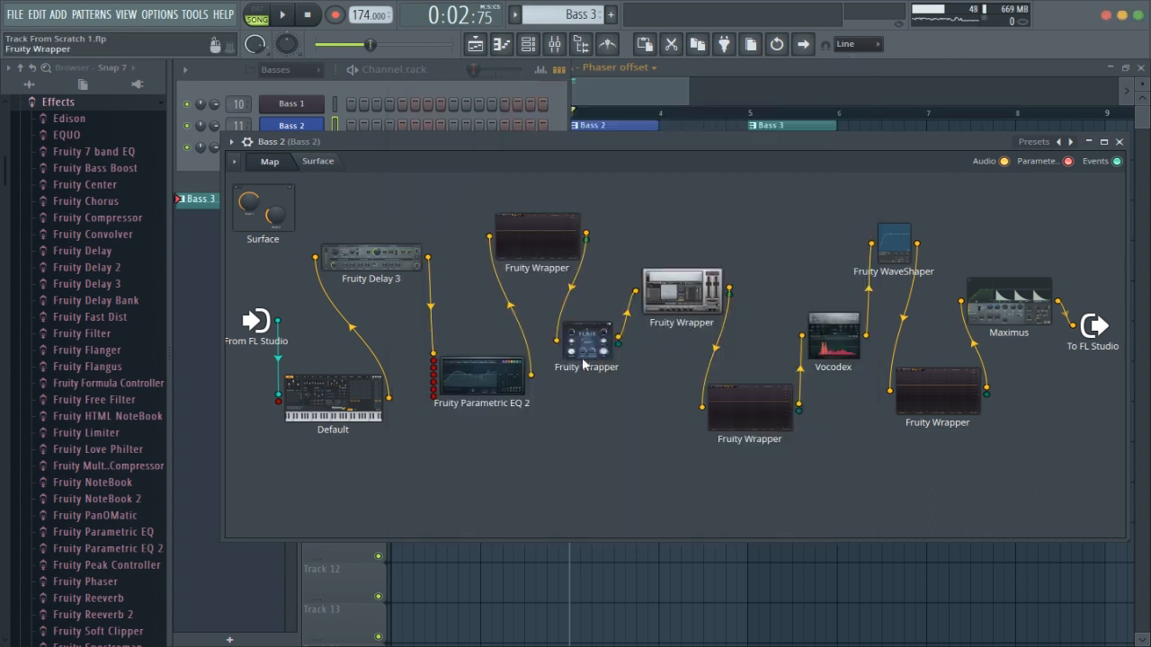
Move the Flair node lower in the Bass 2 Patcher map, compare its phase inversion on and off, and close the Patcher
{"action": "left_click_drag", "start_coordinate": [586, 342], "coordinate": [587, 387]}
{"action": "left_click", "coordinate": [587, 386]}
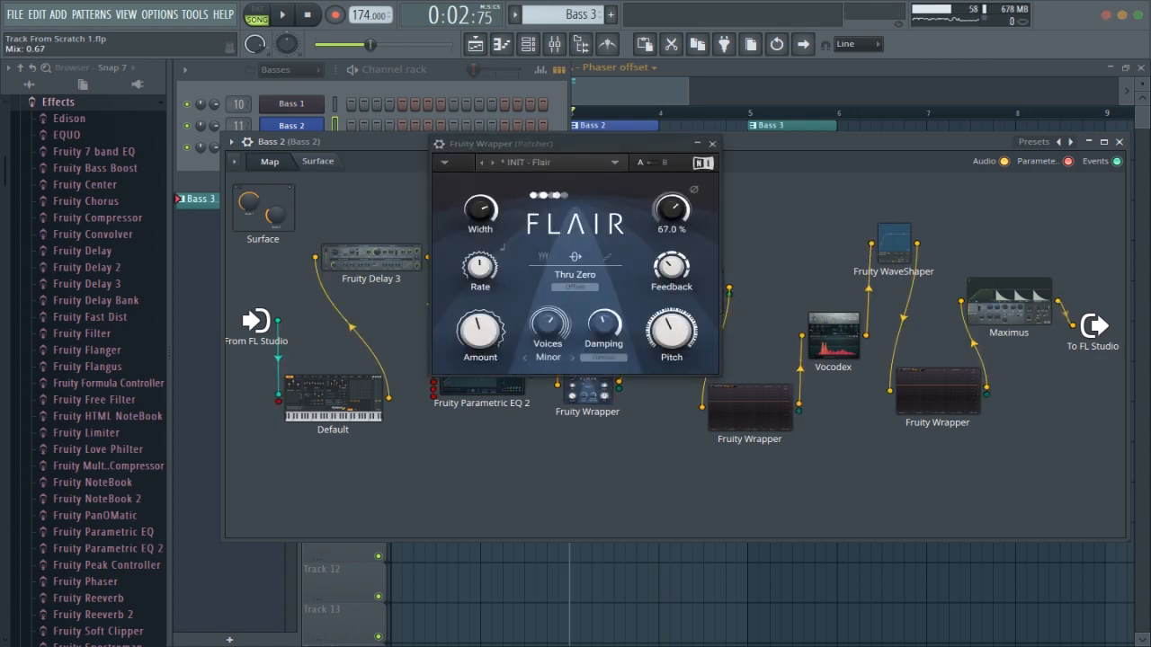
{"action": "left_click", "coordinate": [698, 194]}
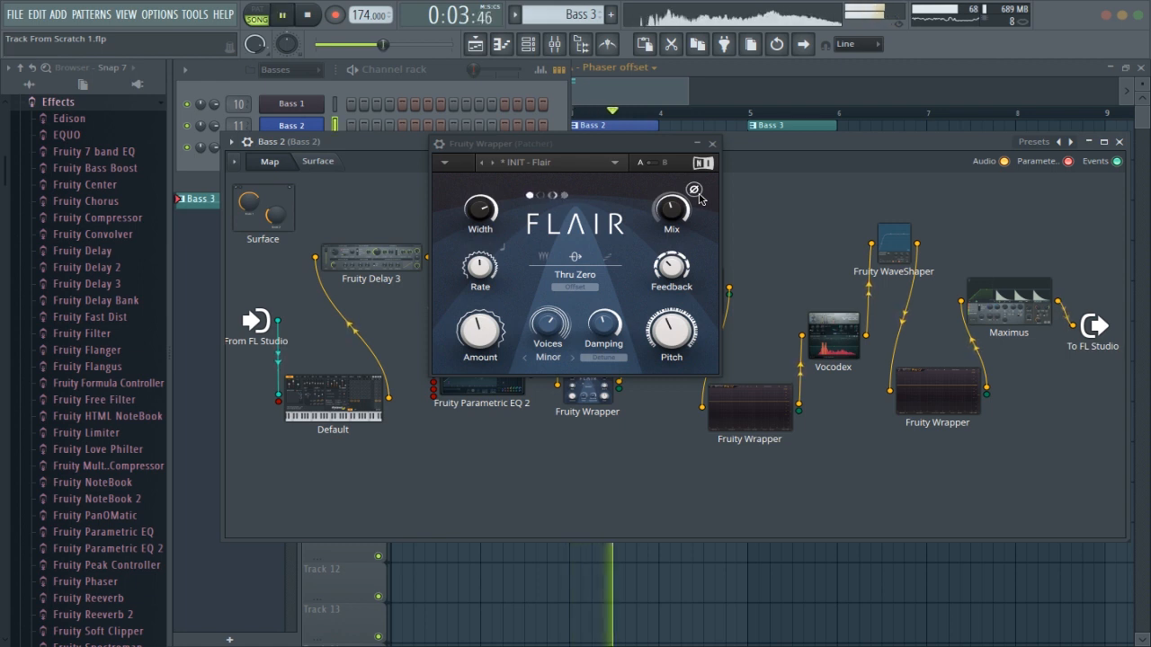
{"action": "left_click", "coordinate": [698, 194]}
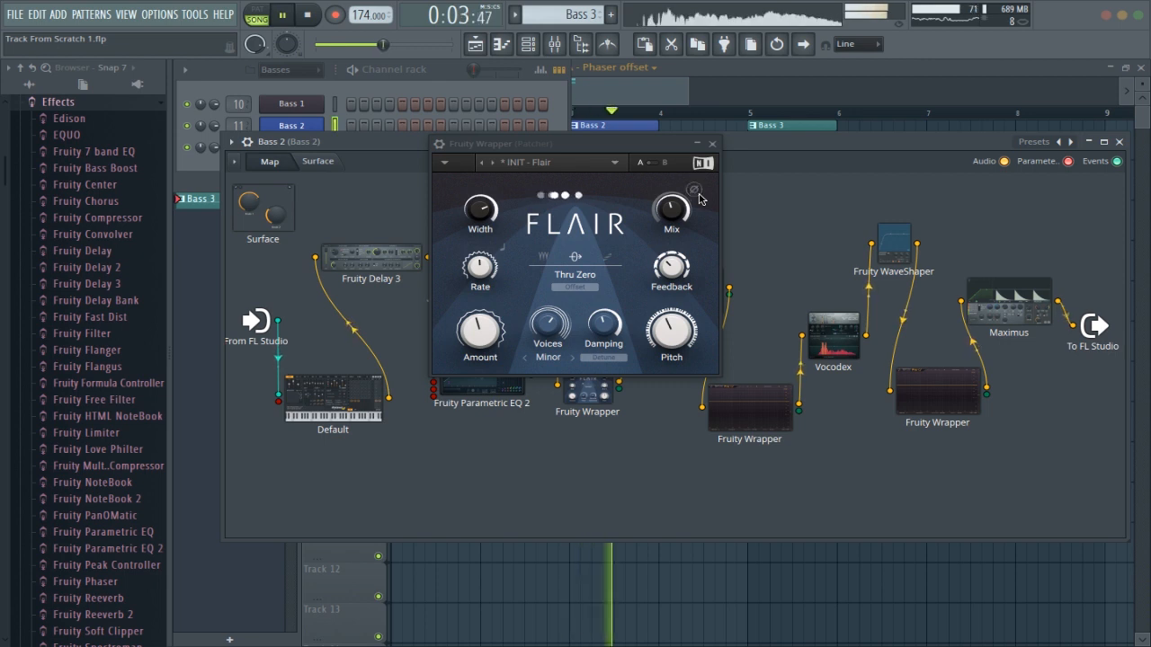
{"action": "left_click", "coordinate": [714, 144]}
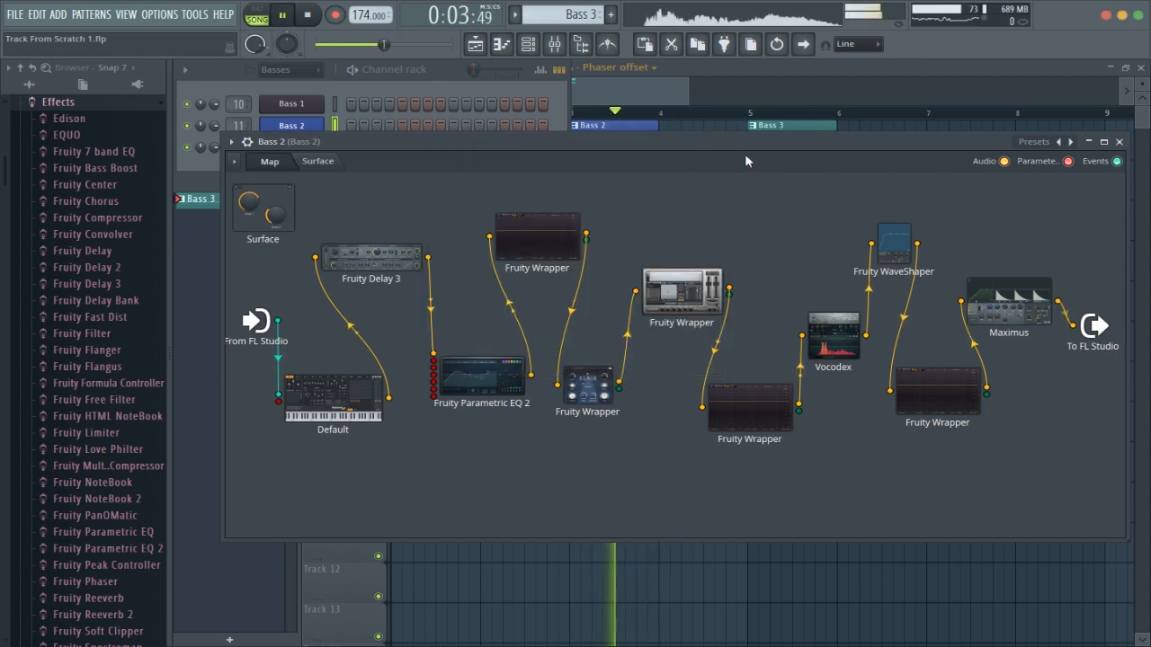
{"action": "left_click", "coordinate": [1118, 141]}
{"action": "key", "text": "space"}
Set the project timebase to 24 PPQ in the project settings and close them
{"action": "left_click", "coordinate": [169, 15]}
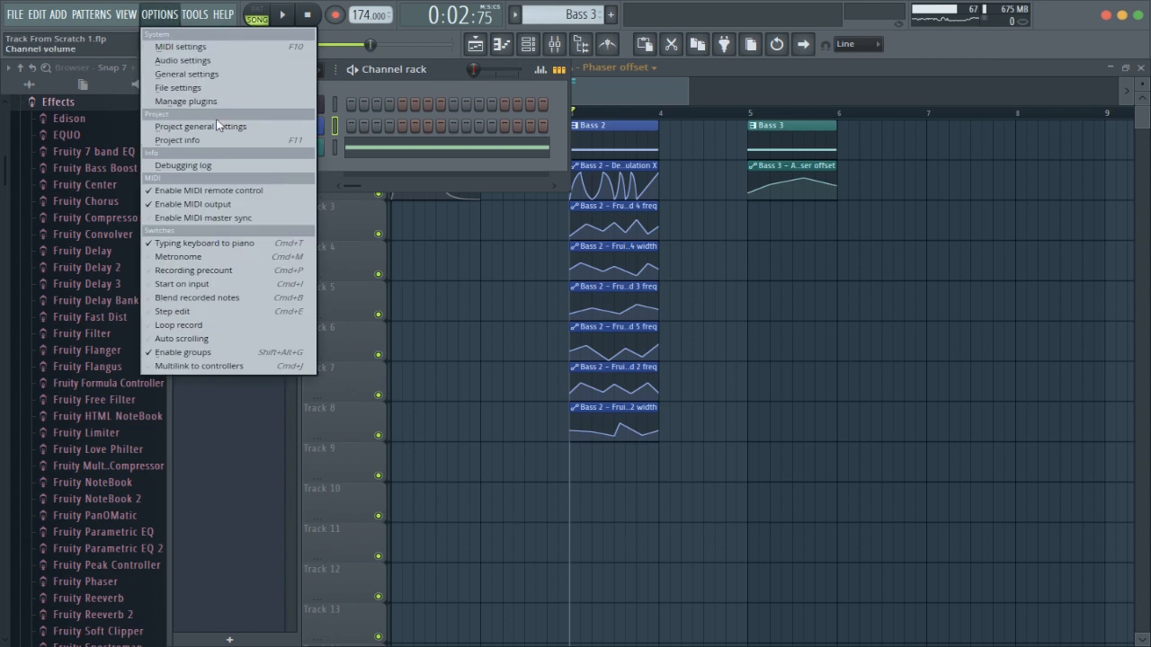
{"action": "left_click", "coordinate": [215, 119]}
{"action": "left_click", "coordinate": [601, 97]}
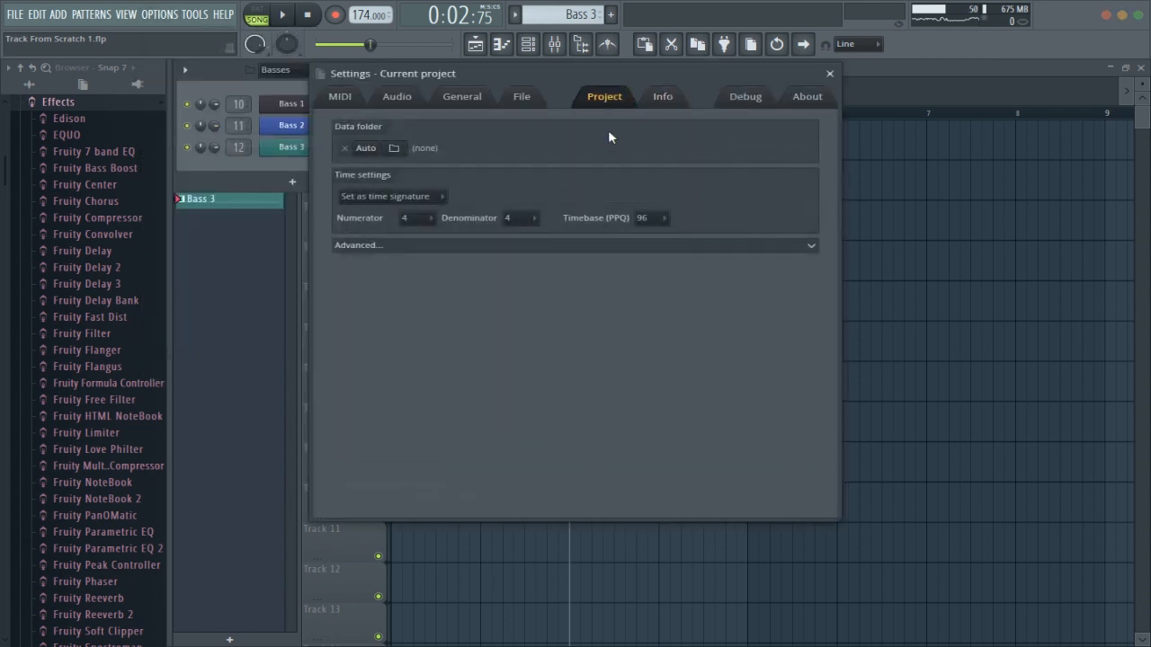
{"action": "left_click", "coordinate": [653, 218]}
{"action": "left_click", "coordinate": [645, 233]}
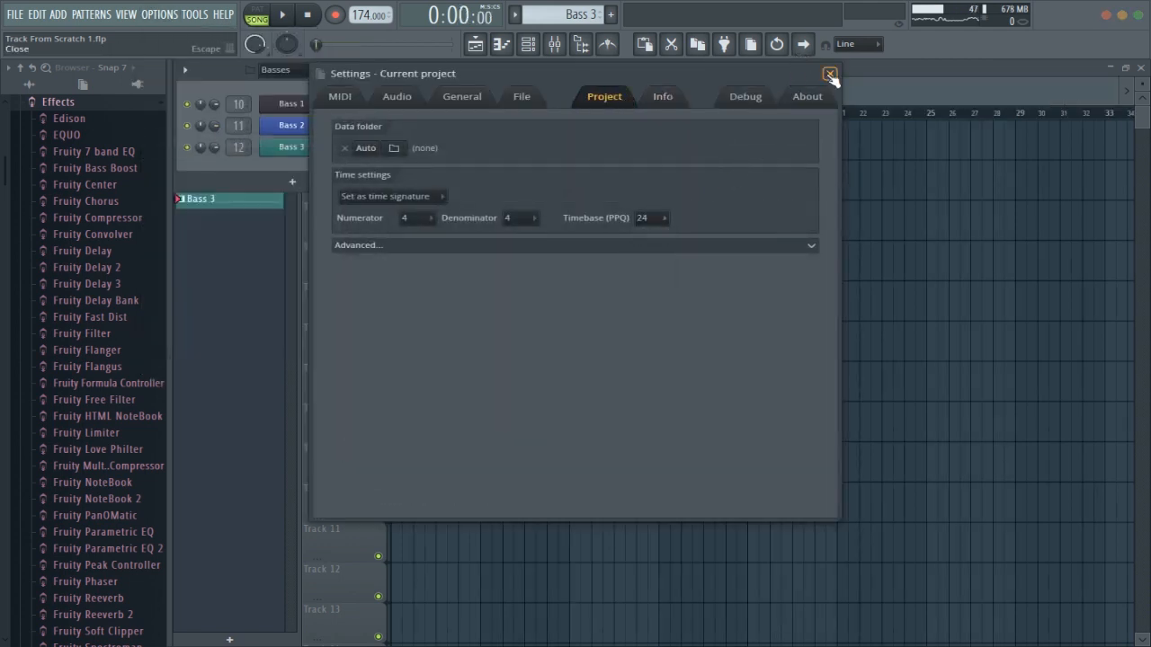
{"action": "left_click", "coordinate": [829, 73]}
Run the macro that switches smart disable for all plugins
{"action": "left_click_drag", "start_coordinate": [1118, 94], "coordinate": [509, 90]}
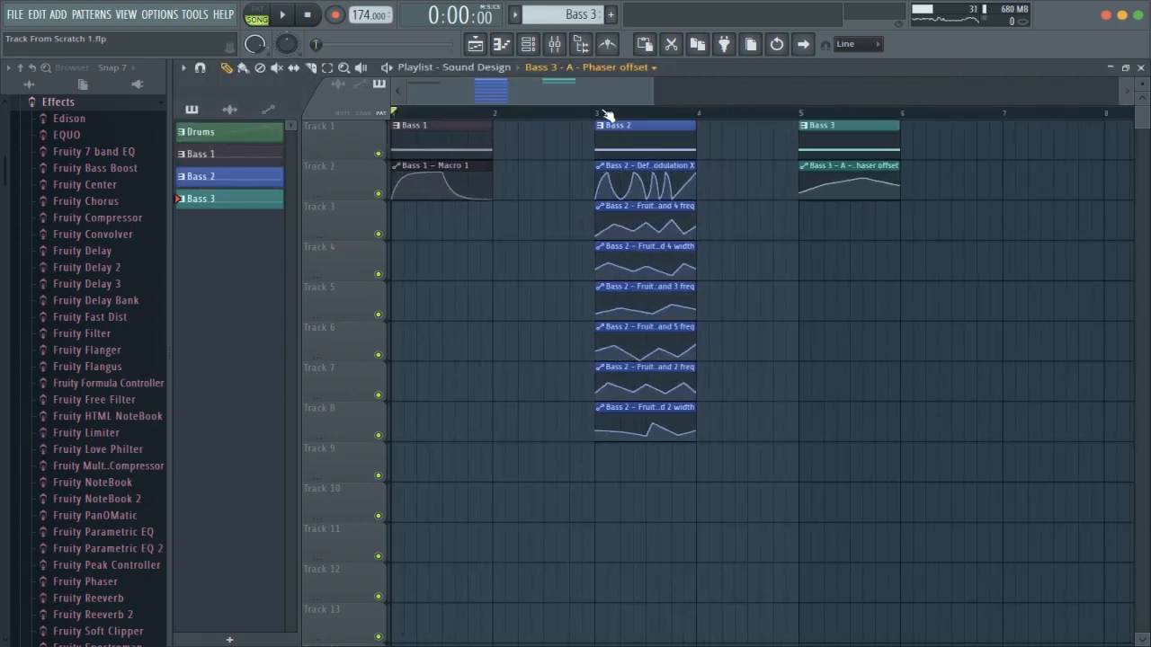
{"action": "left_click", "coordinate": [195, 14]}
{"action": "mouse_move", "coordinate": [232, 62]}
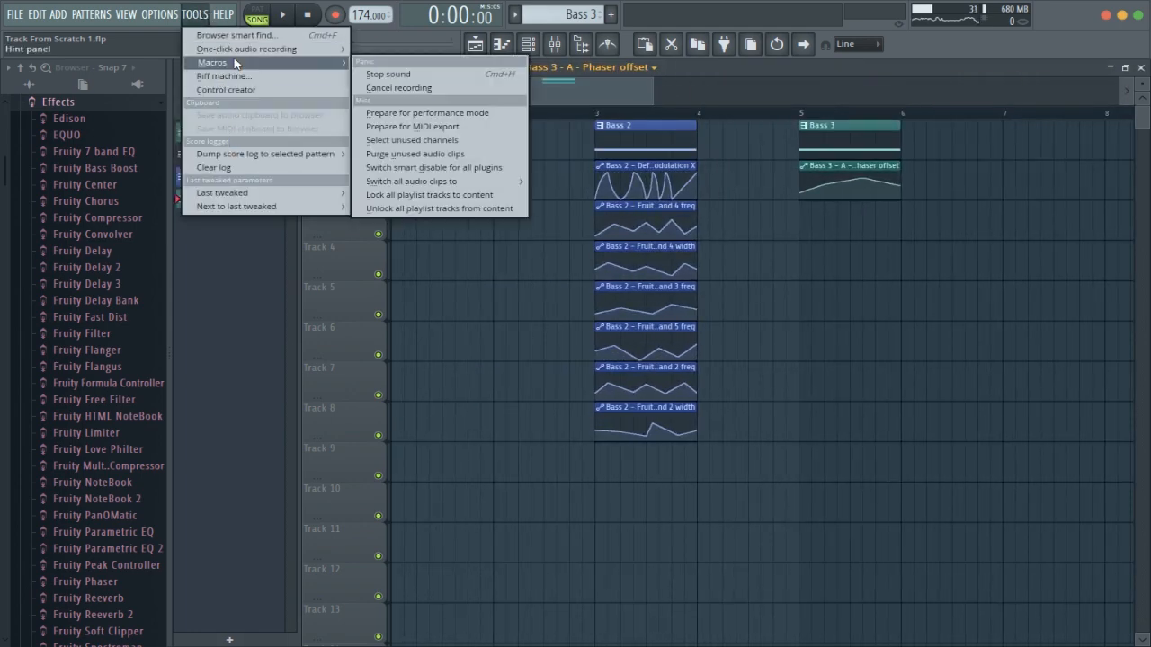
{"action": "left_click", "coordinate": [421, 169]}
Audition the Bass 2 section from bar 3 of the playlist
{"action": "left_click", "coordinate": [599, 114]}
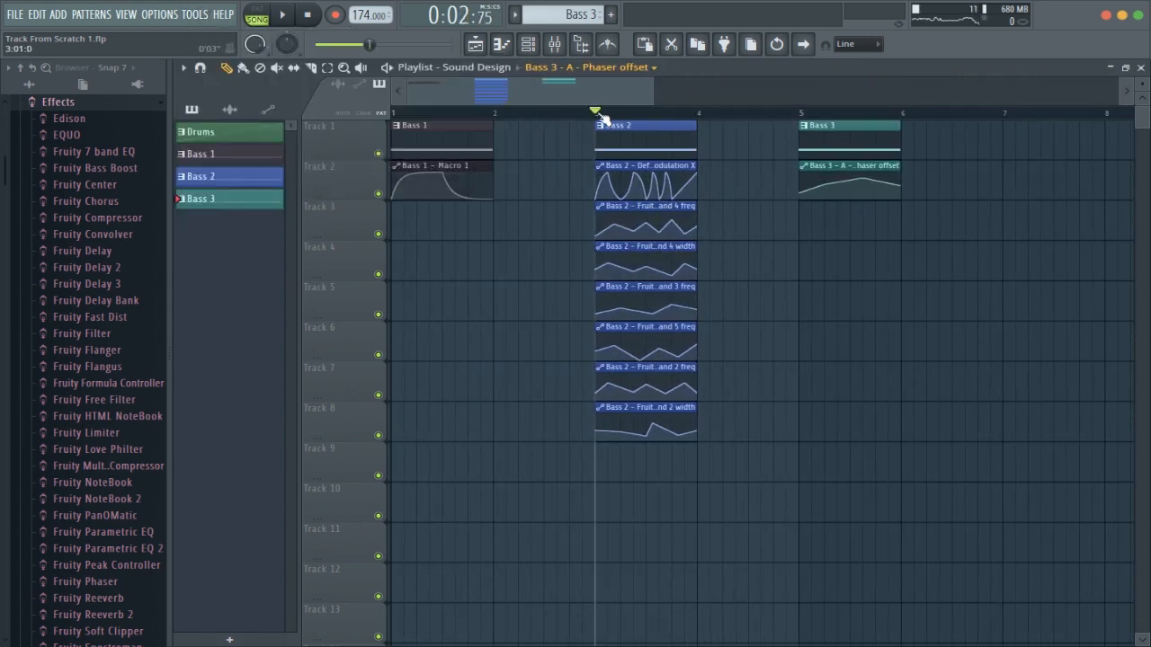
{"action": "key", "text": "space"}
{"action": "key", "text": "space"}
{"action": "key", "text": "space"}
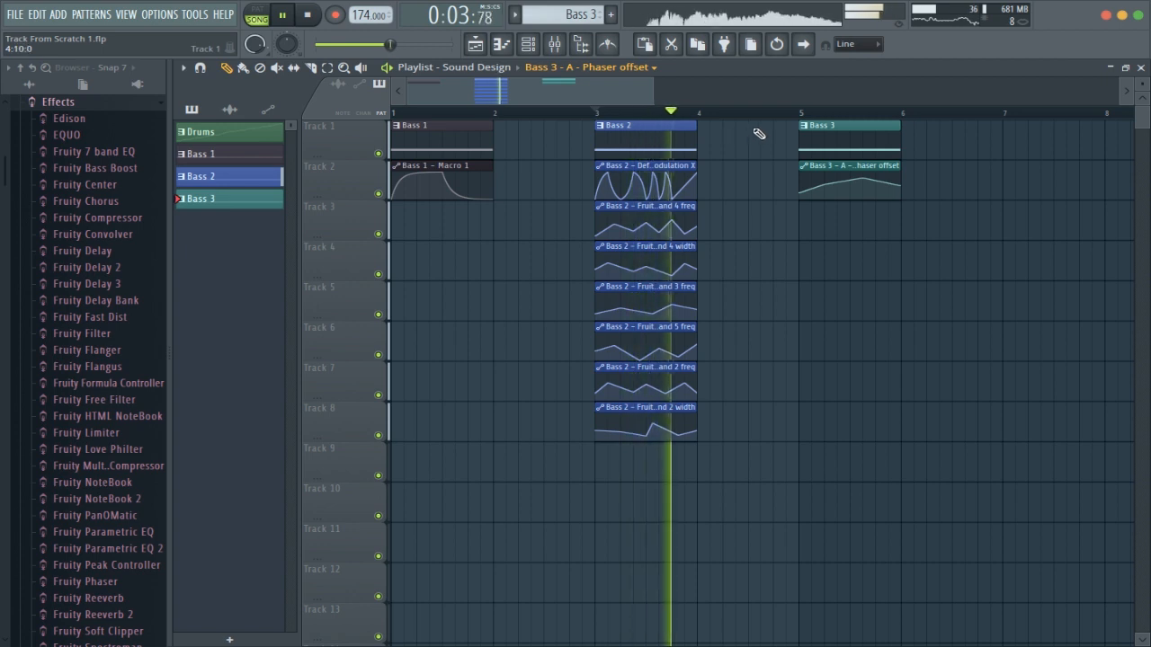
{"action": "key", "text": "space"}
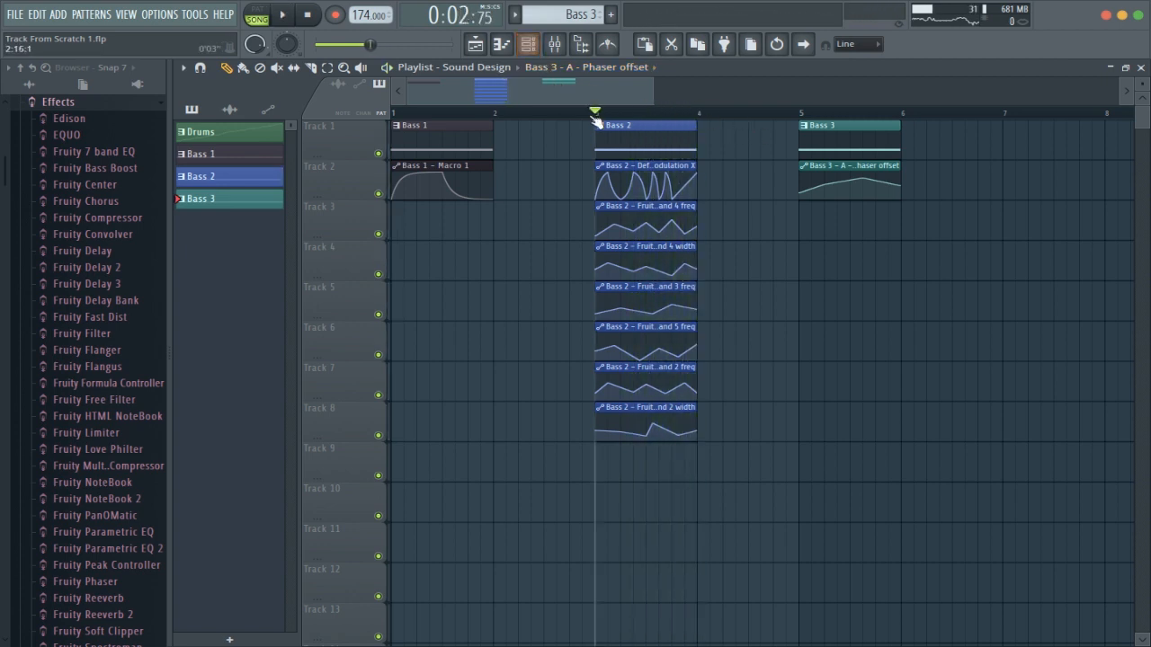
Audition the Bass 3 section from bar 5 of the playlist
{"action": "scroll", "coordinate": [643, 102], "scroll_direction": "right", "scroll_amount": 2}
{"action": "scroll", "coordinate": [580, 190], "scroll_direction": "up", "scroll_amount": 3, "text": "ctrl"}
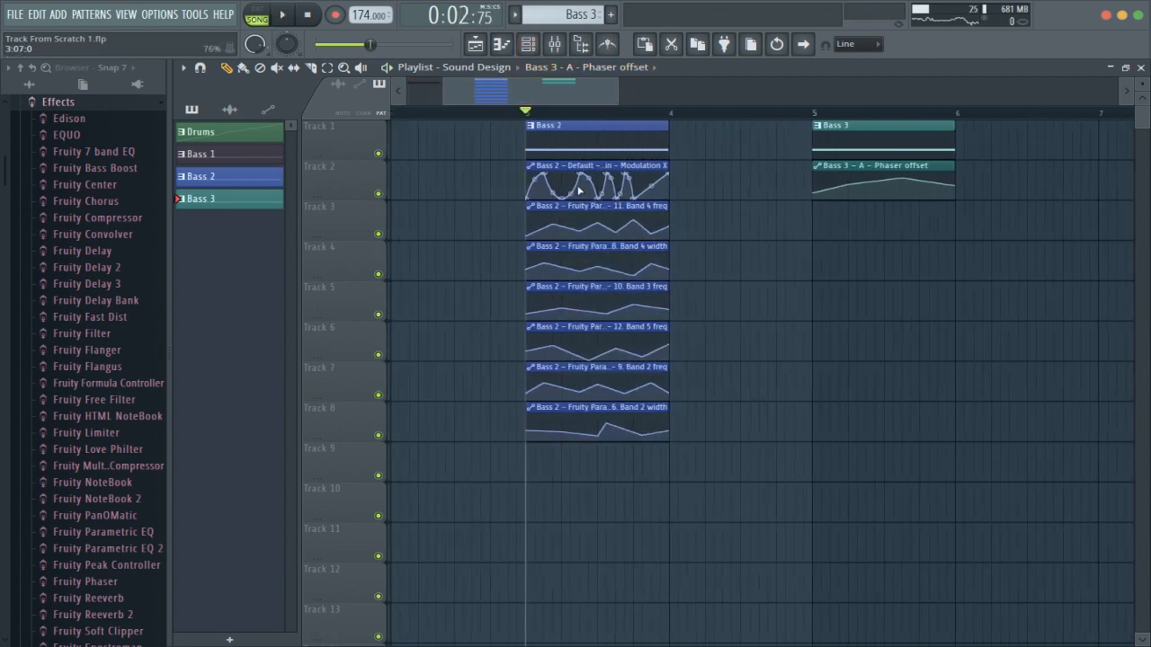
{"action": "left_click", "coordinate": [791, 111]}
{"action": "key", "text": "space"}
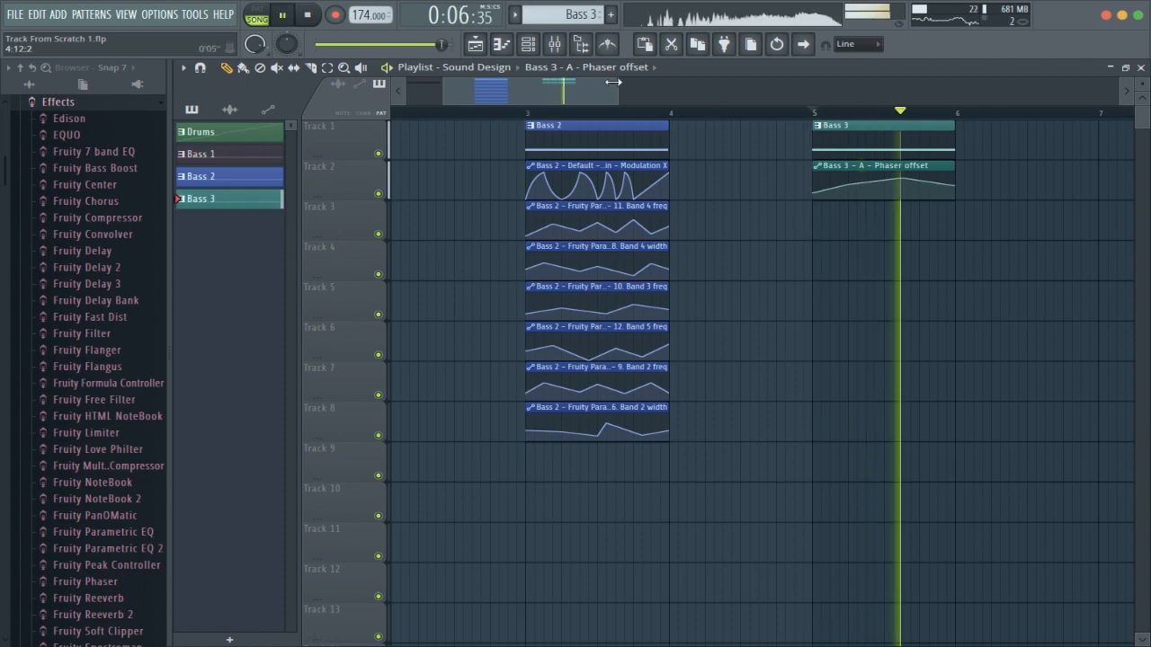
{"action": "key", "text": "space"}
{"action": "scroll", "coordinate": [773, 98], "scroll_direction": "down", "scroll_amount": 2}
{"action": "scroll", "coordinate": [773, 99], "scroll_direction": "down", "scroll_amount": 2}
{"action": "key", "text": "space"}
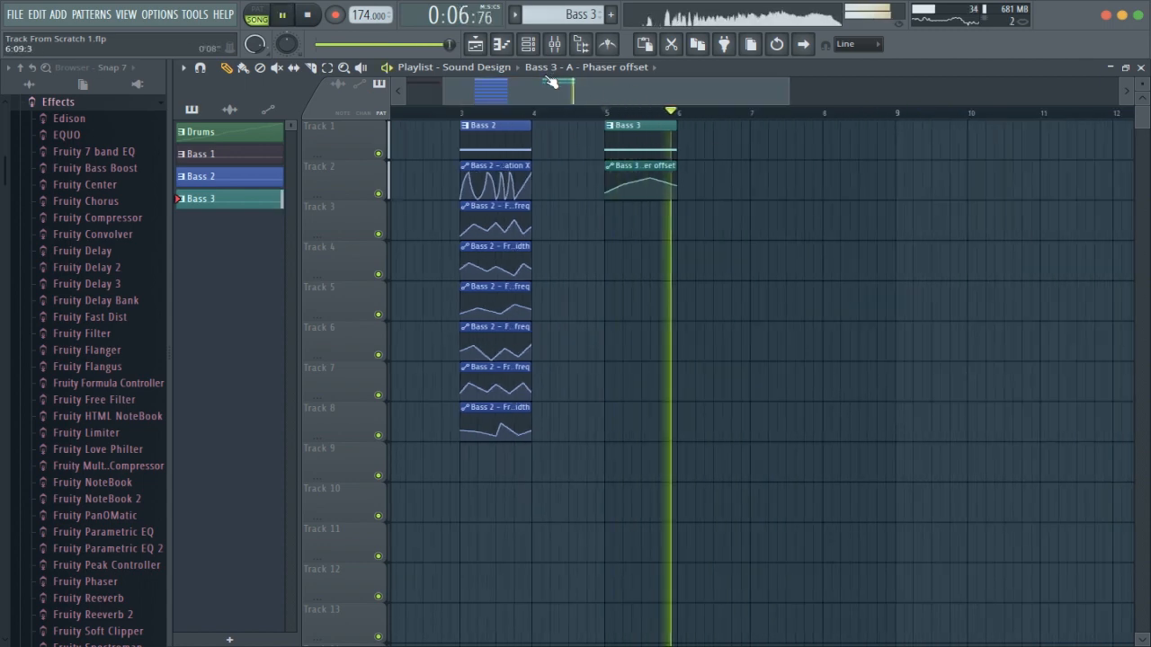
Examine the effects page of the Bass 3 synth while auditioning the bass, and close its editor
{"action": "key", "text": "space"}
{"action": "left_click", "coordinate": [527, 48]}
{"action": "left_click", "coordinate": [292, 147]}
{"action": "left_click", "coordinate": [947, 345]}
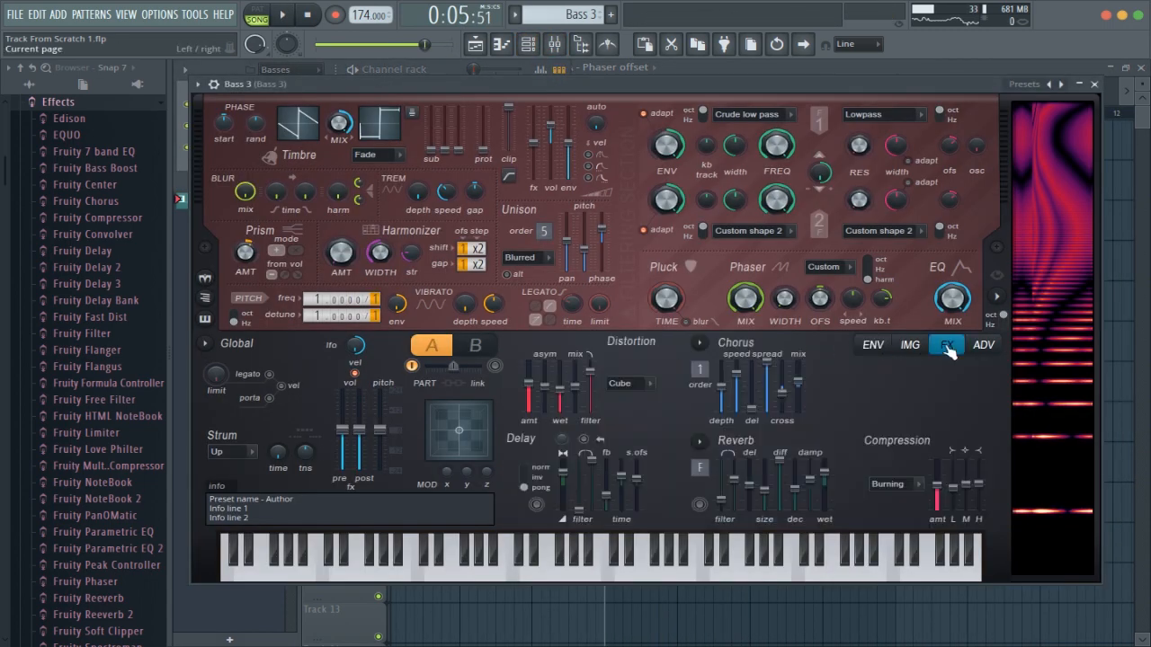
{"action": "key", "text": "space"}
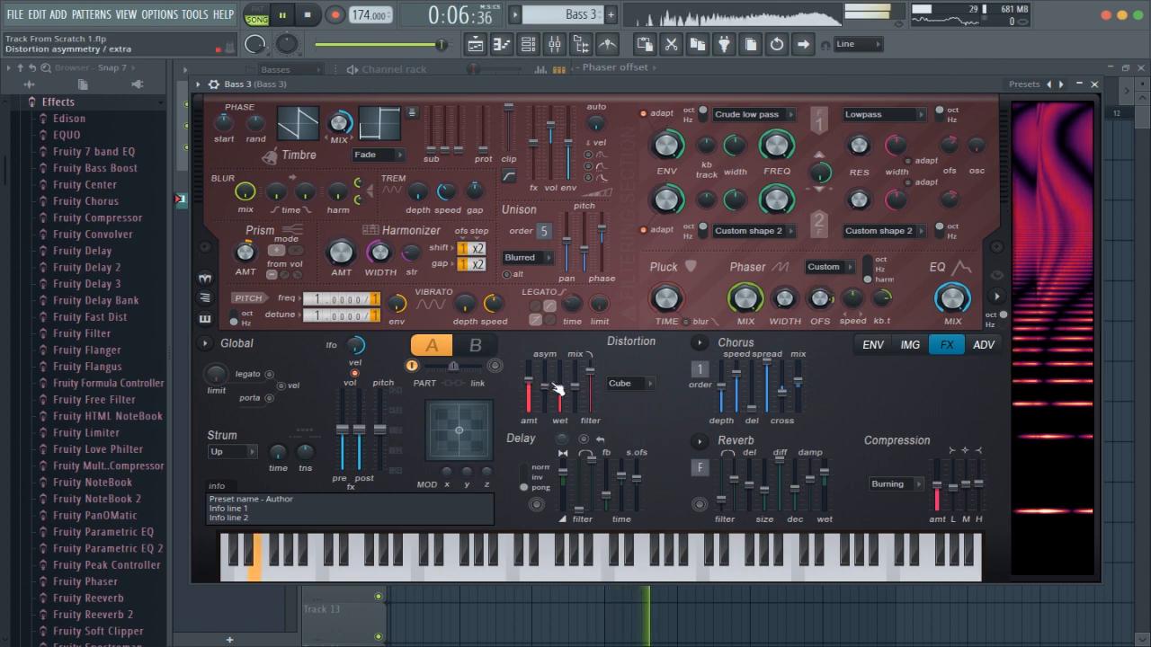
{"action": "key", "text": "space"}
{"action": "key", "text": "space"}
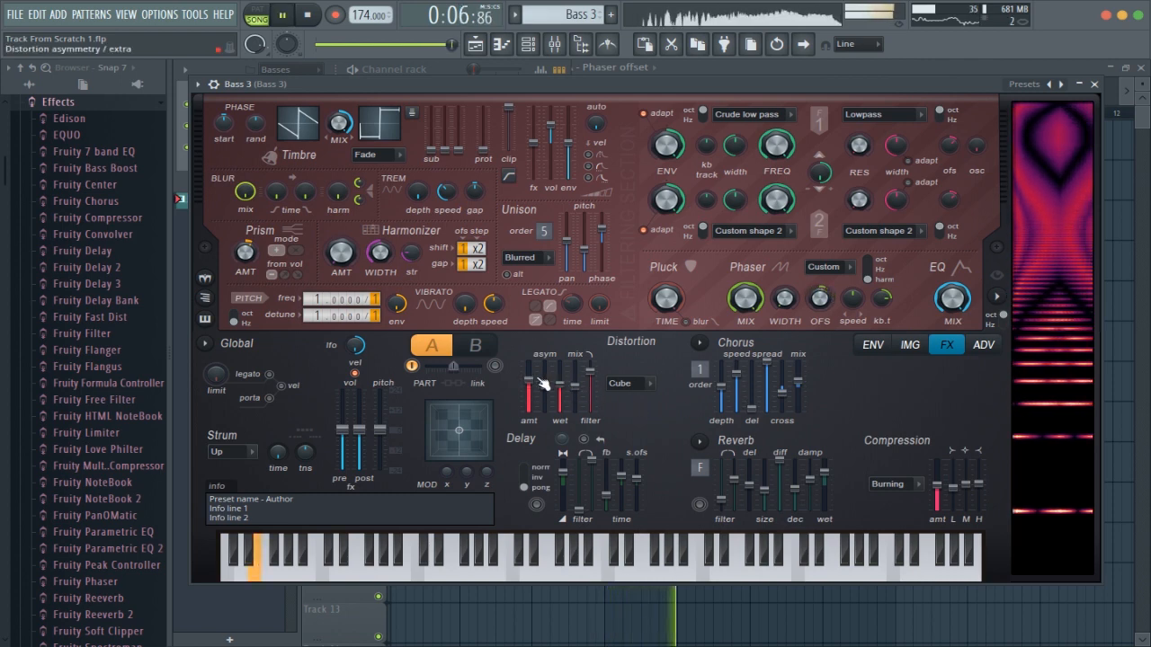
{"action": "key", "text": "space"}
{"action": "key", "text": "space"}
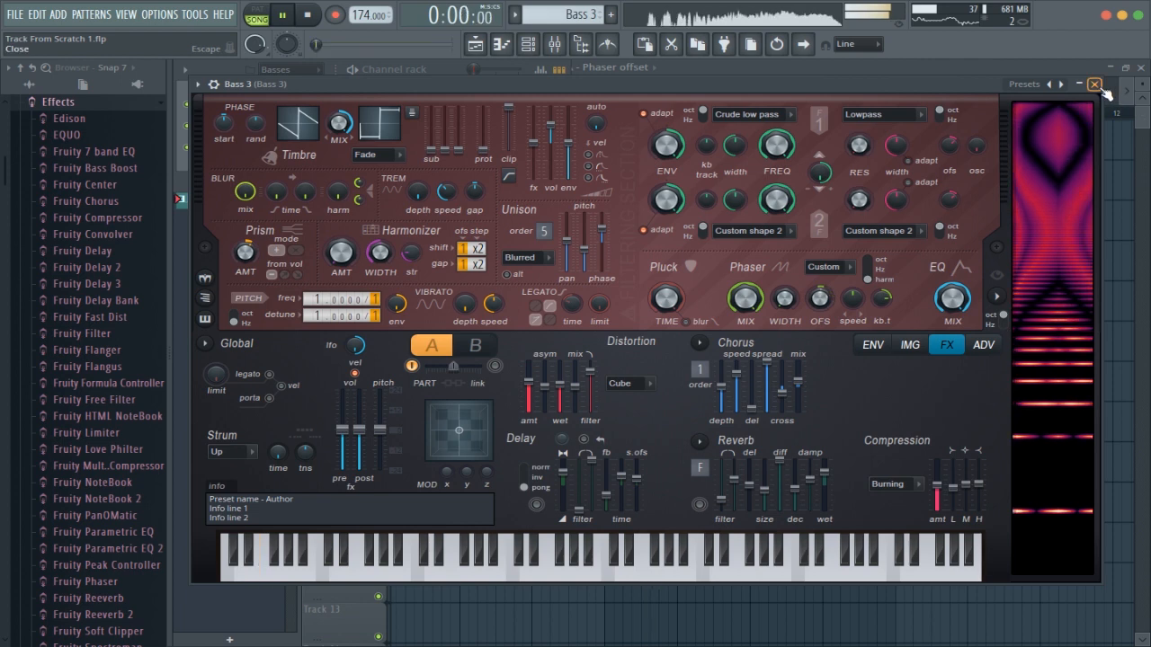
{"action": "left_click", "coordinate": [1094, 84]}
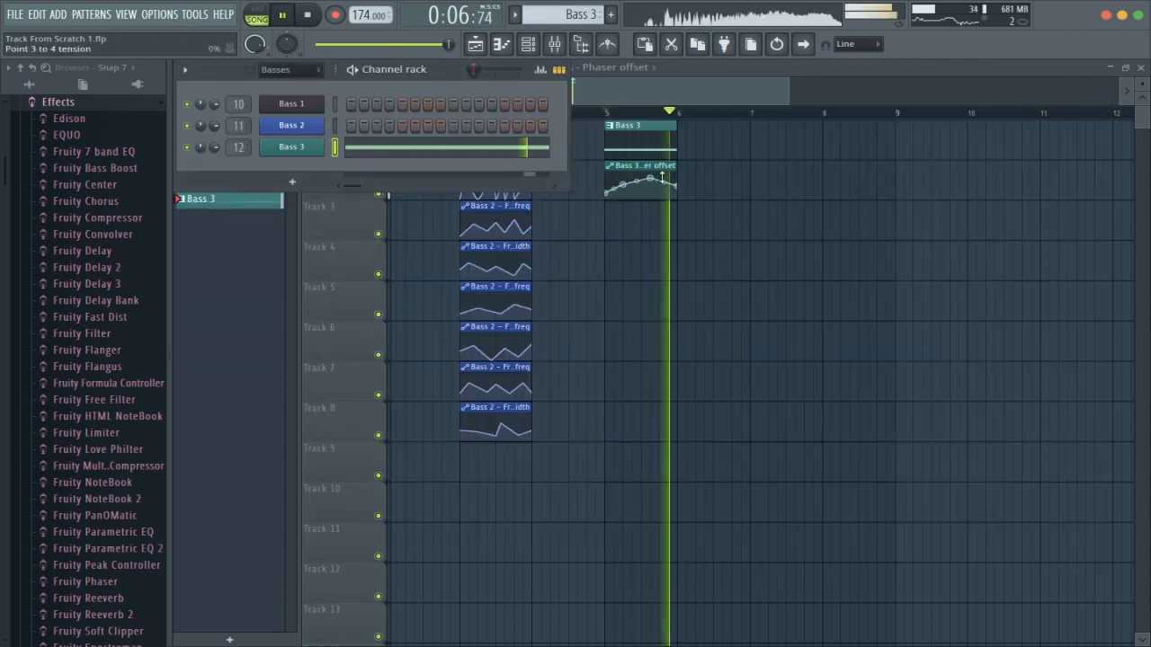
Try lowering an early point of the Bass 3 Phaser offset automation, and undo the change
{"action": "left_click", "coordinate": [627, 199]}
{"action": "mouse_move", "coordinate": [626, 200]}
{"action": "left_mouse_down"}
{"action": "mouse_move", "coordinate": [637, 188]}
{"action": "mouse_move", "coordinate": [632, 198]}
{"action": "left_mouse_up"}
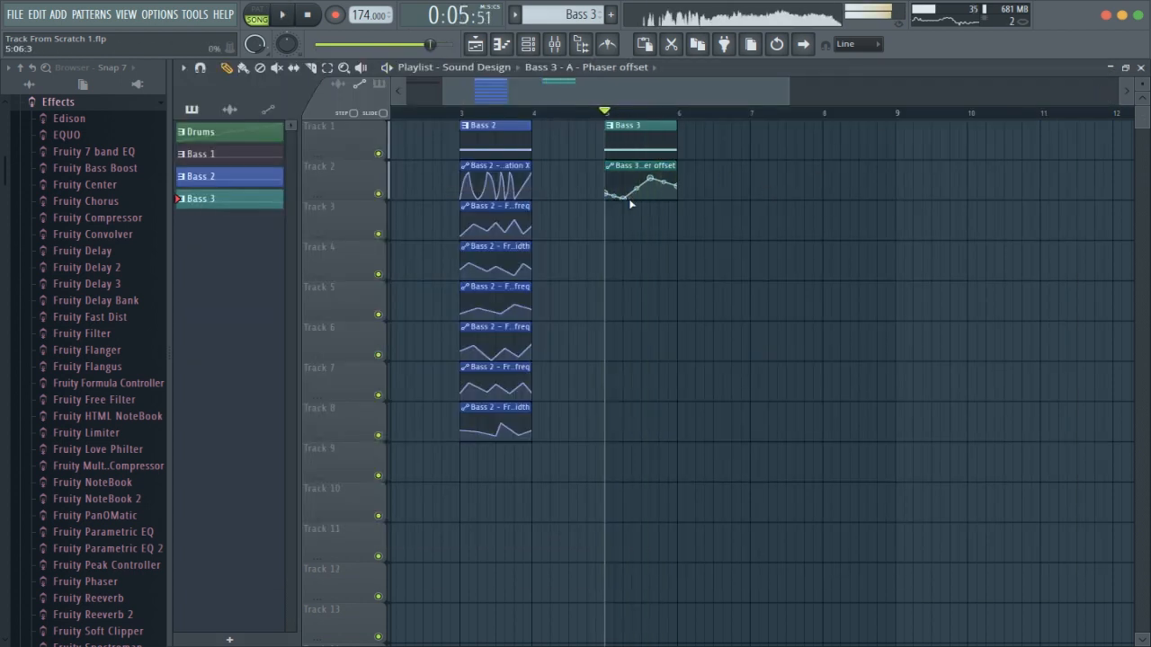
{"action": "key", "text": "space"}
{"action": "key", "text": "ctrl+z"}
Audition Bass 2 from bar 3 and Bass 1 from bar 1 of the playlist
{"action": "scroll", "coordinate": [583, 94], "scroll_direction": "left", "scroll_amount": 2}
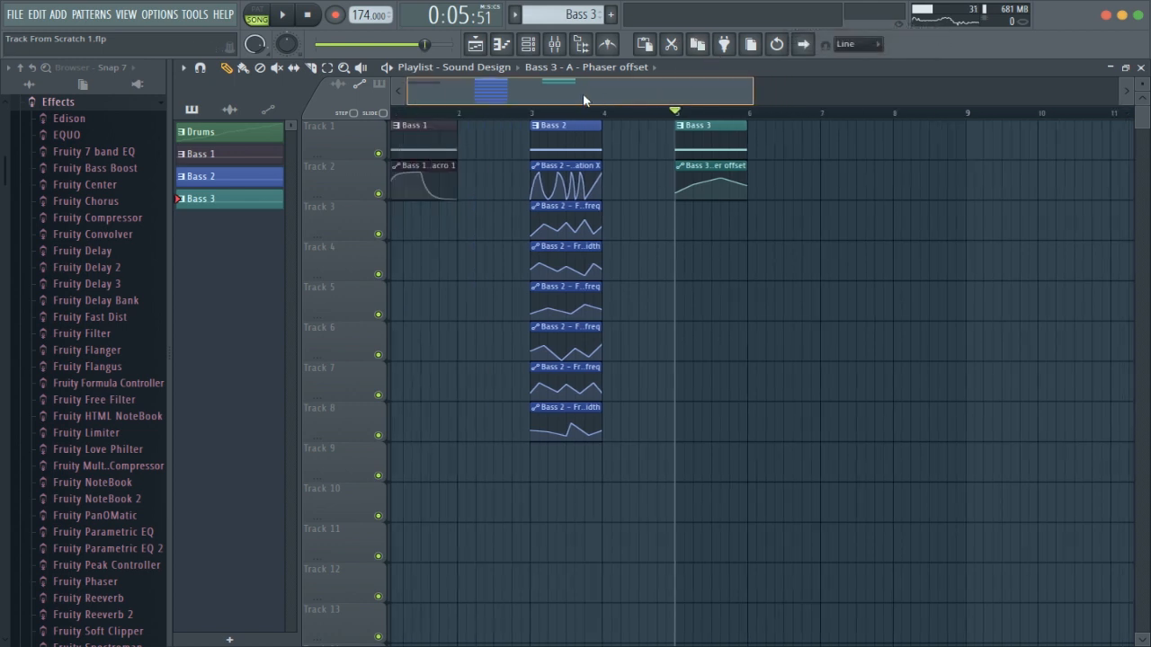
{"action": "left_click", "coordinate": [559, 113]}
{"action": "key", "text": "space"}
{"action": "key", "text": "space"}
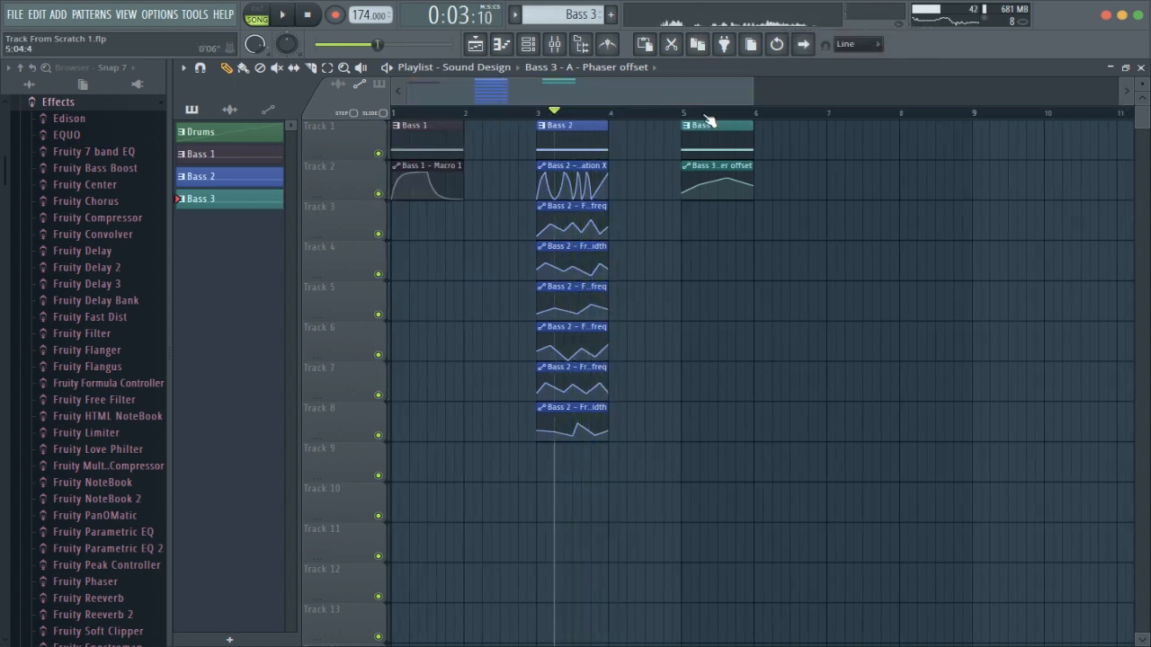
{"action": "left_click", "coordinate": [400, 115]}
{"action": "key", "text": "space"}
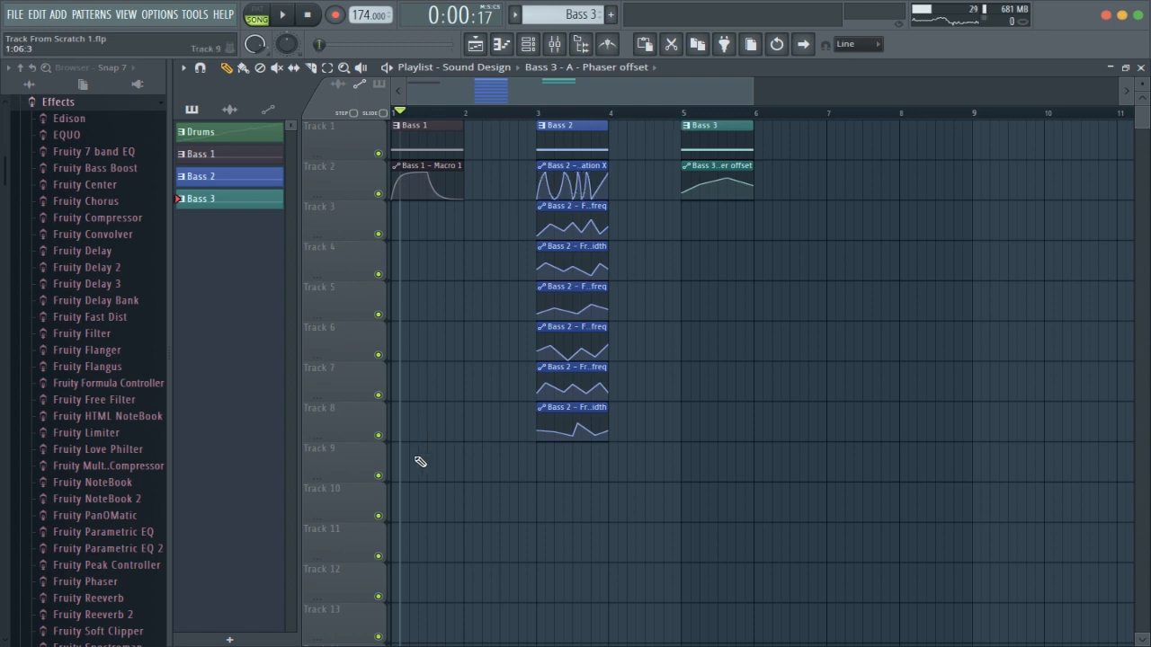
Add a new pattern named Bass 4 and color it red
{"action": "left_click", "coordinate": [251, 642]}
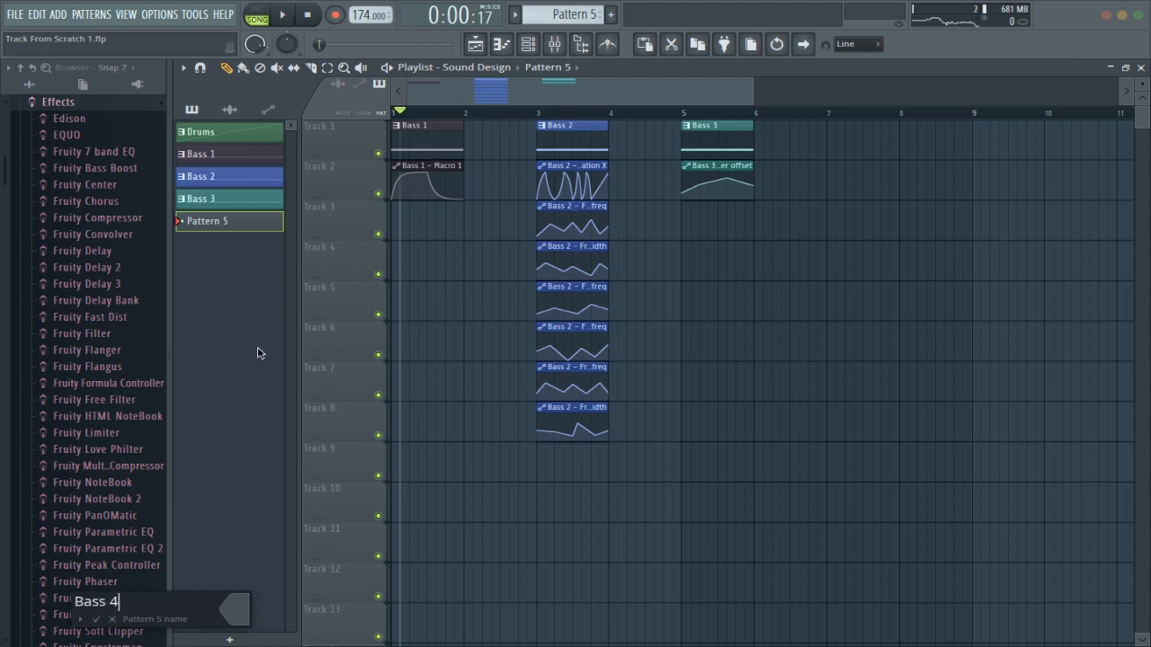
{"action": "type", "text": "Bass 4"}
{"action": "left_click", "coordinate": [249, 582]}
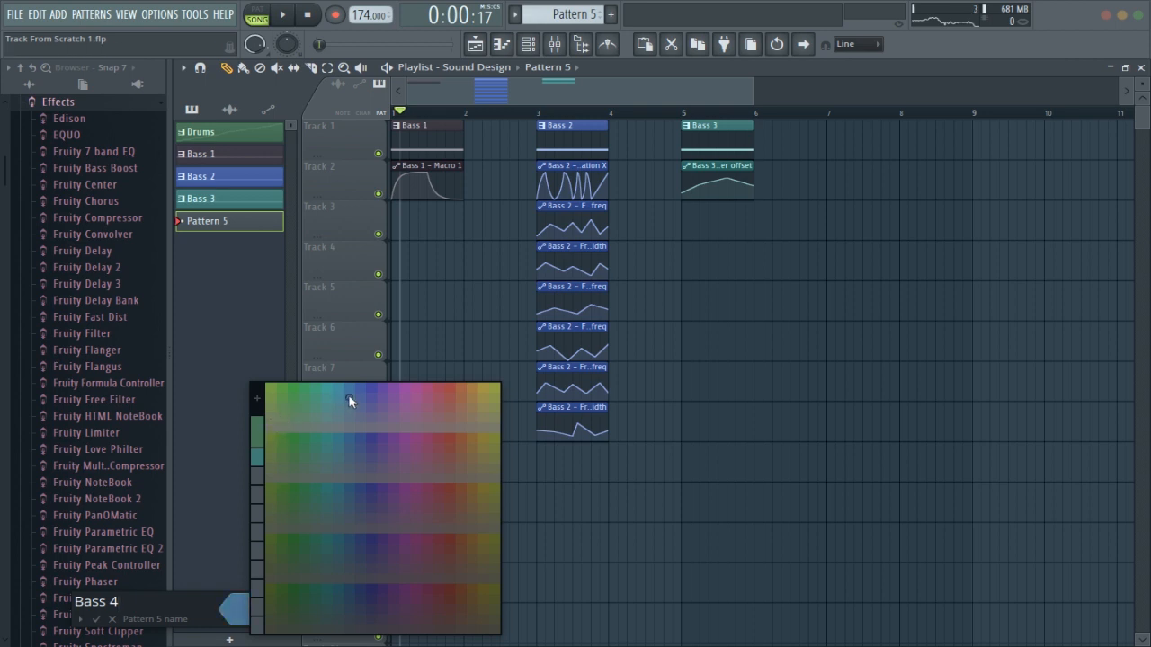
{"action": "left_click", "coordinate": [340, 388]}
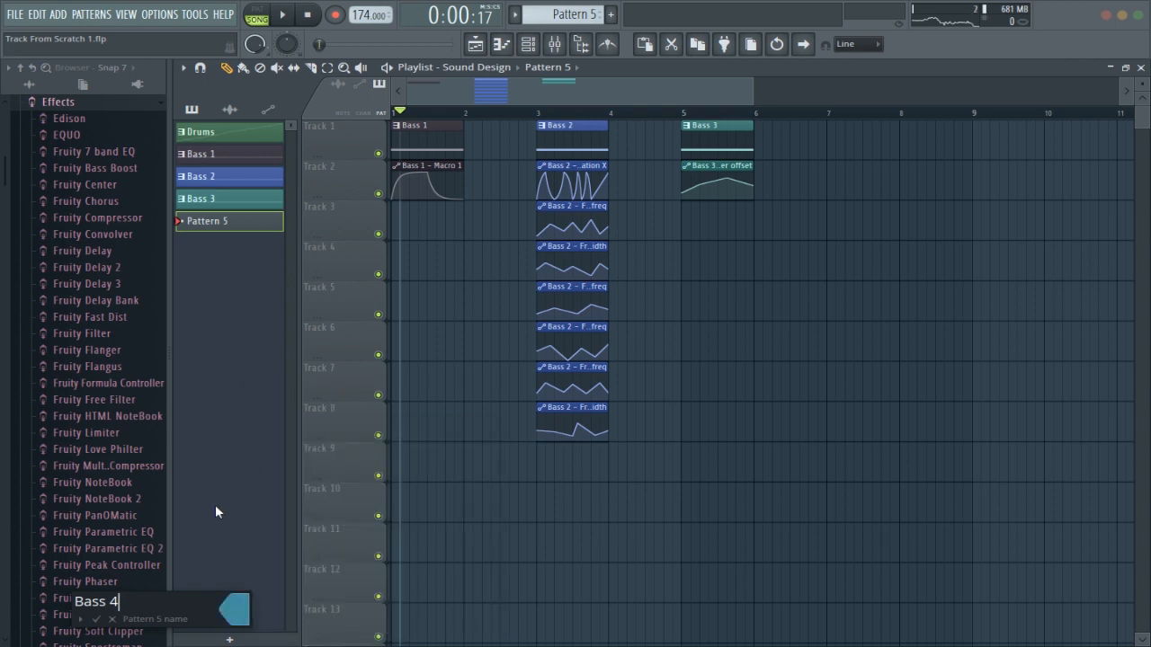
{"action": "left_click", "coordinate": [227, 614]}
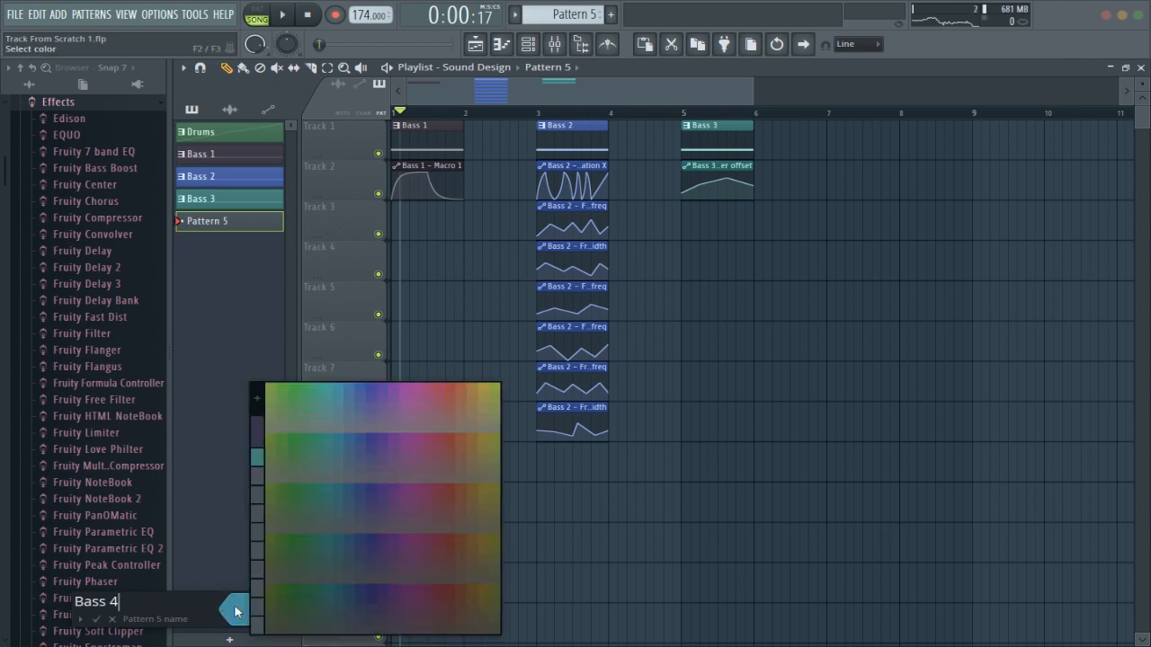
{"action": "left_click", "coordinate": [452, 388]}
{"action": "left_click", "coordinate": [99, 619]}
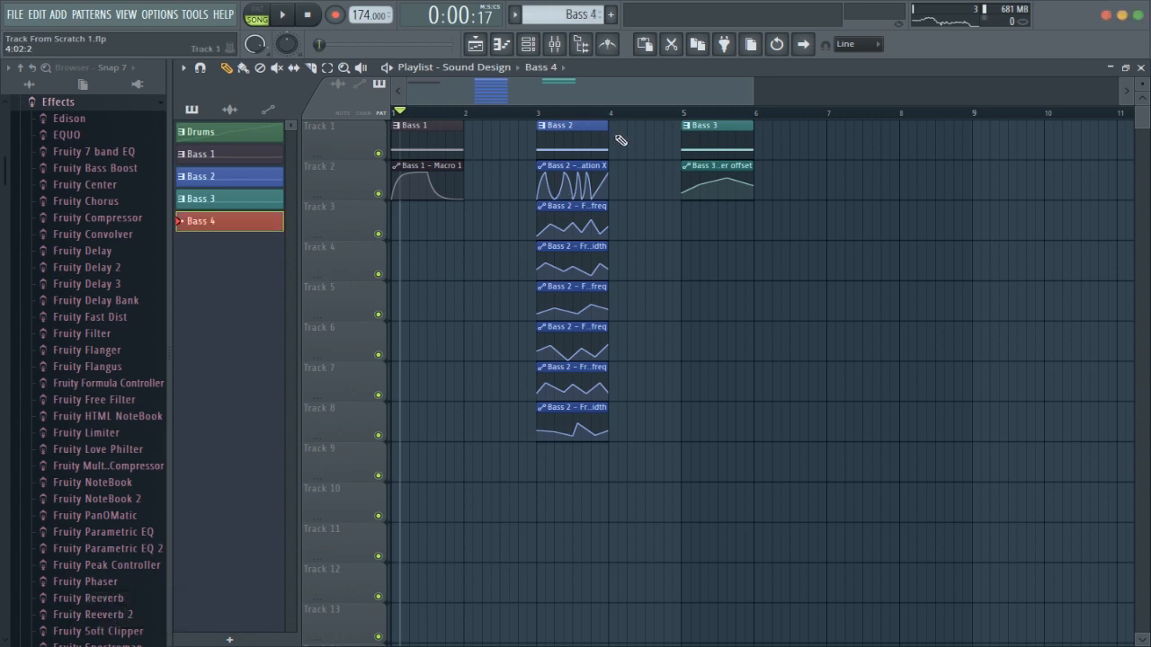
Add a Serum channel to the Basses group and close its editor
{"action": "left_click_drag", "start_coordinate": [430, 117], "coordinate": [604, 122]}
{"action": "left_click_drag", "start_coordinate": [399, 116], "coordinate": [609, 118]}
{"action": "left_click", "coordinate": [528, 44]}
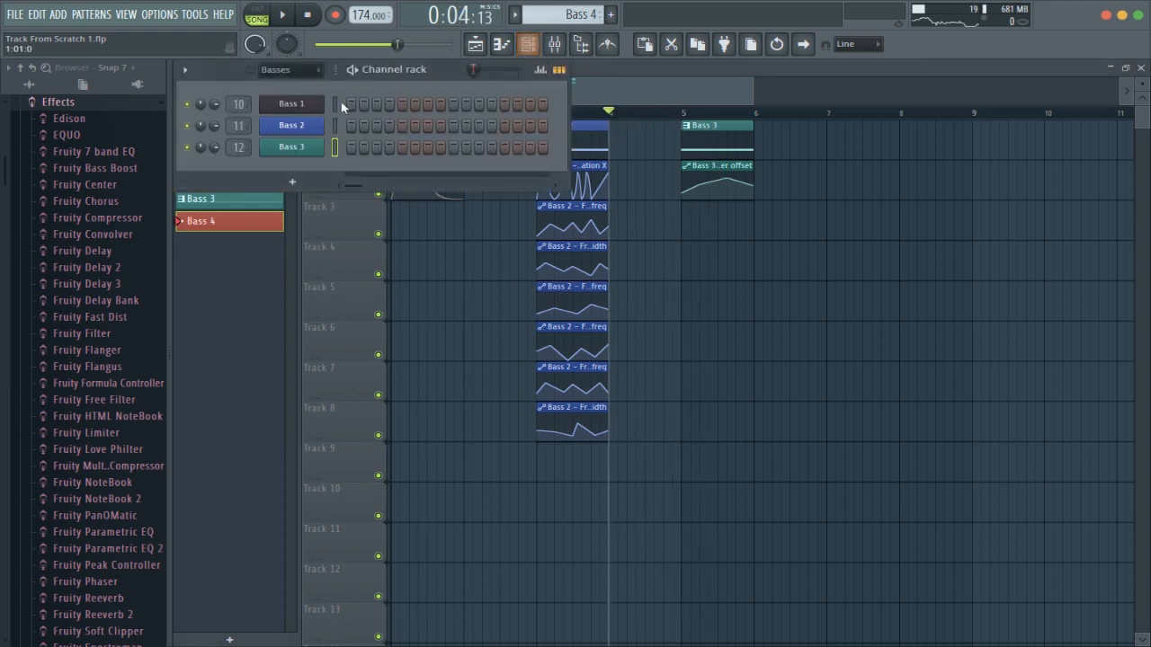
{"action": "left_click", "coordinate": [293, 182]}
{"action": "mouse_move", "coordinate": [311, 313]}
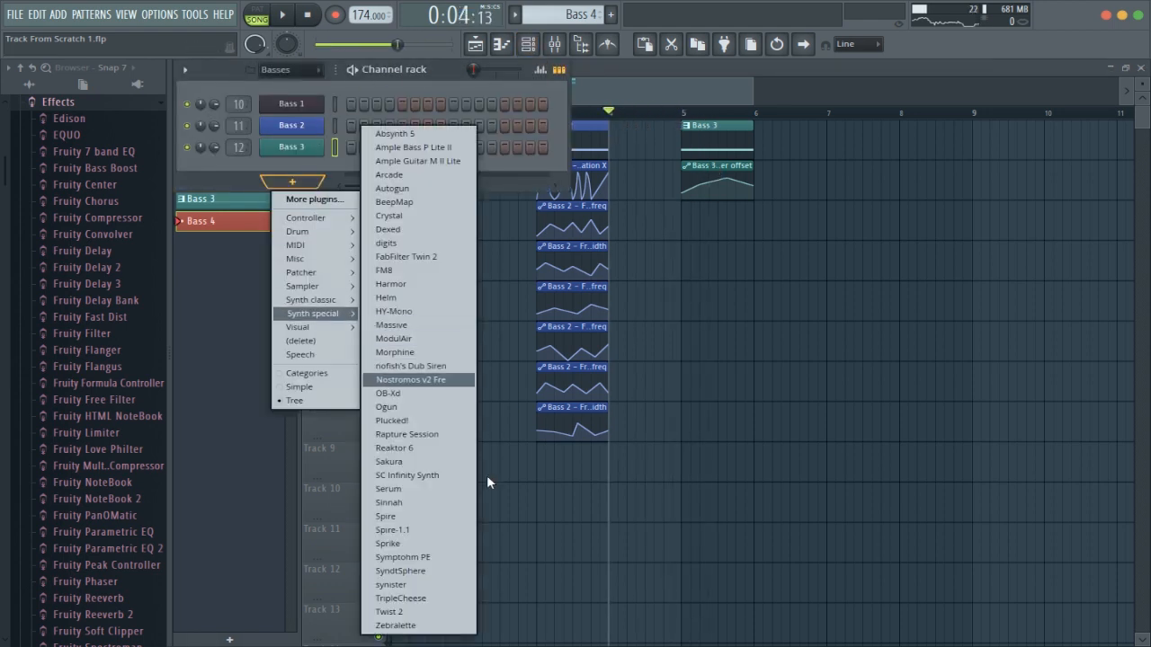
{"action": "left_click", "coordinate": [416, 490]}
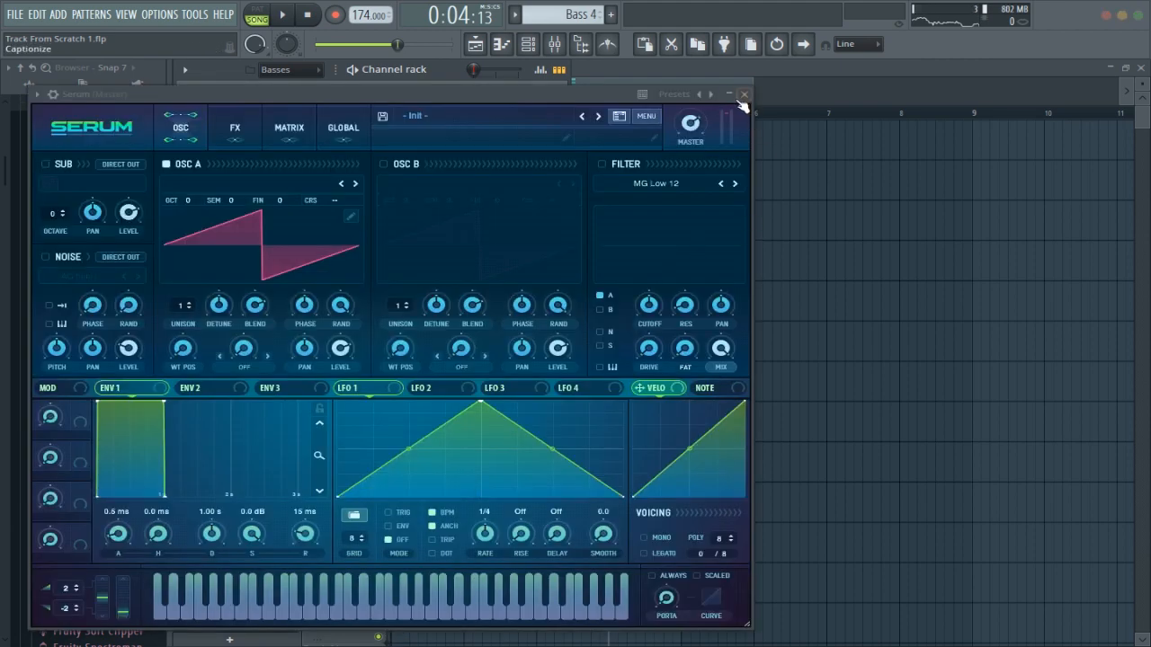
{"action": "left_click", "coordinate": [742, 102]}
Rename the Serum channel as Bass 4, color it red like its pattern, and close its editor
{"action": "right_click", "coordinate": [313, 173]}
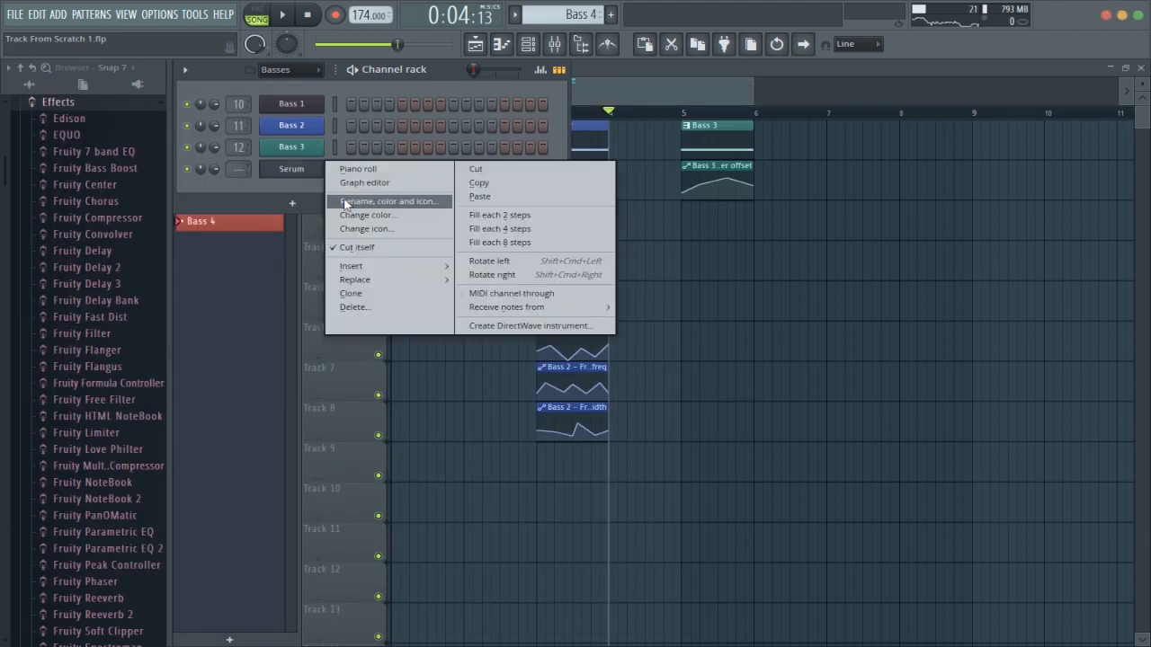
{"action": "left_click", "coordinate": [343, 198]}
{"action": "type", "text": "Bass 4"}
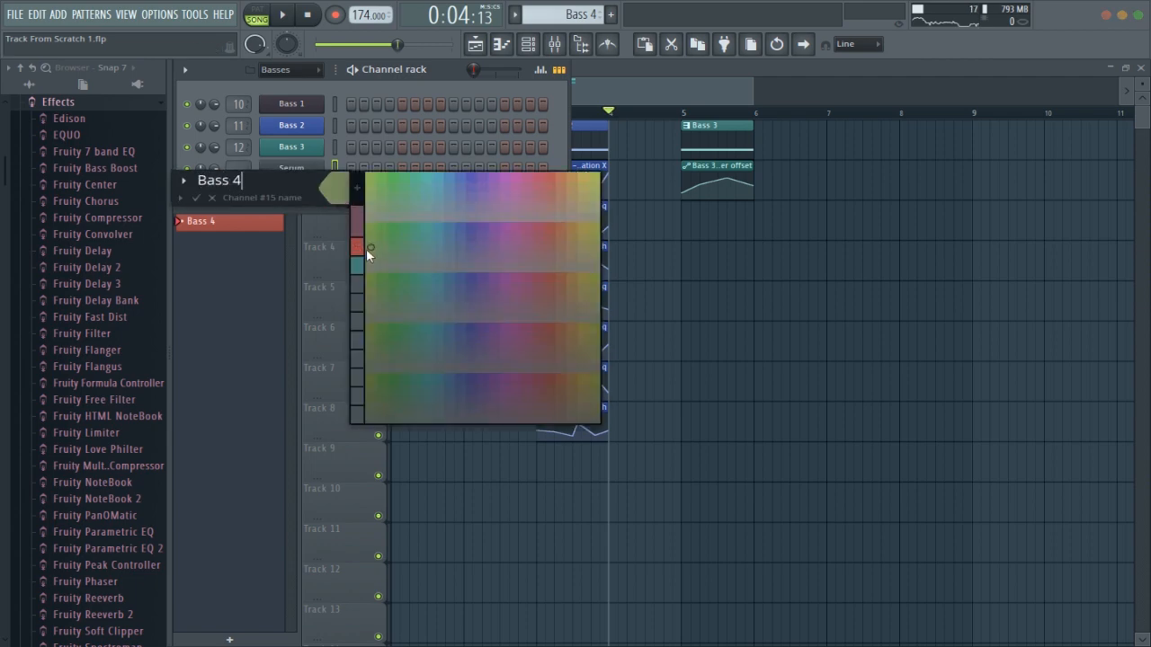
{"action": "key", "text": "Return"}
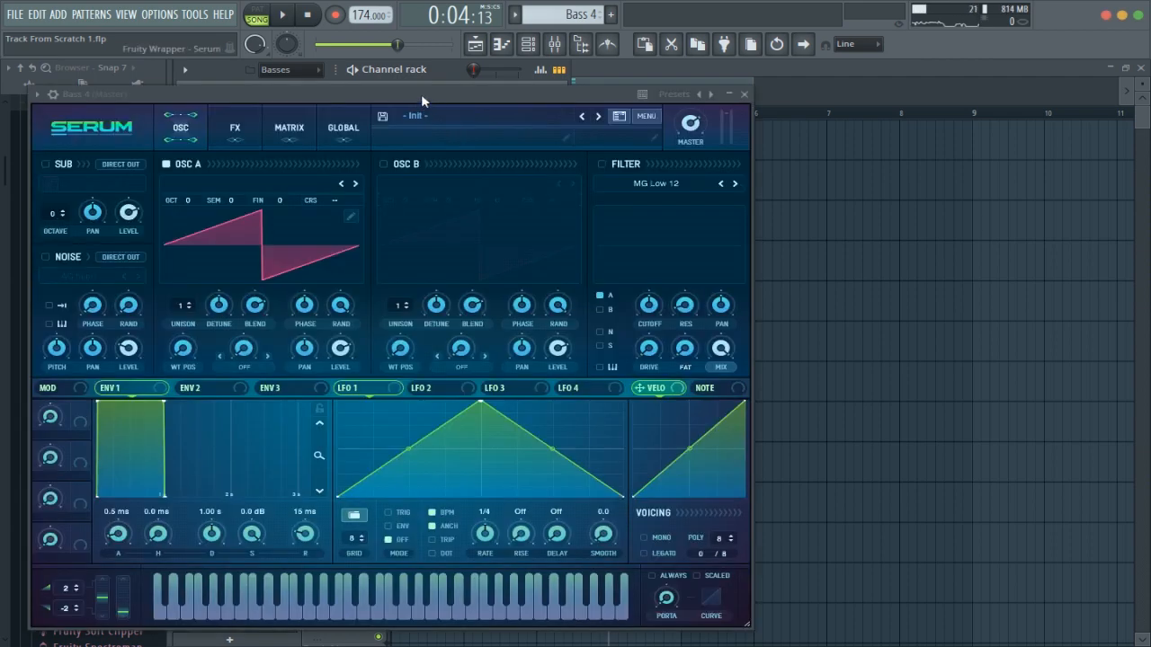
{"action": "left_click_drag", "start_coordinate": [421, 94], "coordinate": [661, 70]}
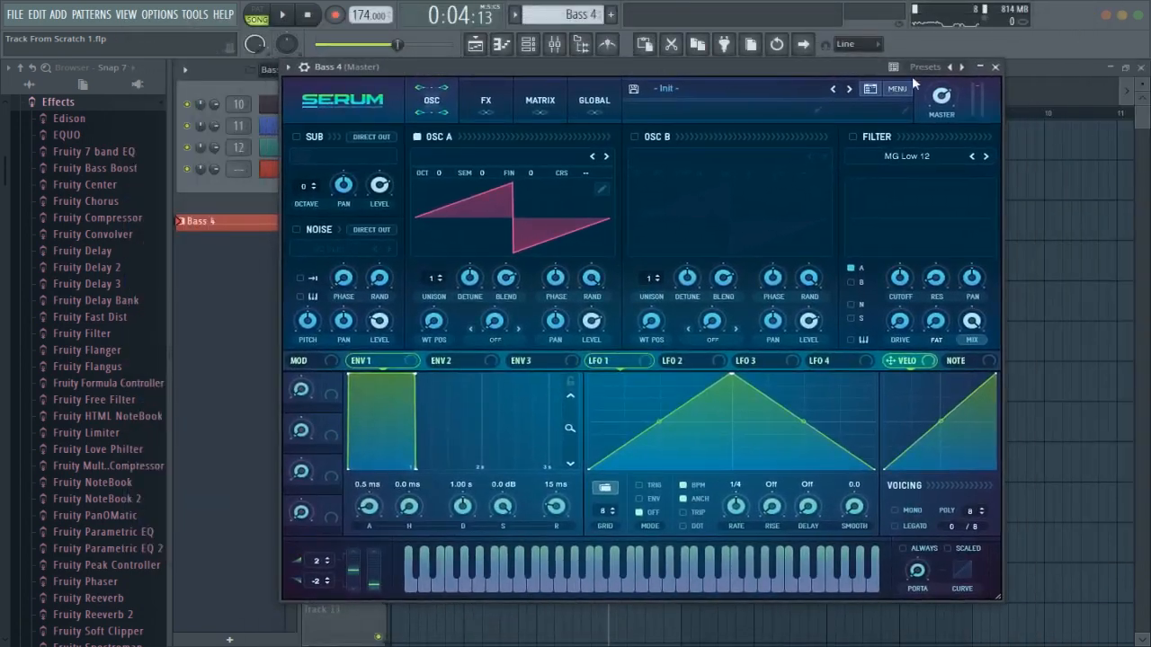
{"action": "left_click", "coordinate": [995, 67]}
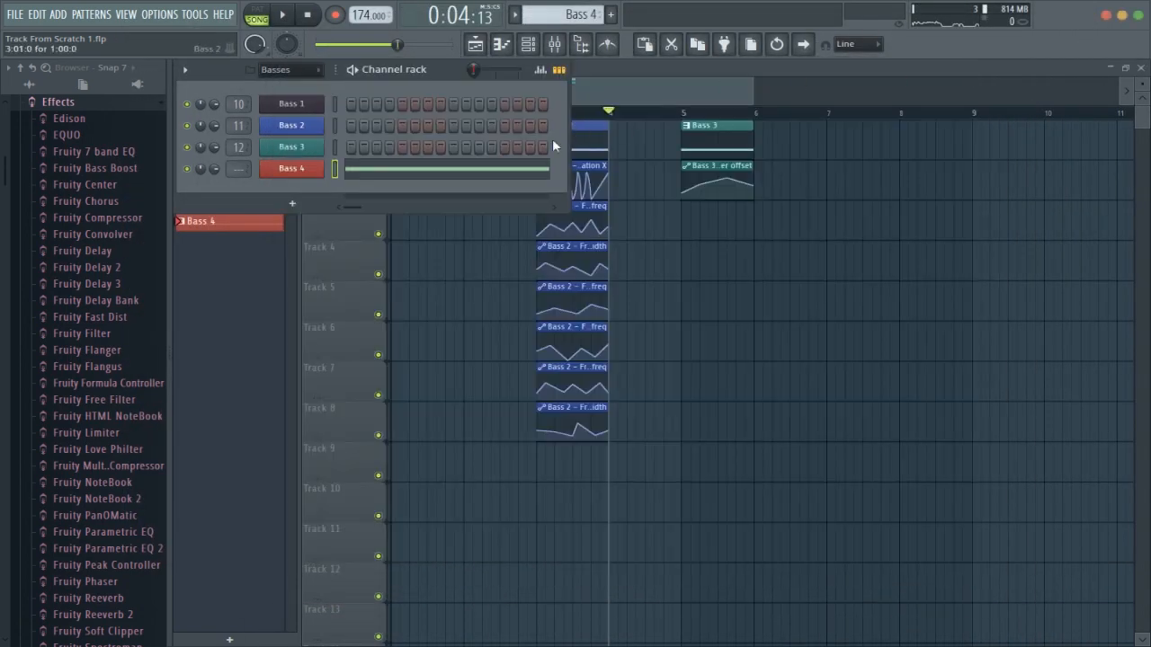
Place the Bass 4 pattern on Track 1 at bar 7 and shorten its E2 note to 14 steps
{"action": "left_click", "coordinate": [843, 146]}
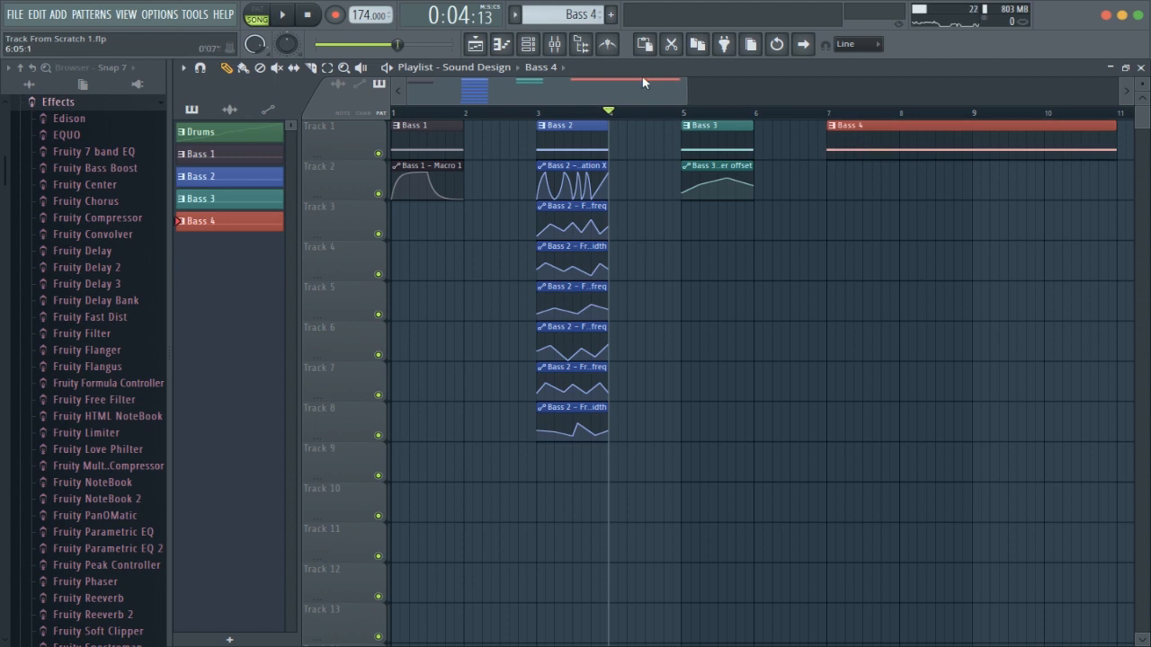
{"action": "left_click_drag", "start_coordinate": [642, 83], "coordinate": [713, 96]}
{"action": "double_click", "coordinate": [261, 224]}
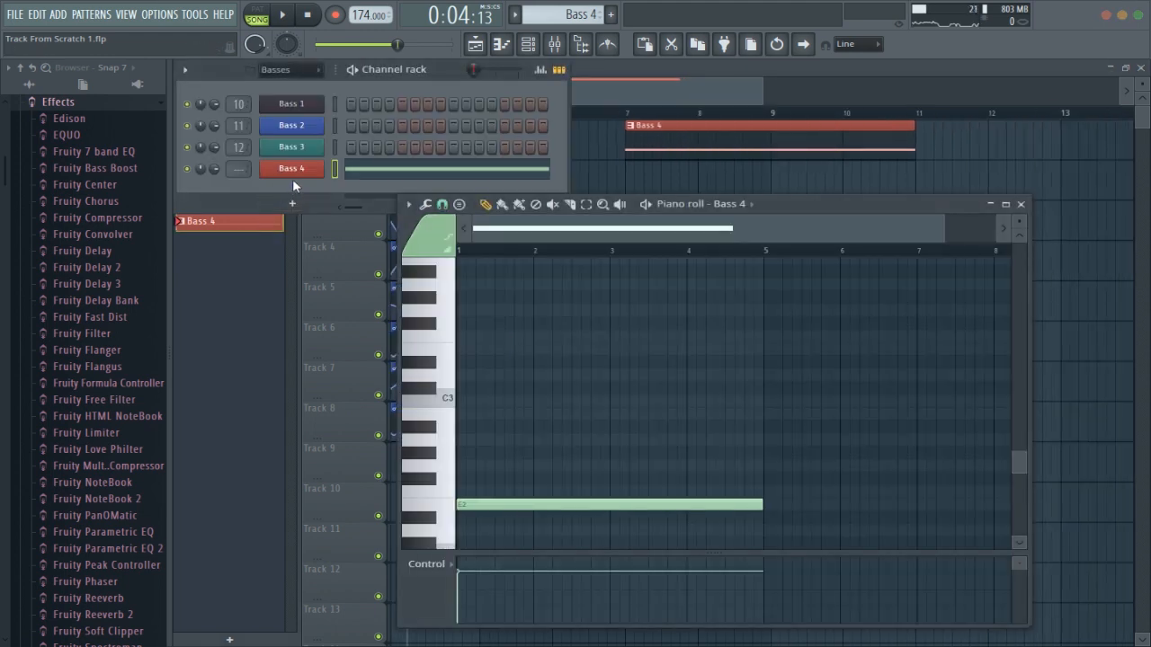
{"action": "right_click", "coordinate": [294, 171]}
{"action": "left_click", "coordinate": [536, 214]}
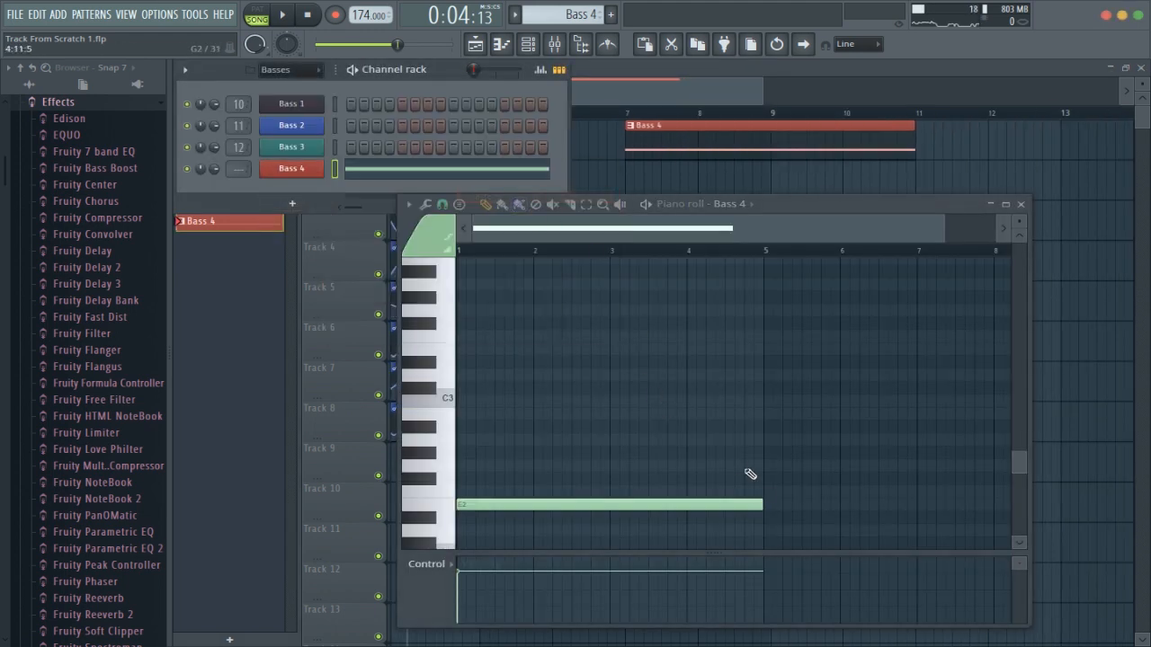
{"action": "left_click_drag", "start_coordinate": [772, 514], "coordinate": [524, 499]}
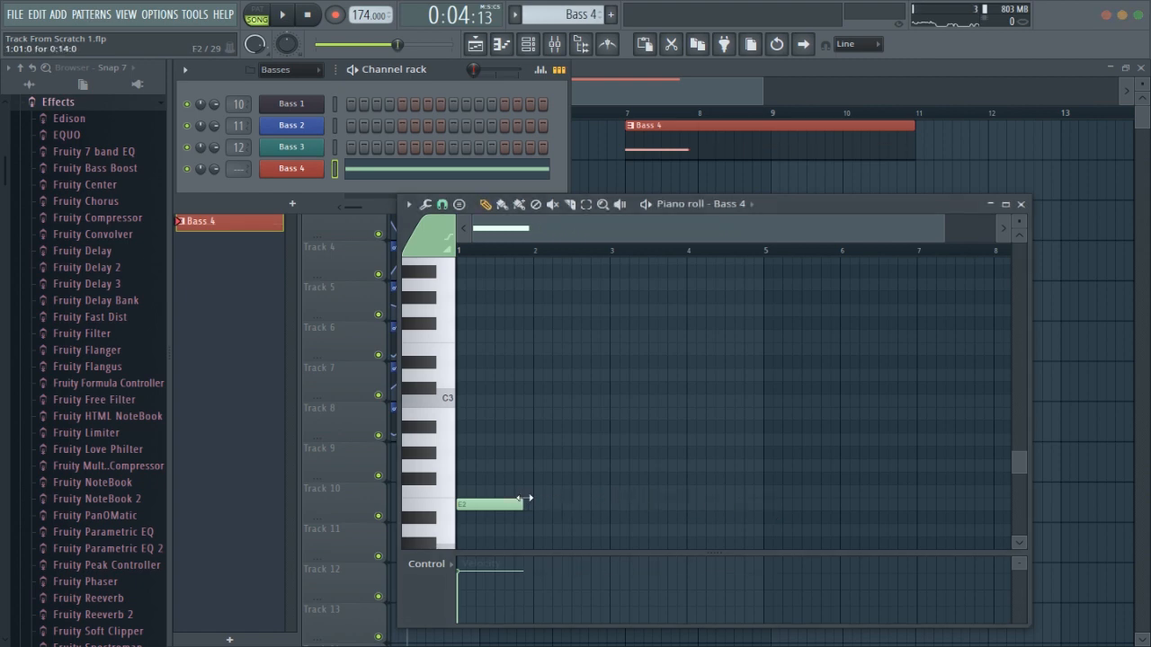
Close the piano roll and select bar 7 as the playback range with the playhead at the Bass 4 clip's start
{"action": "left_click", "coordinate": [1023, 205]}
{"action": "mouse_move", "coordinate": [642, 129]}
{"action": "left_mouse_down"}
{"action": "mouse_move", "coordinate": [506, 134]}
{"action": "mouse_move", "coordinate": [636, 146]}
{"action": "mouse_move", "coordinate": [709, 118]}
{"action": "mouse_move", "coordinate": [699, 122]}
{"action": "left_mouse_up"}
{"action": "left_click", "coordinate": [631, 113]}
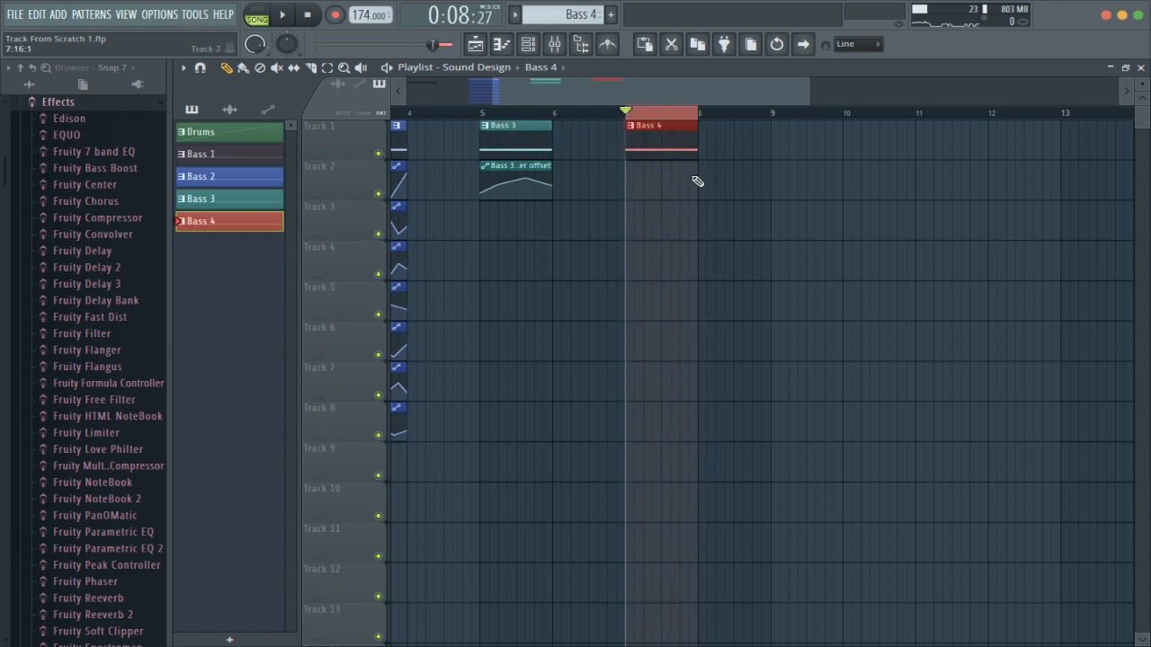
Open Bass 4's Serum editor, load the user wavetable Shakes into oscillator A, and show it in 3D
{"action": "left_click", "coordinate": [528, 43]}
{"action": "left_click", "coordinate": [308, 174]}
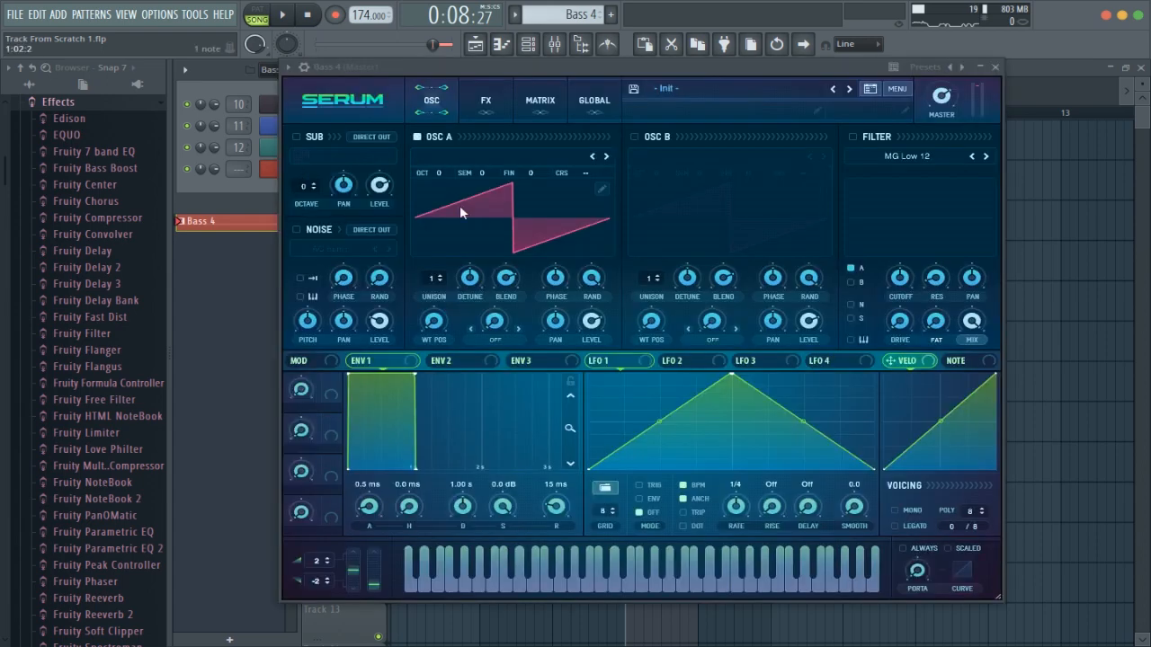
{"action": "left_click_drag", "start_coordinate": [669, 67], "coordinate": [640, 68]}
{"action": "left_click", "coordinate": [439, 156]}
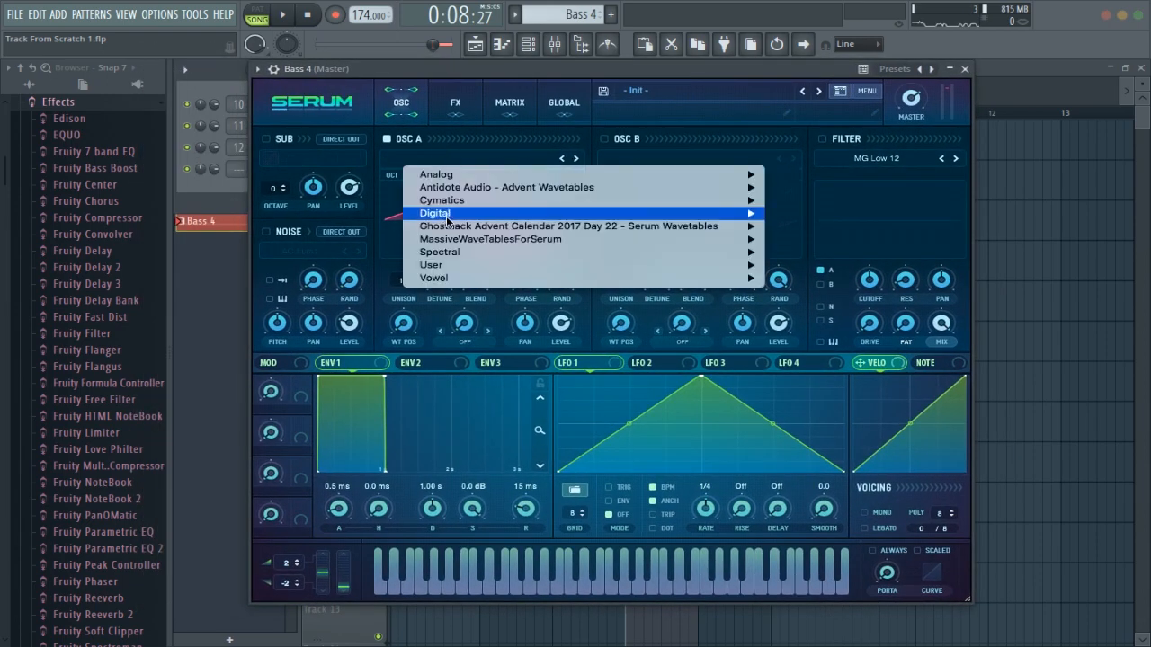
{"action": "mouse_move", "coordinate": [652, 268]}
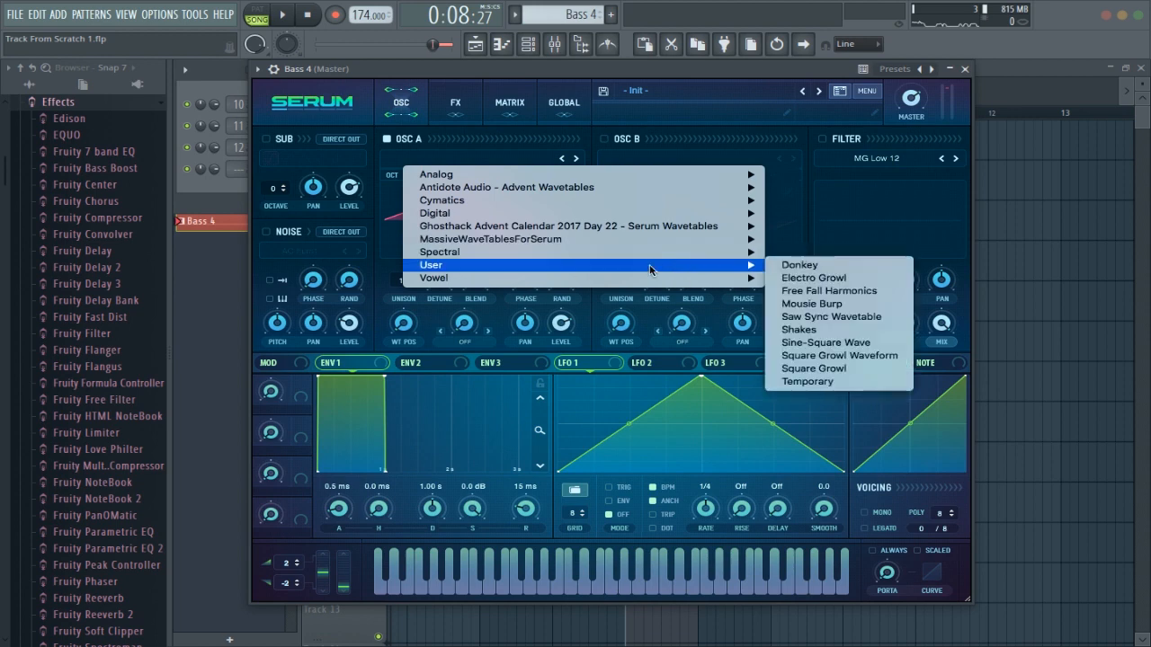
{"action": "left_click", "coordinate": [799, 330]}
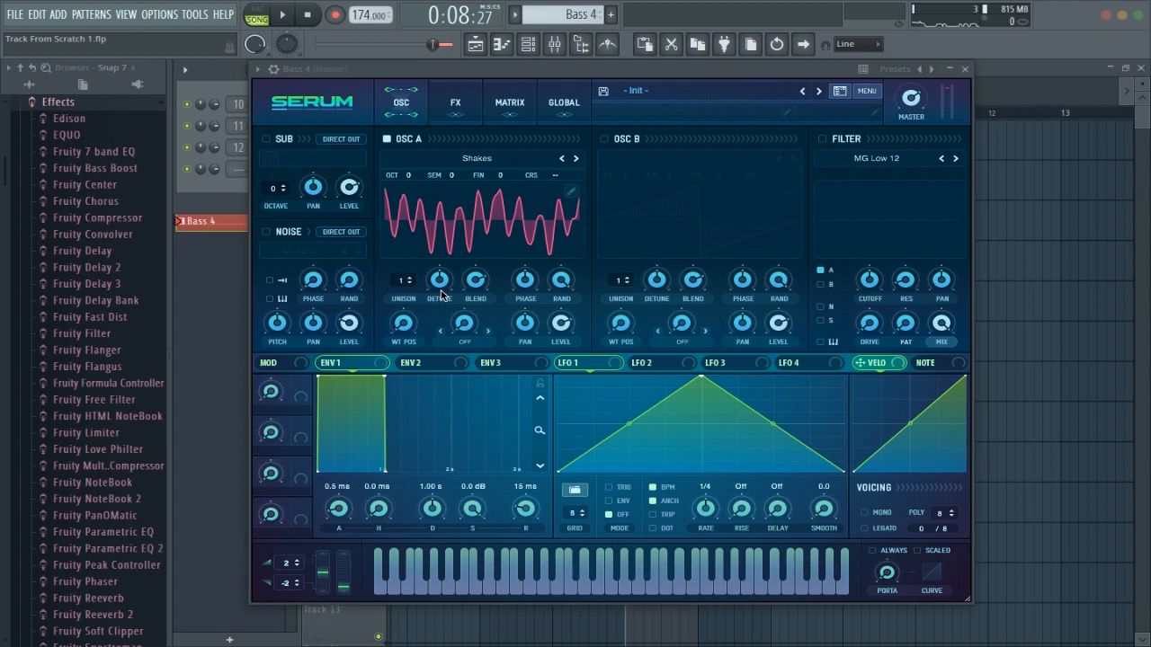
{"action": "left_click", "coordinate": [472, 244]}
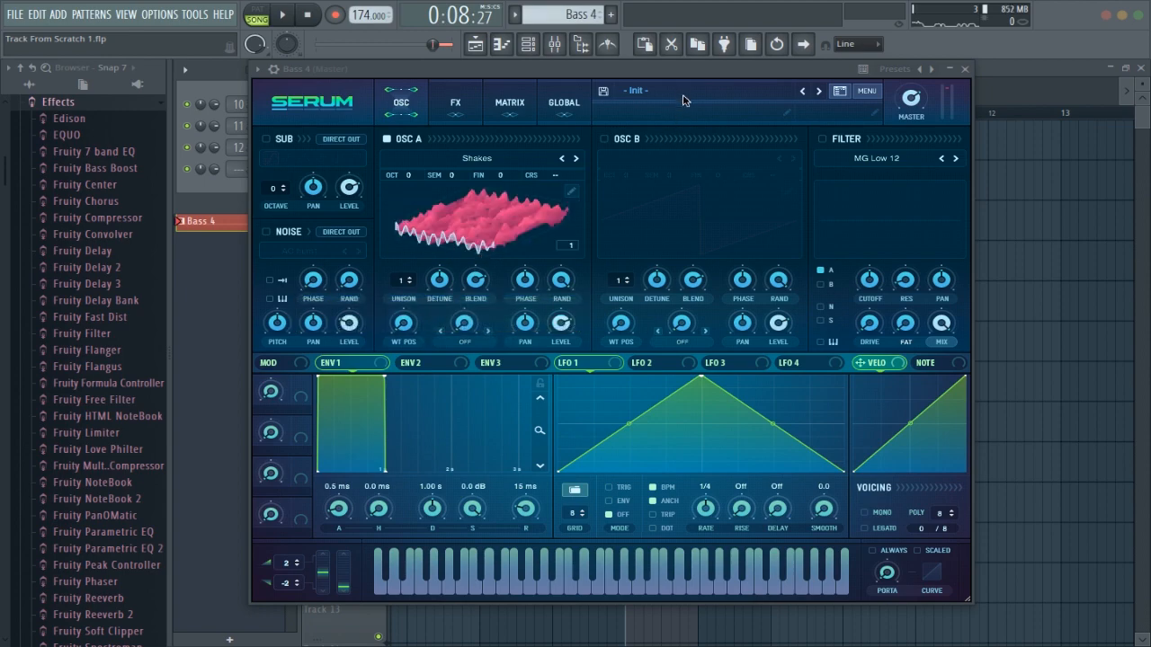
Audition oscillator A while sweeping its wavetable position and leave the position at frame 124
{"action": "mouse_move", "coordinate": [674, 72]}
{"action": "left_mouse_down"}
{"action": "mouse_move", "coordinate": [643, 284]}
{"action": "mouse_move", "coordinate": [682, 323]}
{"action": "mouse_move", "coordinate": [684, 62]}
{"action": "left_mouse_up"}
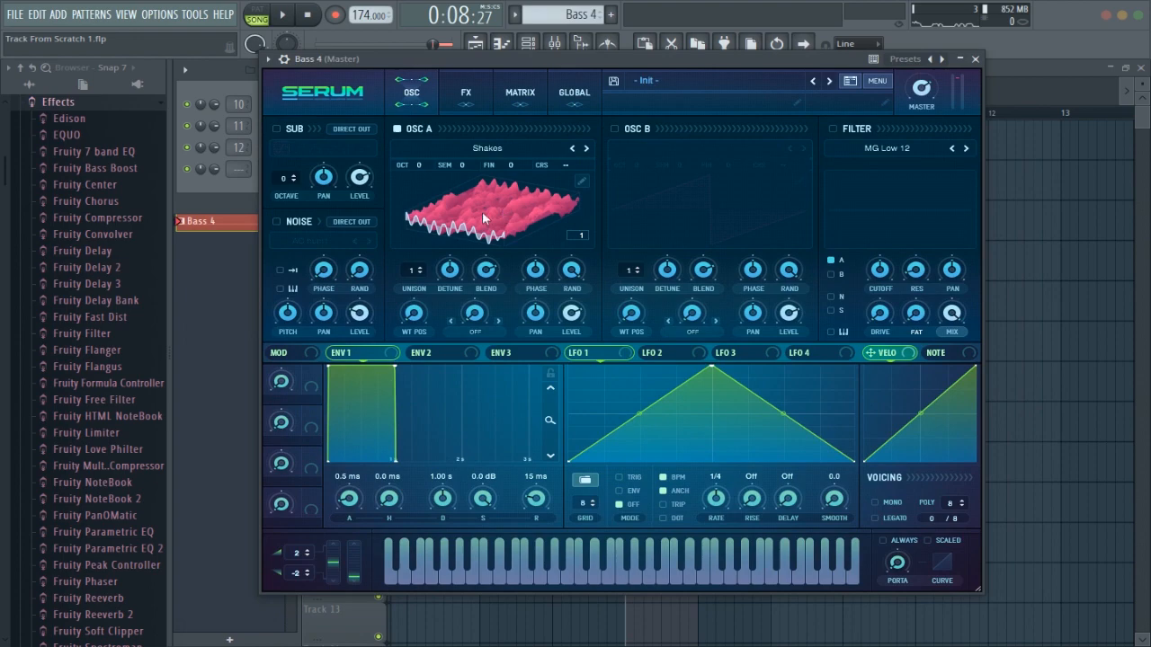
{"action": "left_click_drag", "start_coordinate": [683, 59], "coordinate": [743, 66]}
{"action": "key", "text": "space"}
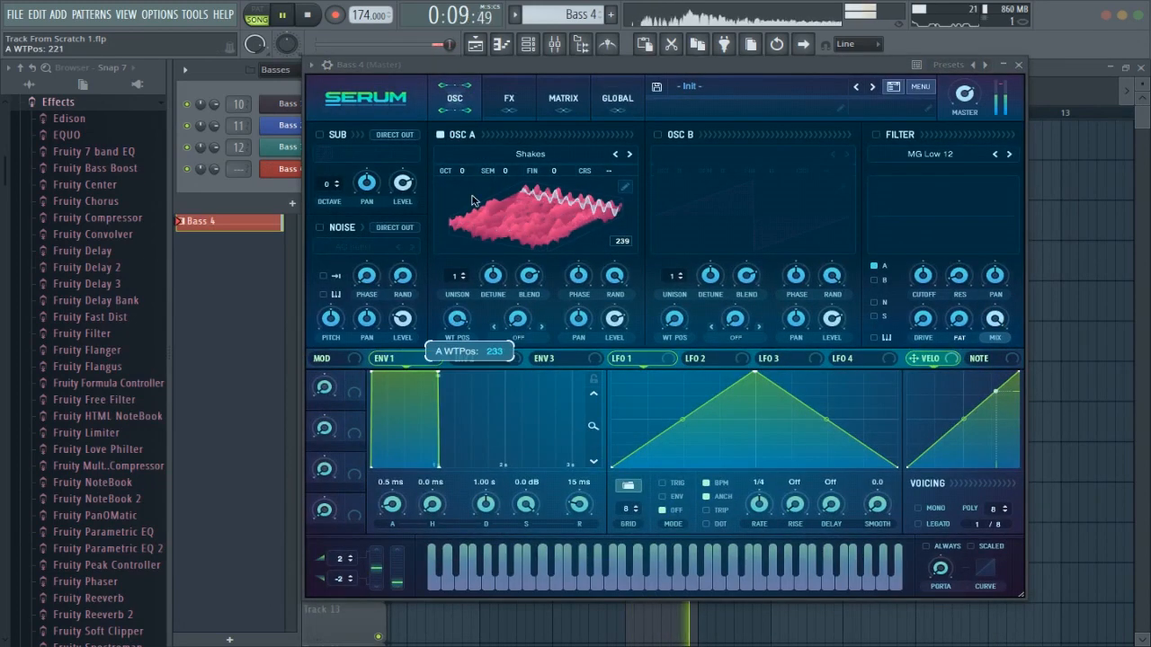
{"action": "key", "text": "space"}
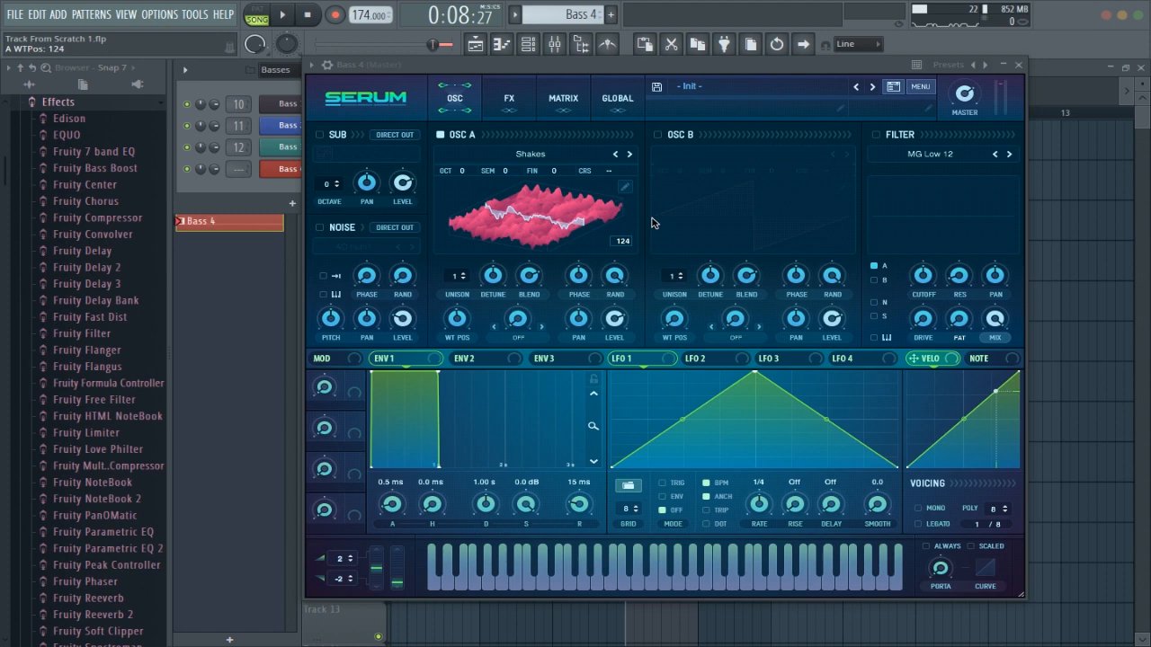
Apply the Proc:Squarify formula to frame 124 in oscillator A's wavetable editor, preview it, and close the editor
{"action": "left_click", "coordinate": [624, 188]}
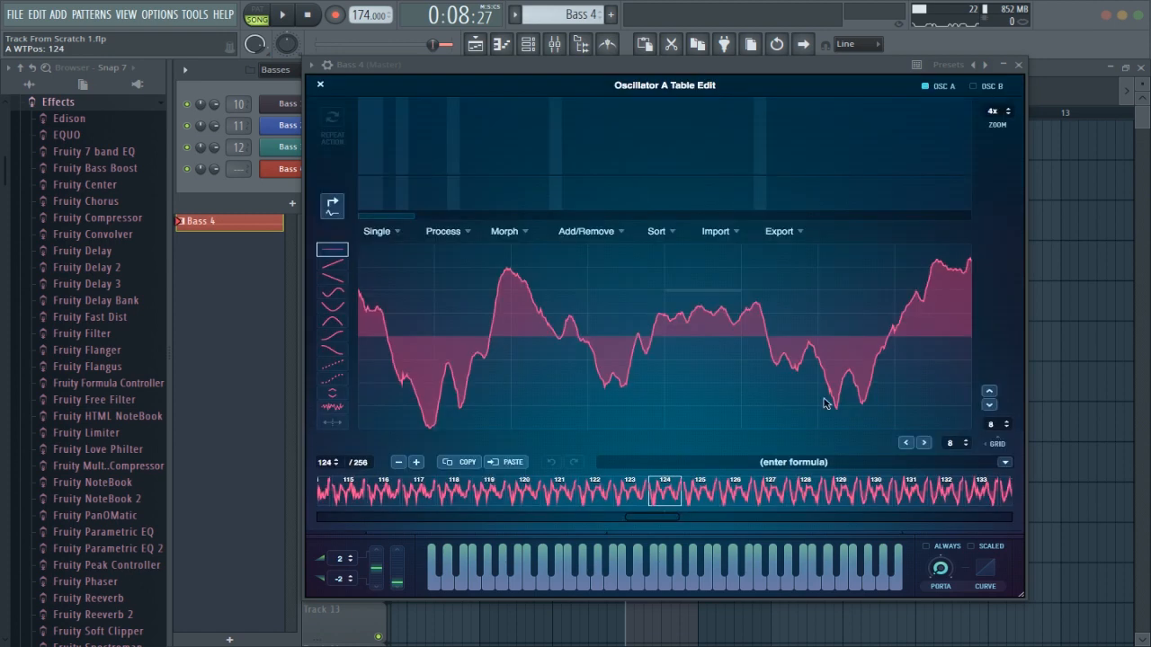
{"action": "left_click", "coordinate": [1006, 463]}
{"action": "mouse_move", "coordinate": [1025, 477]}
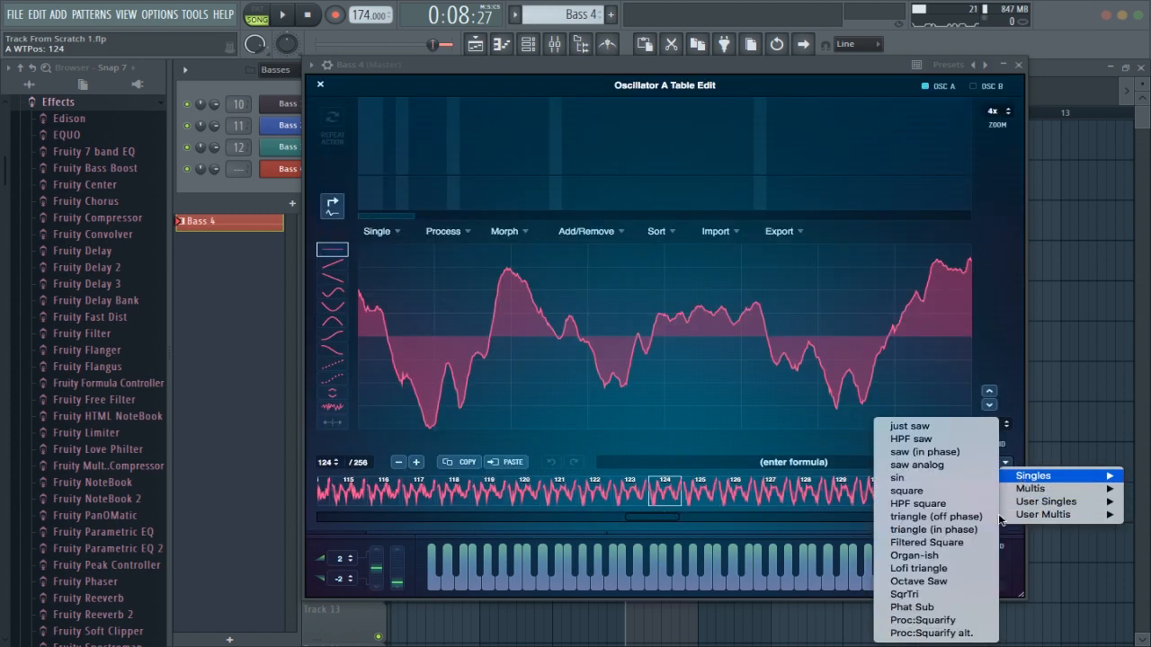
{"action": "left_click", "coordinate": [932, 621]}
{"action": "key", "text": "space"}
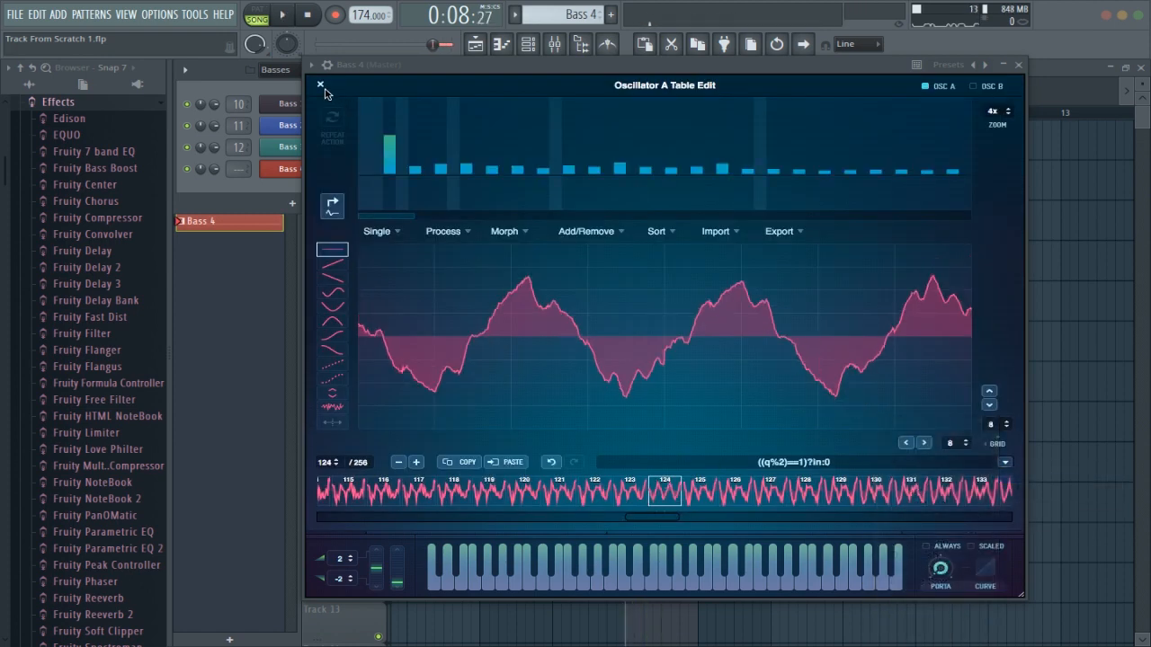
{"action": "key", "text": "space"}
{"action": "left_click", "coordinate": [321, 84]}
Audition the edited wavetable while lowering oscillator A's wavetable position to 1
{"action": "key", "text": "space"}
{"action": "mouse_move", "coordinate": [458, 329]}
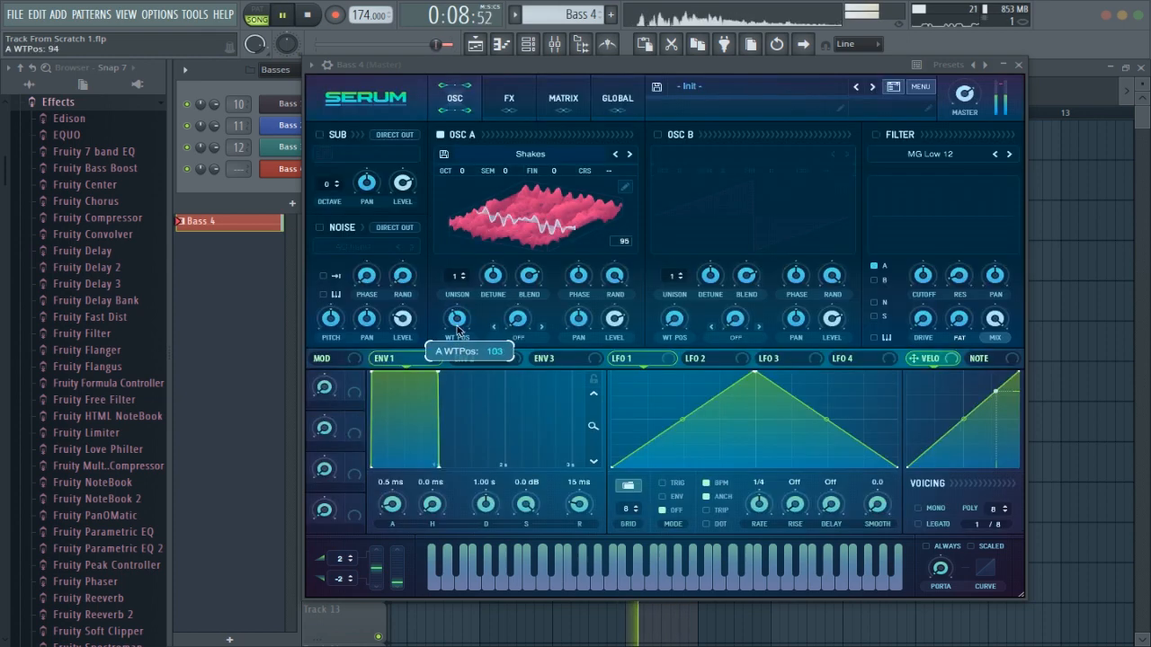
{"action": "left_click_drag", "start_coordinate": [458, 329], "coordinate": [458, 369]}
{"action": "key", "text": "space"}
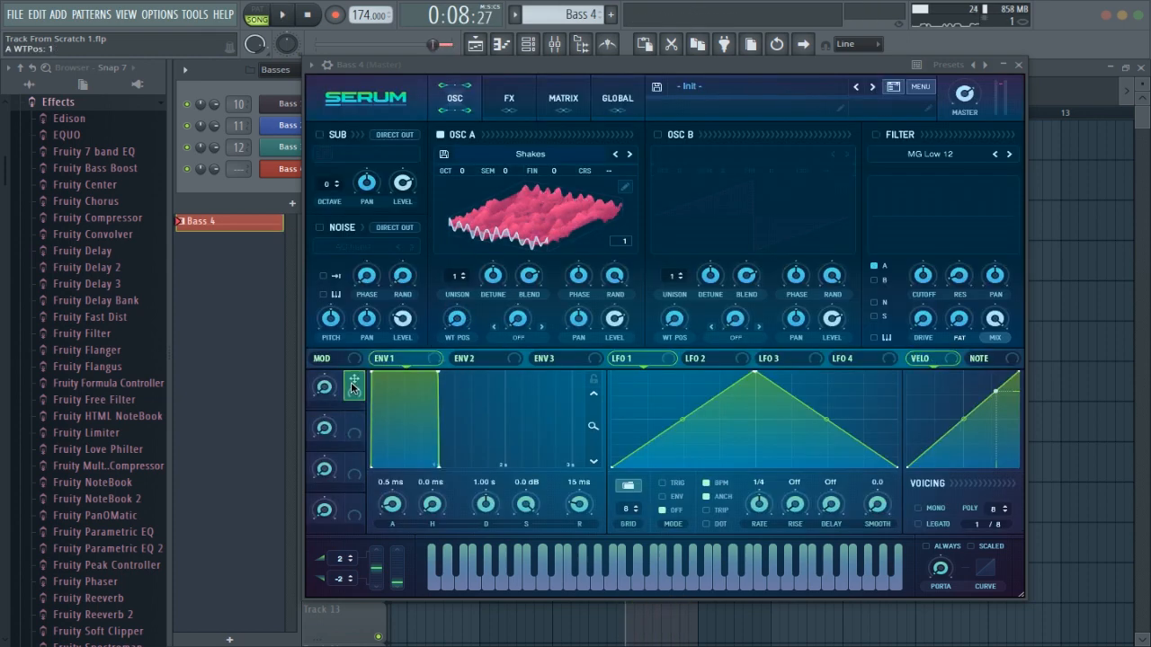
Assign Macro 1 to oscillator A's wavetable position, audition its sweep, reduce the modulation depth, and raise the base position to 131
{"action": "left_click_drag", "start_coordinate": [353, 386], "coordinate": [457, 319]}
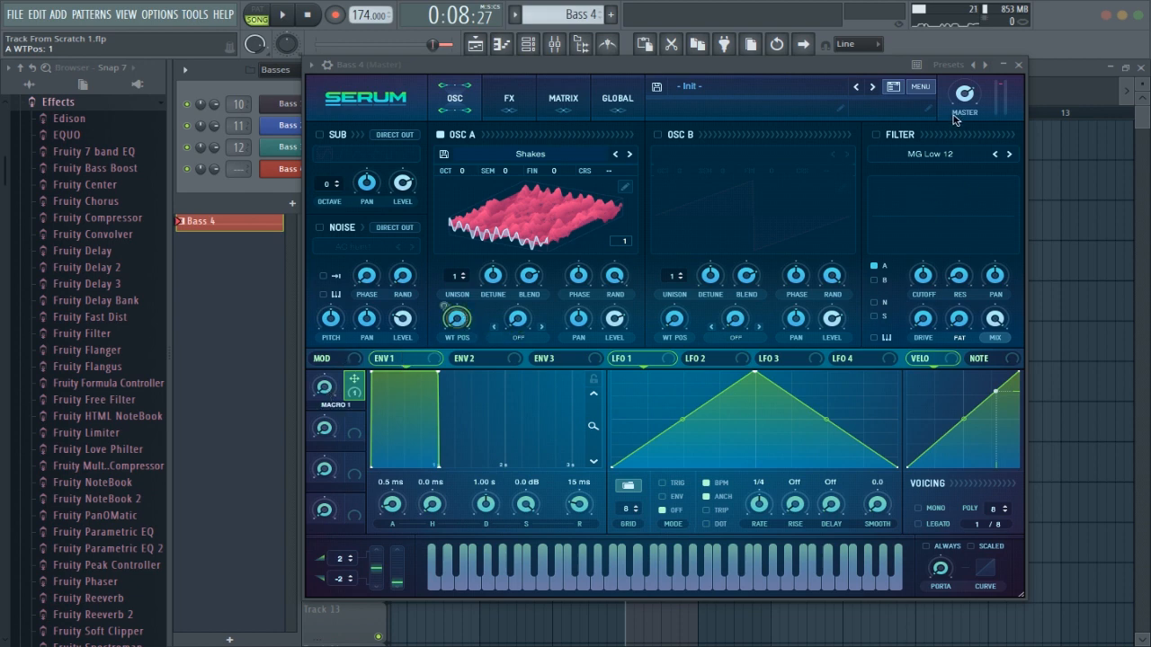
{"action": "left_click_drag", "start_coordinate": [325, 394], "coordinate": [342, 275]}
{"action": "key", "text": "space"}
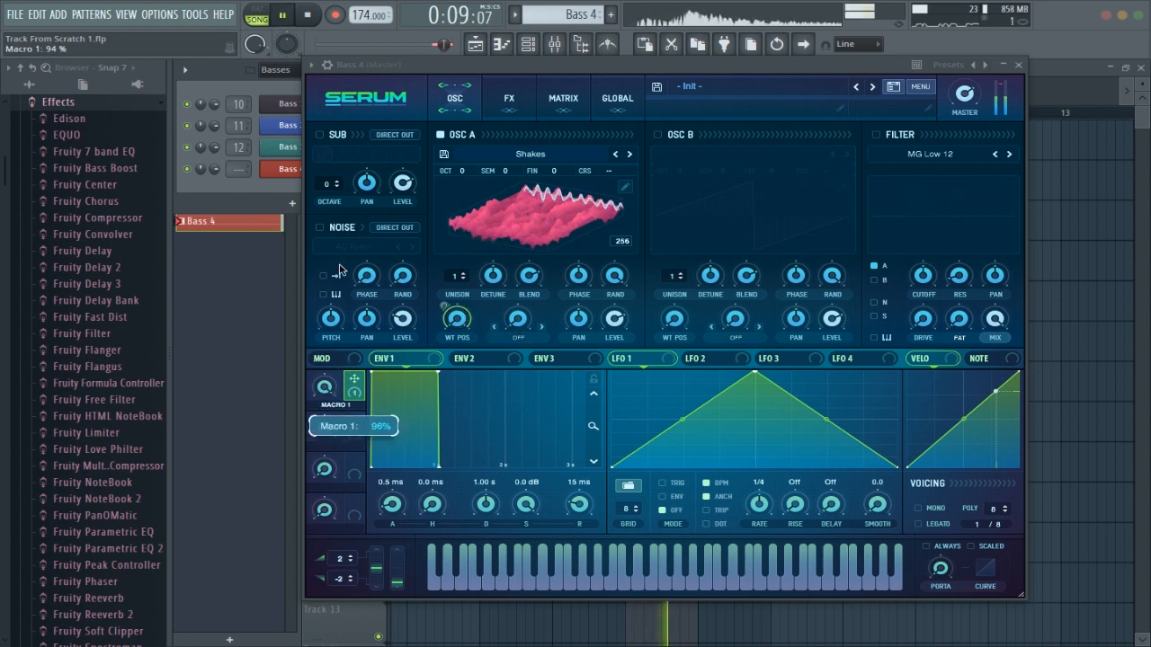
{"action": "key", "text": "space"}
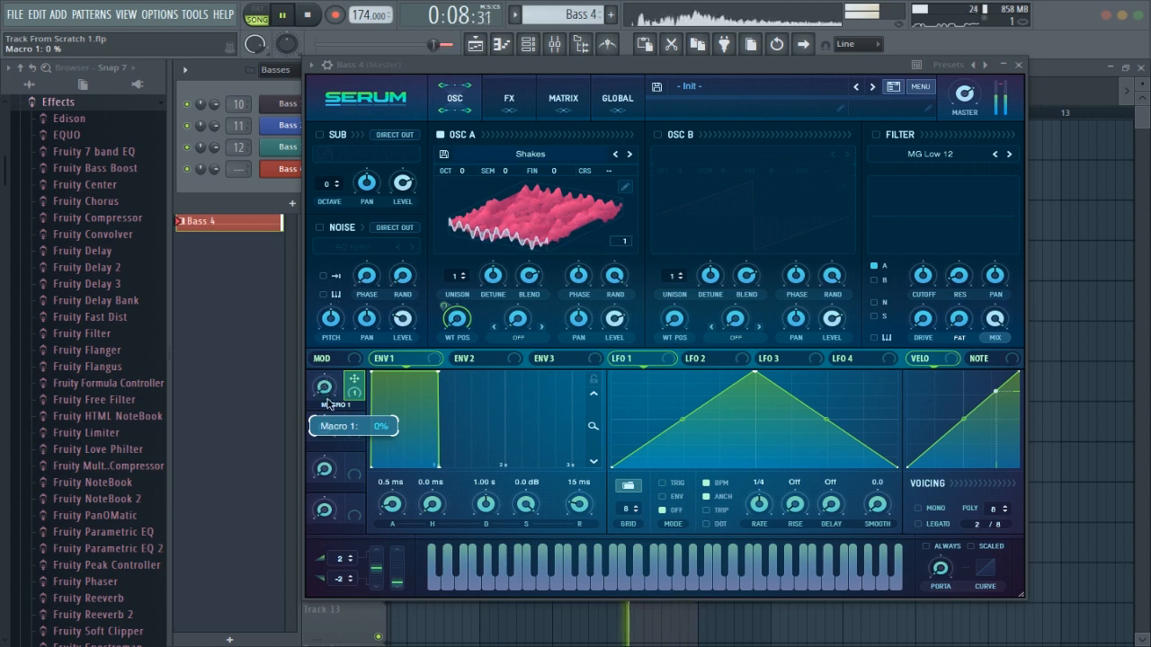
{"action": "left_click_drag", "start_coordinate": [443, 307], "coordinate": [440, 362]}
{"action": "key", "text": "space"}
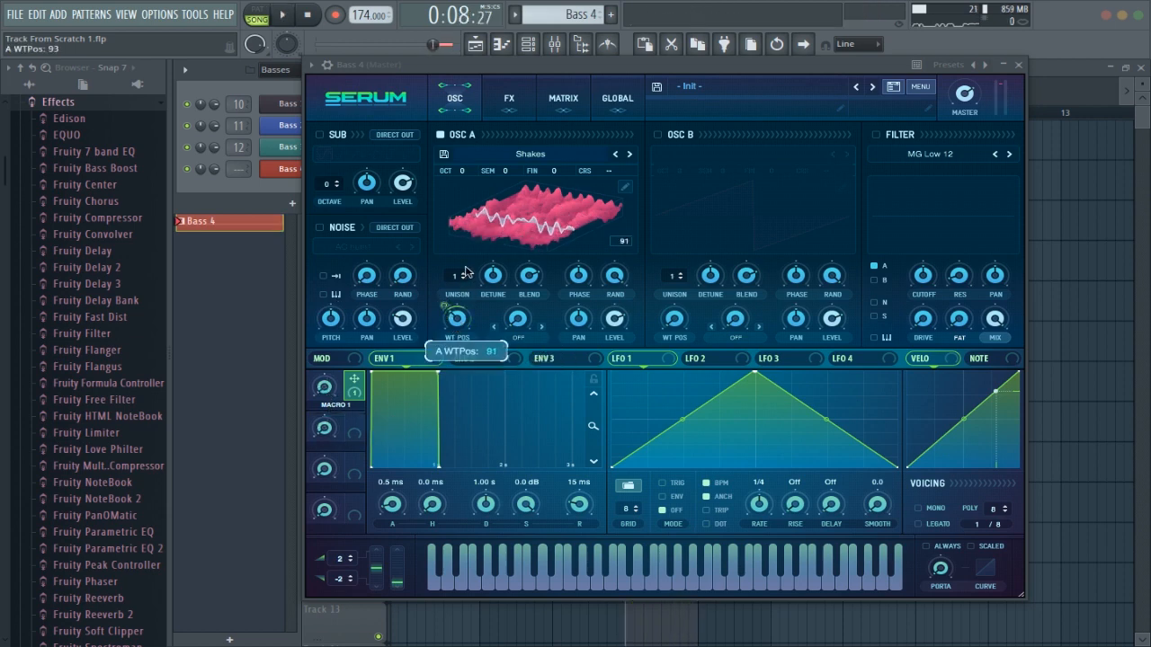
Assign Macro 1 to oscillator A's level and audition the bass while sweeping the macro between 0% and 100%
{"action": "left_click_drag", "start_coordinate": [332, 389], "coordinate": [613, 320]}
{"action": "key", "text": "space"}
{"action": "key", "text": "space"}
{"action": "left_click_drag", "start_coordinate": [324, 387], "coordinate": [392, 199]}
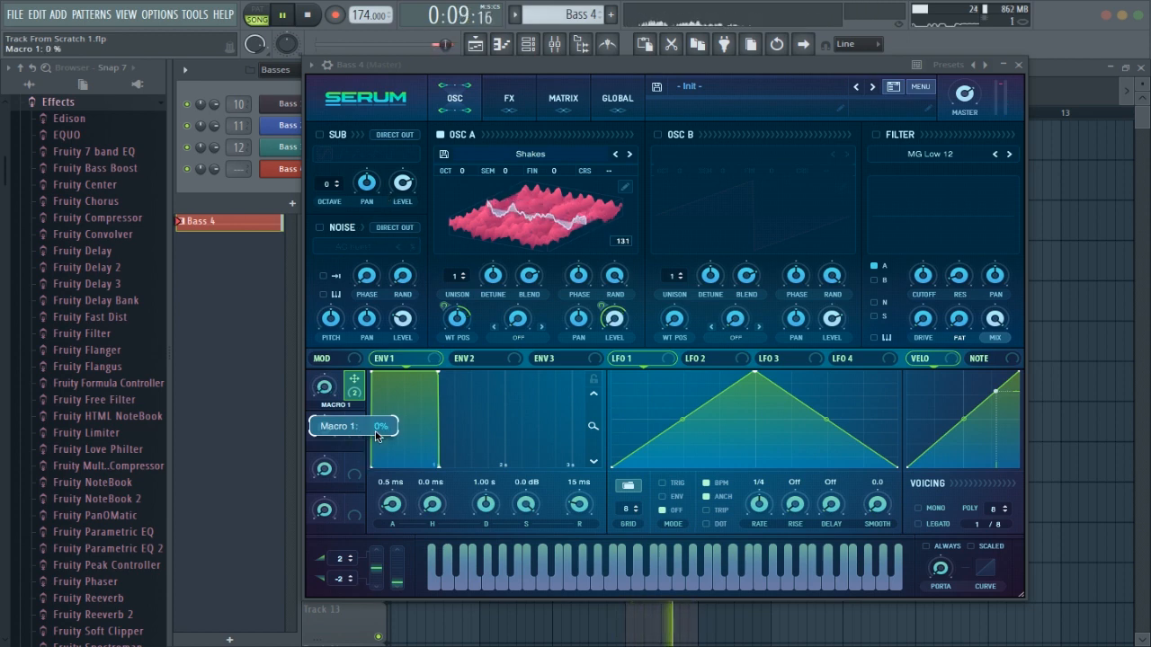
{"action": "key", "text": "space"}
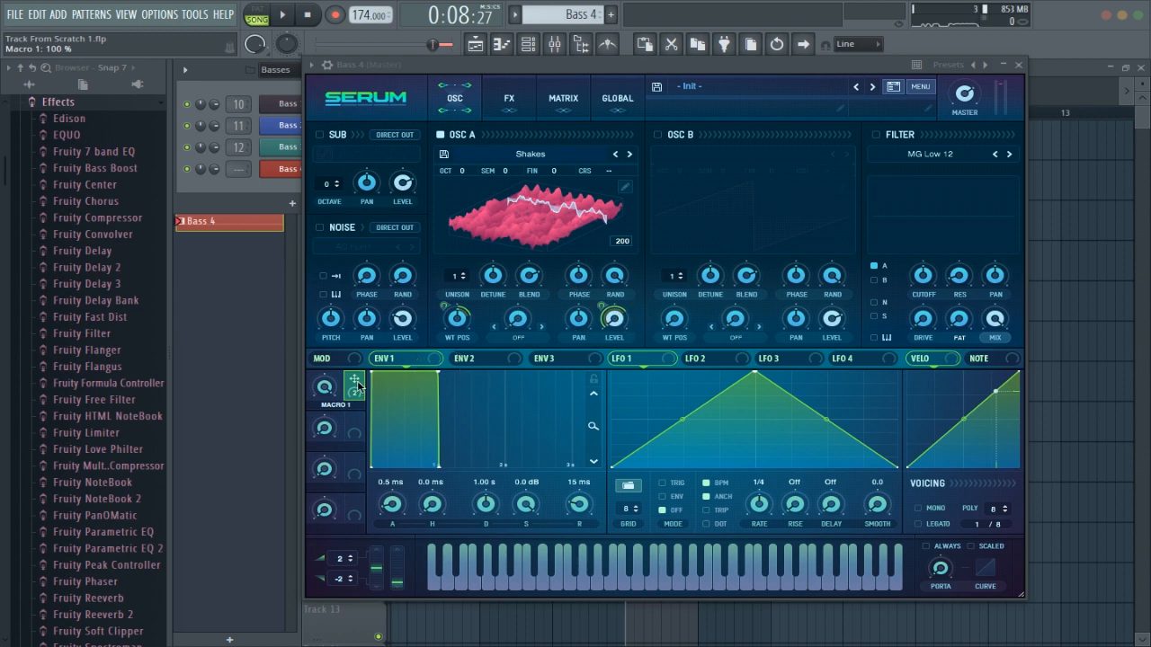
Lower Macro 1 to 70%, inspect the frames around 131 in oscillator A's wavetable editor, and return to the 3D view
{"action": "scroll", "coordinate": [324, 386], "scroll_direction": "down", "scroll_amount": 3}
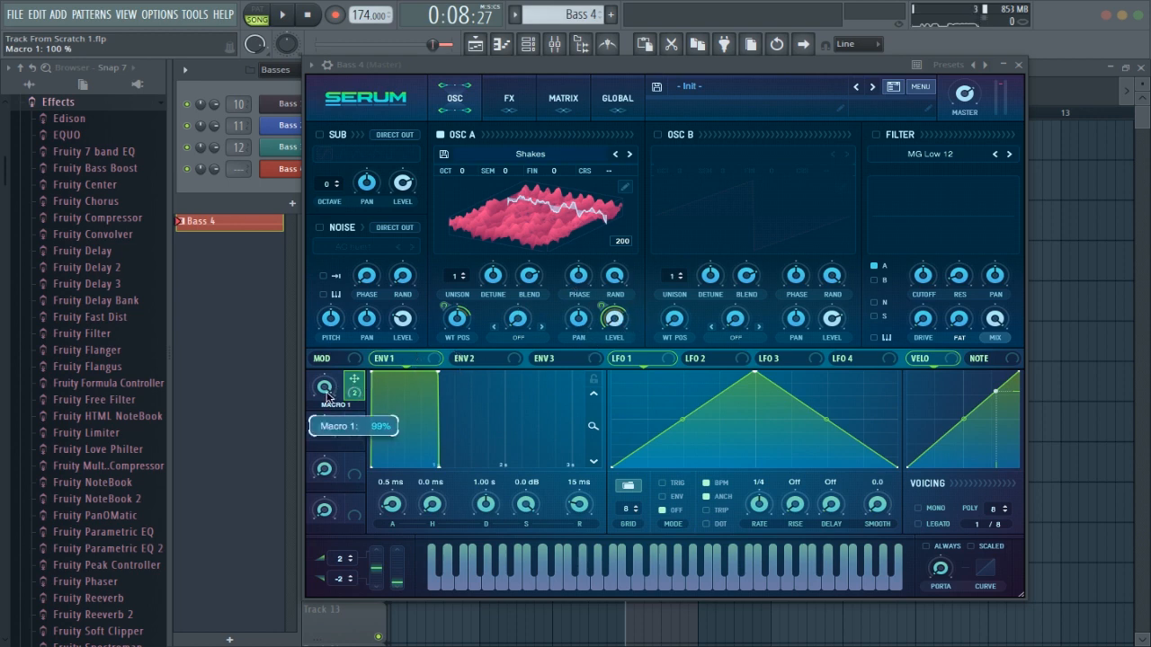
{"action": "left_click", "coordinate": [545, 247]}
{"action": "left_click", "coordinate": [625, 187]}
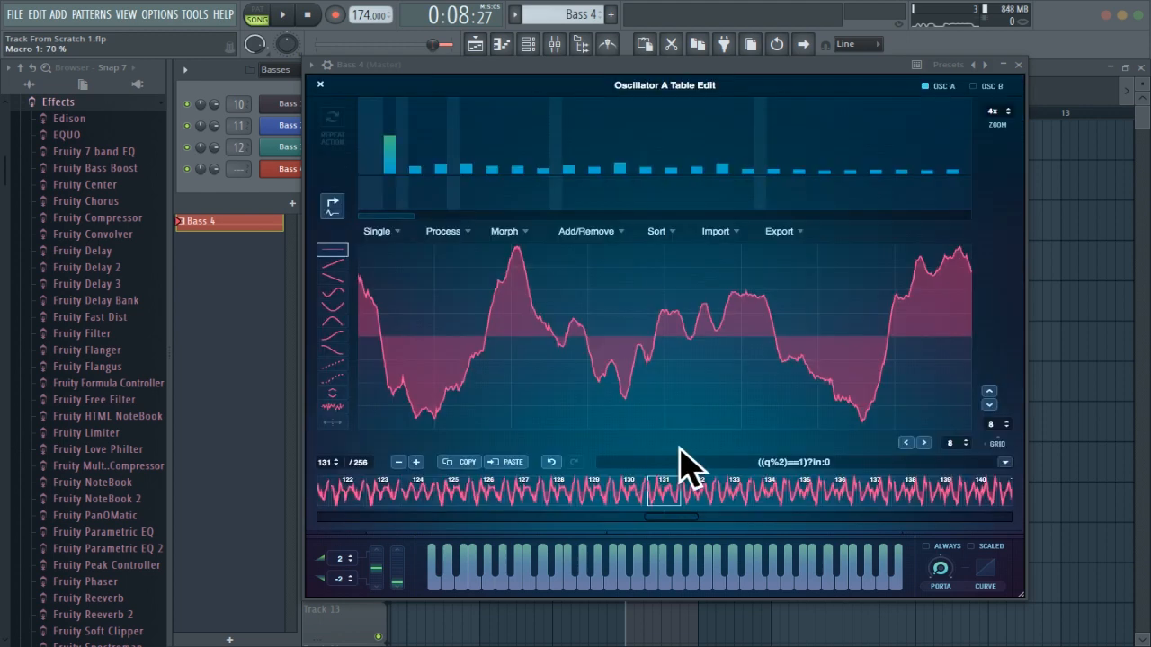
{"action": "mouse_move", "coordinate": [666, 519]}
{"action": "left_mouse_down"}
{"action": "mouse_move", "coordinate": [653, 522]}
{"action": "mouse_move", "coordinate": [676, 522]}
{"action": "left_mouse_up"}
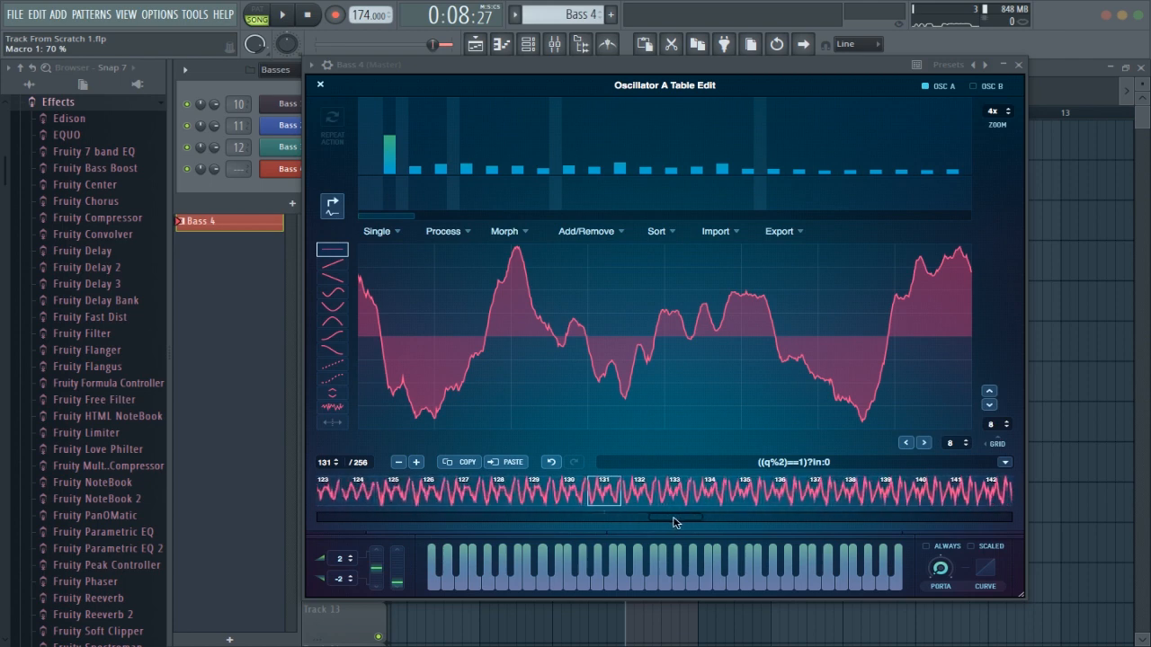
{"action": "left_click", "coordinate": [321, 86]}
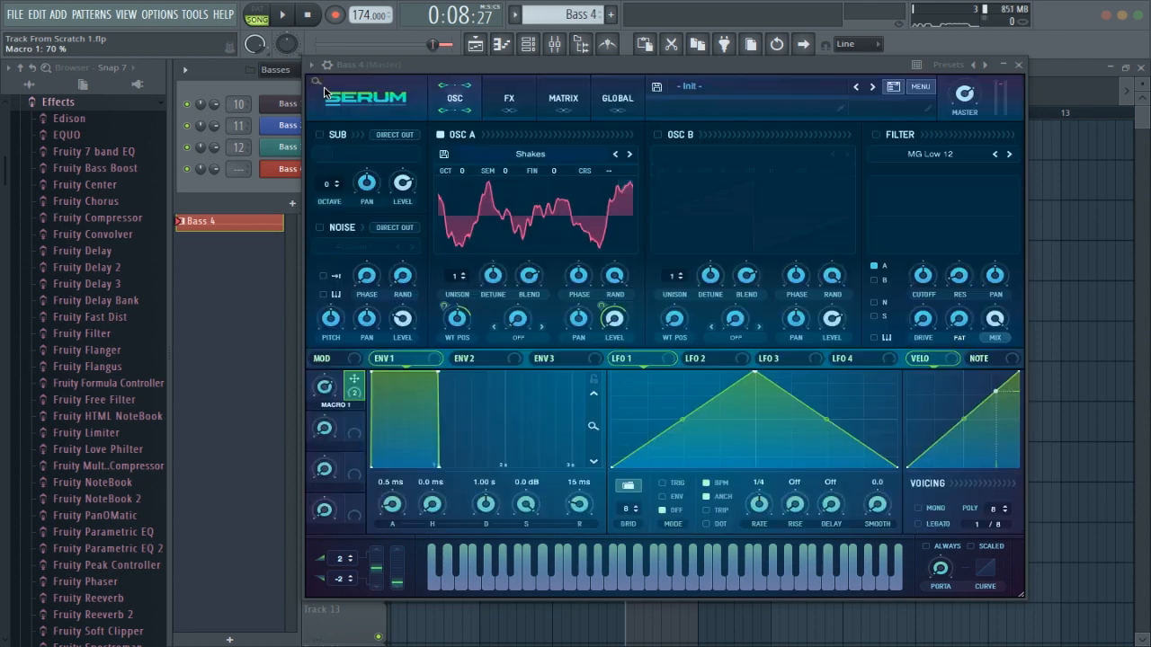
{"action": "left_click", "coordinate": [527, 226]}
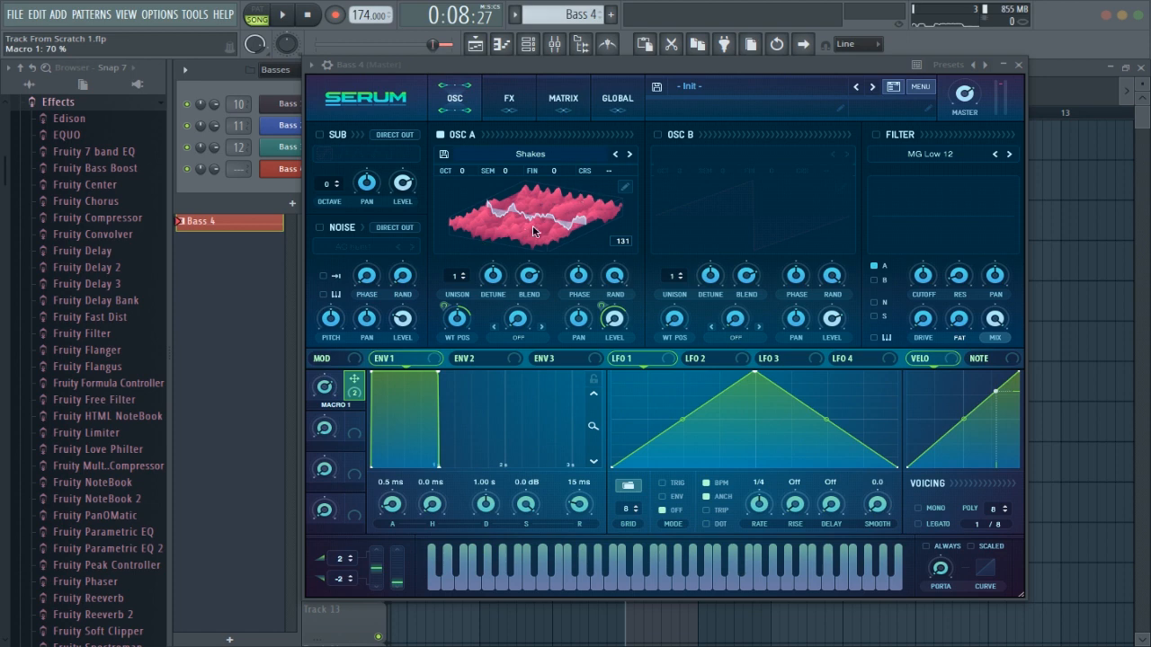
Play Bass 4 while sweeping Macro 1 to hear its effect, ending with the macro at 0%
{"action": "key", "text": "space"}
{"action": "left_click_drag", "start_coordinate": [337, 398], "coordinate": [360, 337]}
{"action": "key", "text": "space"}
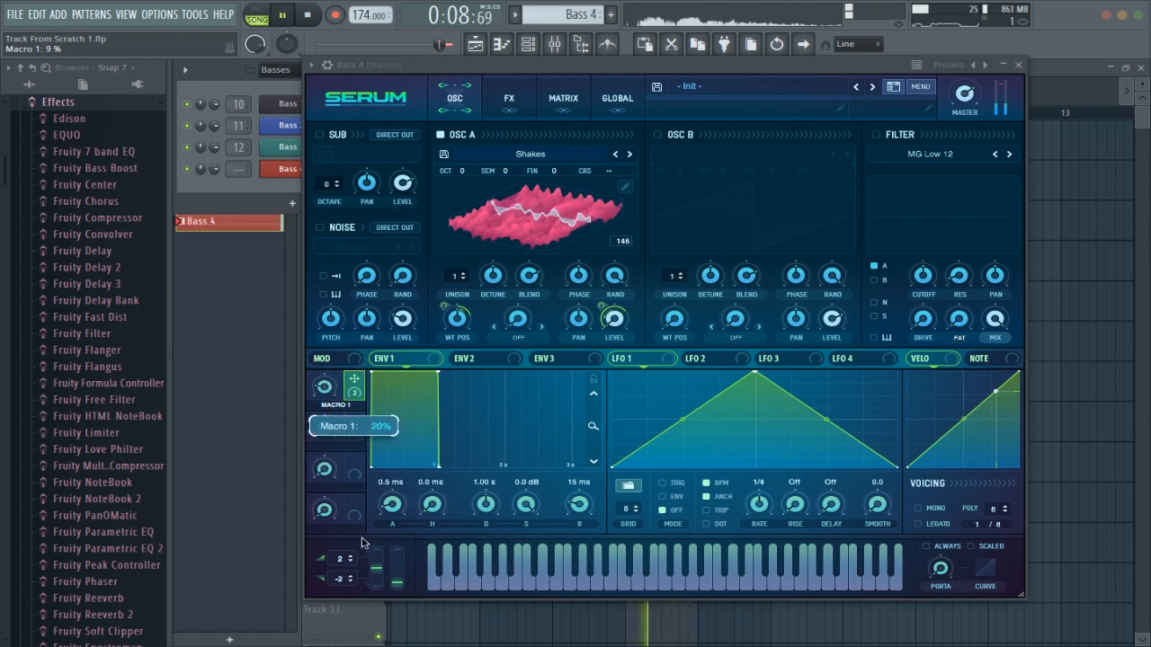
Set oscillator A's warp mode to Bend +, assign Macro 1 to the warp amount, and audition it
{"action": "left_click", "coordinate": [535, 334]}
{"action": "left_click", "coordinate": [539, 405]}
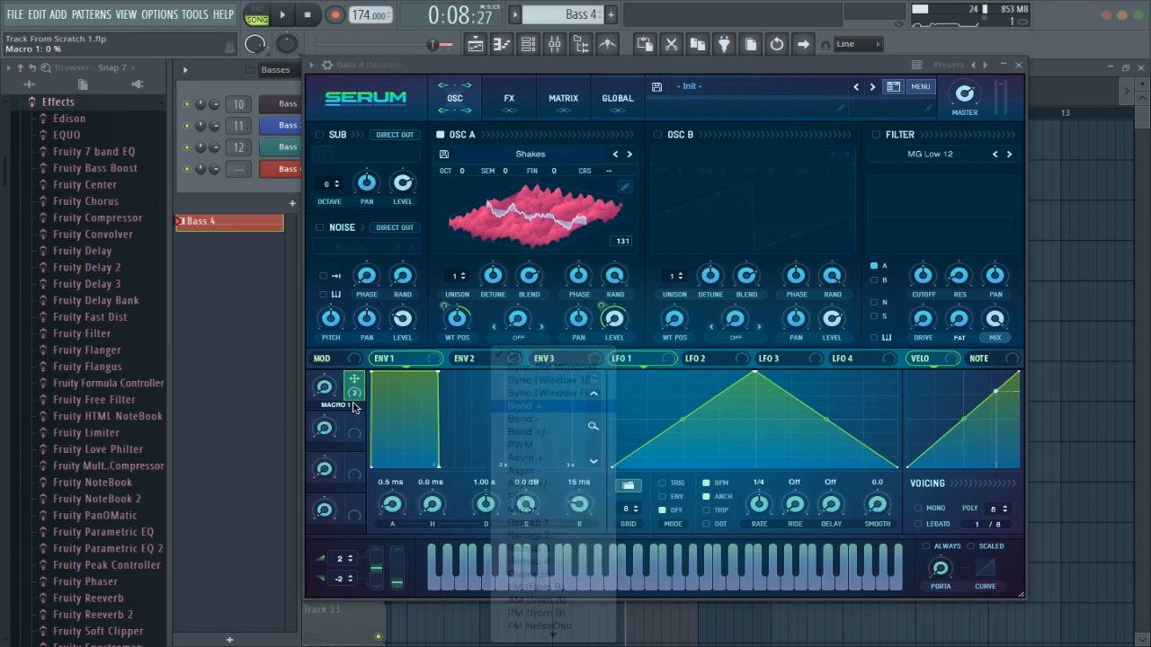
{"action": "left_click_drag", "start_coordinate": [539, 346], "coordinate": [518, 322]}
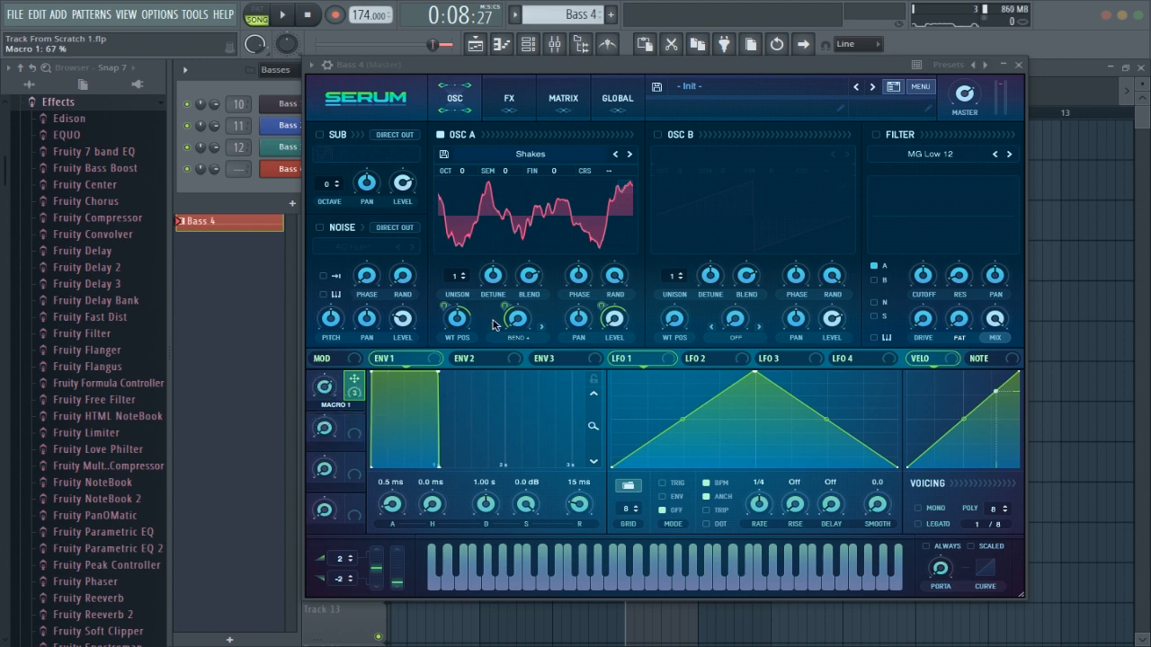
{"action": "left_click_drag", "start_coordinate": [521, 291], "coordinate": [530, 252]}
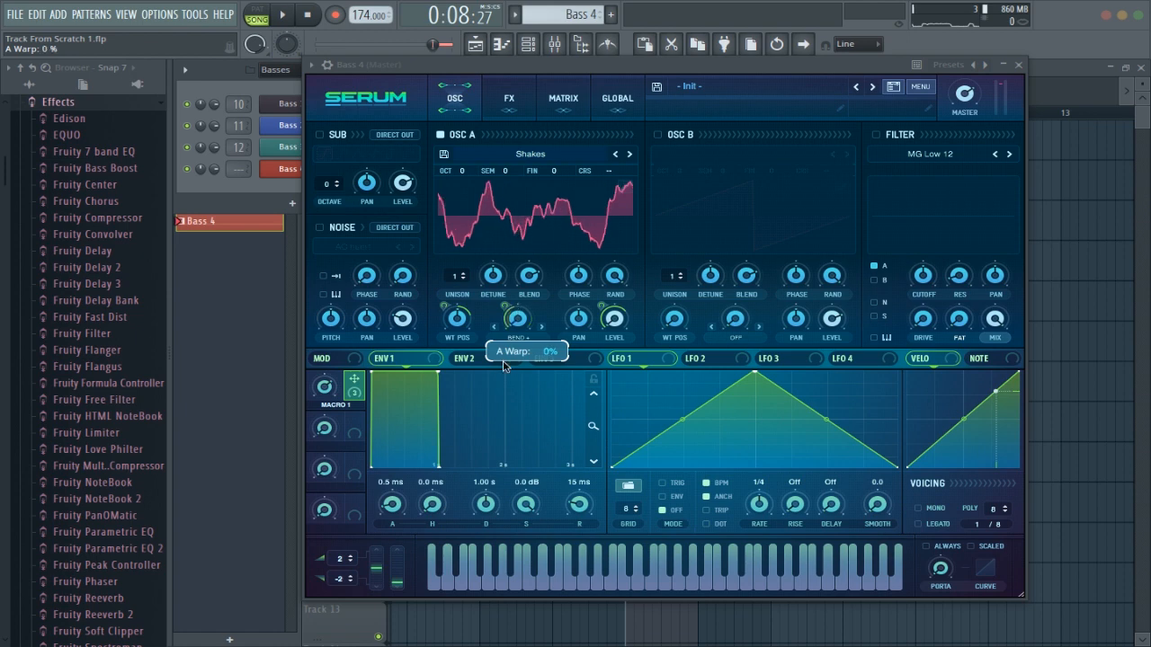
{"action": "key", "text": "space"}
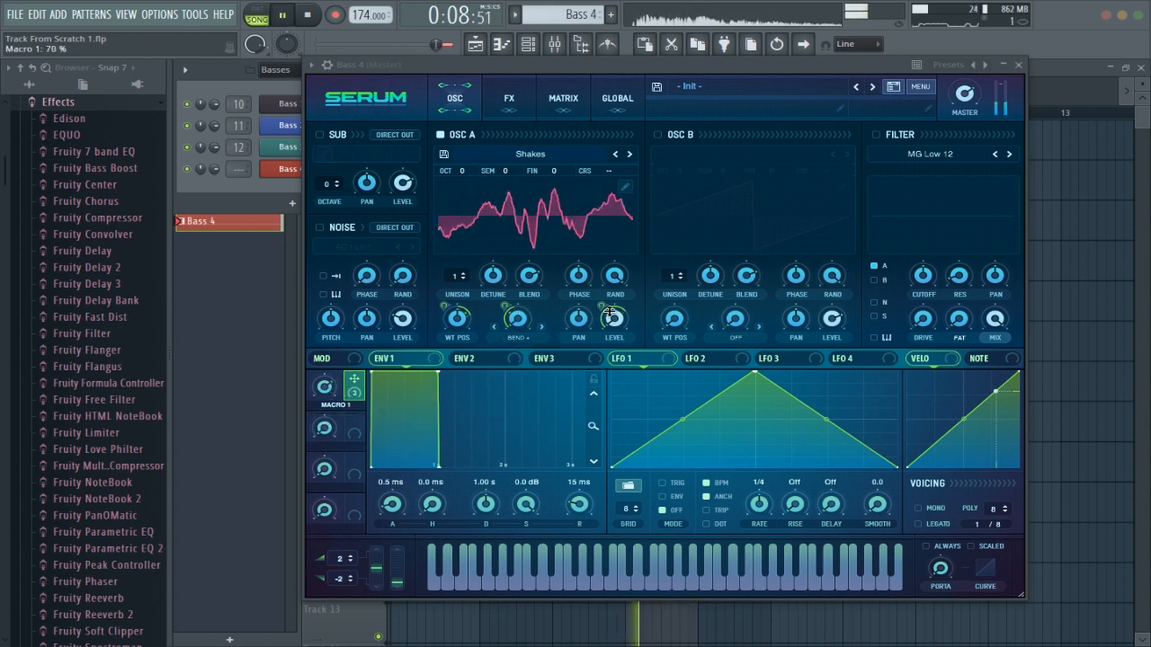
{"action": "key", "text": "space"}
Bend the modulation matrix curve for Macro 1 to A Warp so it rises slowly first, and return to the oscillators
{"action": "left_click", "coordinate": [564, 98]}
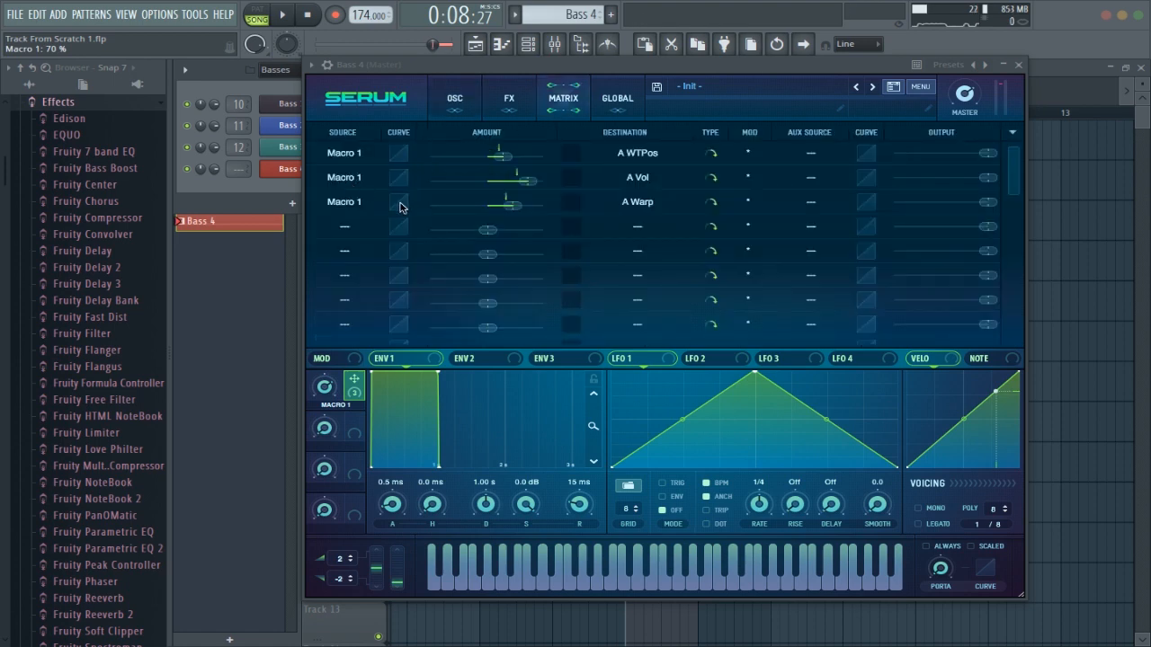
{"action": "left_click_drag", "start_coordinate": [400, 207], "coordinate": [403, 243]}
{"action": "left_click", "coordinate": [455, 100]}
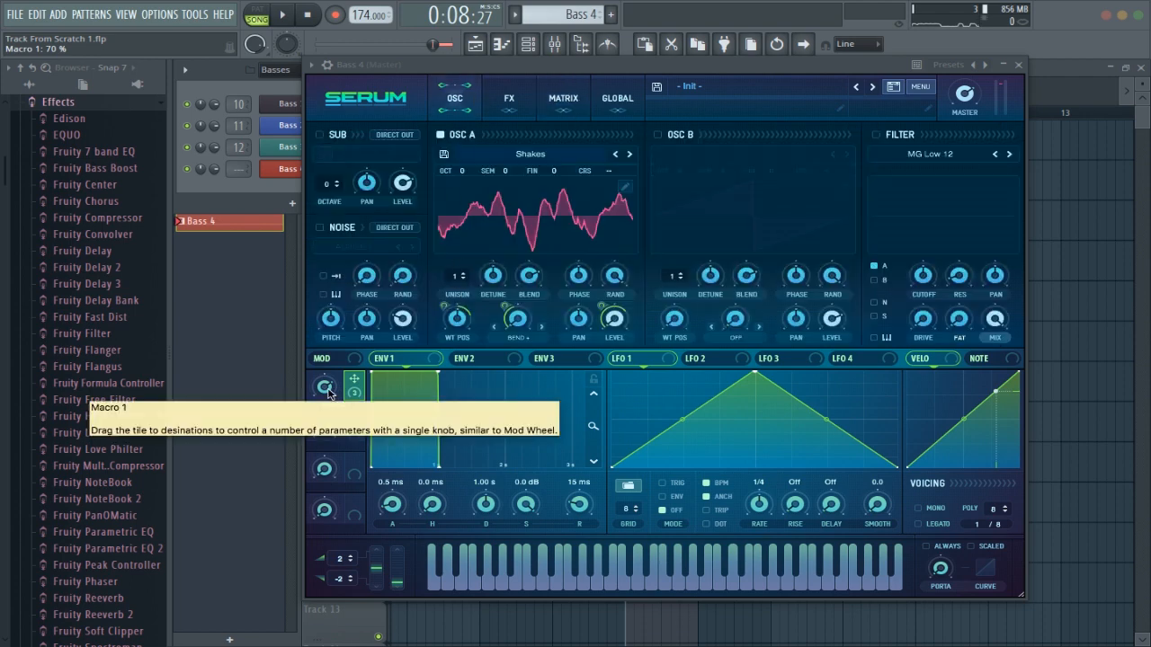
{"action": "left_click", "coordinate": [551, 106]}
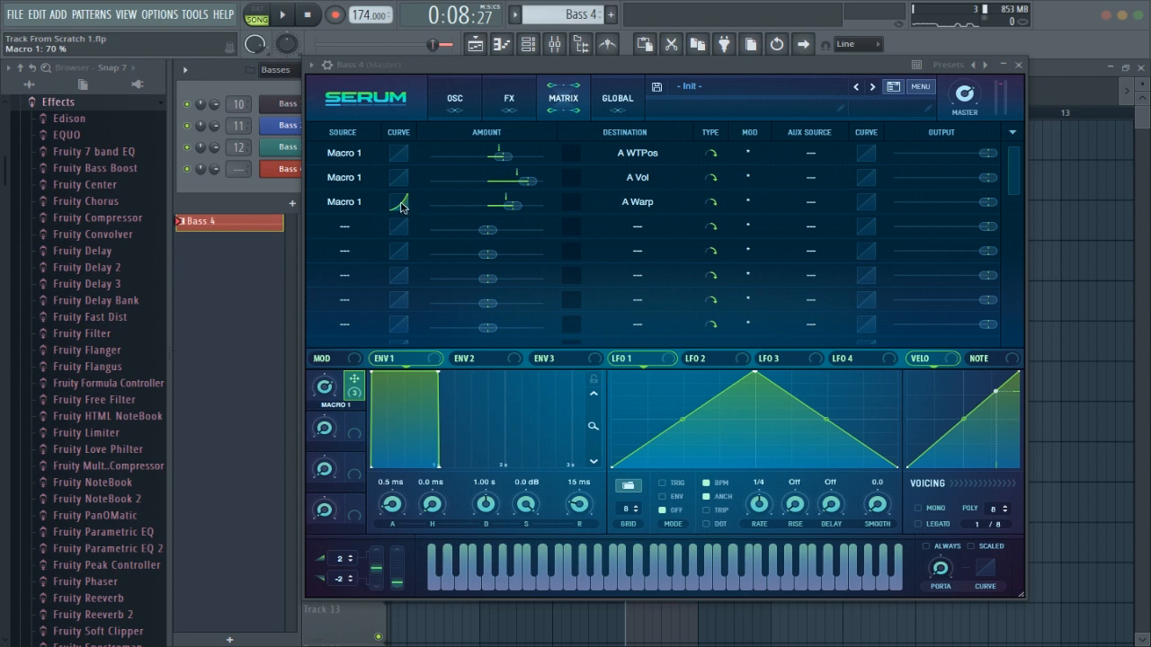
{"action": "left_click", "coordinate": [455, 101]}
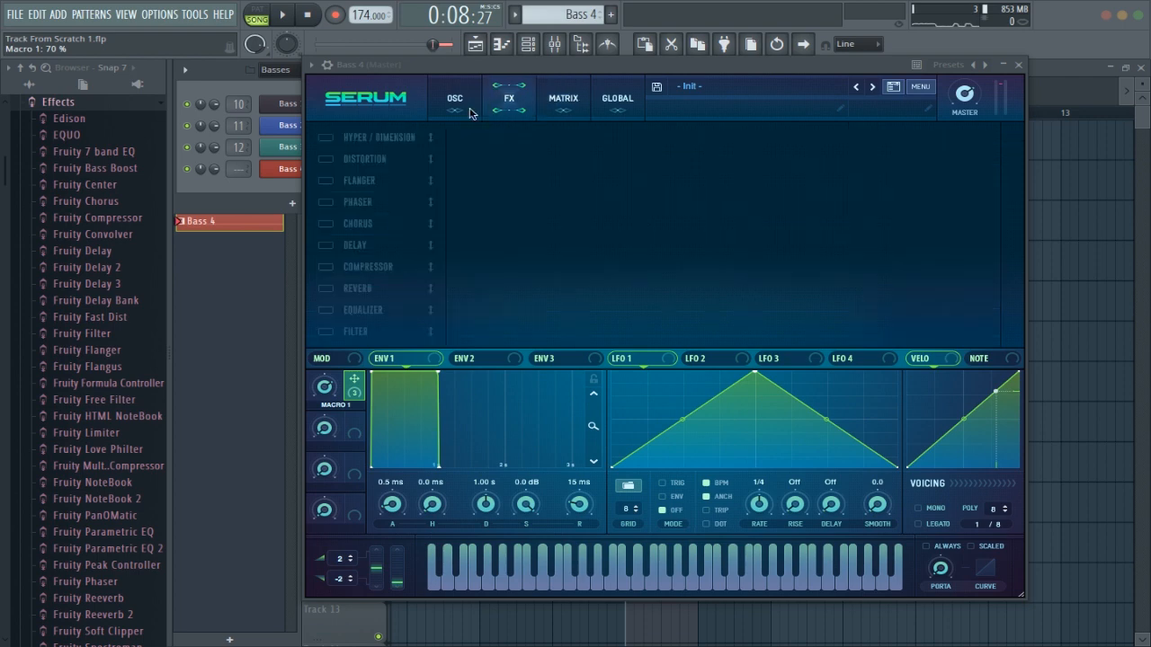
Sweep Macro 1 to check the curved warp movement on oscillator A's waveform, and close the Serum editor
{"action": "left_click_drag", "start_coordinate": [324, 387], "coordinate": [320, 466]}
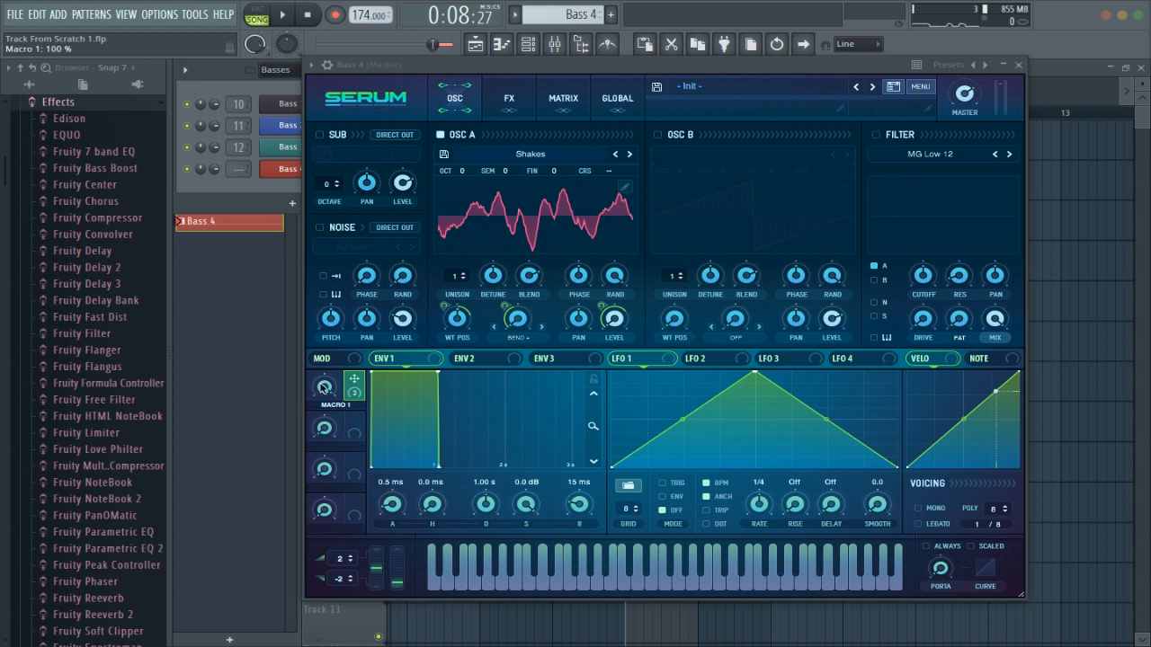
{"action": "left_click_drag", "start_coordinate": [325, 387], "coordinate": [331, 407]}
{"action": "left_click_drag", "start_coordinate": [376, 483], "coordinate": [344, 481]}
{"action": "left_click", "coordinate": [1023, 69]}
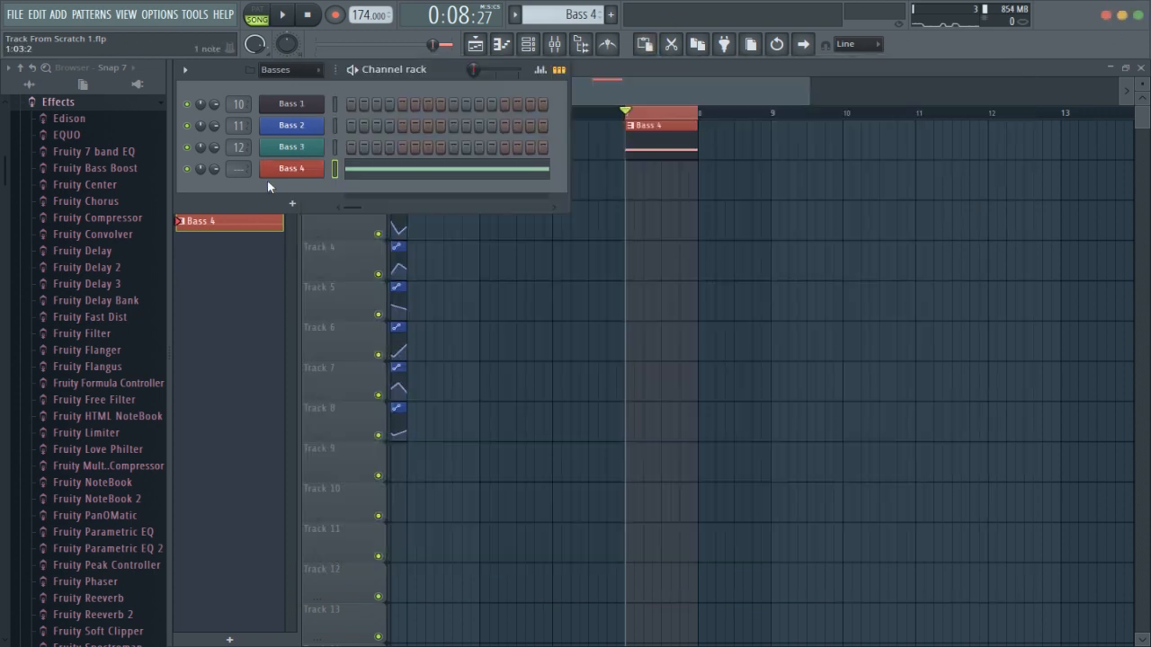
Create a playlist automation clip for Bass 4's Macro 1 from the last tweaked parameter
{"action": "left_click", "coordinate": [292, 170]}
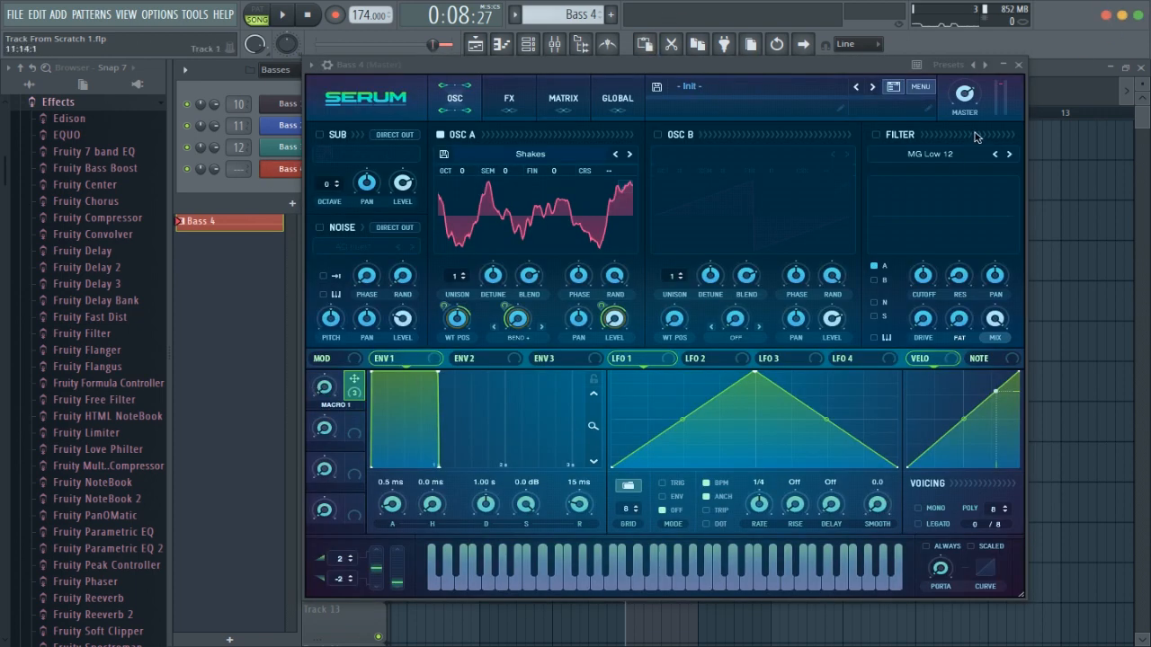
{"action": "left_click", "coordinate": [1019, 65]}
{"action": "left_click", "coordinate": [222, 14]}
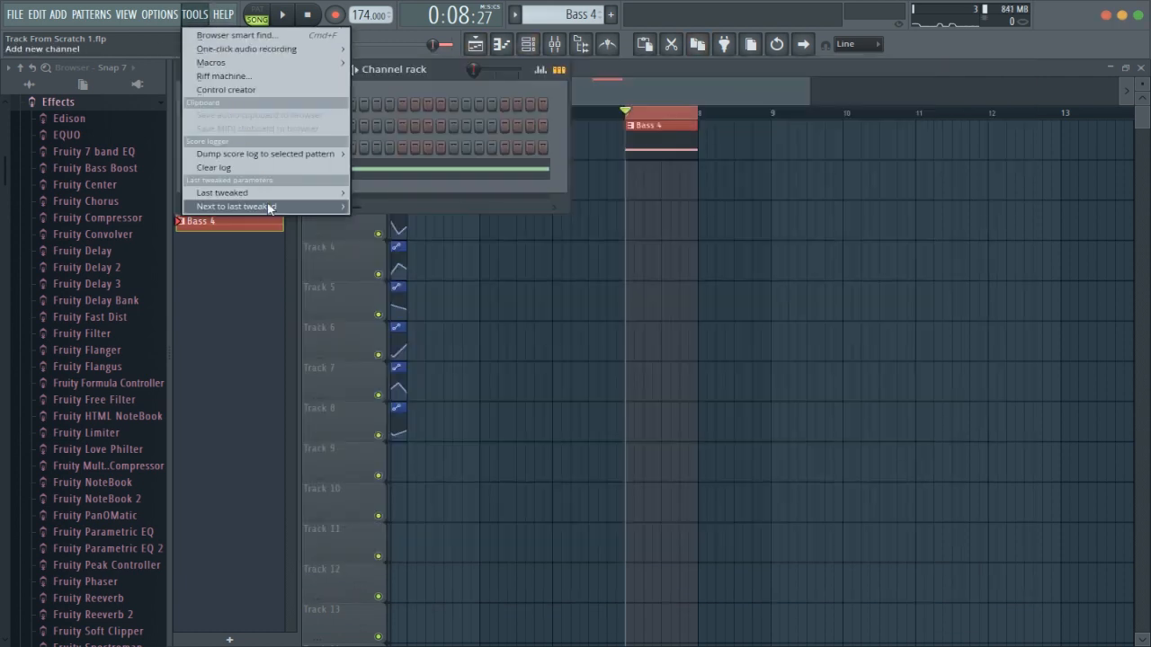
{"action": "mouse_move", "coordinate": [270, 209]}
{"action": "left_click", "coordinate": [447, 279]}
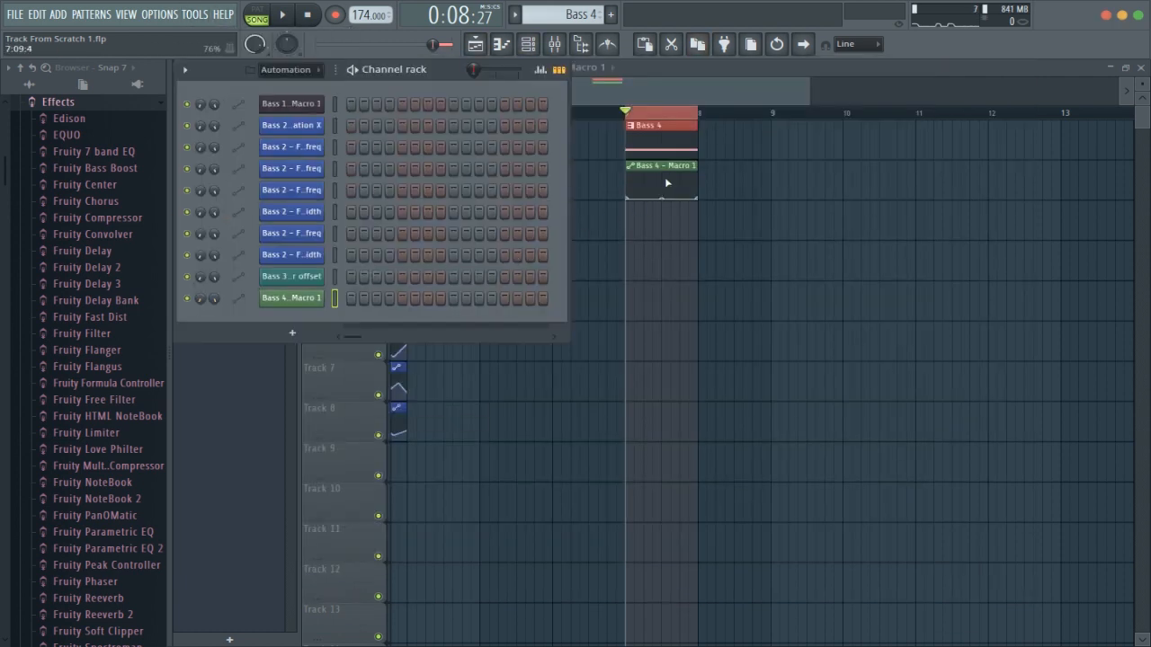
Shape the Bass 4 Macro 1 automation clip into a rounded rise and quick fall, and recolor it Bass 4's red during playback
{"action": "left_click", "coordinate": [666, 184]}
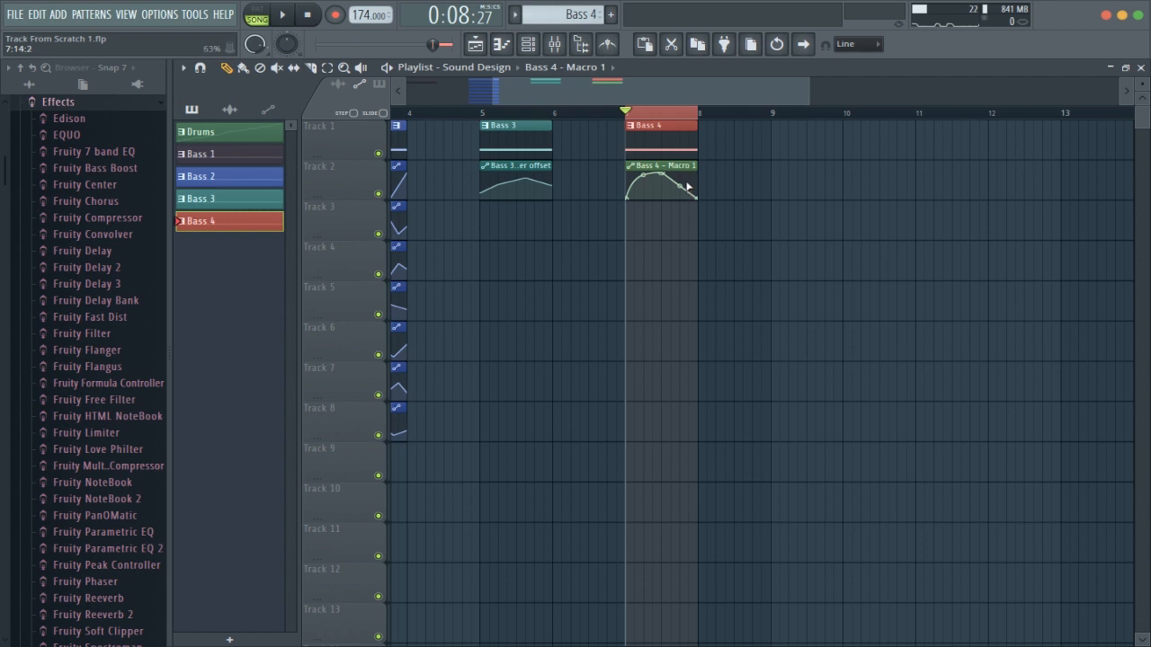
{"action": "key", "text": "space"}
{"action": "left_click", "coordinate": [631, 165]}
{"action": "left_click", "coordinate": [658, 244]}
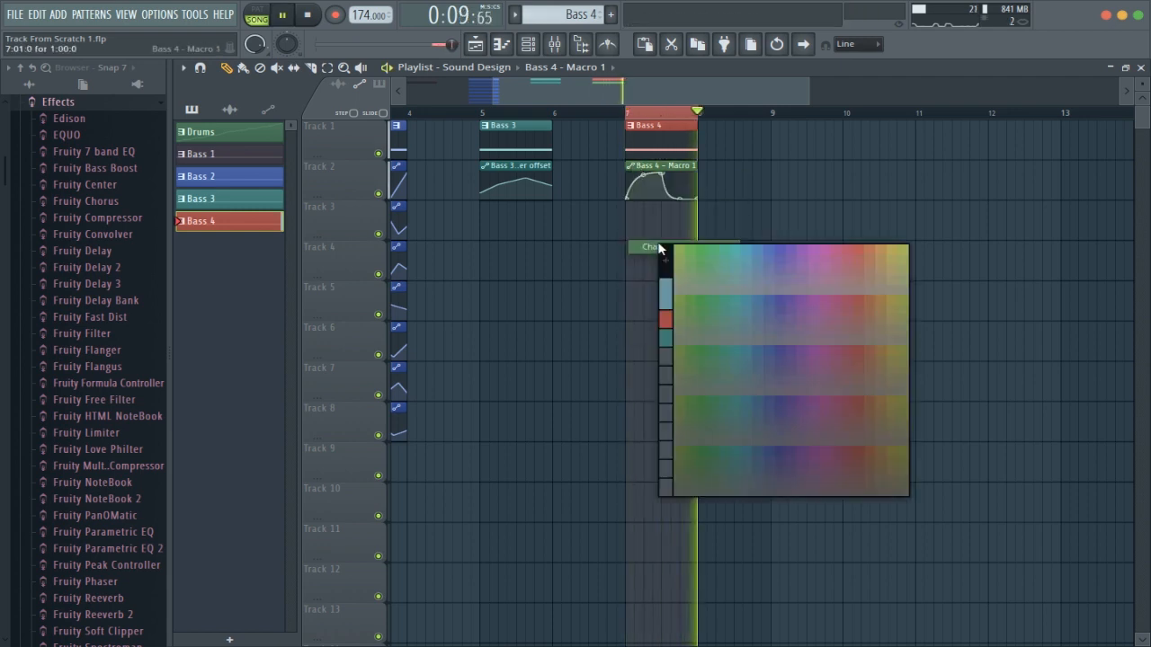
{"action": "left_click", "coordinate": [665, 321]}
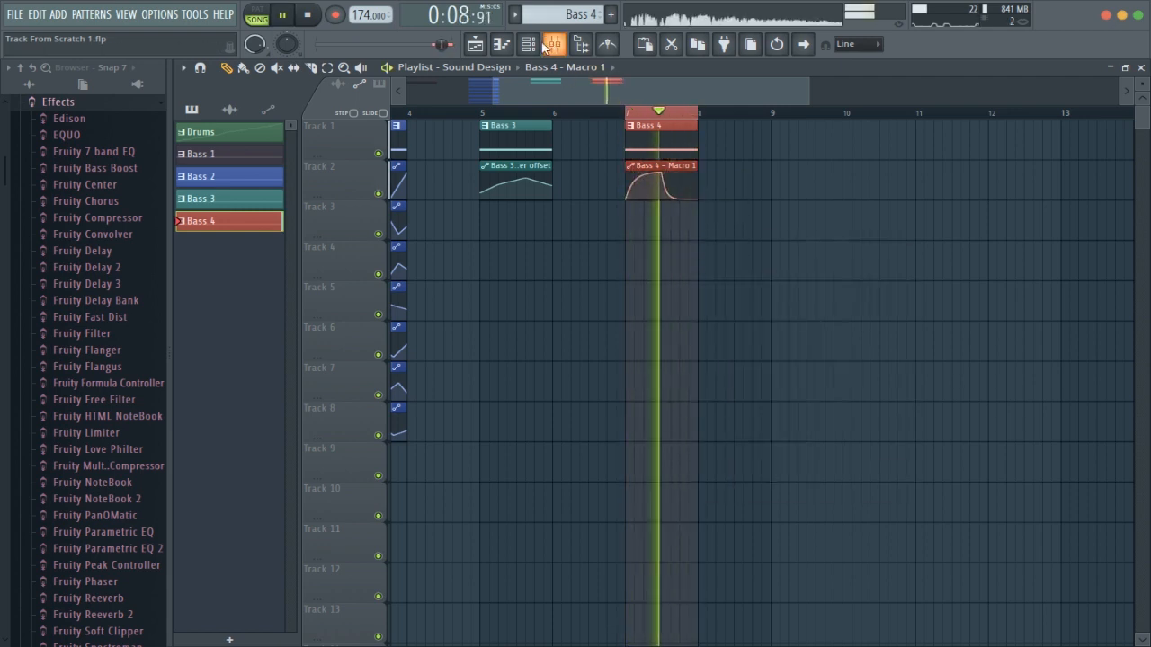
Show the Basses channel group and open Bass 4's Serum editor to watch the automated waveform during playback
{"action": "left_click", "coordinate": [528, 43]}
{"action": "left_click", "coordinate": [290, 71]}
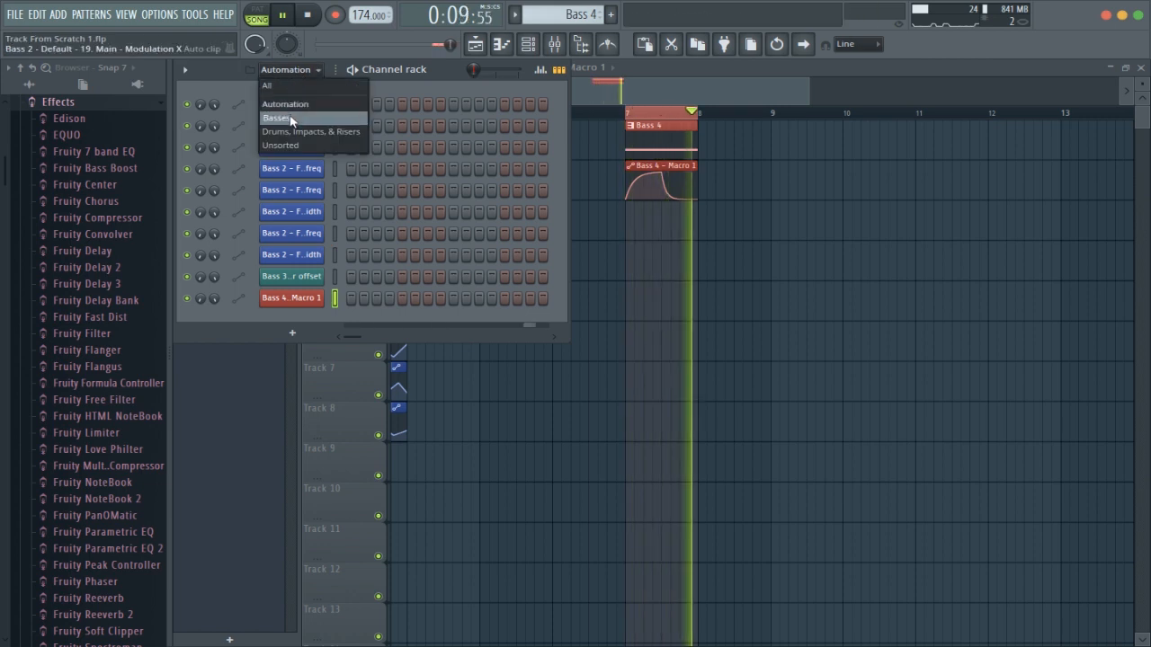
{"action": "left_click", "coordinate": [281, 115]}
{"action": "left_click", "coordinate": [308, 169]}
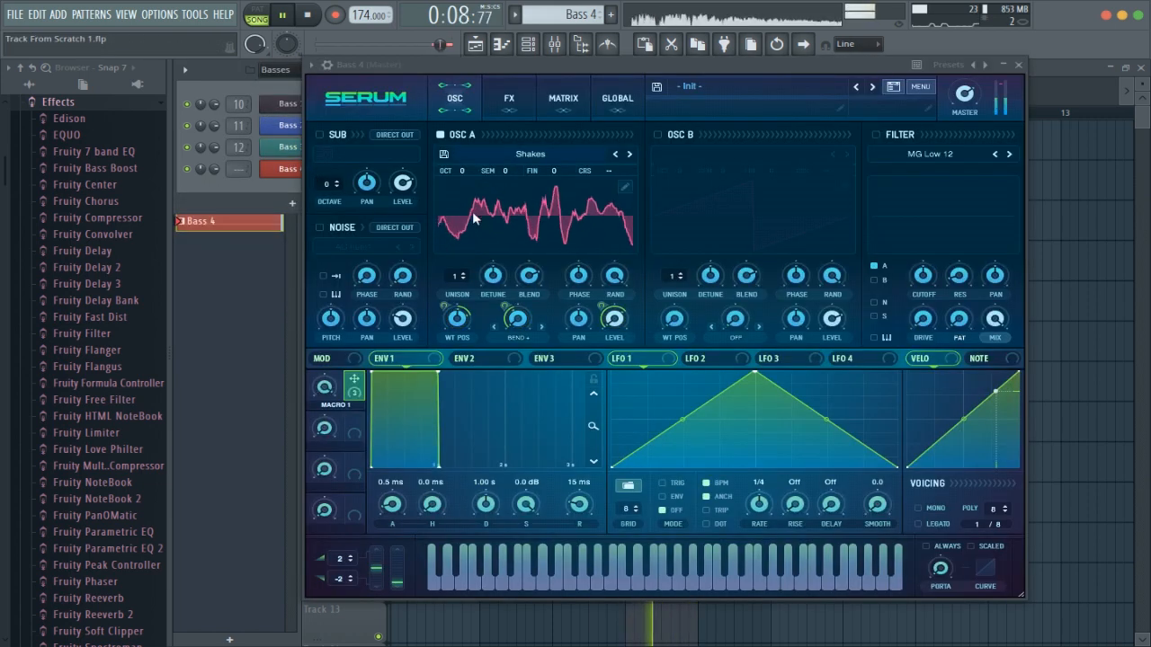
{"action": "key", "text": "space"}
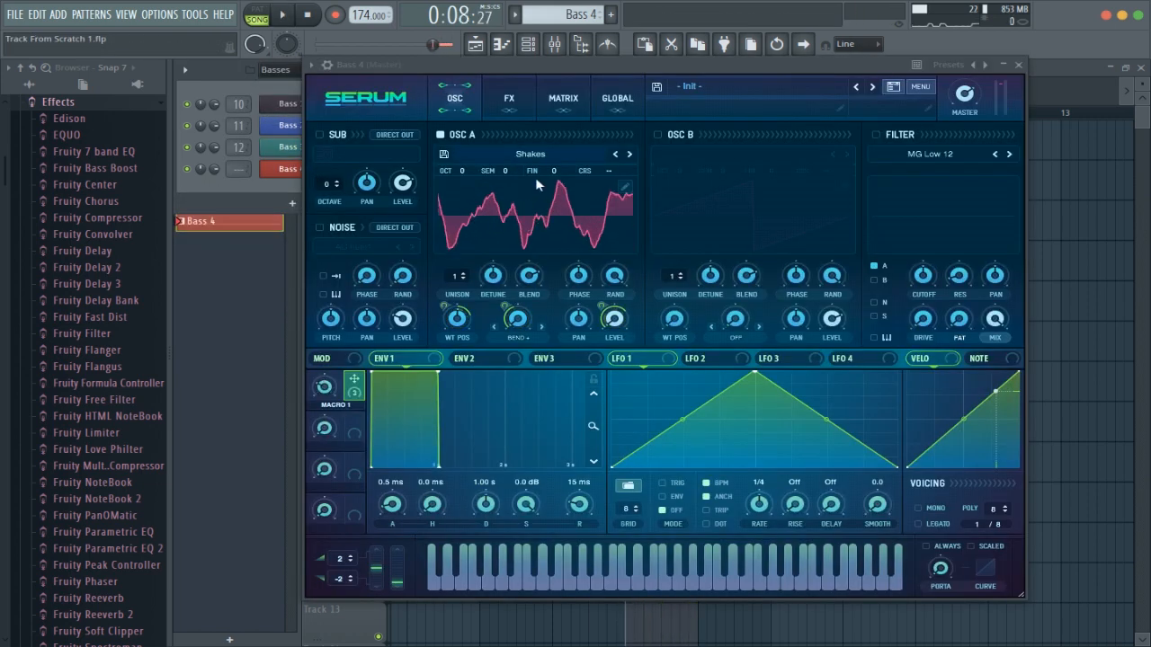
Steepen the late rise of the matrix curve for Macro 1 to A Warp, and audition the bass from the oscillator view
{"action": "left_click", "coordinate": [563, 98]}
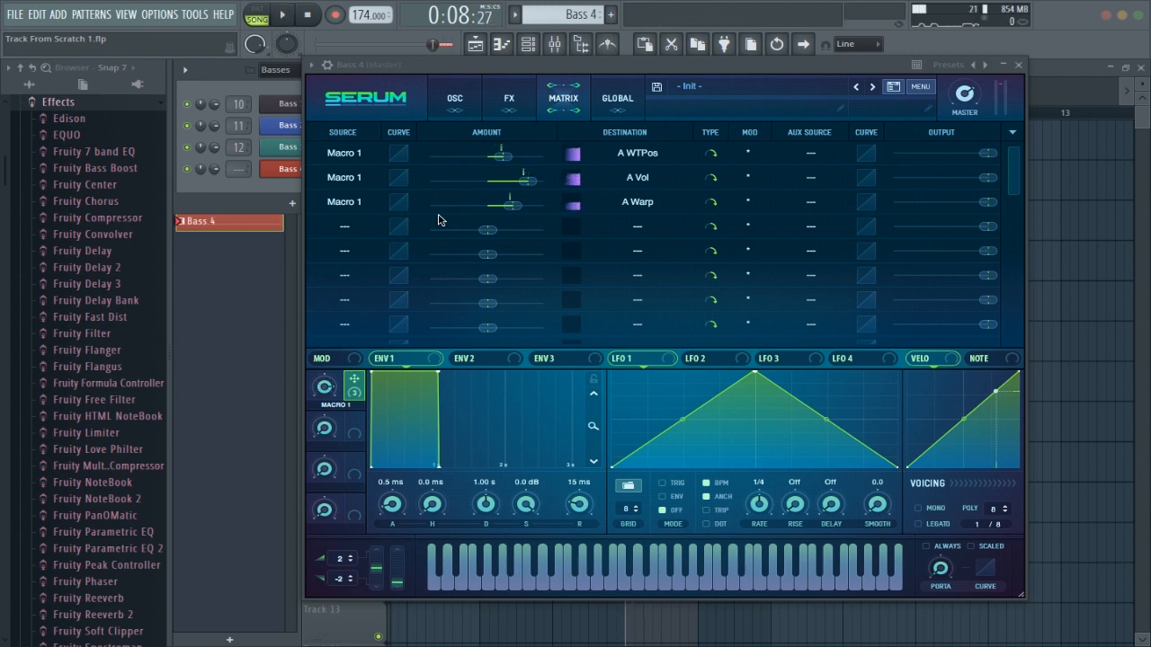
{"action": "mouse_move", "coordinate": [400, 209]}
{"action": "left_mouse_down"}
{"action": "mouse_move", "coordinate": [403, 232]}
{"action": "mouse_move", "coordinate": [400, 205]}
{"action": "left_mouse_up"}
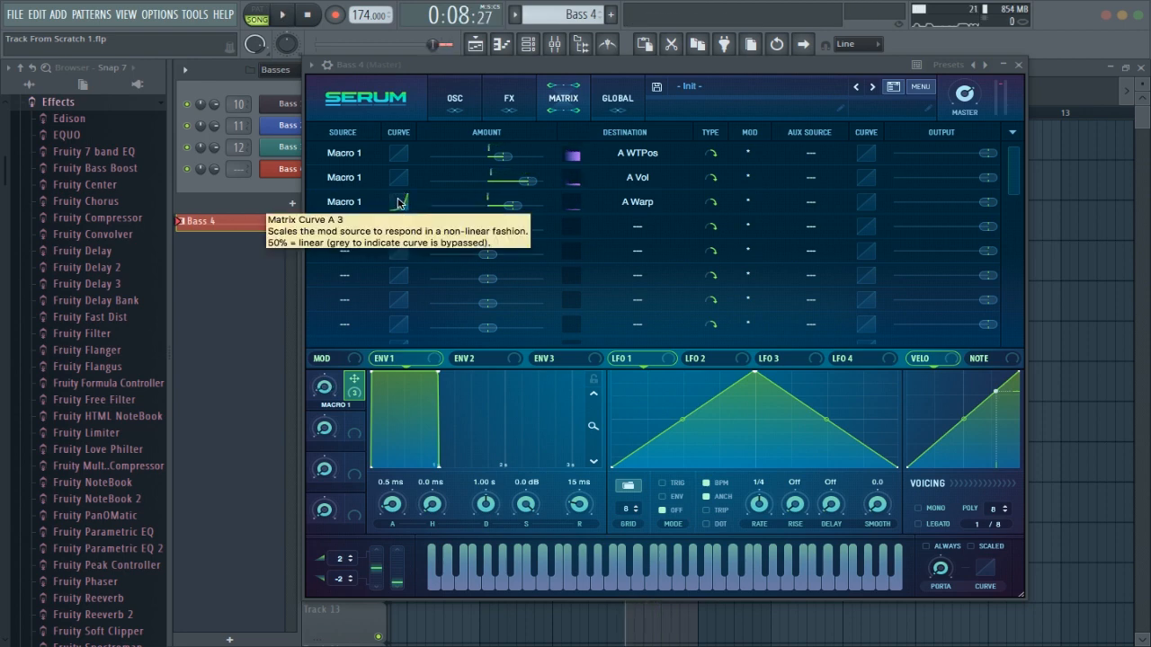
{"action": "left_click", "coordinate": [474, 97]}
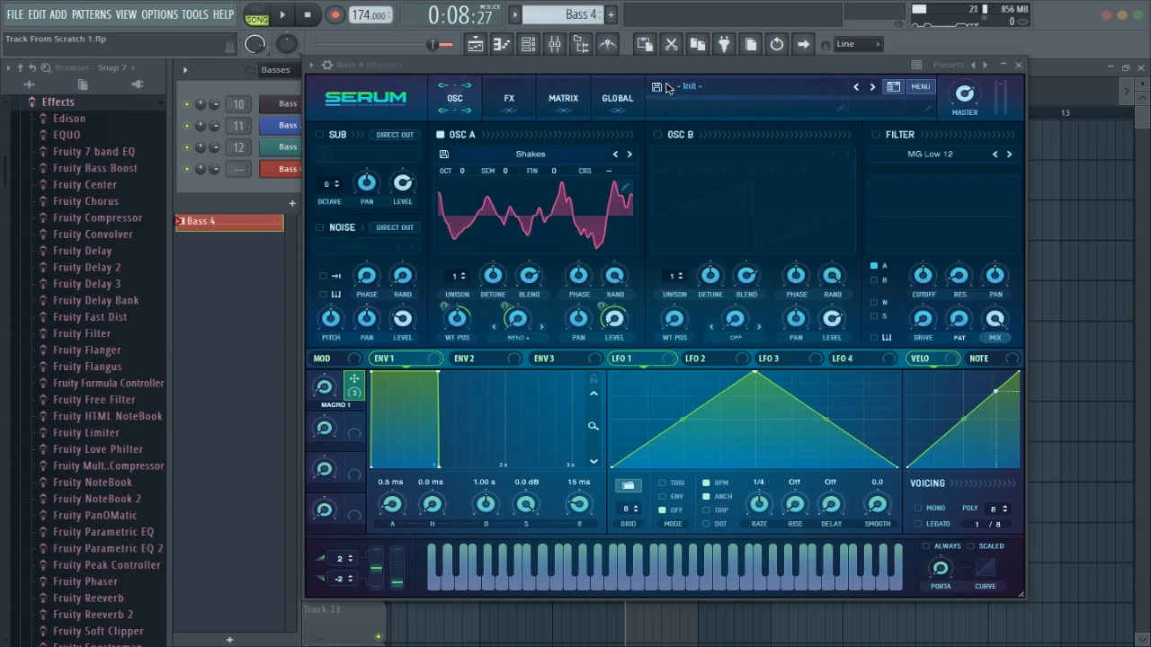
{"action": "left_click_drag", "start_coordinate": [660, 68], "coordinate": [618, 85]}
{"action": "key", "text": "space"}
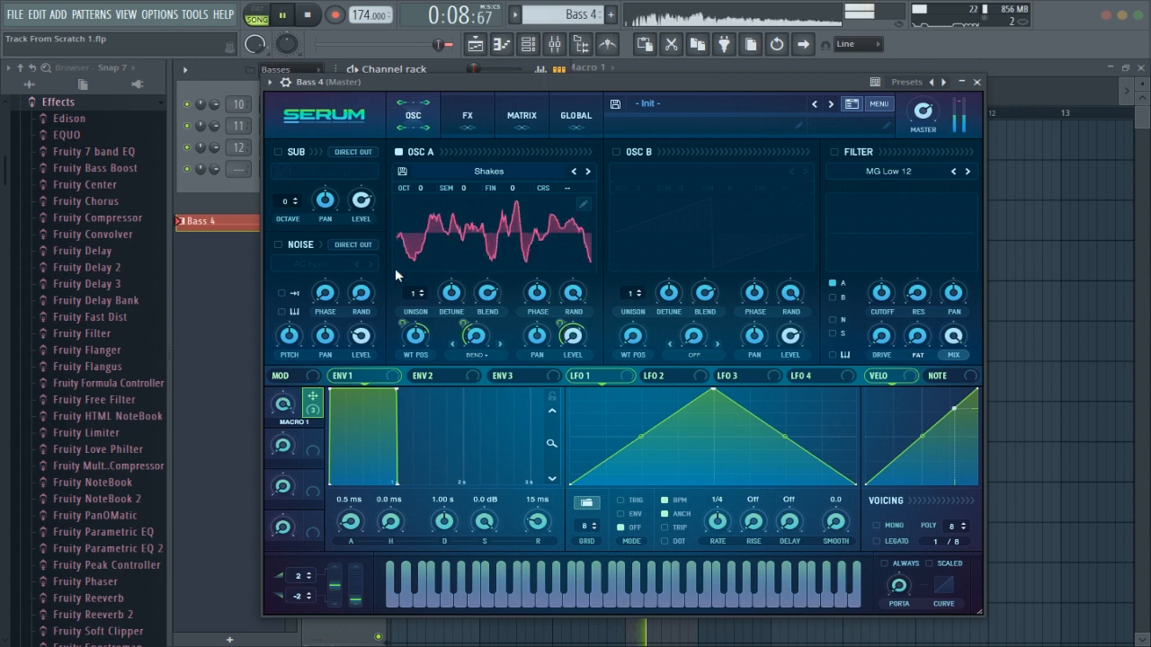
{"action": "left_click_drag", "start_coordinate": [429, 190], "coordinate": [438, 193]}
{"action": "key", "text": "space"}
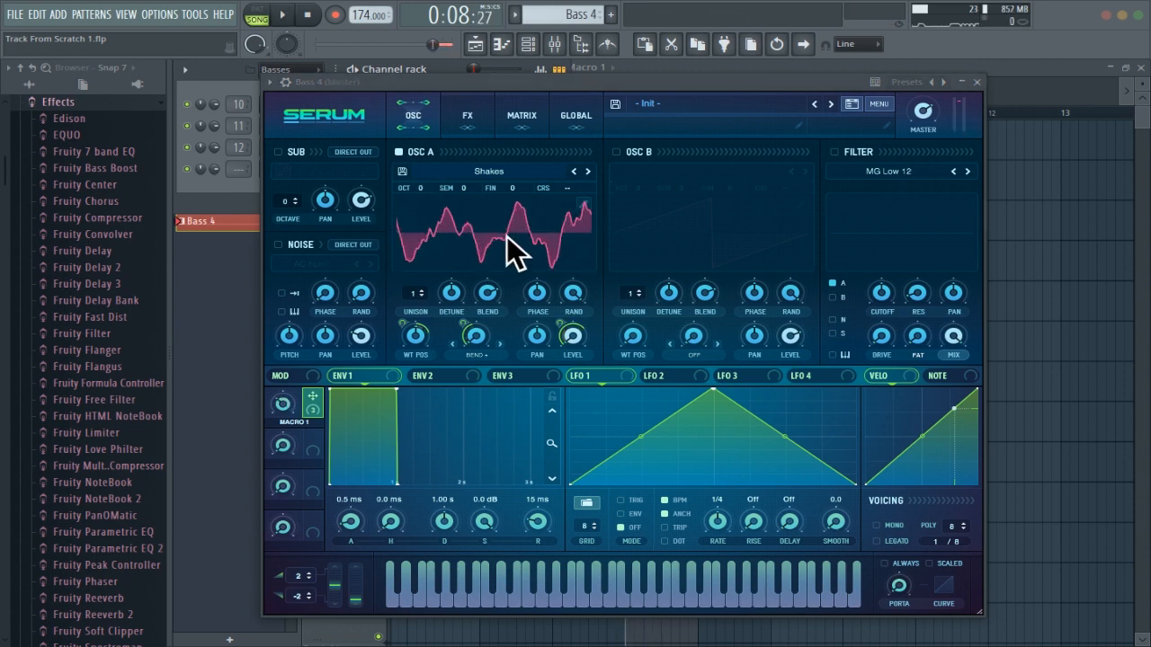
Enable Serum's filter and set its type to High 24
{"action": "left_click", "coordinate": [852, 153]}
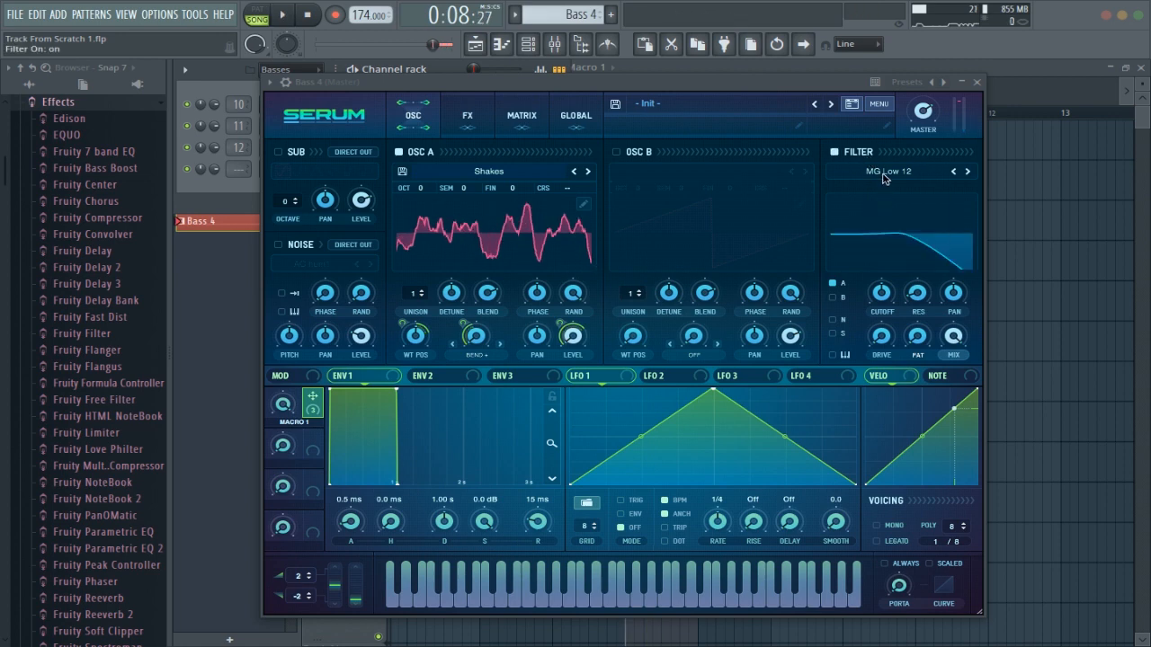
{"action": "left_click", "coordinate": [884, 178]}
{"action": "mouse_move", "coordinate": [879, 216]}
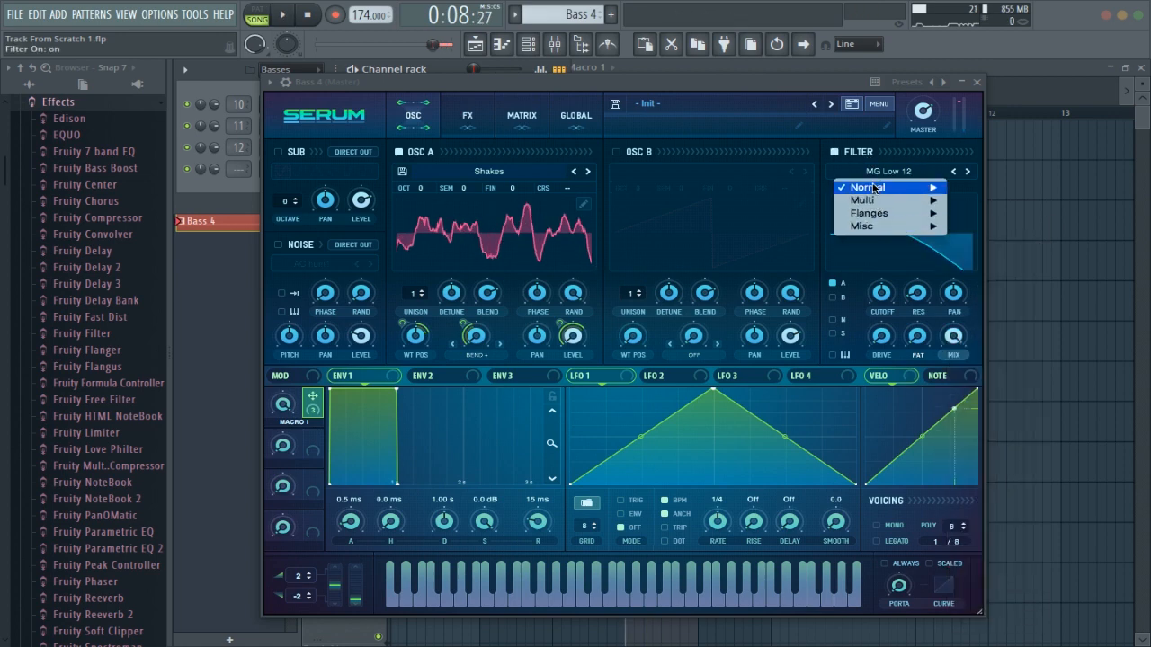
{"action": "mouse_move", "coordinate": [868, 187]}
{"action": "left_click", "coordinate": [998, 329]}
Assign Macro 1 to the filter cutoff and audition the high-pass movement
{"action": "key", "text": "space"}
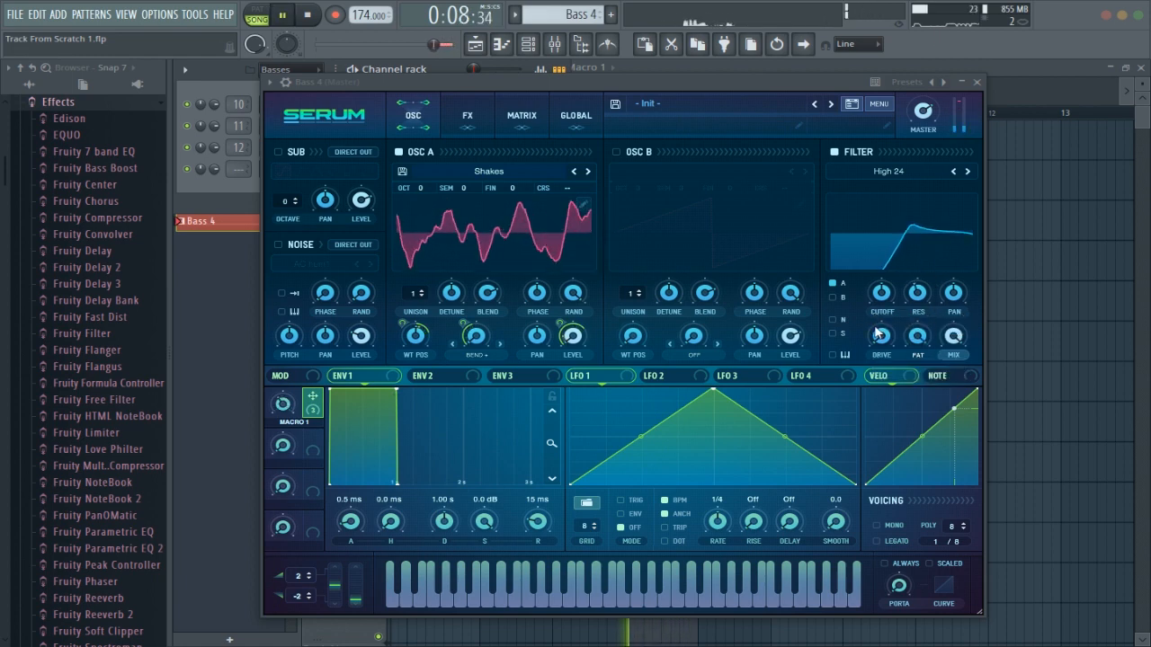
{"action": "left_click_drag", "start_coordinate": [308, 404], "coordinate": [873, 284]}
{"action": "key", "text": "space"}
{"action": "key", "text": "space"}
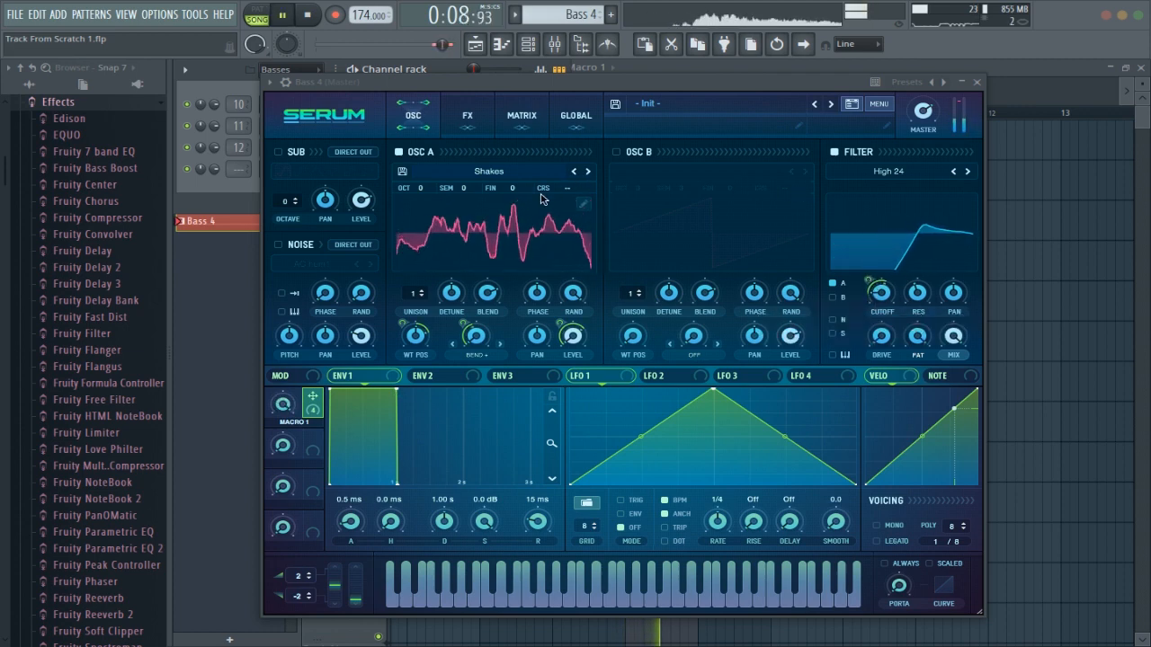
{"action": "key", "text": "space"}
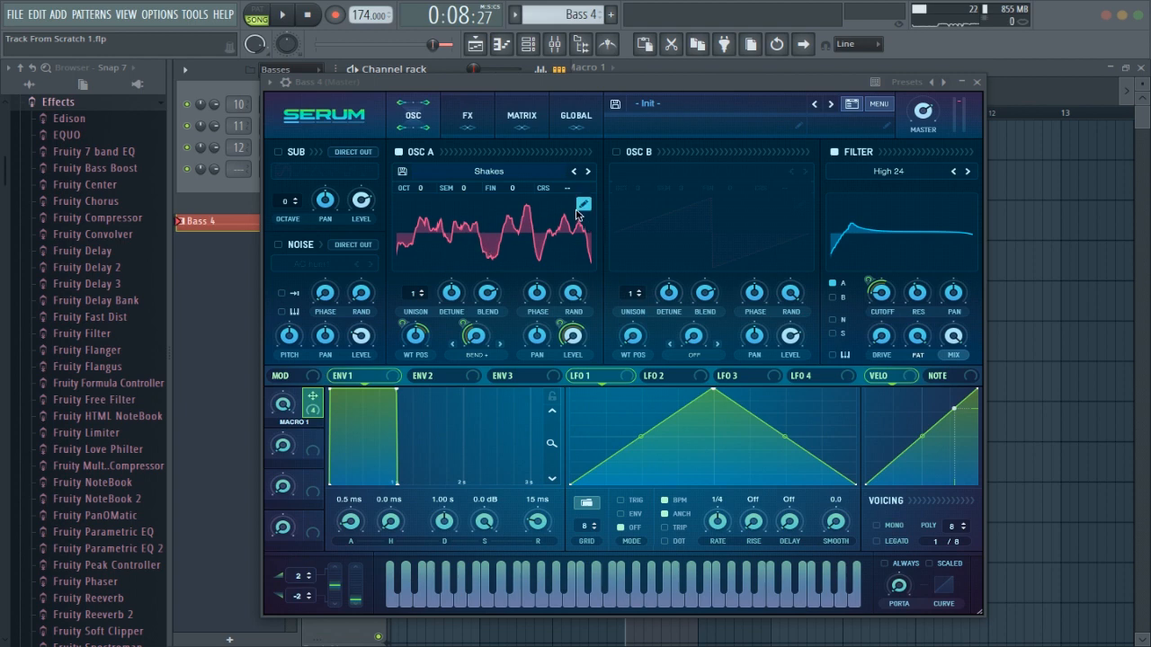
Replay Bass 4 to check how the automated high-pass filter sounds
{"action": "key", "text": "space"}
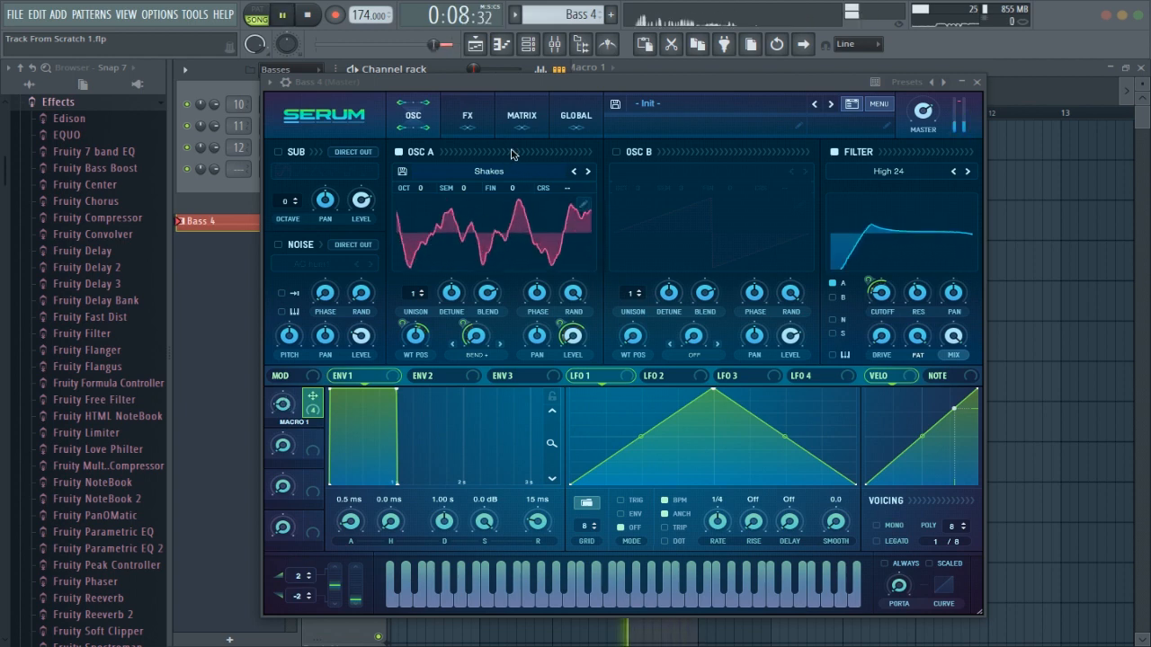
{"action": "key", "text": "space"}
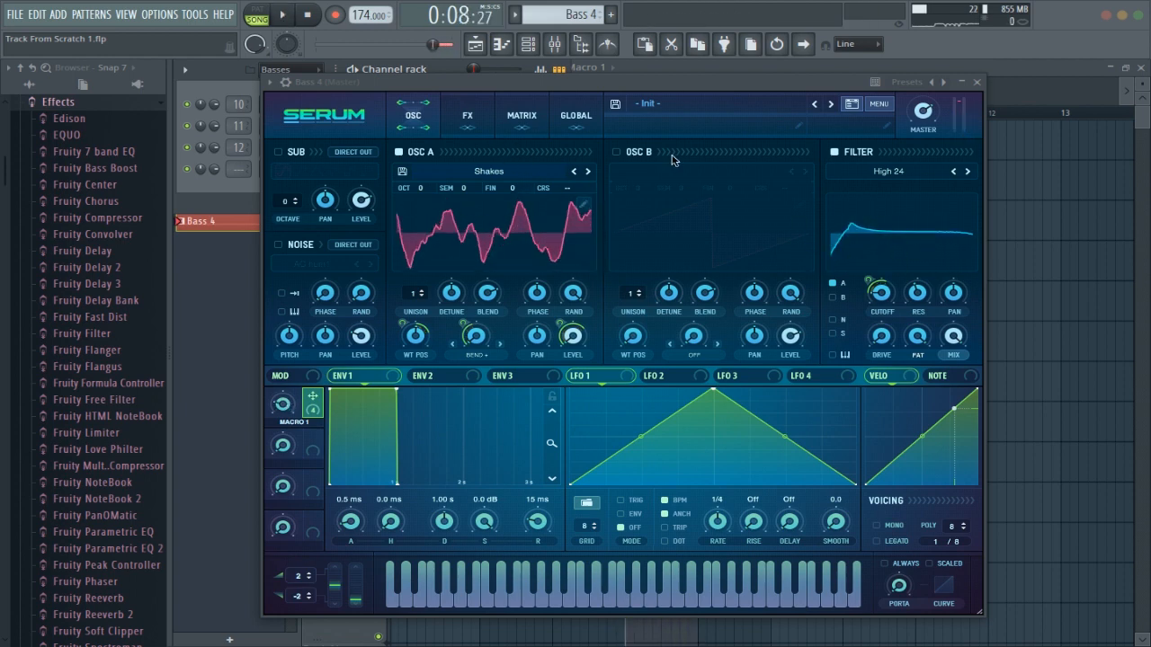
{"action": "key", "text": "space"}
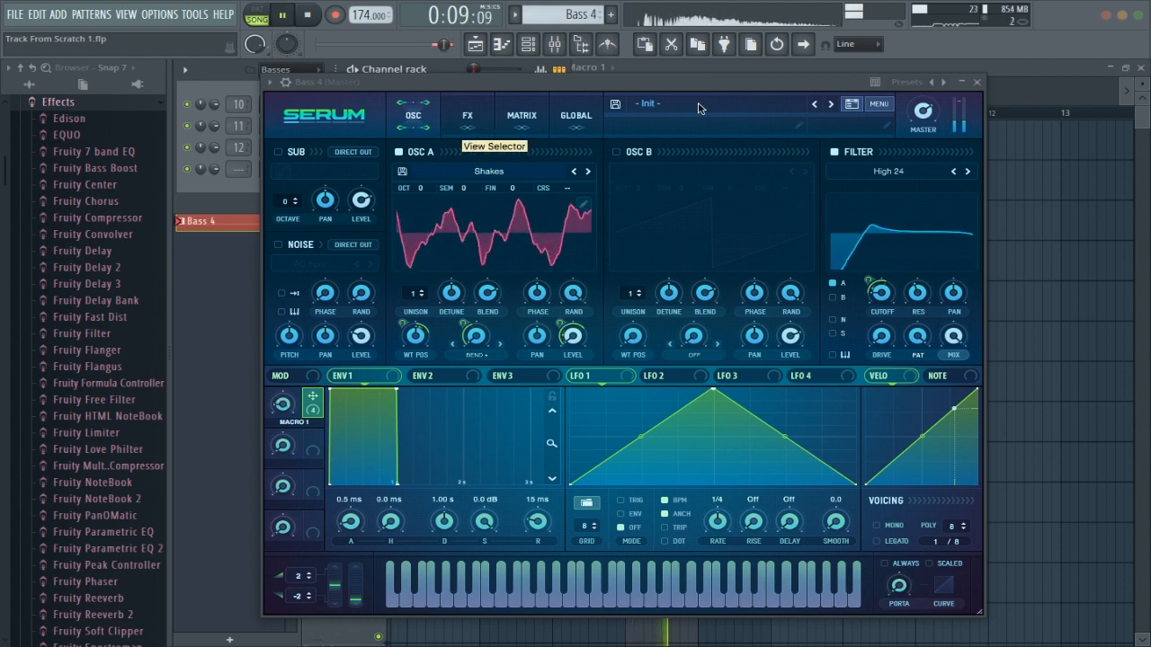
{"action": "key", "text": "space"}
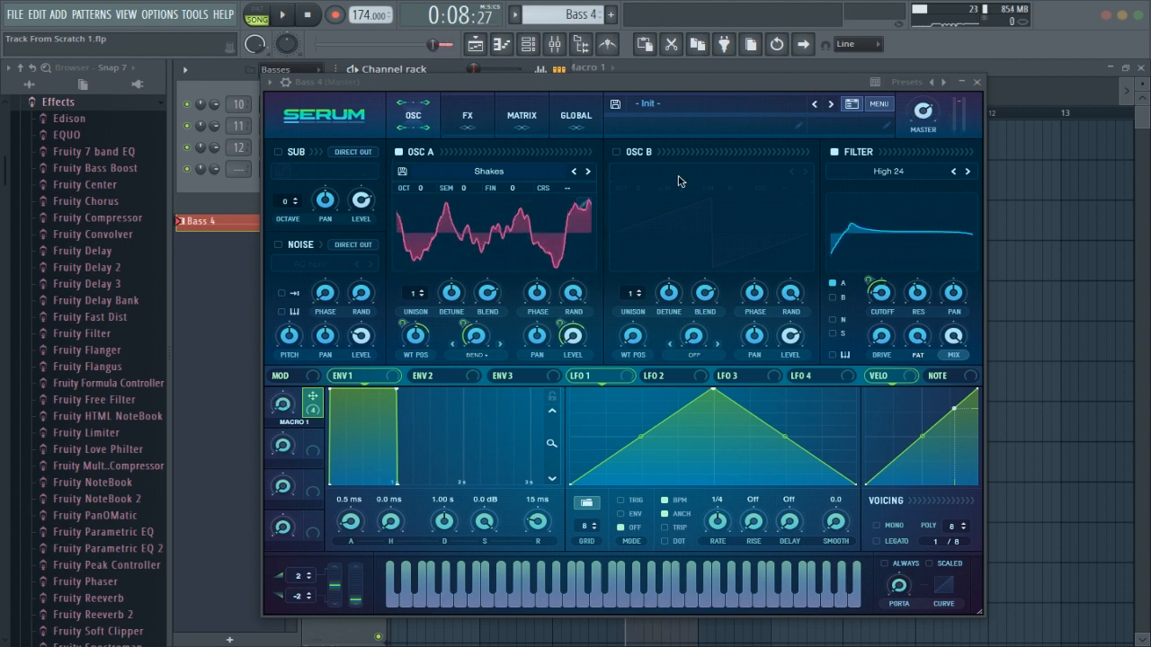
Enable the equalizer effect, move it to the start of the effects chain, and switch its upper band to a low-pass shape
{"action": "left_click", "coordinate": [460, 114]}
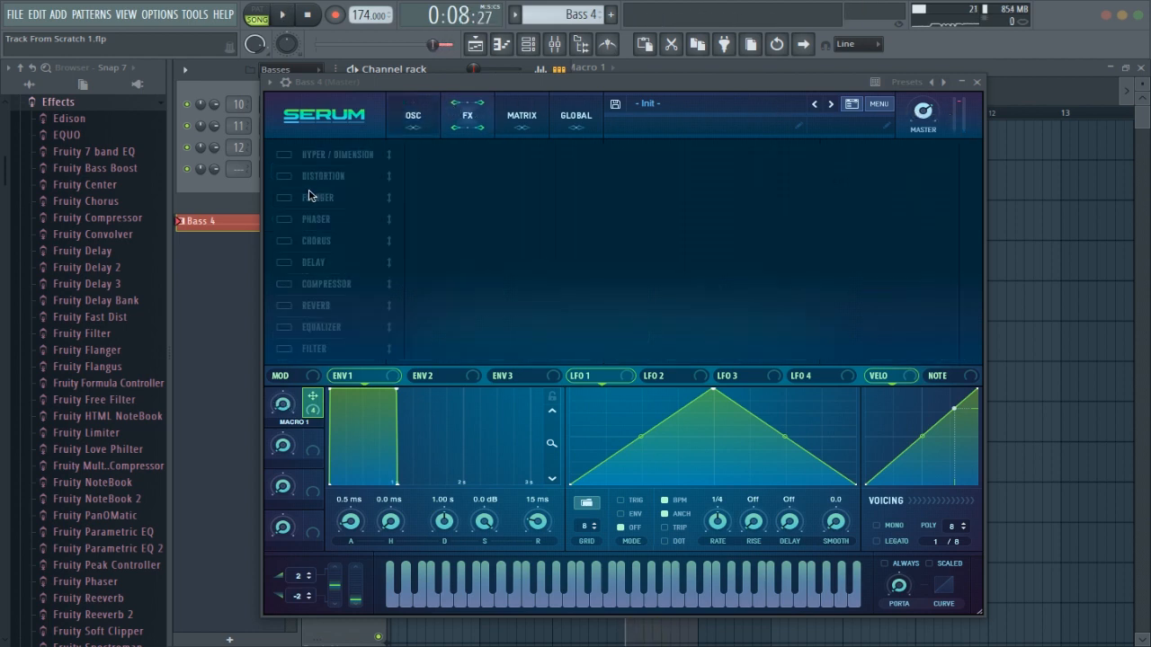
{"action": "left_click", "coordinate": [284, 327]}
{"action": "left_click_drag", "start_coordinate": [325, 327], "coordinate": [326, 155]}
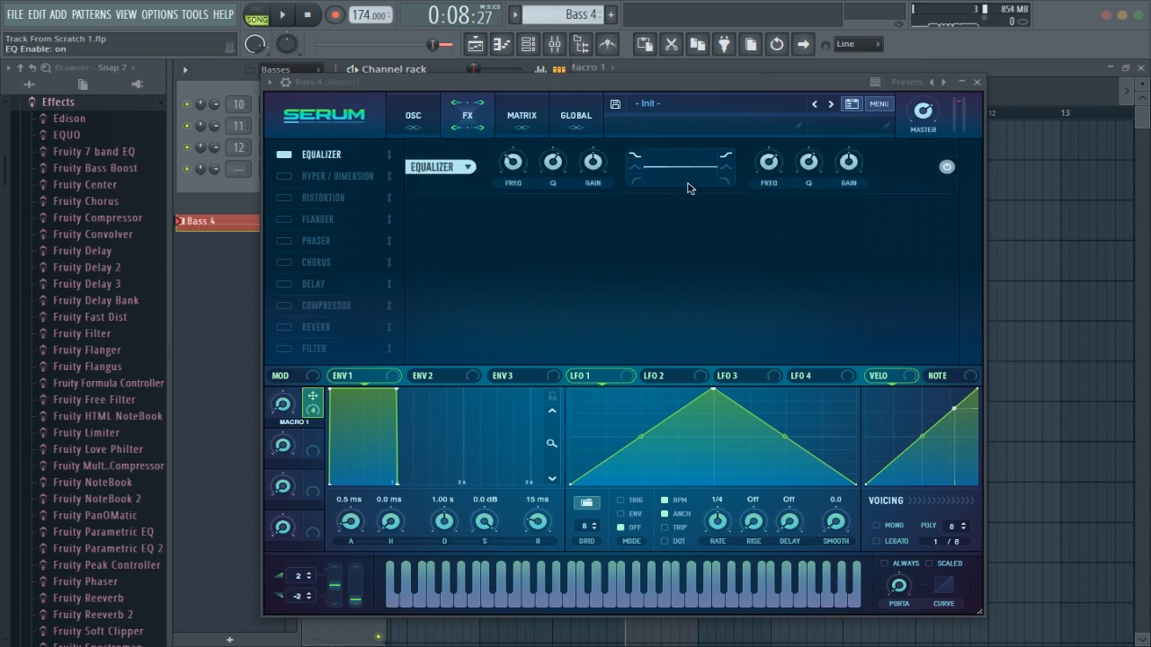
{"action": "left_click", "coordinate": [726, 180]}
Assign Macro 1 to the equalizer's low-pass frequency and audition the change
{"action": "mouse_move", "coordinate": [770, 166]}
{"action": "left_mouse_down"}
{"action": "mouse_move", "coordinate": [768, 183]}
{"action": "mouse_move", "coordinate": [769, 166]}
{"action": "left_mouse_up"}
{"action": "key", "text": "space"}
{"action": "key", "text": "space"}
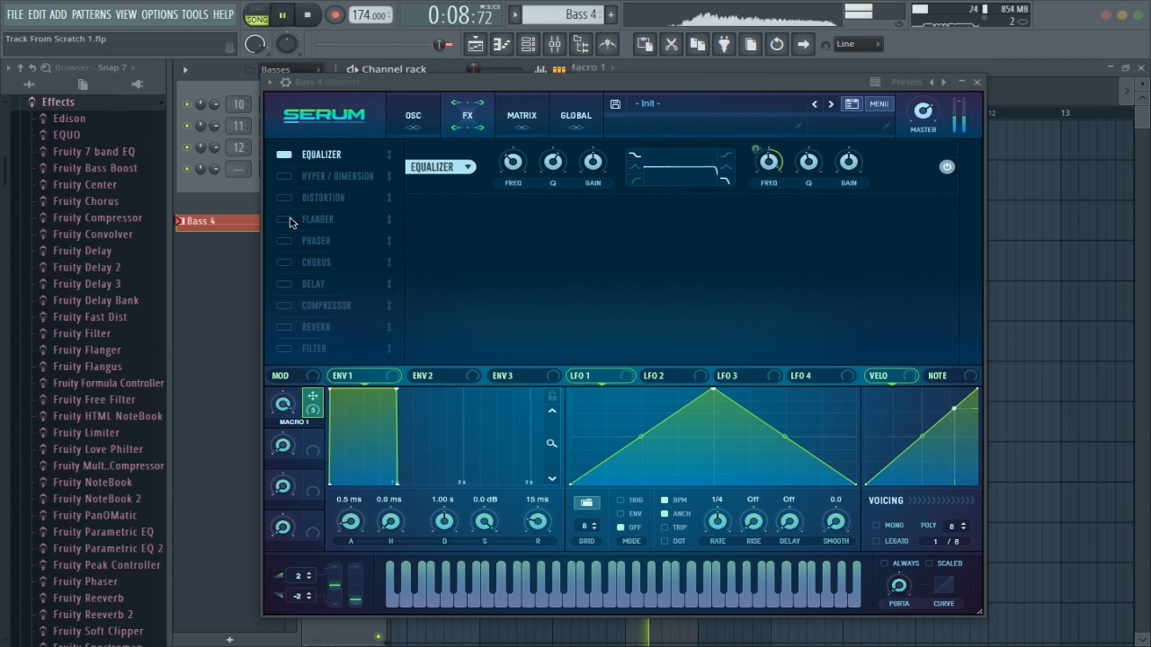
Enable Hyper/Dimension with the Hyper mix at 0%, and adjust the Dimension size while auditioning Bass 4
{"action": "left_click", "coordinate": [286, 178]}
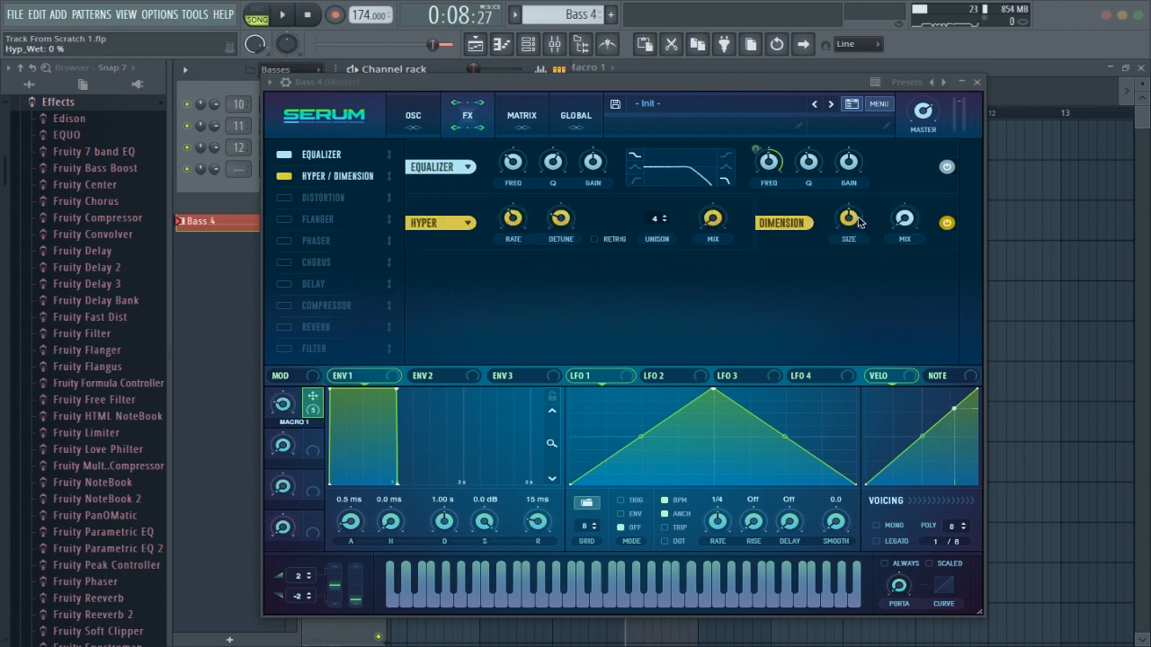
{"action": "key", "text": "space"}
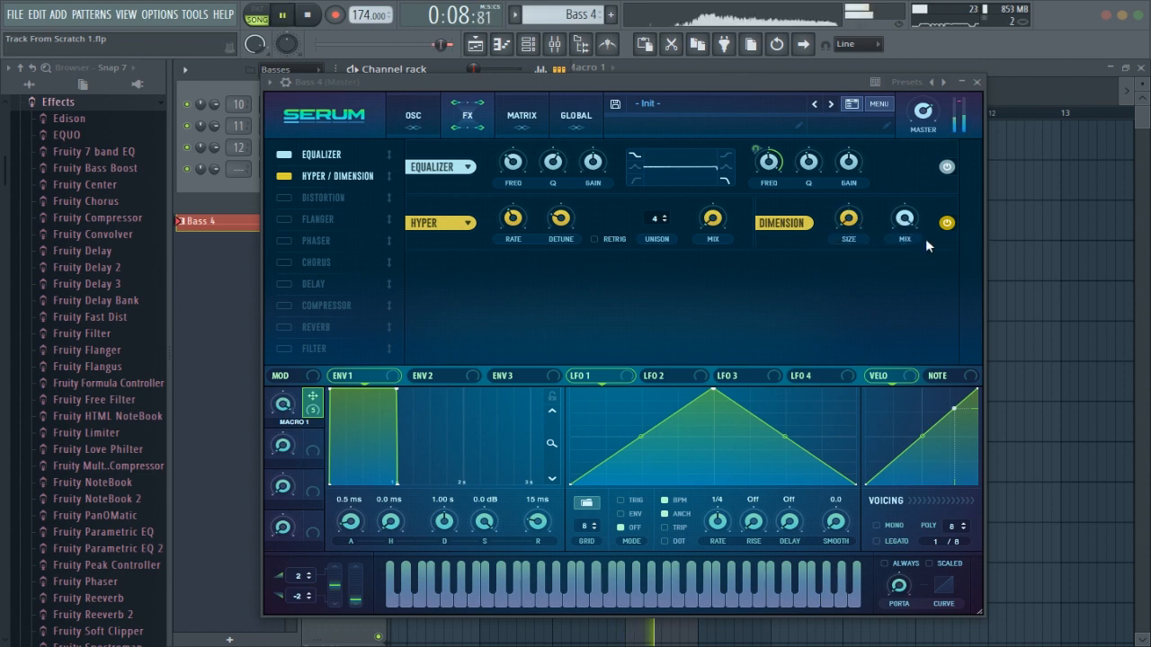
{"action": "key", "text": "space"}
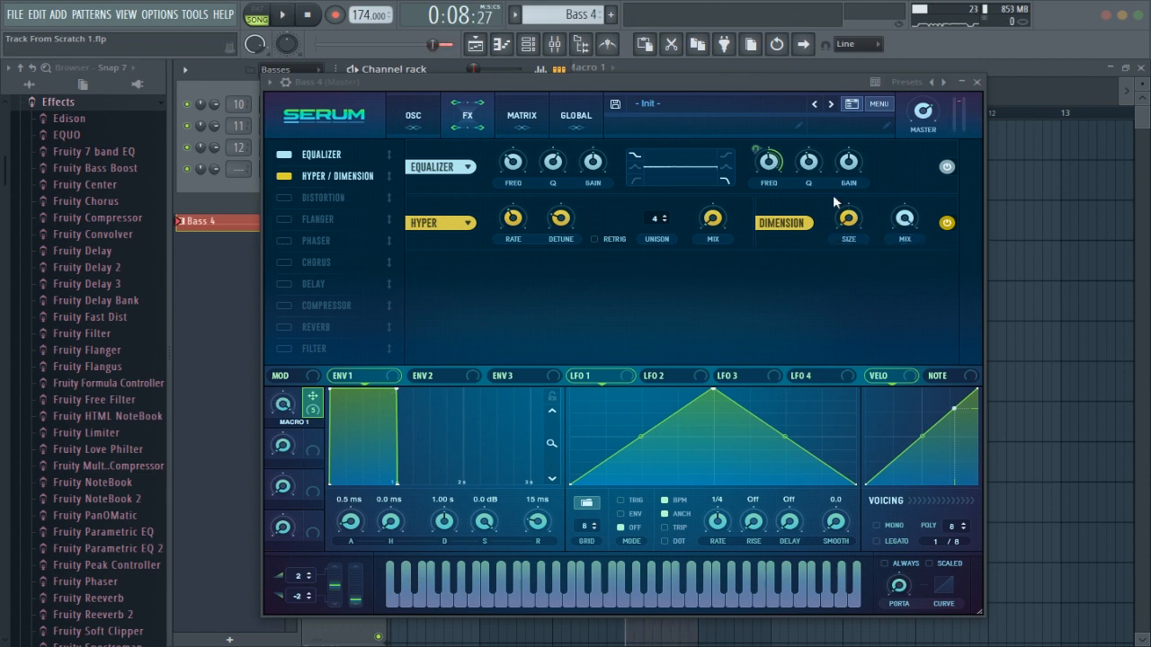
{"action": "key", "text": "space"}
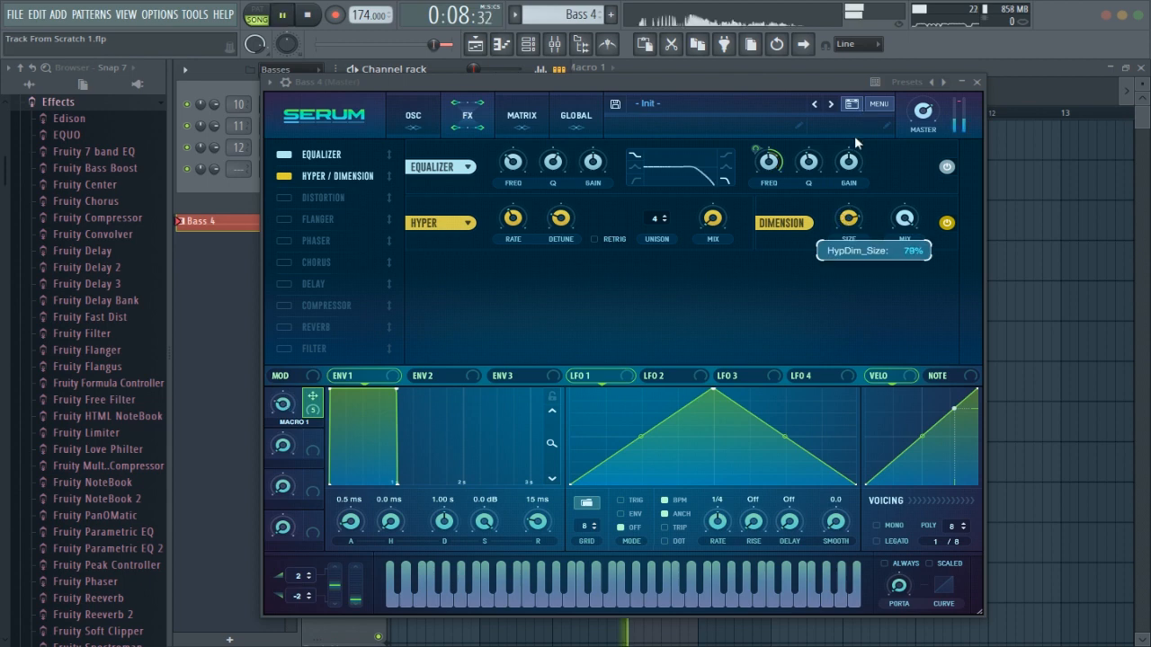
{"action": "key", "text": "space"}
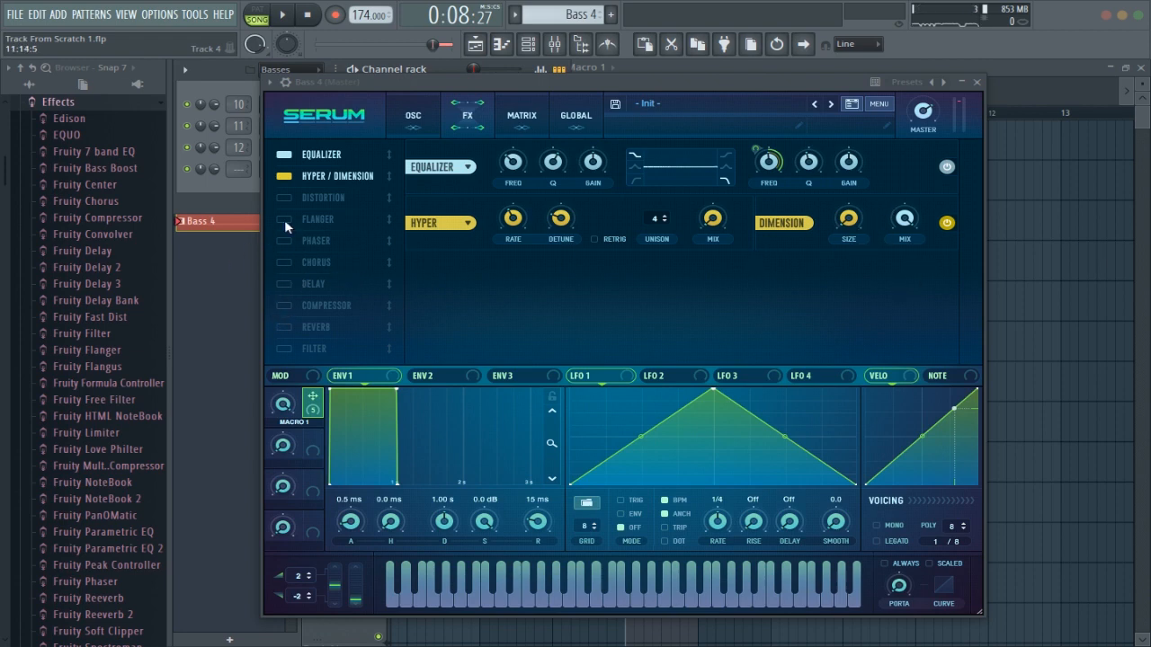
Enable the effects filter, place it directly after Hyper/Dimension, and set its type to Flg +
{"action": "left_click", "coordinate": [278, 349]}
{"action": "left_click_drag", "start_coordinate": [310, 349], "coordinate": [378, 197]}
{"action": "left_click", "coordinate": [553, 280]}
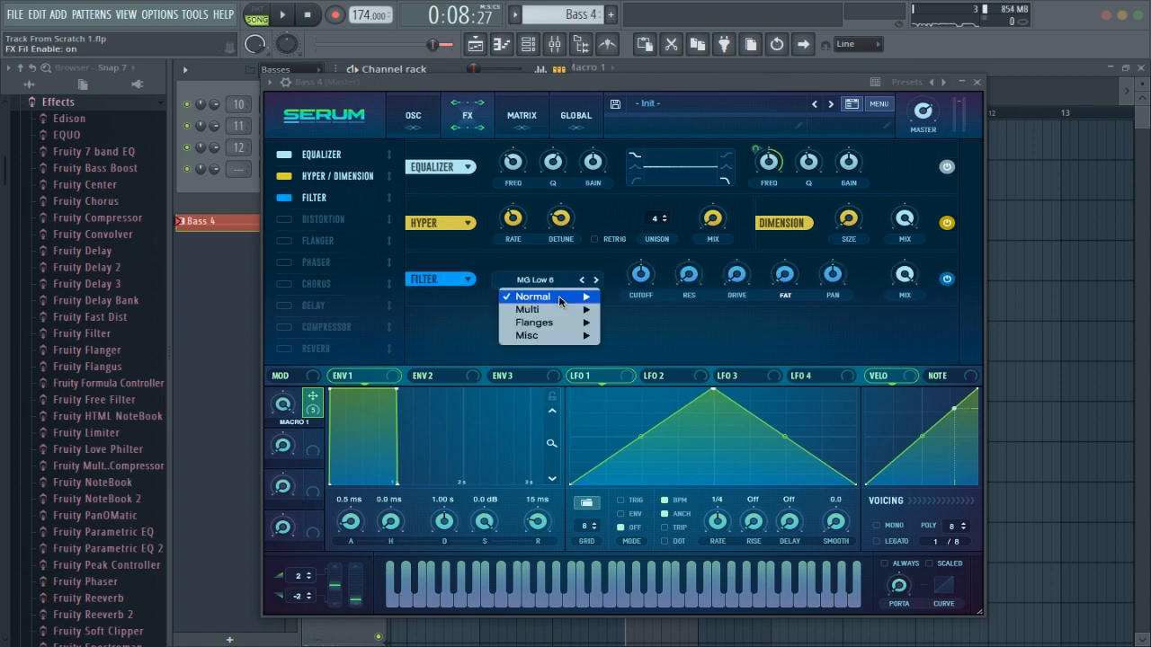
{"action": "mouse_move", "coordinate": [559, 325]}
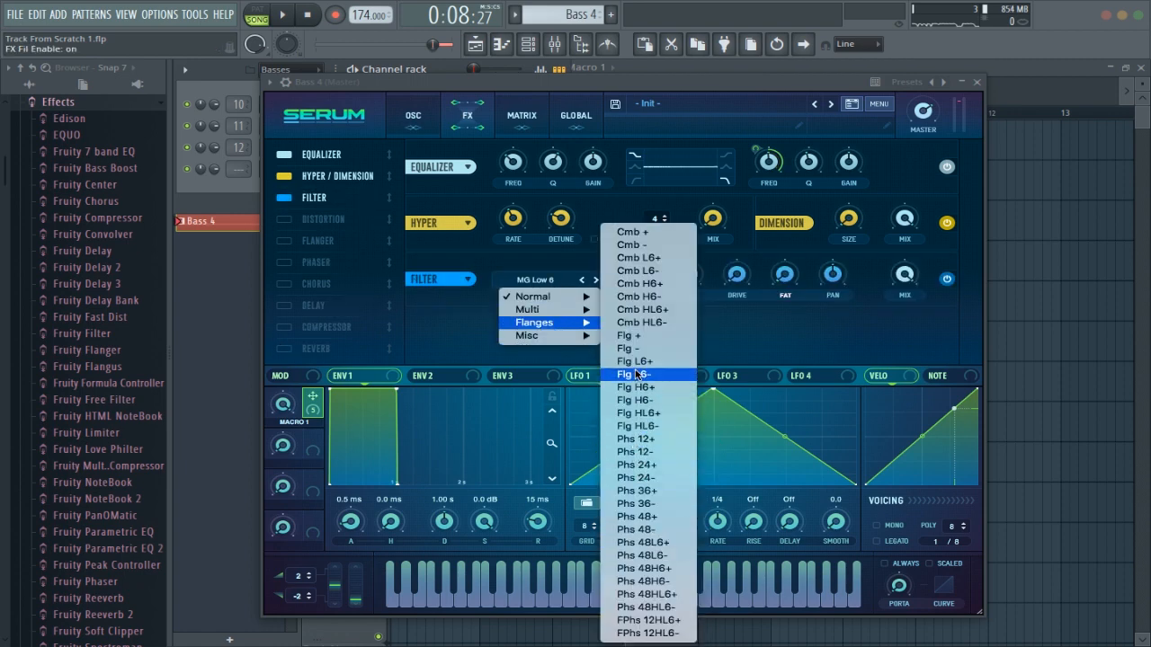
{"action": "left_click", "coordinate": [629, 335]}
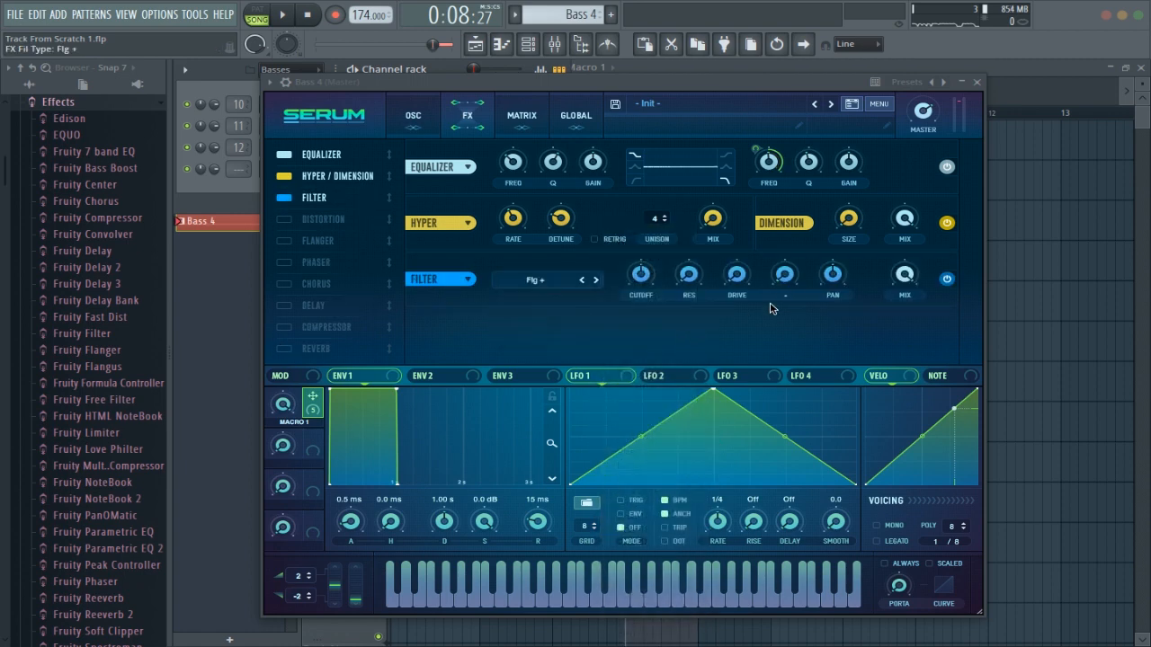
Assign the Note modulation source to the effects filter's cutoff, adjust the filter's resonance and audition Bass 4
{"action": "left_click", "coordinate": [947, 378]}
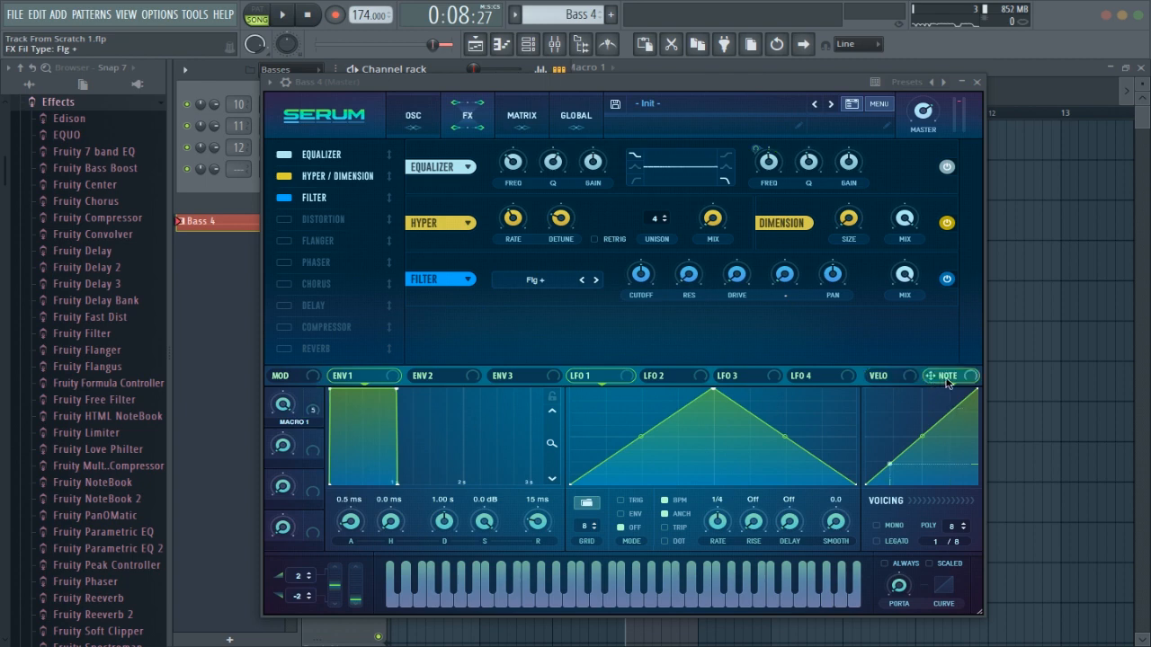
{"action": "left_click", "coordinate": [410, 130]}
{"action": "left_click", "coordinate": [455, 119]}
{"action": "left_click_drag", "start_coordinate": [952, 383], "coordinate": [645, 280]}
{"action": "right_click", "coordinate": [633, 279]}
{"action": "left_click", "coordinate": [563, 306]}
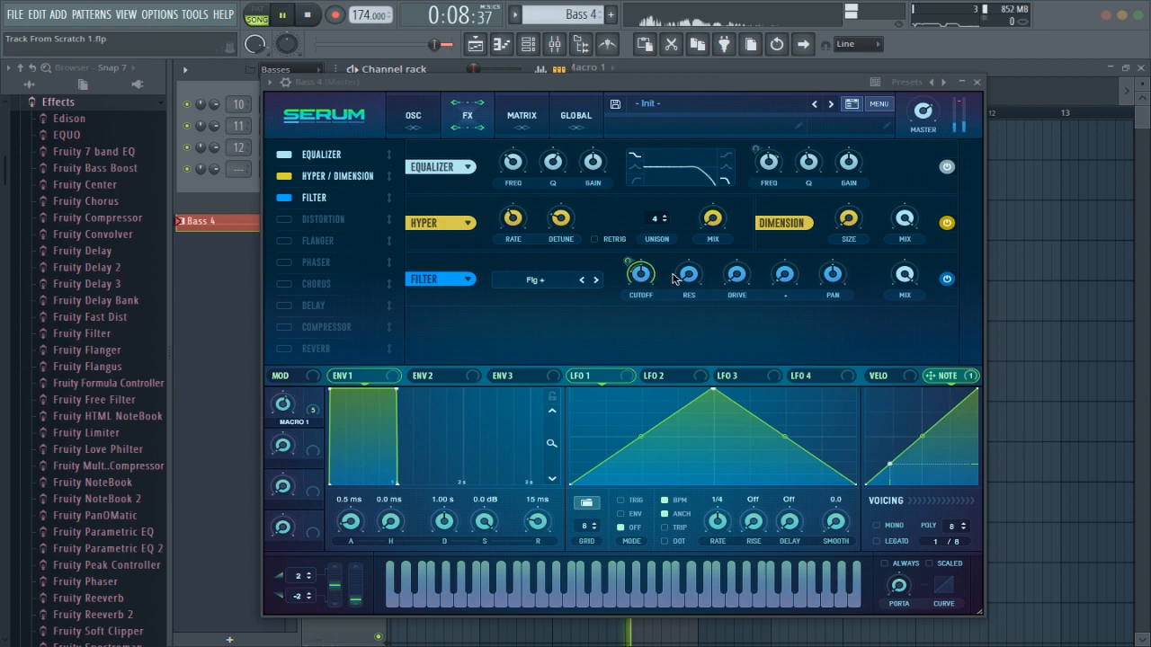
{"action": "left_click_drag", "start_coordinate": [688, 275], "coordinate": [562, 160]}
Lower the effects filter's mix and assign Macro 1 to it with a modulation amount of 49, auditioning the result
{"action": "left_click_drag", "start_coordinate": [904, 277], "coordinate": [906, 272]}
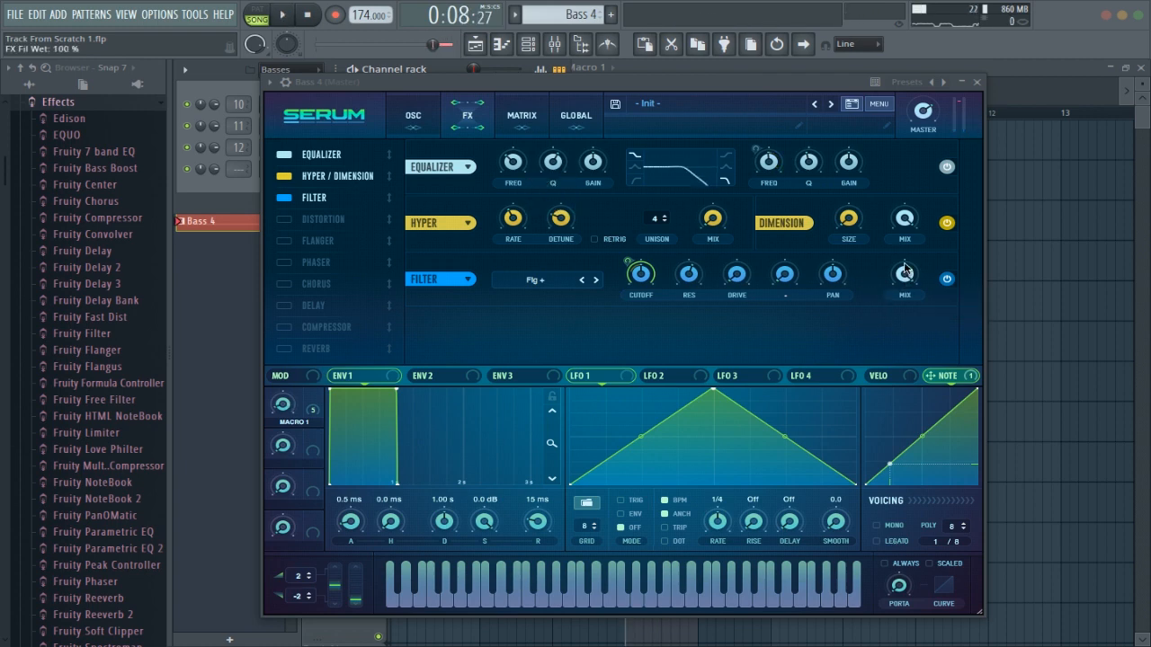
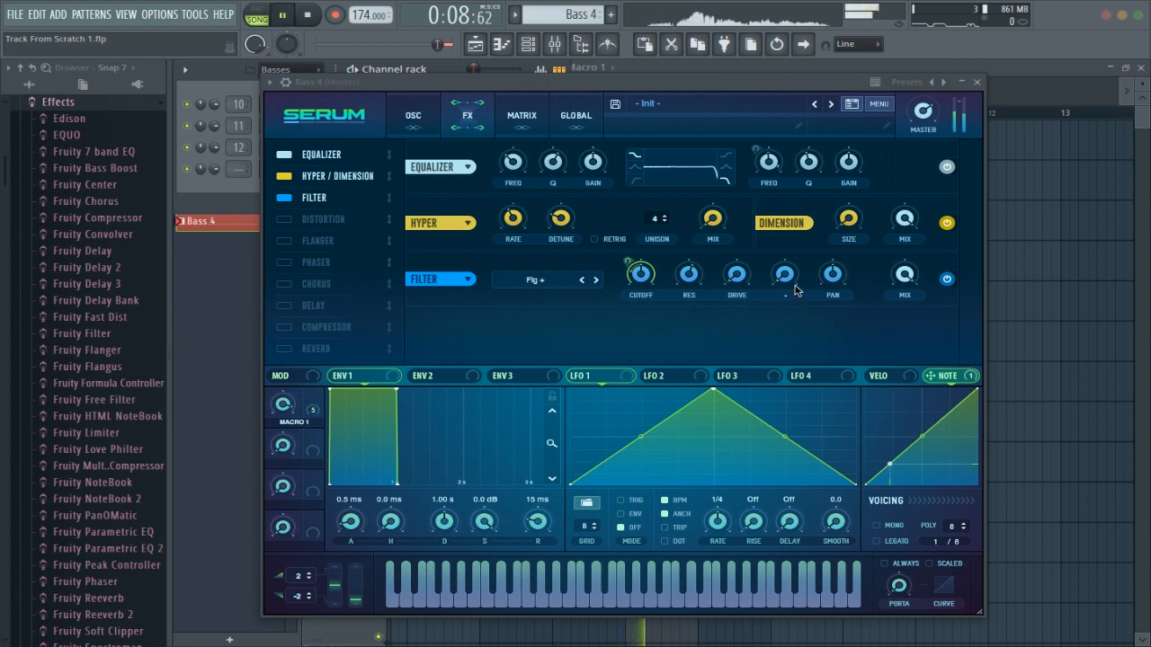
{"action": "left_click_drag", "start_coordinate": [904, 274], "coordinate": [891, 360]}
{"action": "key", "text": "space"}
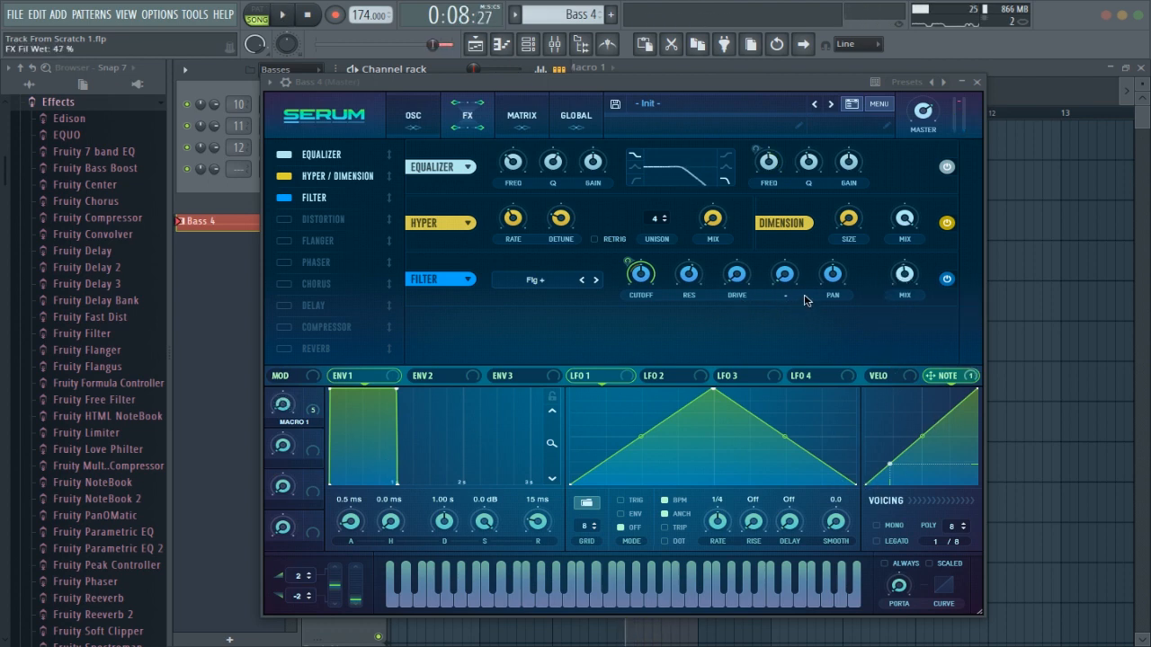
{"action": "left_click_drag", "start_coordinate": [904, 275], "coordinate": [903, 342]}
{"action": "left_click_drag", "start_coordinate": [312, 407], "coordinate": [905, 274]}
{"action": "key", "text": "space"}
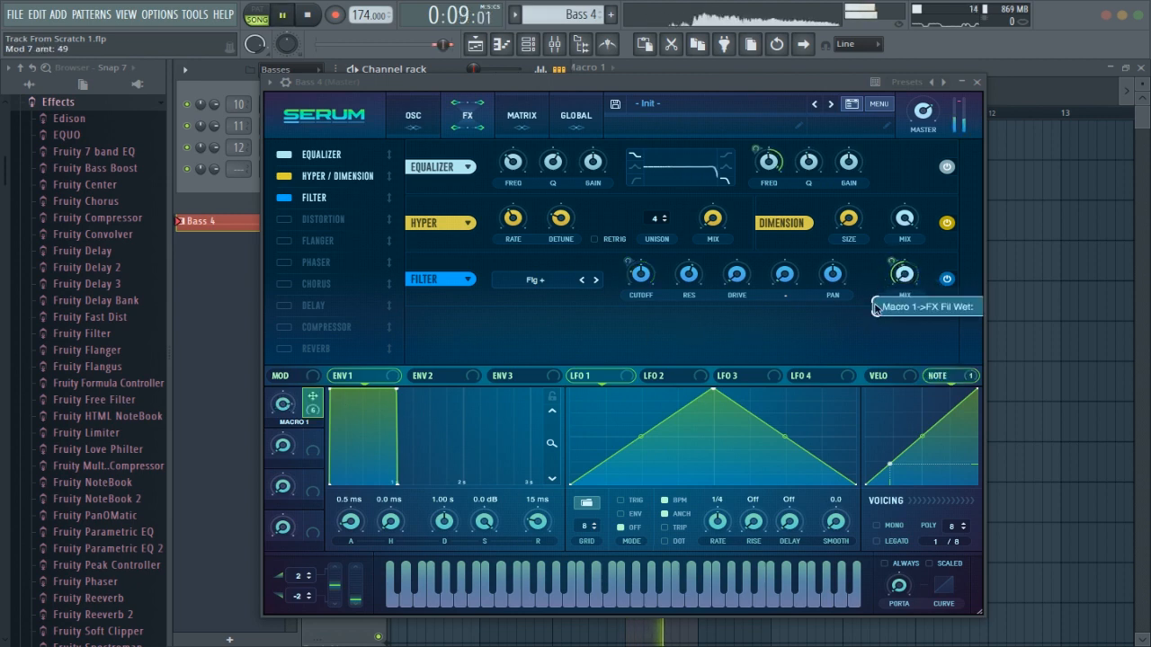
{"action": "key", "text": "space"}
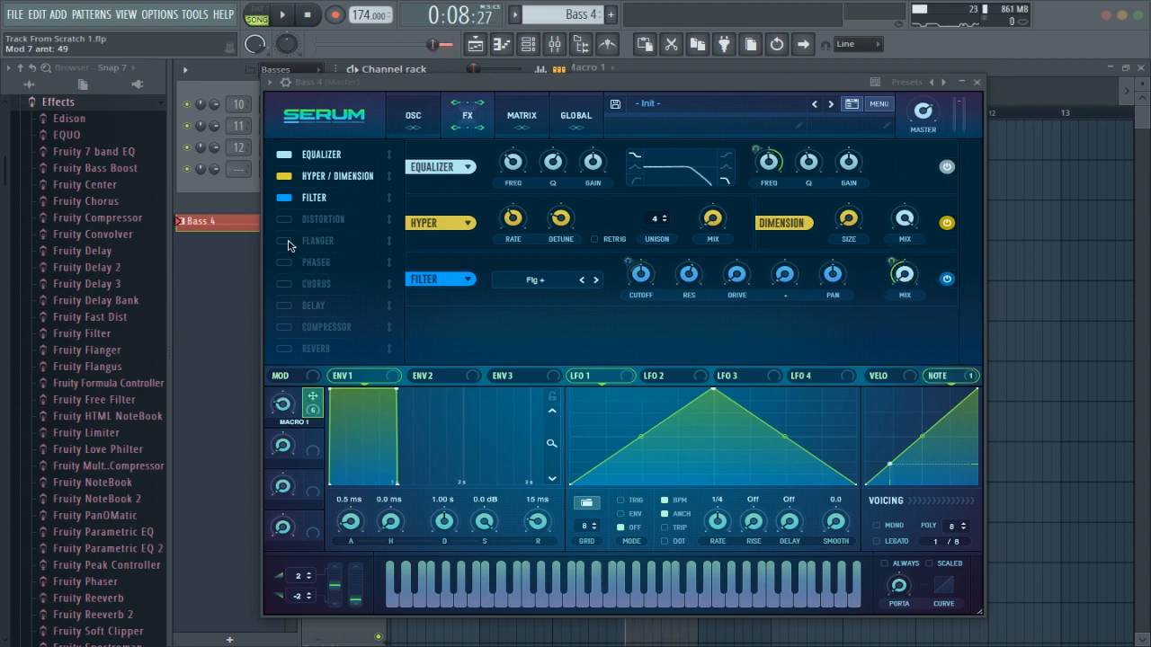
Enable the chorus directly after the filter, with its mix at 100% and its feedback at 0%
{"action": "left_click", "coordinate": [293, 242]}
{"action": "left_click", "coordinate": [293, 243]}
{"action": "left_click", "coordinate": [285, 284]}
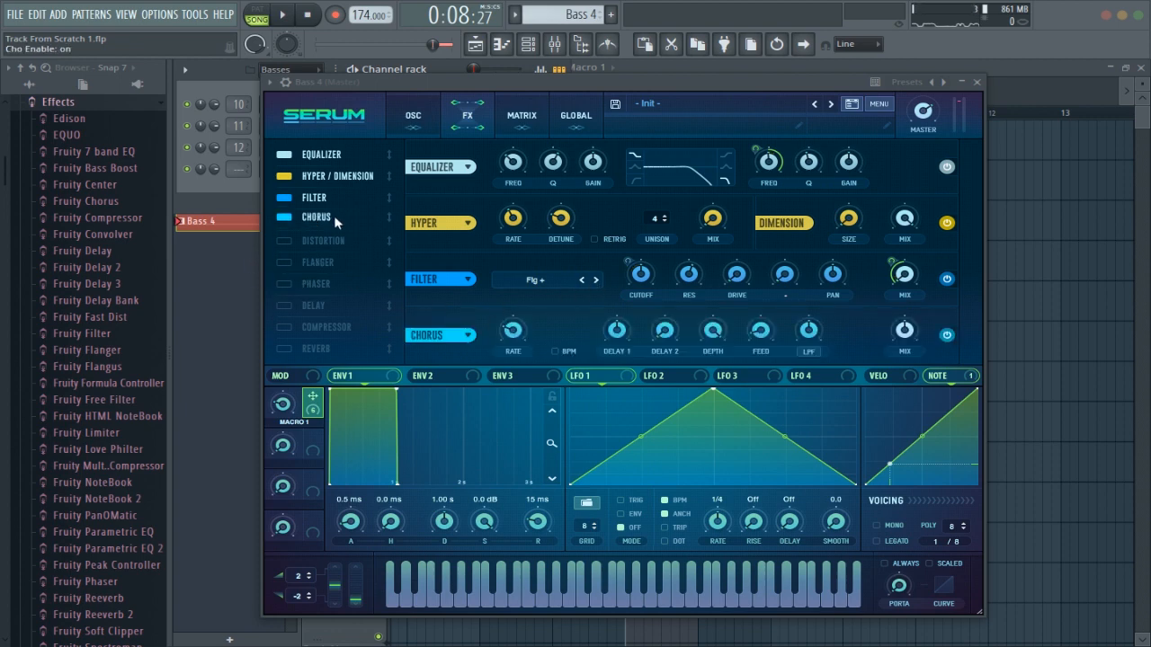
{"action": "left_click", "coordinate": [911, 338]}
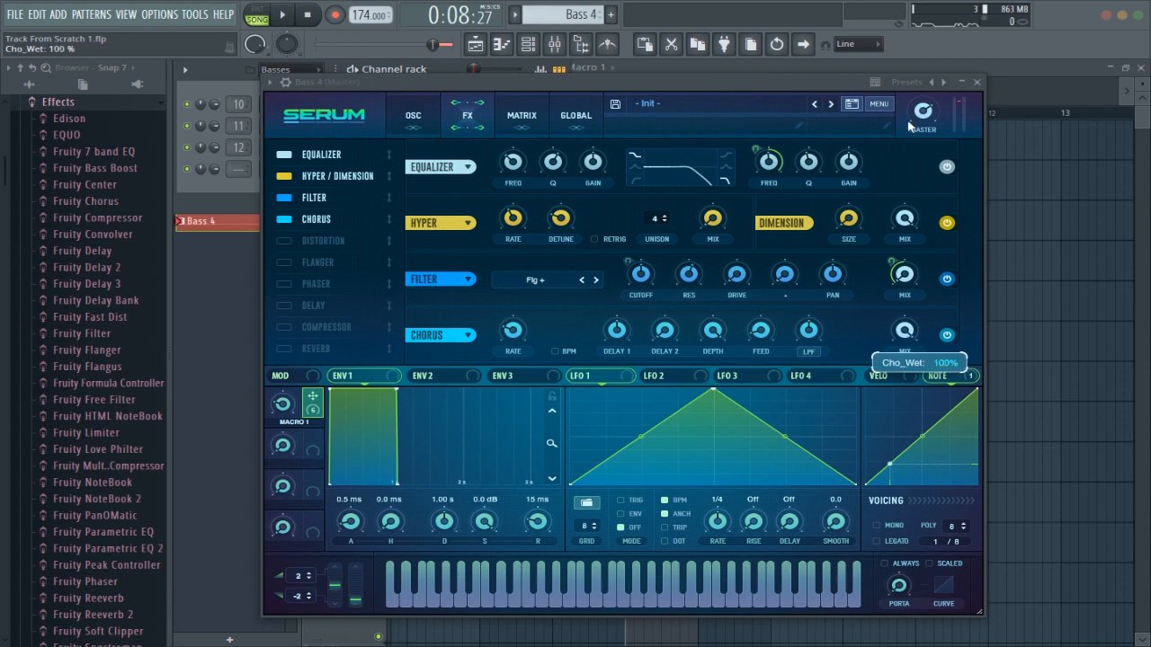
{"action": "left_click", "coordinate": [807, 333]}
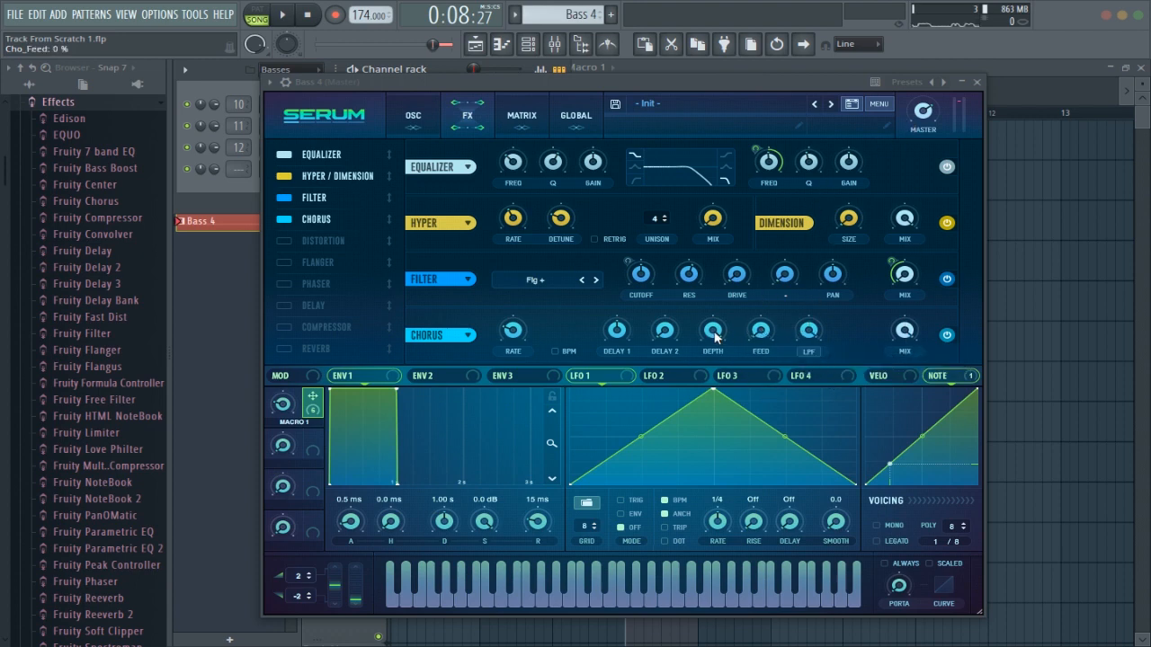
Assign Macro 1 to the chorus's Delay 1 with a small amount and a 0.0 ms base, adjust Delay 2 and audition
{"action": "mouse_move", "coordinate": [609, 340]}
{"action": "left_click_drag", "start_coordinate": [312, 397], "coordinate": [606, 313]}
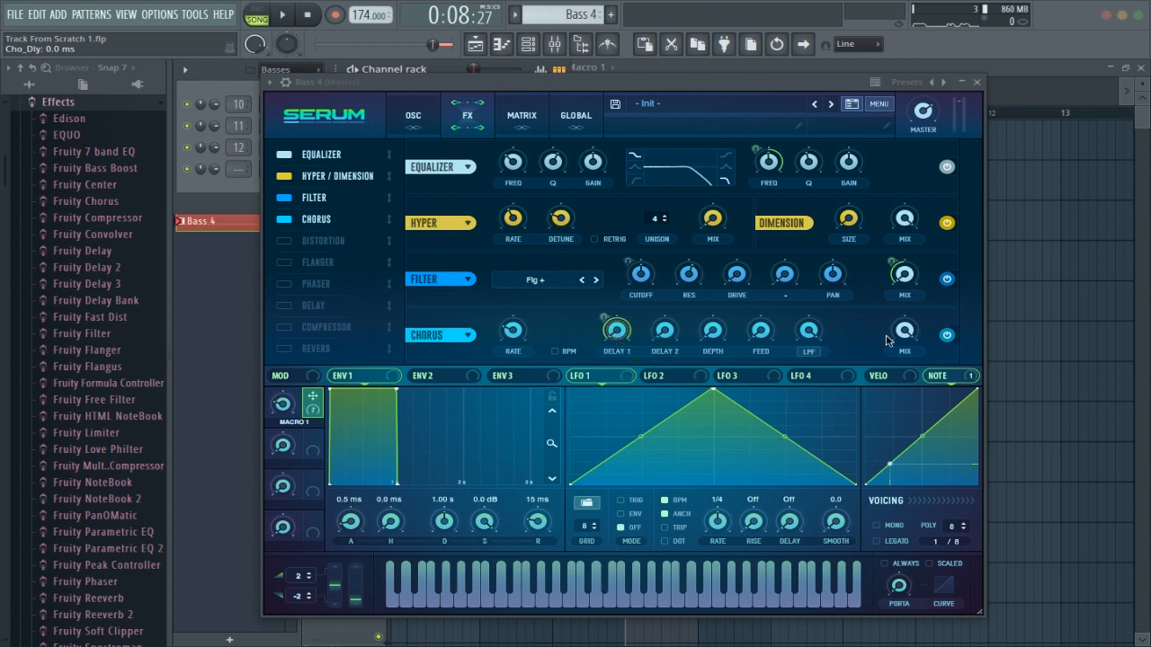
{"action": "left_click_drag", "start_coordinate": [606, 319], "coordinate": [598, 394]}
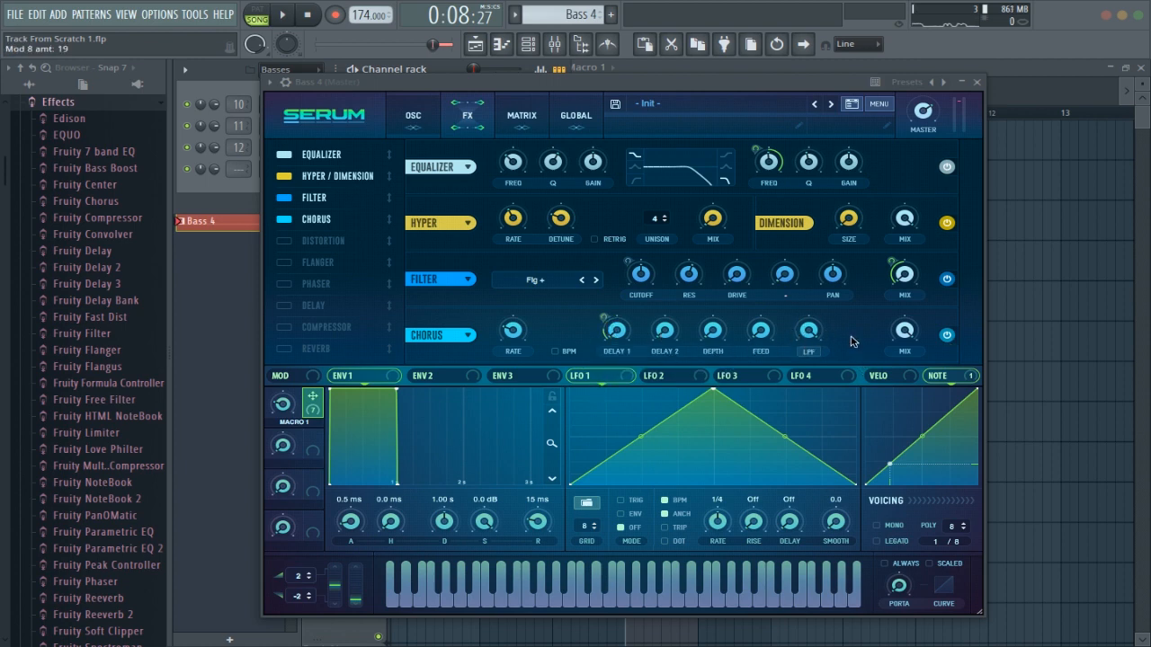
{"action": "left_click_drag", "start_coordinate": [604, 314], "coordinate": [608, 320]}
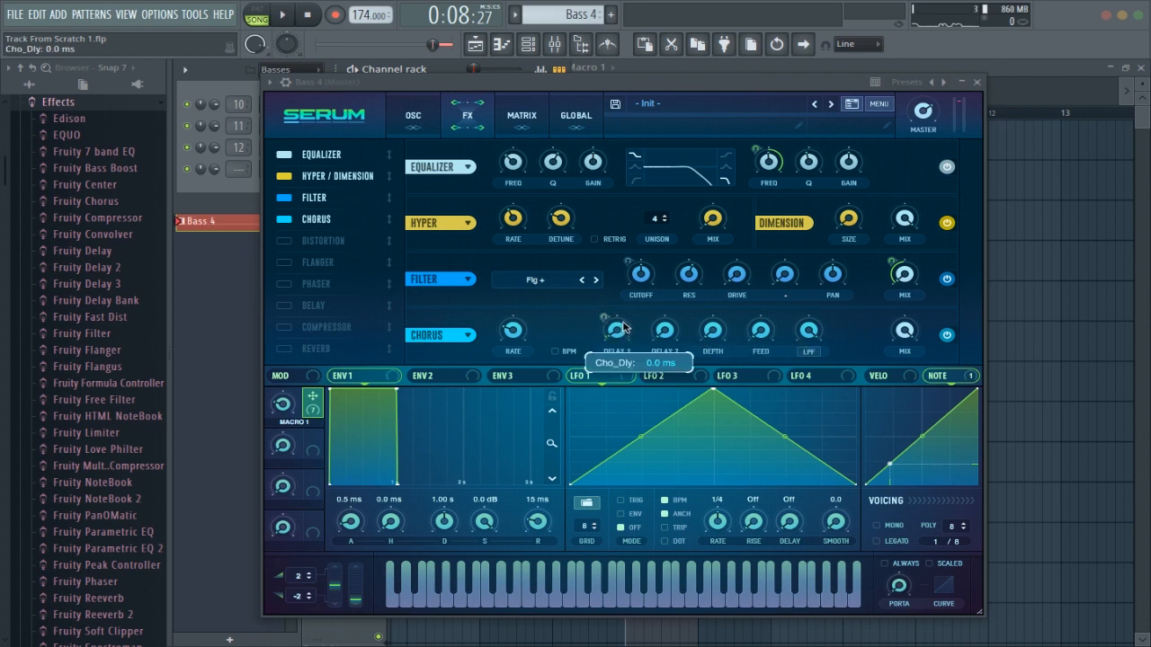
{"action": "mouse_move", "coordinate": [608, 314]}
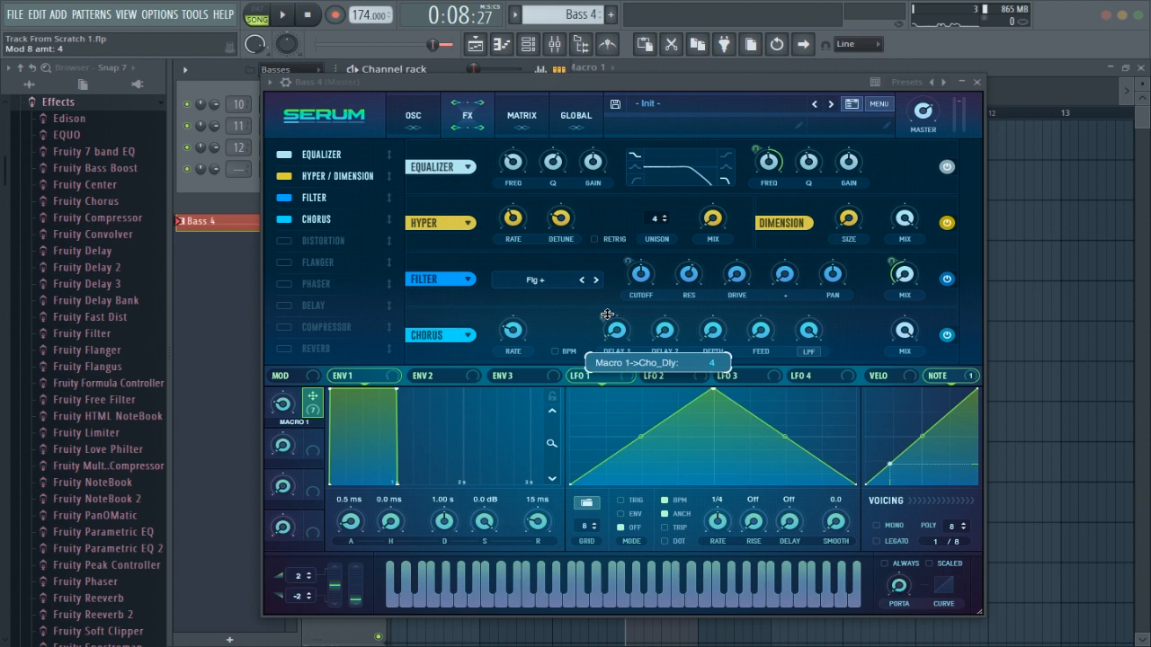
{"action": "double_click", "coordinate": [665, 330]}
{"action": "key", "text": "space"}
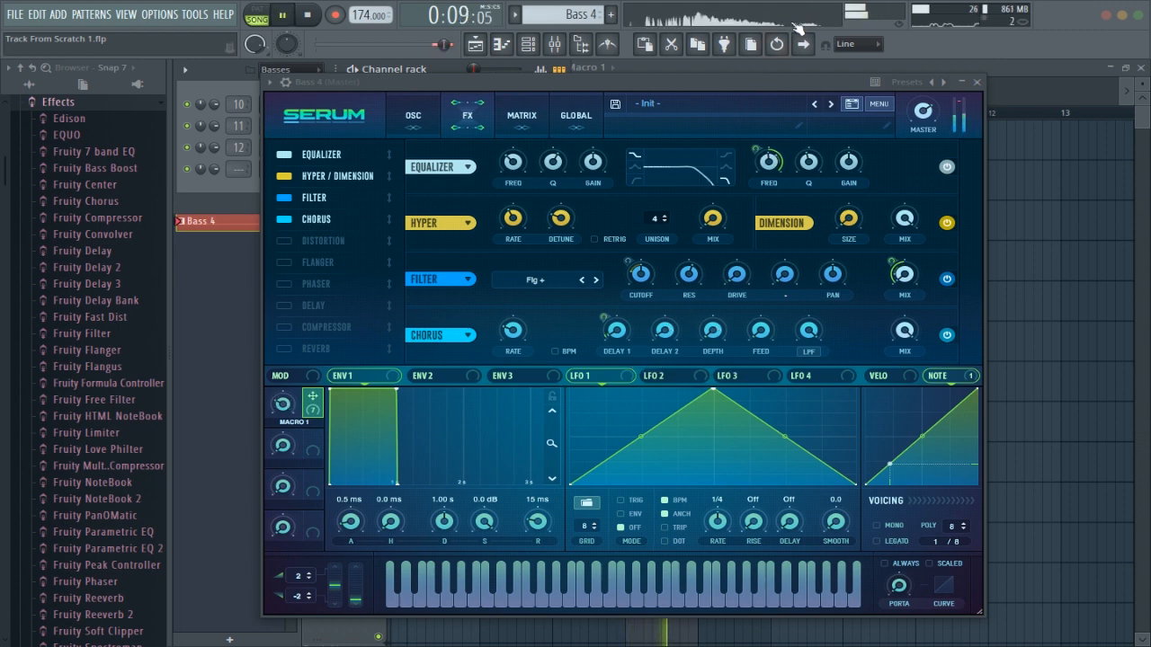
{"action": "key", "text": "space"}
{"action": "key", "text": "space"}
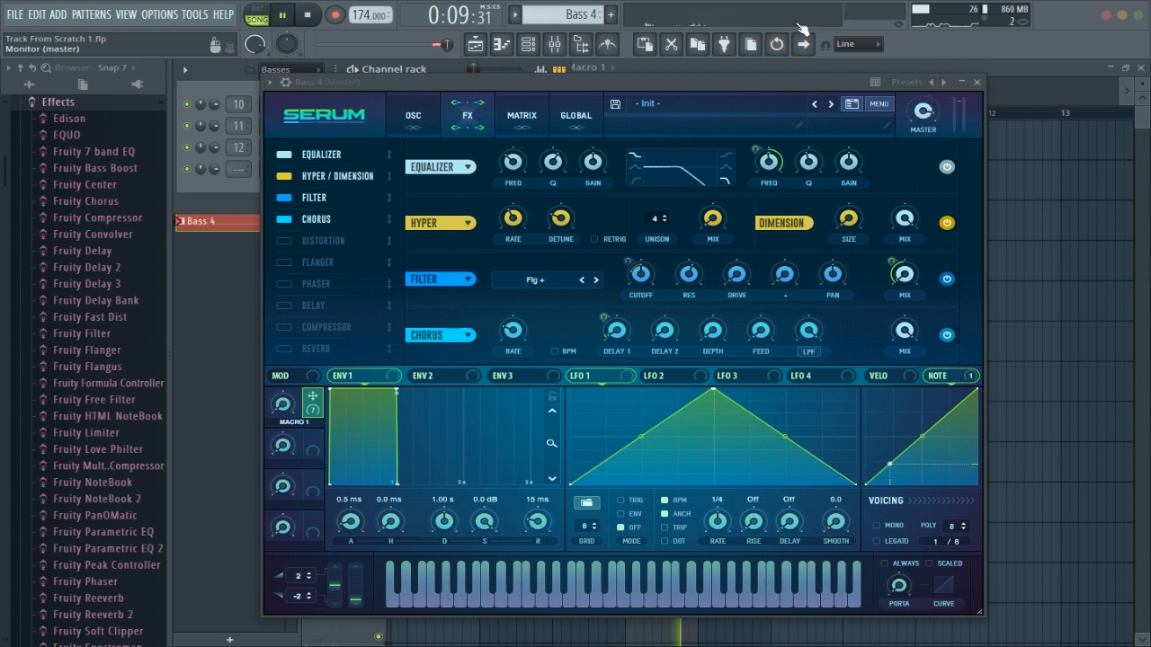
{"action": "key", "text": "space"}
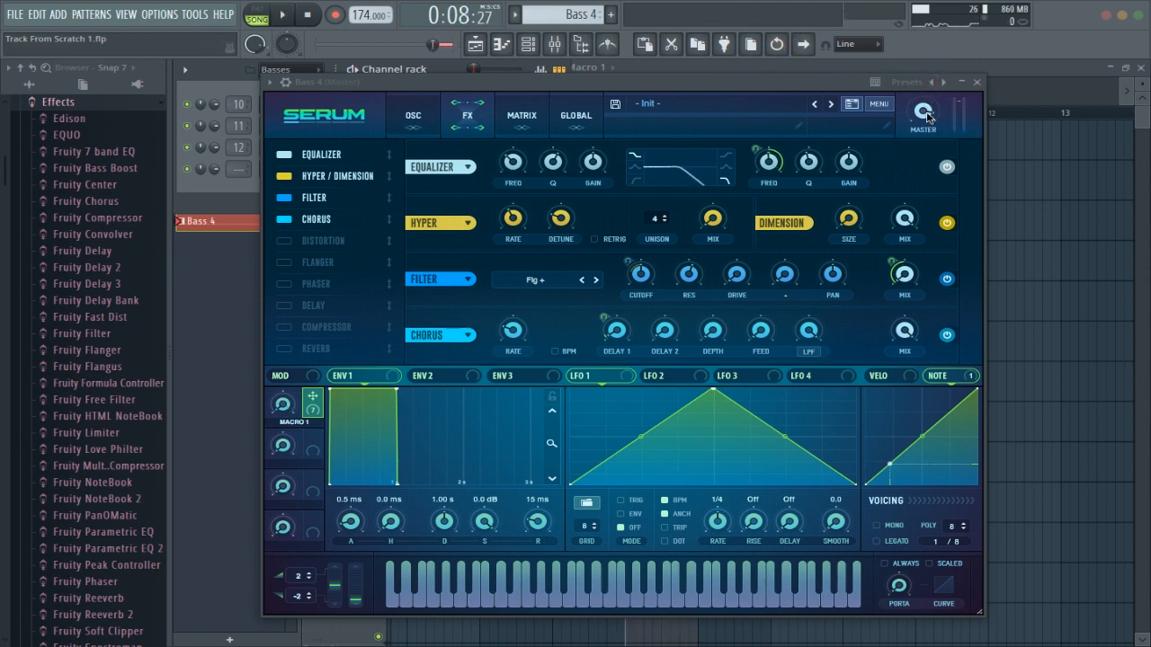
Set Serum's master volume to 70% and audition Bass 4 at that level
{"action": "right_click", "coordinate": [926, 114]}
{"action": "left_click", "coordinate": [942, 196]}
{"action": "key", "text": "space"}
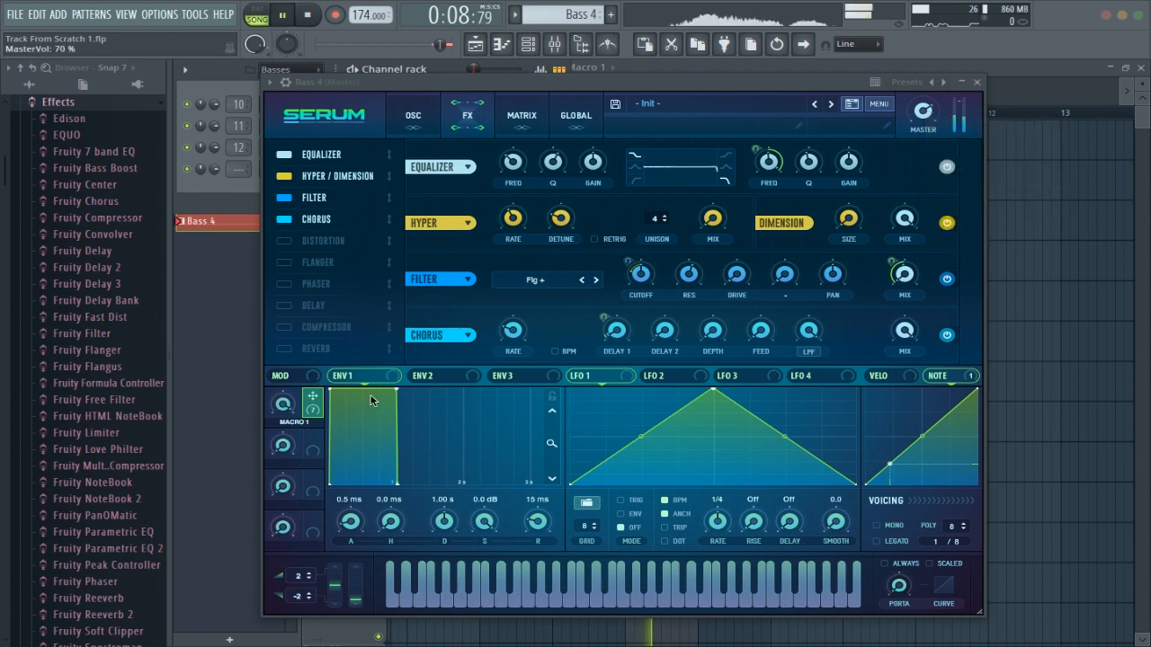
{"action": "key", "text": "space"}
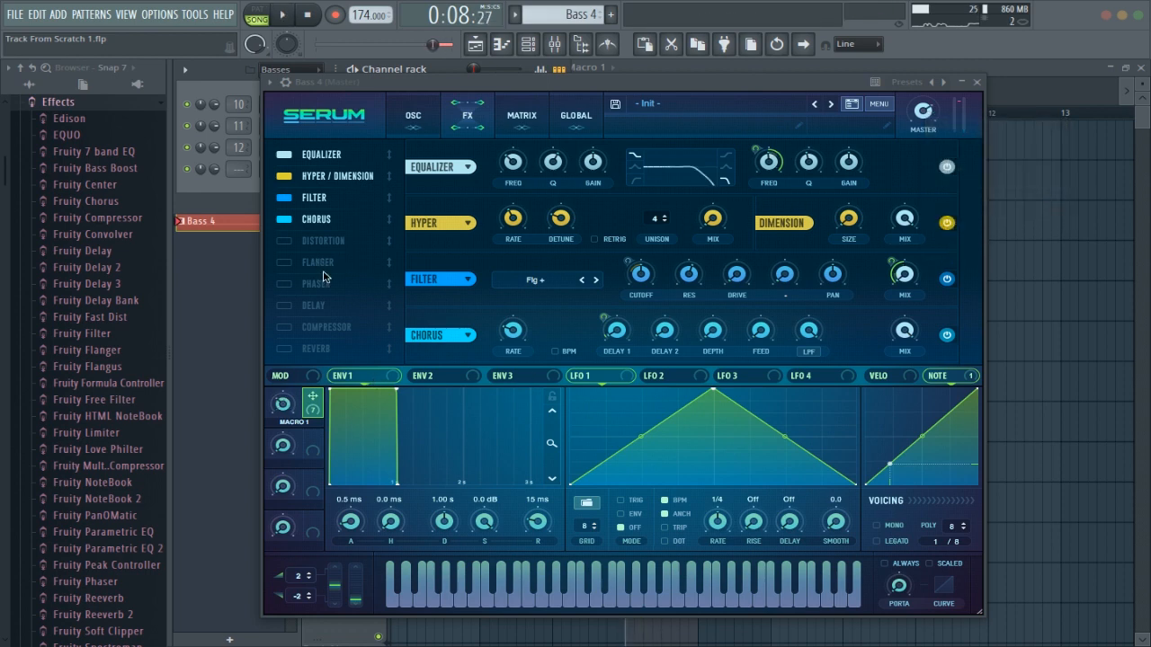
Enable the phaser directly after the chorus, set its feedback to 0% and audition it
{"action": "left_click", "coordinate": [322, 281]}
{"action": "key", "text": "space"}
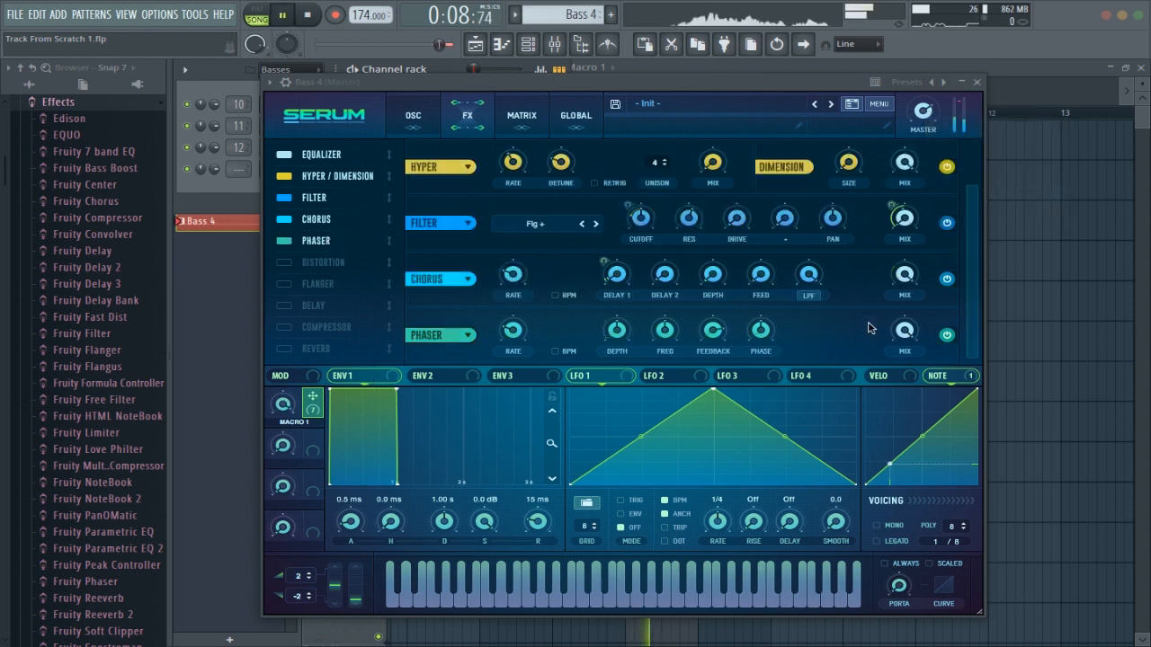
{"action": "key", "text": "space"}
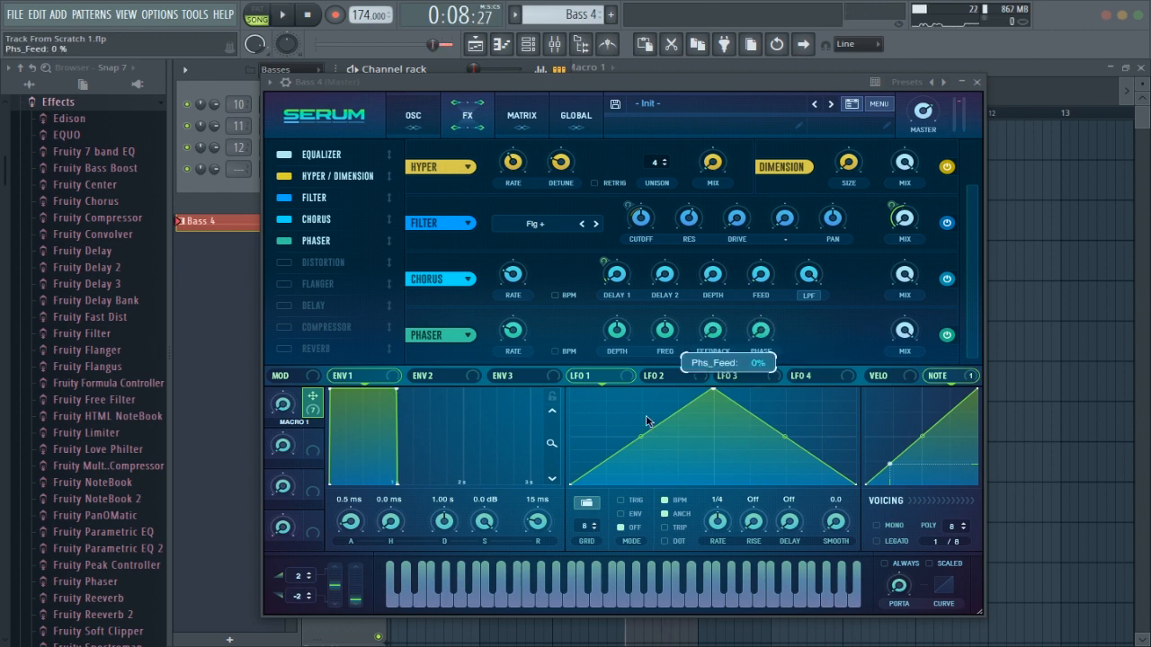
Assign Macro 1 to the phaser's frequency, lower the base frequency and audition the sweep repeatedly
{"action": "left_click_drag", "start_coordinate": [312, 396], "coordinate": [664, 367]}
{"action": "key", "text": "space"}
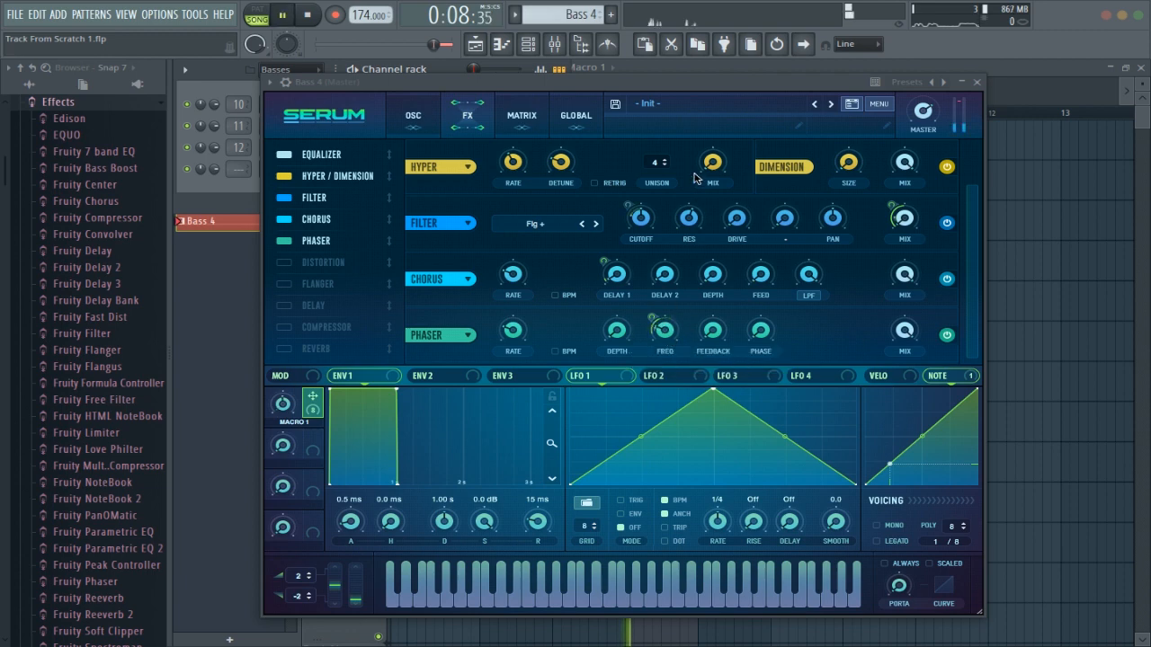
{"action": "key", "text": "space"}
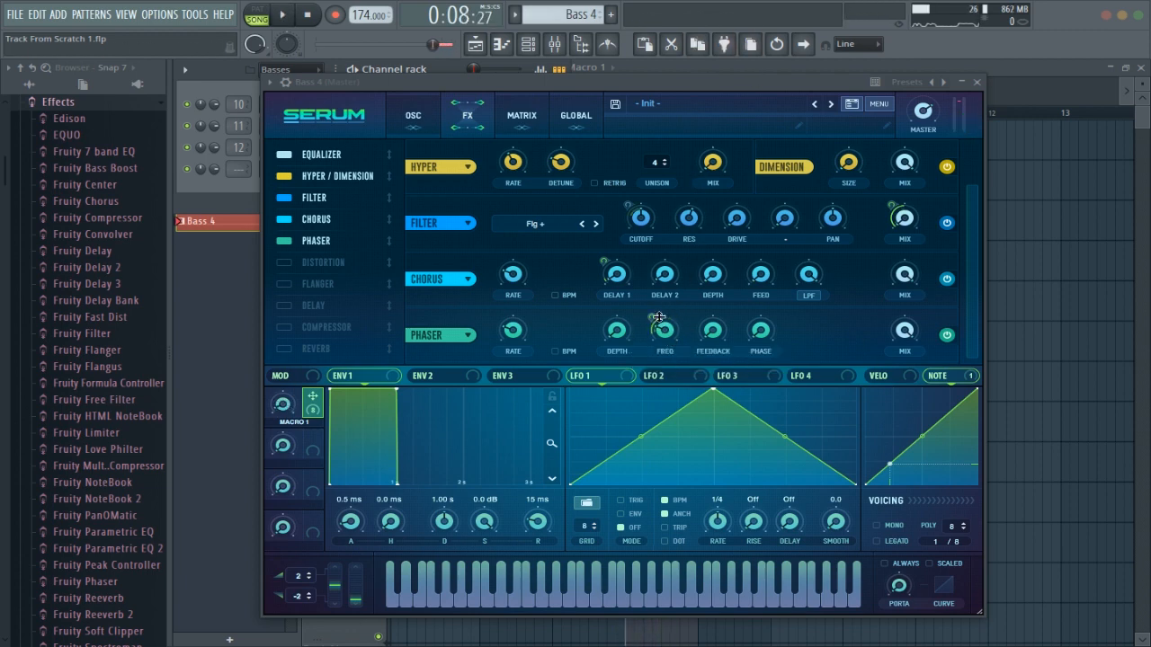
{"action": "left_click_drag", "start_coordinate": [663, 333], "coordinate": [665, 405]}
{"action": "key", "text": "space"}
{"action": "key", "text": "space"}
{"action": "key", "text": "space"}
{"action": "key", "text": "space"}
Reduce the mix of both the chorus and the phaser, and audition the blend
{"action": "left_click_drag", "start_coordinate": [904, 275], "coordinate": [886, 317]}
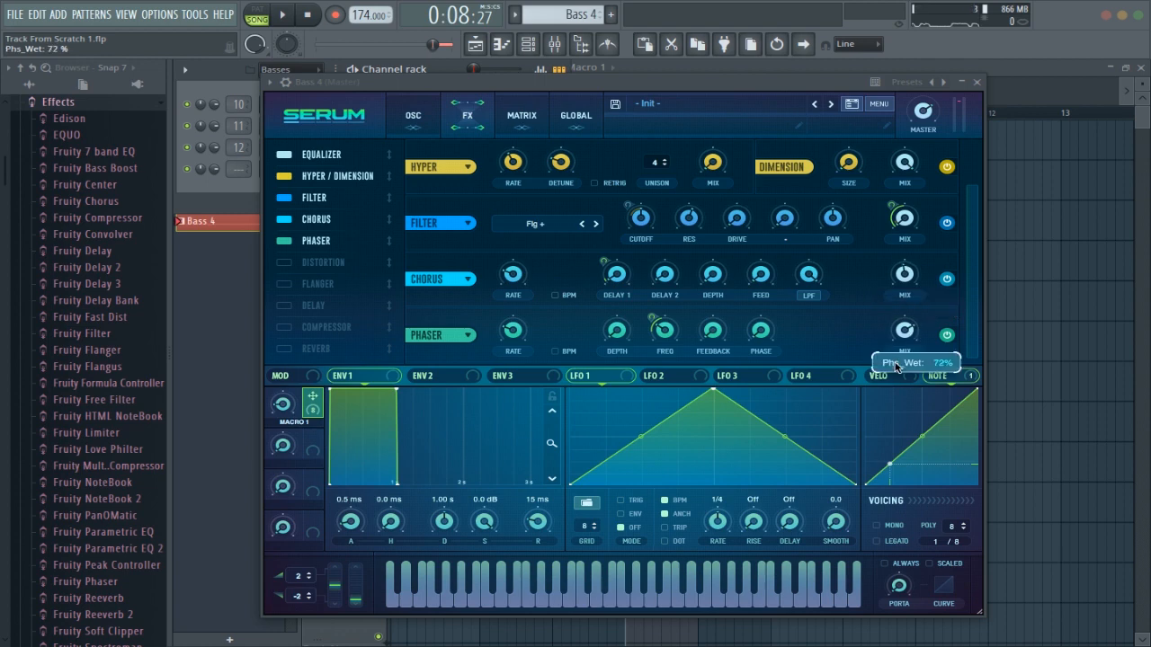
{"action": "key", "text": "space"}
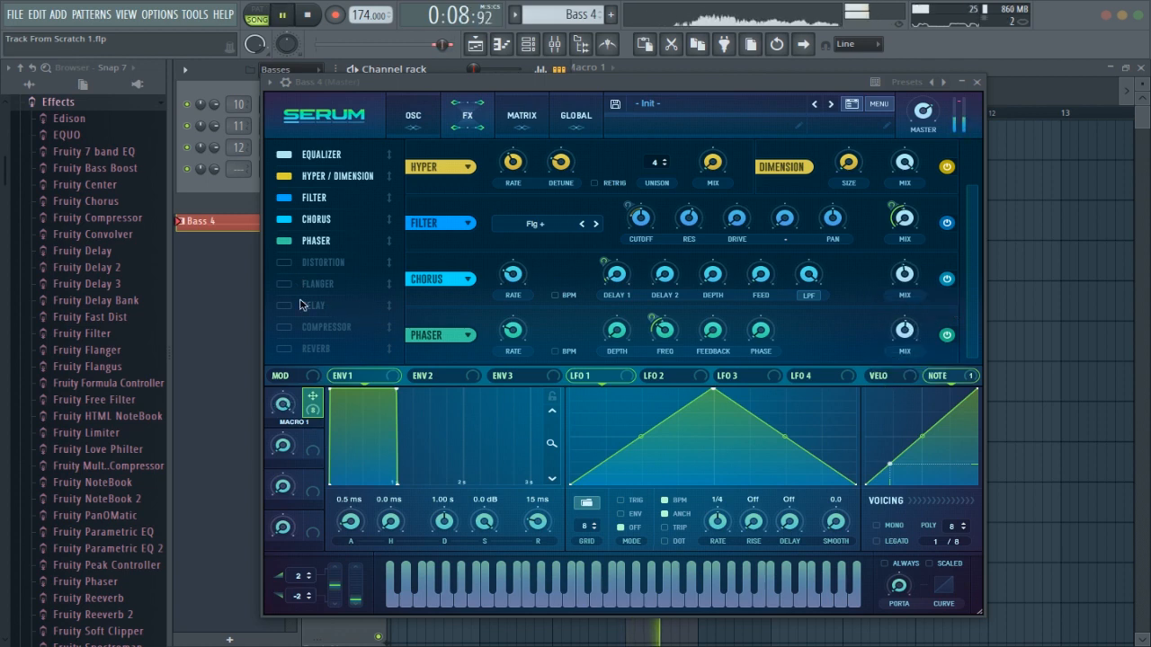
{"action": "key", "text": "space"}
Enable the compressor directly after the phaser, switch it to multiband, and compare the sound with and without it
{"action": "left_click", "coordinate": [284, 328]}
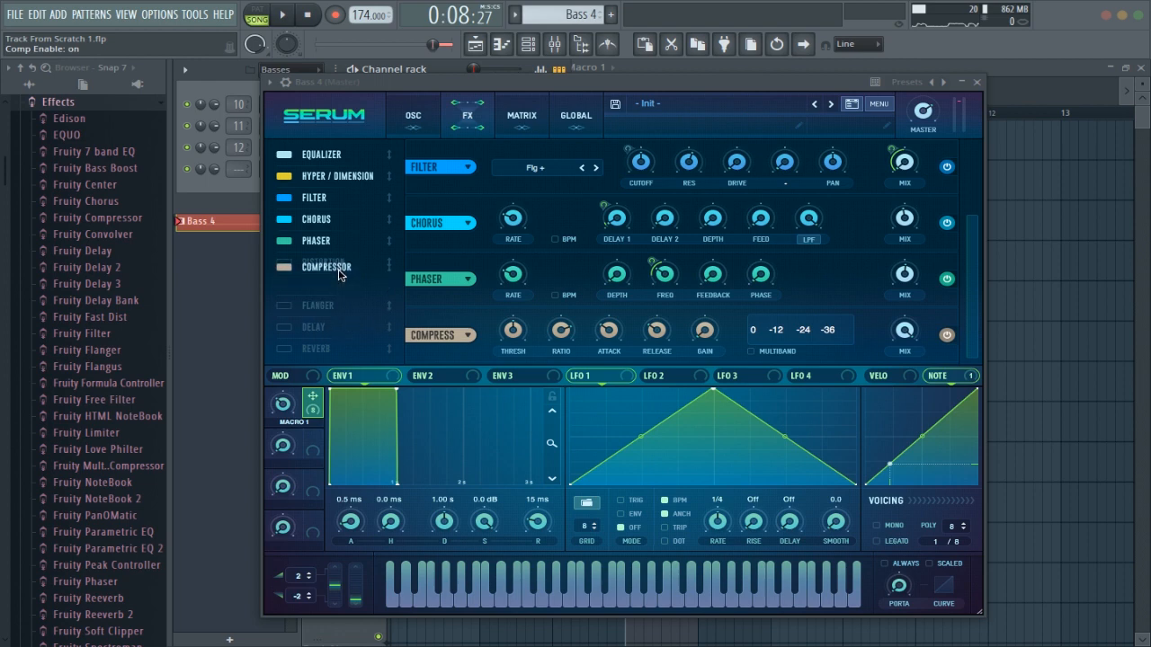
{"action": "left_click", "coordinate": [775, 352]}
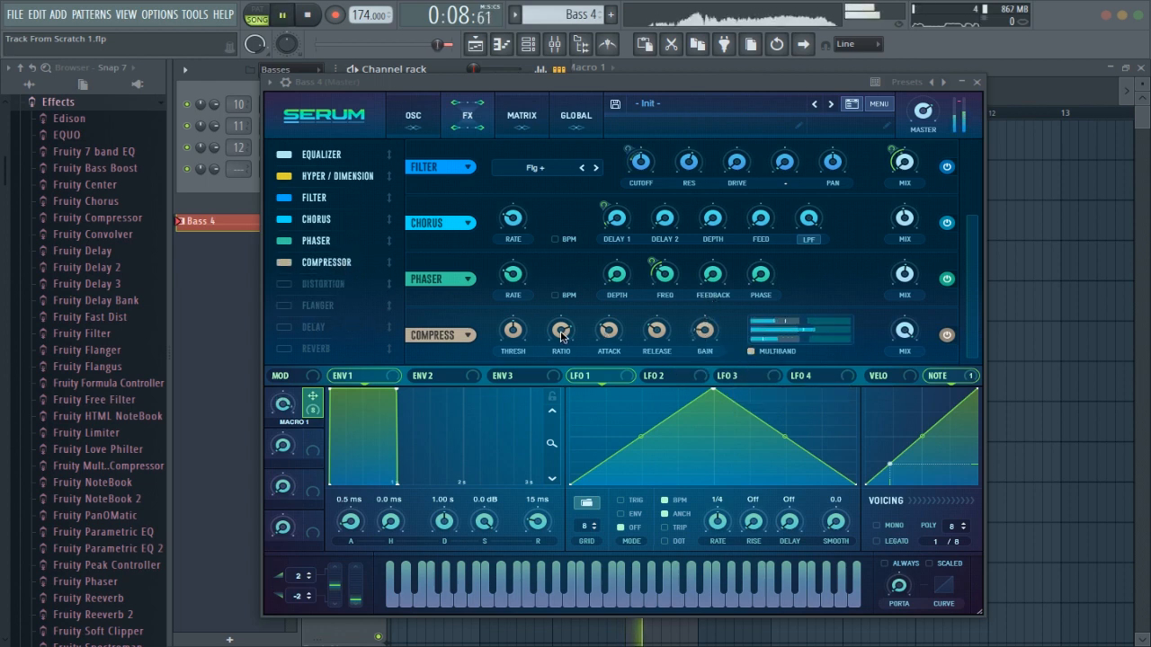
{"action": "mouse_move", "coordinate": [554, 360]}
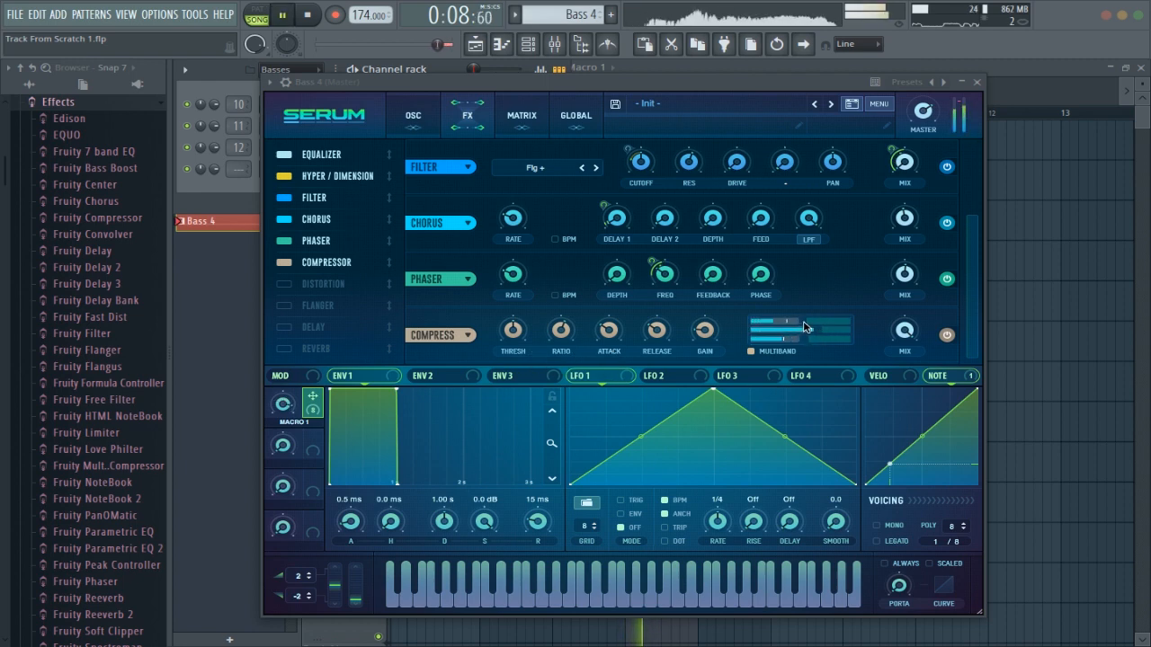
{"action": "key", "text": "space"}
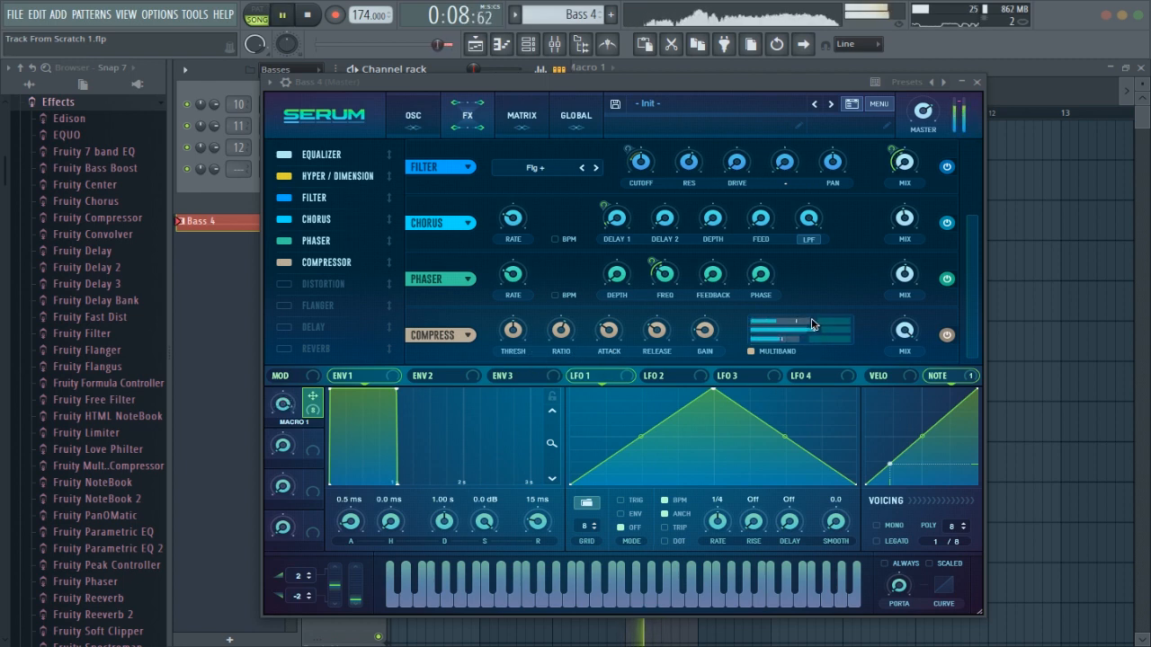
{"action": "left_click", "coordinate": [947, 335]}
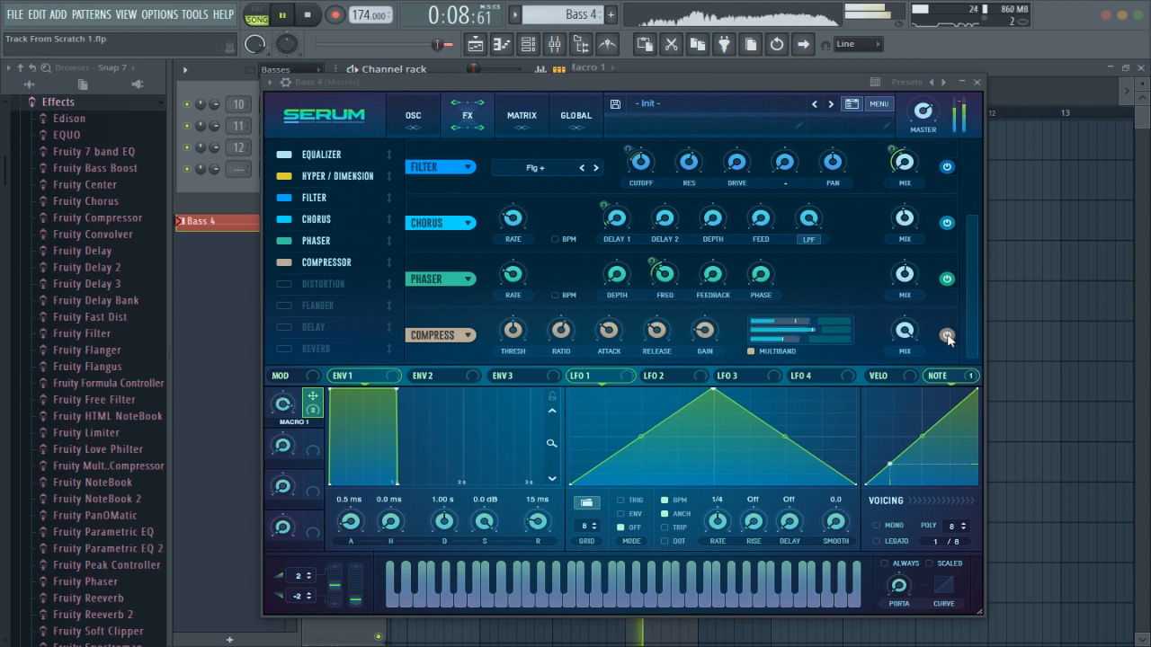
{"action": "key", "text": "space"}
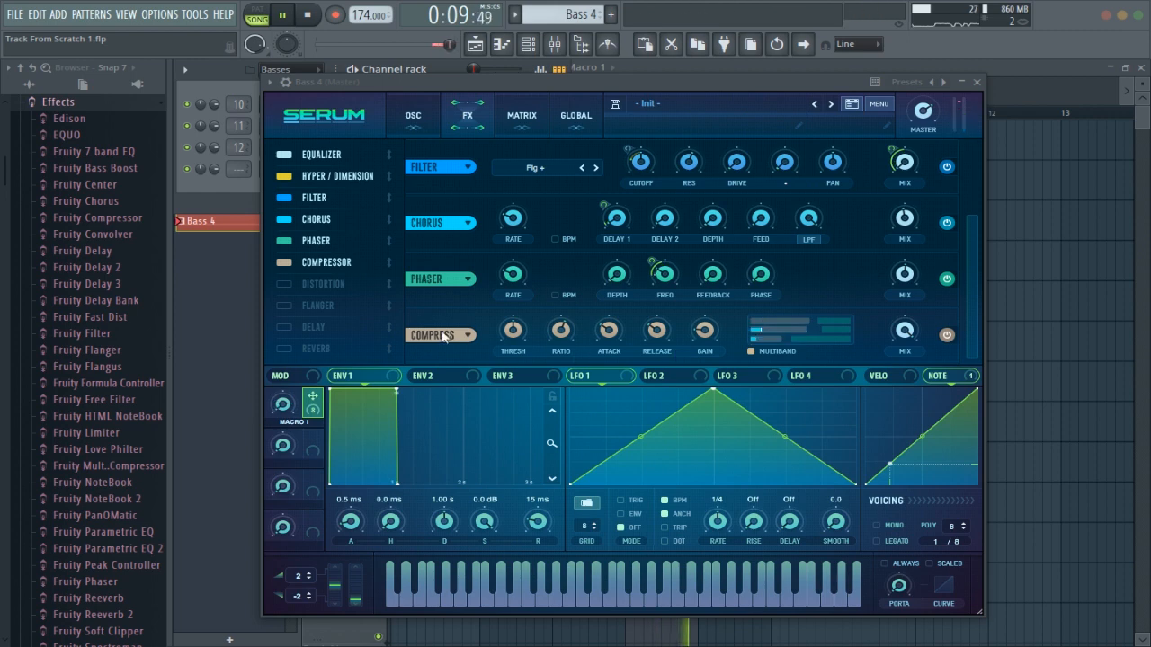
Enable distortion after the compressor, set its type to HardClip, and raise its drive to about 91% while auditioning
{"action": "left_click", "coordinate": [333, 288]}
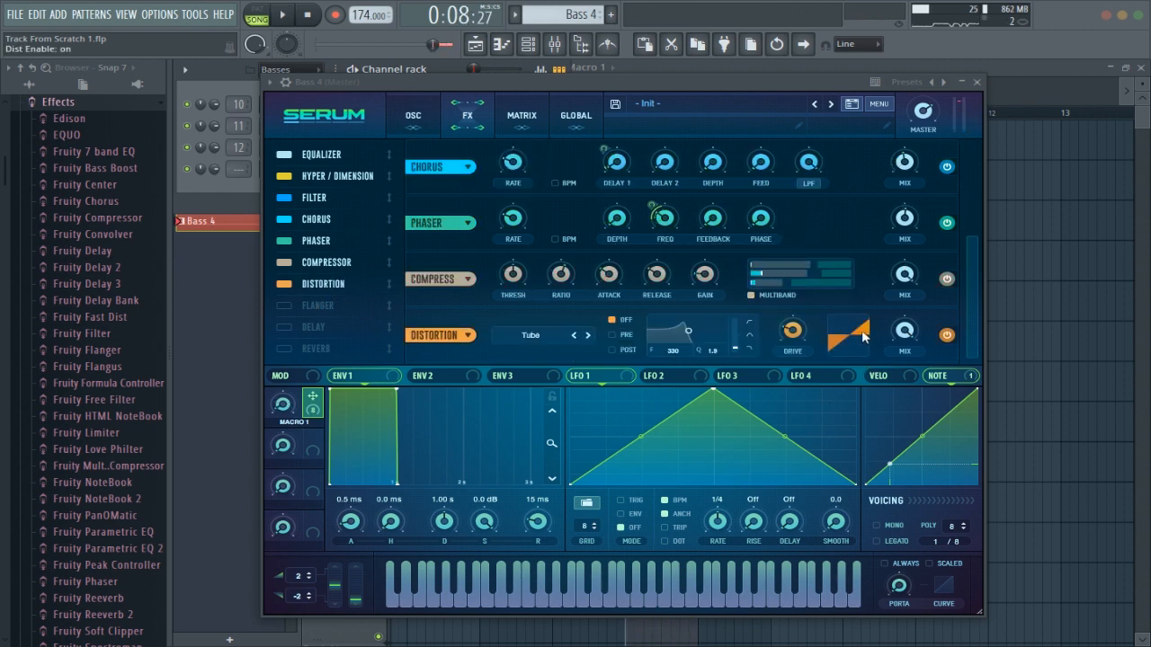
{"action": "left_click", "coordinate": [553, 335]}
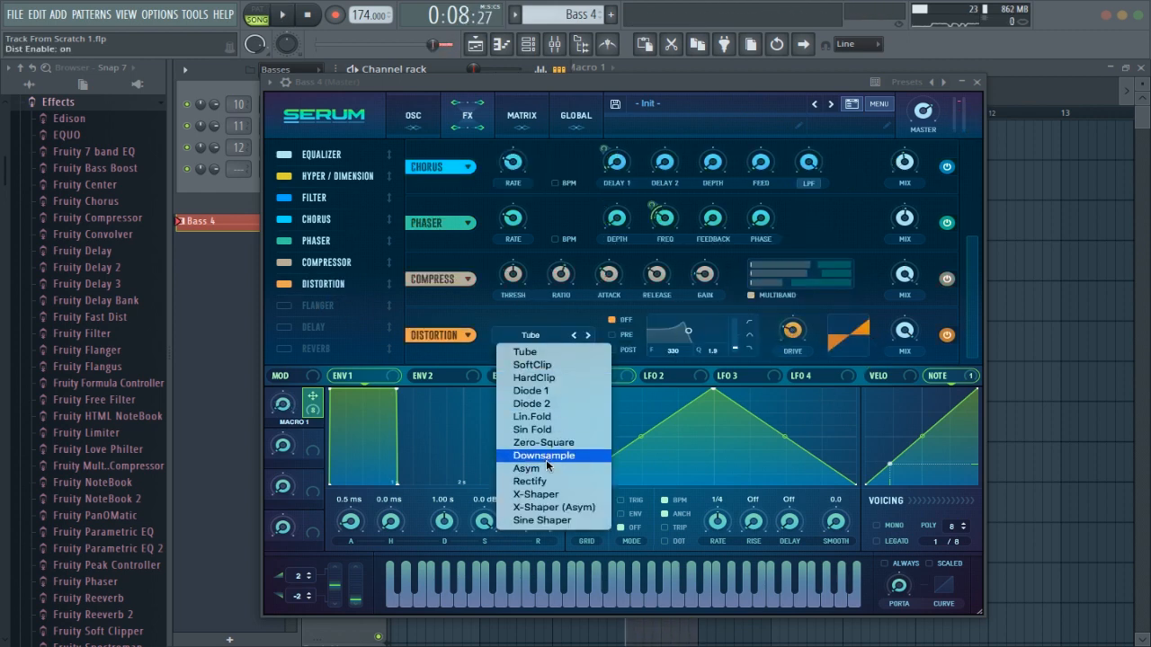
{"action": "left_click", "coordinate": [534, 378]}
{"action": "key", "text": "space"}
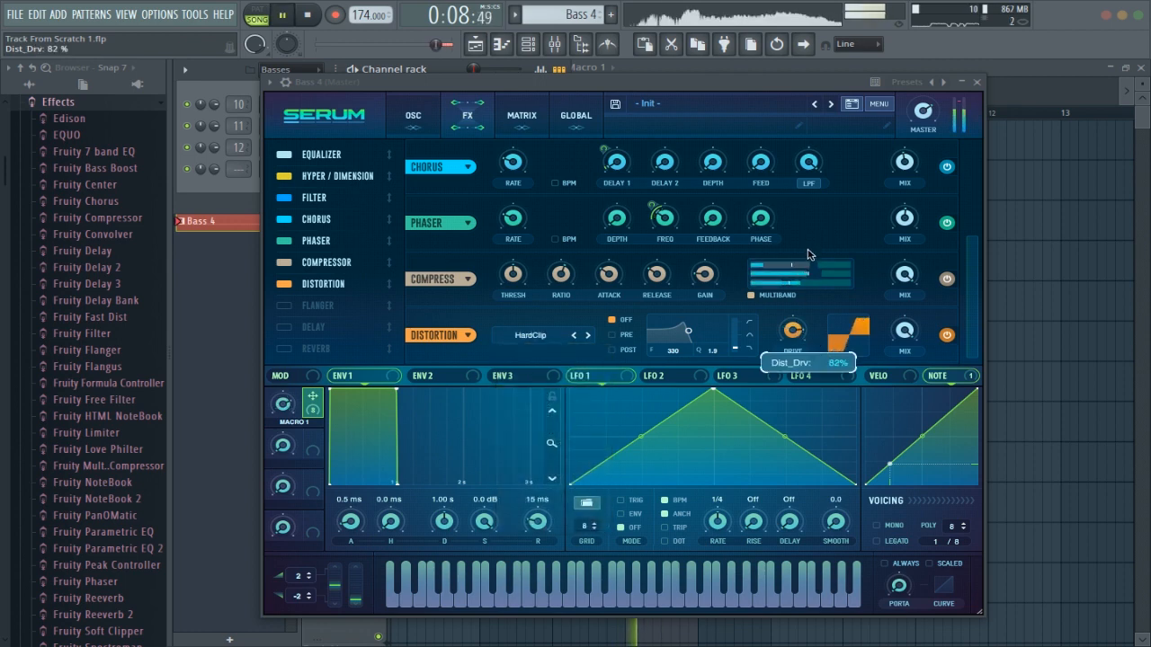
{"action": "key", "text": "space"}
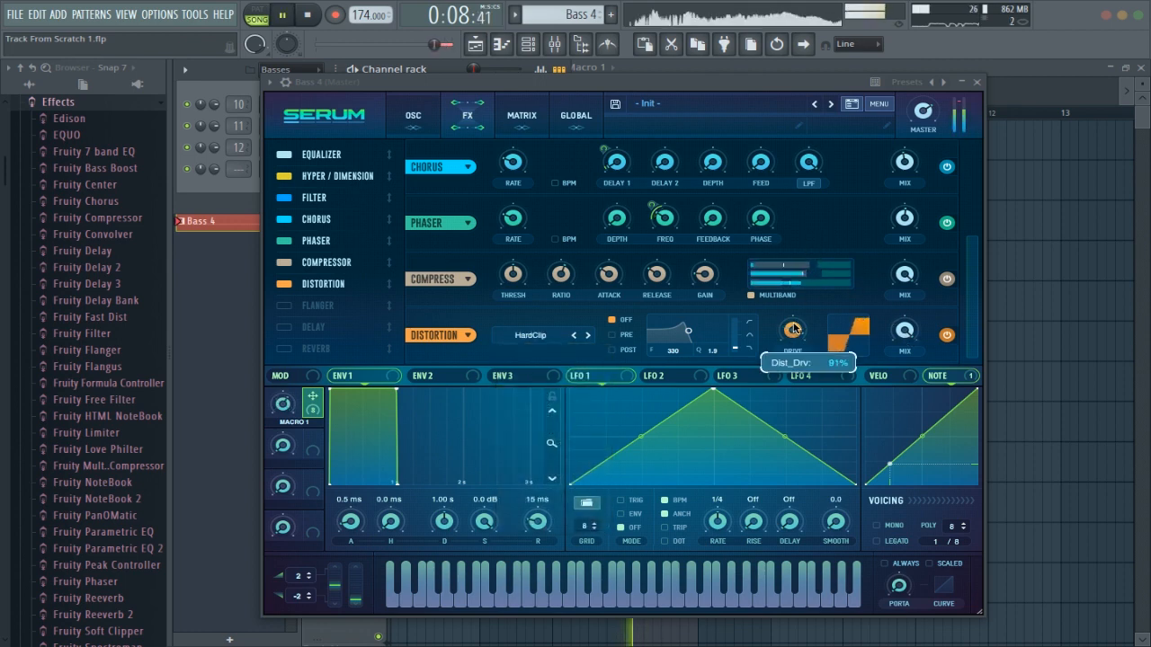
Close Bass 4's synth and compare playback of Bass 4 with Bass 1 in the playlist
{"action": "left_click", "coordinate": [978, 82]}
{"action": "left_click", "coordinate": [557, 68]}
{"action": "key", "text": "space"}
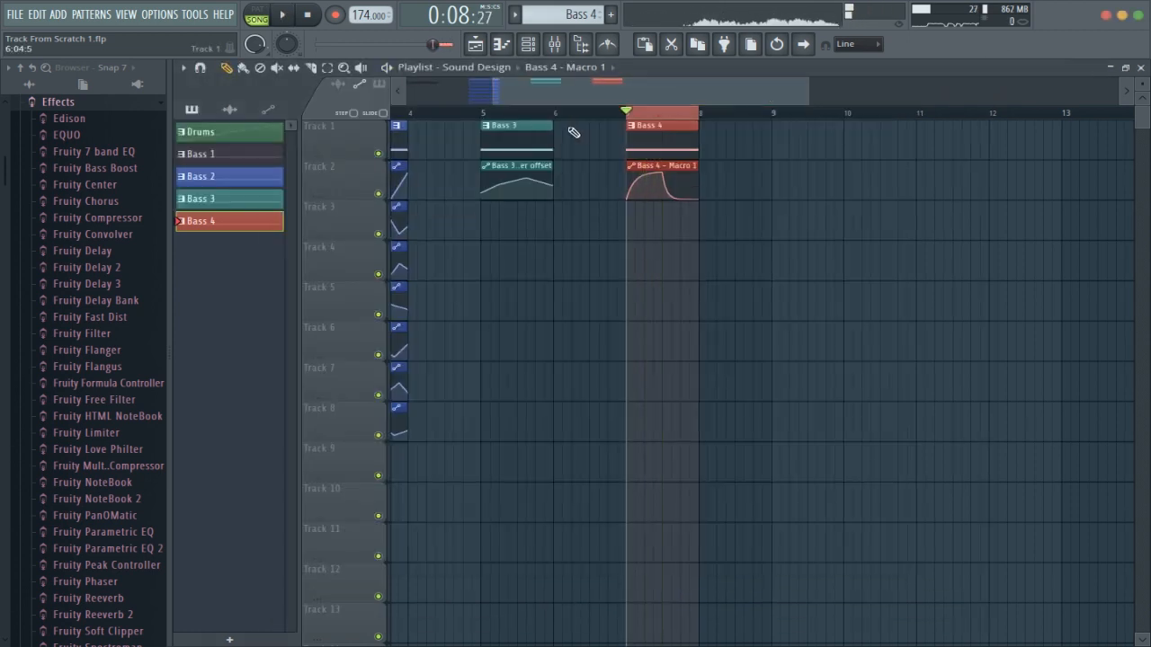
{"action": "key", "text": "space"}
{"action": "left_click", "coordinate": [398, 113]}
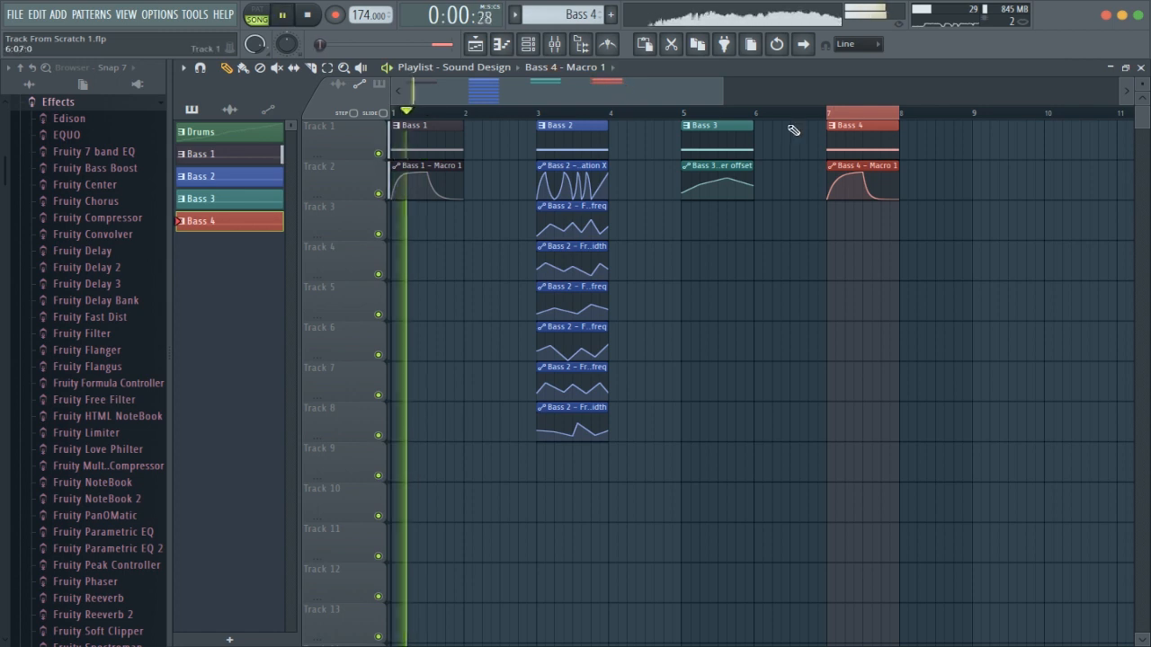
{"action": "key", "text": "space"}
{"action": "left_click", "coordinate": [835, 115]}
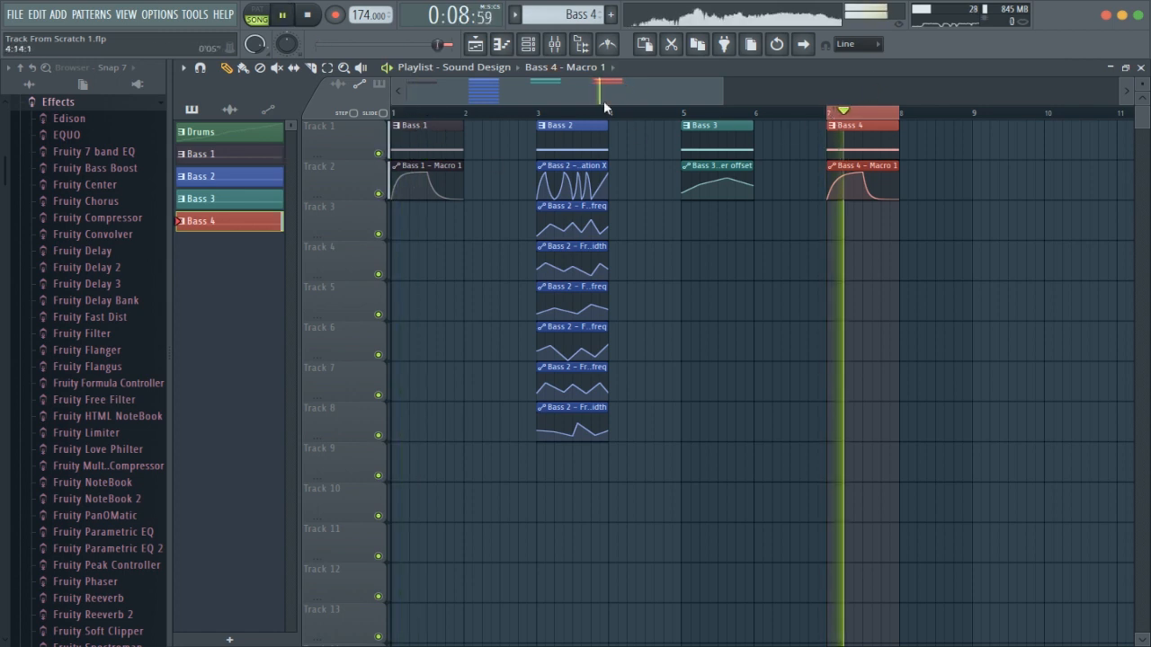
Reopen Bass 4's Serum and review its effects chain while auditioning the bass
{"action": "left_click", "coordinate": [528, 44]}
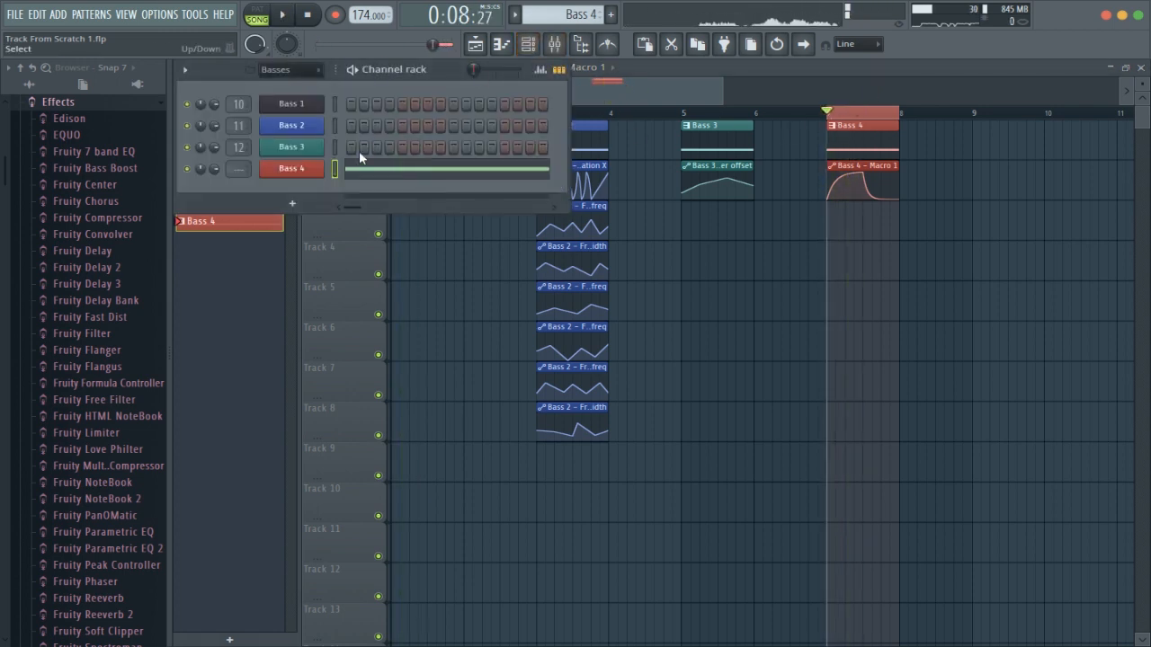
{"action": "left_click", "coordinate": [309, 171]}
{"action": "left_click", "coordinate": [469, 117]}
{"action": "key", "text": "space"}
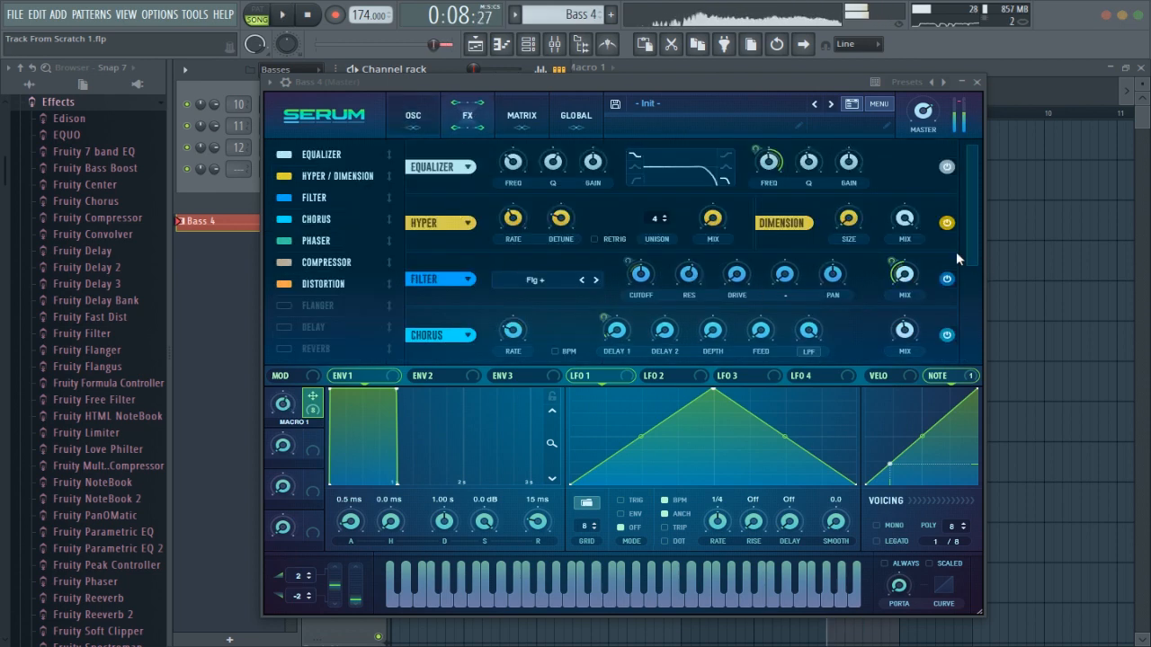
{"action": "key", "text": "space"}
{"action": "scroll", "coordinate": [956, 252], "scroll_direction": "down", "scroll_amount": 3}
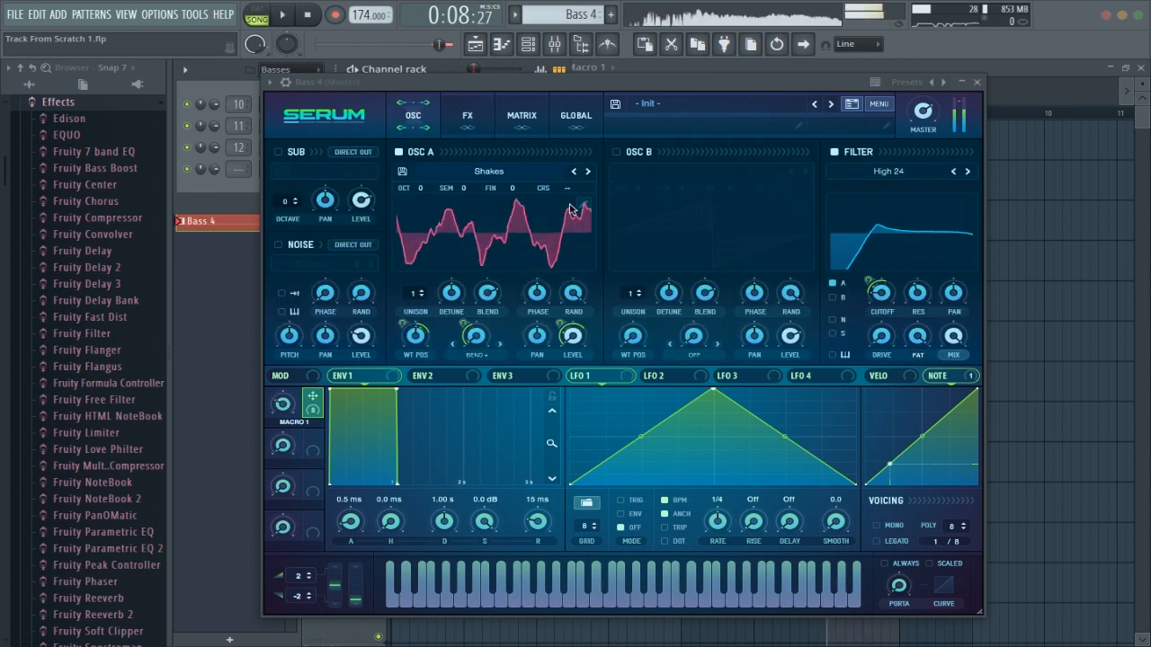
Enable oscillator B and flatten most of its default saw waveform in the wavetable editor
{"action": "left_click", "coordinate": [616, 152]}
{"action": "left_click", "coordinate": [799, 205]}
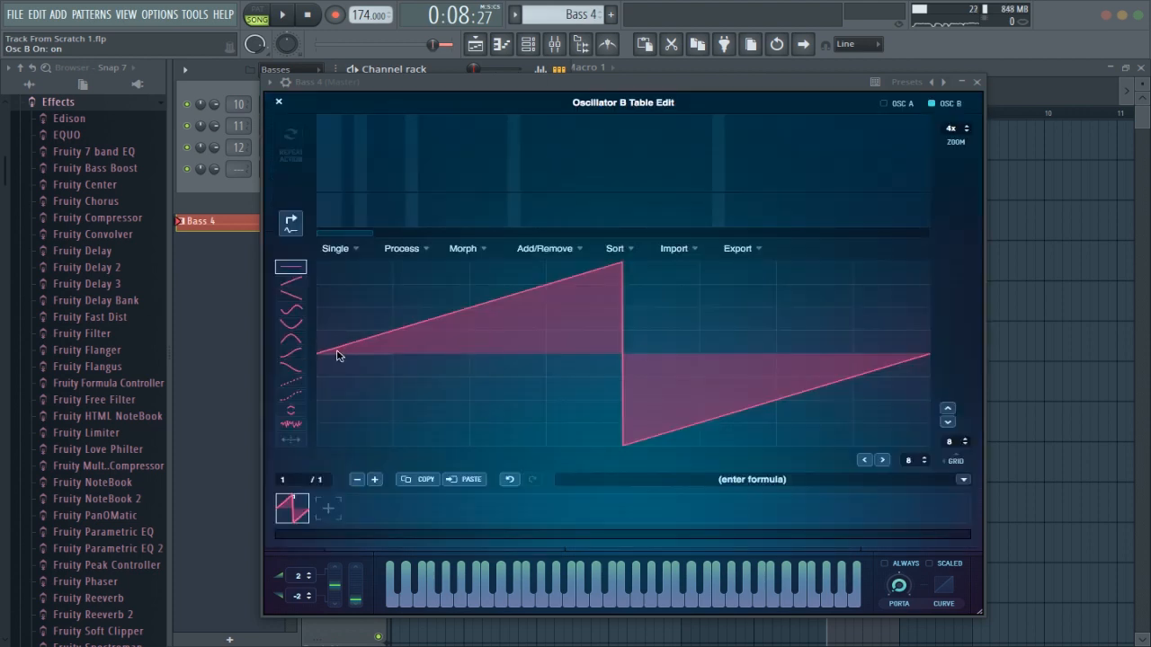
{"action": "left_click_drag", "start_coordinate": [337, 356], "coordinate": [810, 371]}
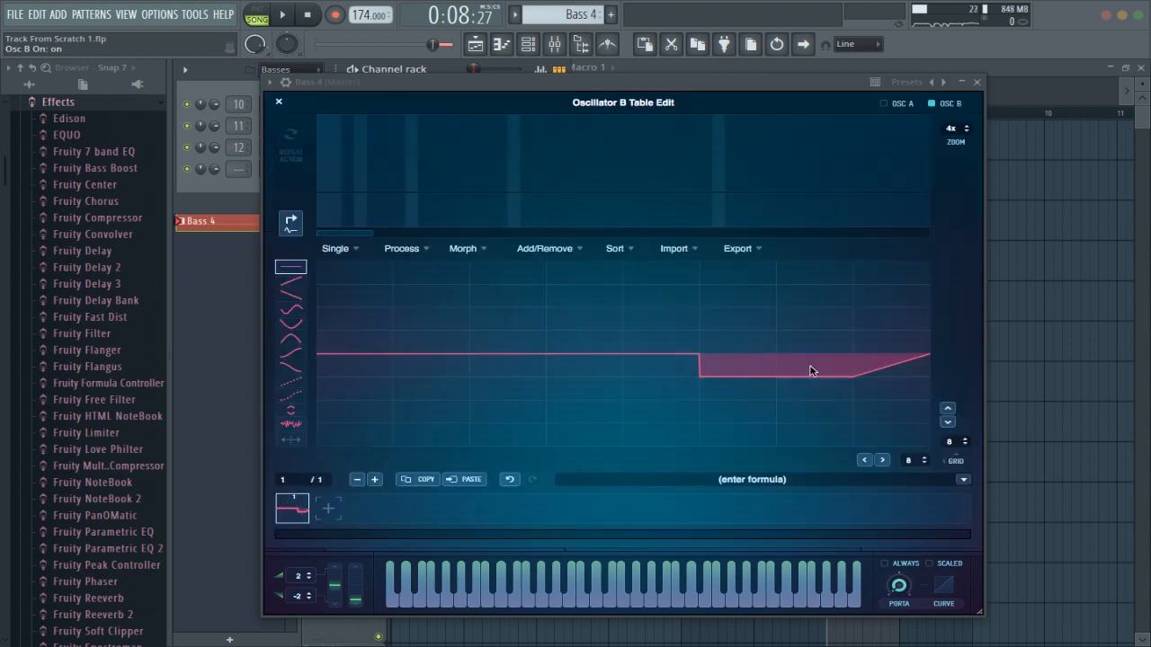
Add five low-level harmonics to oscillator B's waveform, including bins 11 and 23, and close the wavetable editor
{"action": "left_click", "coordinate": [450, 169]}
{"action": "left_click", "coordinate": [603, 168]}
{"action": "left_click", "coordinate": [487, 179]}
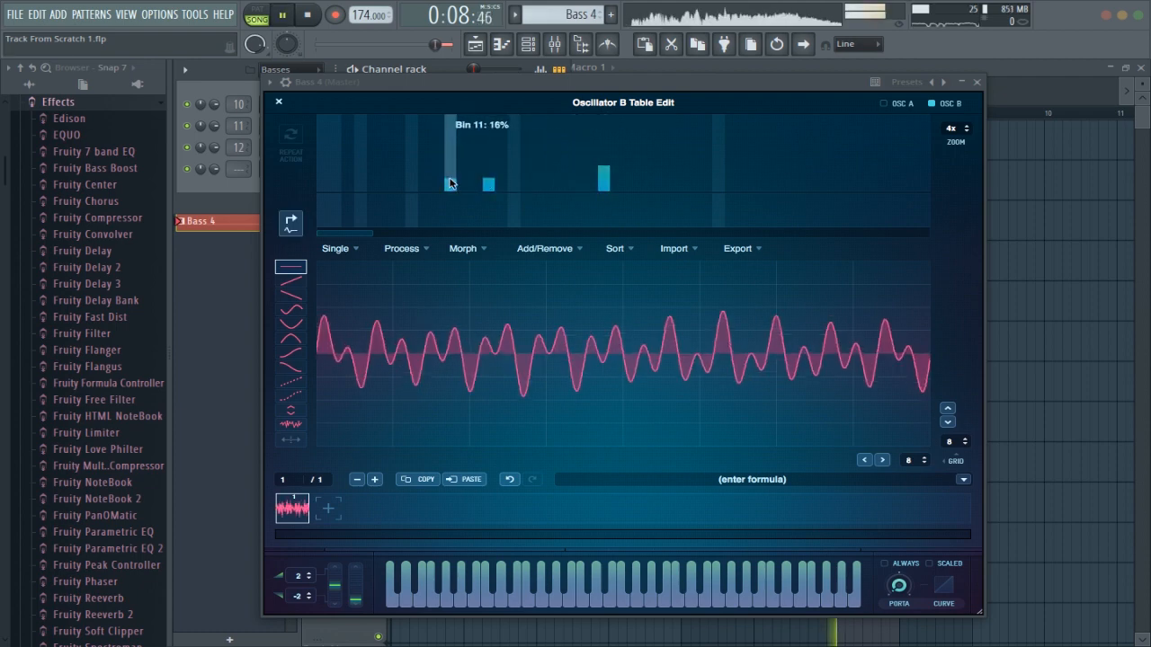
{"action": "left_click", "coordinate": [603, 181]}
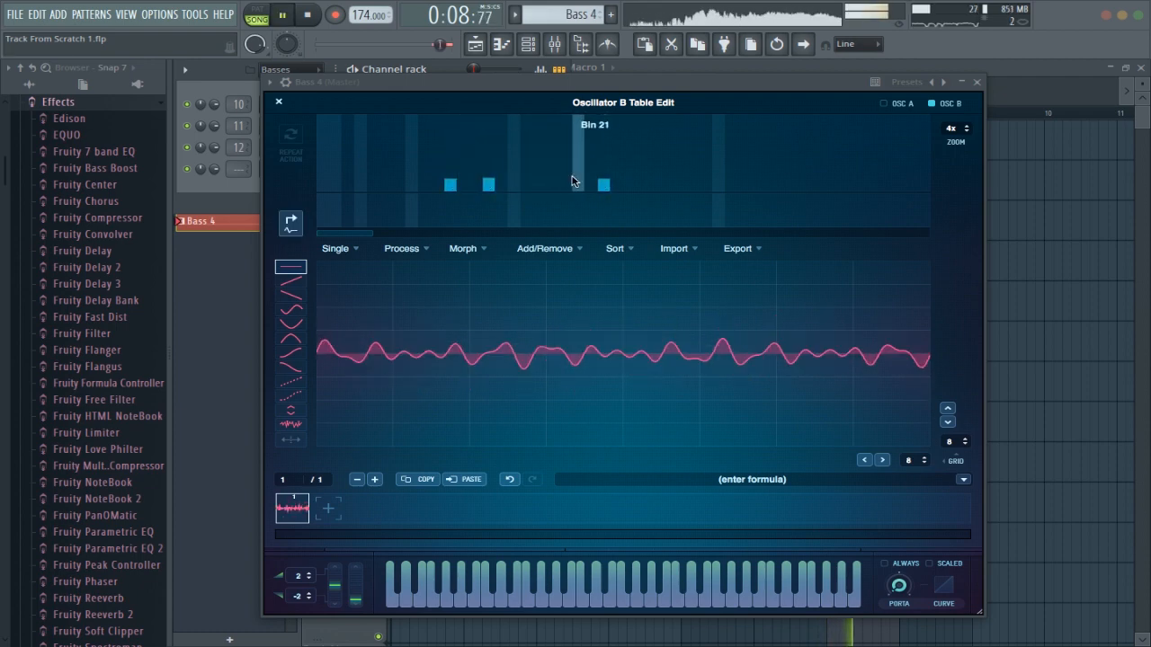
{"action": "left_click", "coordinate": [572, 183]}
{"action": "left_click", "coordinate": [670, 184]}
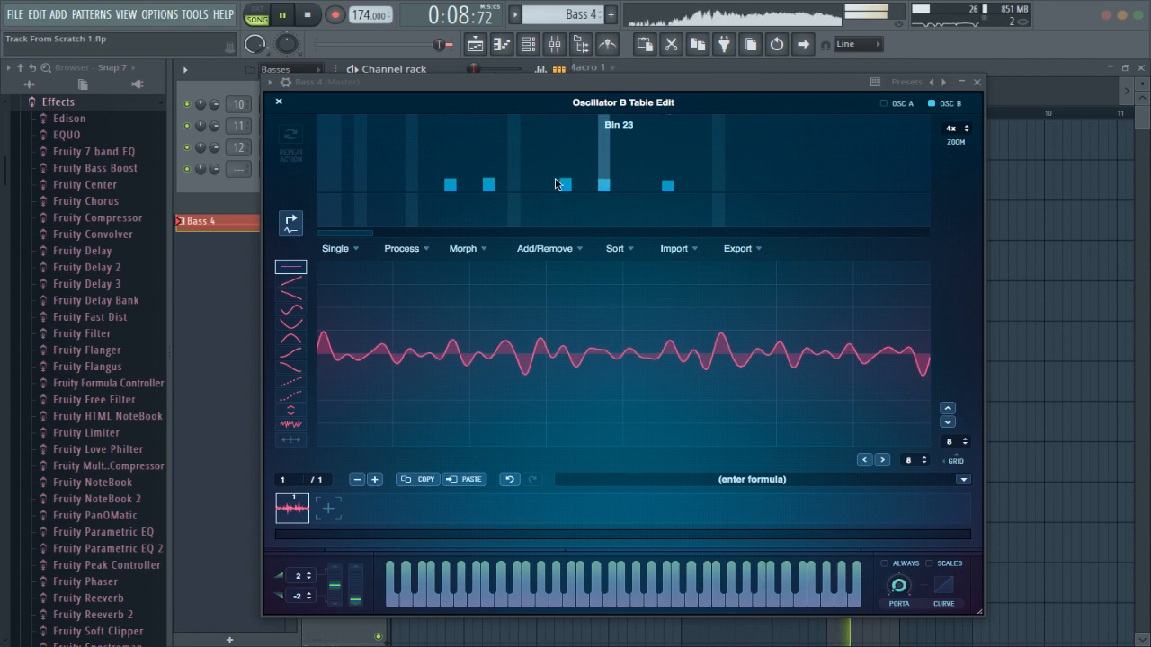
{"action": "left_click", "coordinate": [279, 103]}
Set oscillator B's warp mode to Bend - and modulate its level with Macro 1
{"action": "key", "text": "space"}
{"action": "left_click", "coordinate": [693, 354]}
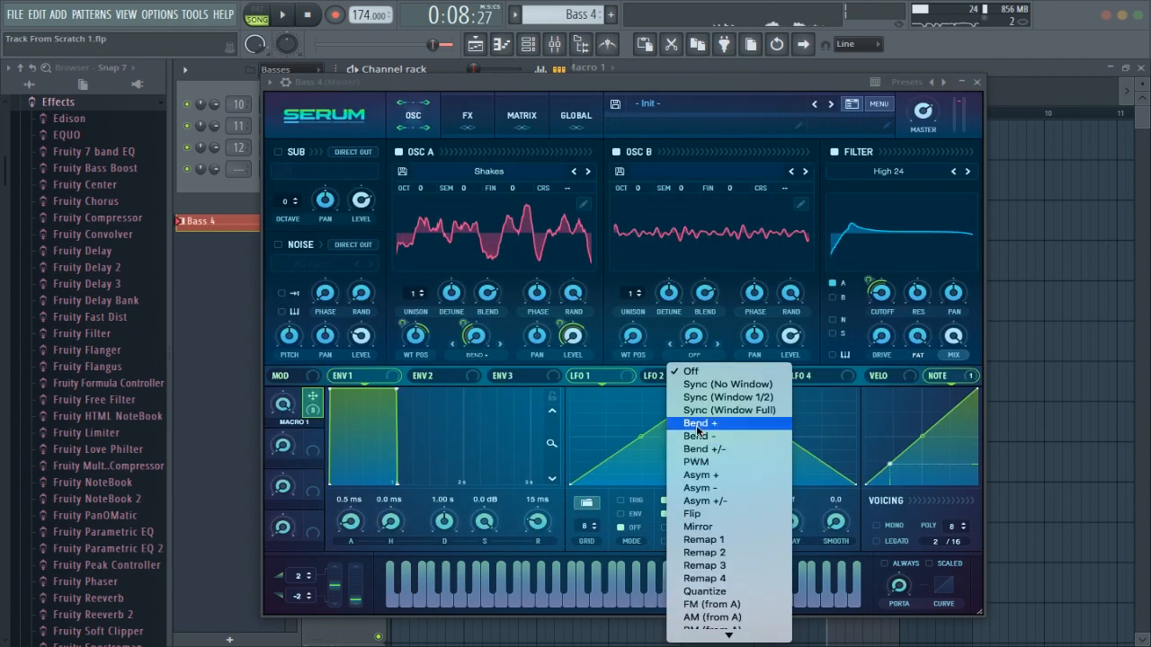
{"action": "left_click", "coordinate": [697, 436]}
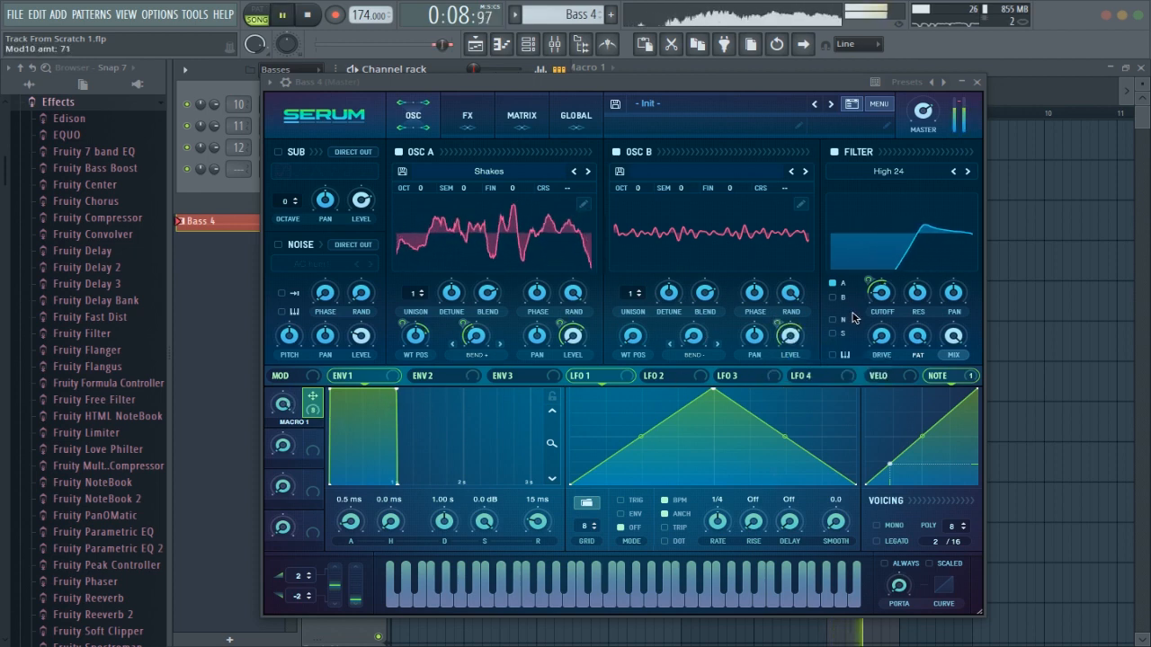
{"action": "key", "text": "space"}
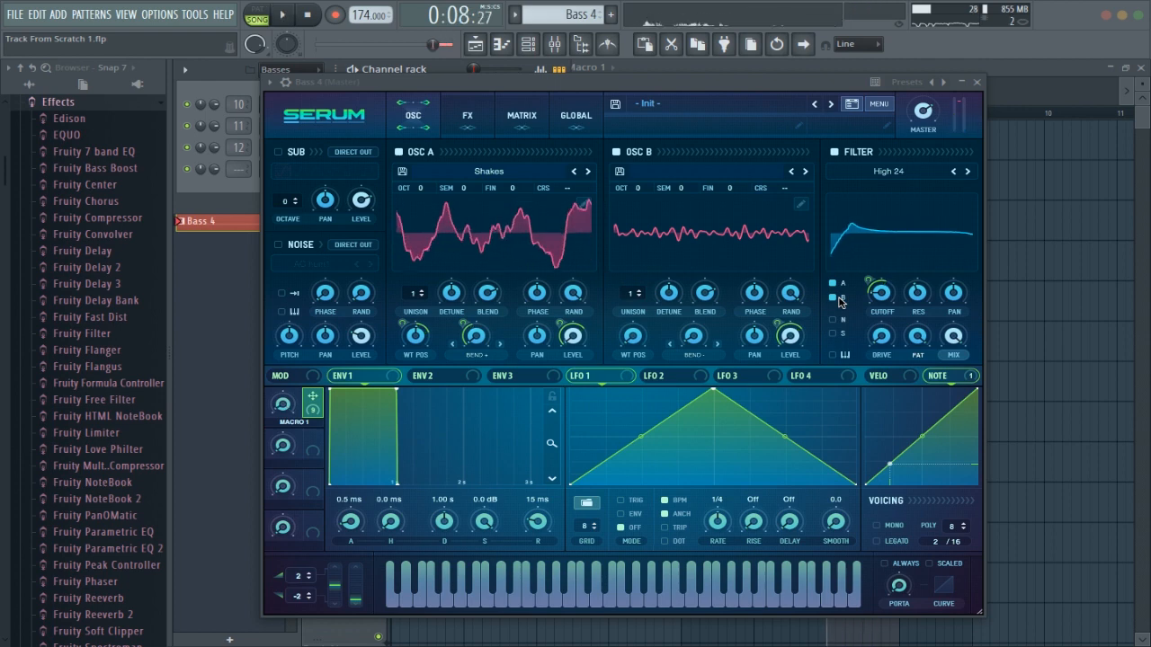
Route oscillator B through the High 24 filter, audition the result and close the synth
{"action": "left_click", "coordinate": [834, 298]}
{"action": "key", "text": "space"}
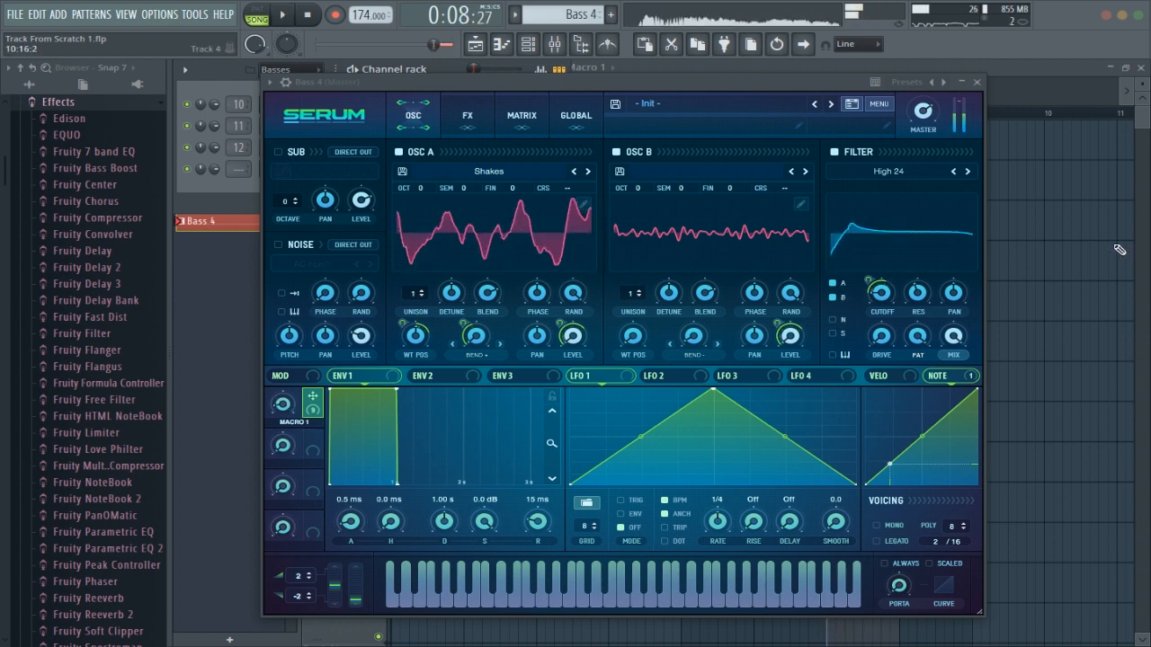
{"action": "left_click", "coordinate": [976, 82]}
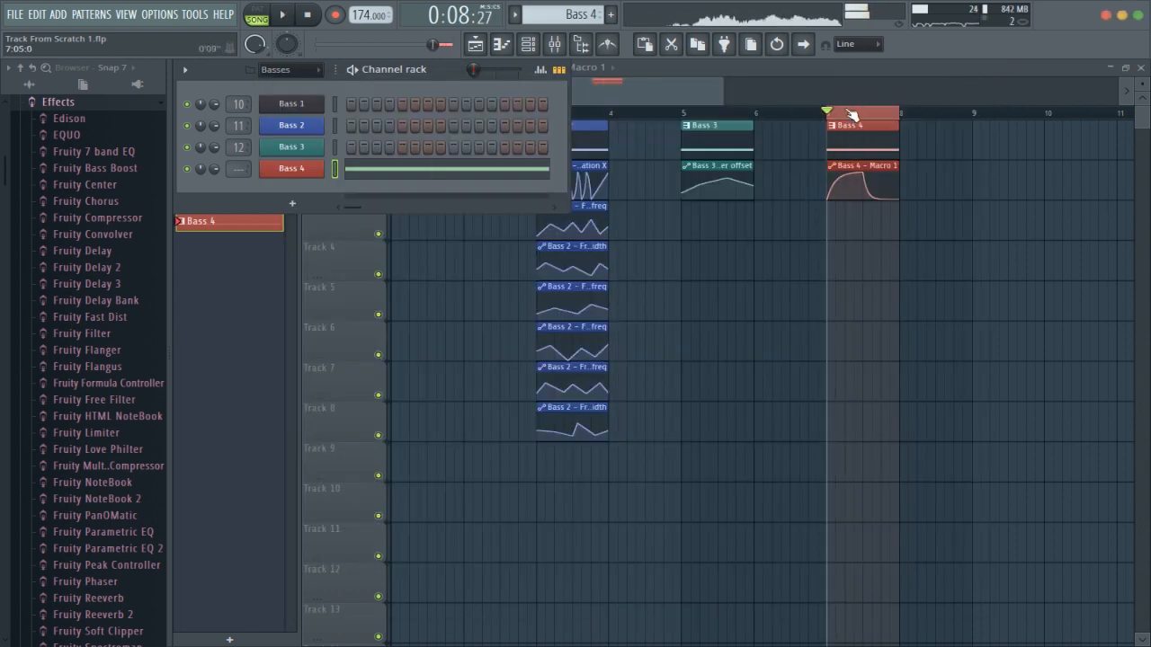
Clear the loop selection around Bass 4 and play the playlist from the start of Bass 1
{"action": "key", "text": "F6"}
{"action": "scroll", "coordinate": [736, 110], "scroll_direction": "down", "scroll_amount": 2}
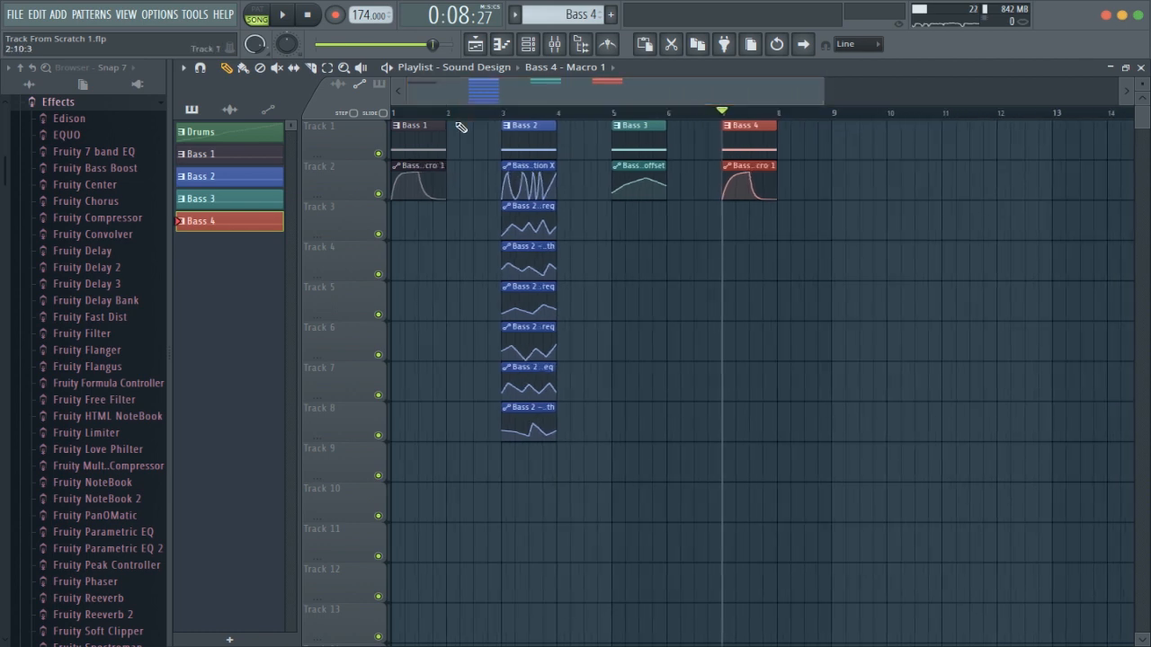
{"action": "left_click", "coordinate": [398, 112]}
{"action": "key", "text": "space"}
{"action": "left_click", "coordinate": [398, 113]}
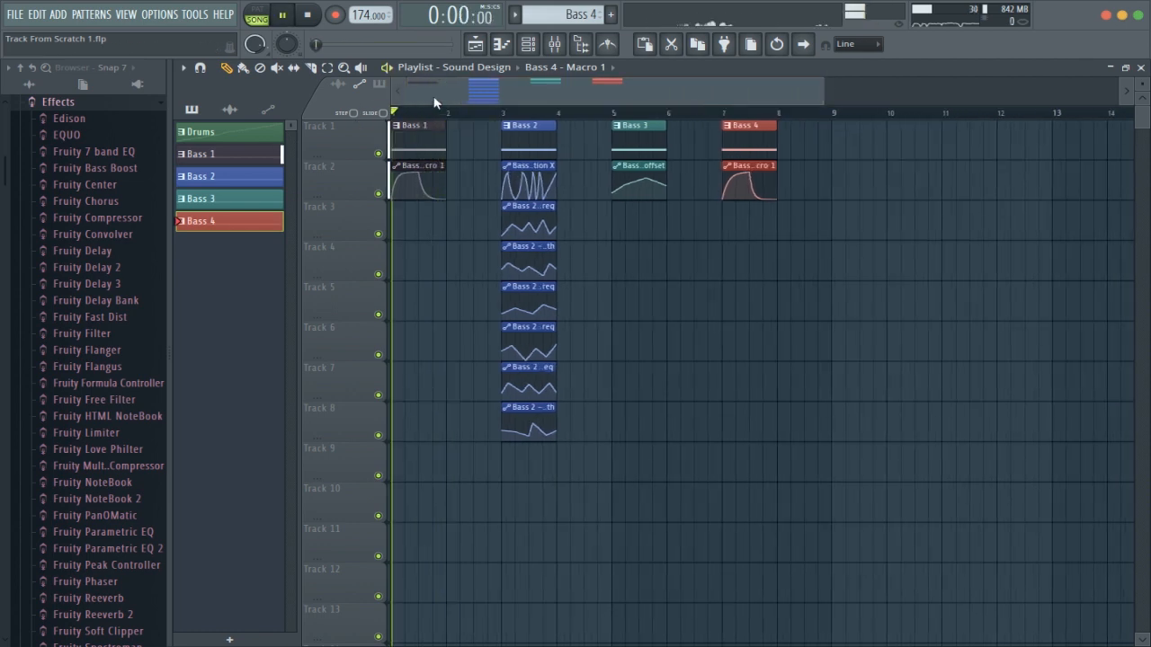
Open Bass 1's Serum and examine its oscillators and effects chain while playing the bass
{"action": "left_click", "coordinate": [528, 44]}
{"action": "key", "text": "space"}
{"action": "key", "text": "space"}
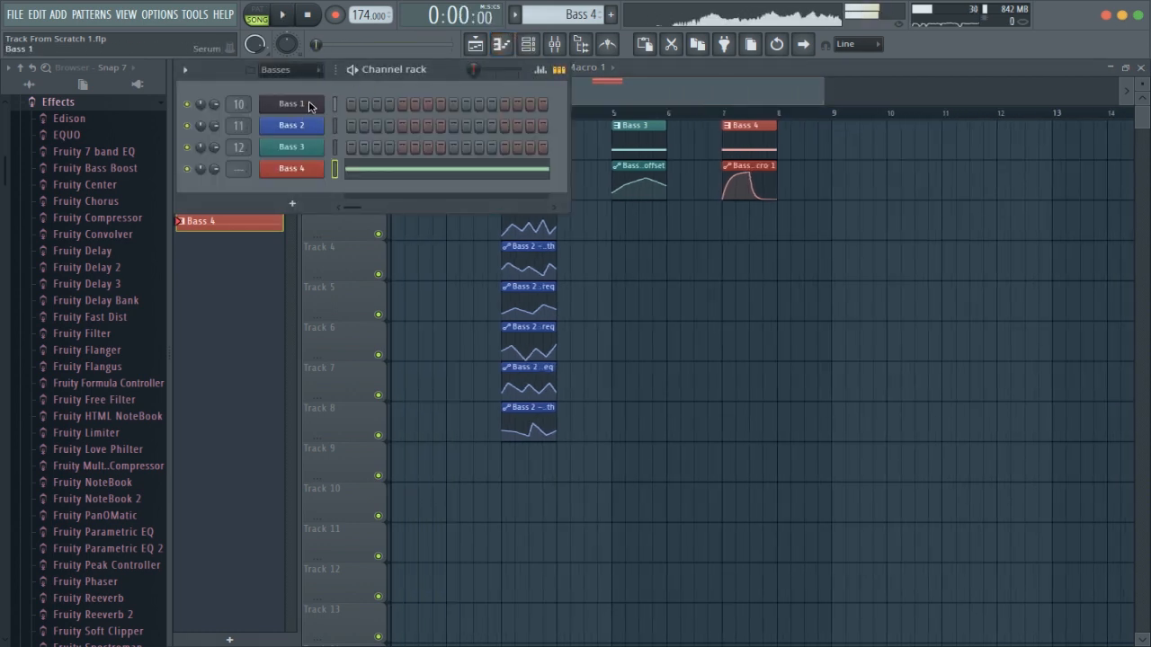
{"action": "left_click", "coordinate": [291, 103]}
{"action": "key", "text": "space"}
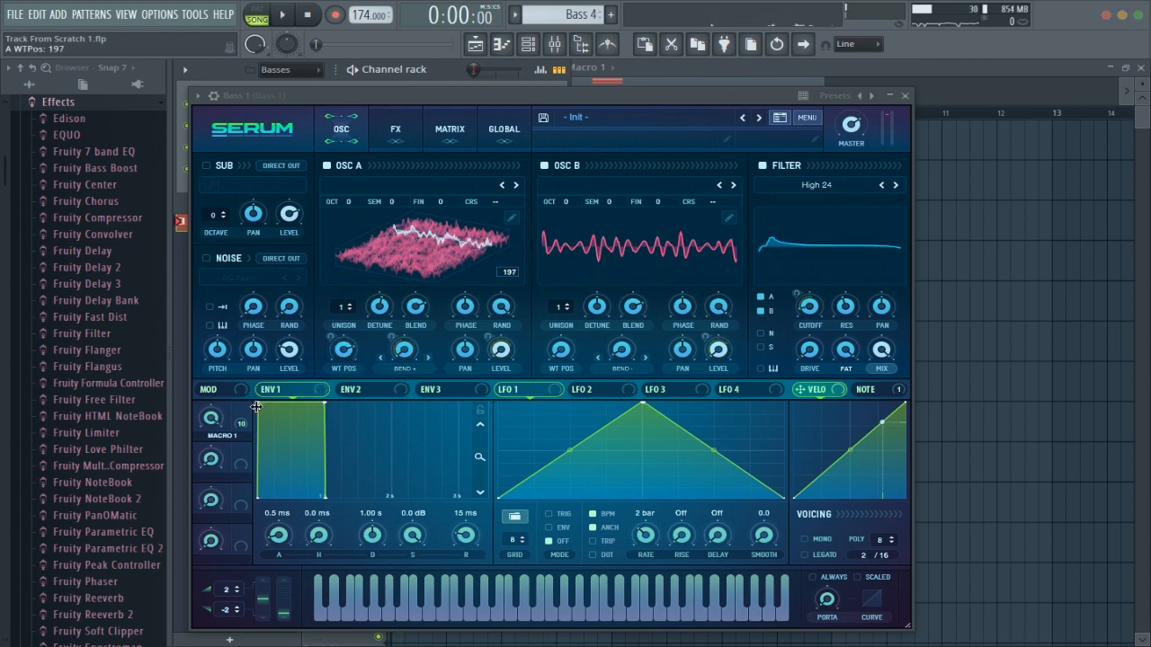
{"action": "key", "text": "space"}
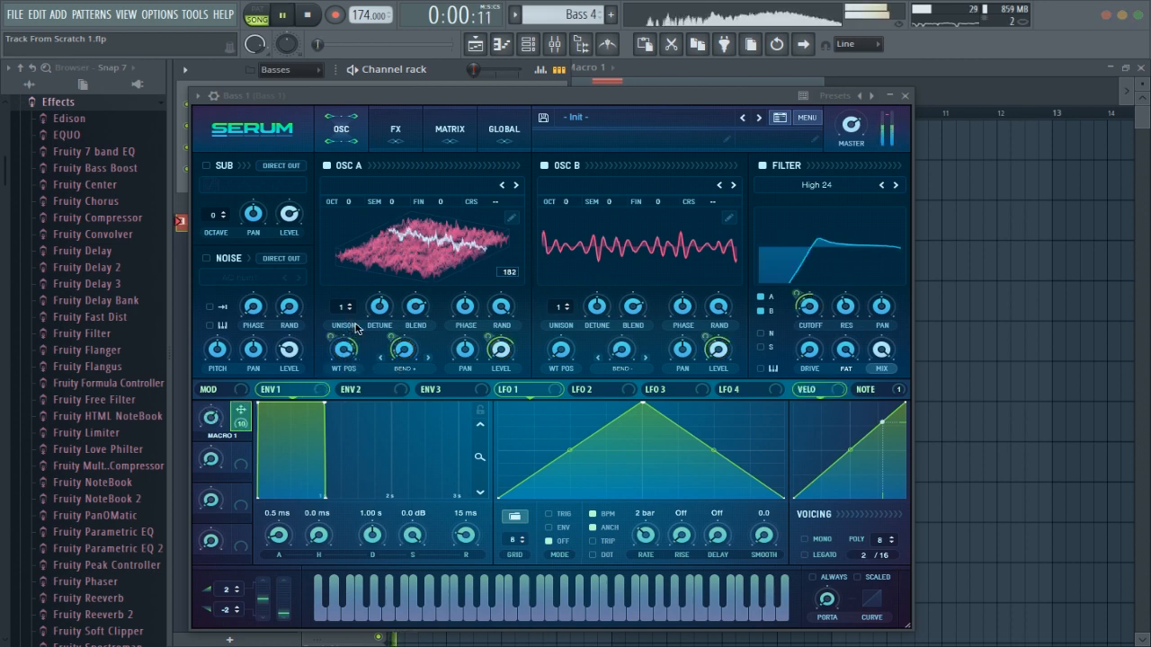
{"action": "left_click", "coordinate": [395, 131]}
{"action": "key", "text": "space"}
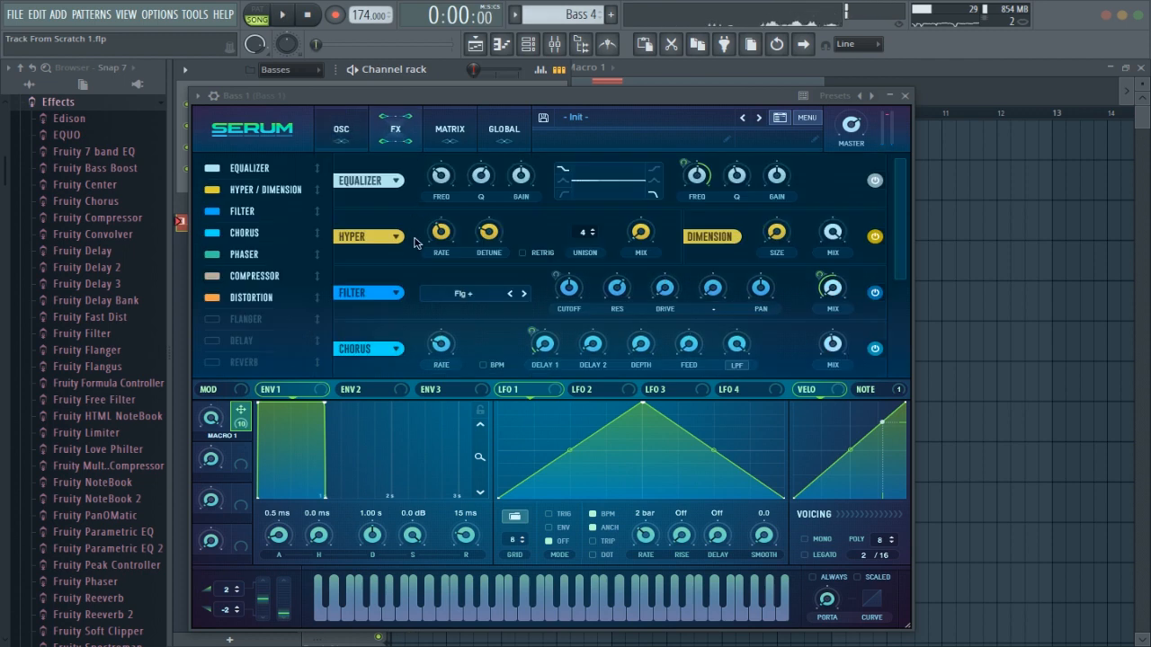
{"action": "scroll", "coordinate": [759, 308], "scroll_direction": "down", "scroll_amount": 3}
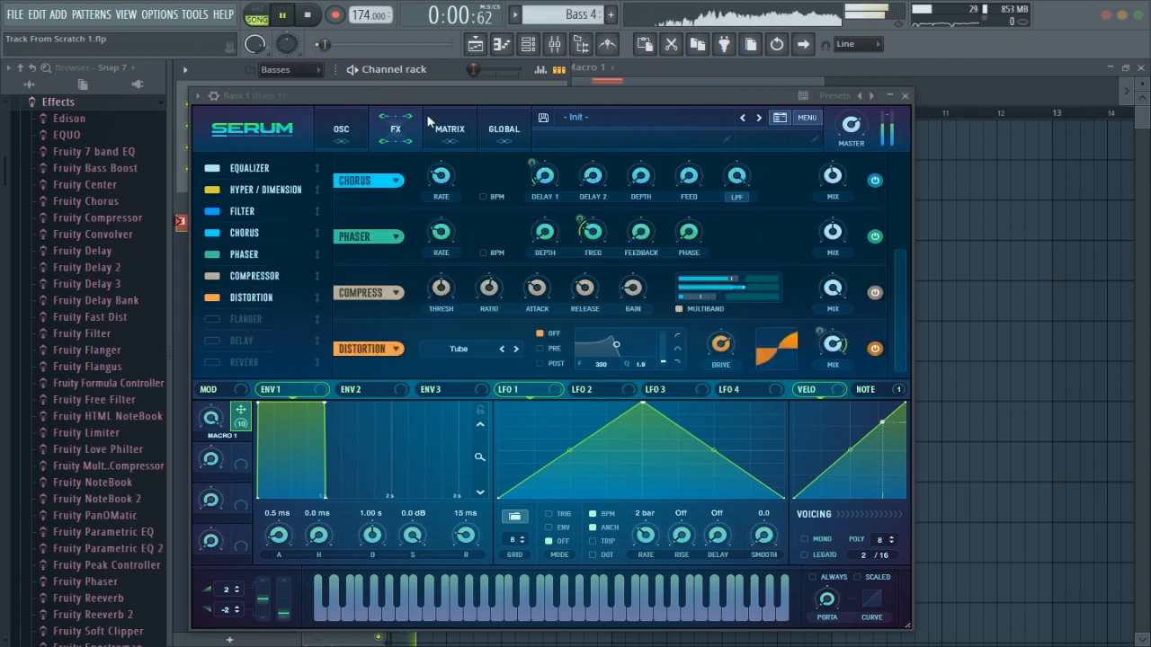
{"action": "key", "text": "space"}
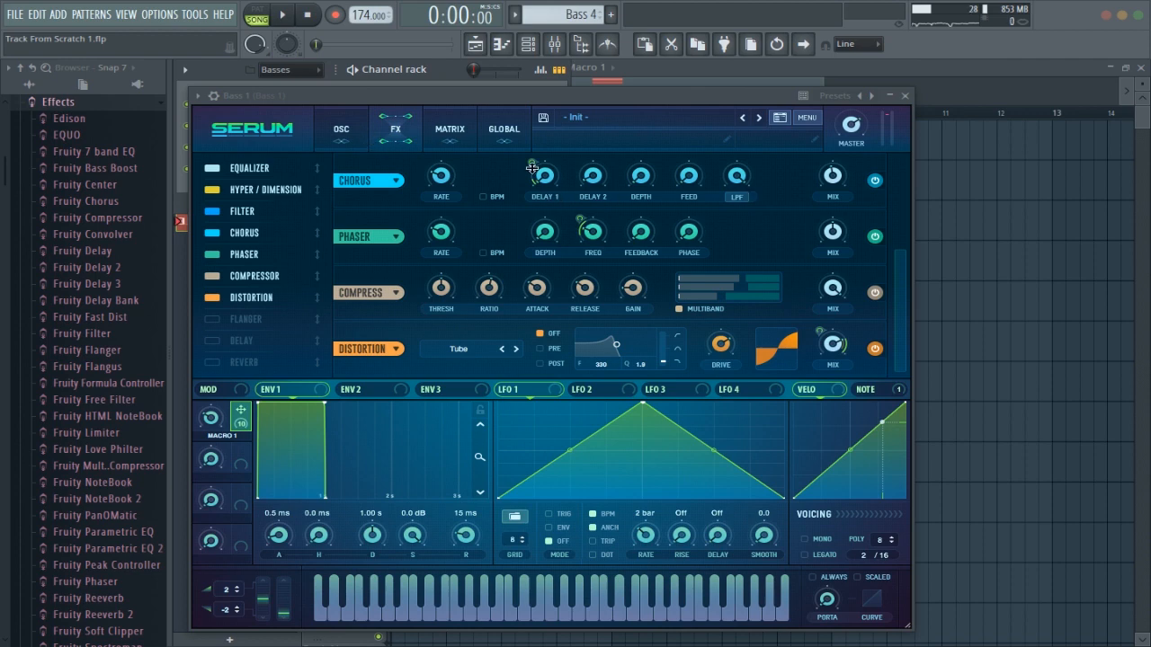
Adjust the modulation on Bass 1's first chorus delay and set the chorus mix to 38% while auditioning
{"action": "left_click_drag", "start_coordinate": [531, 168], "coordinate": [532, 168]}
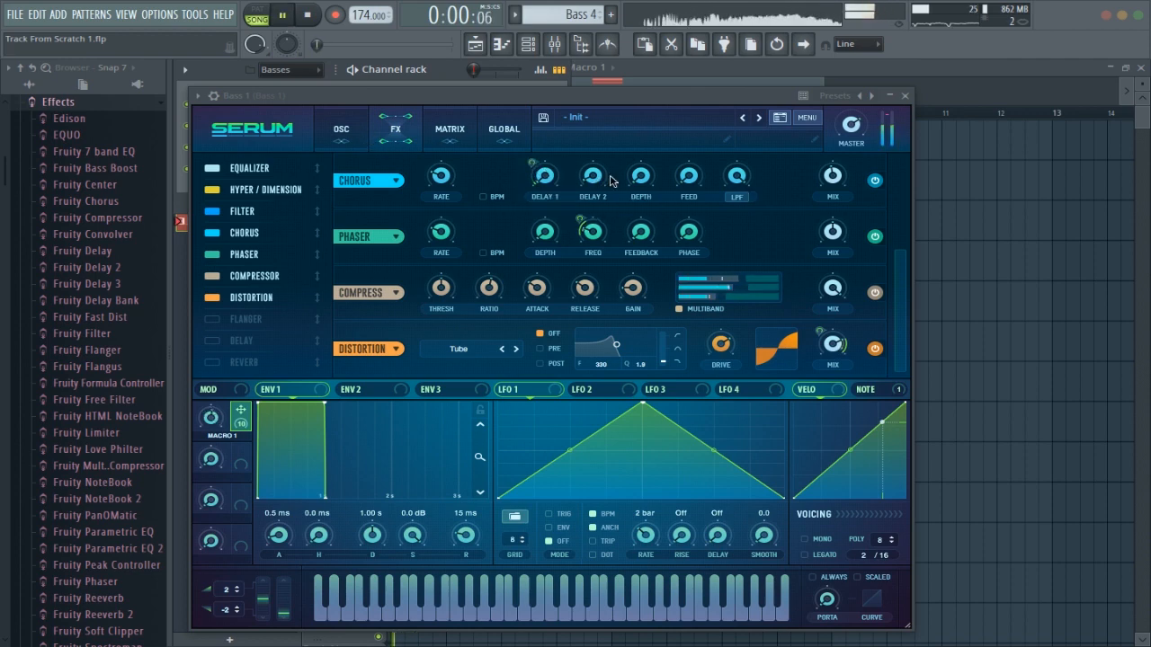
{"action": "key", "text": "space"}
{"action": "key", "text": "space"}
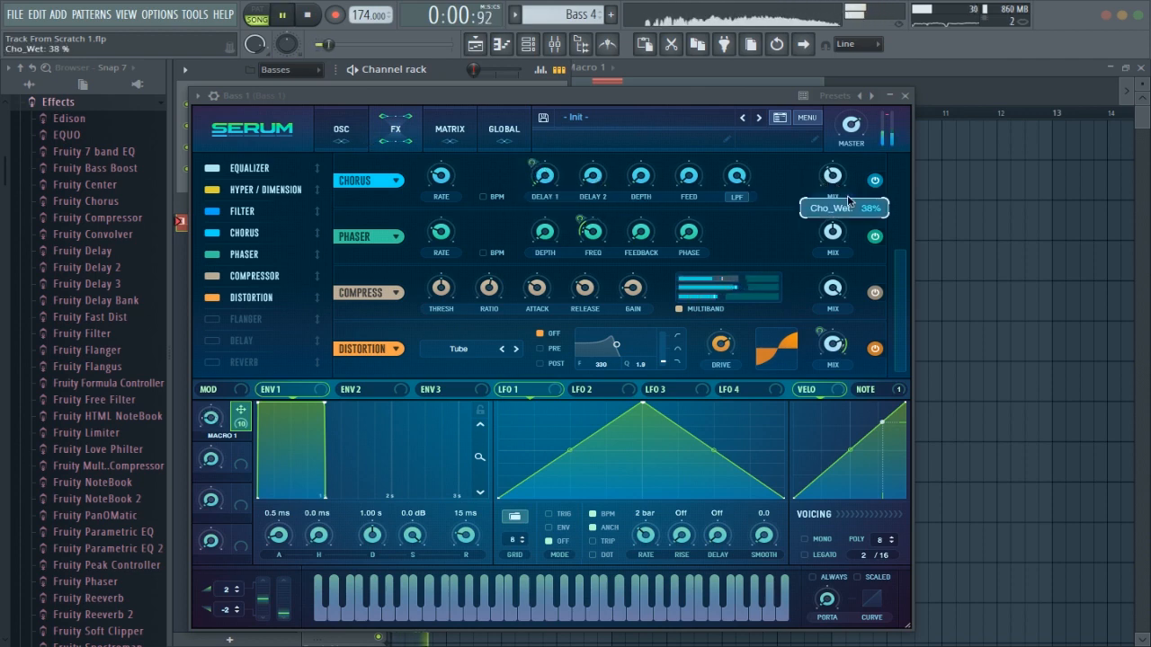
Review the remaining effects and the oscillator settings of Bass 1 while replaying it
{"action": "scroll", "coordinate": [871, 214], "scroll_direction": "up", "scroll_amount": 2}
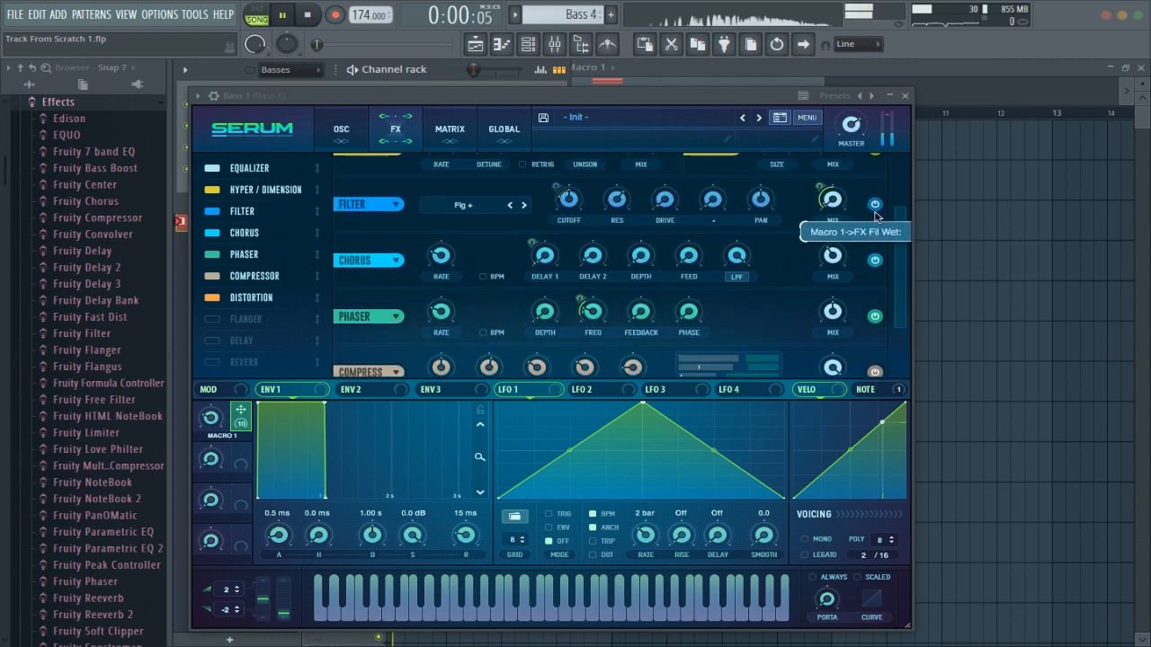
{"action": "scroll", "coordinate": [899, 212], "scroll_direction": "up", "scroll_amount": 2}
{"action": "key", "text": "space"}
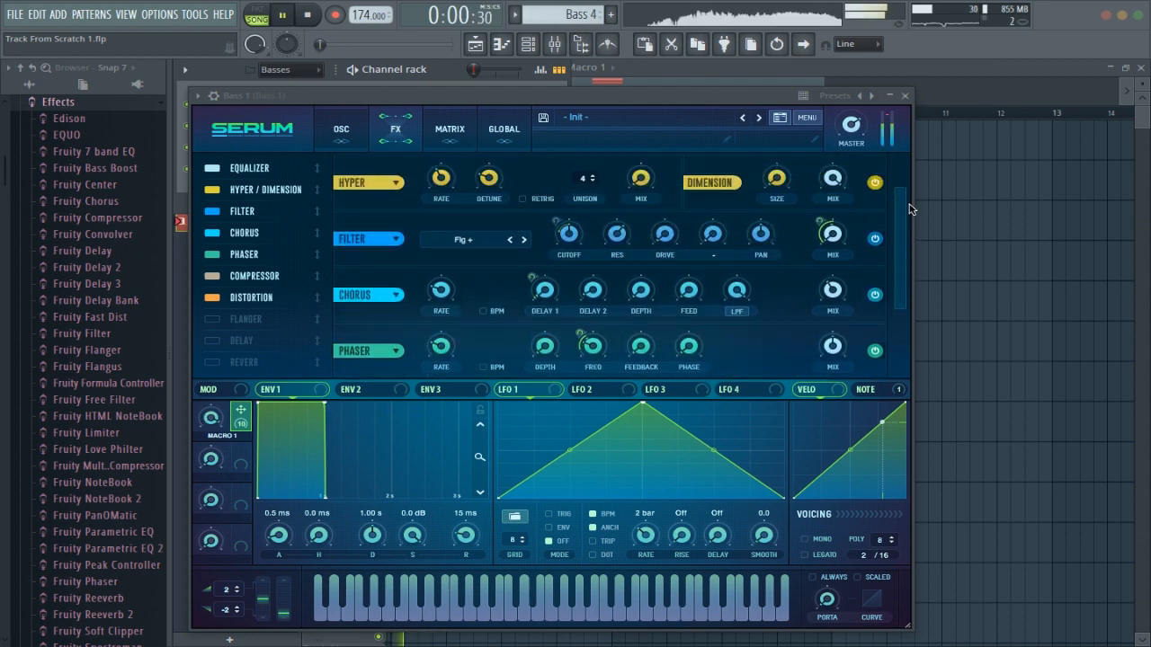
{"action": "scroll", "coordinate": [888, 316], "scroll_direction": "down", "scroll_amount": 4}
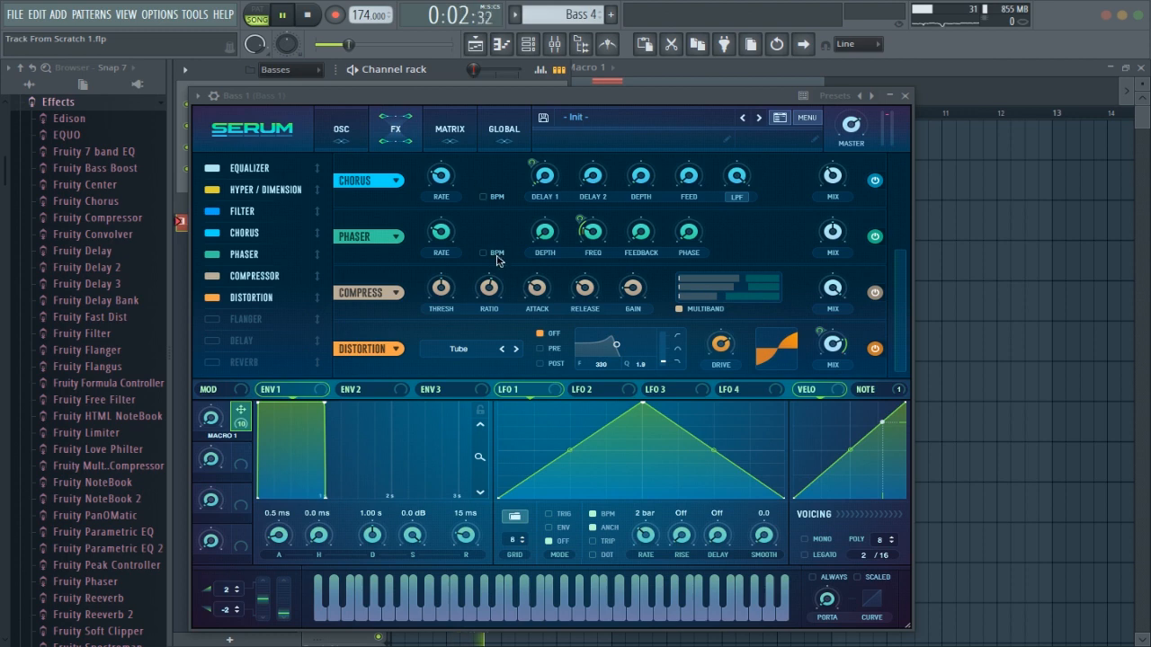
{"action": "key", "text": "space"}
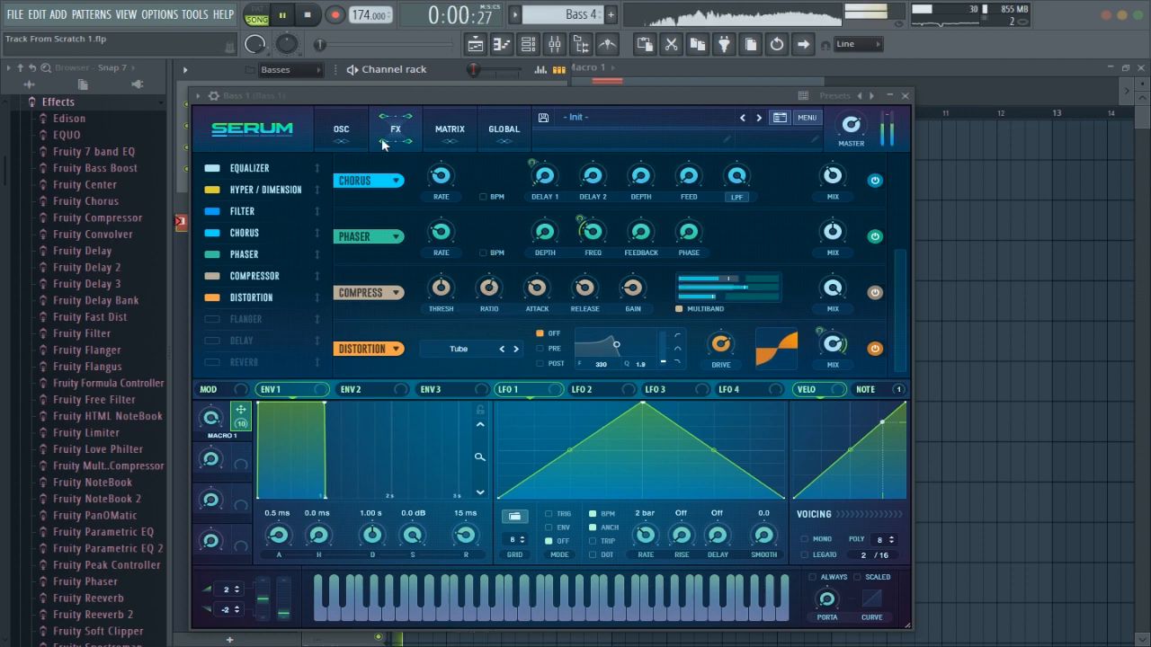
{"action": "left_click", "coordinate": [341, 129]}
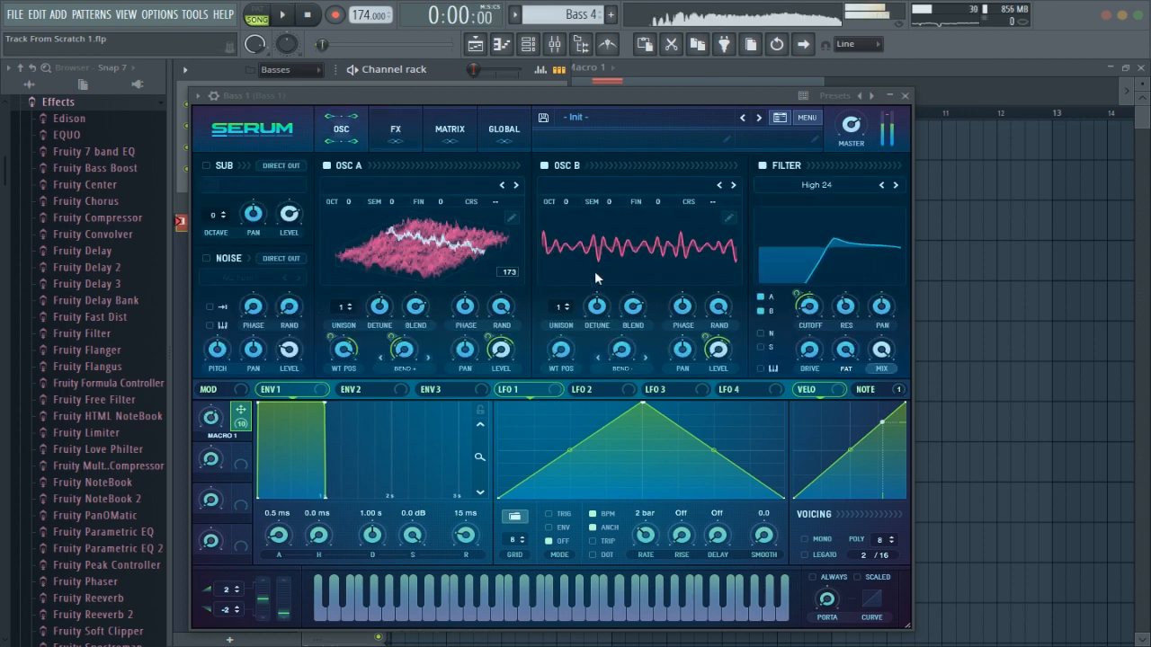
{"action": "key", "text": "space"}
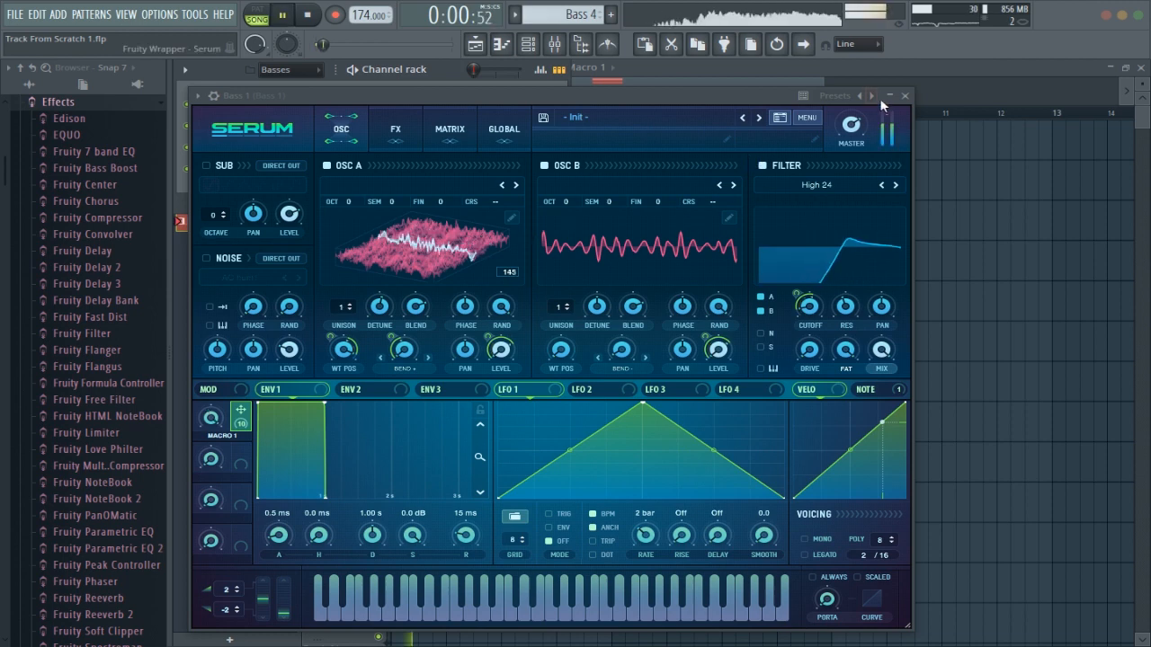
Close Bass 1's synth, move playback to Bass 4 and reopen Bass 4's Serum
{"action": "left_click", "coordinate": [904, 95]}
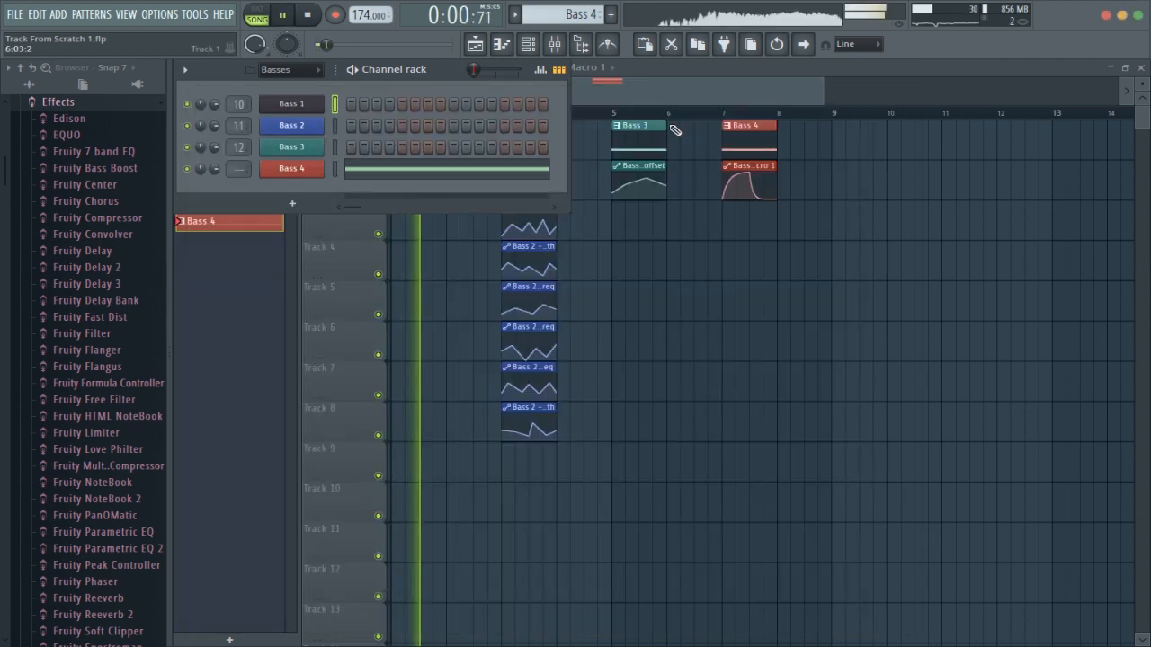
{"action": "left_click", "coordinate": [732, 114]}
{"action": "left_click", "coordinate": [529, 45]}
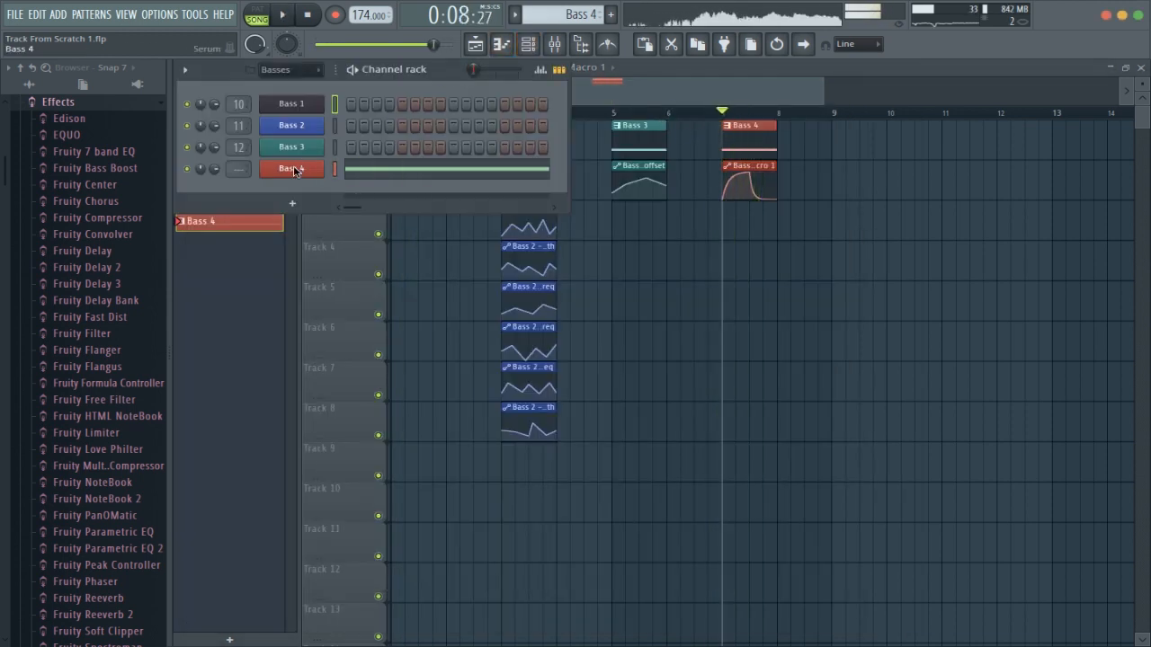
{"action": "left_click", "coordinate": [297, 169]}
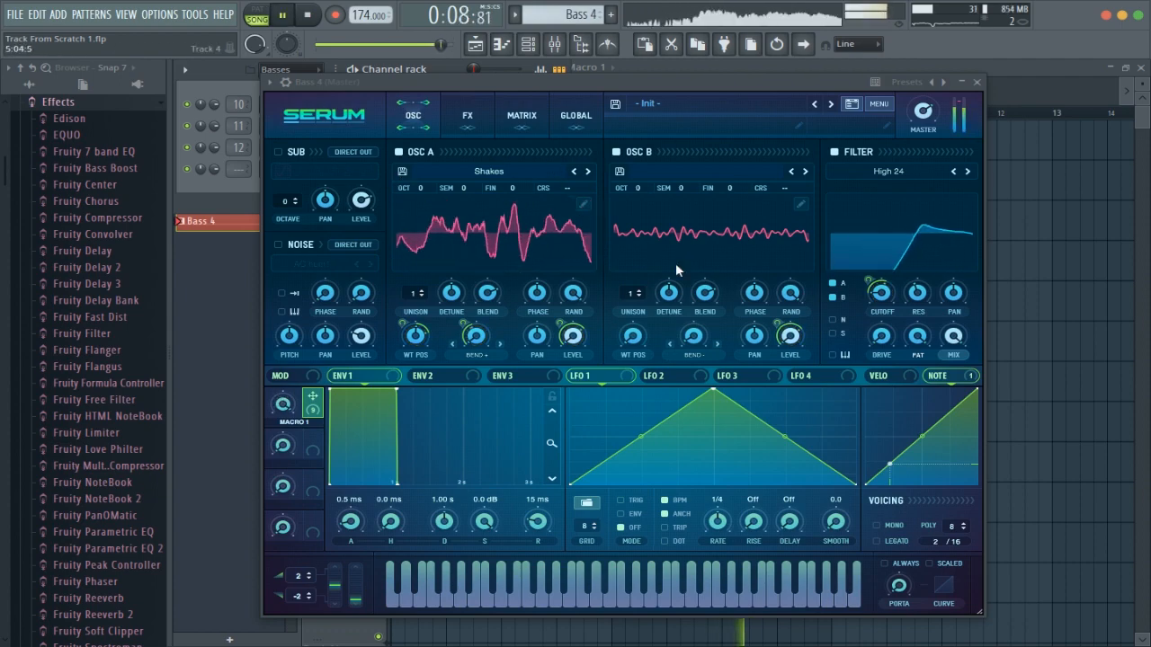
Save Bass 4's Serum patch as the user preset "Hyper Growl" and close the synth
{"action": "key", "text": "space"}
{"action": "left_click_drag", "start_coordinate": [789, 76], "coordinate": [773, 22]}
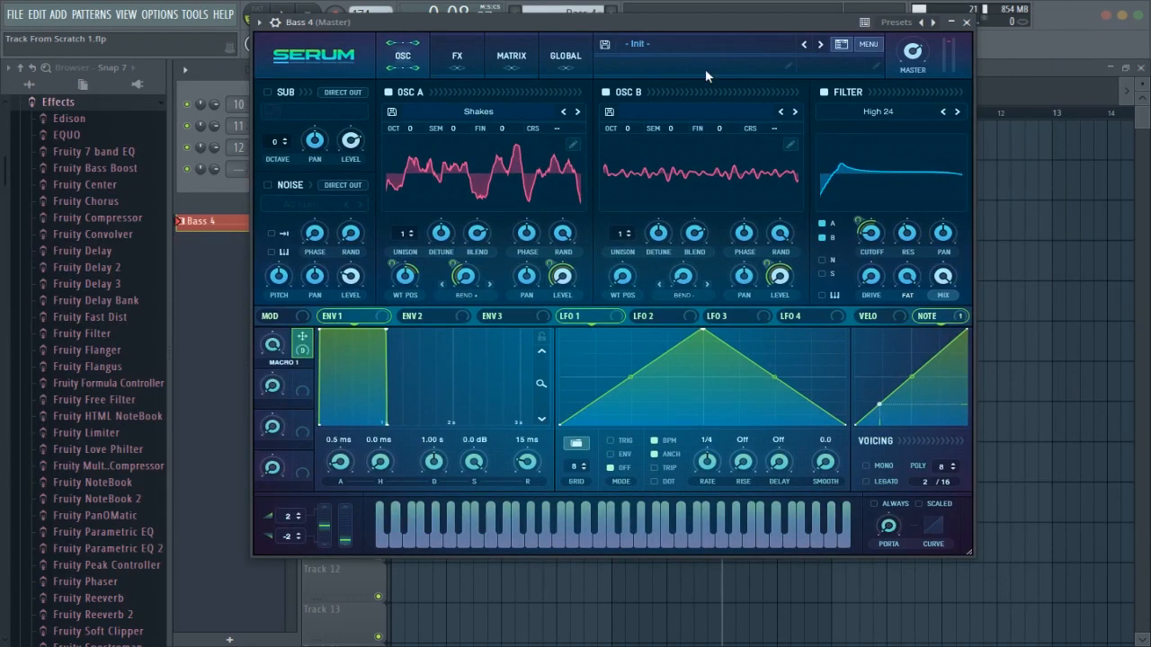
{"action": "left_click", "coordinate": [610, 44]}
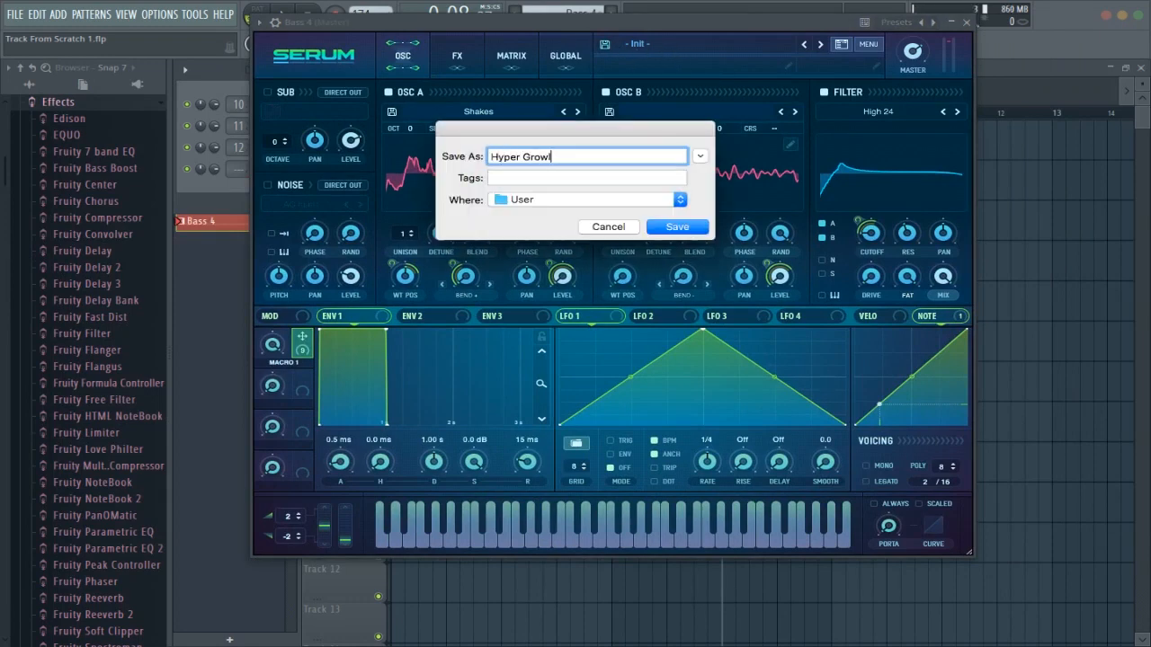
{"action": "type", "text": "Hyper Growl"}
{"action": "key", "text": "Return"}
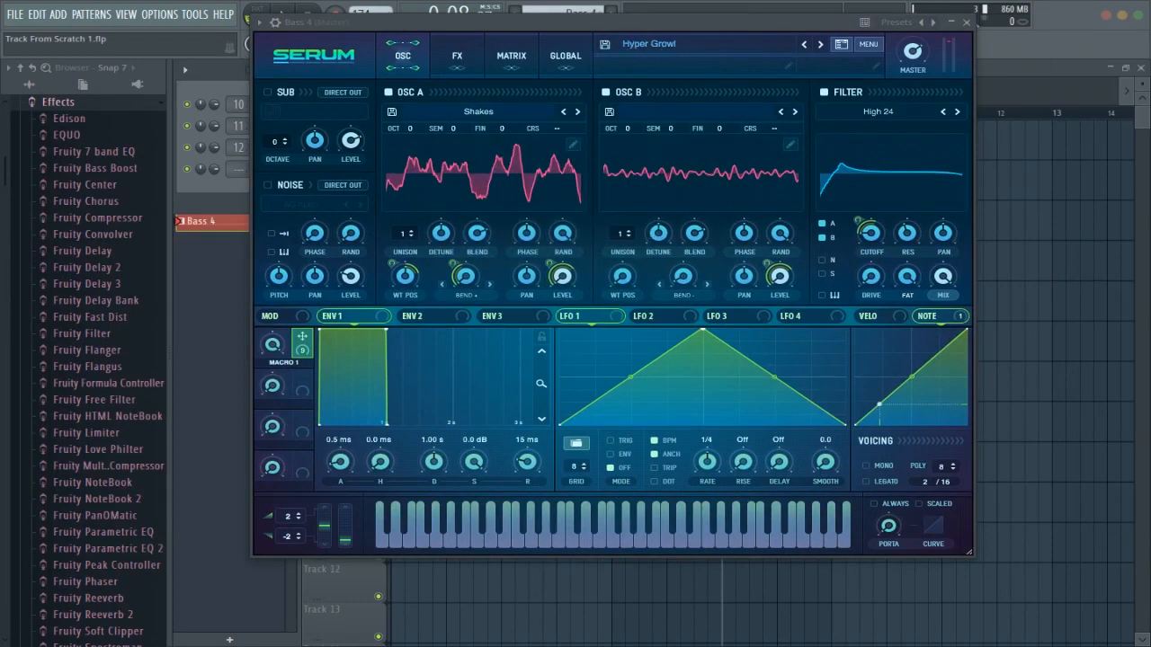
{"action": "left_click", "coordinate": [966, 22]}
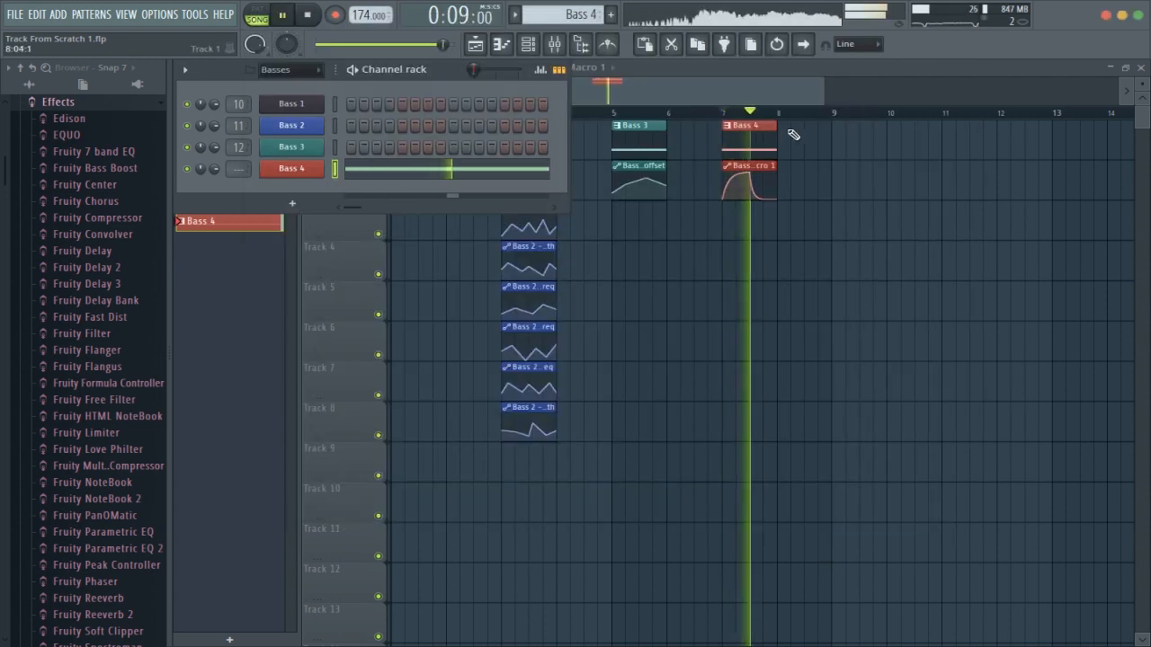
Route the Bass 4 channel to mixer insert 13 so the track takes its name and colour
{"action": "key", "text": "space"}
{"action": "left_click", "coordinate": [554, 44]}
{"action": "left_click", "coordinate": [461, 255]}
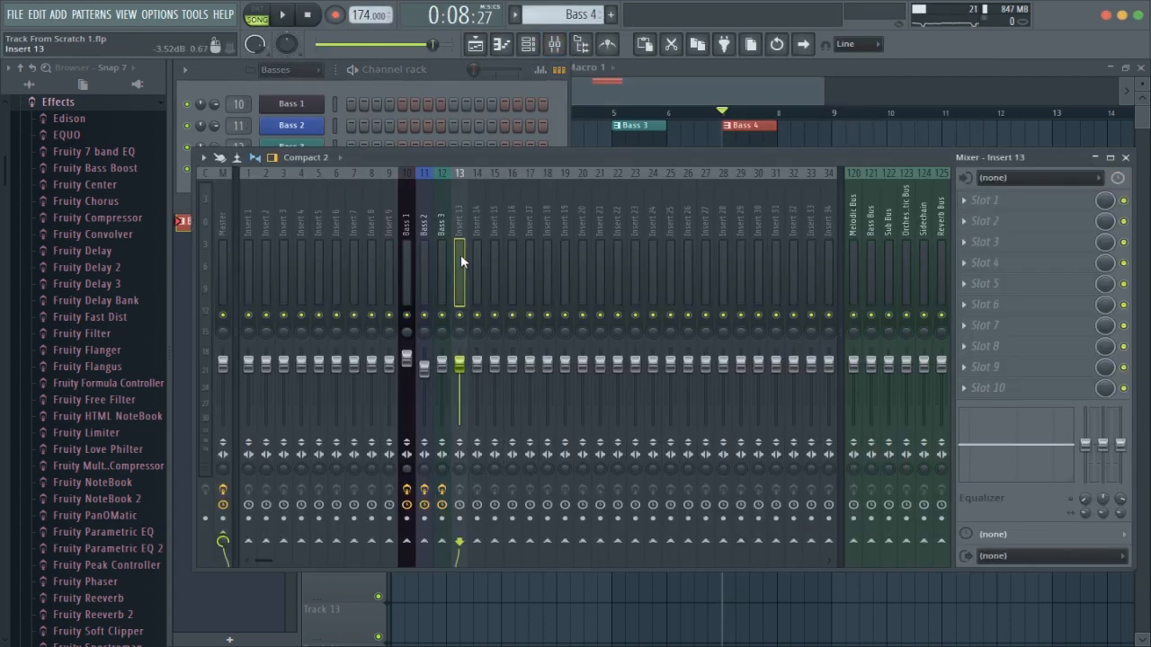
{"action": "right_click", "coordinate": [461, 255]}
{"action": "mouse_move", "coordinate": [516, 284]}
{"action": "left_click", "coordinate": [670, 285]}
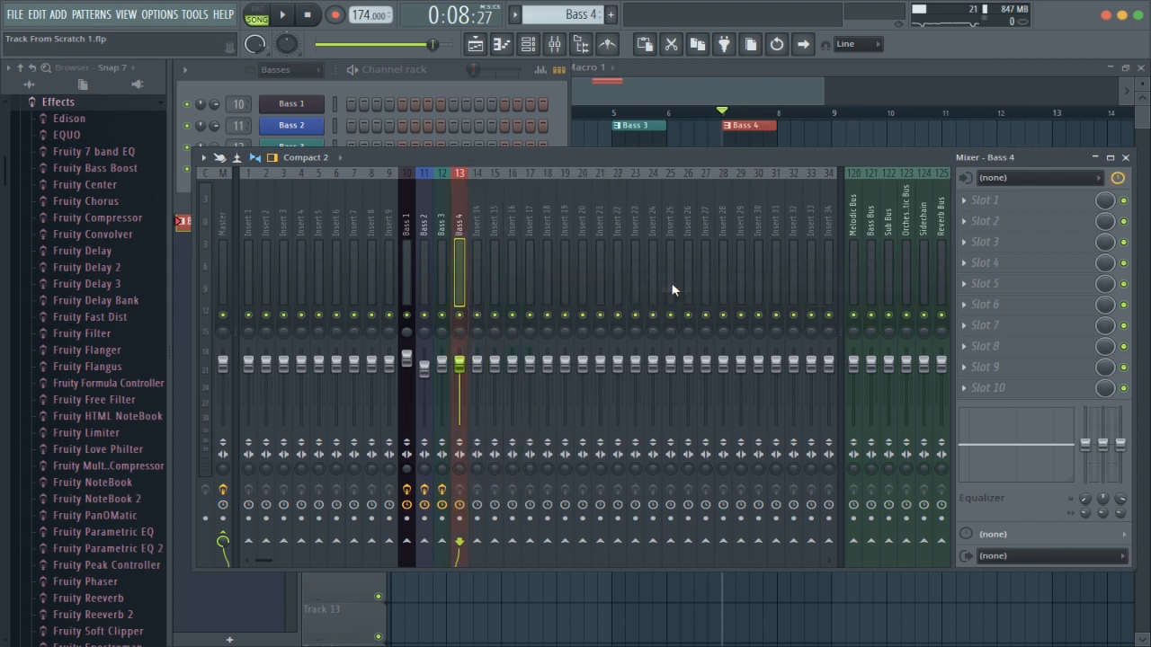
Load OTT on Bass 4's mixer track with 47% depth, -5.5 dB output gain and 19% downward strength
{"action": "left_click", "coordinate": [980, 200]}
{"action": "mouse_move", "coordinate": [985, 220]}
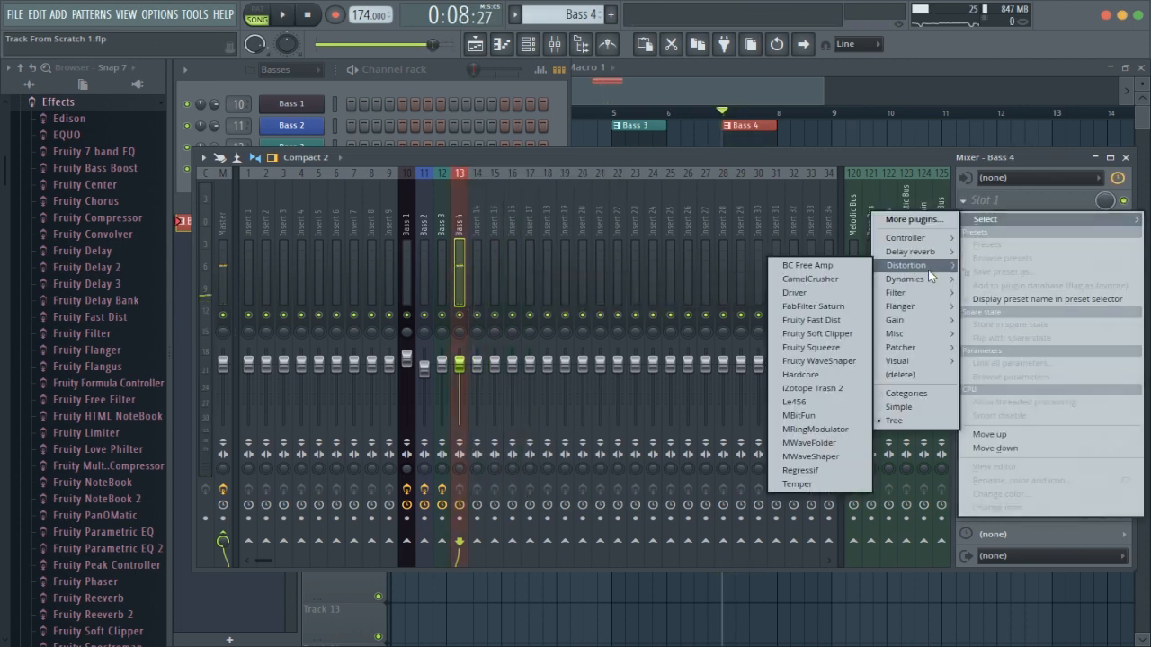
{"action": "mouse_move", "coordinate": [906, 279]}
{"action": "left_click", "coordinate": [816, 492]}
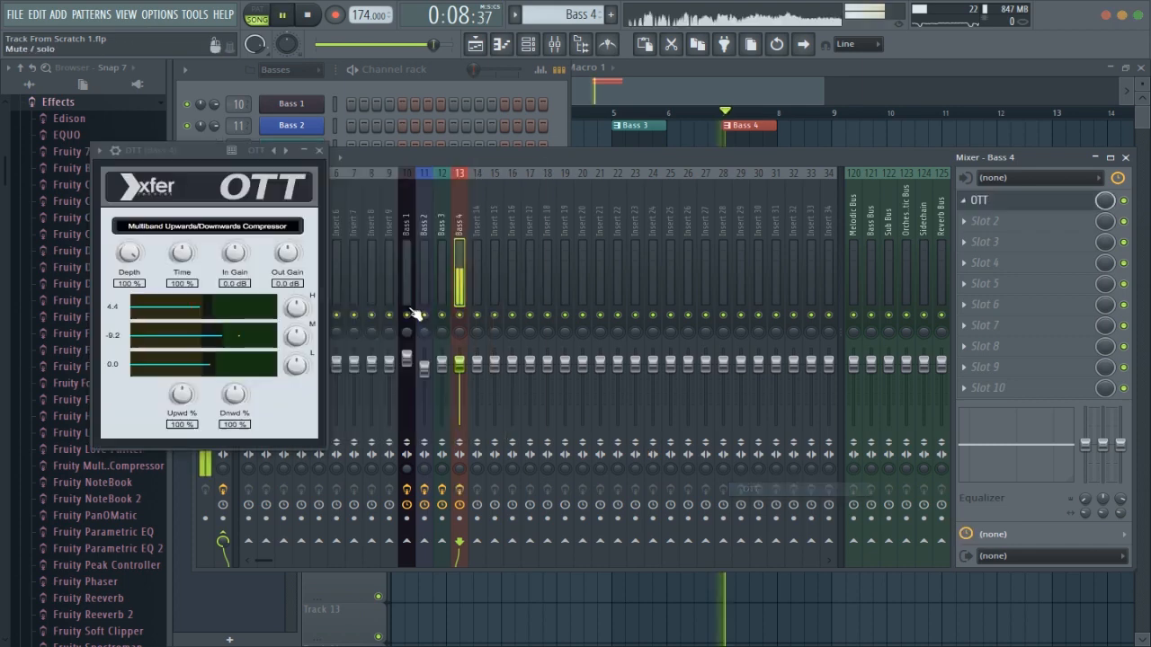
{"action": "left_click_drag", "start_coordinate": [135, 306], "coordinate": [135, 360]}
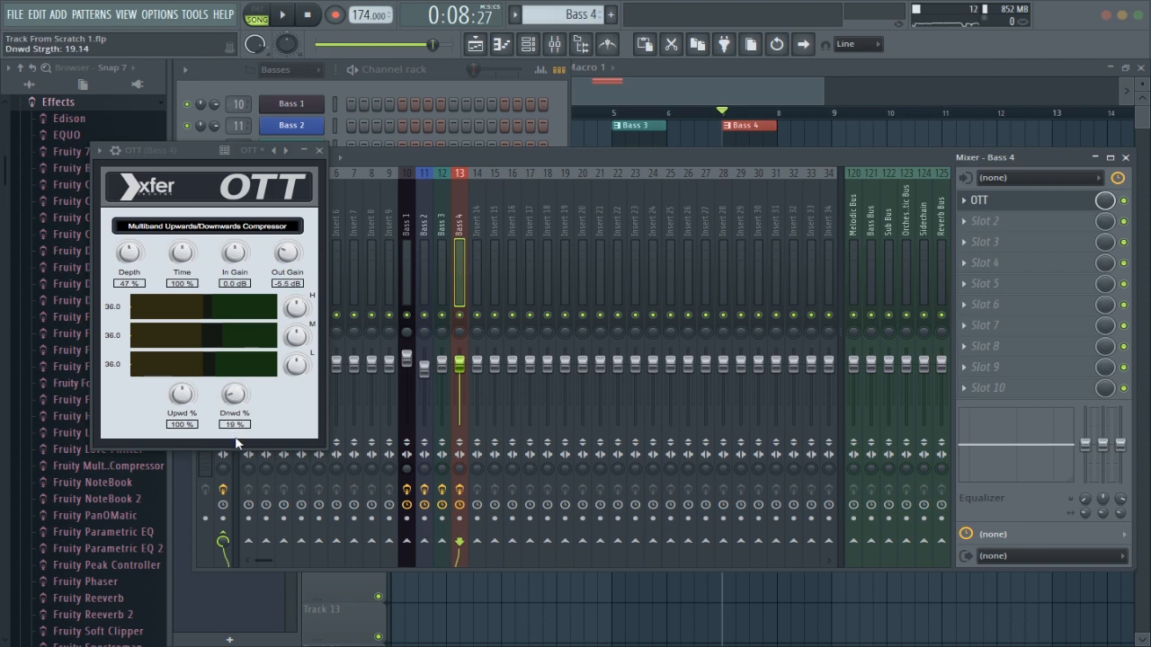
{"action": "left_click", "coordinate": [321, 150]}
Audition Bass 4 in the playlist, then return playback to the start to compare it with Bass 1
{"action": "key", "text": "space"}
{"action": "key", "text": "F9"}
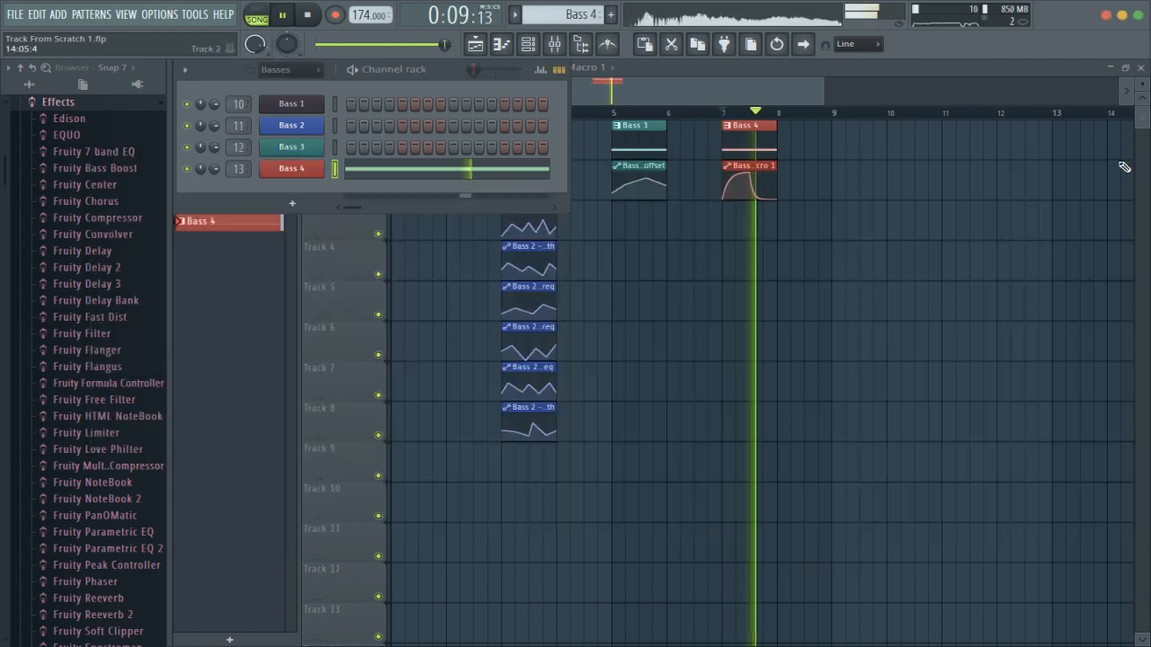
{"action": "key", "text": "space"}
{"action": "key", "text": "F6"}
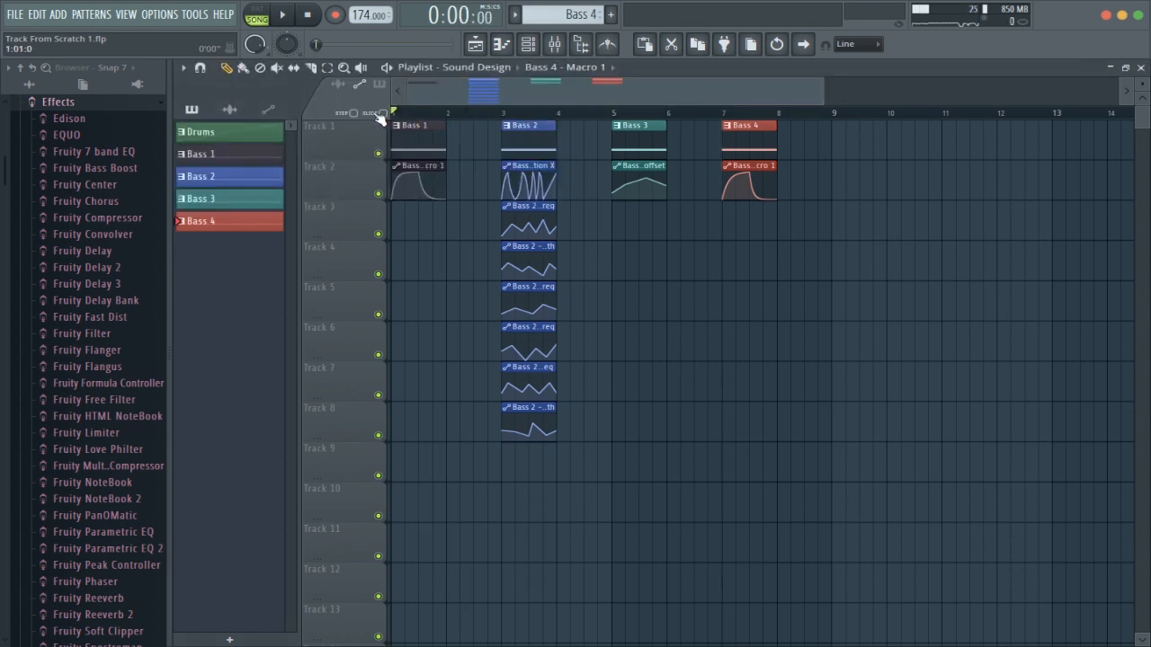
{"action": "key", "text": "space"}
{"action": "left_click", "coordinate": [554, 43]}
{"action": "key", "text": "space"}
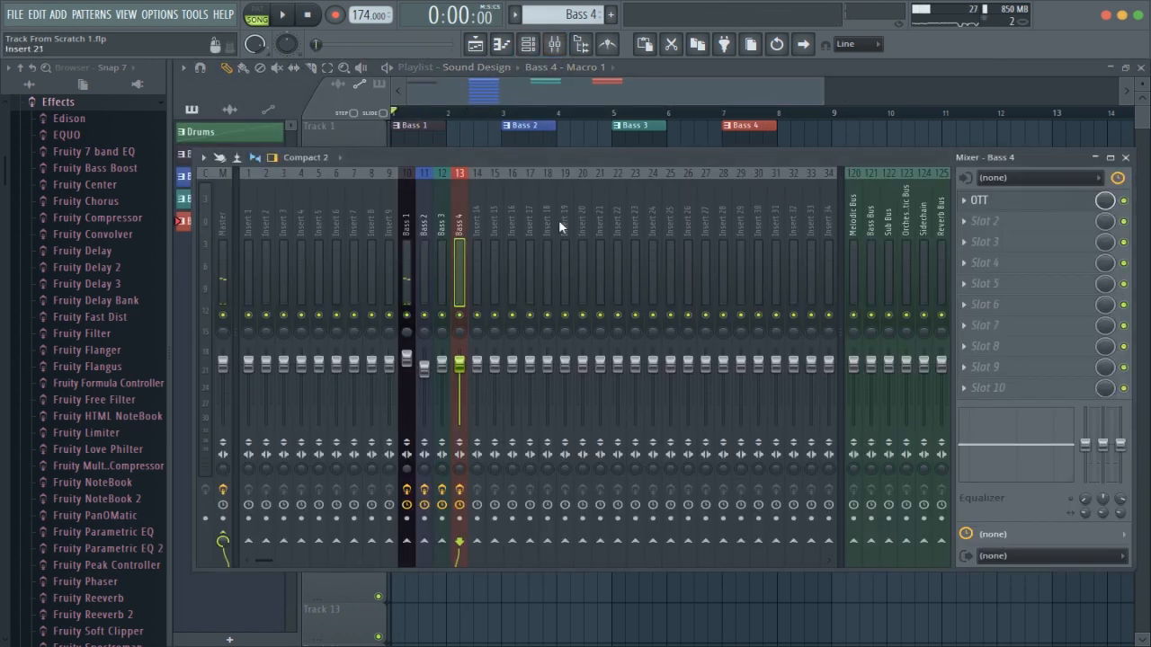
Set the OTT depth on Bass 1's mixer track to 44% while auditioning it
{"action": "left_click", "coordinate": [403, 250]}
{"action": "left_click", "coordinate": [978, 199]}
{"action": "key", "text": "space"}
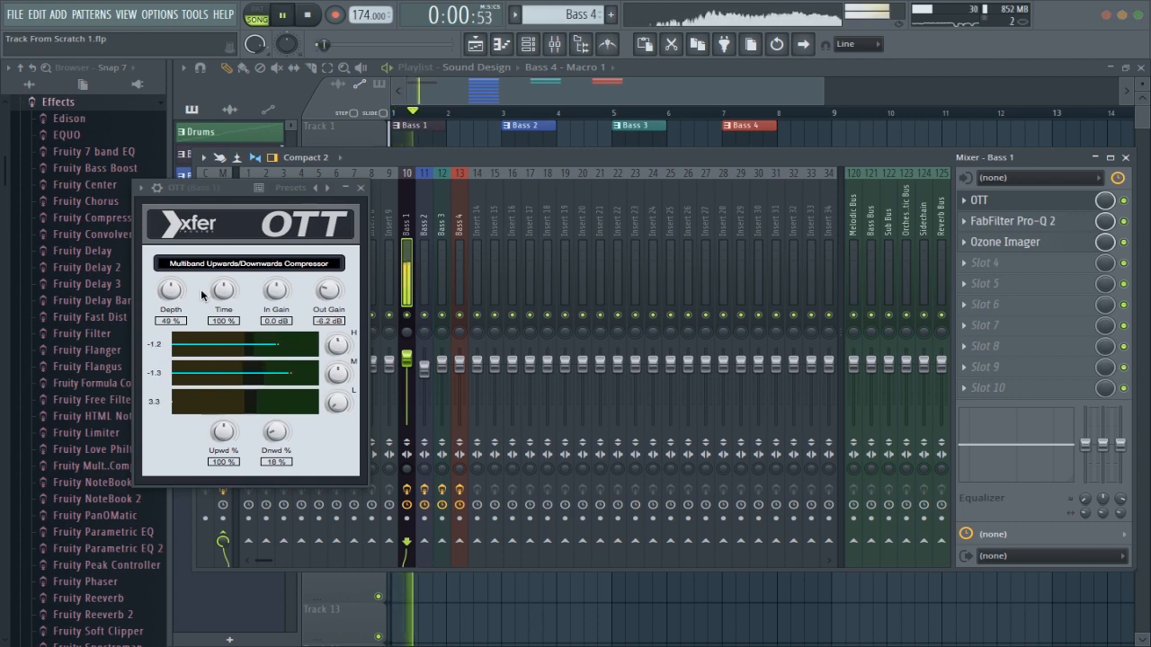
{"action": "key", "text": "space"}
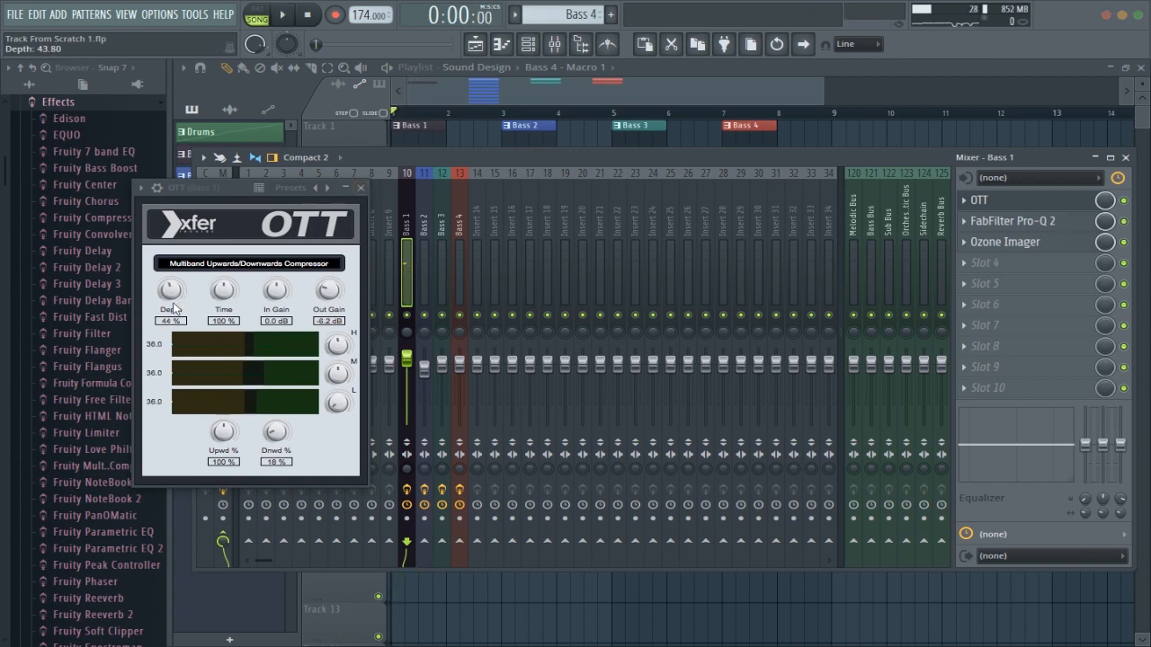
{"action": "key", "text": "space"}
{"action": "left_click", "coordinate": [360, 188]}
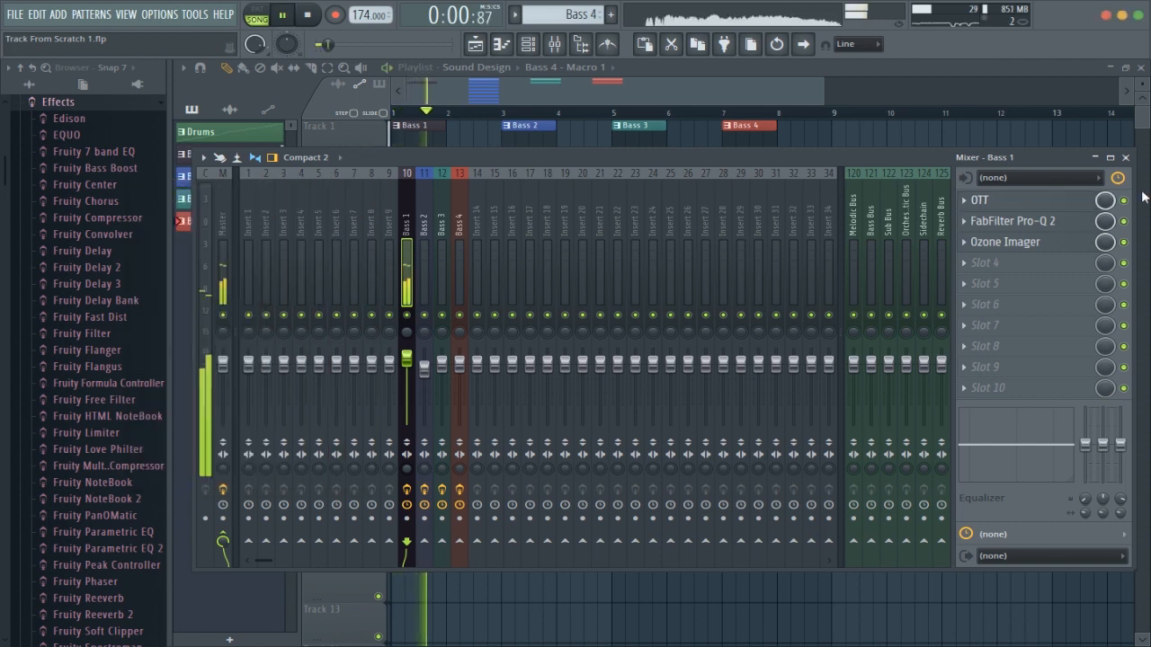
Play through the basses and compare the effect chains on the Bass 3 and Bass 4 mixer tracks
{"action": "key", "text": "F9"}
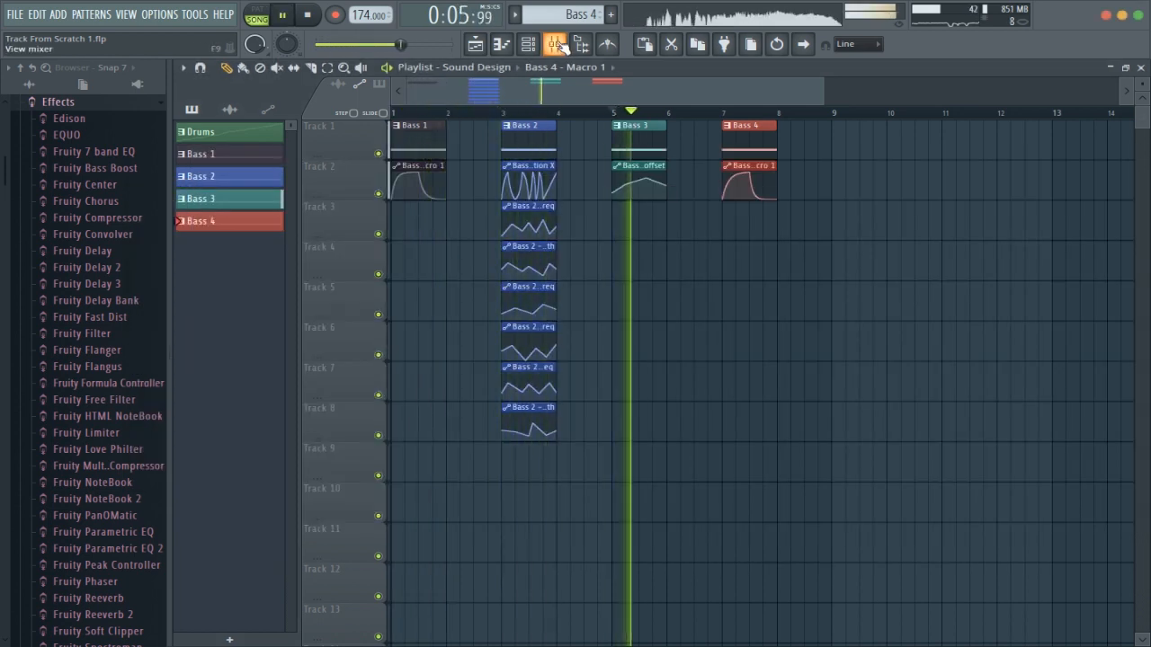
{"action": "key", "text": "F9"}
{"action": "key", "text": "space"}
{"action": "left_click", "coordinate": [438, 276]}
{"action": "key", "text": "space"}
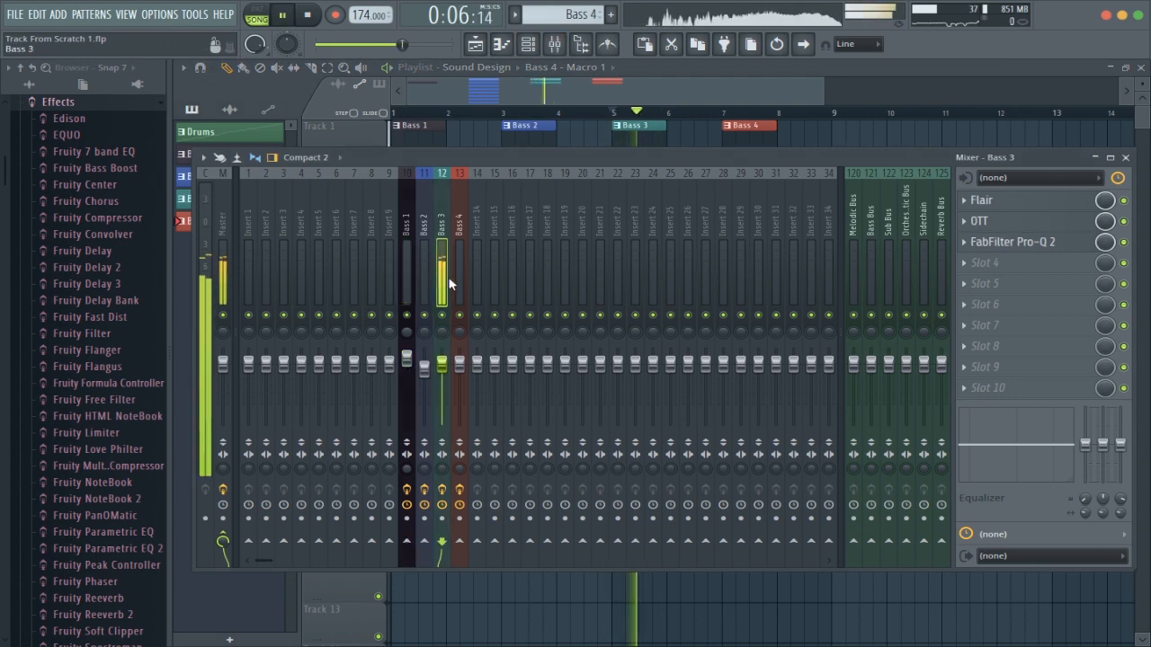
{"action": "left_click", "coordinate": [463, 281]}
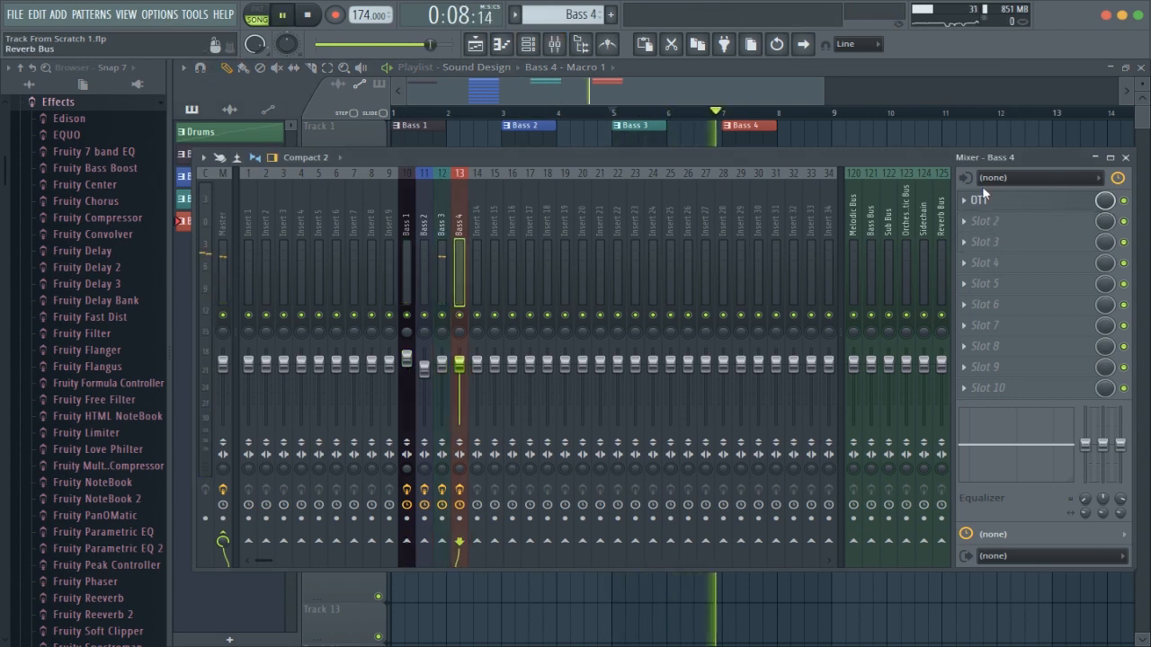
{"action": "left_click", "coordinate": [1125, 157]}
{"action": "key", "text": "space"}
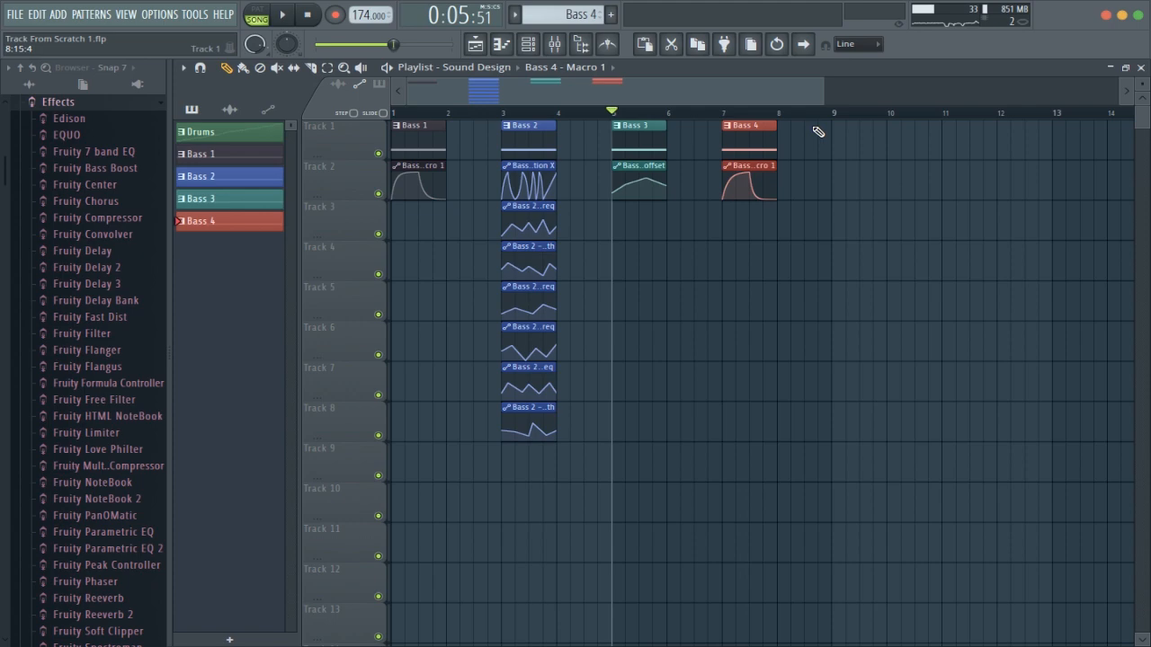
Move playback to Bass 4 and add Ozone Imager to its mixer track after OTT
{"action": "left_click", "coordinate": [734, 115]}
{"action": "left_click", "coordinate": [555, 44]}
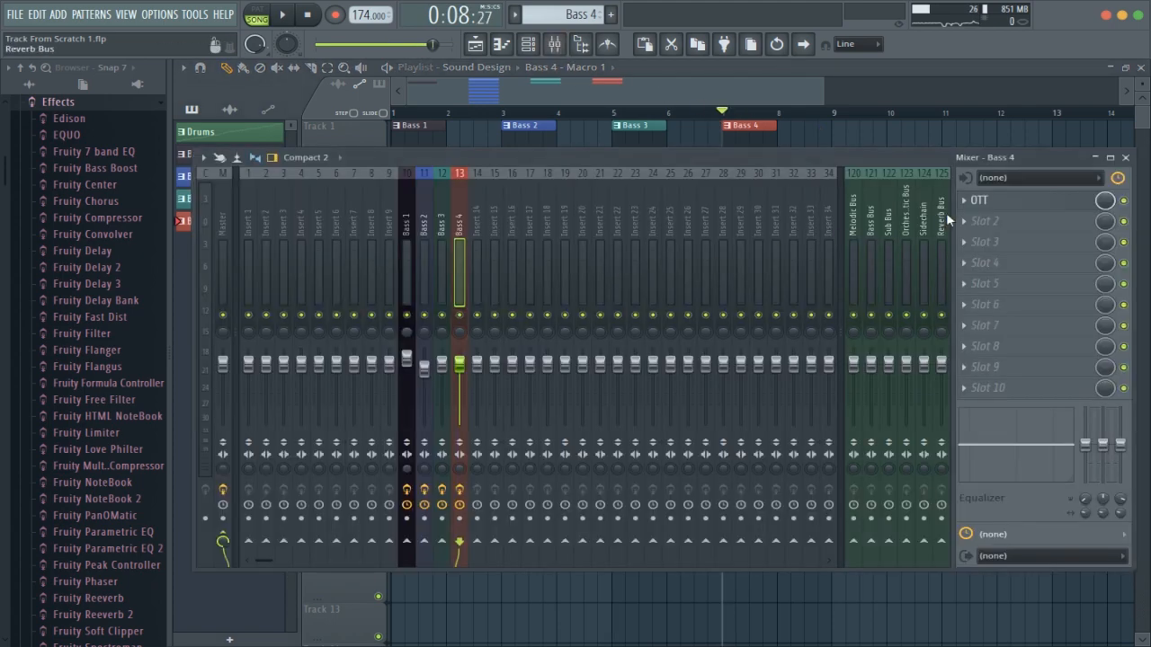
{"action": "key", "text": "F8"}
{"action": "left_click", "coordinate": [575, 416]}
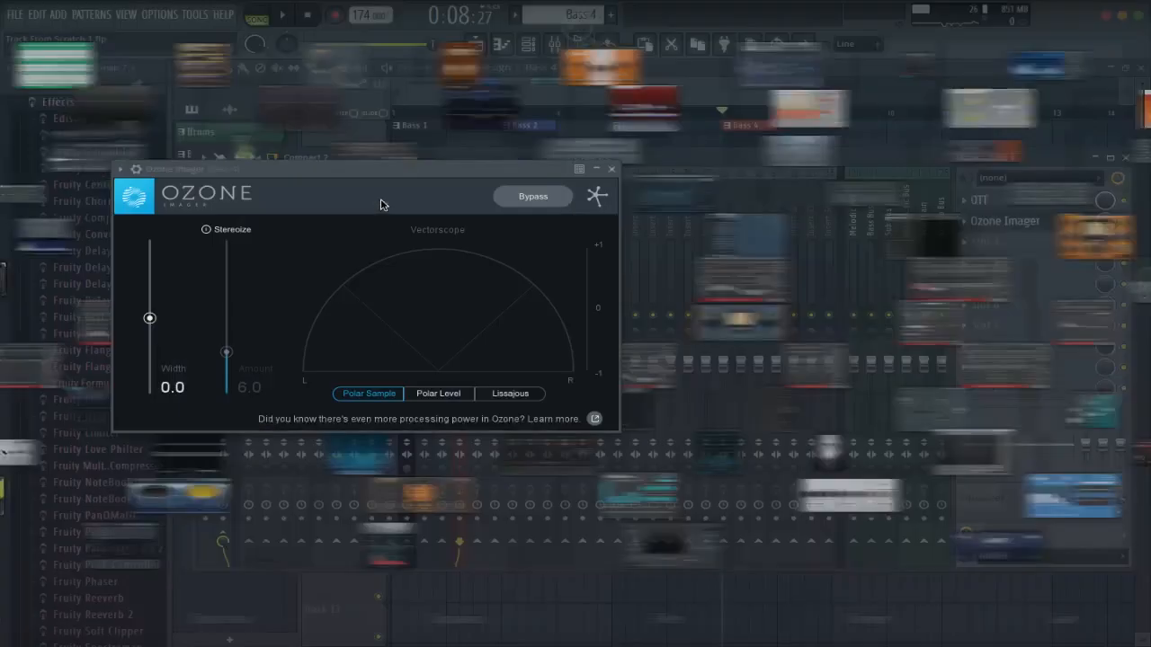
Enable Stereoize in Ozone Imager and set the width to -38.7 while auditioning
{"action": "left_click", "coordinate": [229, 229]}
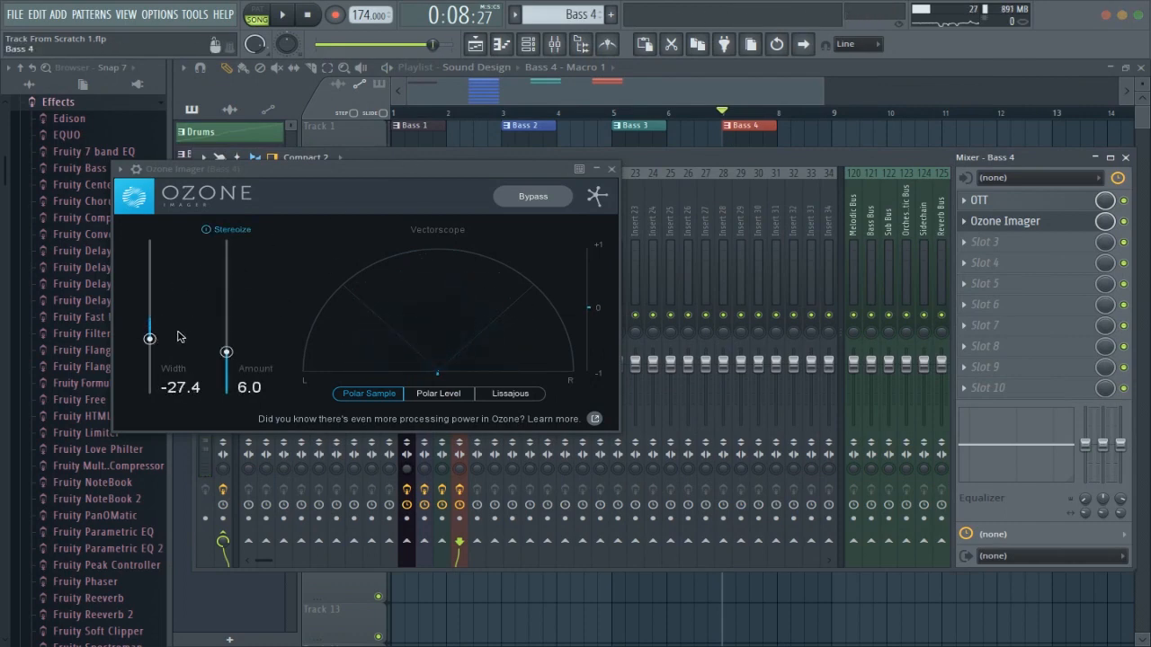
{"action": "key", "text": "space"}
{"action": "left_click_drag", "start_coordinate": [149, 340], "coordinate": [149, 347]}
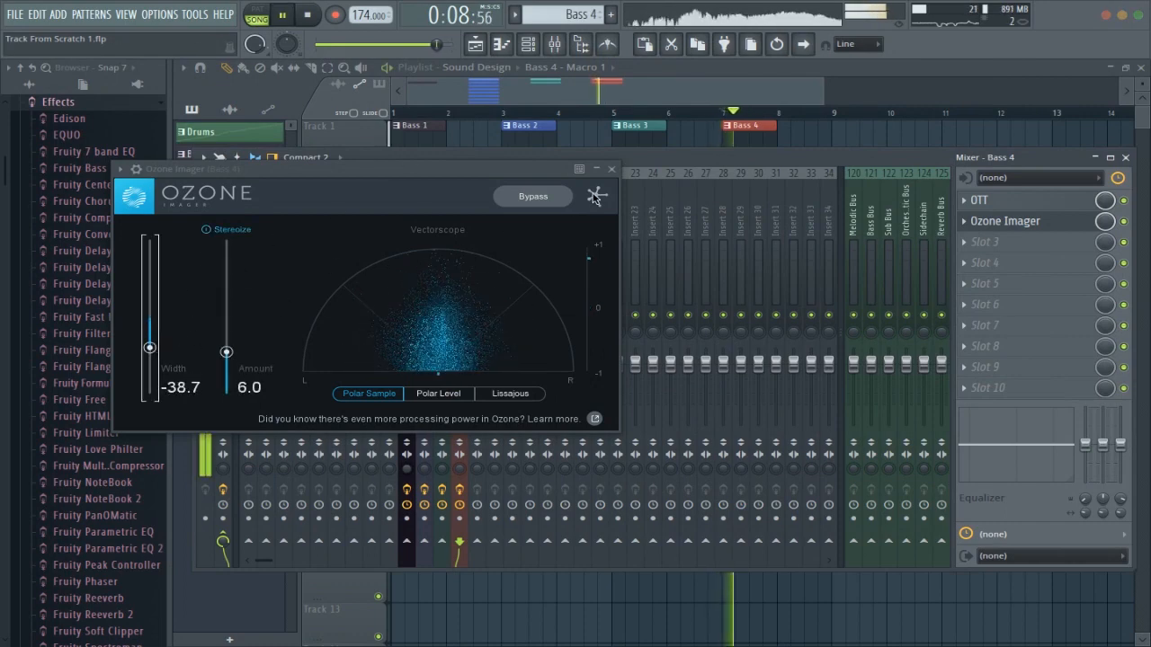
{"action": "key", "text": "space"}
{"action": "left_click", "coordinate": [611, 169]}
Add FabFilter Pro-Q 2 to Bass 4's third slot with a high shelf boosting 2.54 dB at 14982 Hz
{"action": "left_click", "coordinate": [998, 243]}
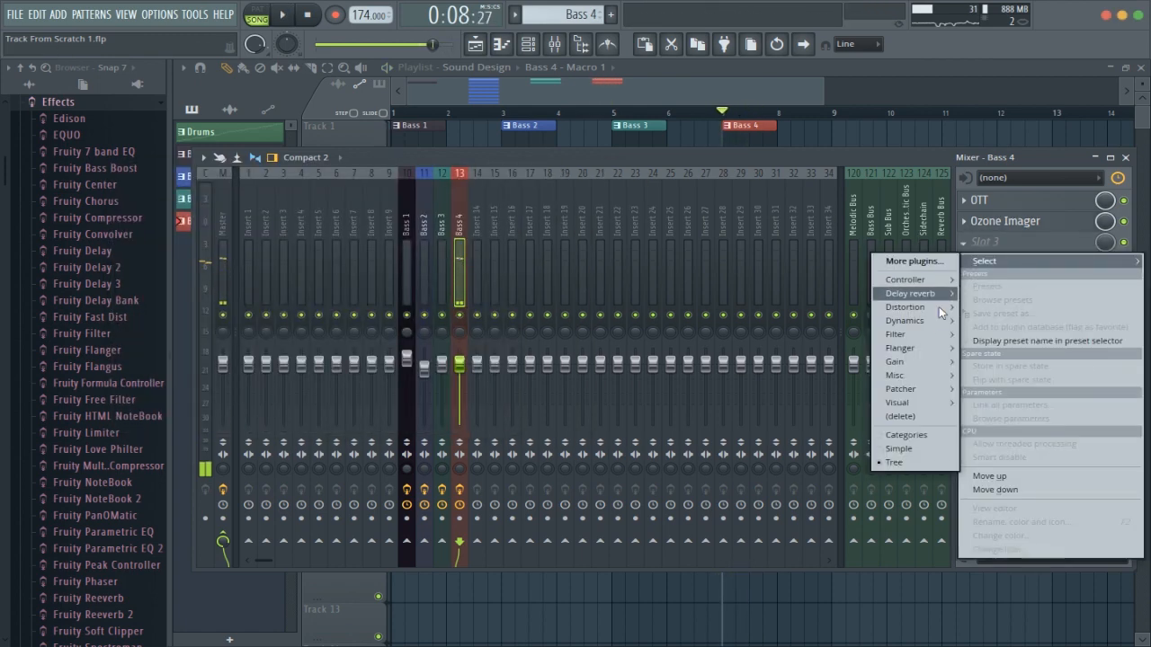
{"action": "mouse_move", "coordinate": [919, 338]}
{"action": "left_click", "coordinate": [792, 346]}
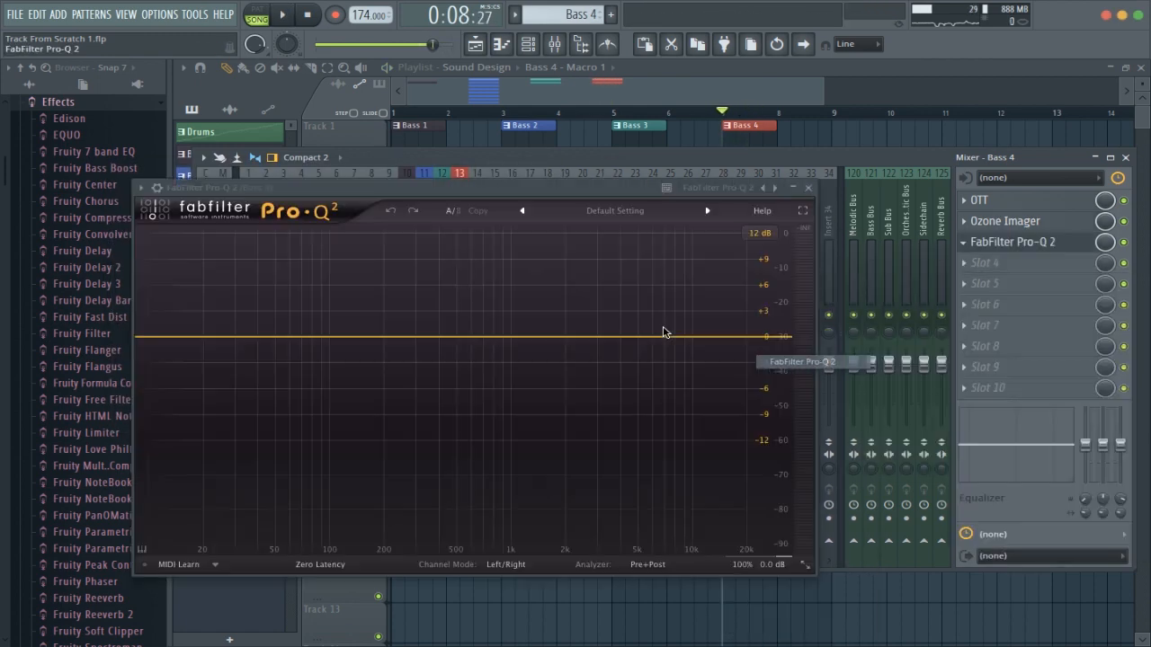
{"action": "key", "text": "space"}
{"action": "left_click_drag", "start_coordinate": [725, 336], "coordinate": [725, 325]}
Add a bell band to Bass 4's equaliser that cuts about 2 dB near 550 Hz
{"action": "left_click", "coordinate": [457, 336]}
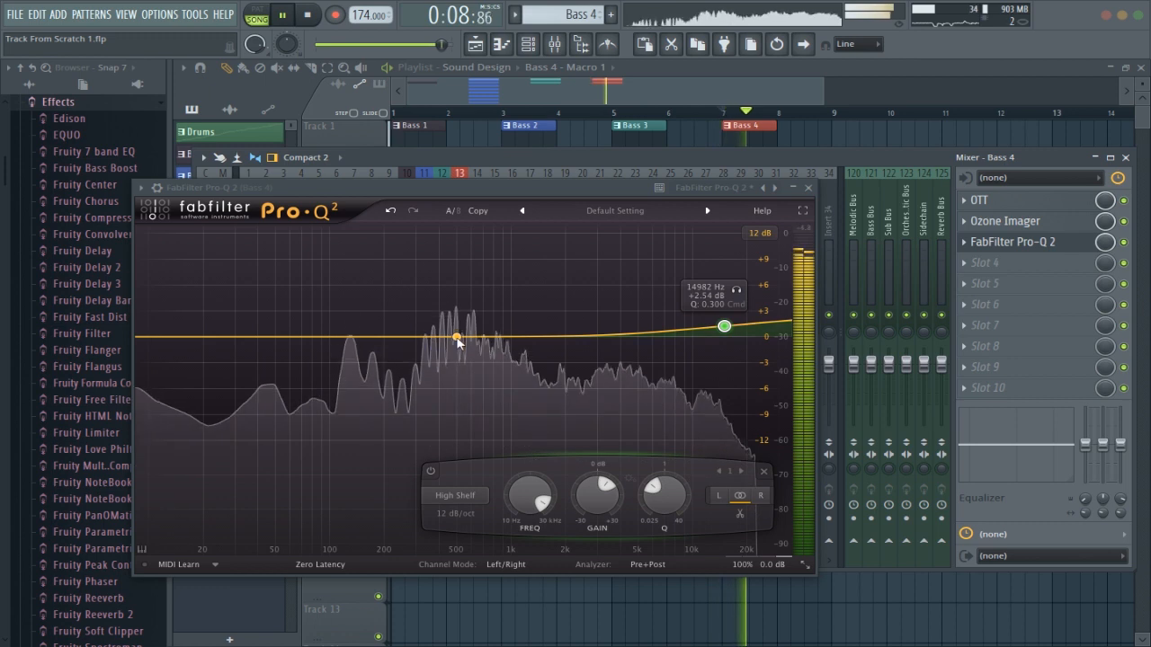
{"action": "left_click_drag", "start_coordinate": [457, 336], "coordinate": [464, 352]}
{"action": "key", "text": "space"}
Add a 30 dB/oct low cut near 150 Hz to Bass 4's equaliser, audition it and close the equaliser
{"action": "left_click", "coordinate": [282, 338]}
{"action": "right_click", "coordinate": [299, 347]}
{"action": "mouse_move", "coordinate": [328, 373]}
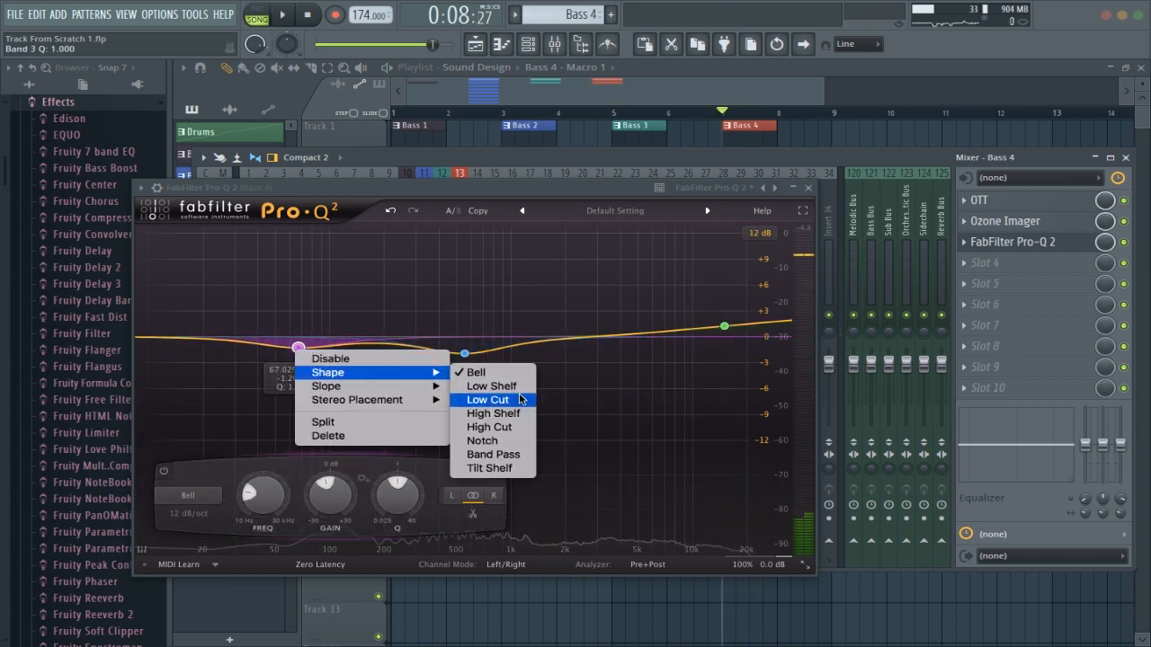
{"action": "left_click", "coordinate": [488, 400]}
{"action": "left_click_drag", "start_coordinate": [298, 339], "coordinate": [358, 342]}
{"action": "key", "text": "space"}
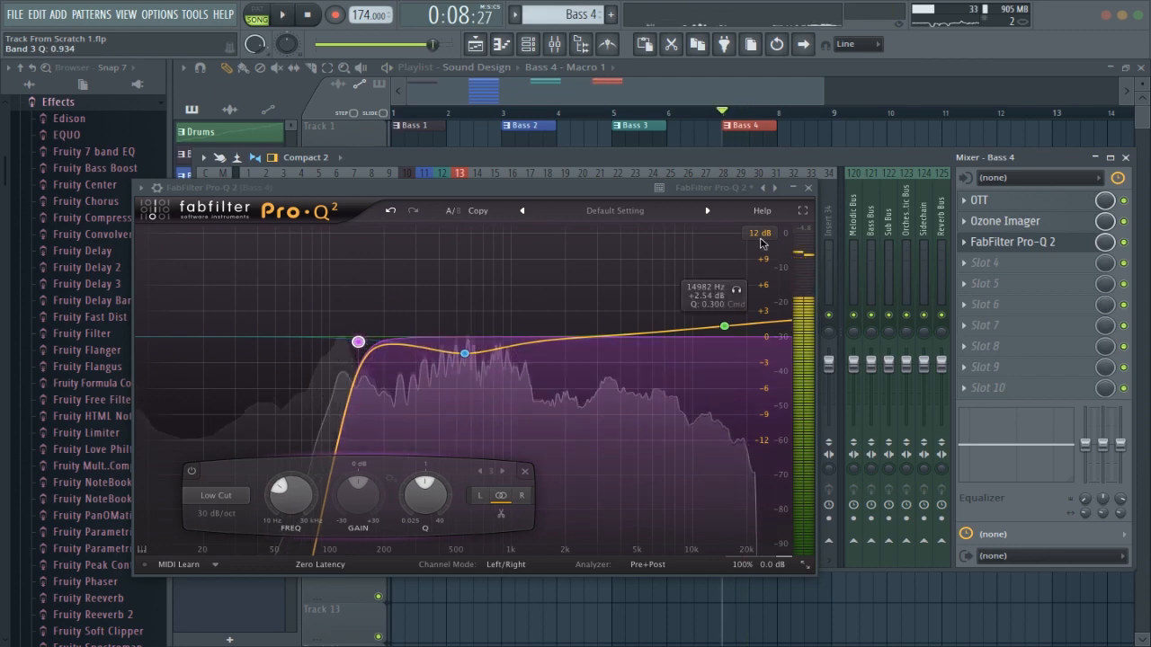
{"action": "left_click", "coordinate": [808, 187]}
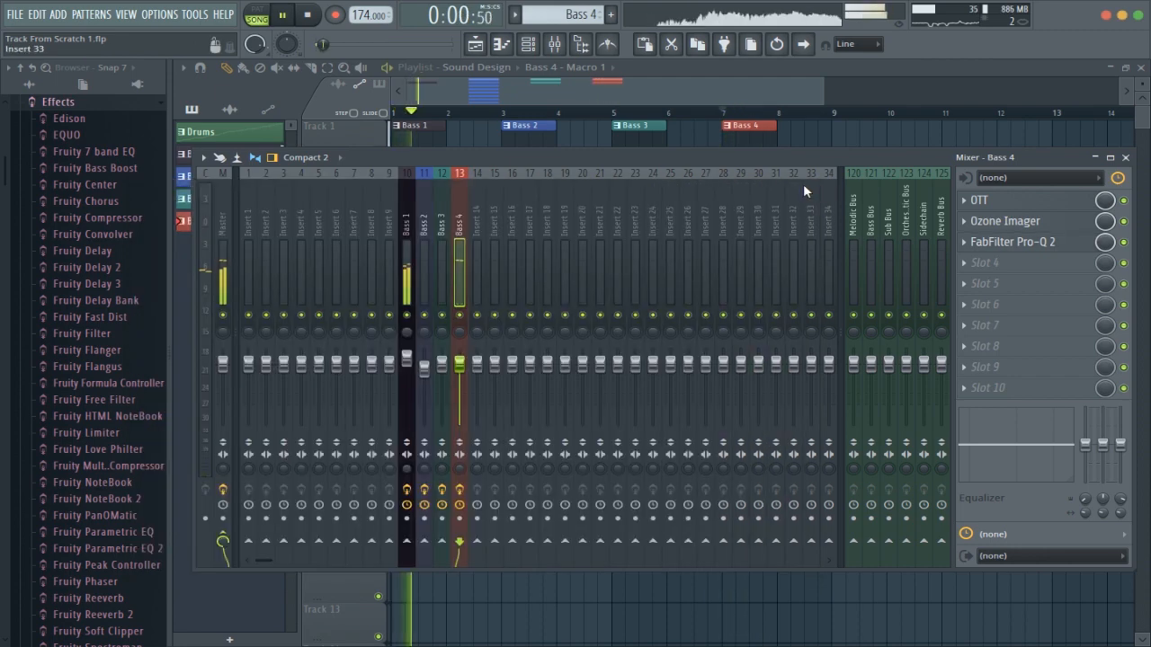
Close the mixer and review the four basses in the playlist, moving the playback position between Bass 2 and Bass 3
{"action": "key", "text": "space"}
{"action": "left_click", "coordinate": [1125, 157]}
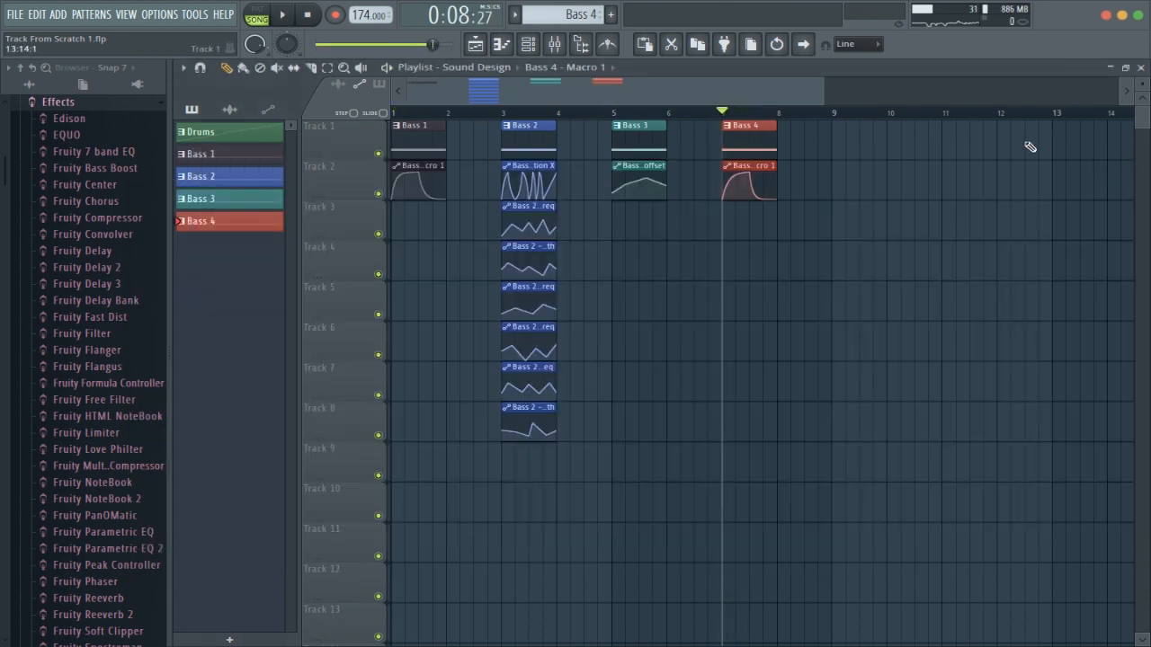
{"action": "scroll", "coordinate": [773, 101], "scroll_direction": "down", "scroll_amount": 2}
{"action": "scroll", "coordinate": [733, 99], "scroll_direction": "up", "scroll_amount": 2}
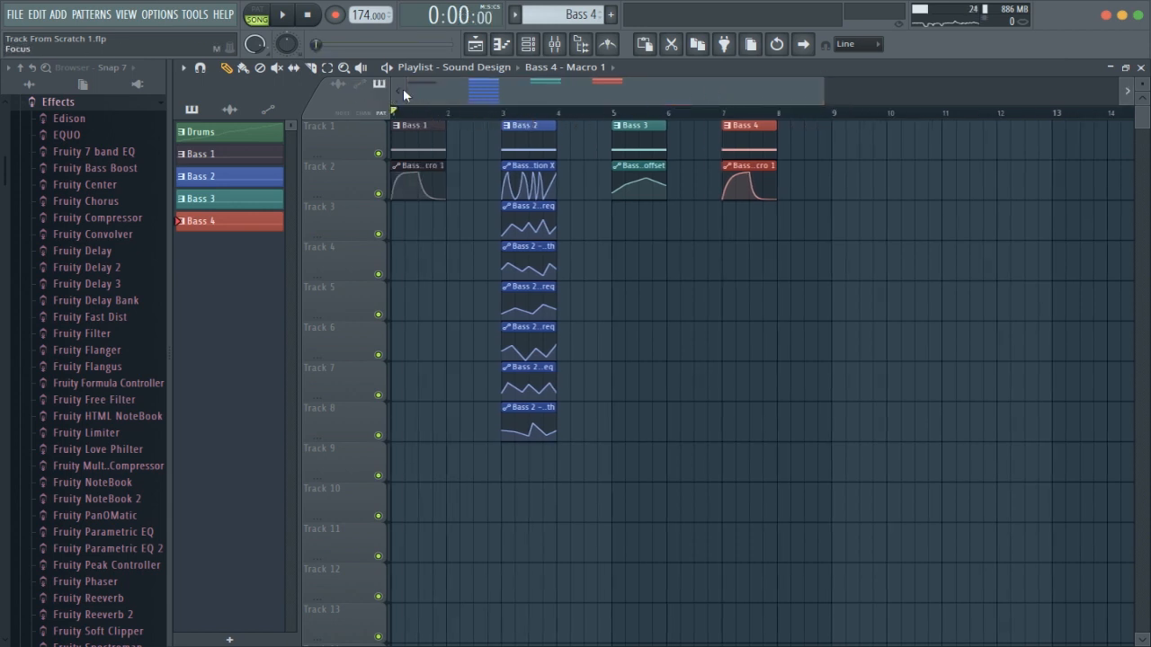
{"action": "left_click_drag", "start_coordinate": [500, 119], "coordinate": [550, 117]}
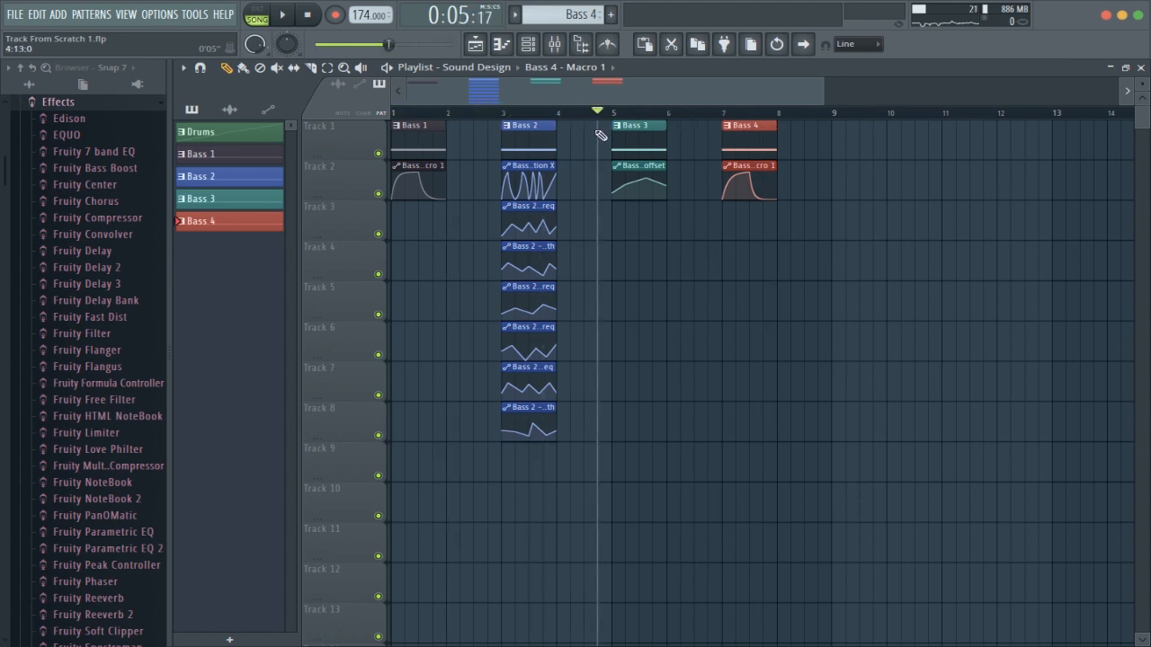